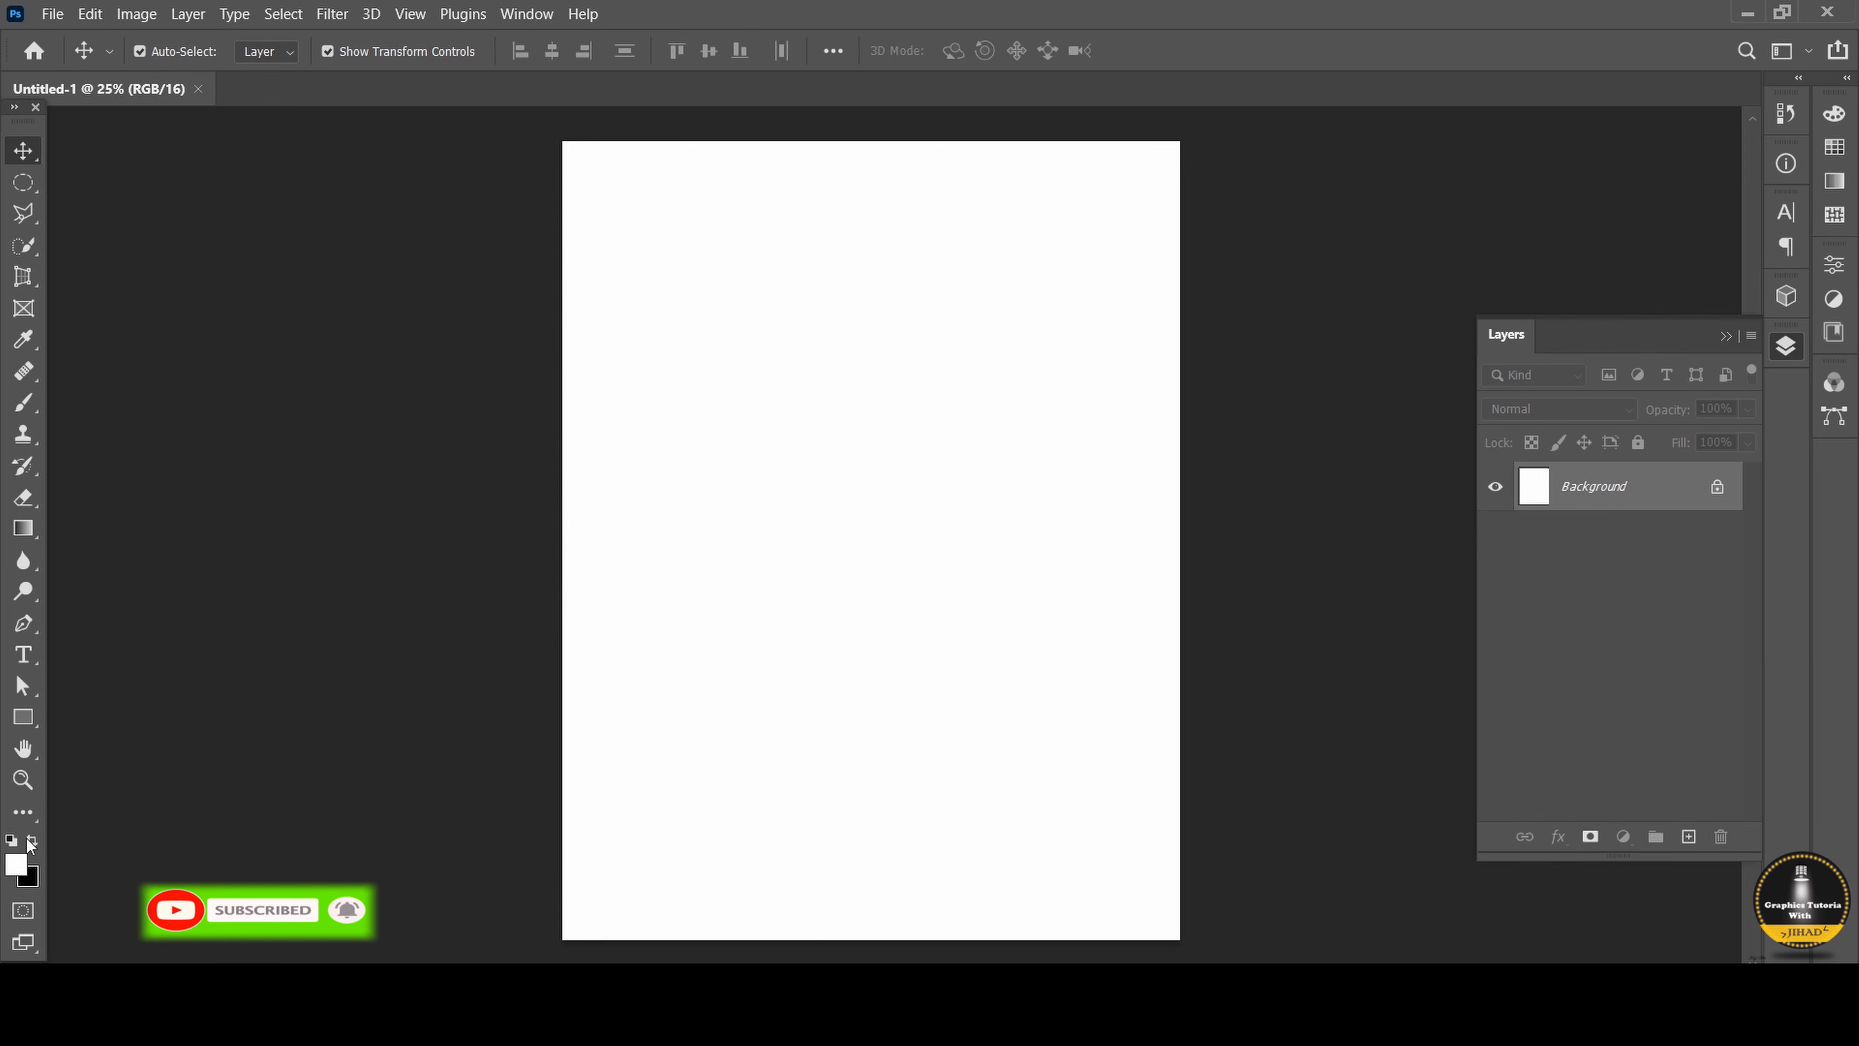
# Fill the Background layer with black and add a new empty layer above it.
pyautogui.hotkey('ctrl', 'Delete')
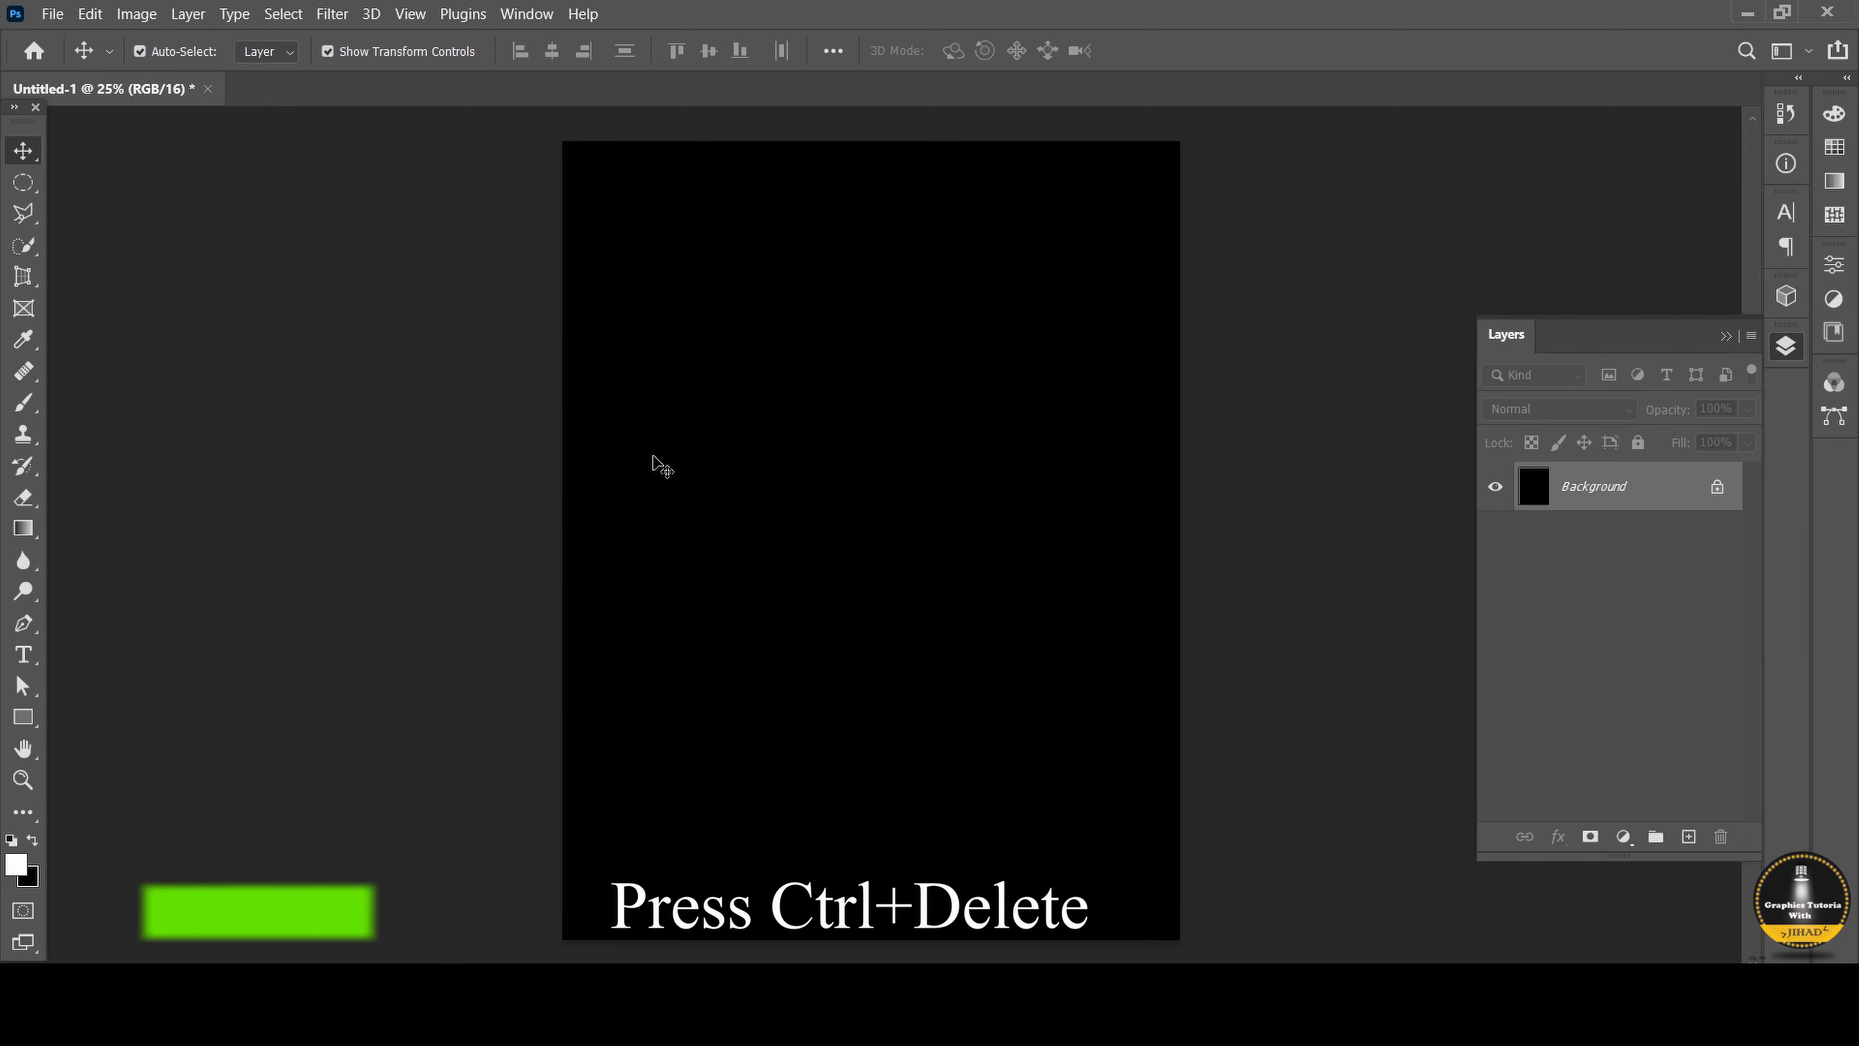
pyautogui.click(1691, 838)
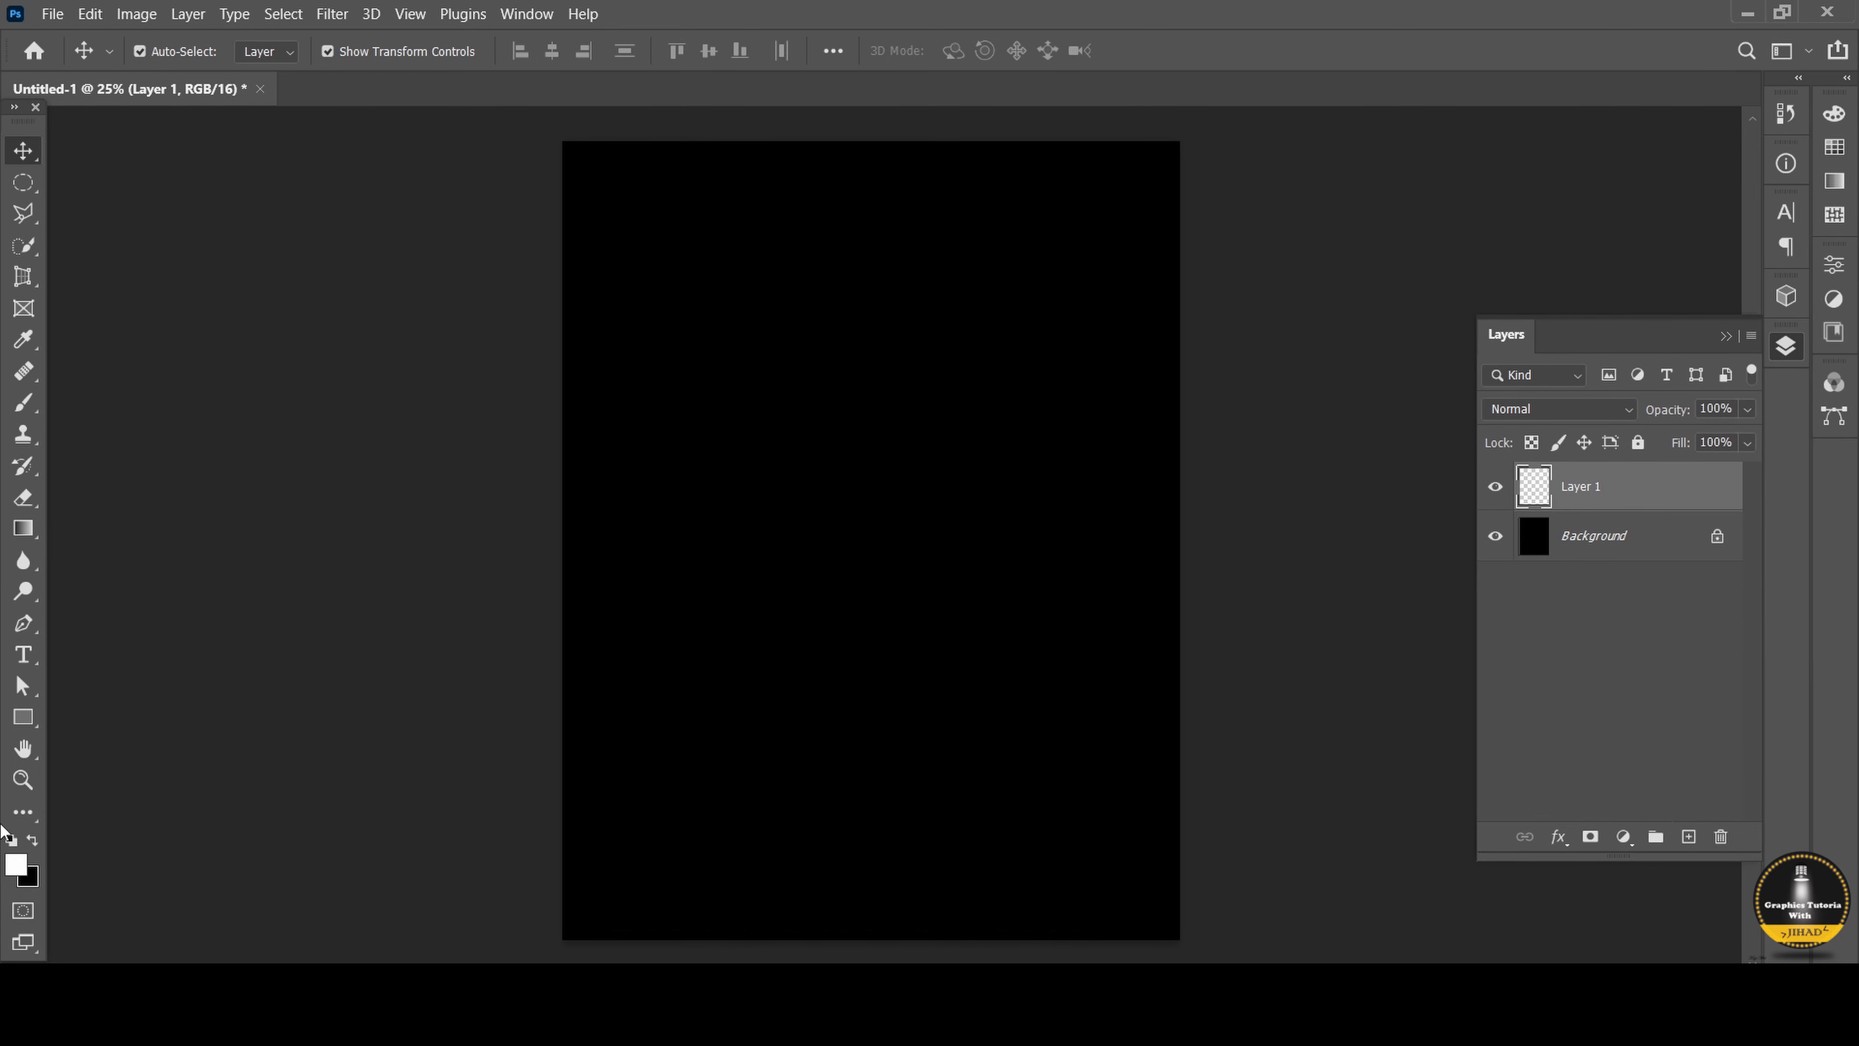
# Set the foreground colour to a fully saturated bright blue.
pyautogui.click(16, 865)
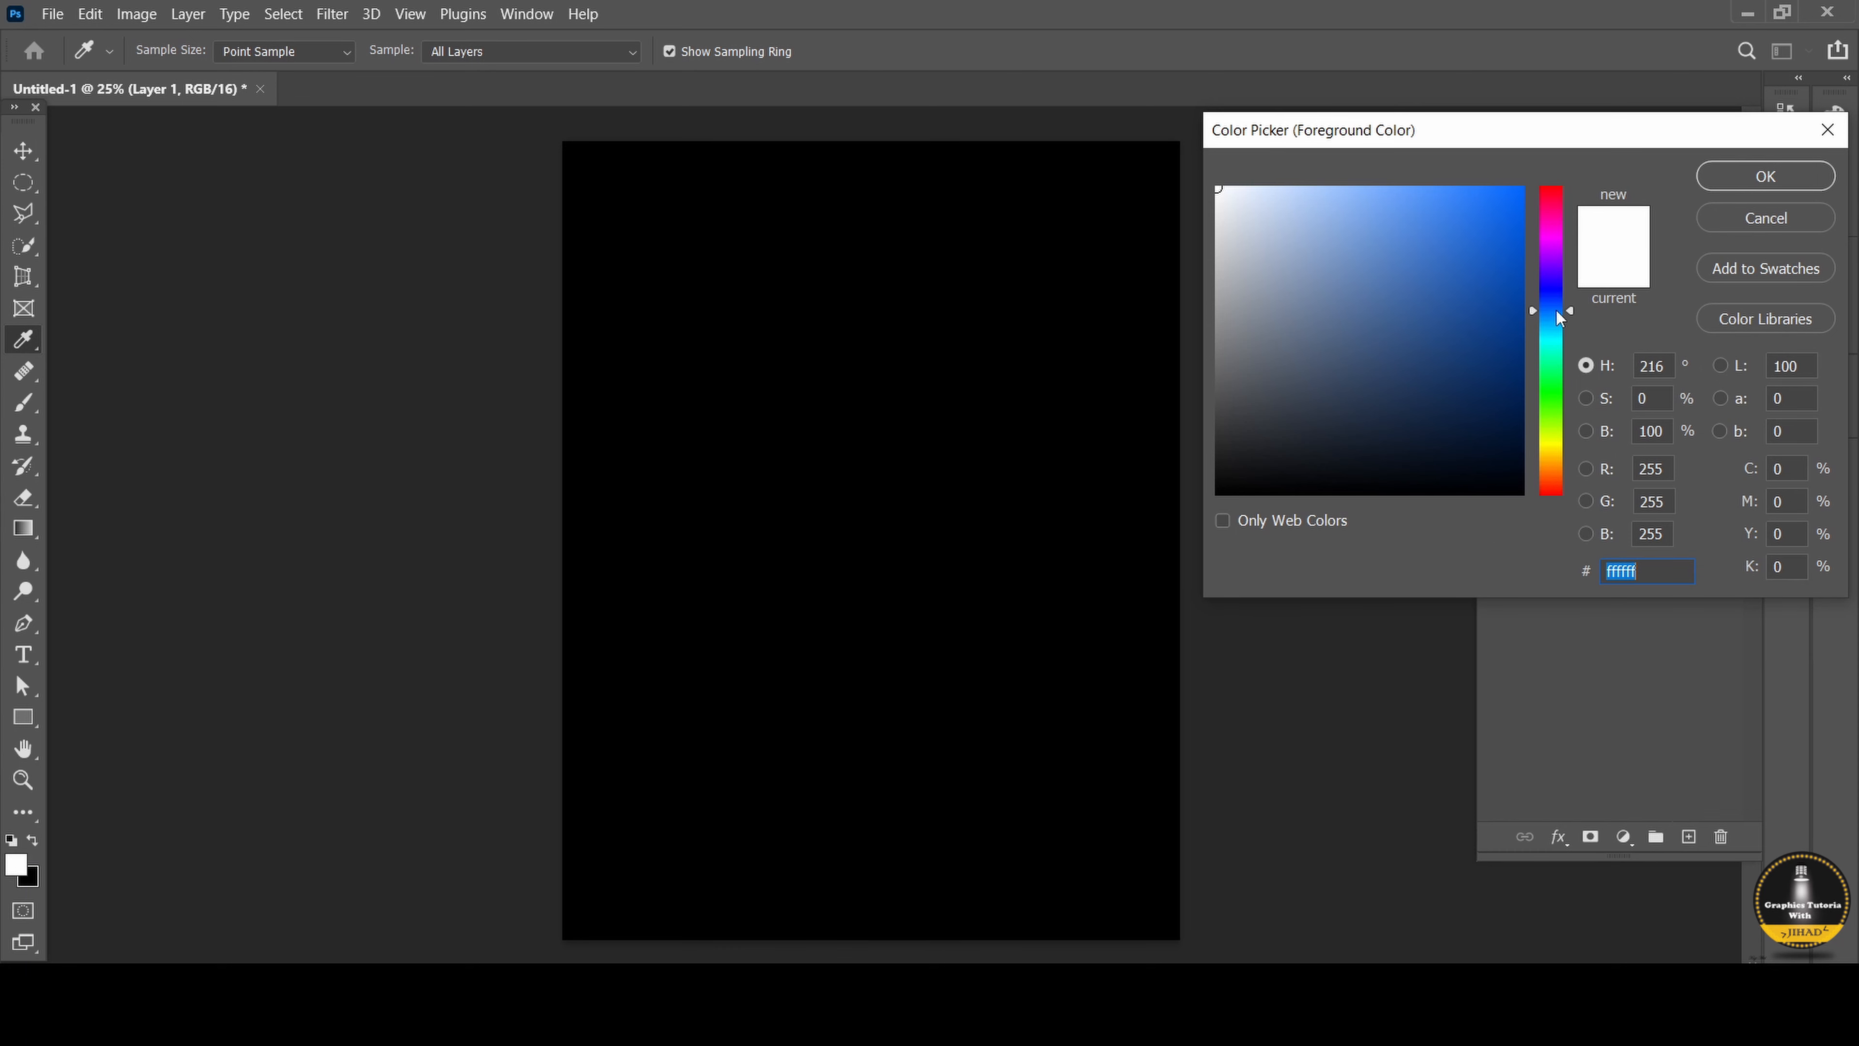
pyautogui.click(1554, 306)
pyautogui.click(1553, 310)
pyautogui.moveTo(1493, 220); pyautogui.dragTo(1525, 184)
pyautogui.click(1704, 167)
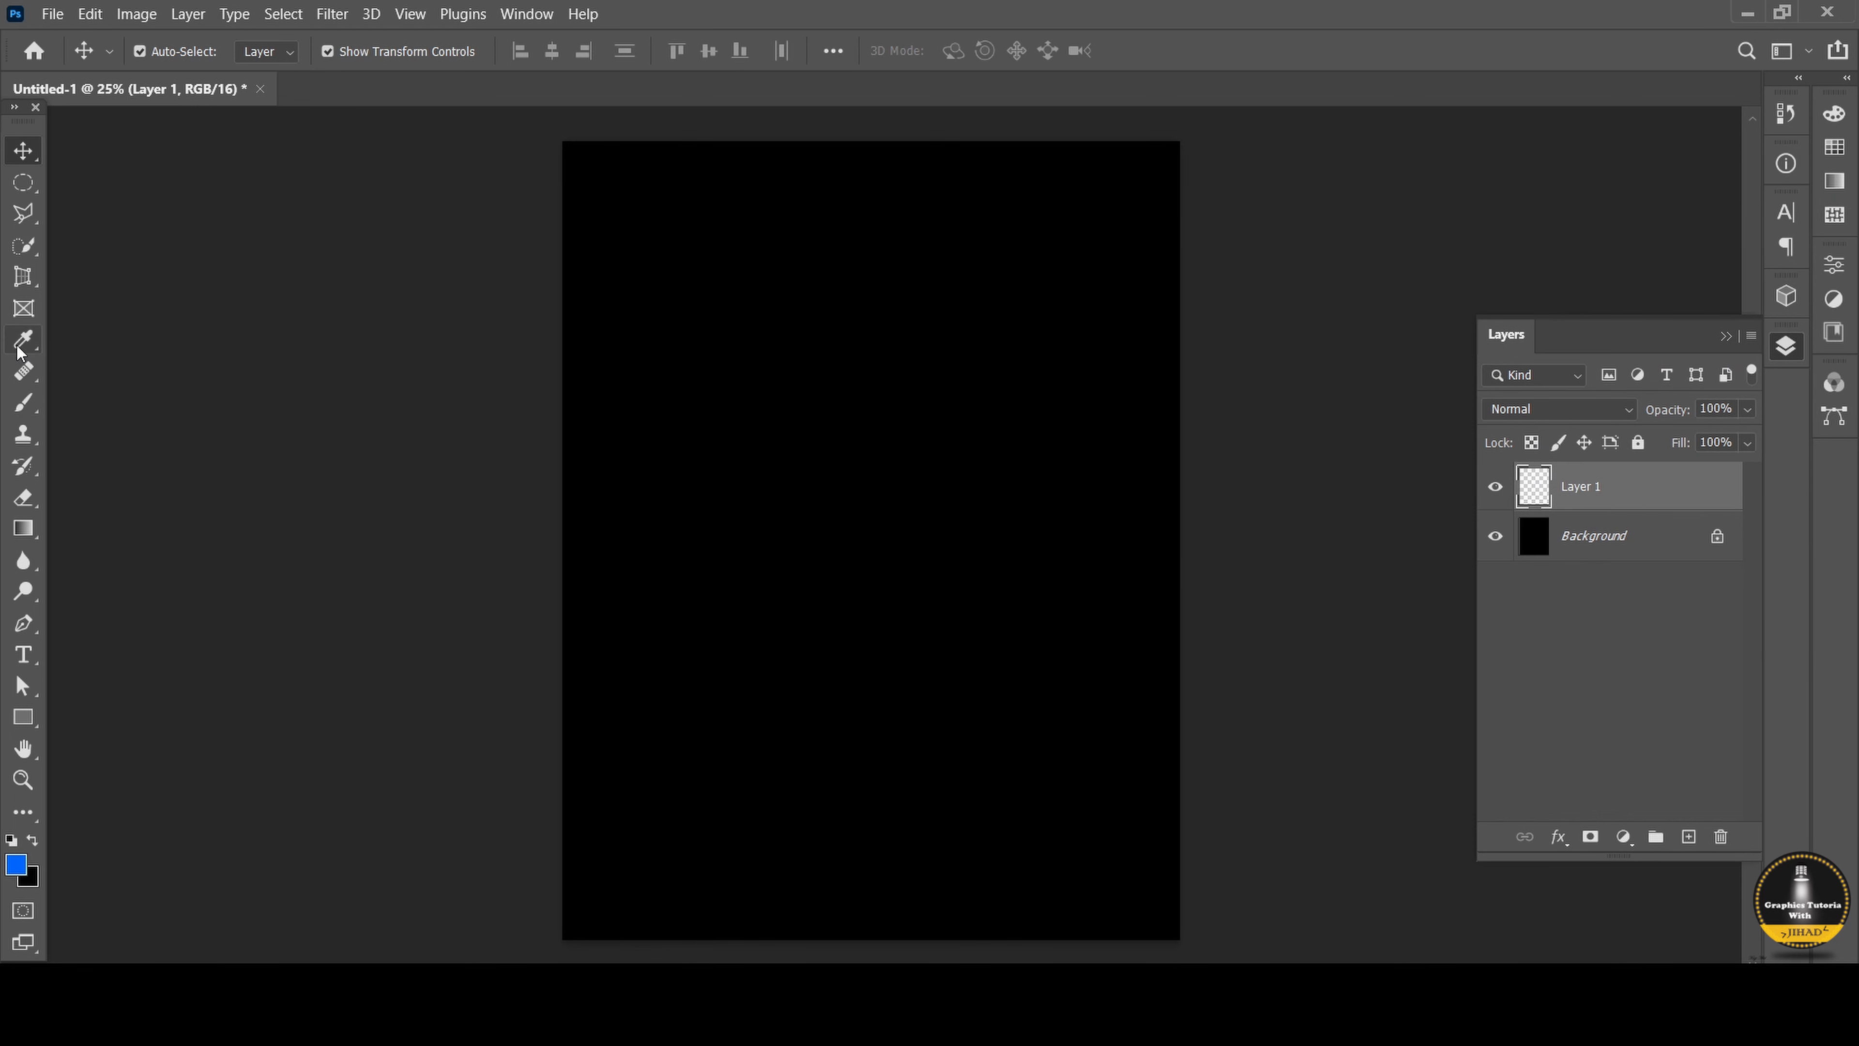
# Dab one blue glow at the canvas centre on Layer 1 with a Soft Round brush at 1900 px and 0% hardness.
pyautogui.click(23, 402)
pyautogui.click(110, 404)
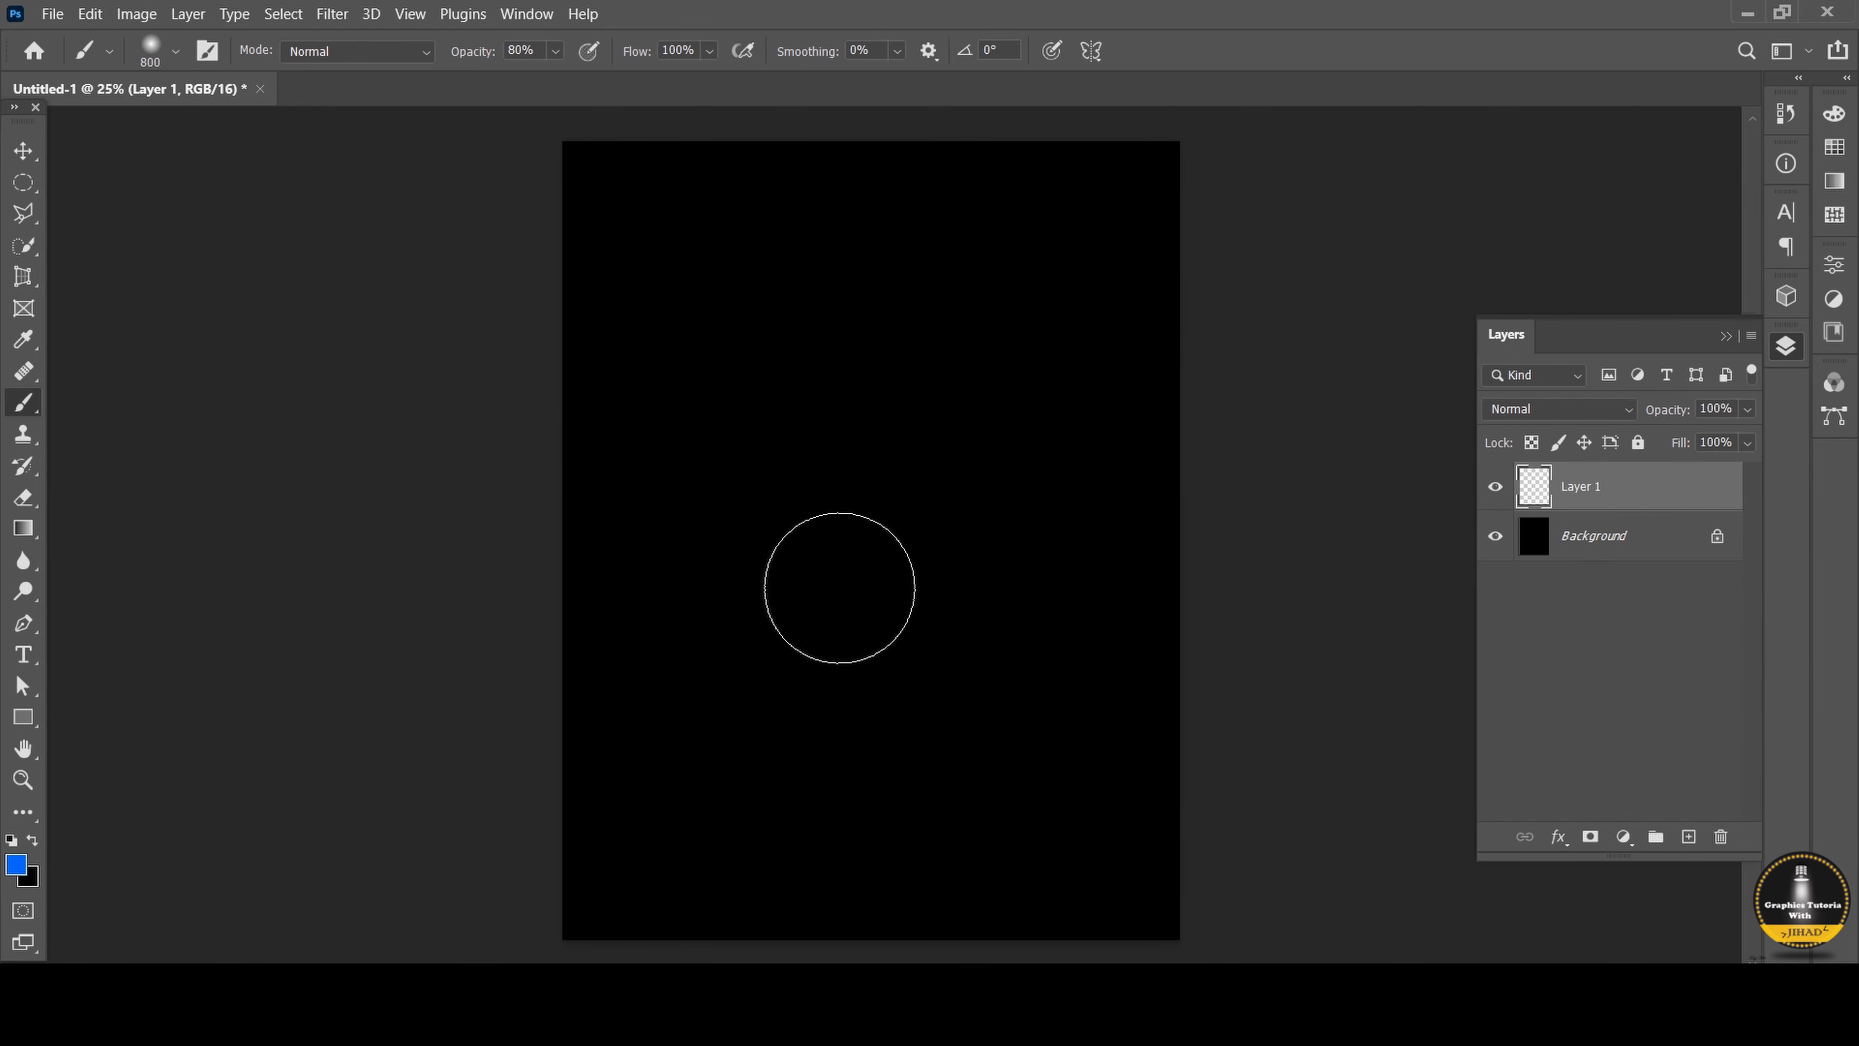
pyautogui.press(']')
pyautogui.press(']')
pyautogui.press(']')
pyautogui.press(']')
pyautogui.press(']')
pyautogui.press(']')
pyautogui.press(']')
pyautogui.press(']')
pyautogui.press(']')
pyautogui.press(']')
pyautogui.press(']')
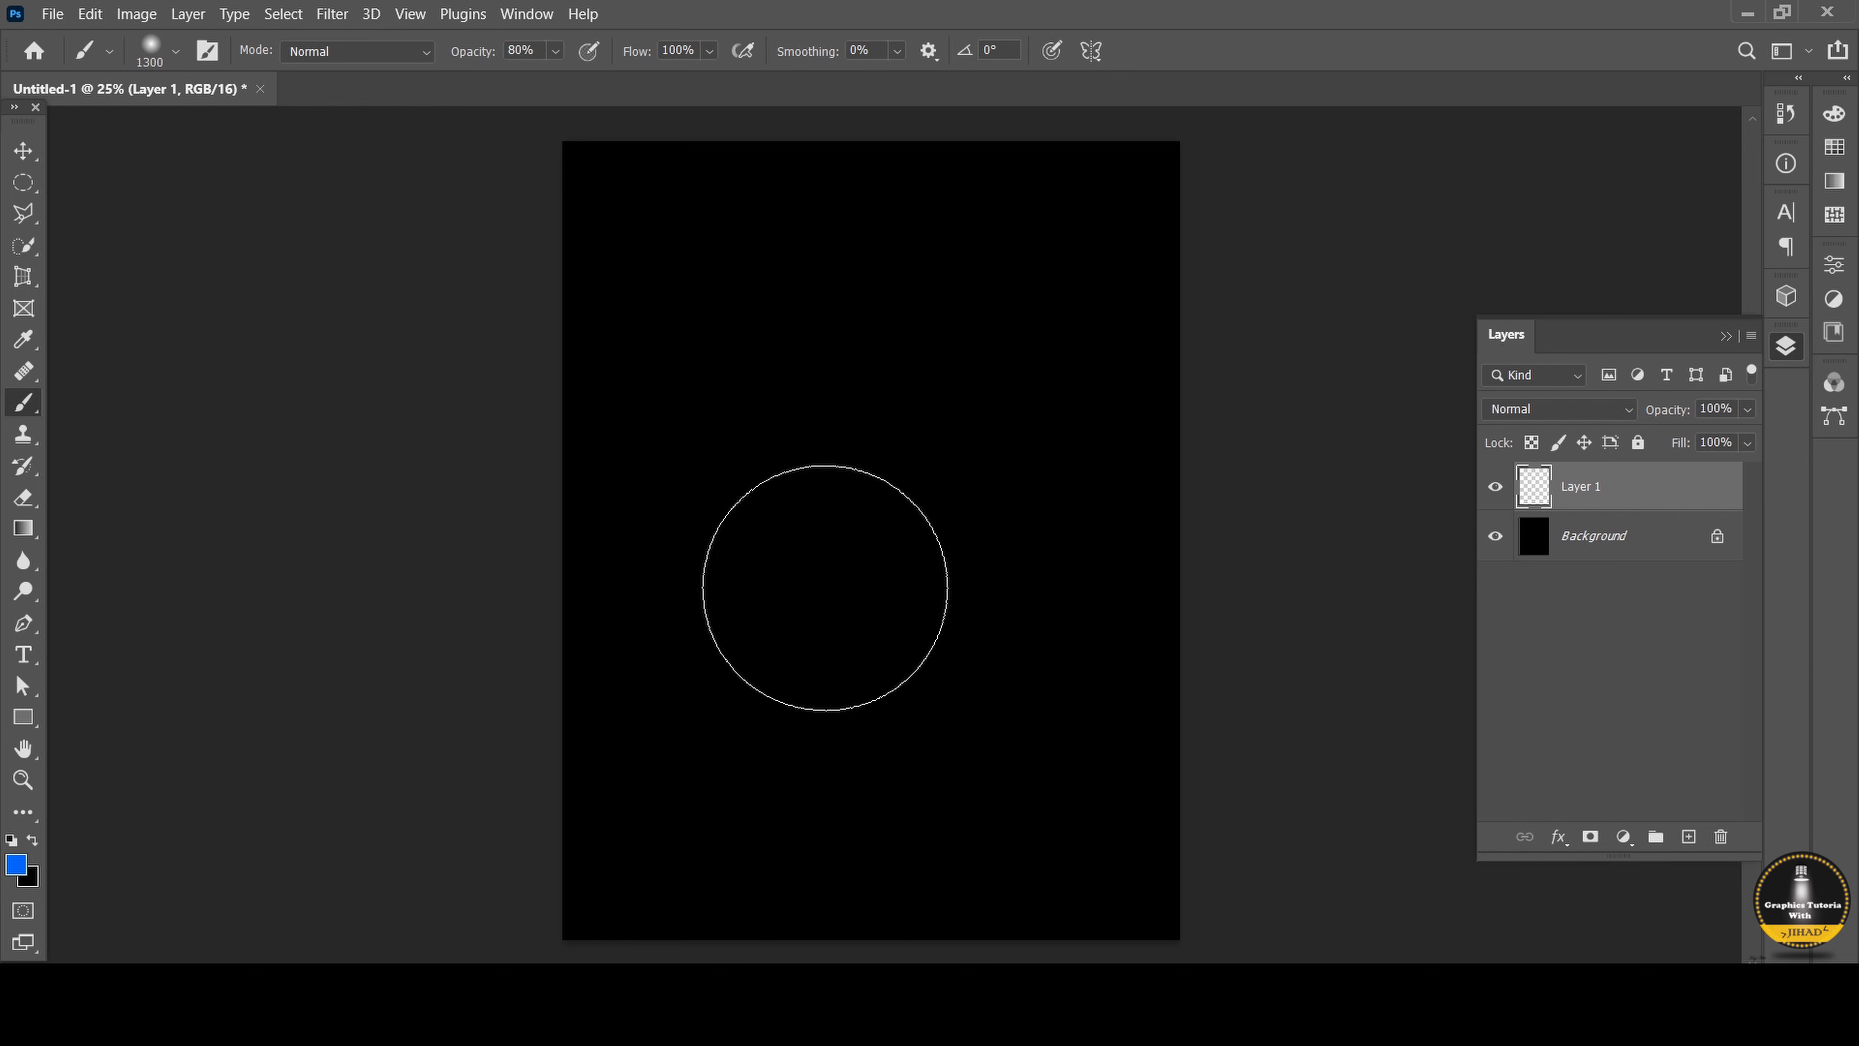
pyautogui.click(174, 51)
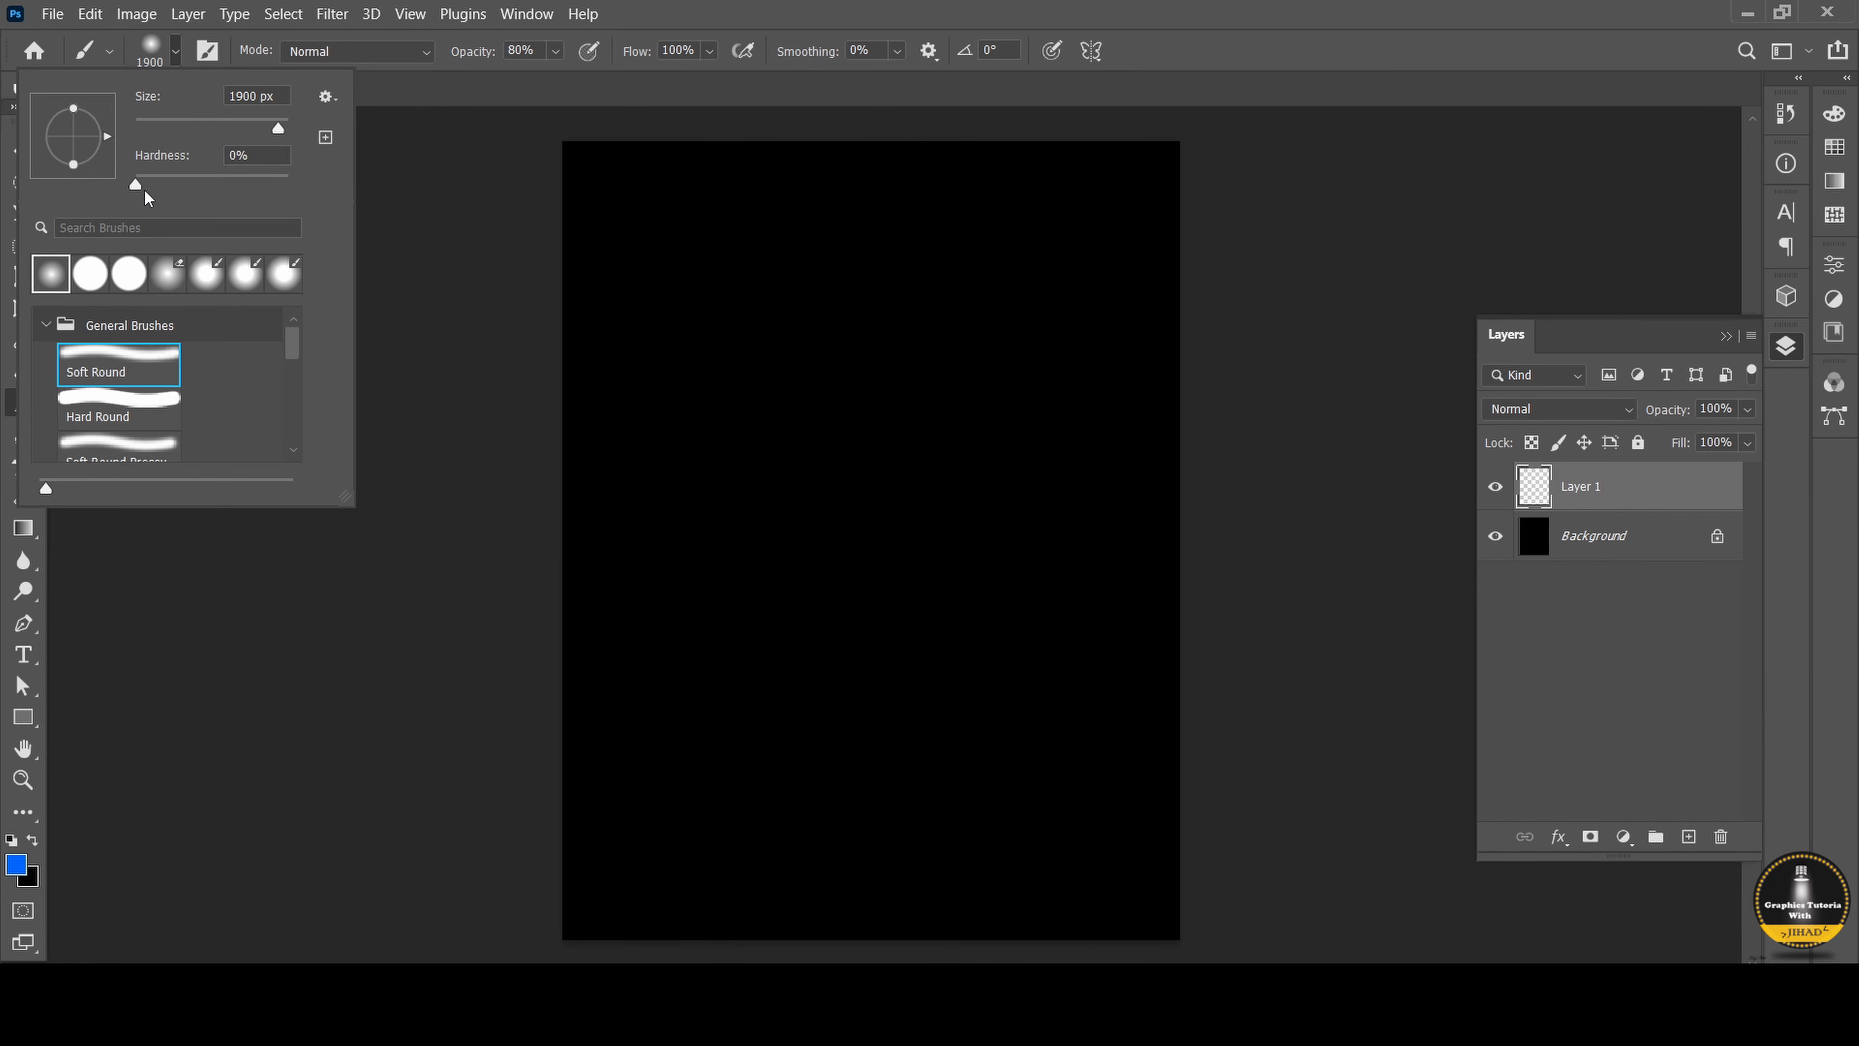
pyautogui.click(878, 556)
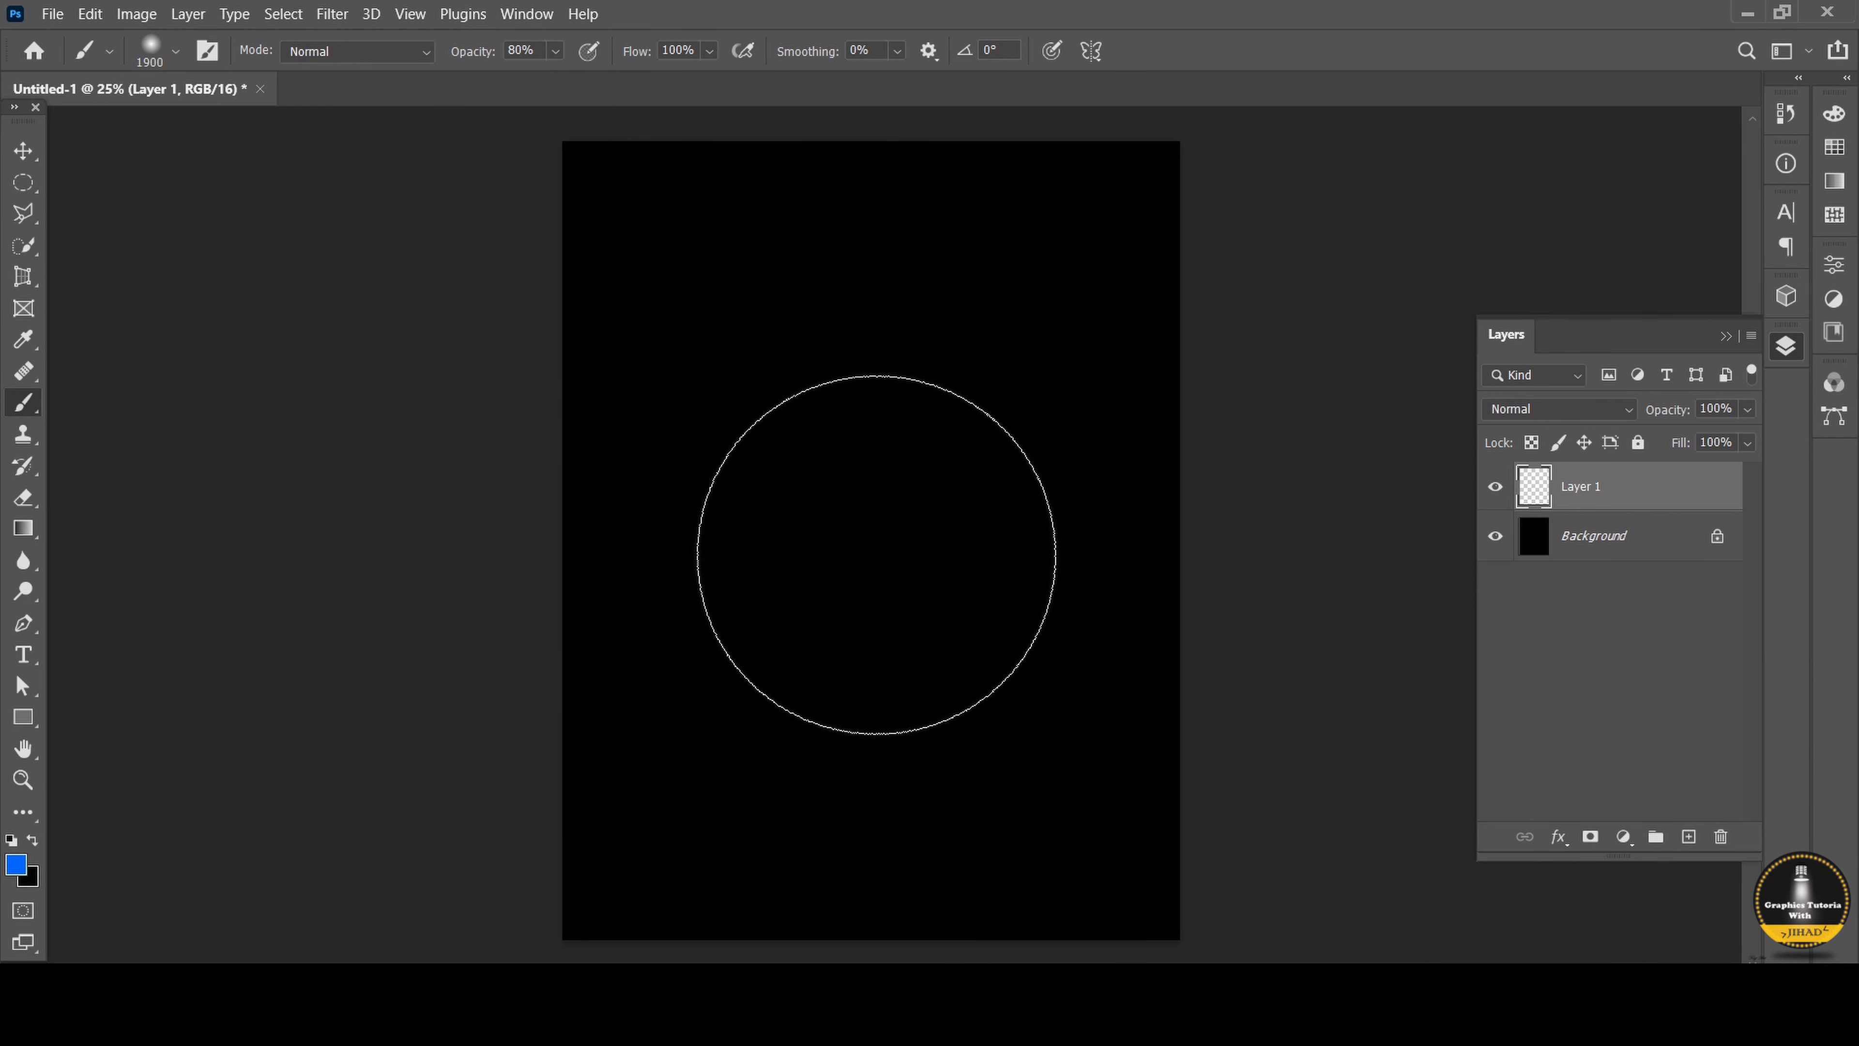
pyautogui.click(875, 549)
# Stretch the blue glow past the canvas edges on all sides, to about 113% width and 121% height.
pyautogui.click(24, 155)
pyautogui.scroll(-1, 894, 264)
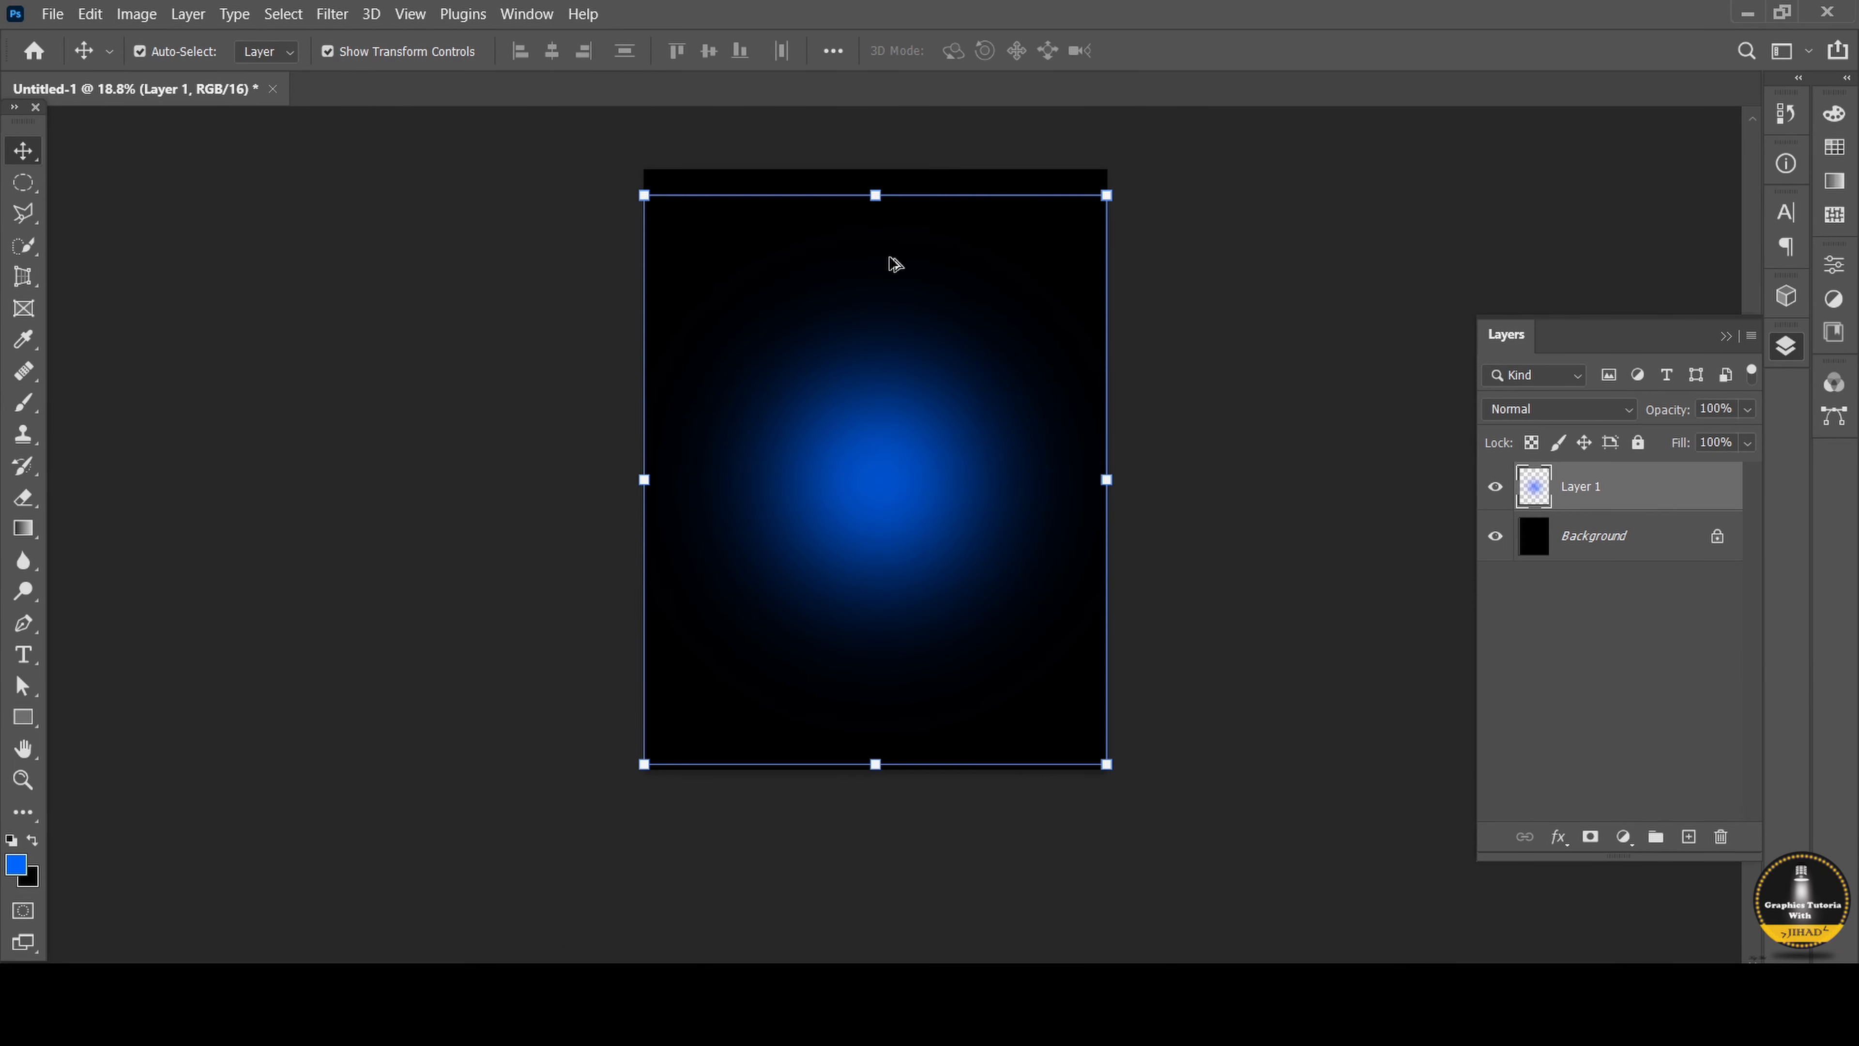
pyautogui.moveTo(877, 196); pyautogui.dragTo(877, 133)
pyautogui.moveTo(1102, 449); pyautogui.dragTo(1132, 449)
pyautogui.moveTo(644, 448); pyautogui.dragTo(610, 449)
pyautogui.moveTo(889, 764); pyautogui.dragTo(871, 820)
pyautogui.scroll(2, 961, 500)
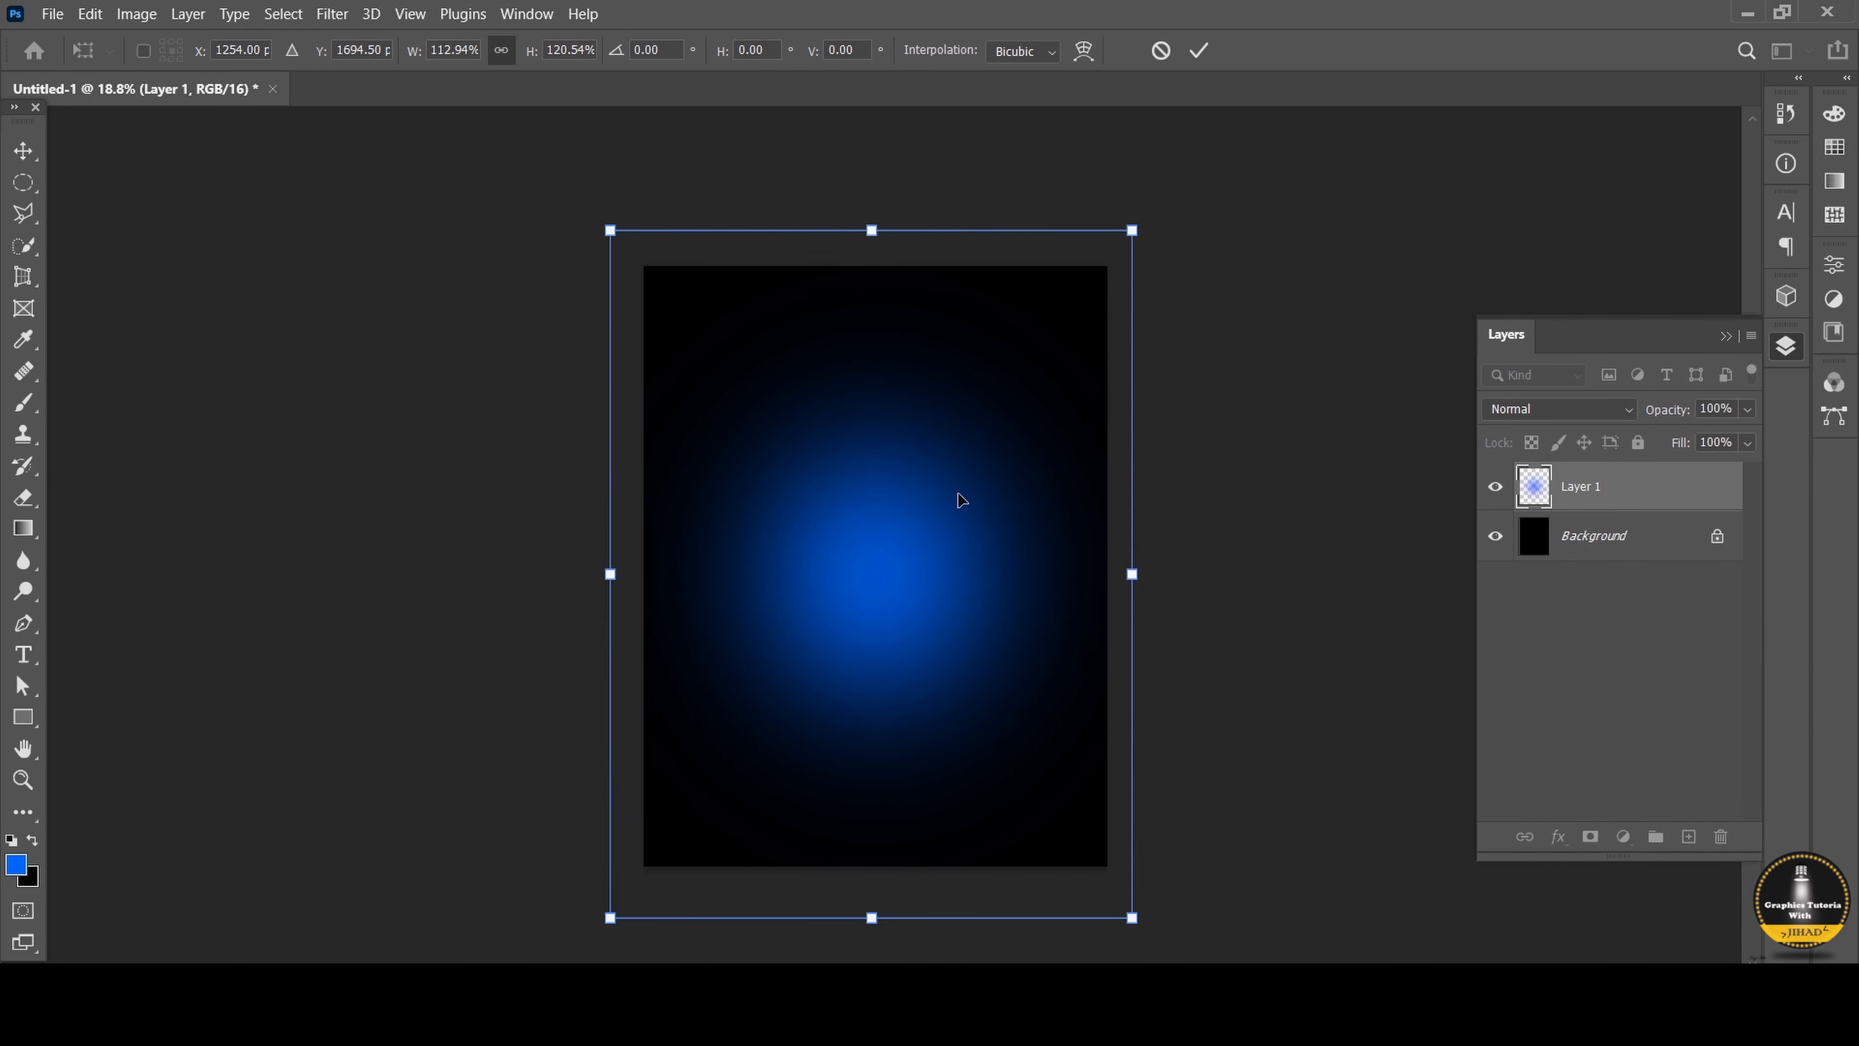
pyautogui.press('Return')
pyautogui.click(508, 539)
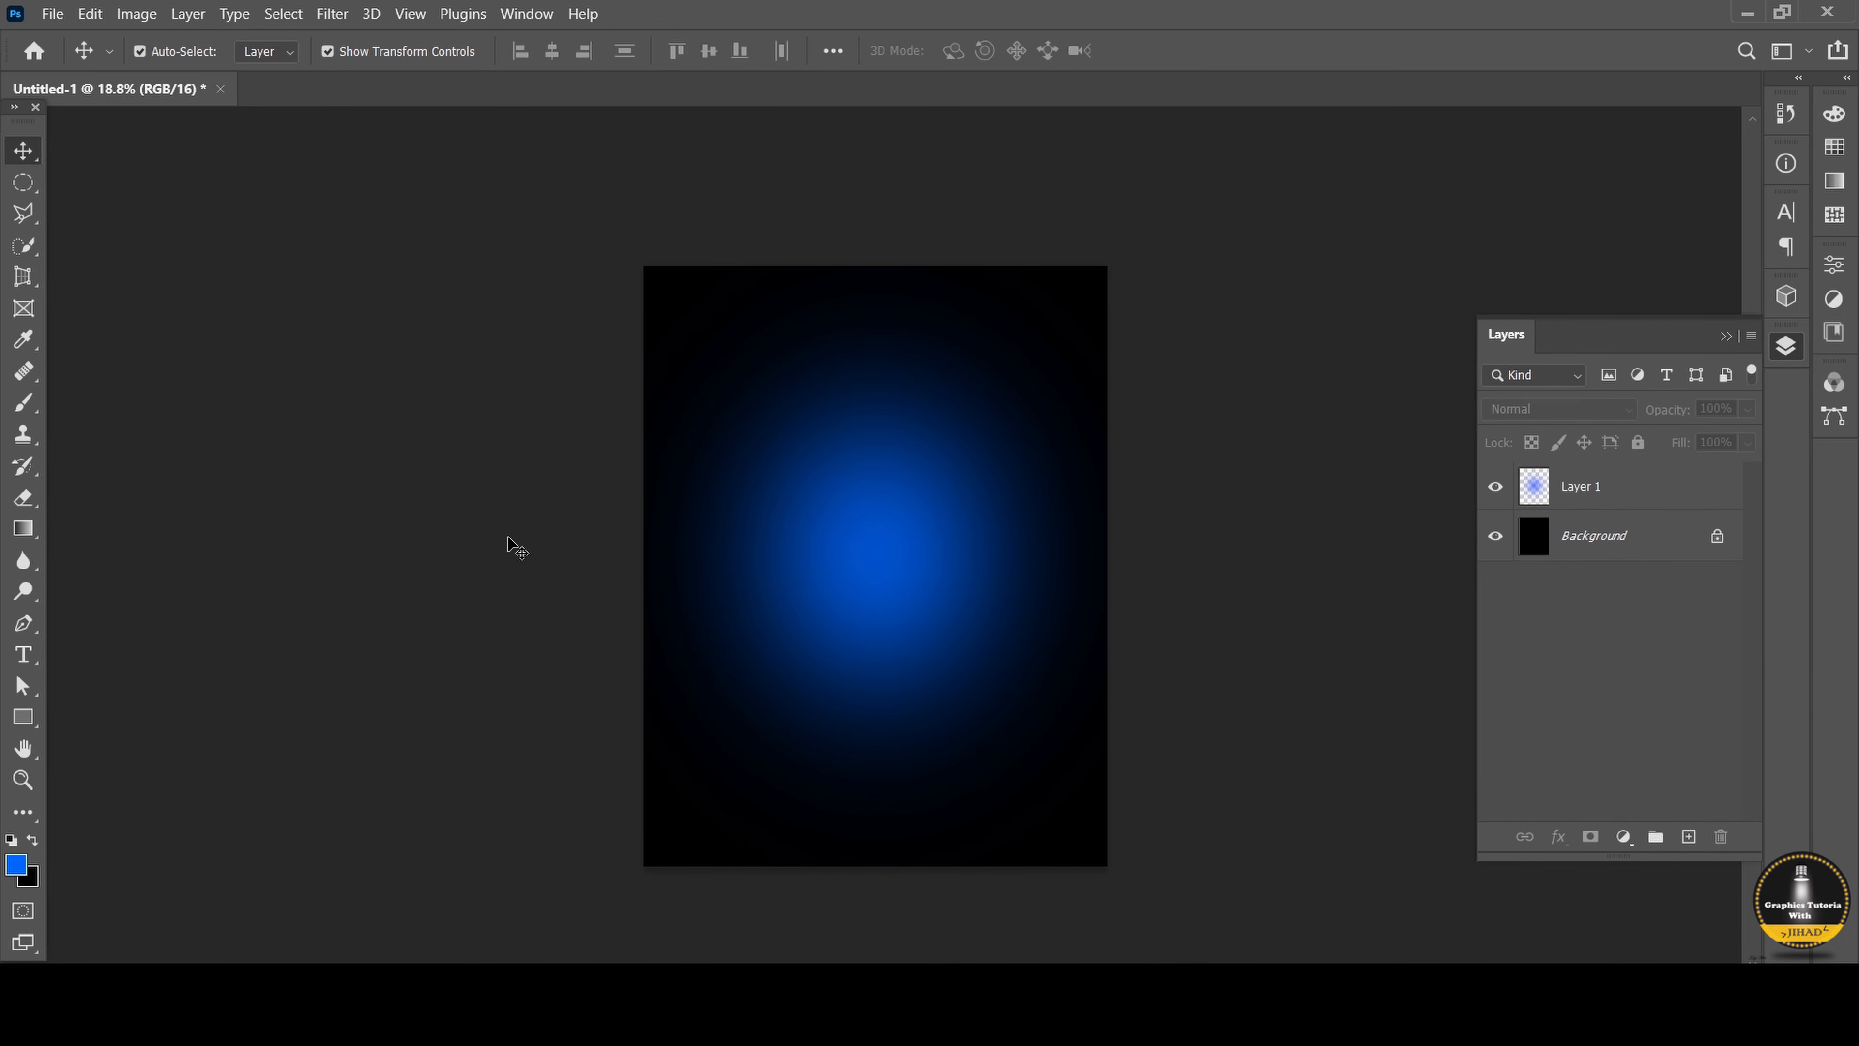
# Stretch the blue glow layer vertically once more, to about 109% height at unchanged width.
pyautogui.hotkey('ctrl', '0')
pyautogui.scroll(-1, 1311, 577)
pyautogui.scroll(1, 865, 682)
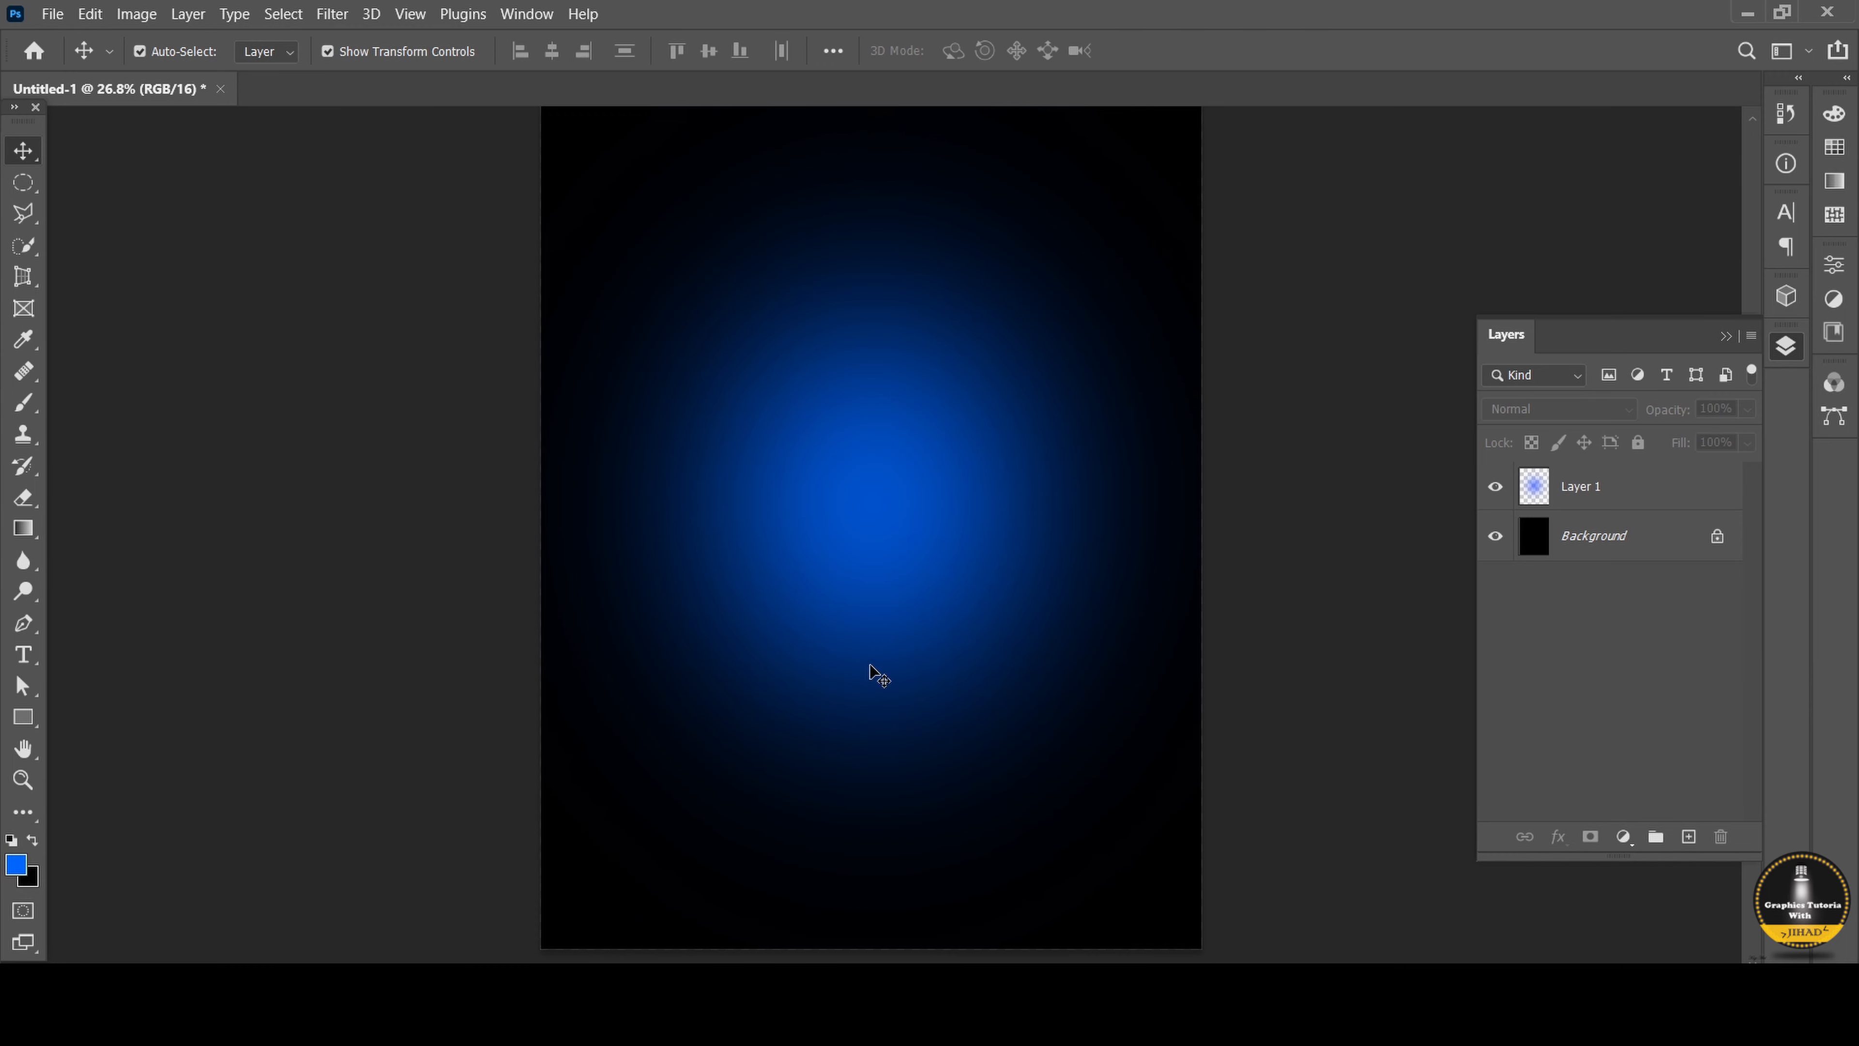
pyautogui.scroll(-5, 871, 664)
pyautogui.click(882, 585)
pyautogui.hotkey('ctrl', 't')
pyautogui.moveTo(858, 236); pyautogui.dragTo(866, 204)
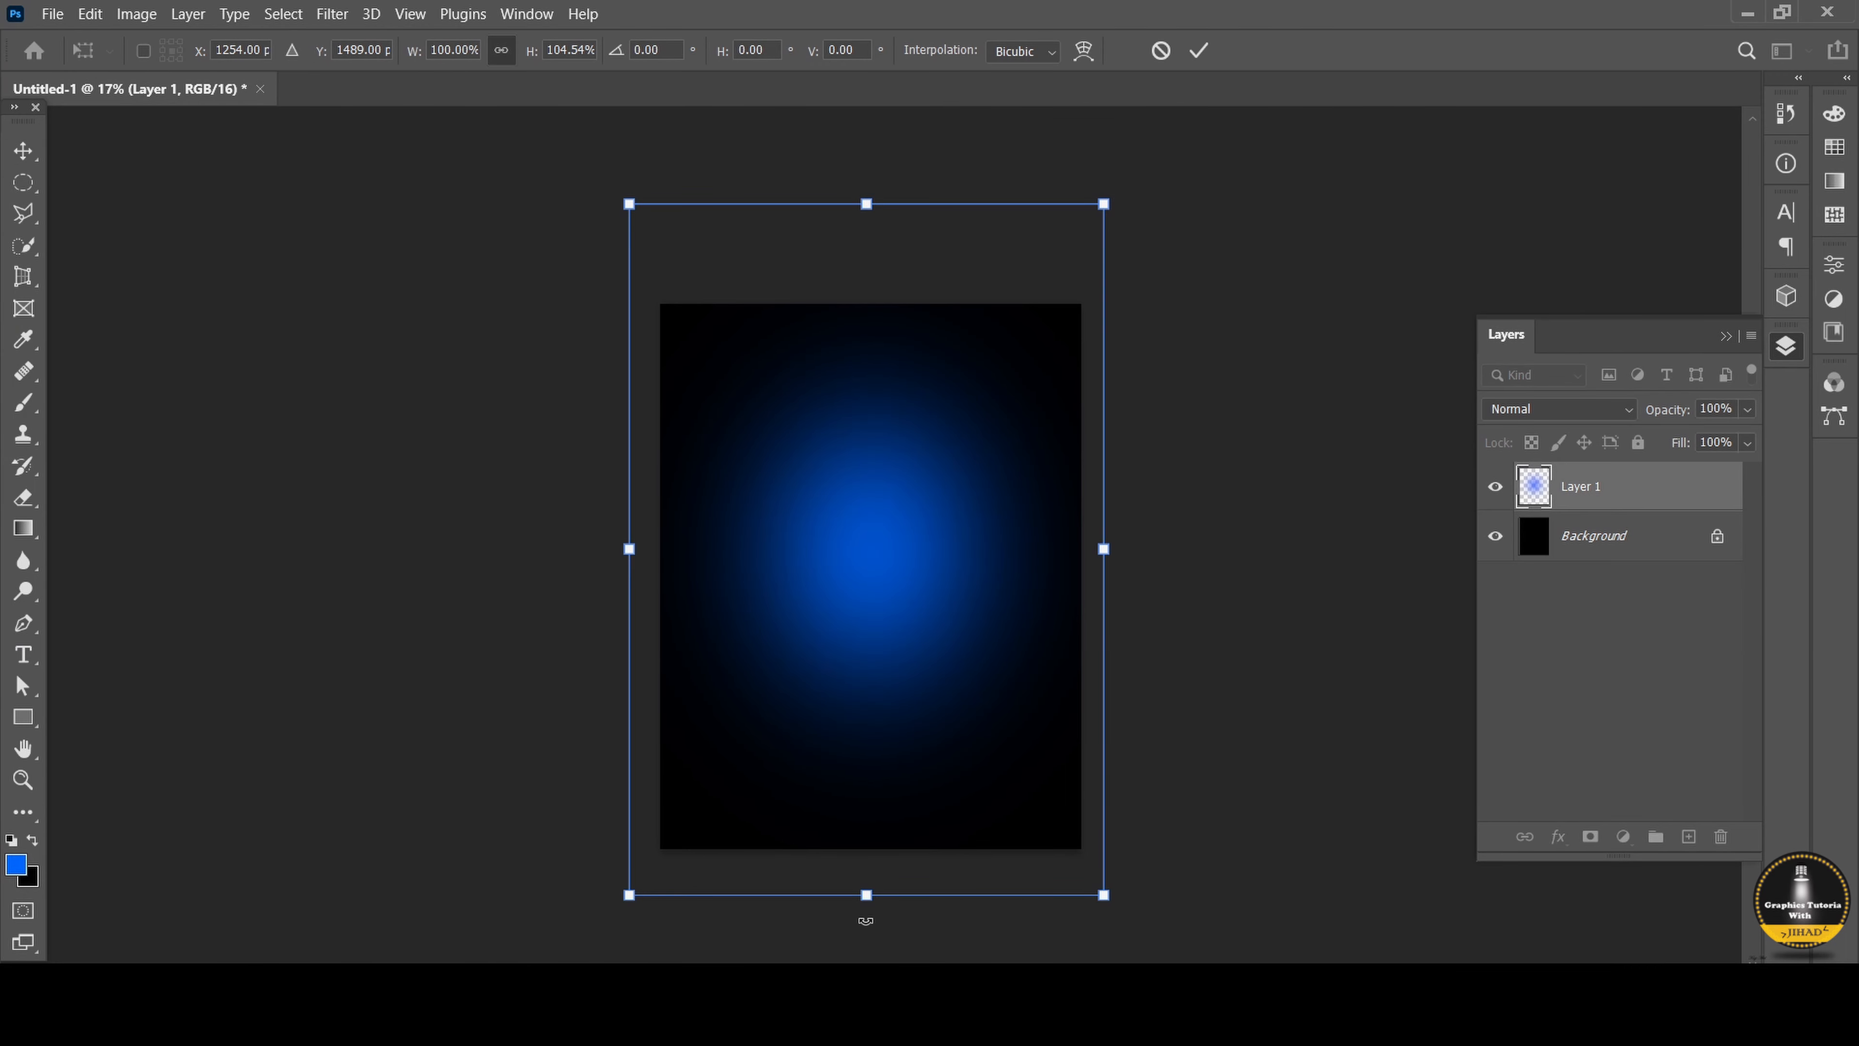
pyautogui.moveTo(866, 892); pyautogui.dragTo(858, 931)
pyautogui.click(25, 154)
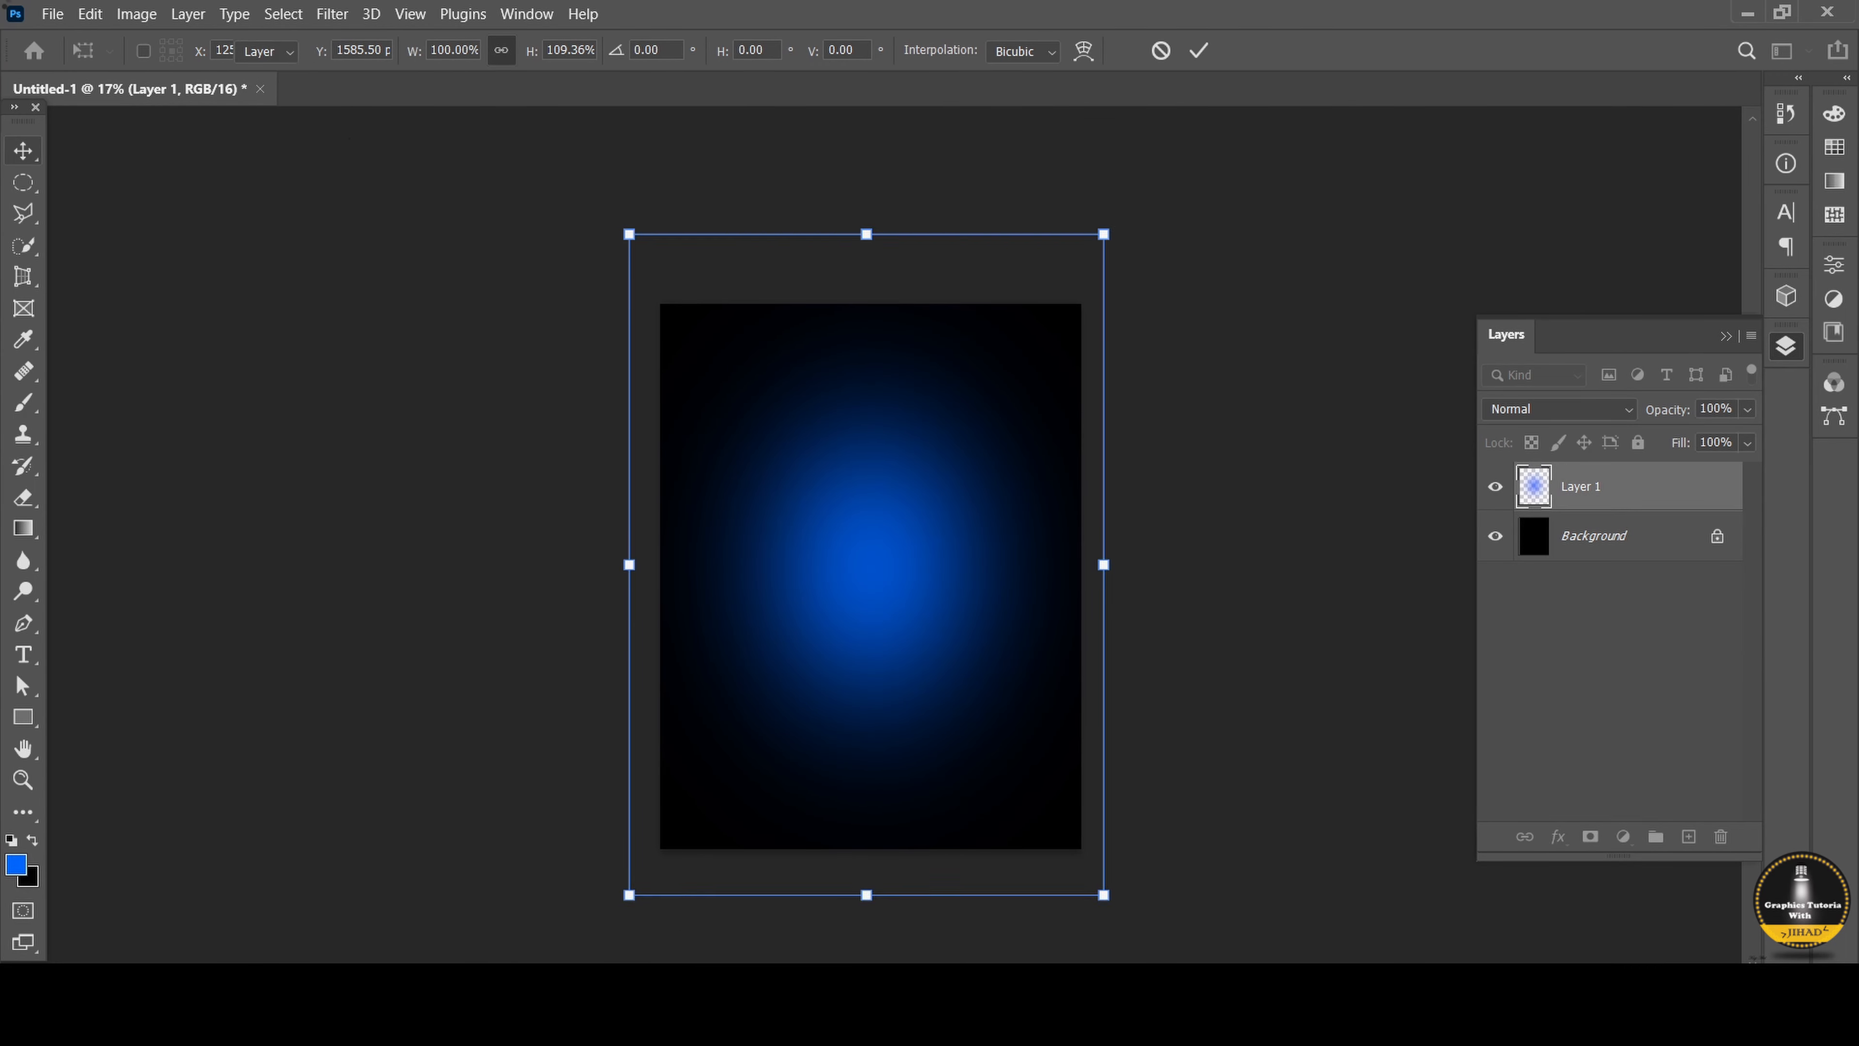
# Place the embedded Pngtree wave shading_5427429 circles image, scaled to about 90% and centred over the blue glow.
pyautogui.click(52, 15)
pyautogui.click(156, 501)
pyautogui.click(415, 212)
pyautogui.click(722, 540)
pyautogui.moveTo(1045, 415); pyautogui.dragTo(1013, 440)
pyautogui.moveTo(828, 587); pyautogui.dragTo(839, 573)
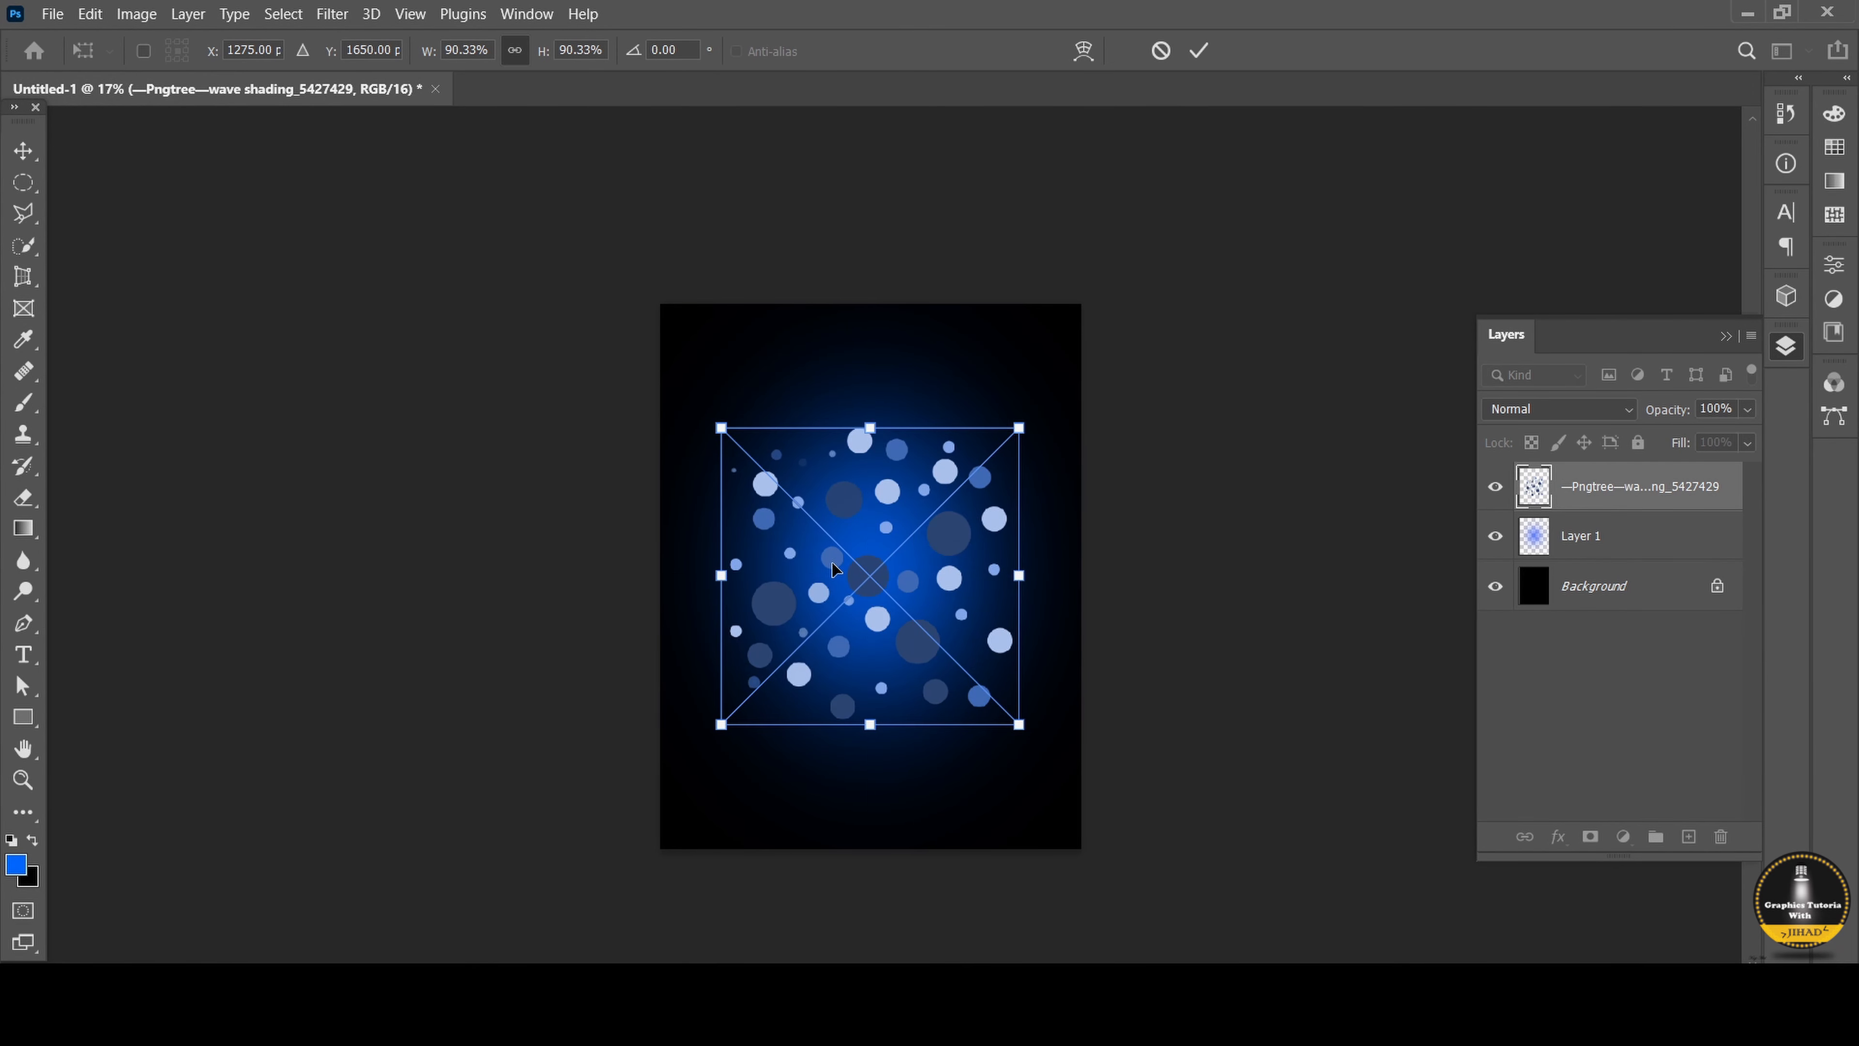
pyautogui.scroll(3, 832, 570)
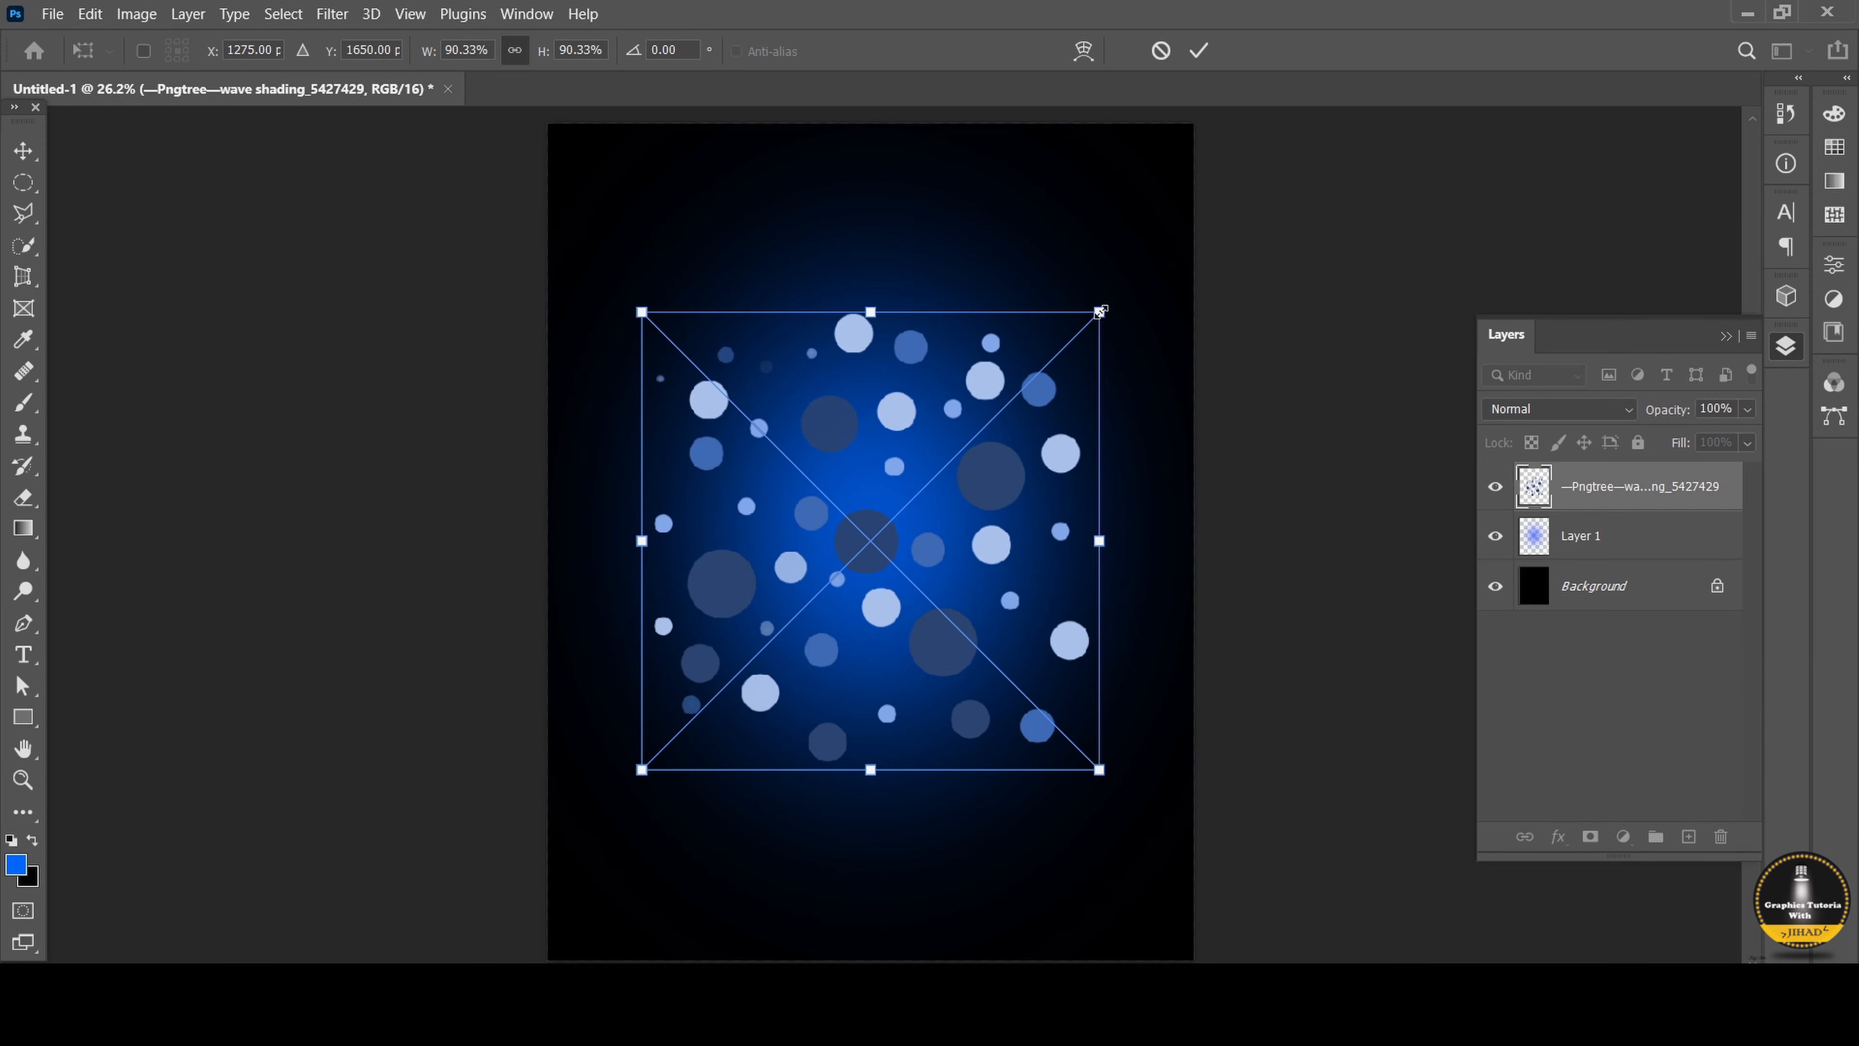
pyautogui.moveTo(931, 631); pyautogui.dragTo(931, 614)
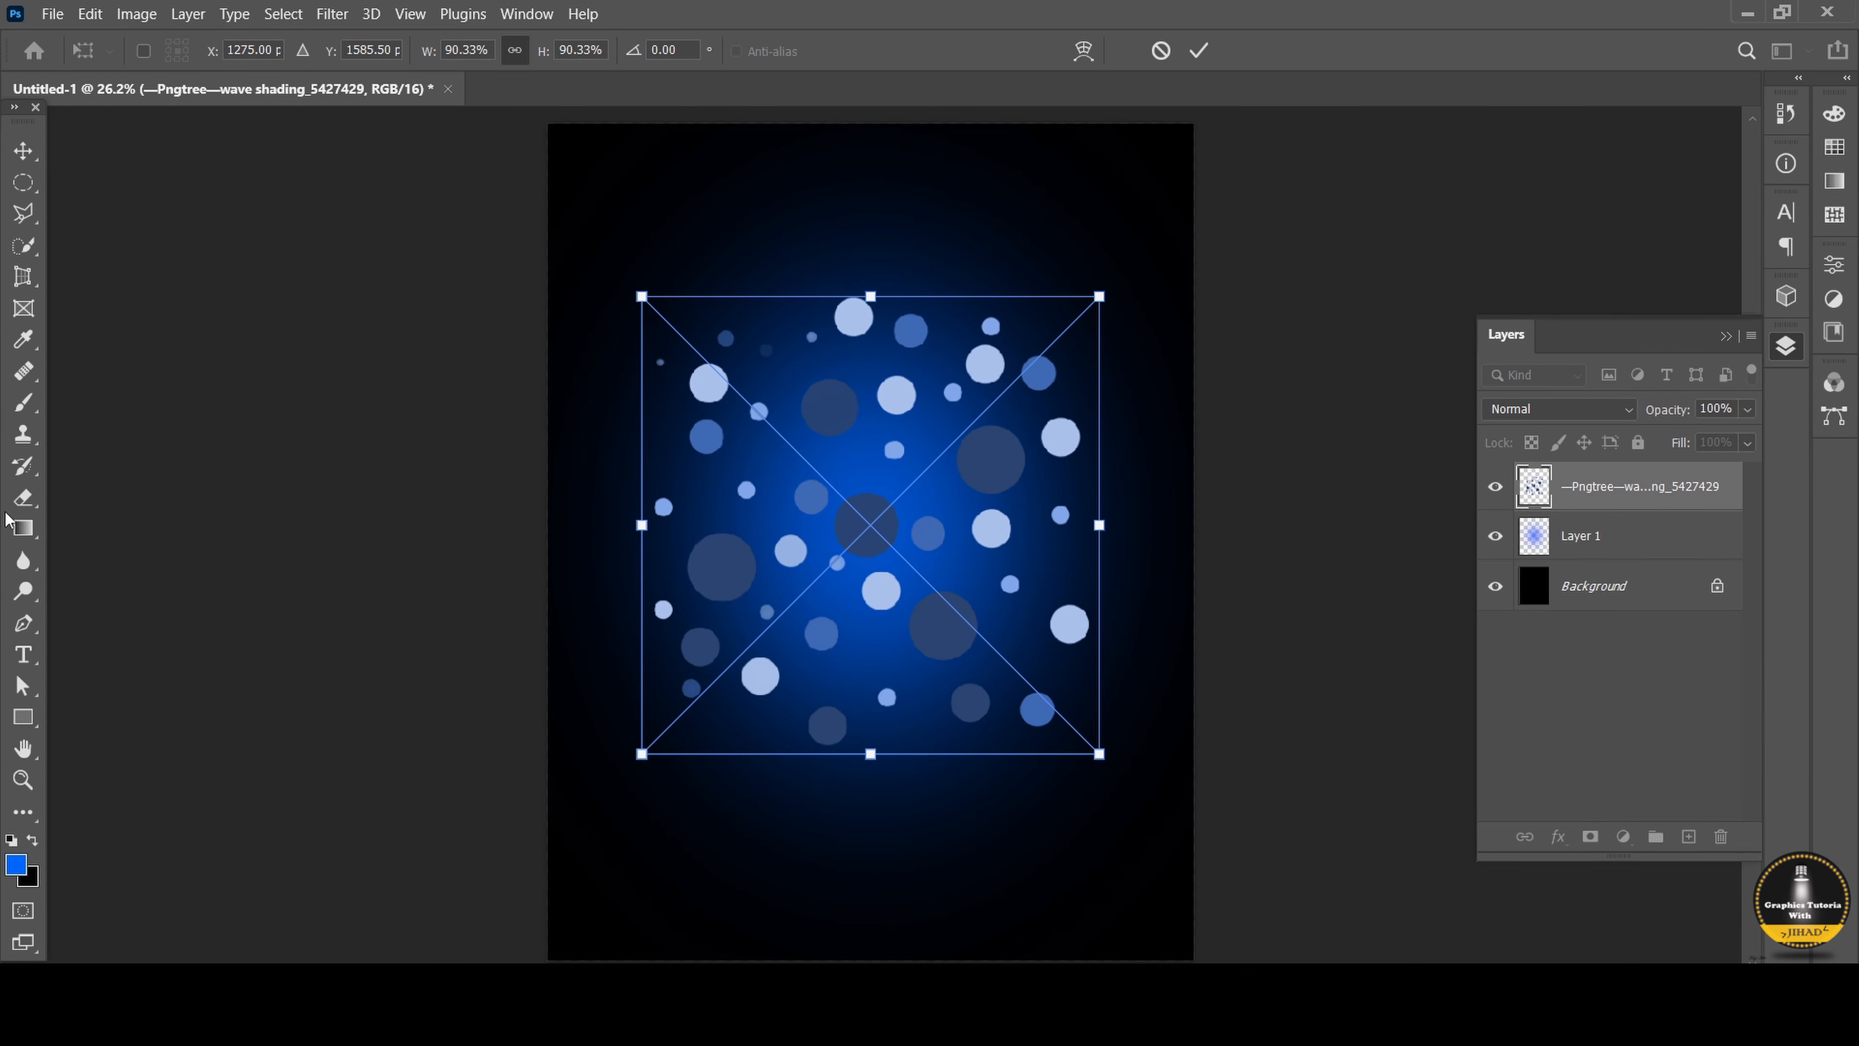
pyautogui.press('Return')
# Move the circles image down slightly and shrink it to about 86%.
pyautogui.moveTo(879, 530); pyautogui.dragTo(880, 550)
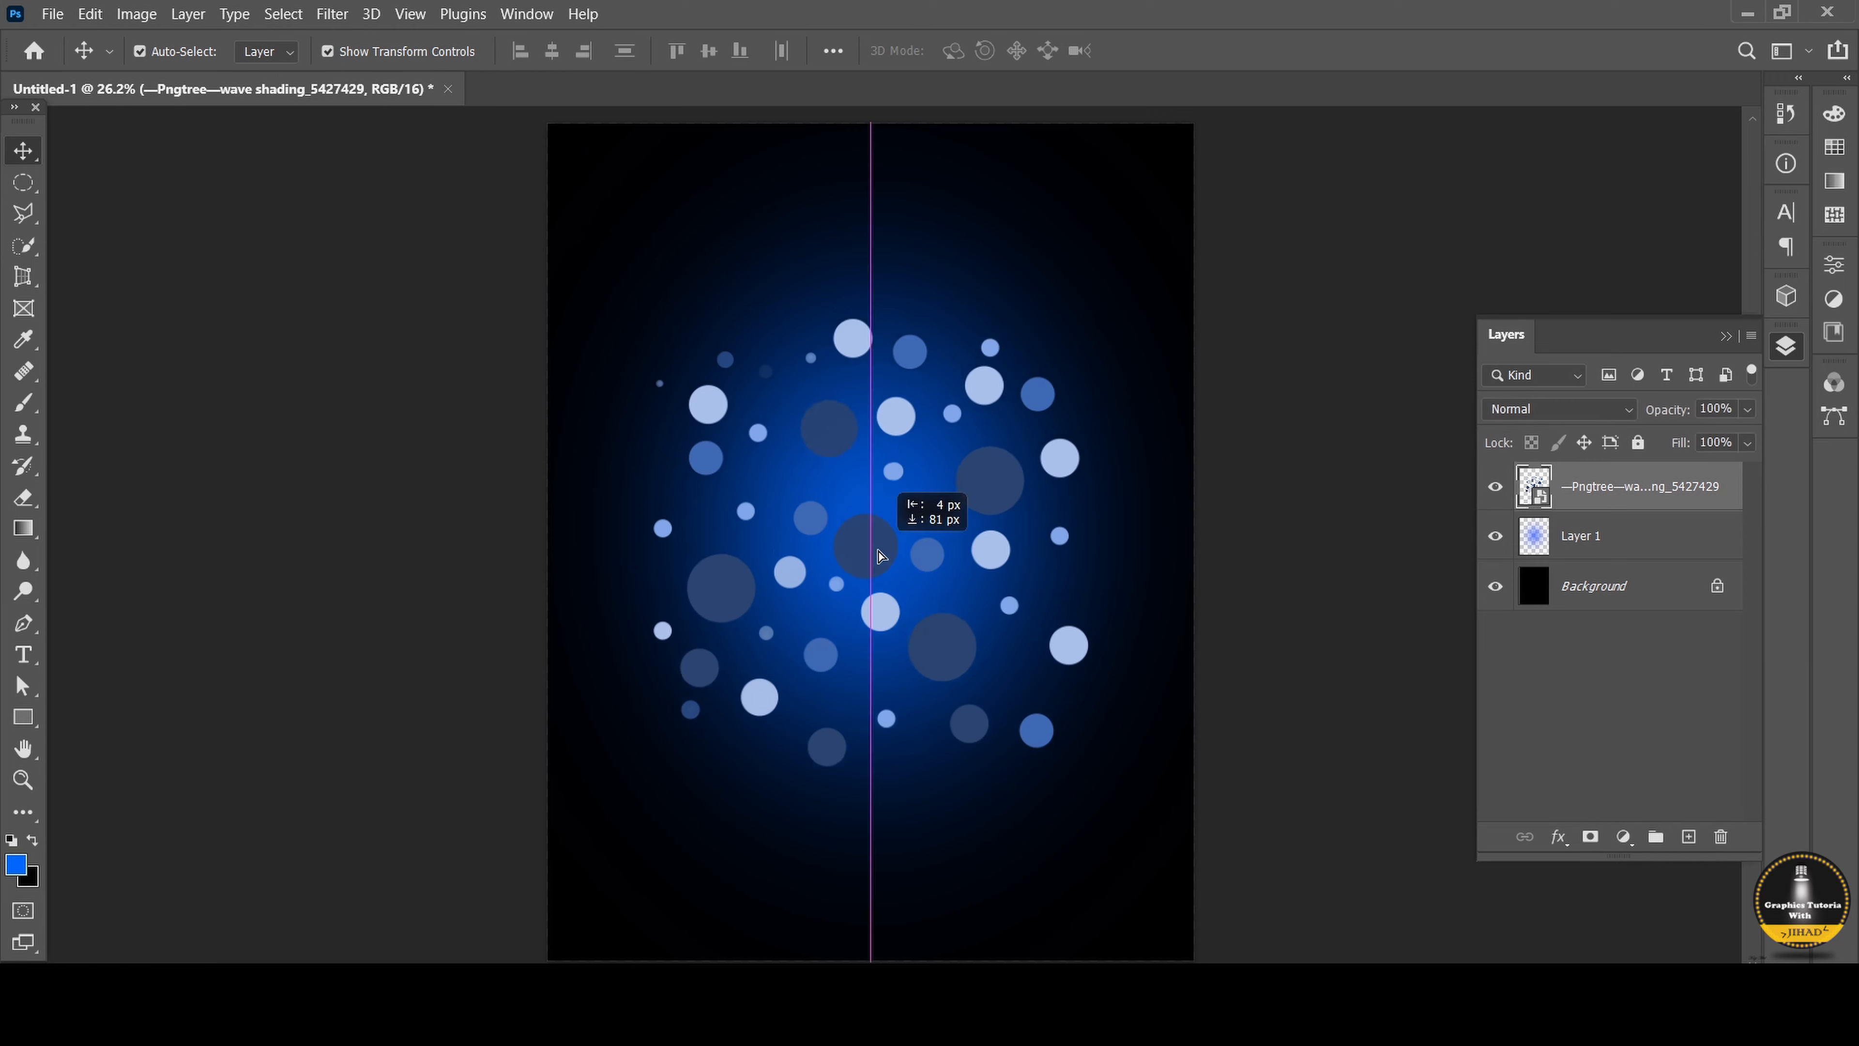
pyautogui.scroll(-2, 886, 549)
pyautogui.scroll(1, 919, 516)
pyautogui.moveTo(1092, 734); pyautogui.dragTo(1067, 710)
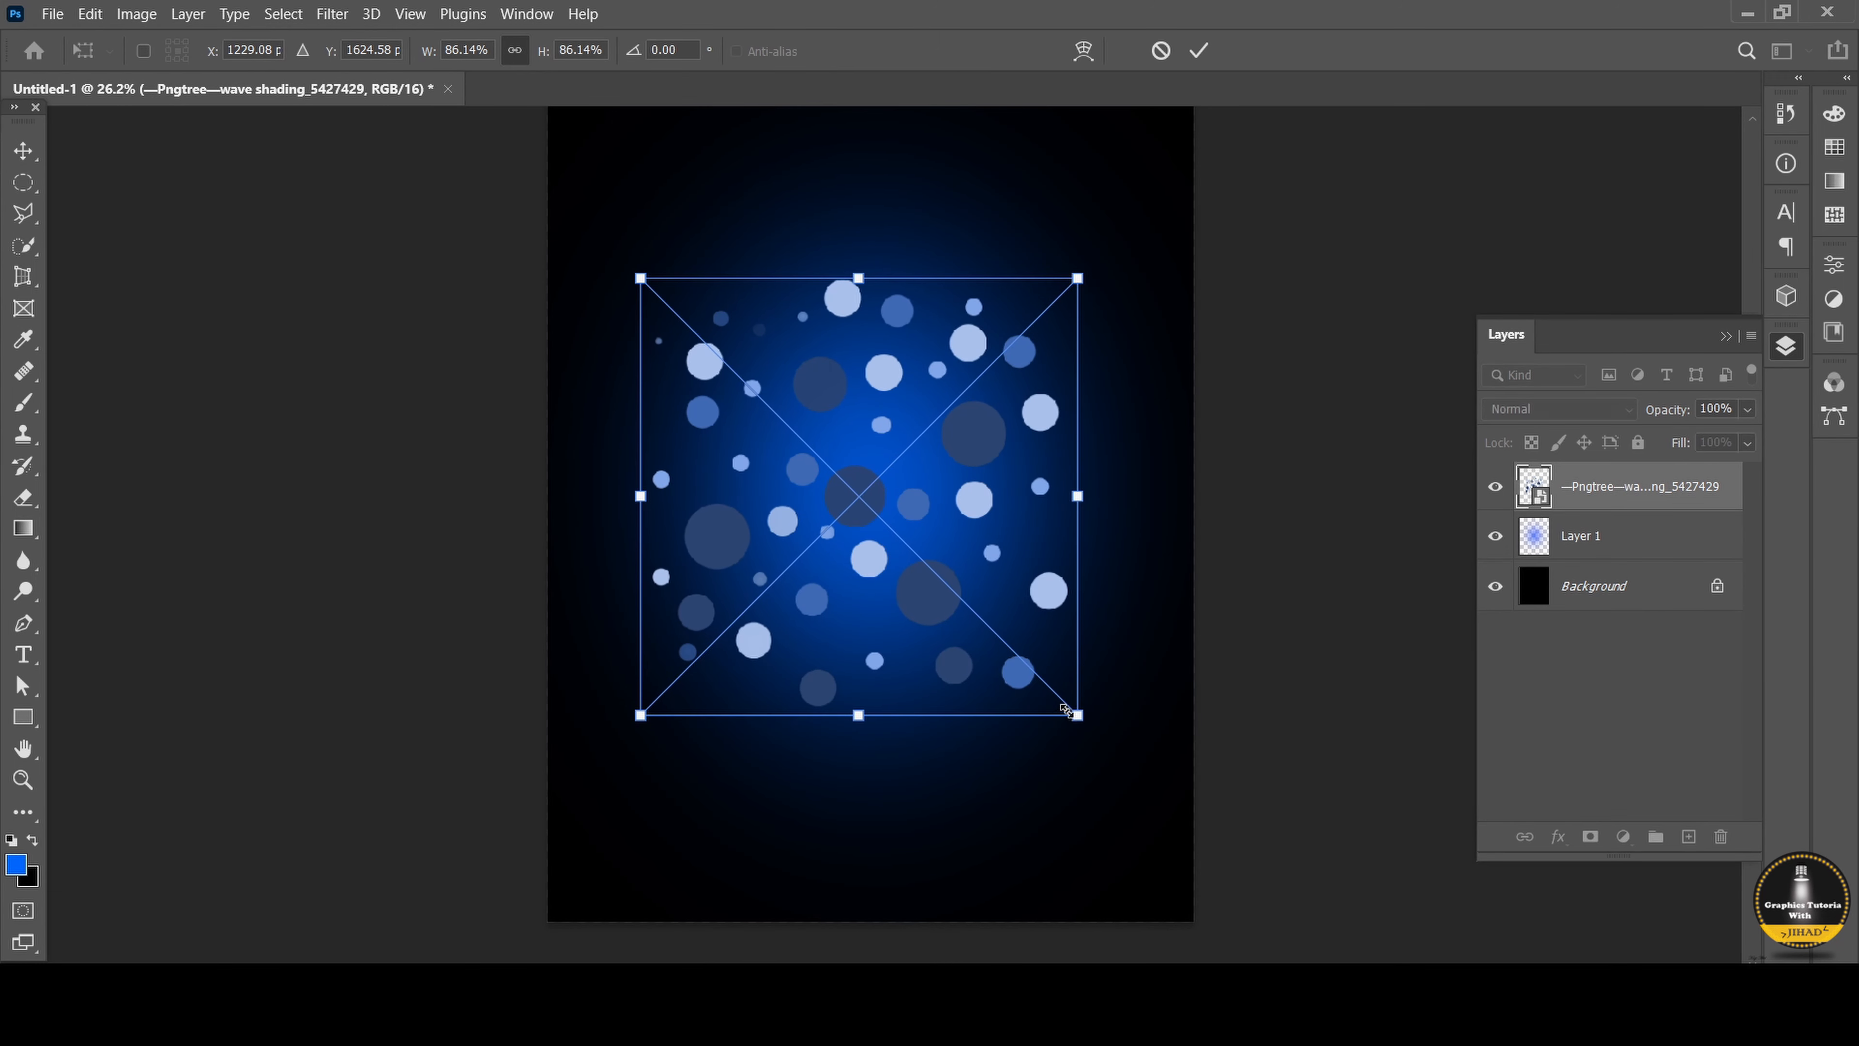
pyautogui.click(53, 14)
# Place the embedded pngfind.com-patron-png-783903 bottle image, scaled to about 37% and centred over the circles.
pyautogui.click(53, 14)
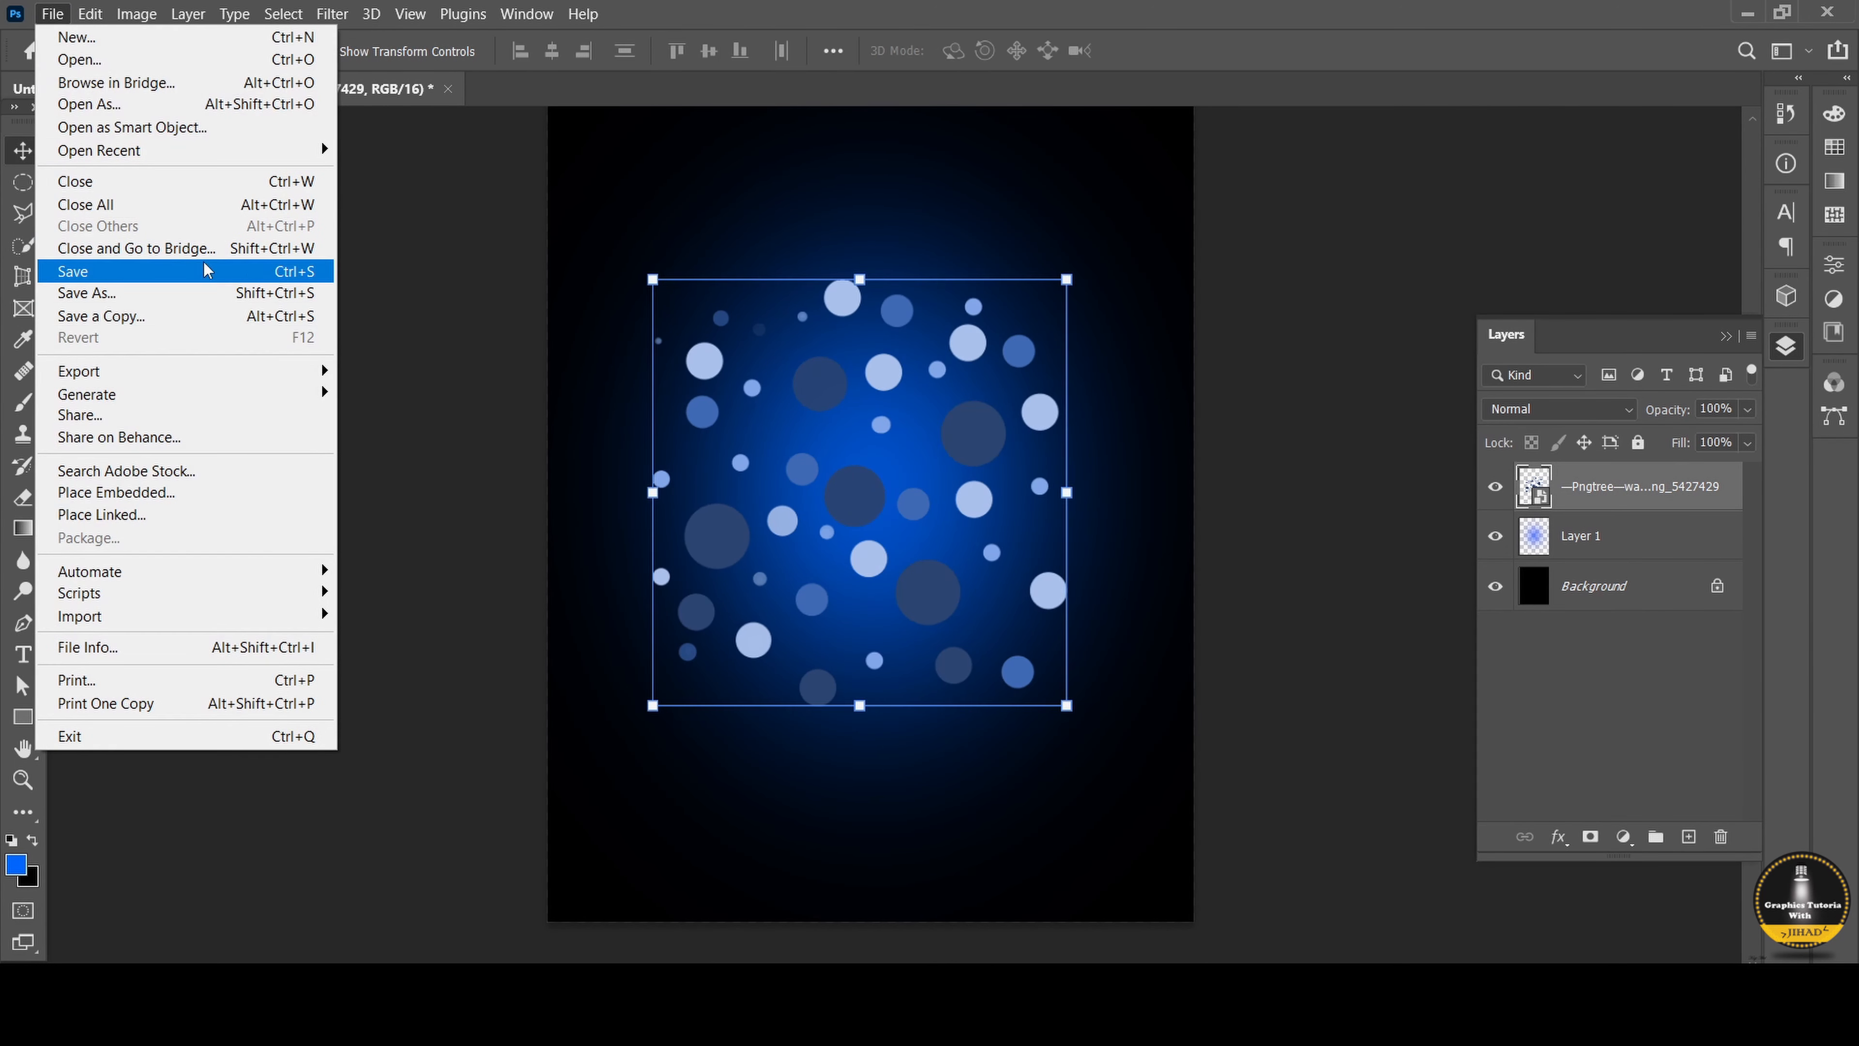
pyautogui.click(116, 492)
pyautogui.click(270, 205)
pyautogui.click(727, 540)
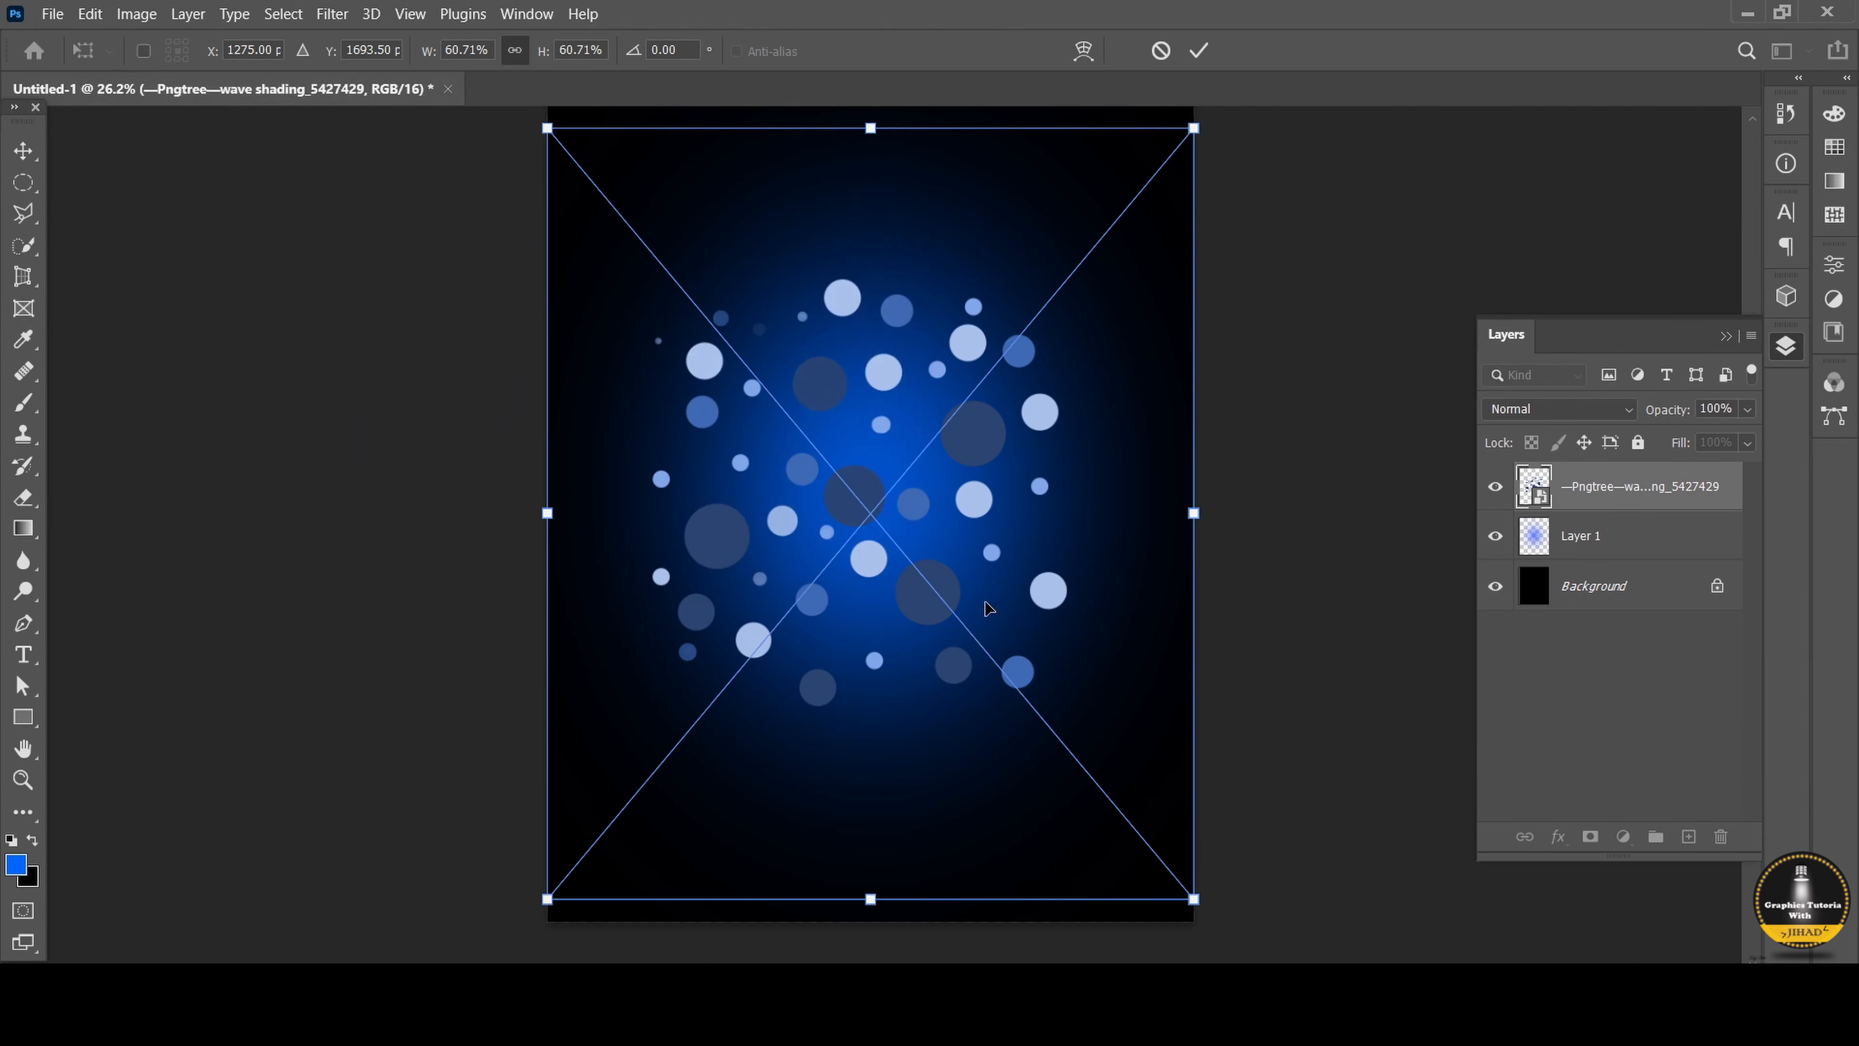
pyautogui.moveTo(1188, 178); pyautogui.dragTo(986, 428)
pyautogui.moveTo(812, 744); pyautogui.dragTo(924, 635)
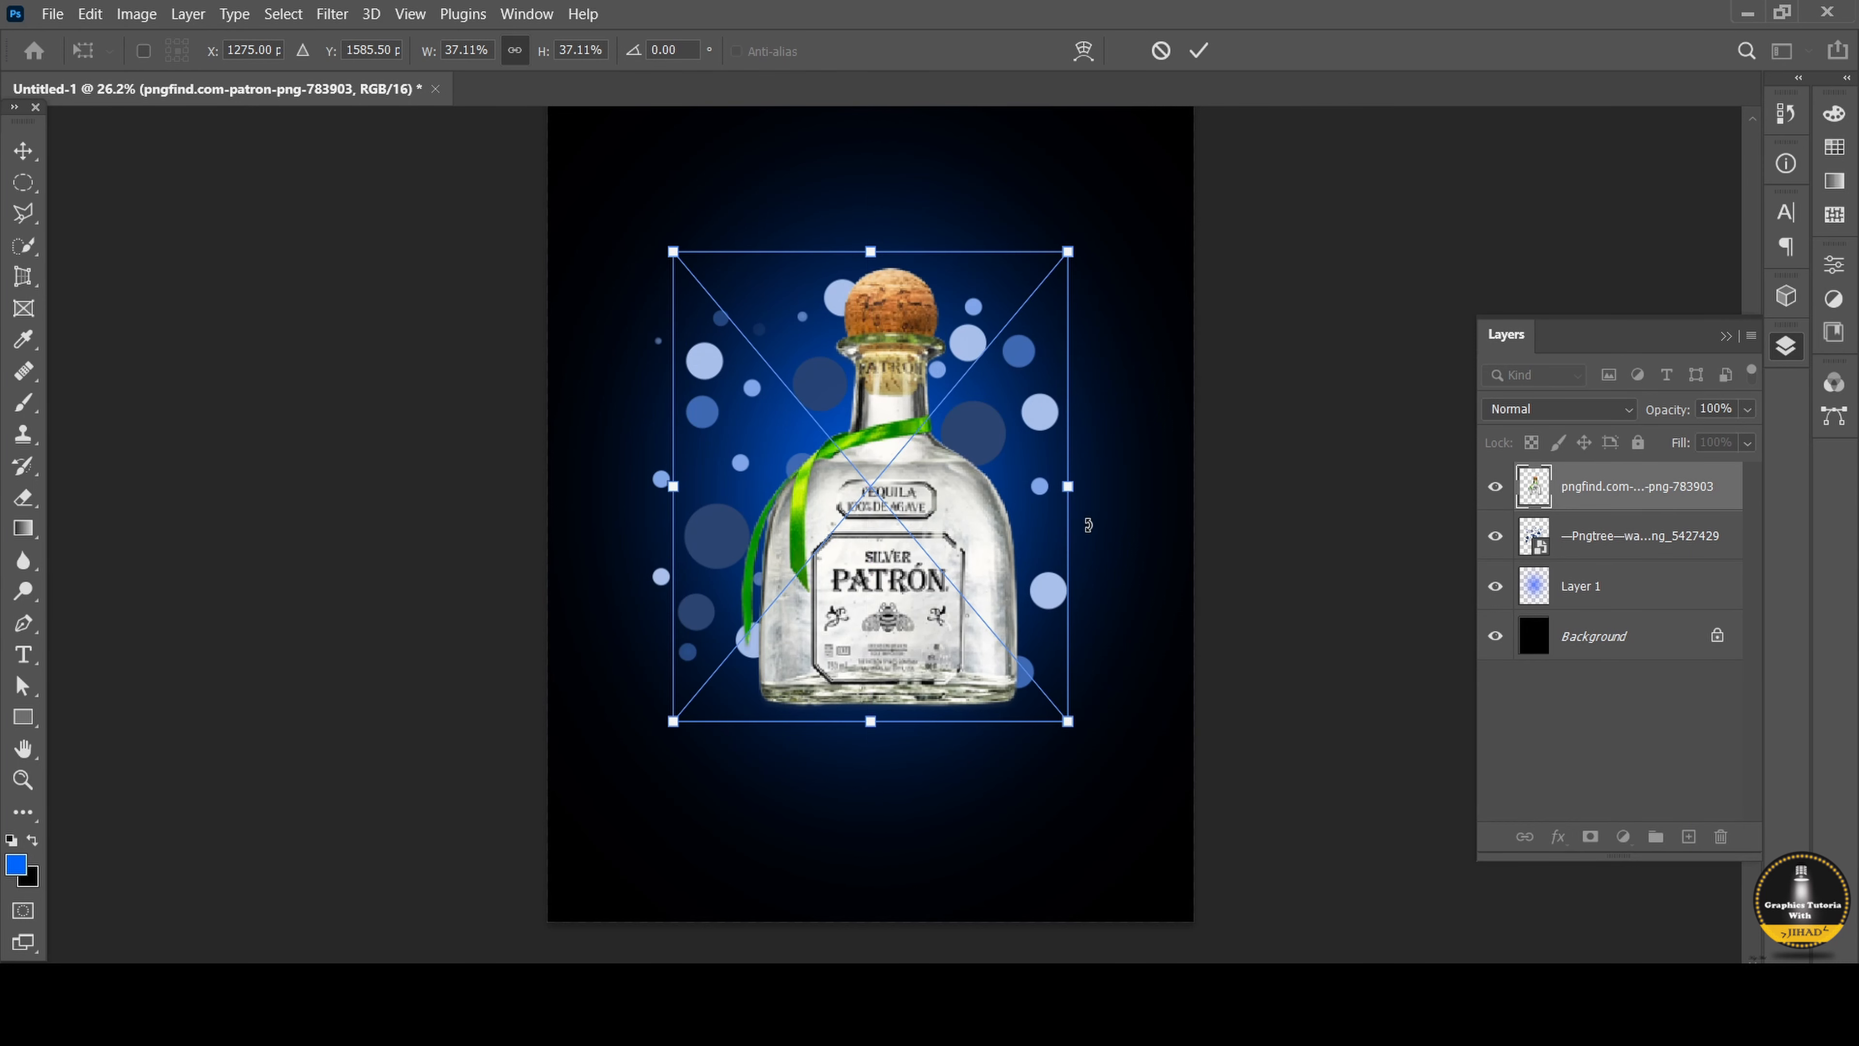
pyautogui.scroll(-1, 937, 623)
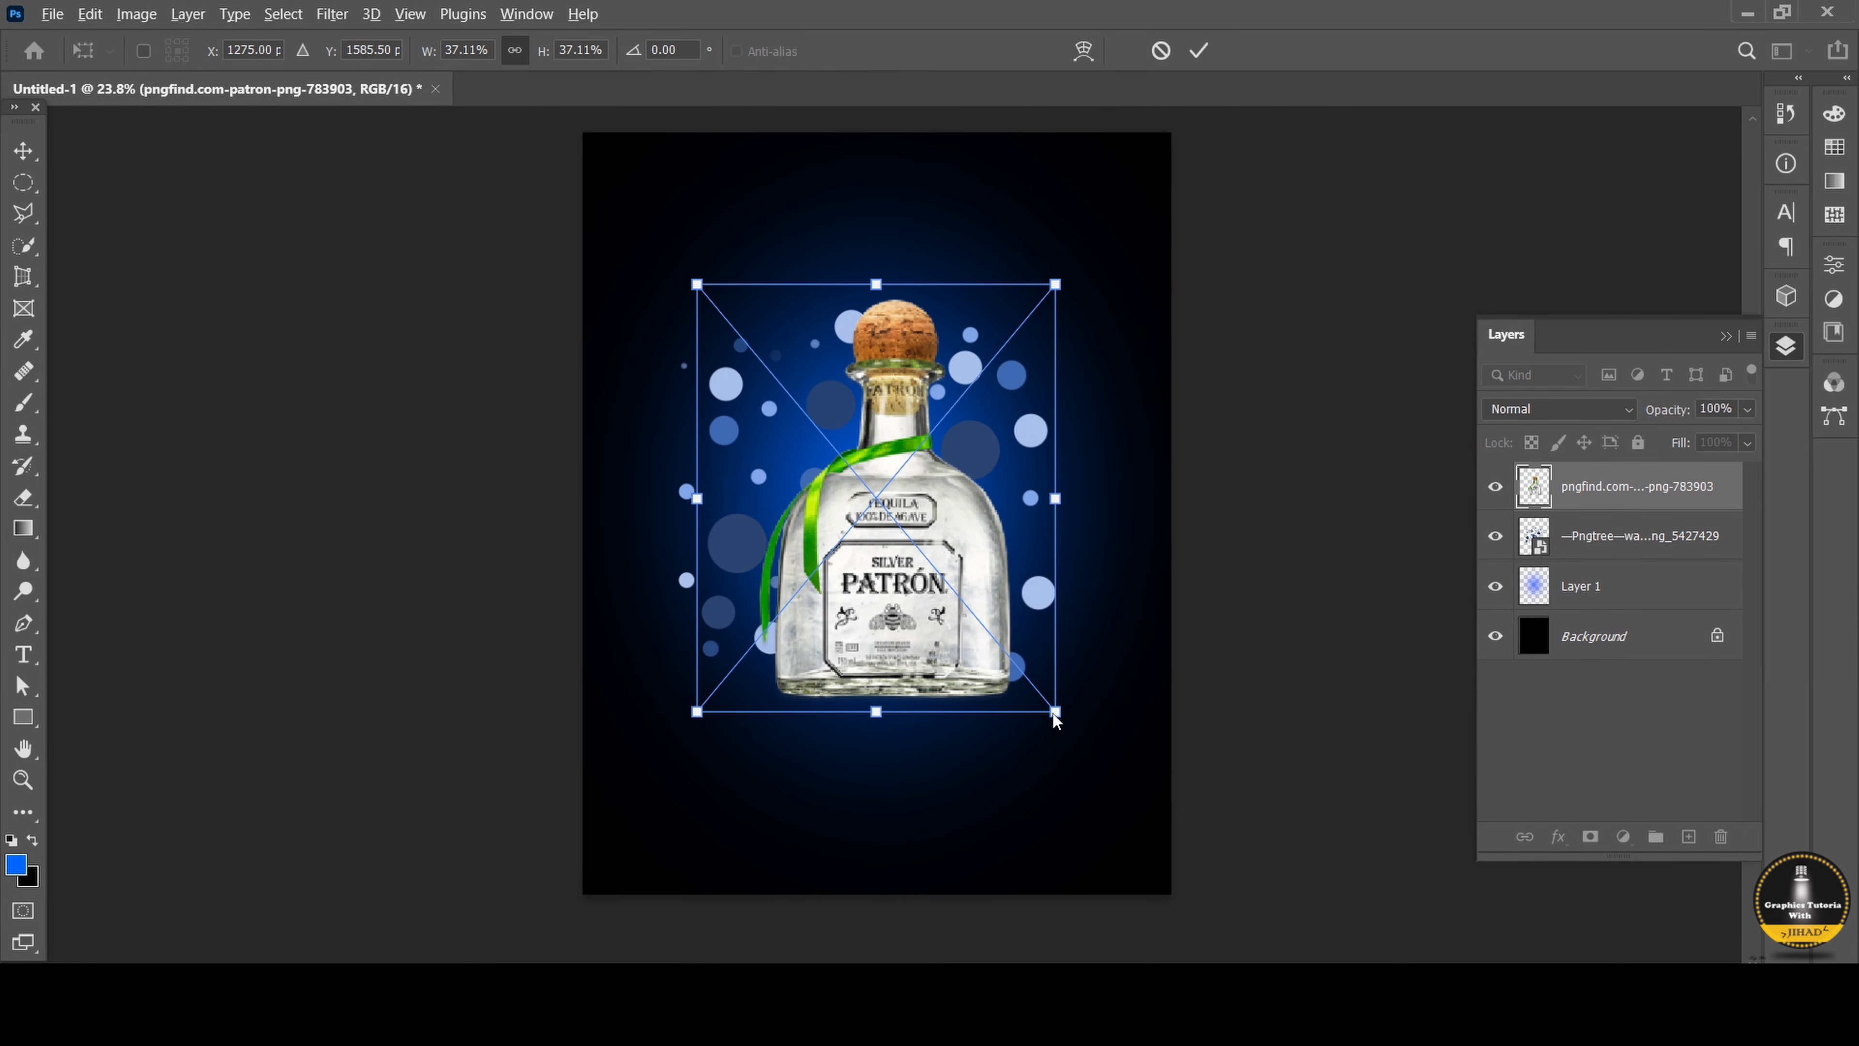
pyautogui.click(14, 153)
# Enlarge the bottle to about 37.7% and stretch its height downward to about 38.9%.
pyautogui.moveTo(1065, 714); pyautogui.dragTo(1073, 722)
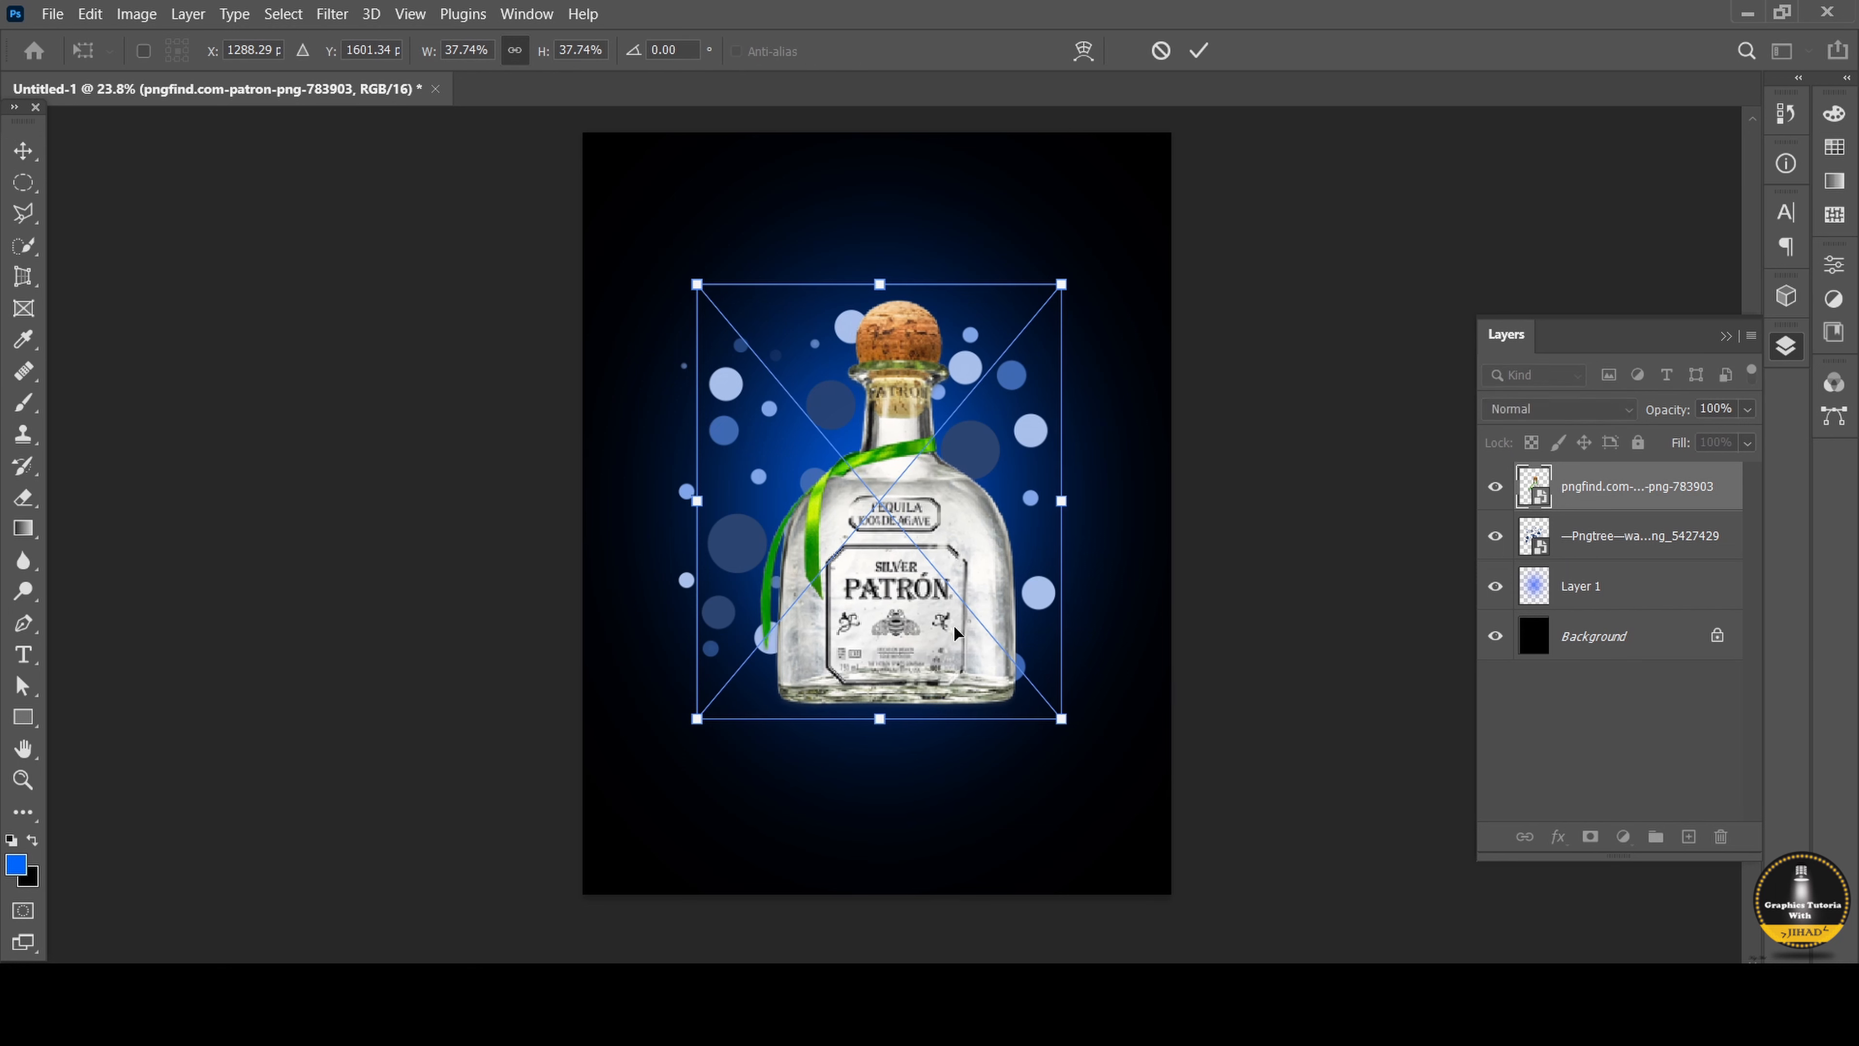
pyautogui.click(35, 145)
pyautogui.click(1260, 568)
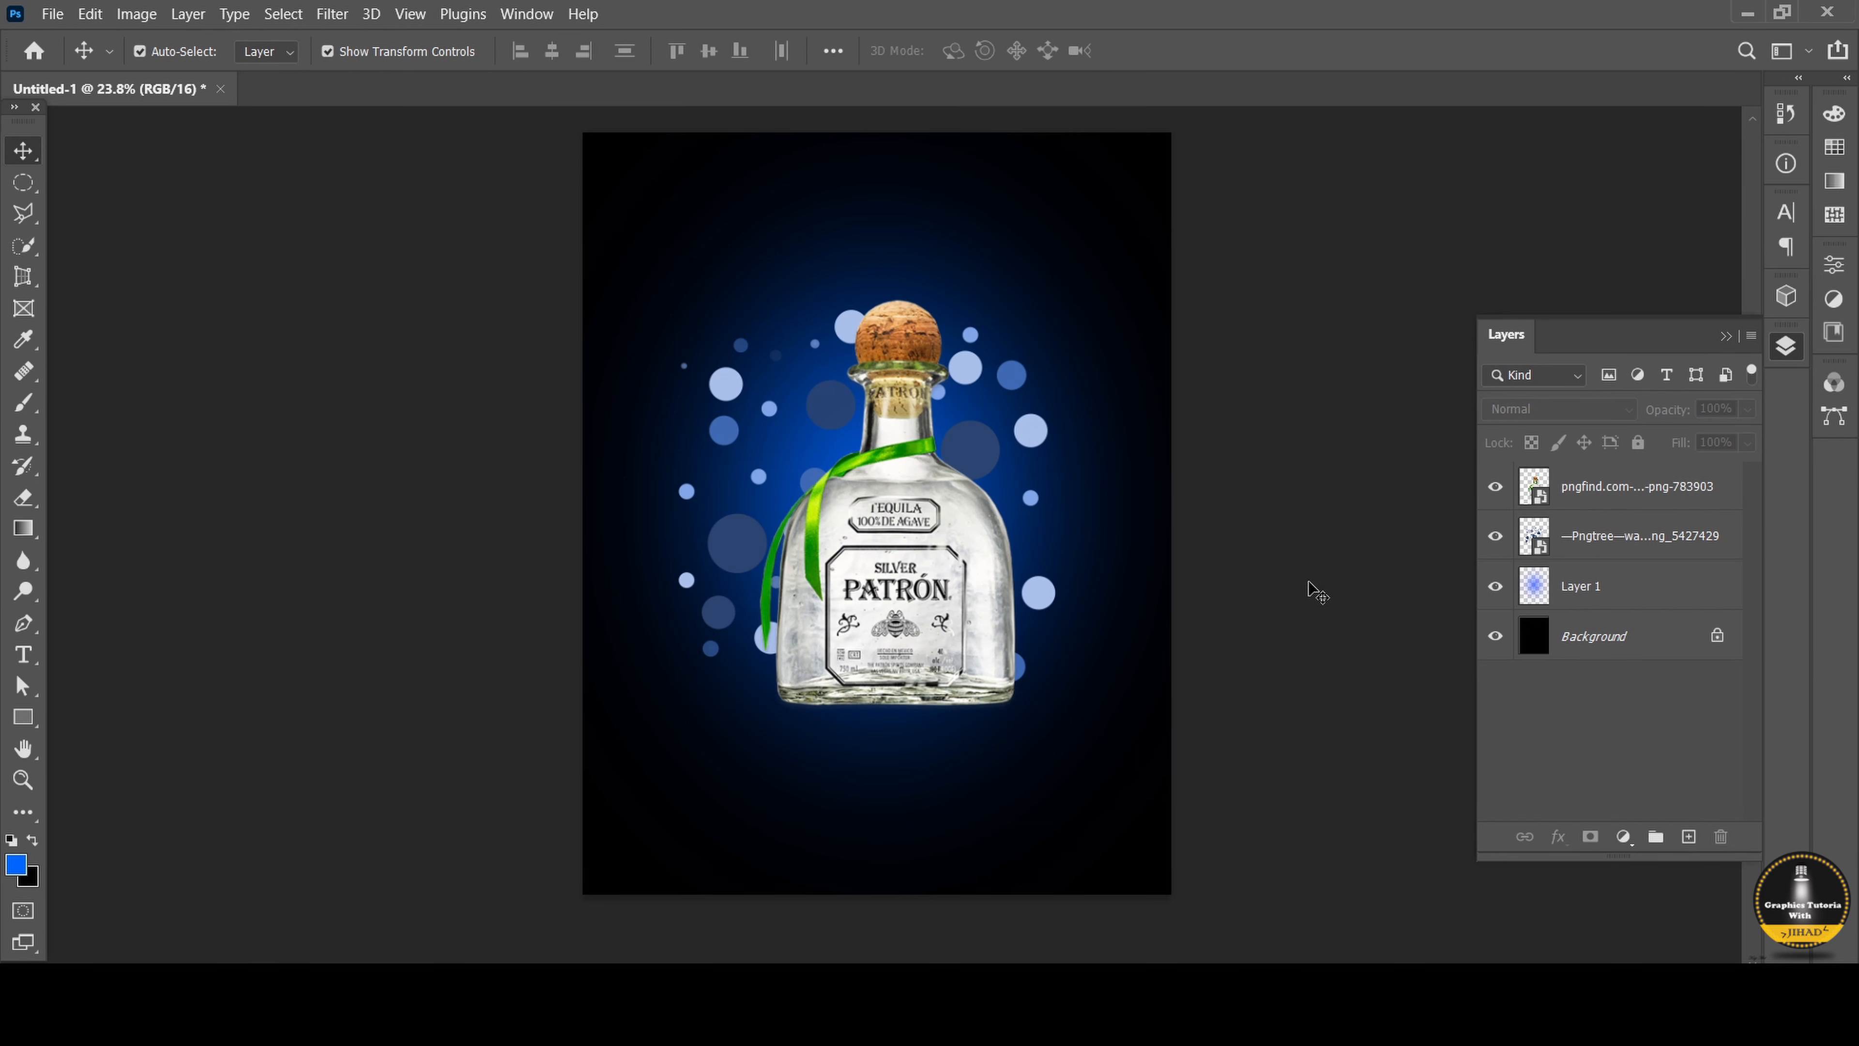
pyautogui.click(981, 593)
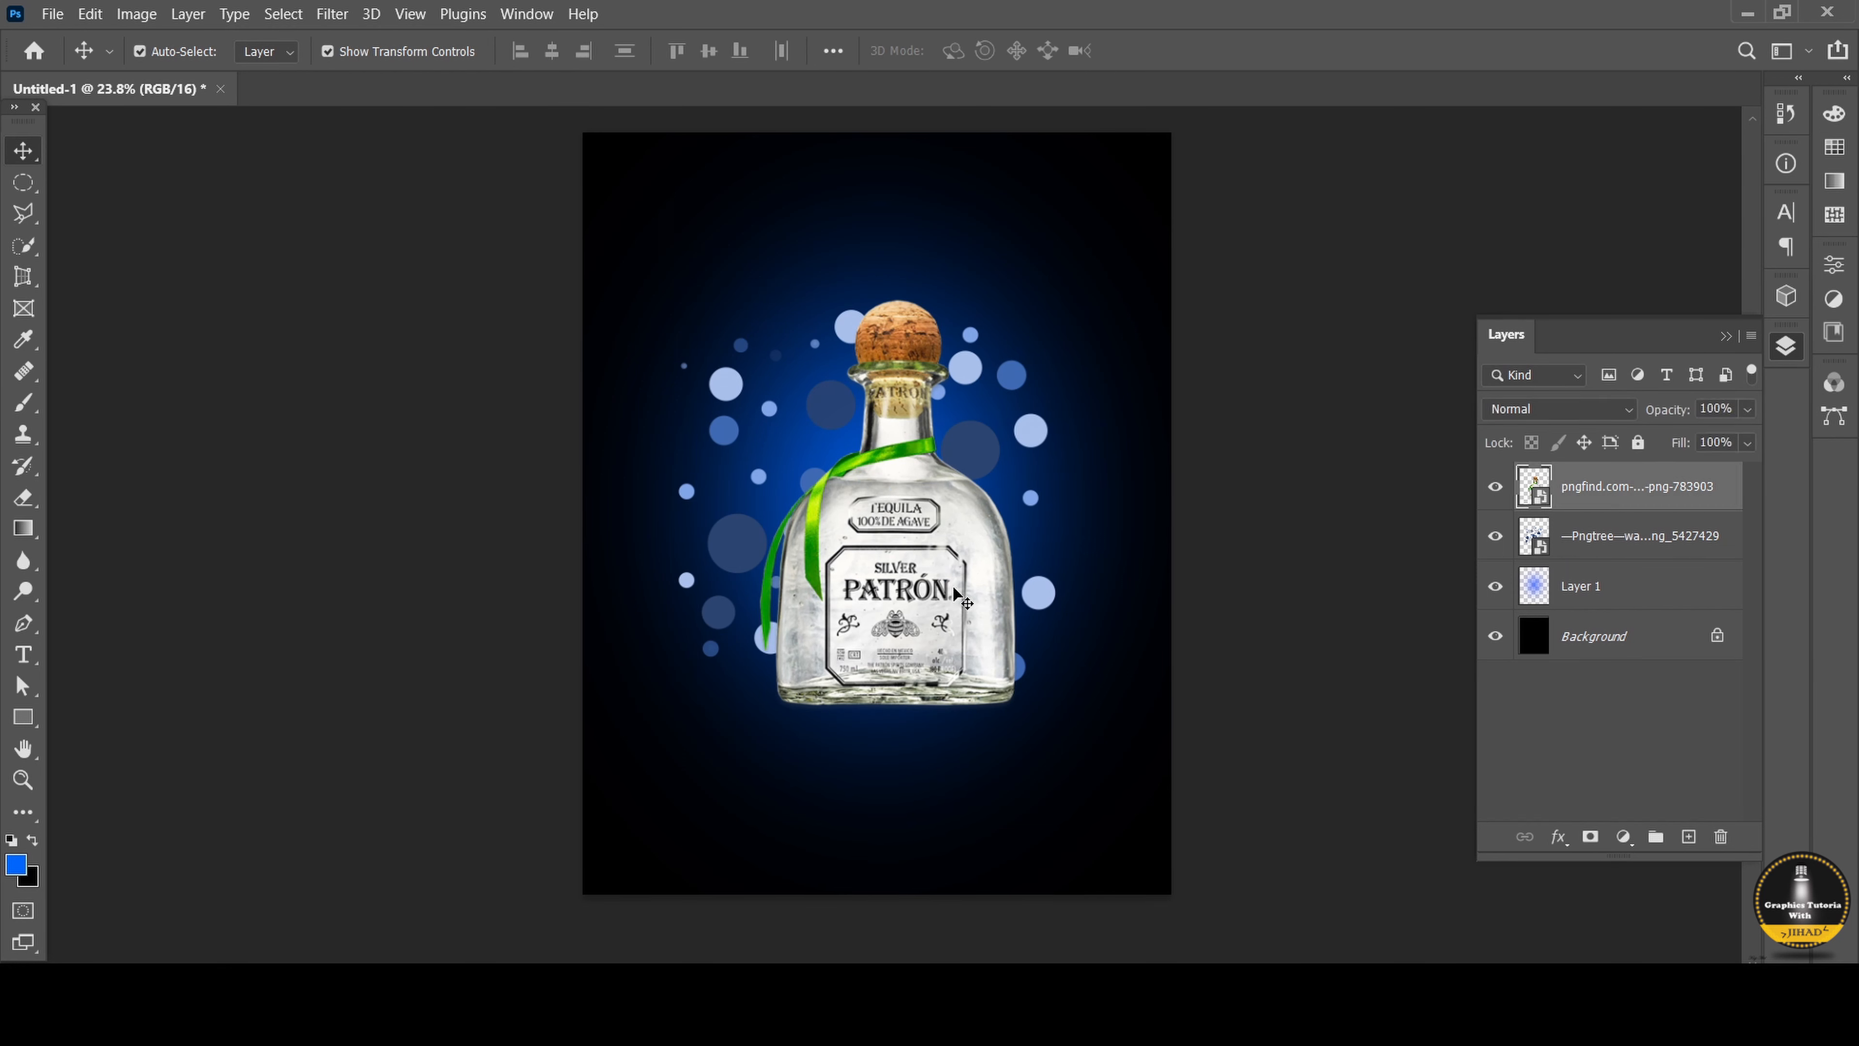
pyautogui.click(1154, 580)
pyautogui.click(915, 617)
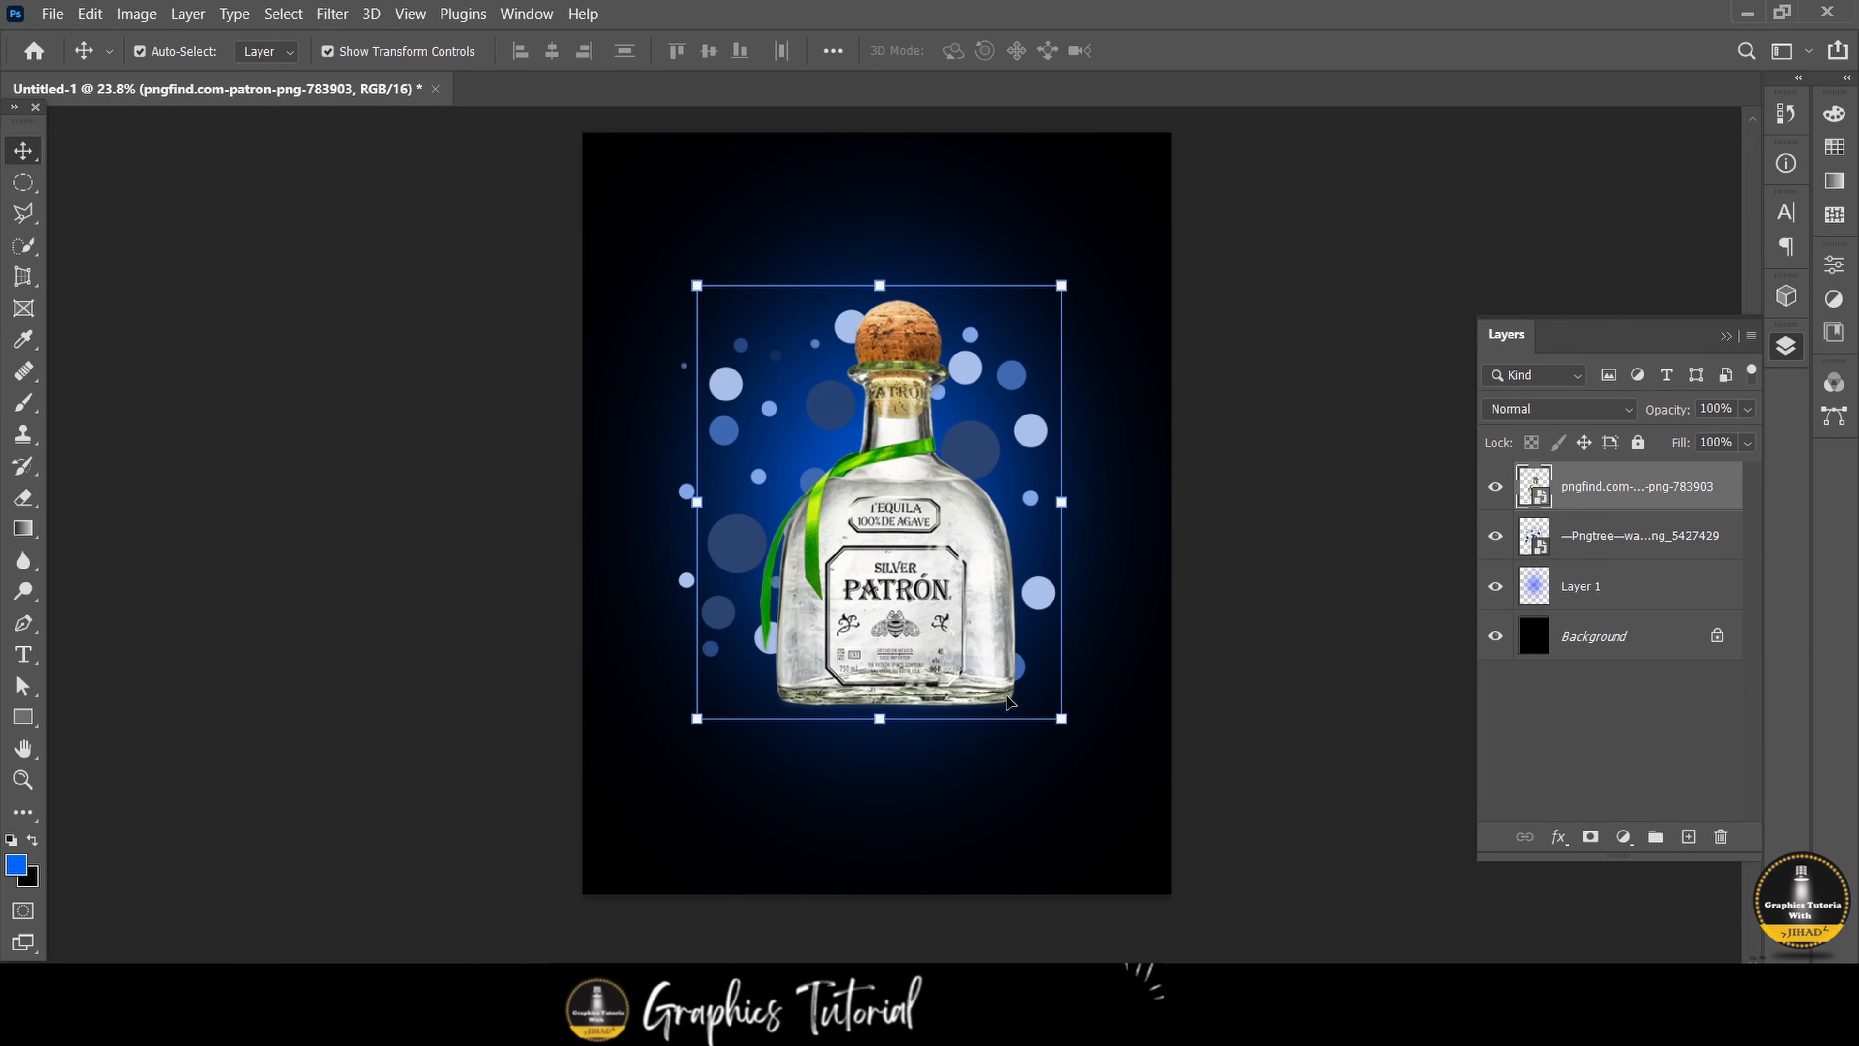
pyautogui.moveTo(882, 720); pyautogui.dragTo(883, 734)
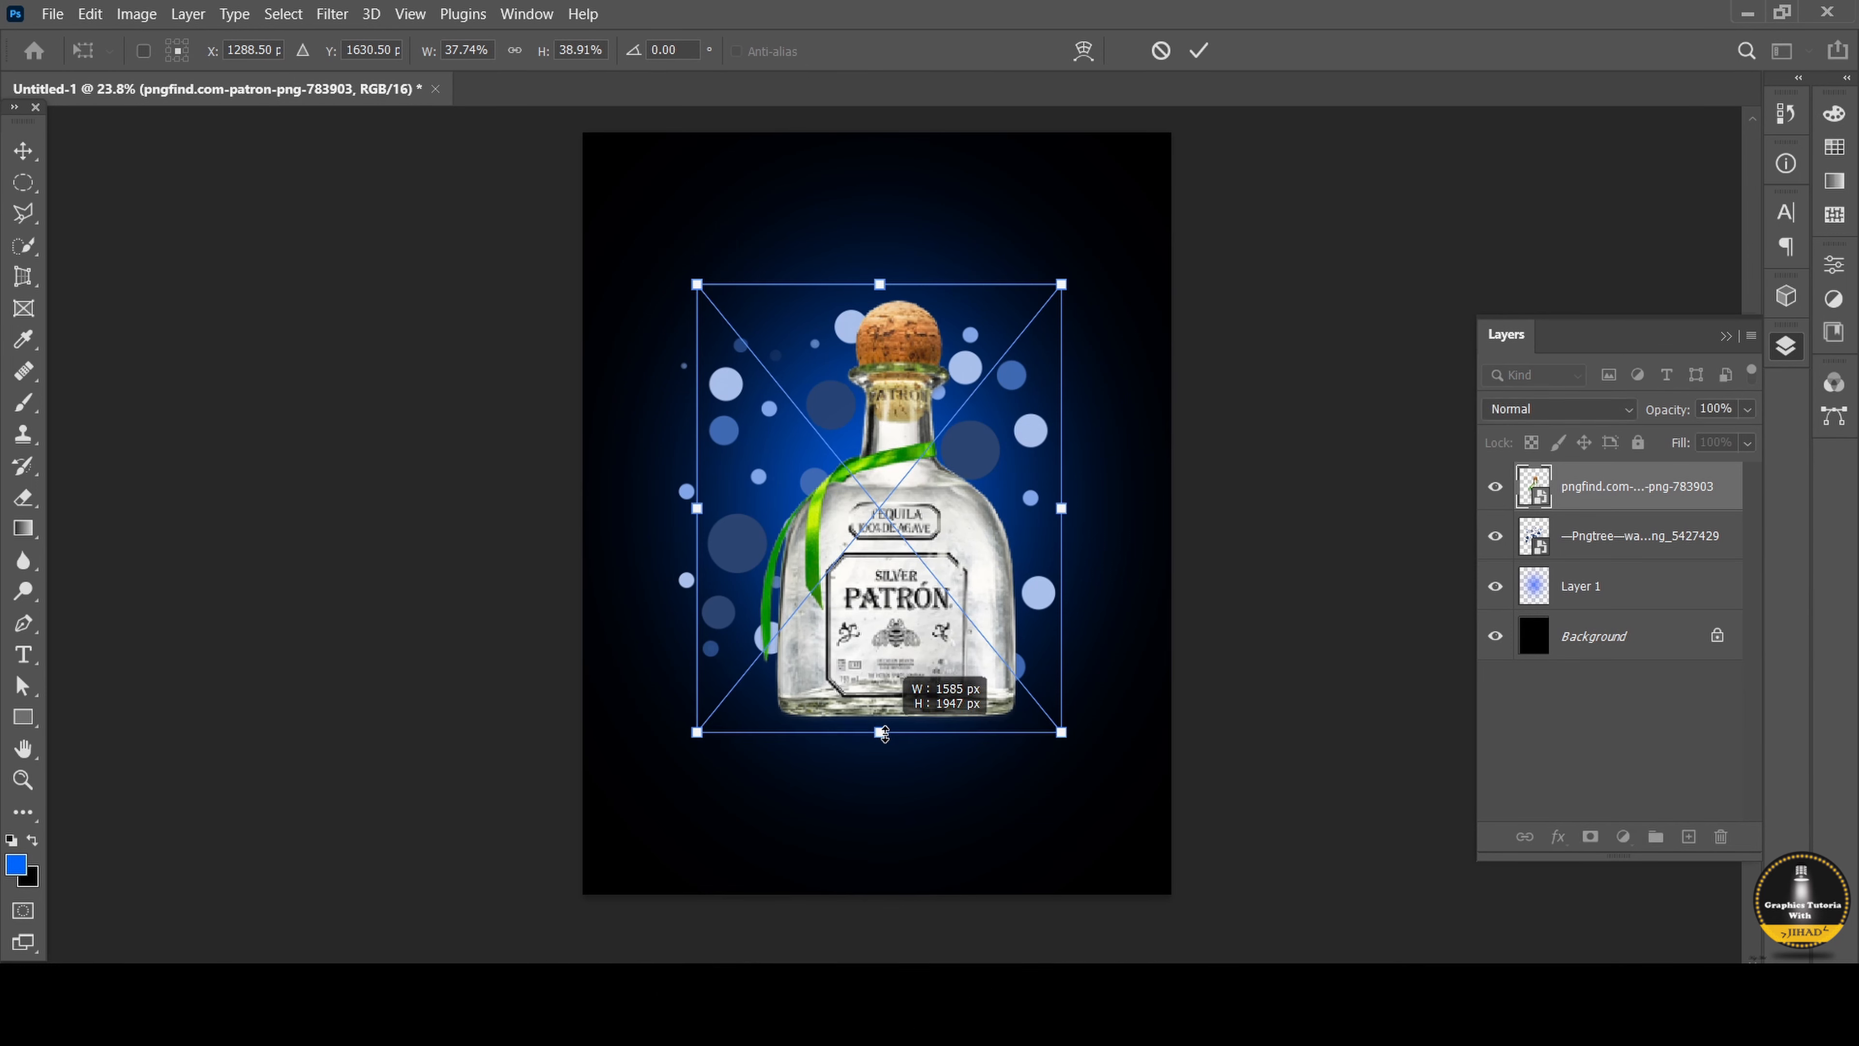
pyautogui.click(1623, 493)
# Rasterize the bottle layer and duplicate it.
pyautogui.rightClick(1624, 493)
pyautogui.click(1610, 439)
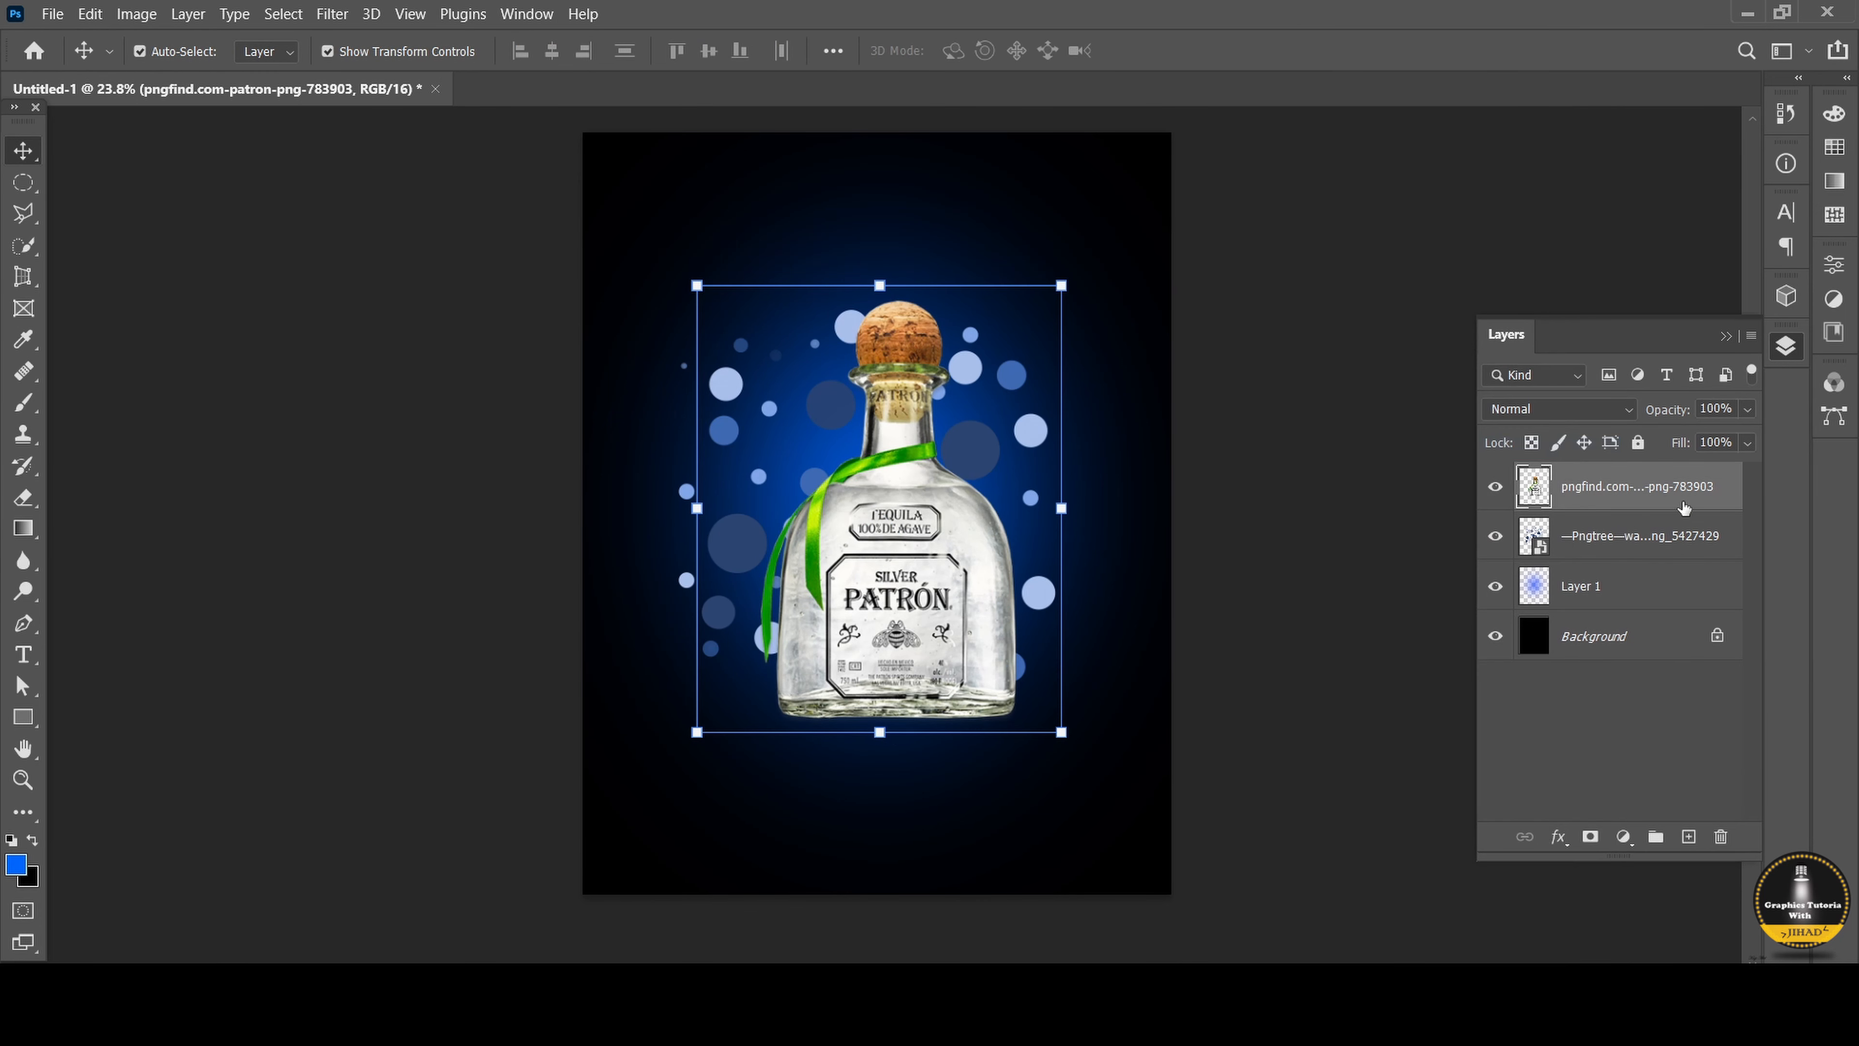
pyautogui.moveTo(1612, 491); pyautogui.dragTo(1689, 836)
# Flip the original bottle layer vertically at about 99% scale and move it directly below the upright bottle as a reflection.
pyautogui.click(1601, 539)
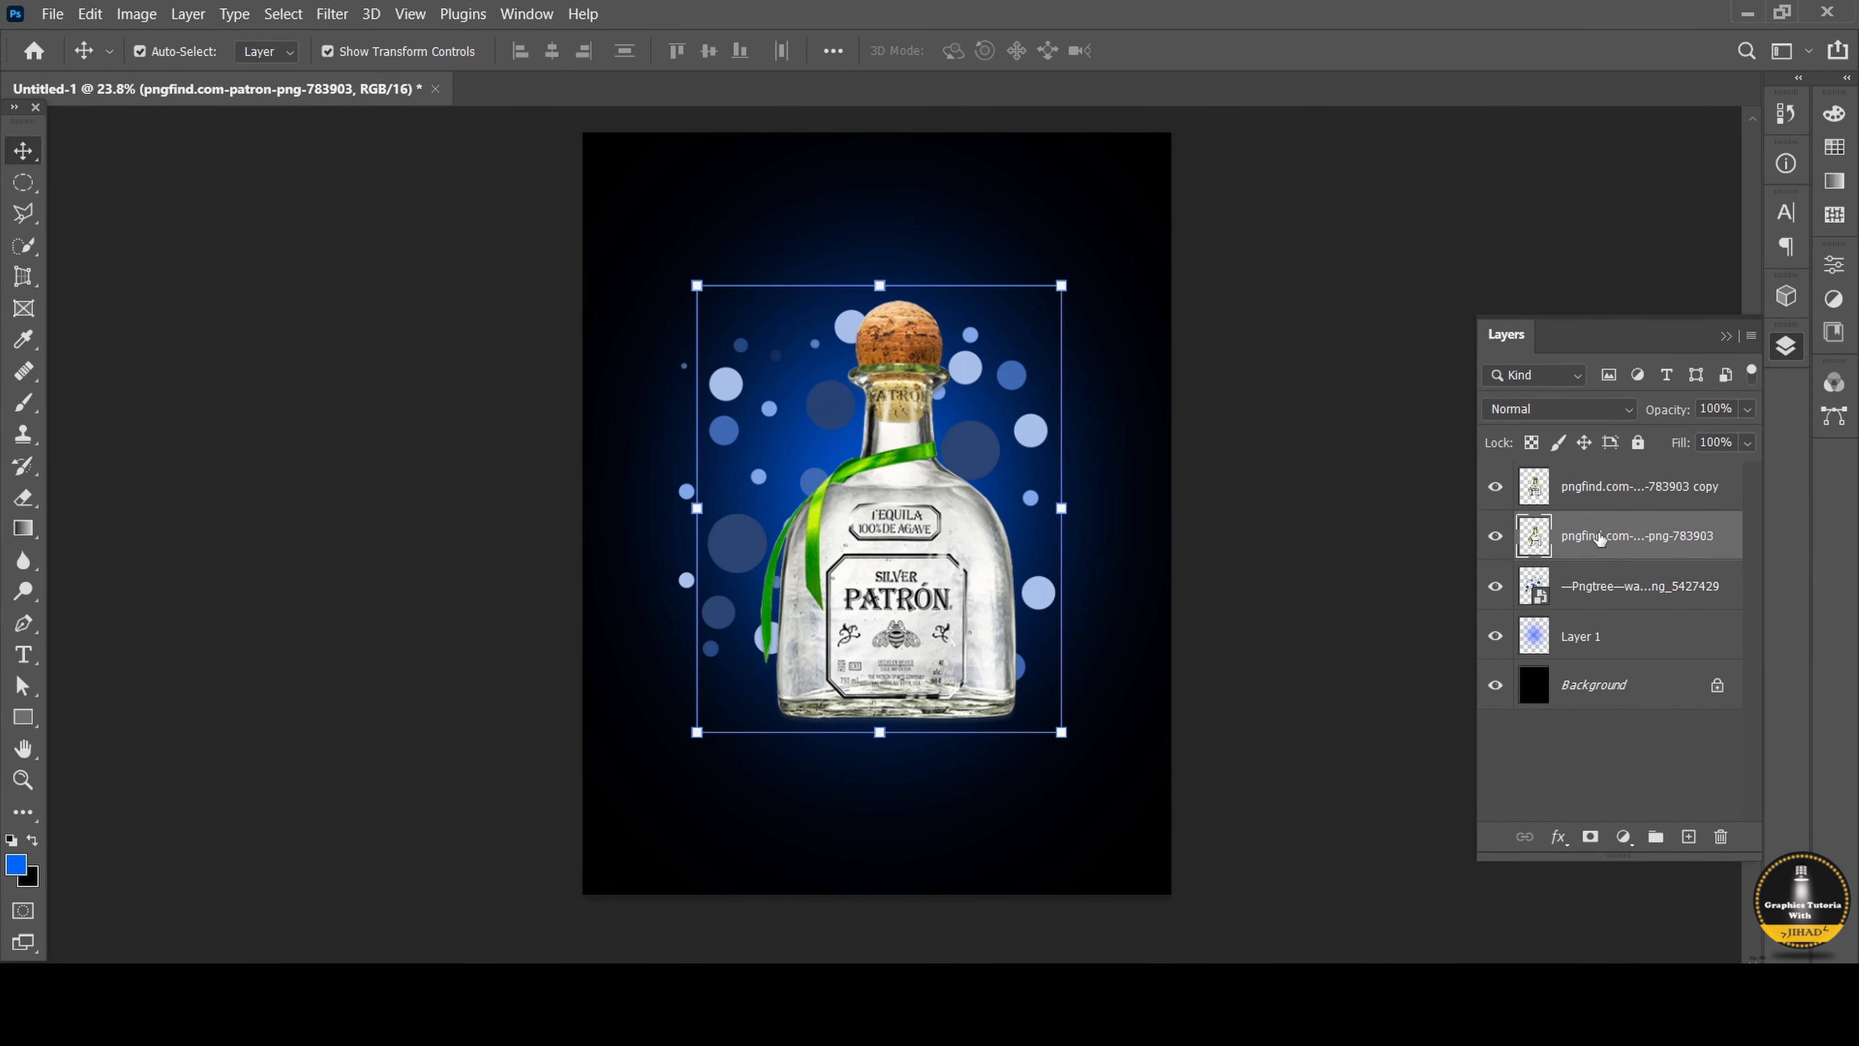
pyautogui.moveTo(1061, 733); pyautogui.dragTo(1060, 732)
pyautogui.rightClick(1063, 736)
pyautogui.click(1126, 720)
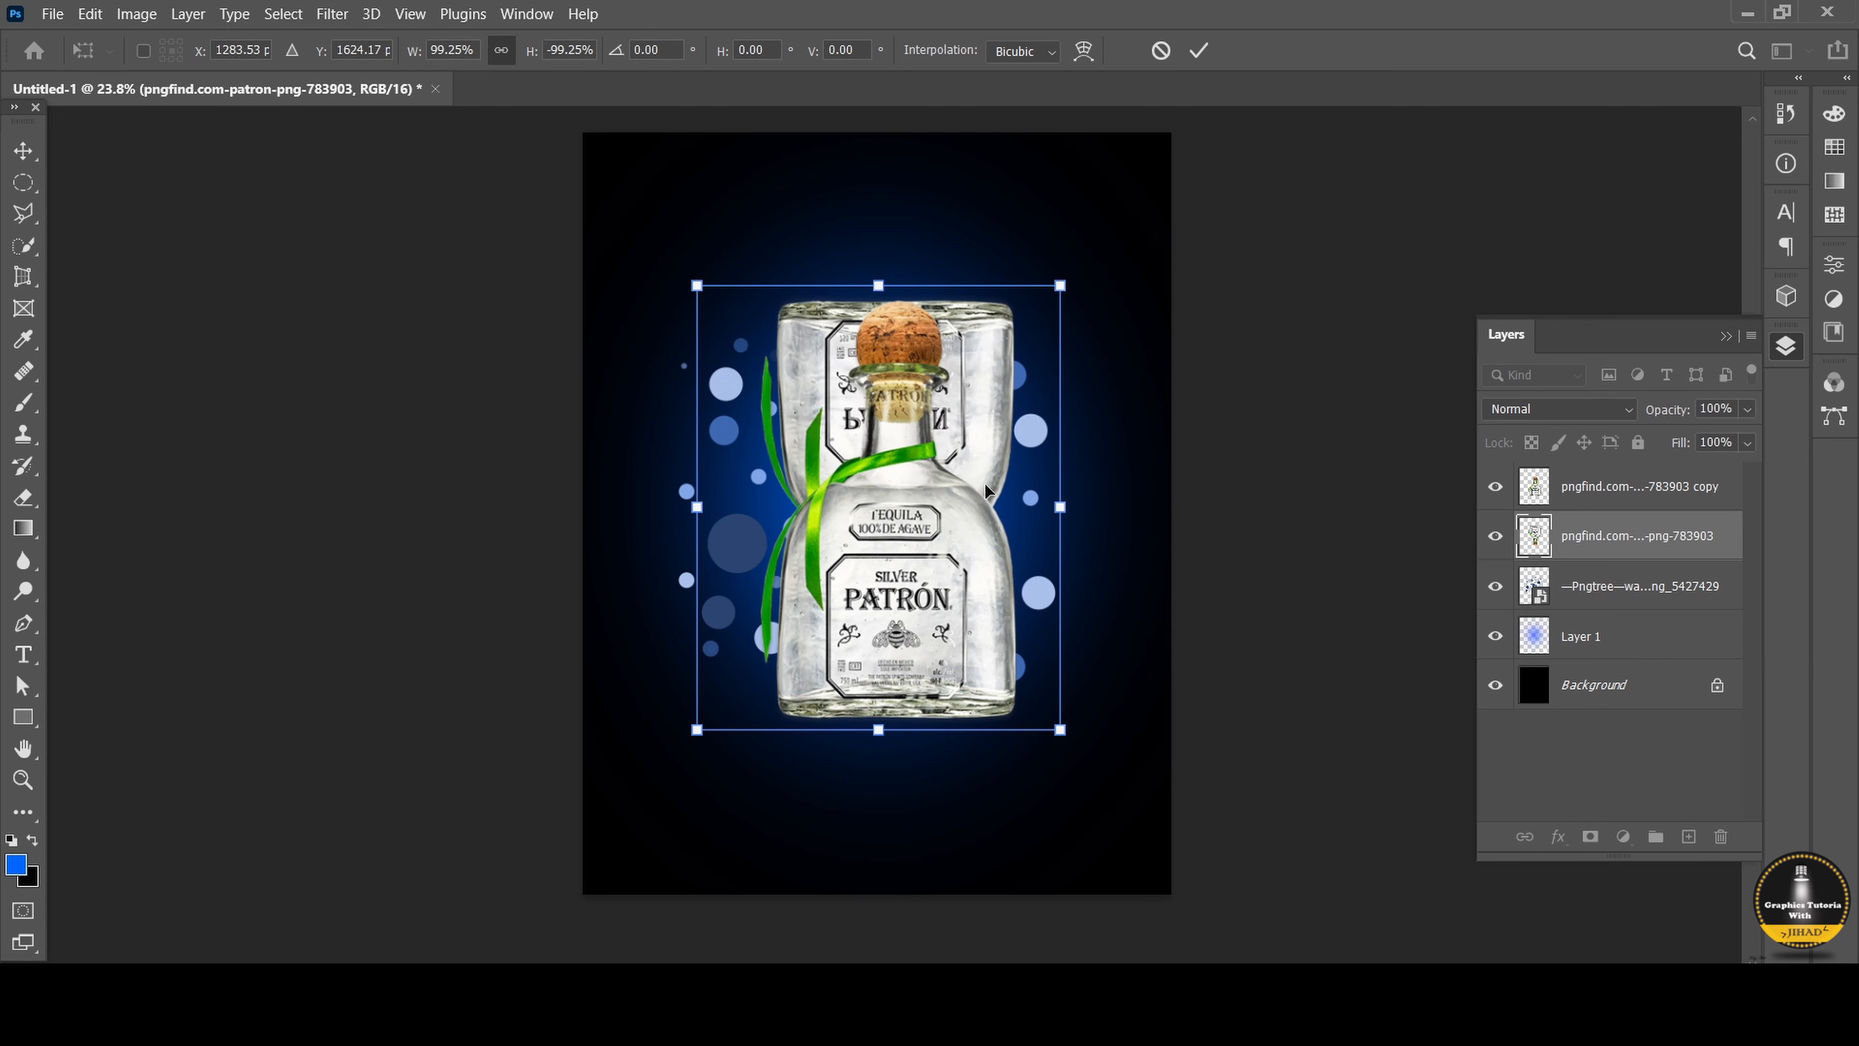
pyautogui.moveTo(971, 369); pyautogui.dragTo(970, 788)
# Nudge the flipped bottle down slightly to line up its base with the upright bottle's base, and apply the transform.
pyautogui.scroll(-3, 959, 732)
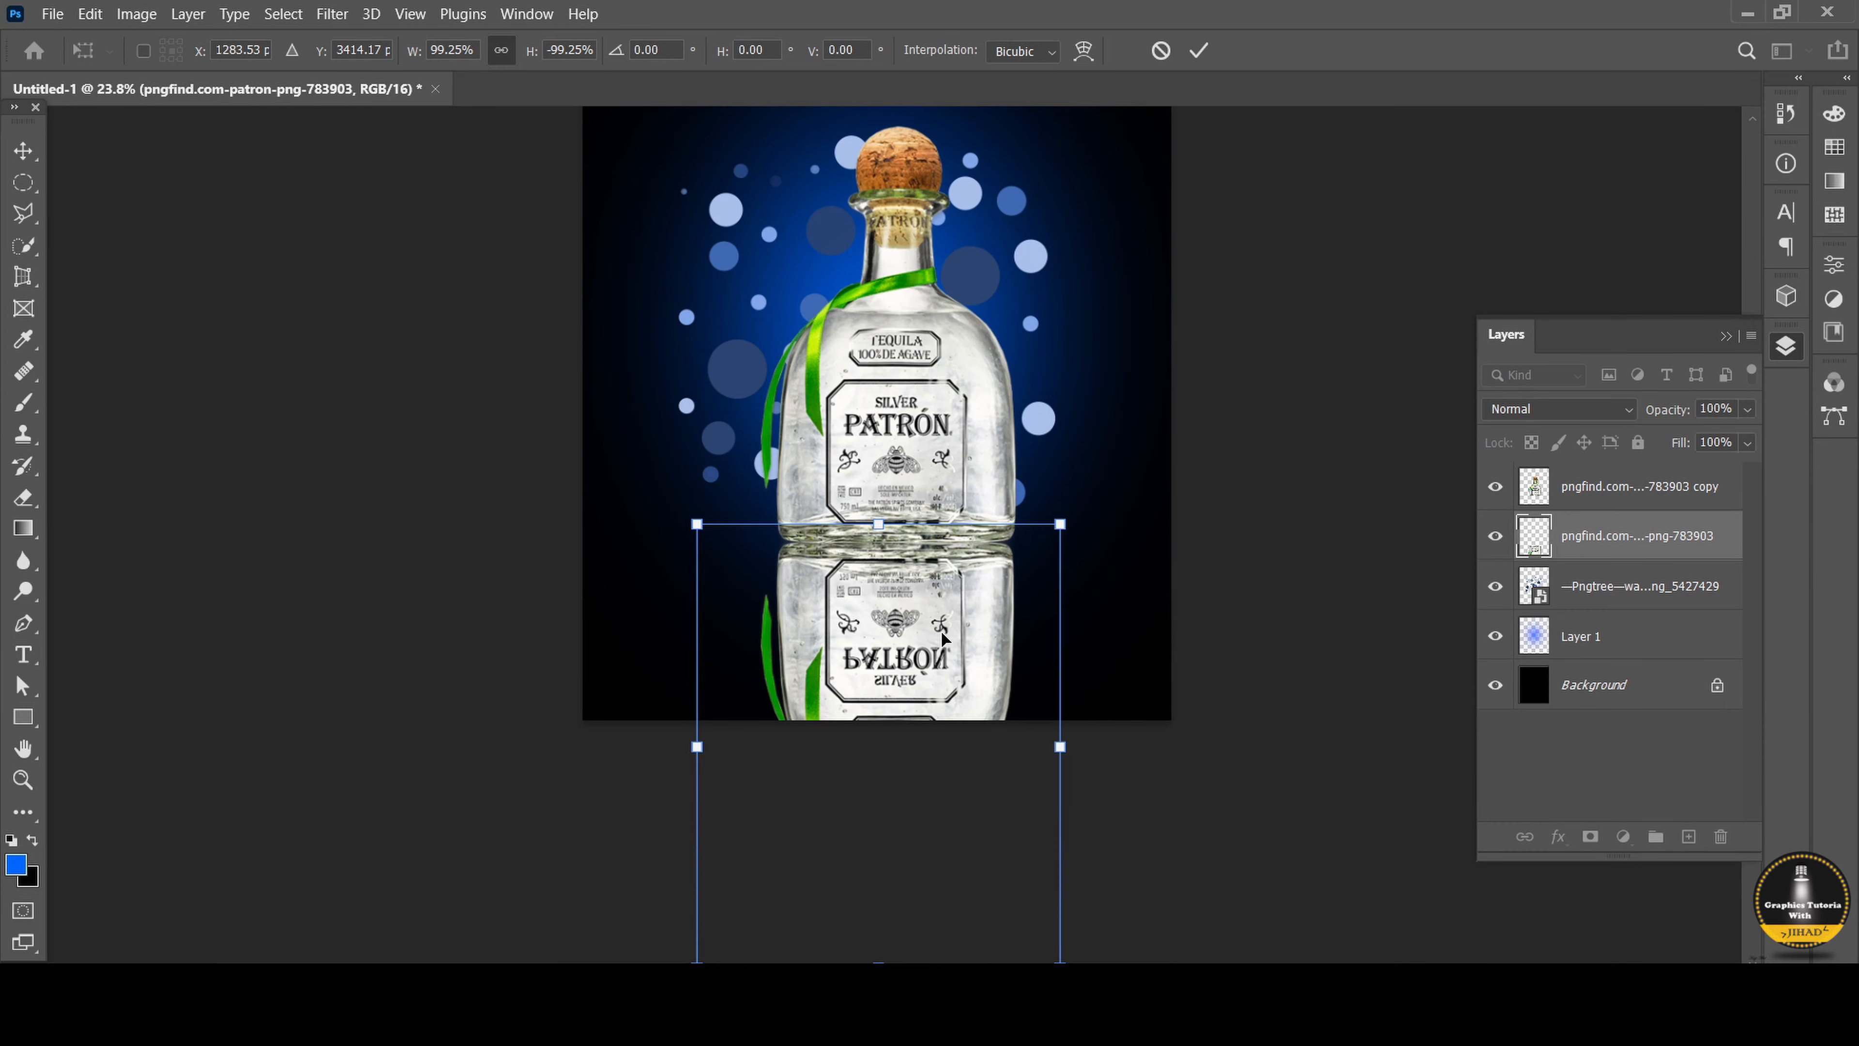
pyautogui.scroll(-1, 944, 638)
pyautogui.scroll(2, 895, 590)
pyautogui.scroll(1, 897, 560)
pyautogui.press('Down')
pyautogui.press('Down')
pyautogui.press('Down')
pyautogui.press('Down')
pyautogui.press('Down')
pyautogui.press('Down')
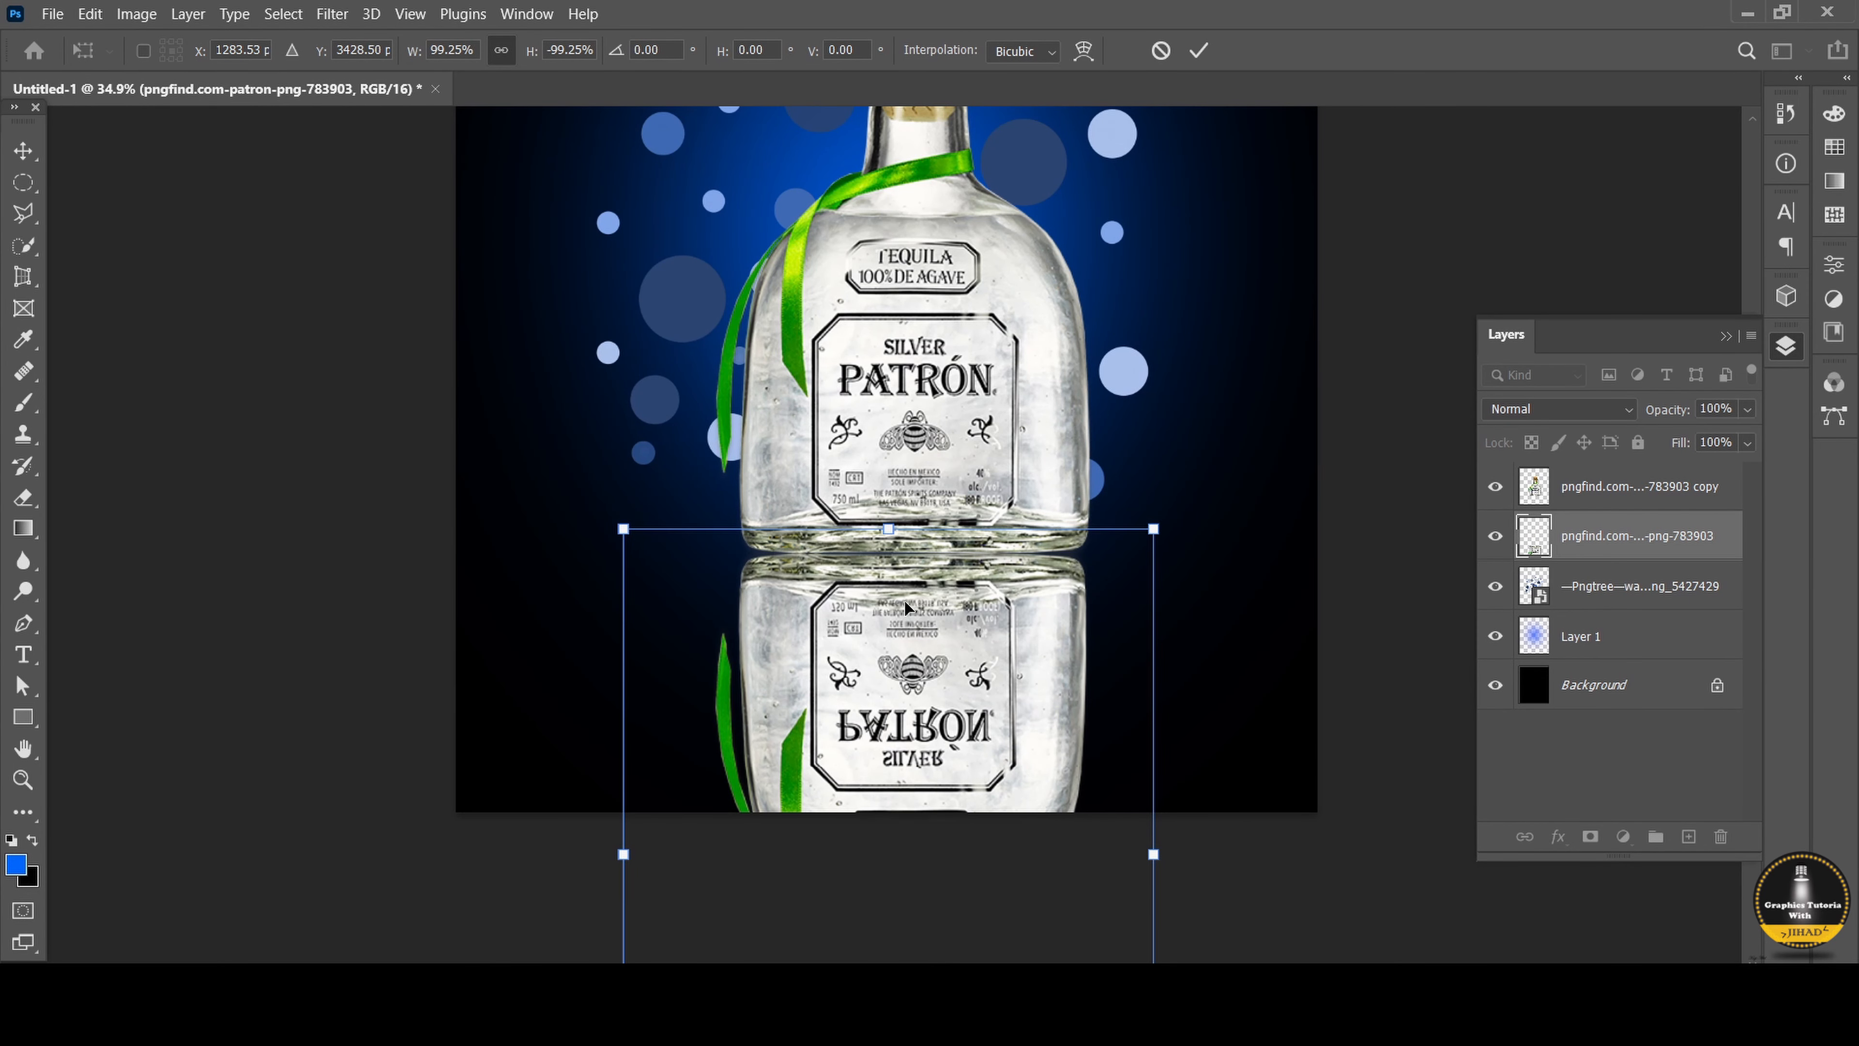
pyautogui.press('Return')
pyautogui.scroll(-3, 877, 523)
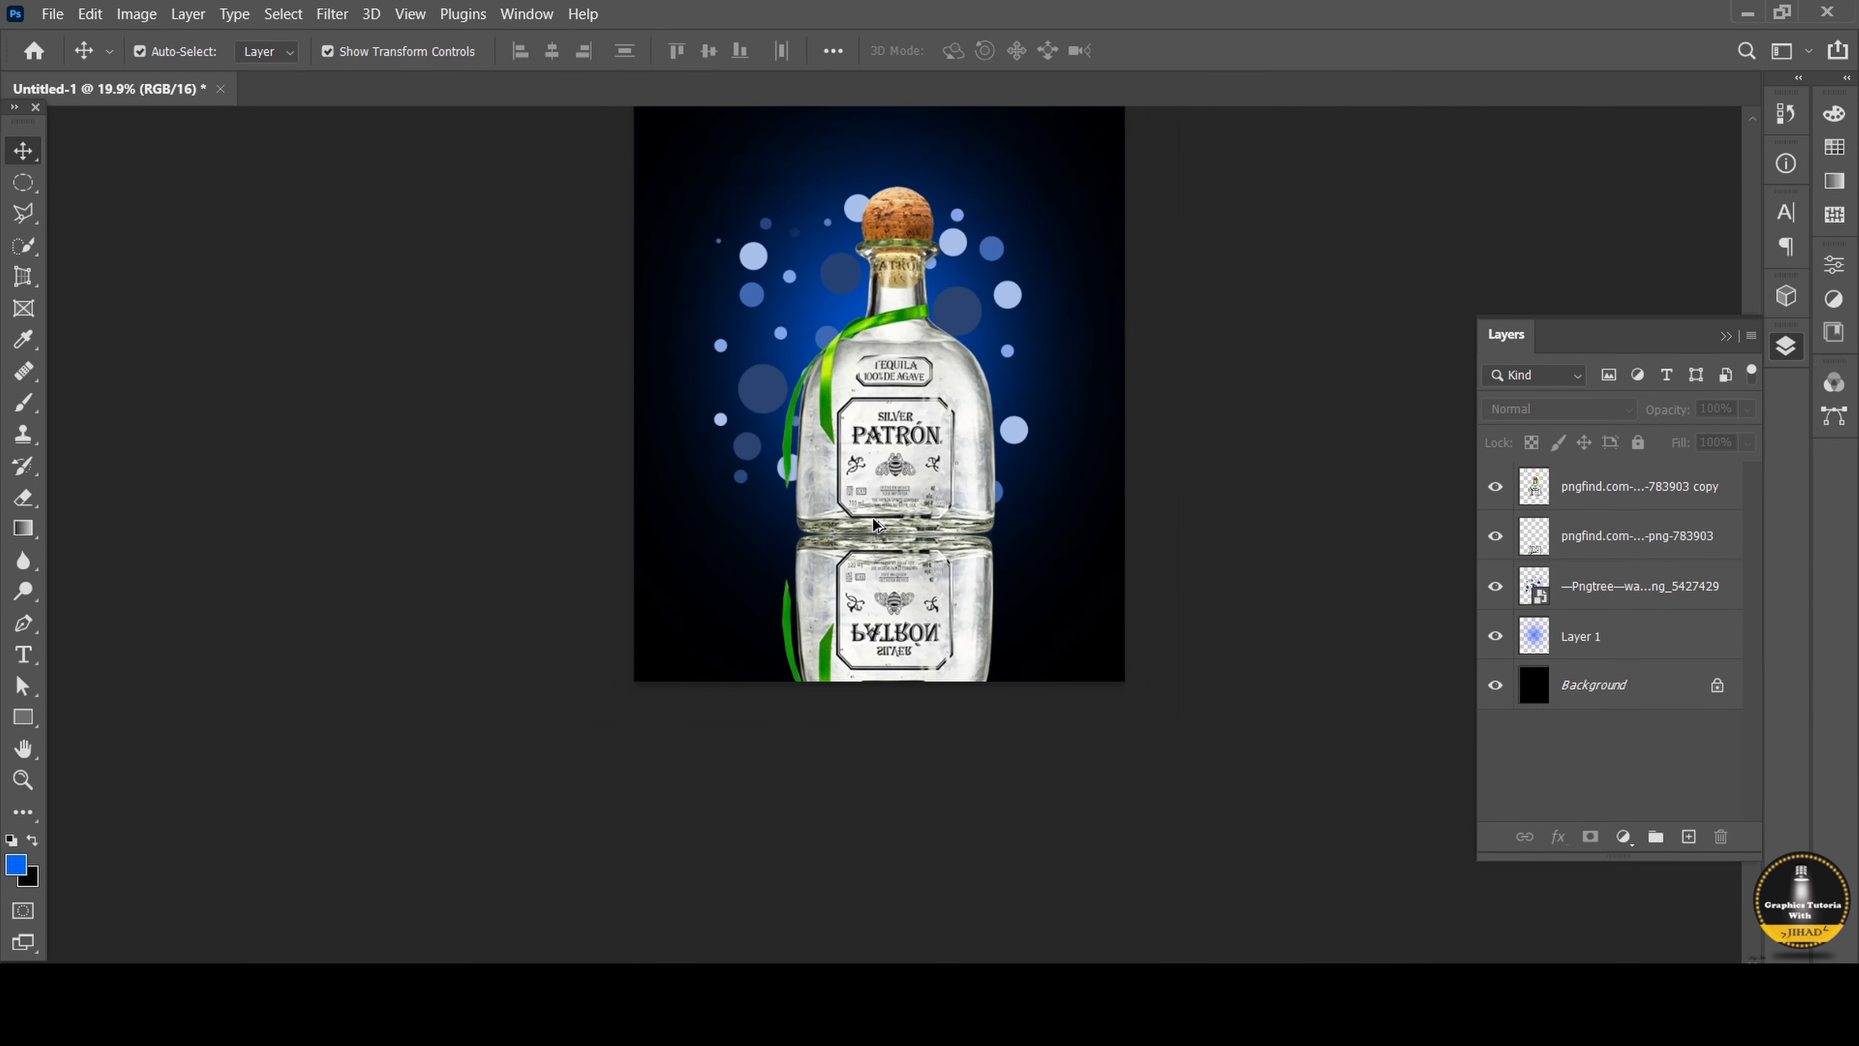
pyautogui.scroll(-1, 877, 524)
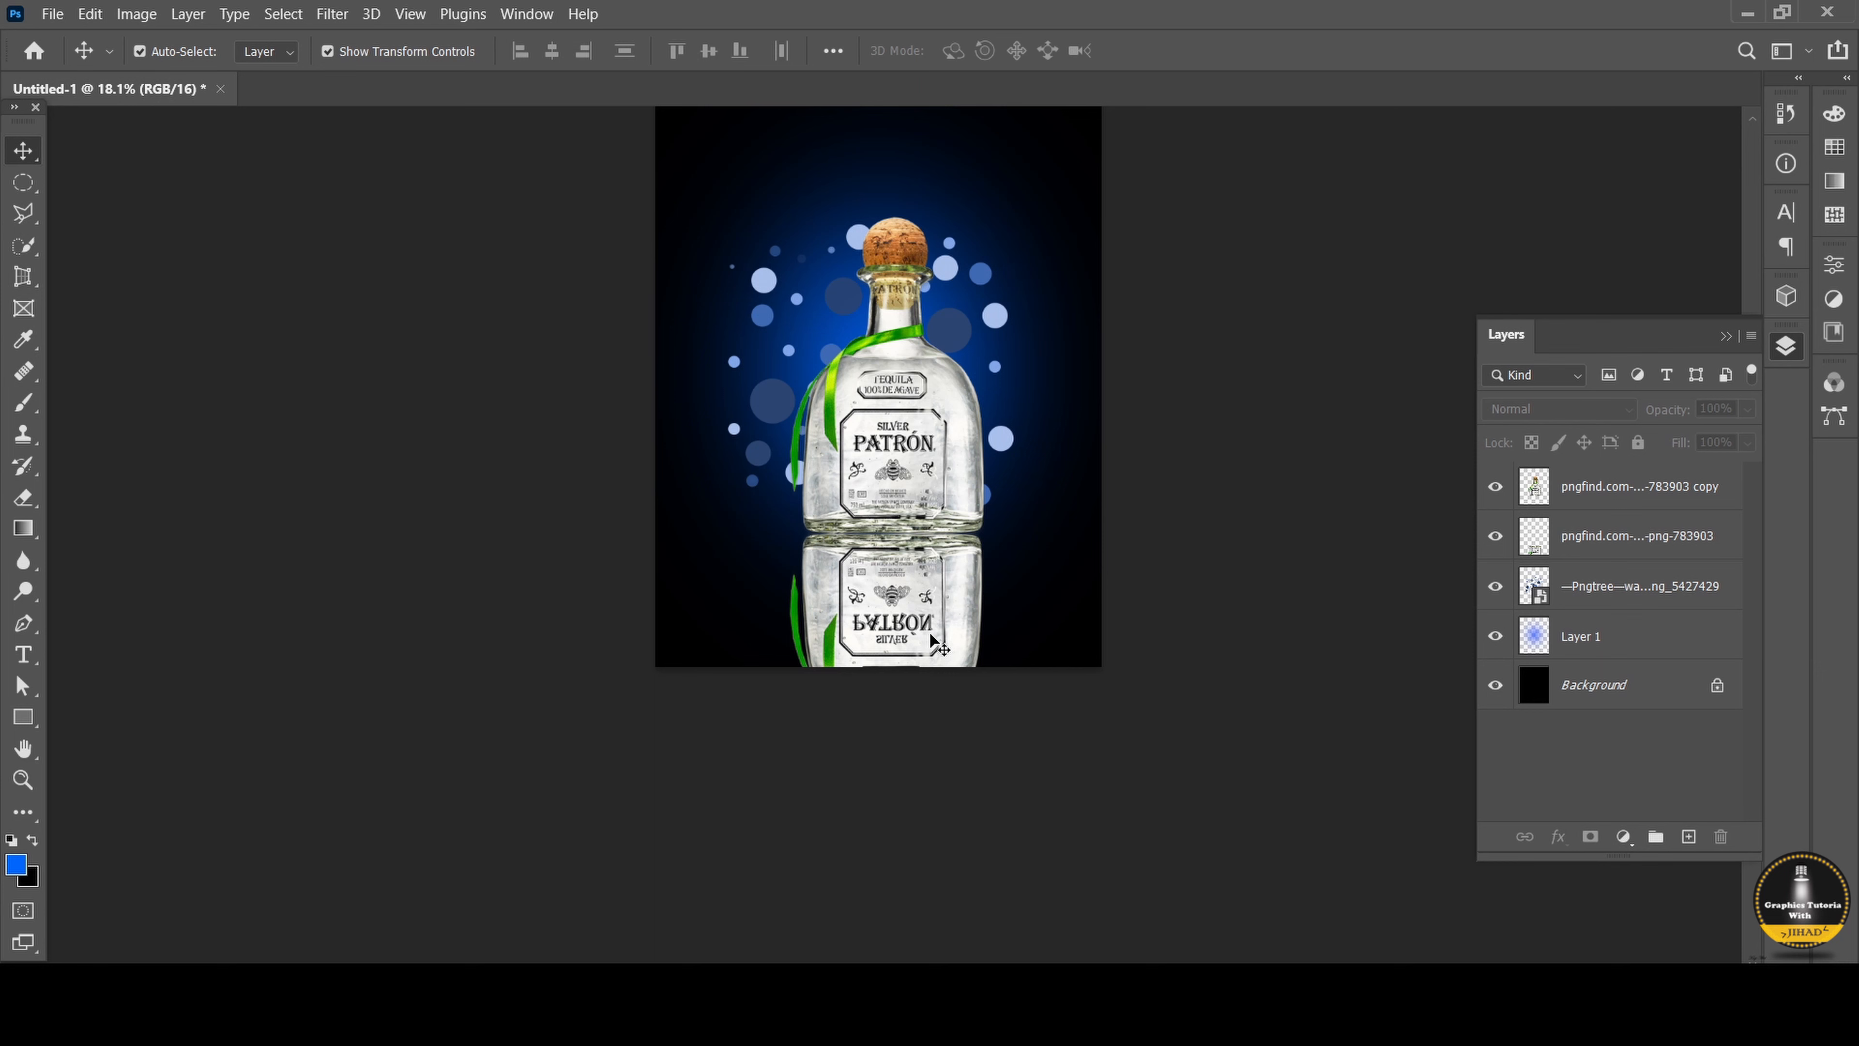
# Add a layer mask to the flipped bottle layer and set the foreground colour to black (000000).
pyautogui.click(1620, 555)
pyautogui.click(1590, 836)
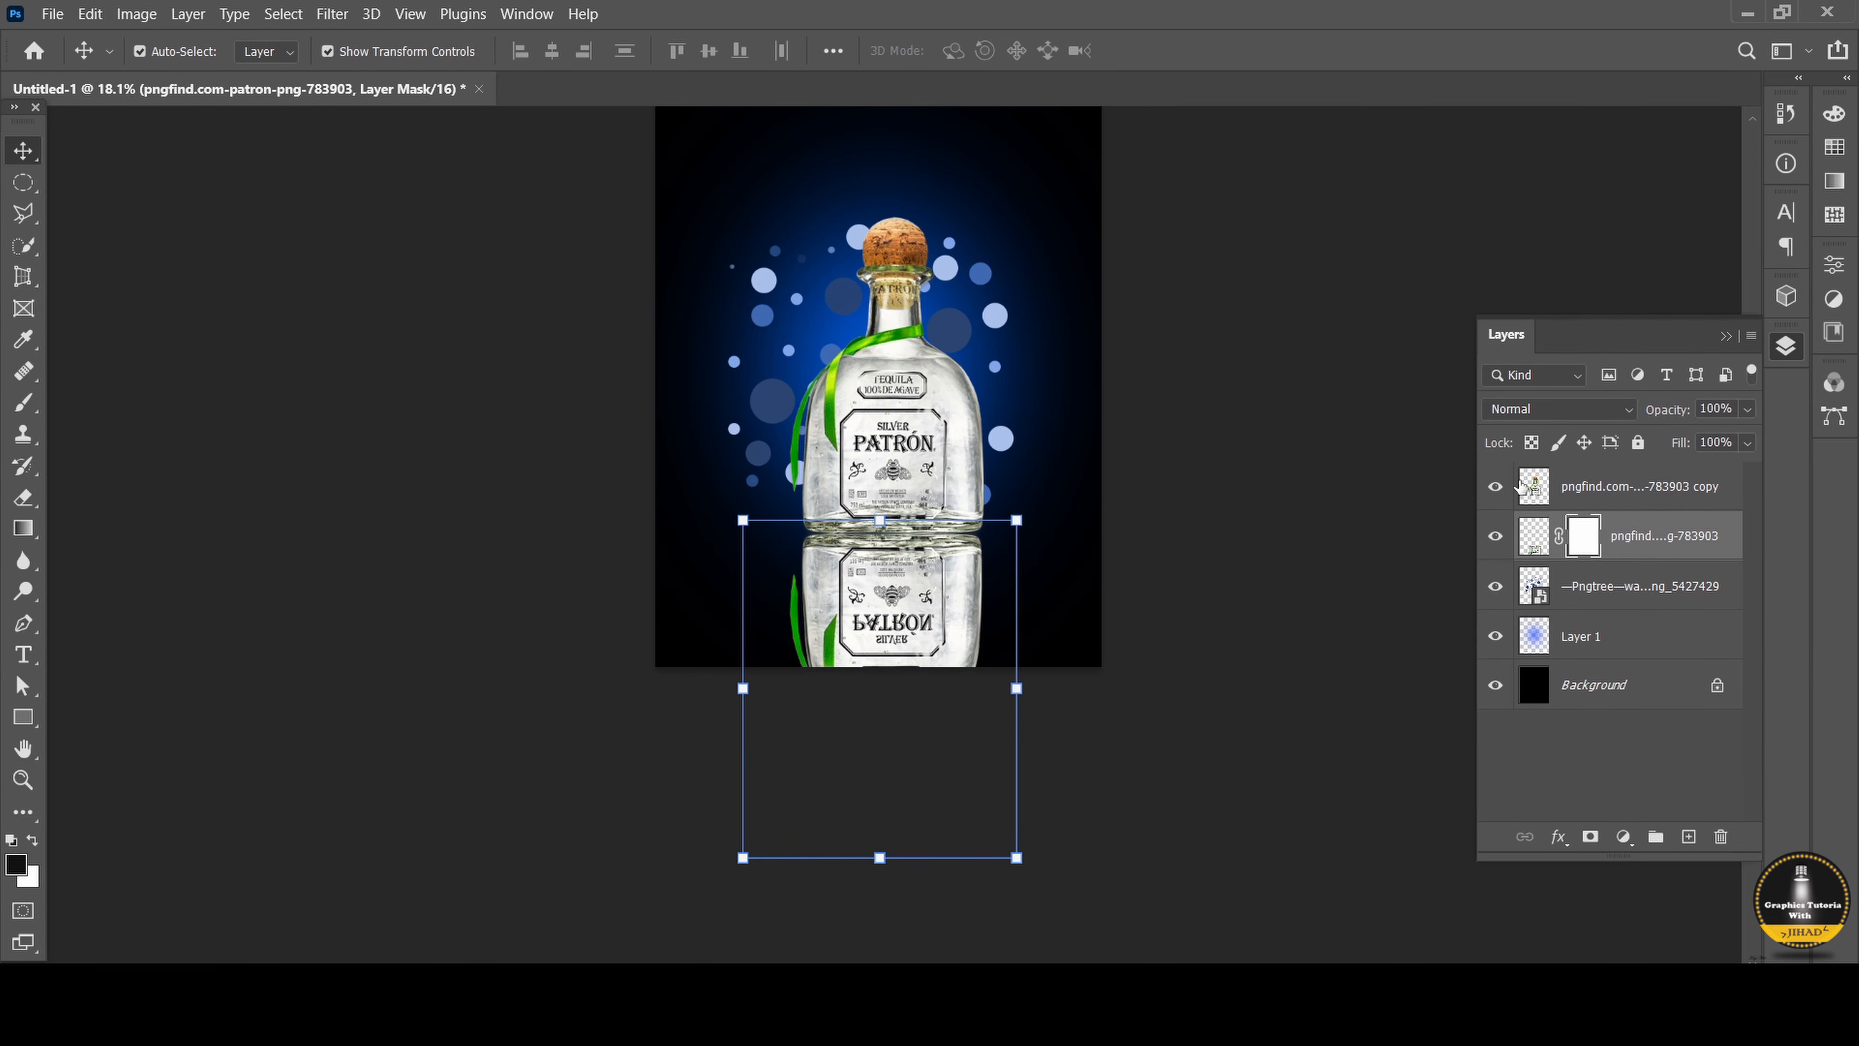
pyautogui.click(11, 870)
pyautogui.moveTo(1441, 473); pyautogui.dragTo(1422, 516)
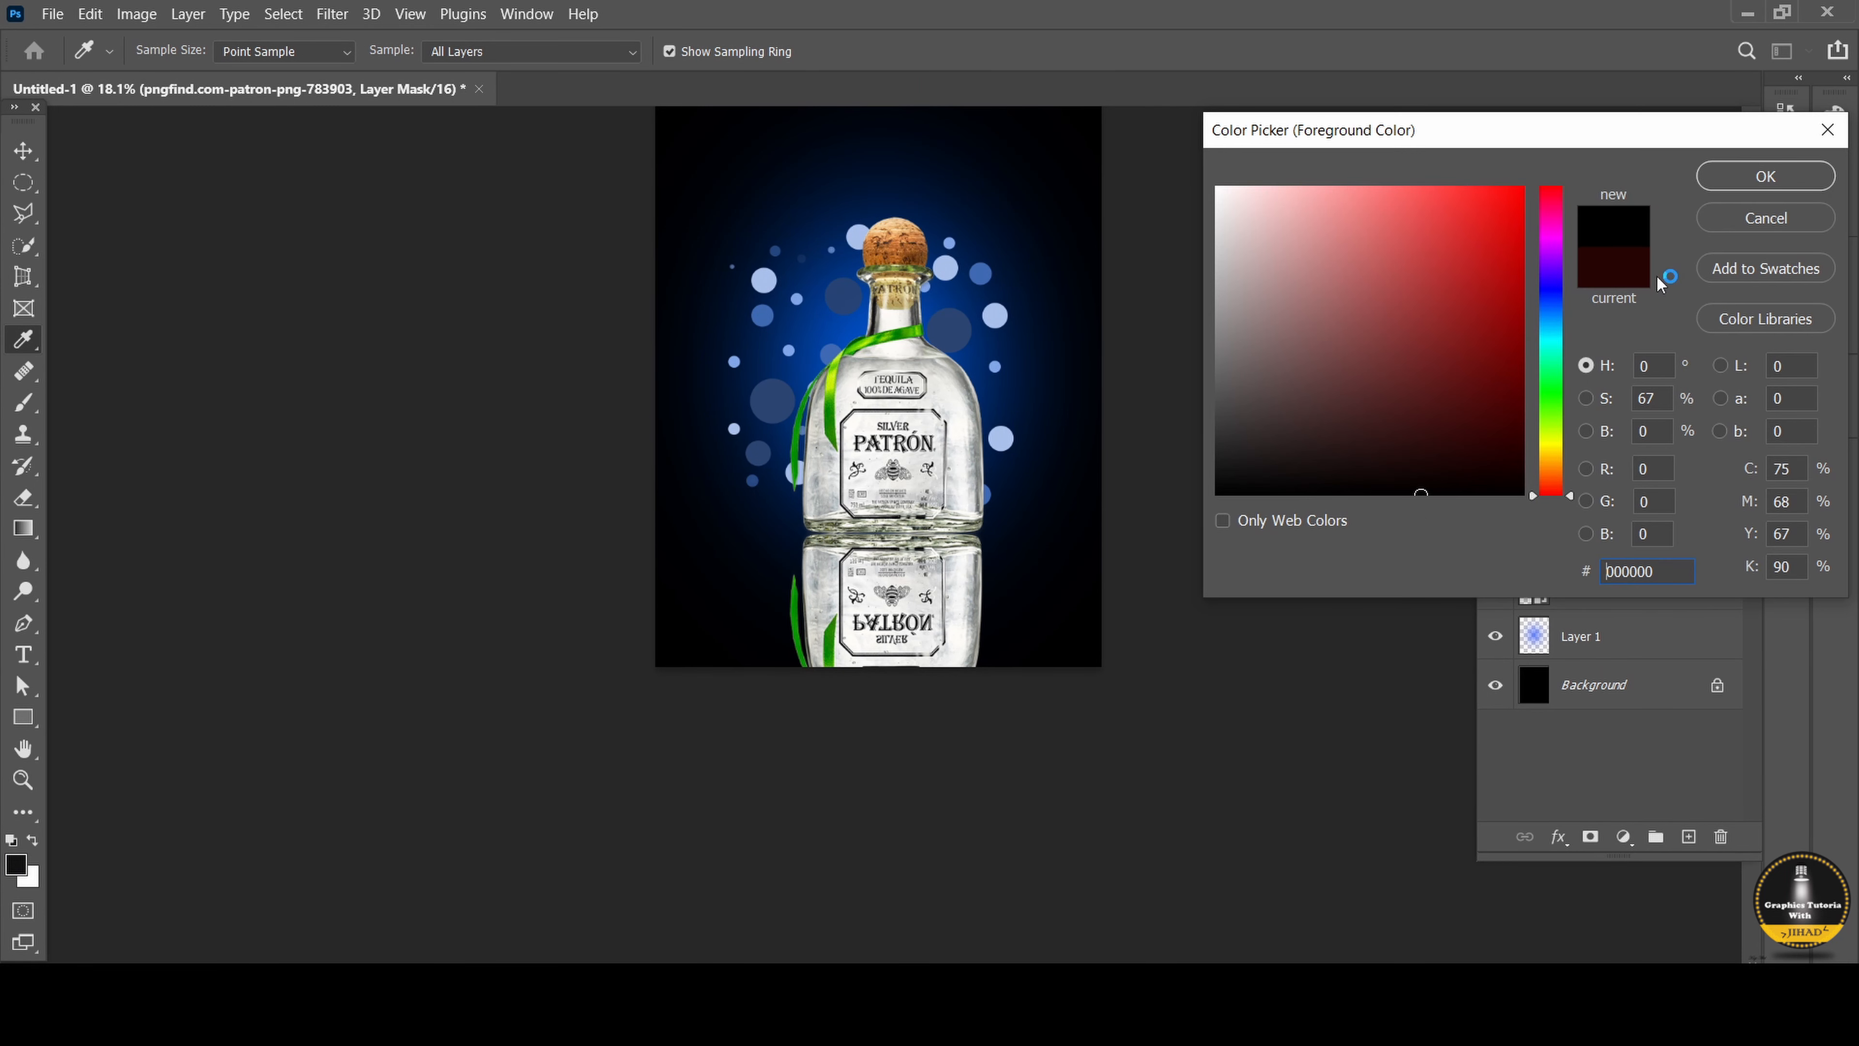
pyautogui.click(1744, 185)
pyautogui.press('v')
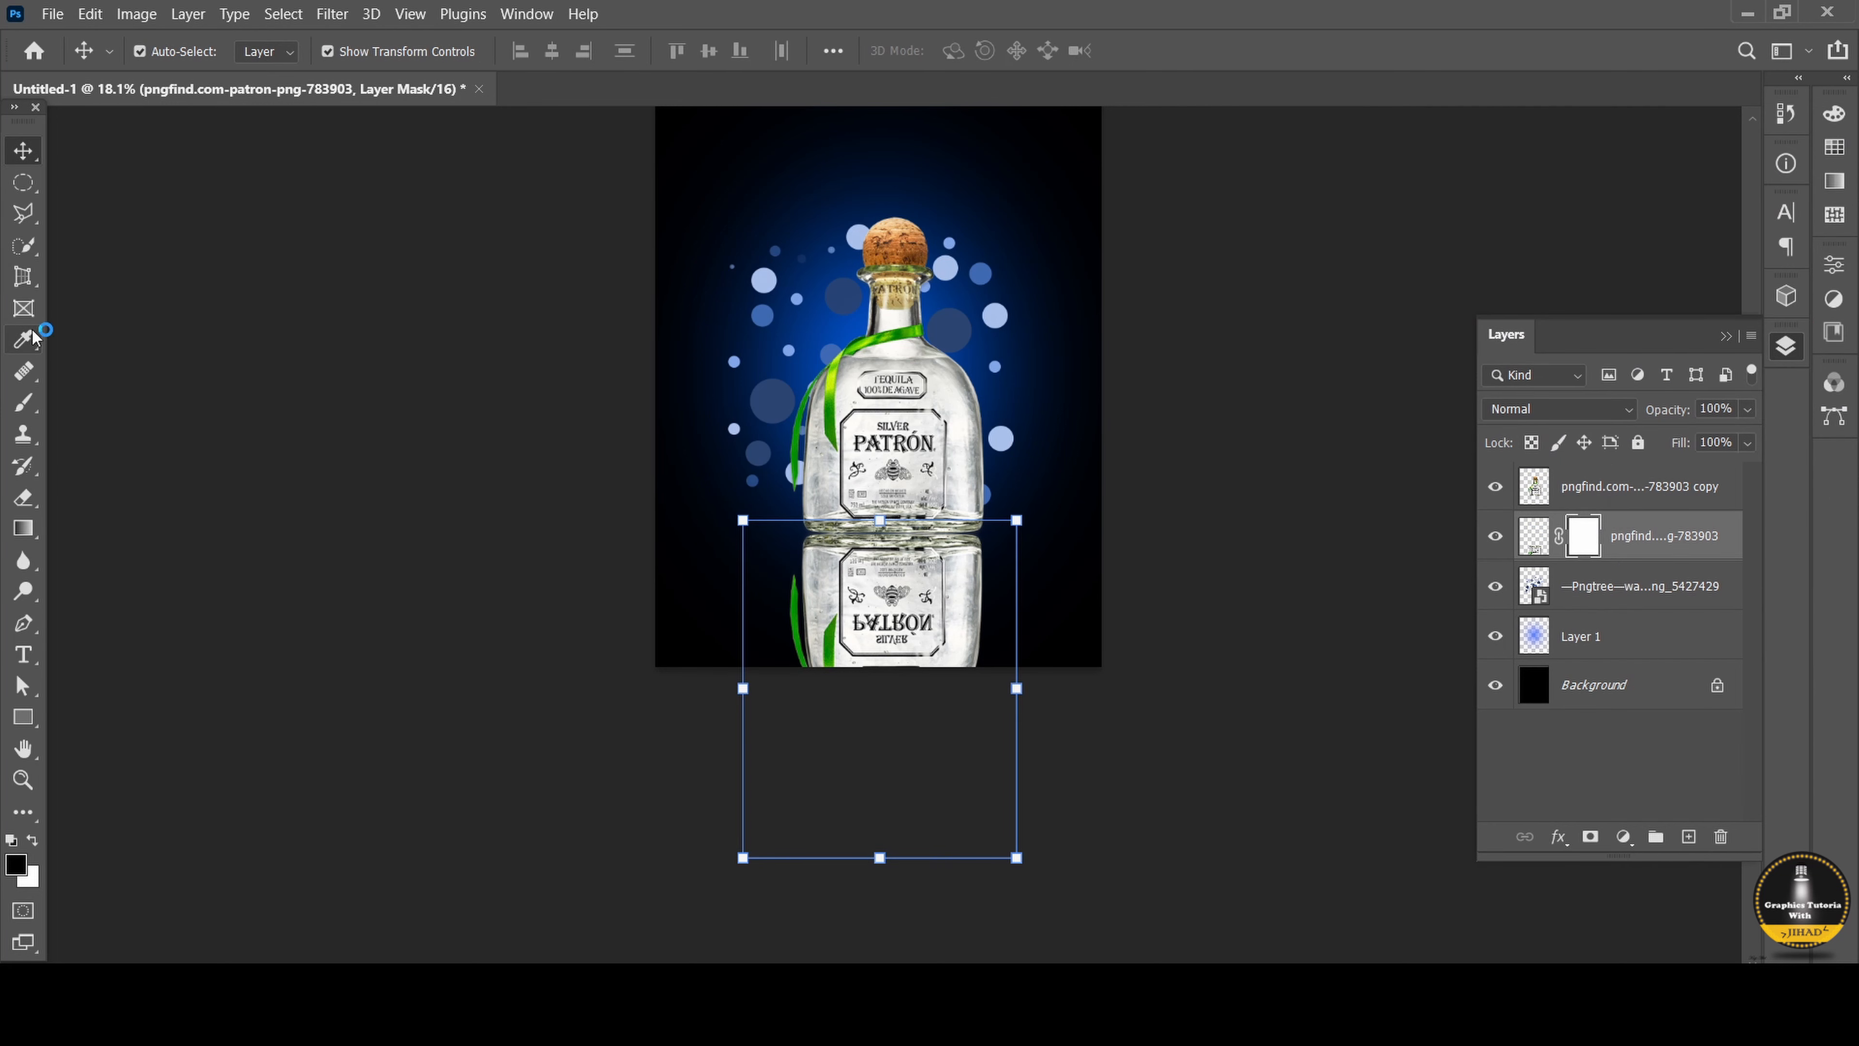
# Paint black on the reflection's mask with a 900 px soft round brush at 100% opacity to hide the reflection's lower part.
pyautogui.click(20, 404)
pyautogui.click(103, 398)
pyautogui.click(175, 51)
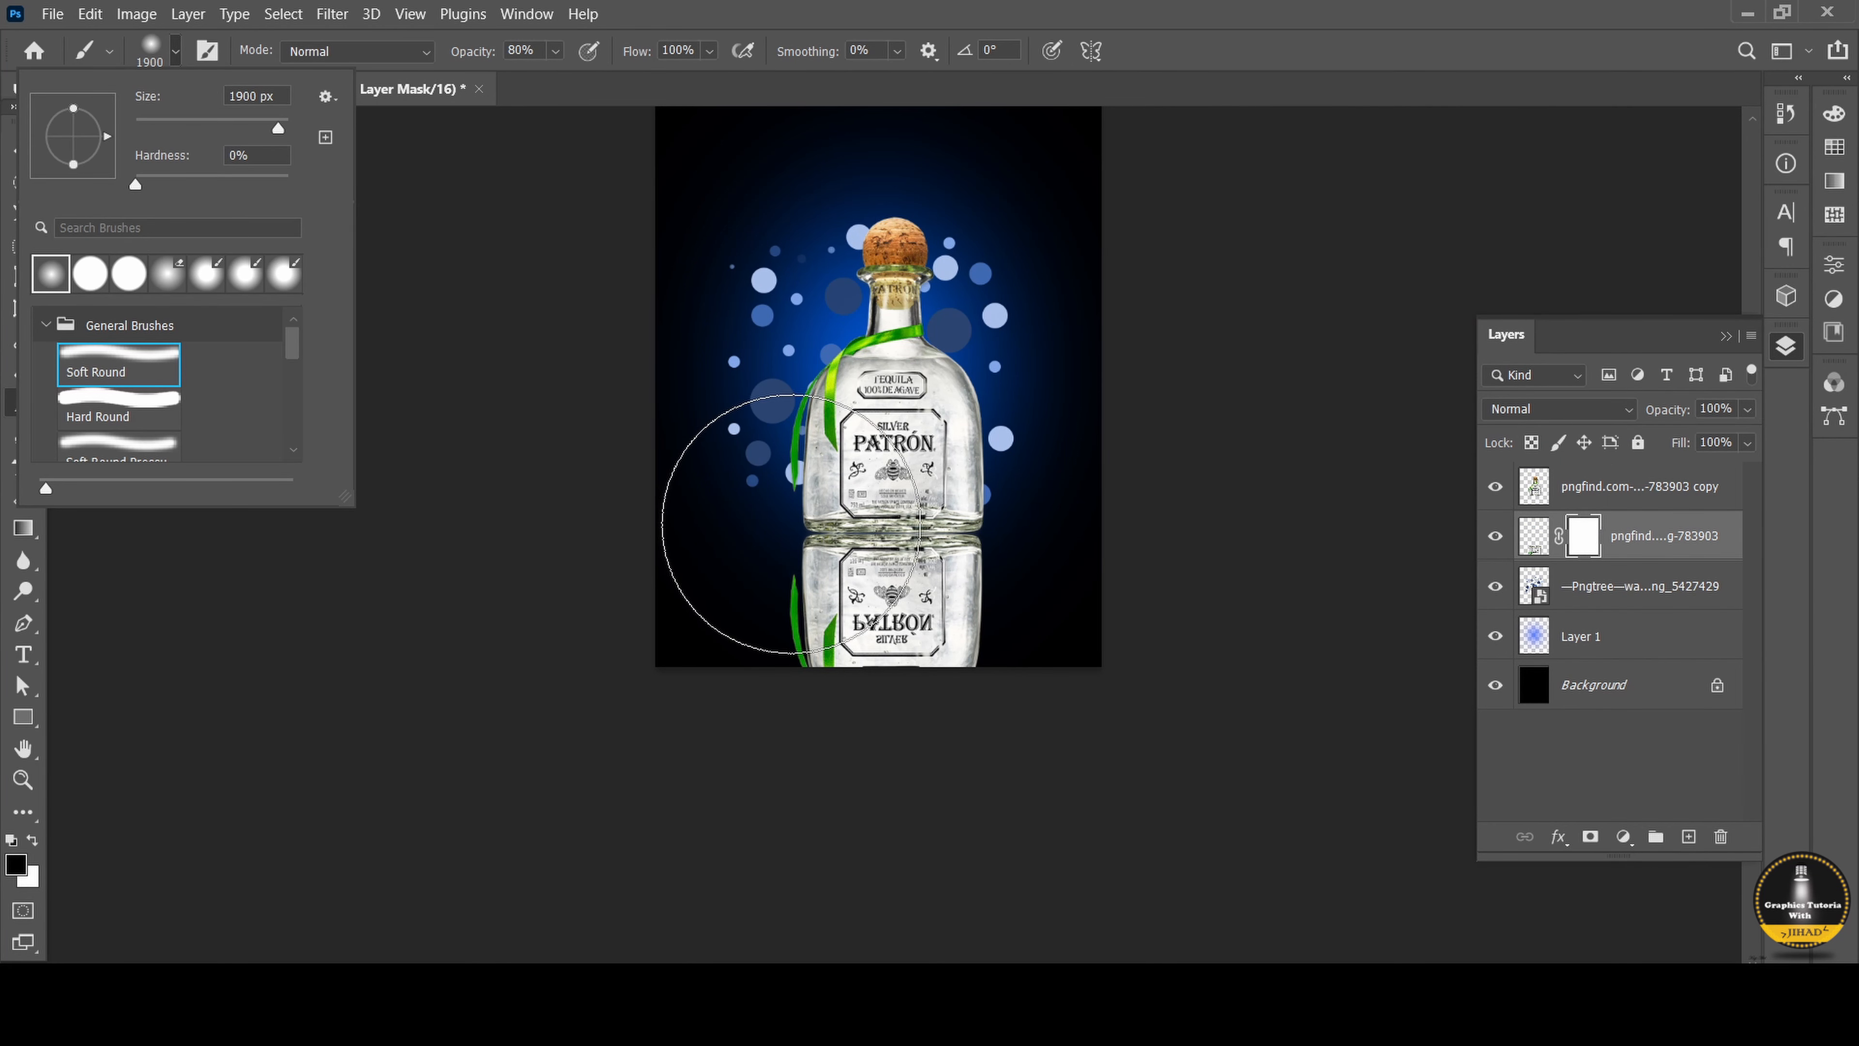
pyautogui.click(555, 51)
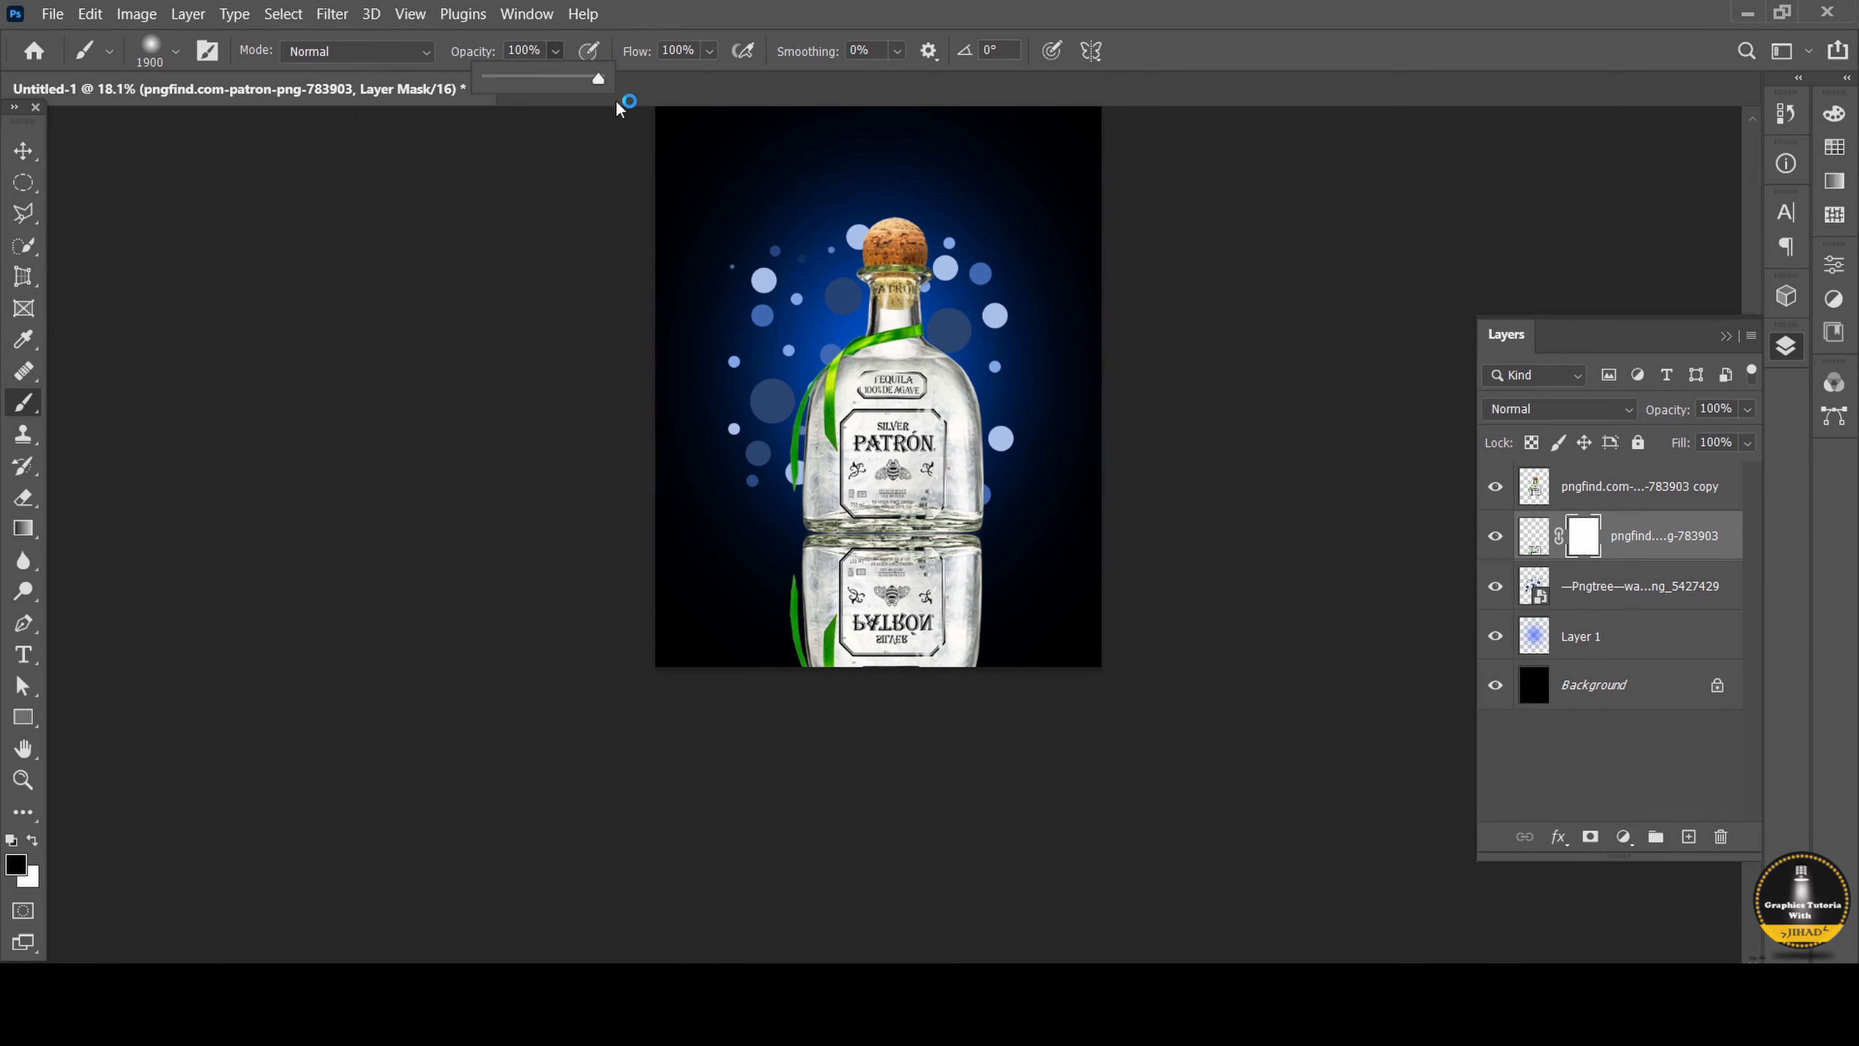
pyautogui.press('[')
pyautogui.press('[')
pyautogui.press('[')
pyautogui.press('[')
pyautogui.press('[')
pyautogui.press('[')
pyautogui.press('[')
pyautogui.press('[')
pyautogui.press('[')
pyautogui.press('[')
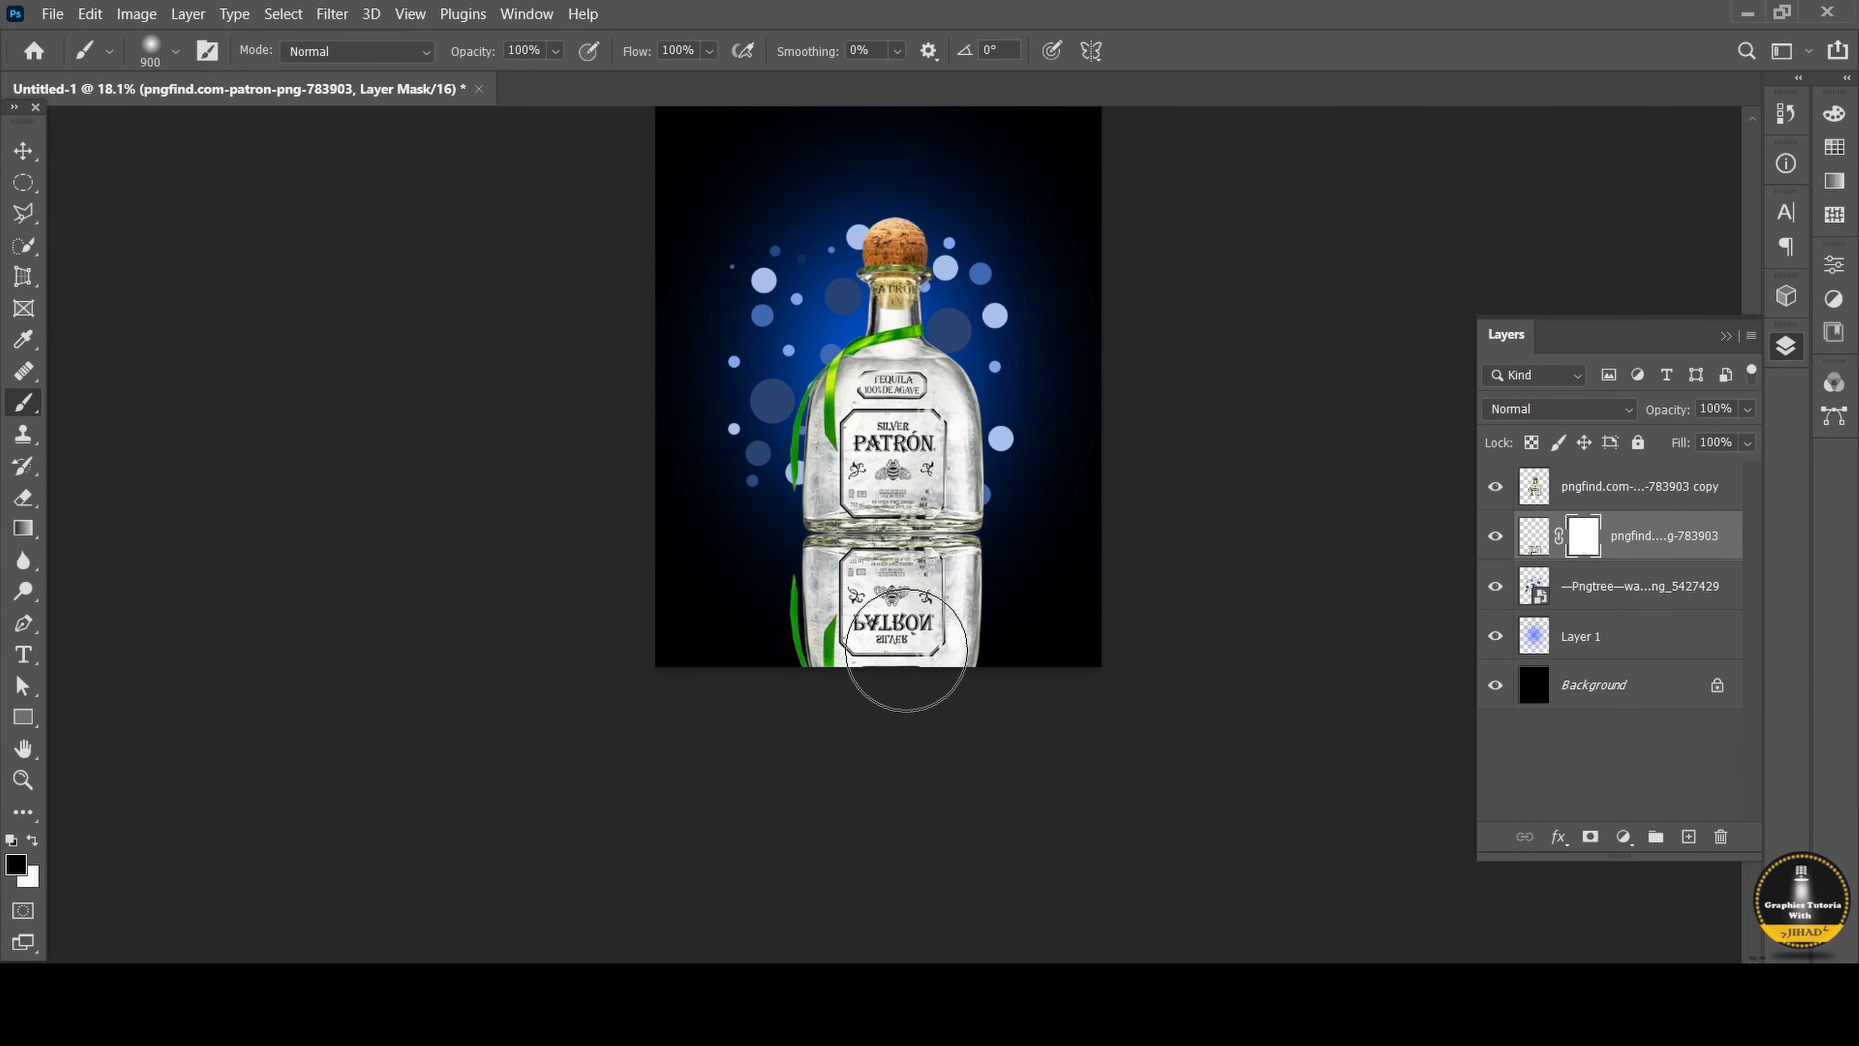
pyautogui.moveTo(1037, 672)
pyautogui.mouseDown()
pyautogui.moveTo(707, 664)
pyautogui.moveTo(689, 645)
pyautogui.moveTo(805, 664)
pyautogui.moveTo(1074, 644)
pyautogui.mouseUp()
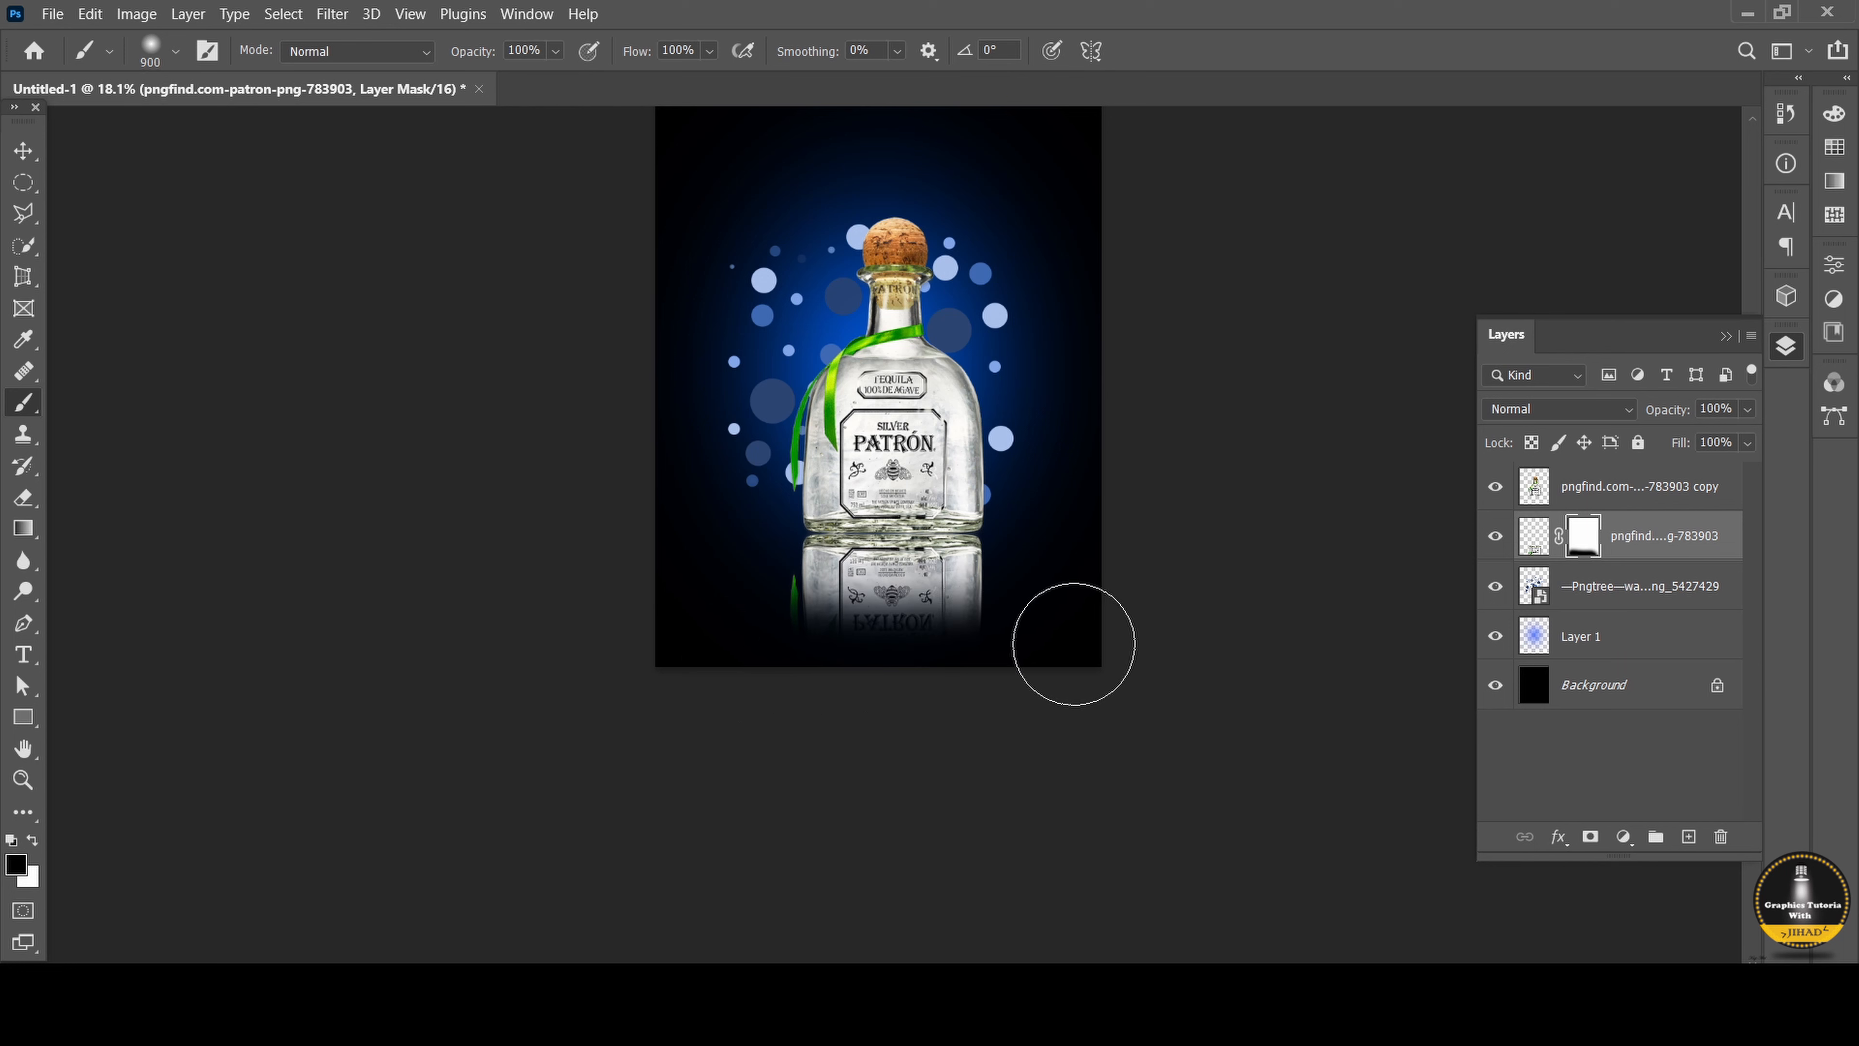
# Soften the reflection's fade by painting further up its mask with the brush at 67% and 52% opacity.
pyautogui.click(557, 57)
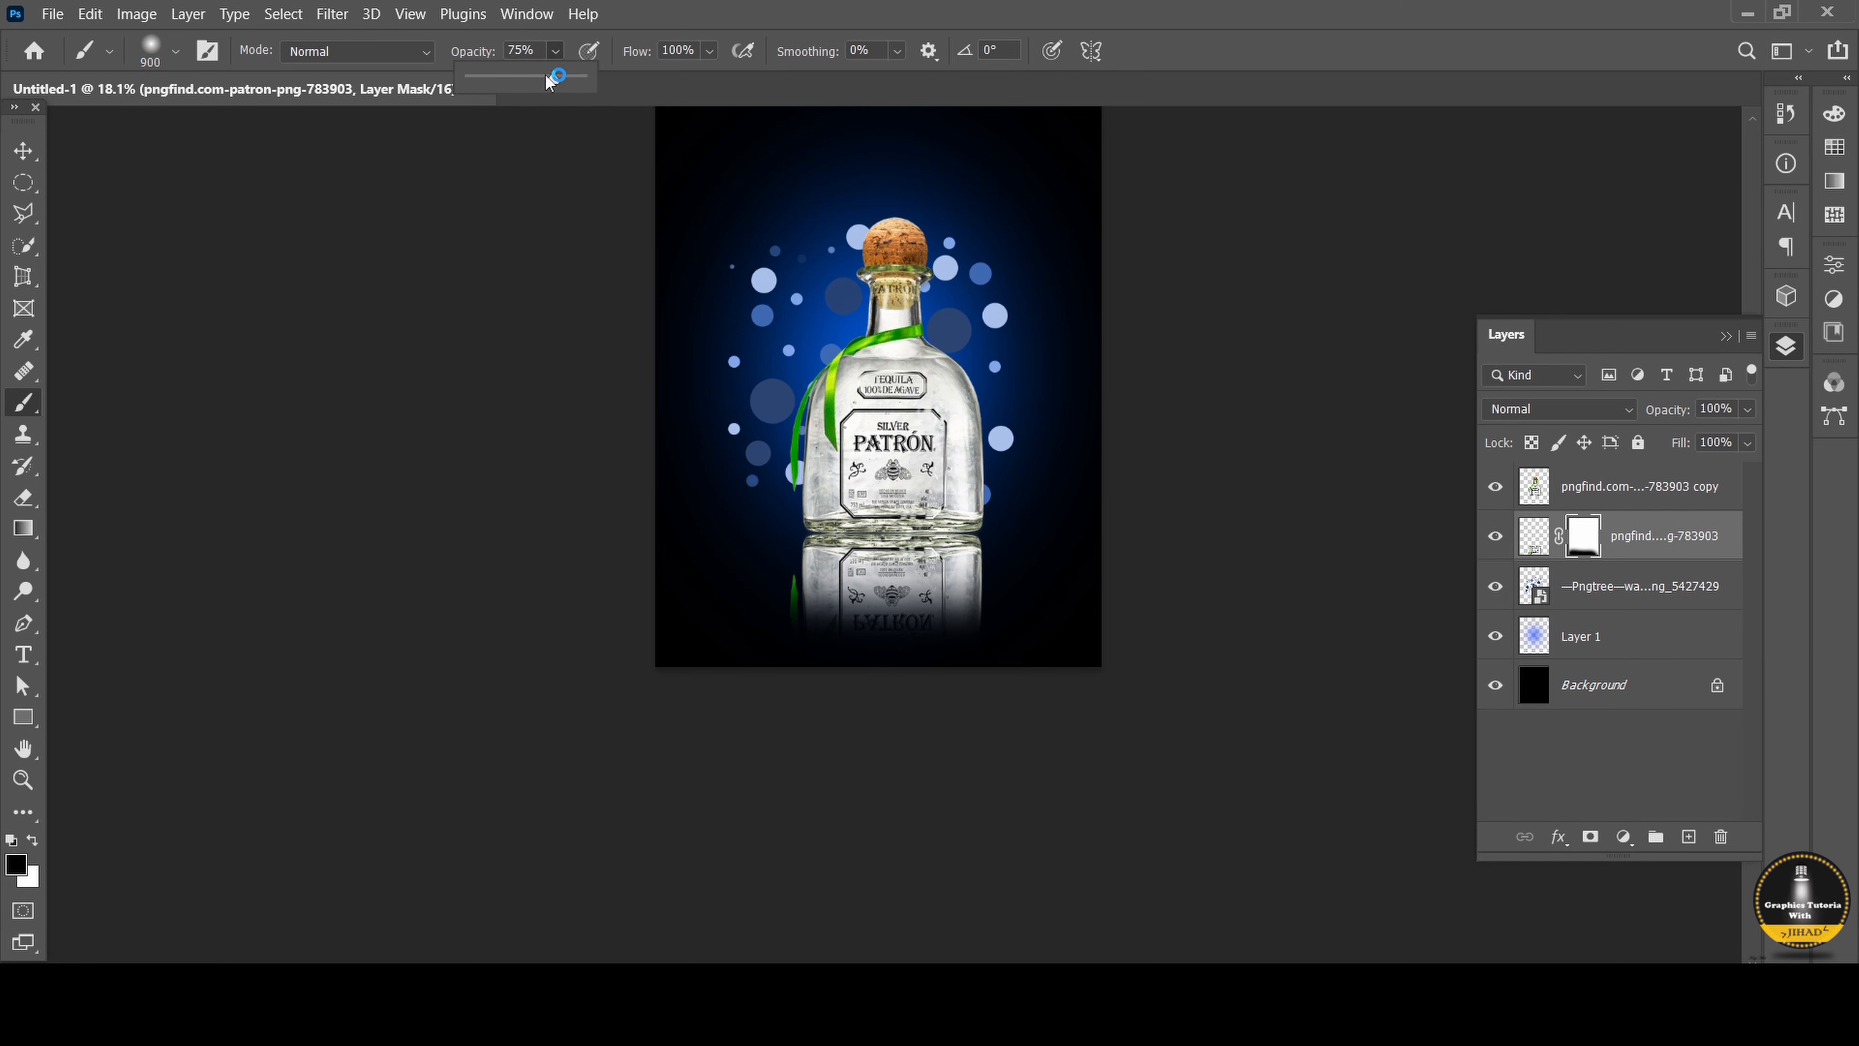
pyautogui.moveTo(559, 75); pyautogui.dragTo(547, 75)
pyautogui.moveTo(1004, 632)
pyautogui.mouseDown()
pyautogui.moveTo(692, 612)
pyautogui.moveTo(833, 638)
pyautogui.moveTo(1021, 623)
pyautogui.mouseUp()
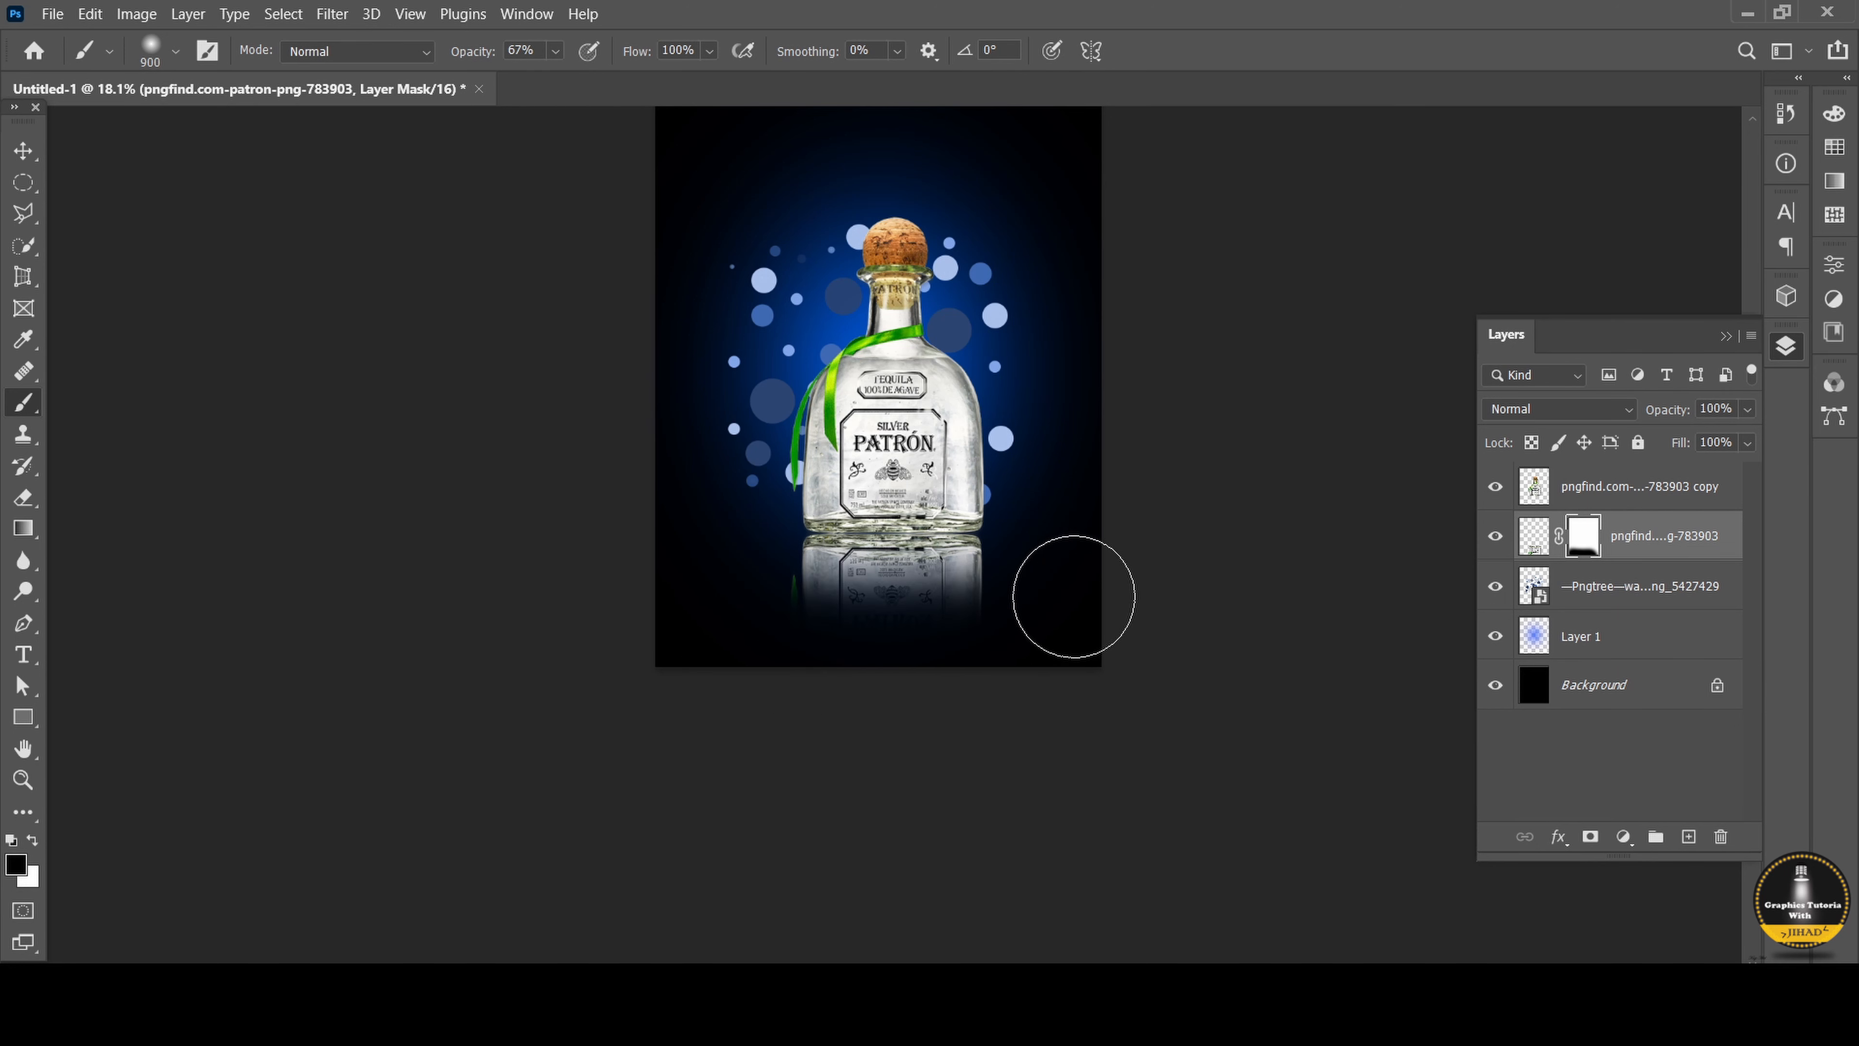
pyautogui.click(555, 52)
pyautogui.moveTo(547, 76); pyautogui.dragTo(527, 76)
pyautogui.moveTo(1020, 597); pyautogui.dragTo(833, 634)
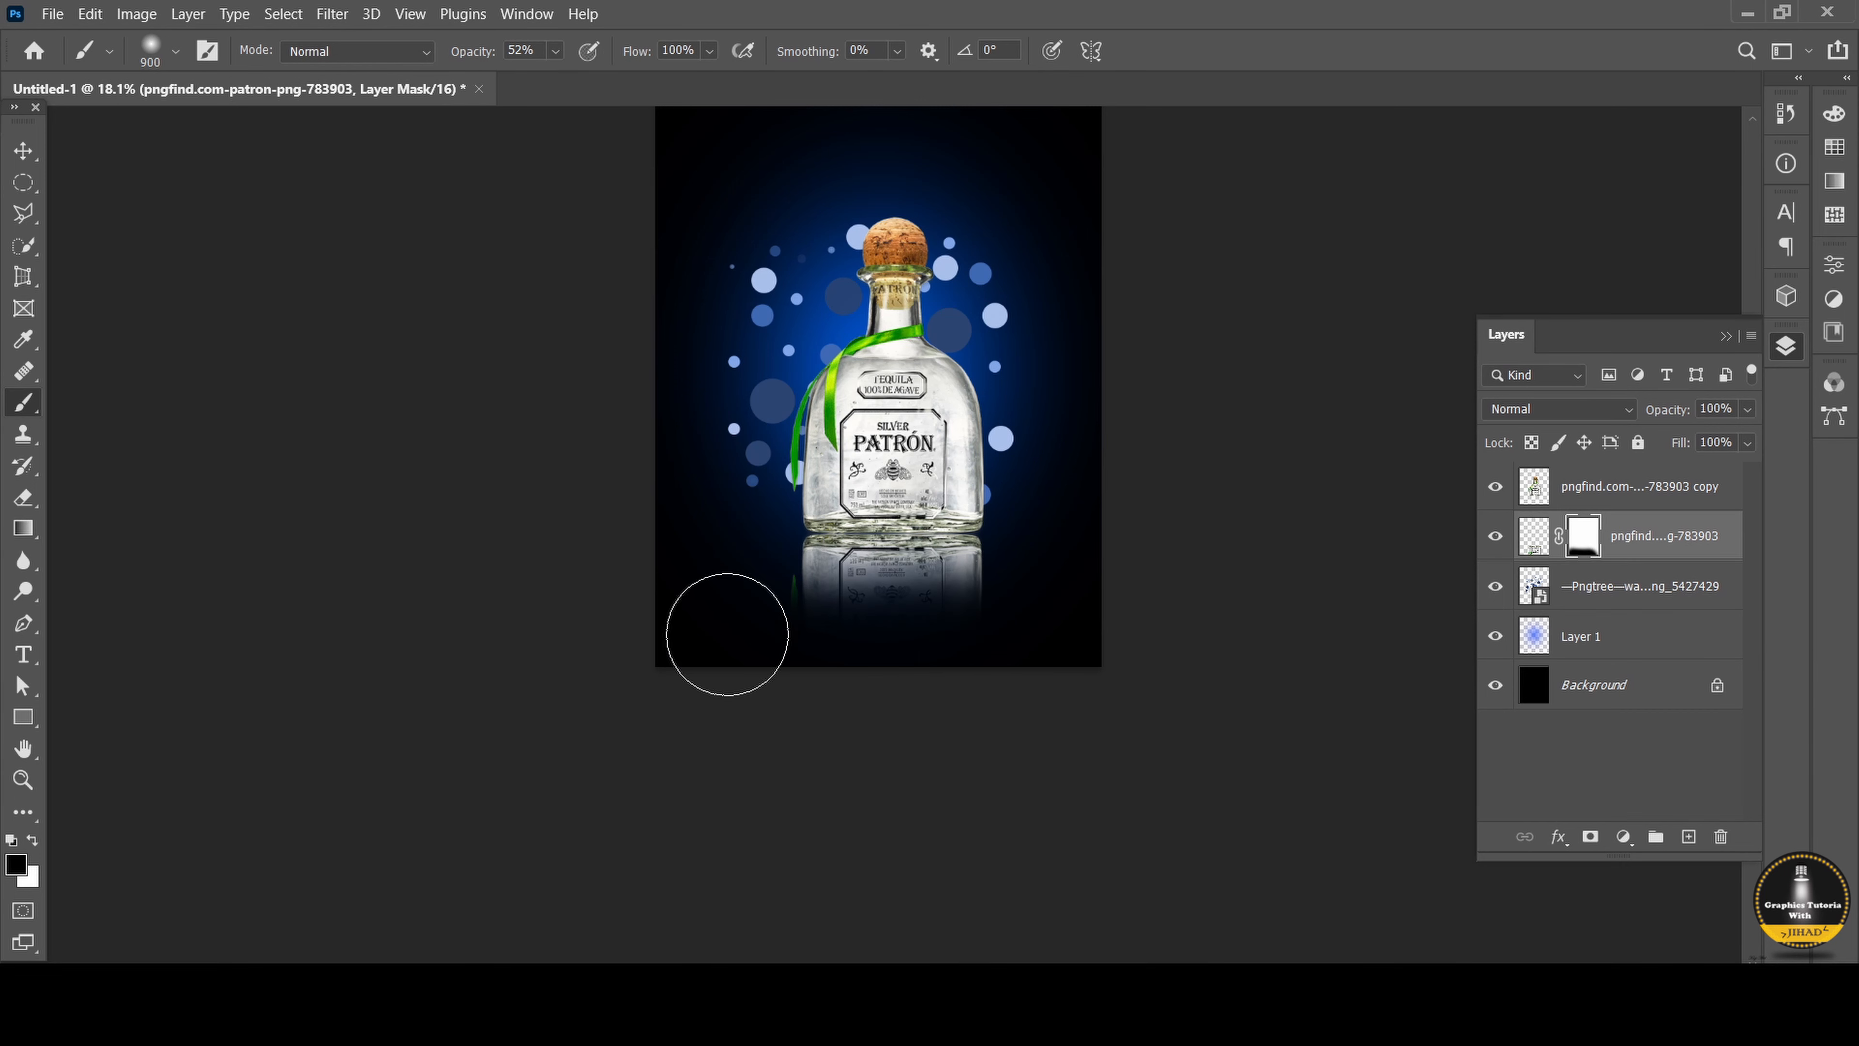
pyautogui.click(23, 151)
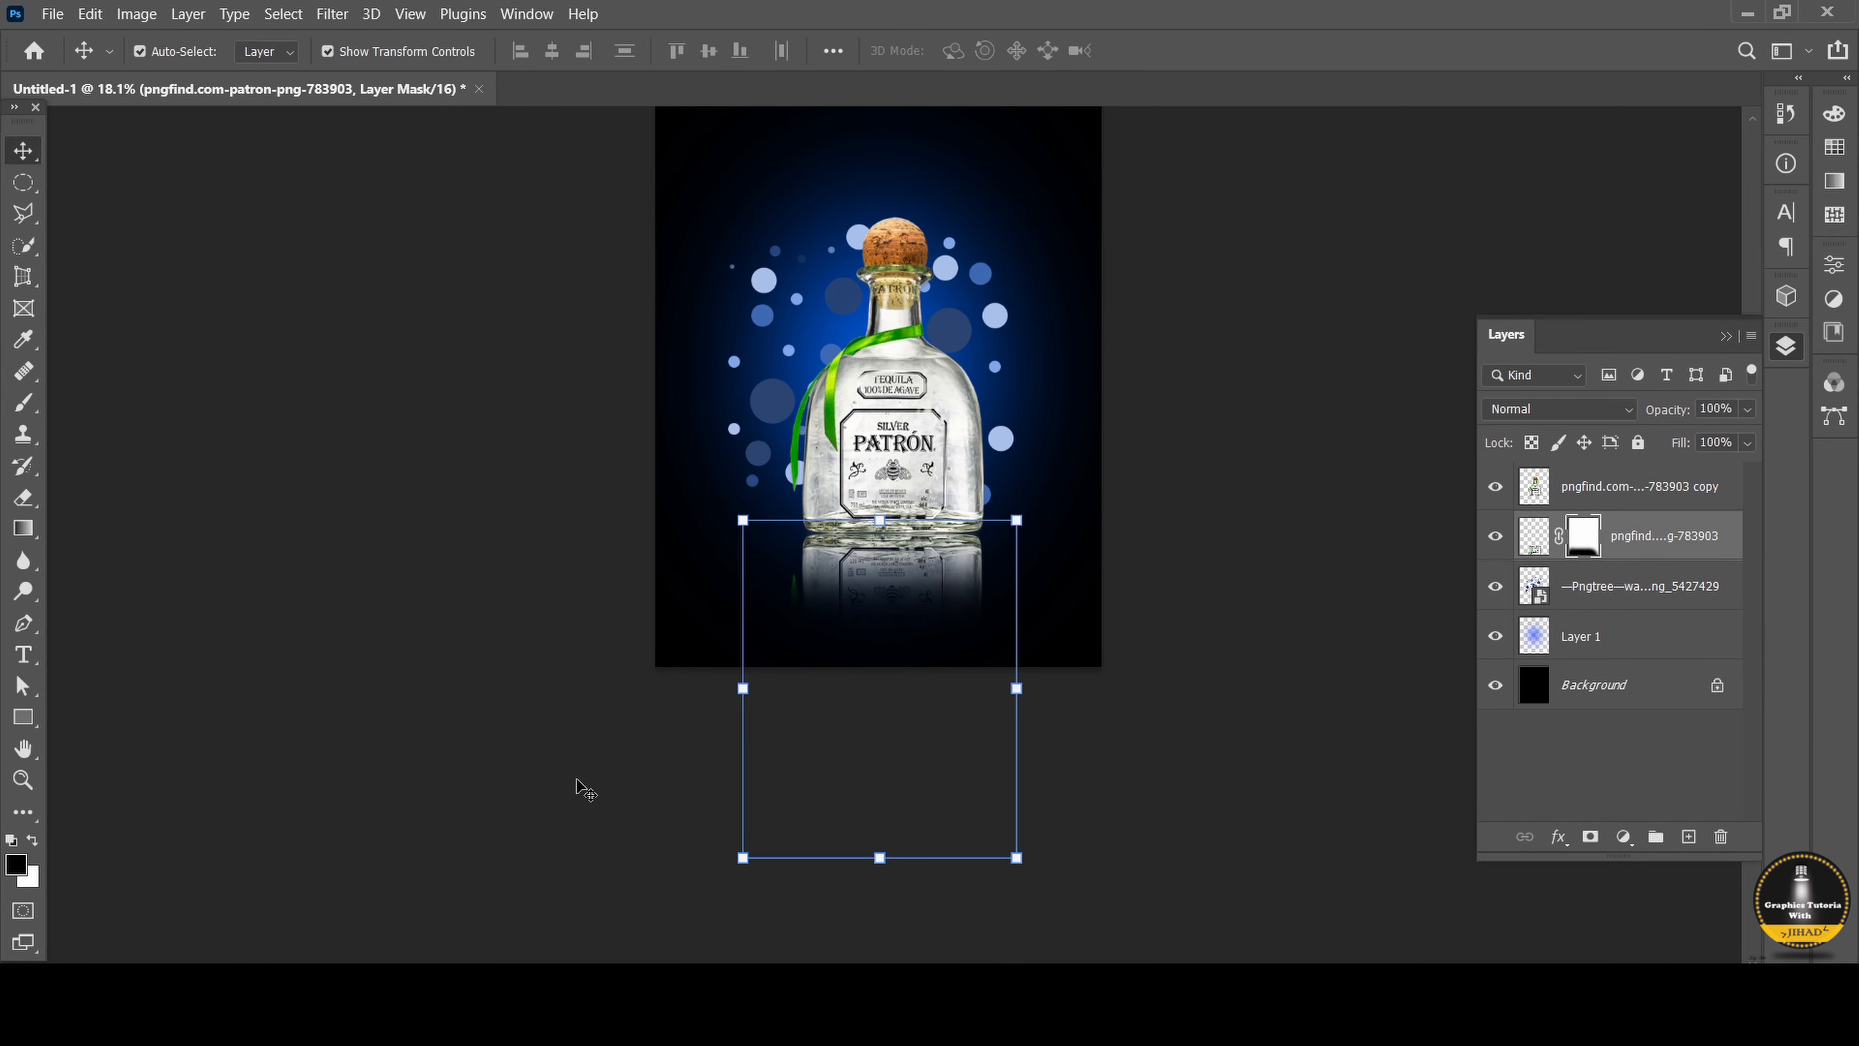
pyautogui.click(582, 787)
# Add a new layer beneath the upright bottle and paint one soft black dab on it at 100% brush opacity.
pyautogui.click(1691, 837)
pyautogui.moveTo(1608, 486); pyautogui.dragTo(1606, 570)
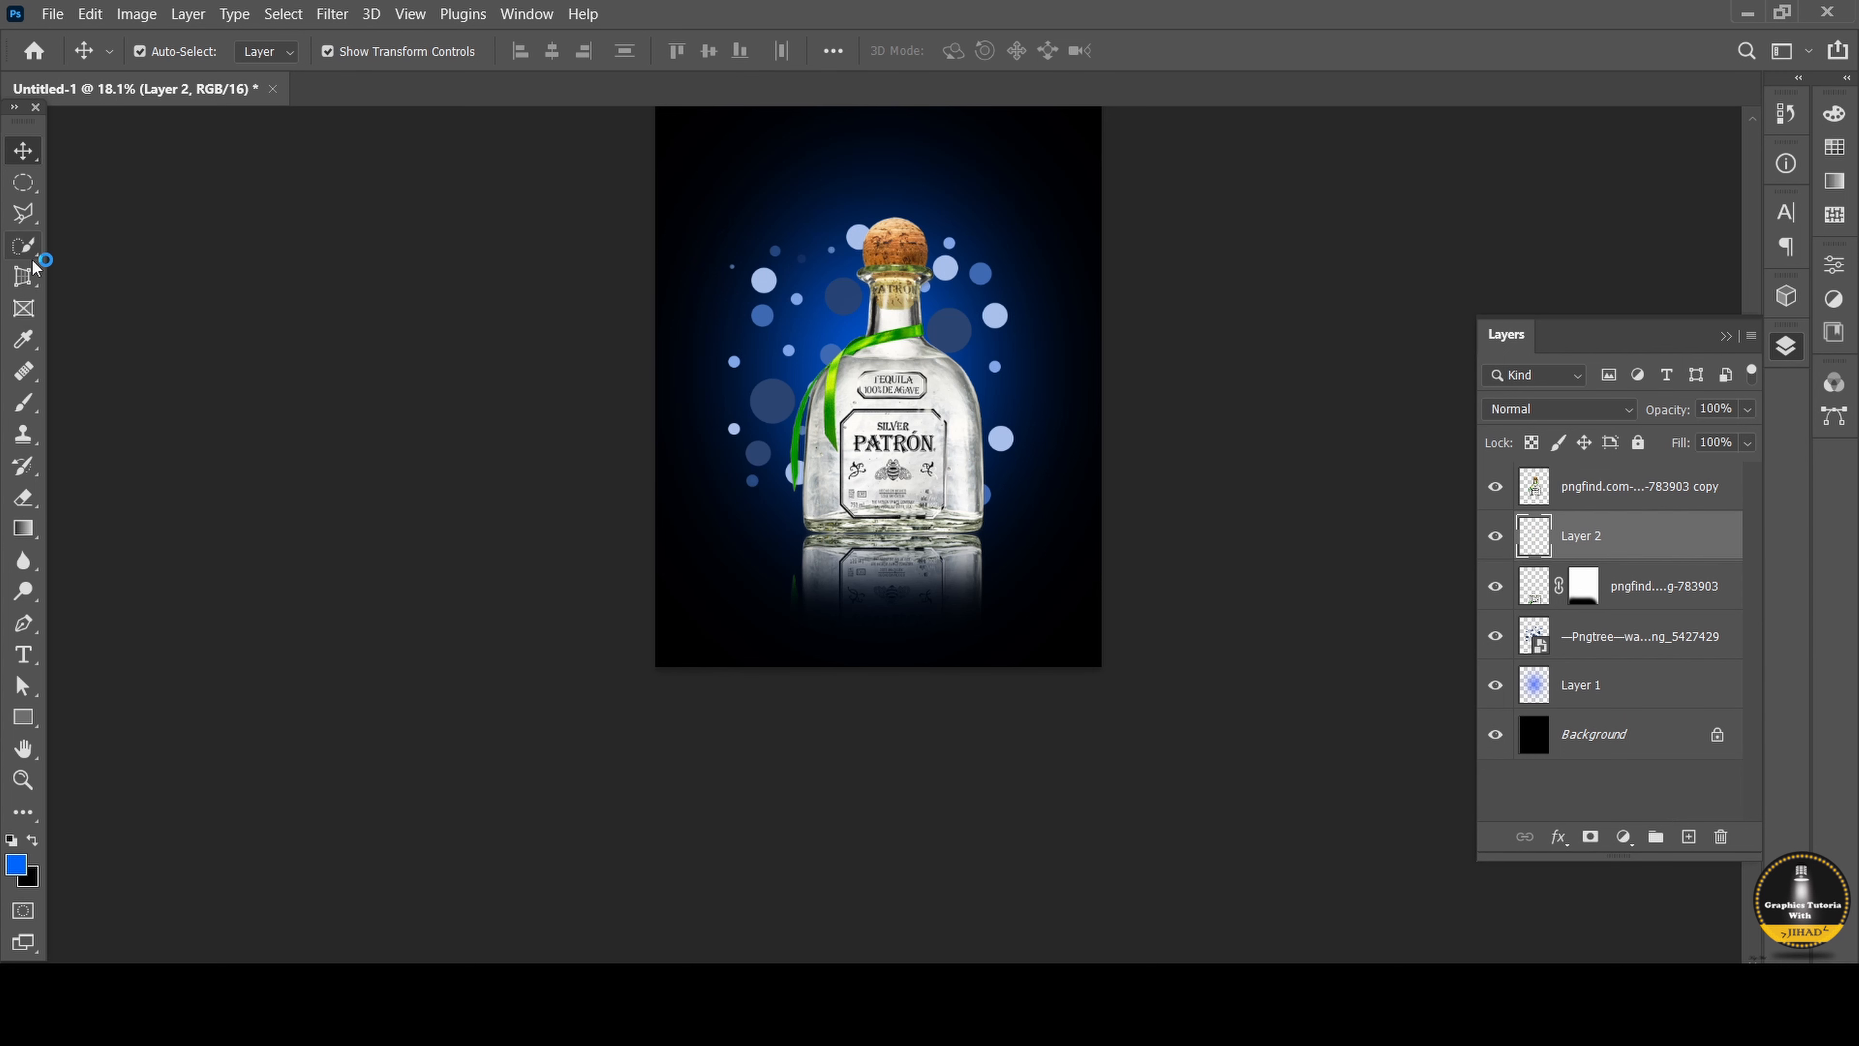
pyautogui.press('b')
pyautogui.click(556, 50)
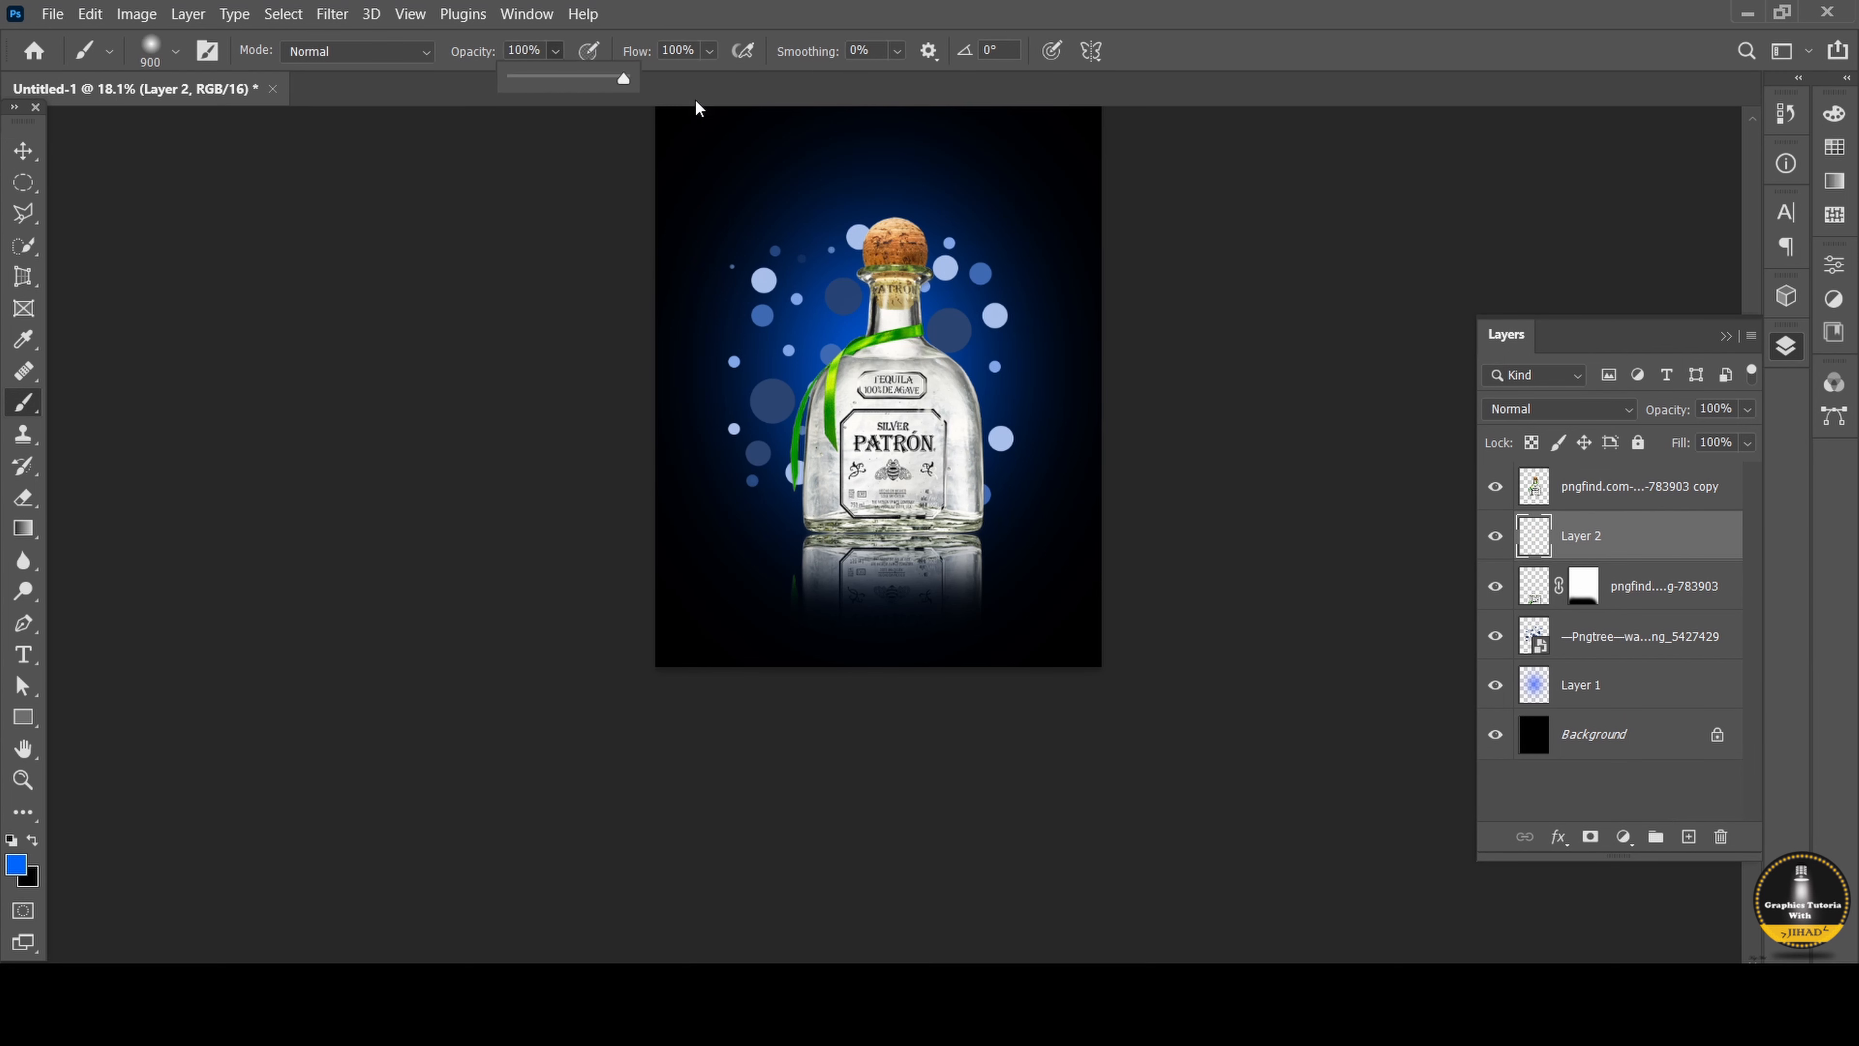
pyautogui.click(1001, 299)
pyautogui.hotkey('ctrl', 'z')
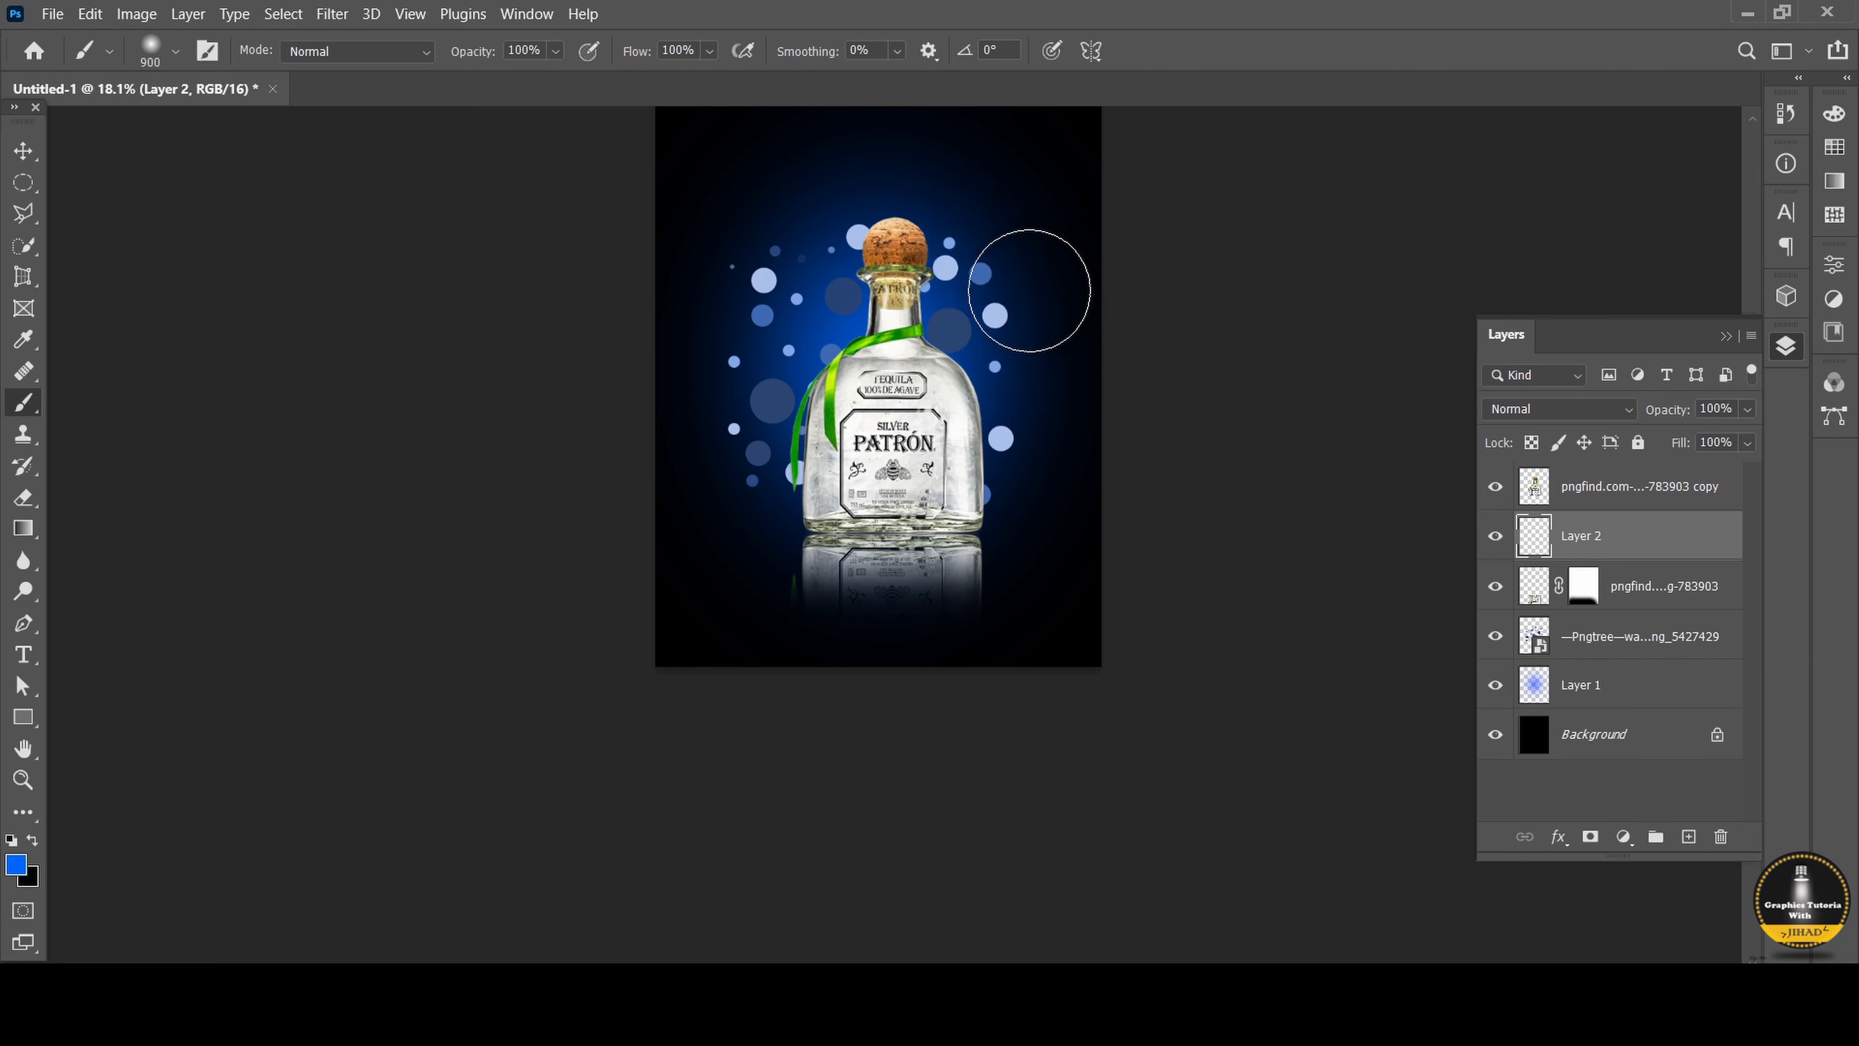
pyautogui.press('x')
pyautogui.click(1000, 291)
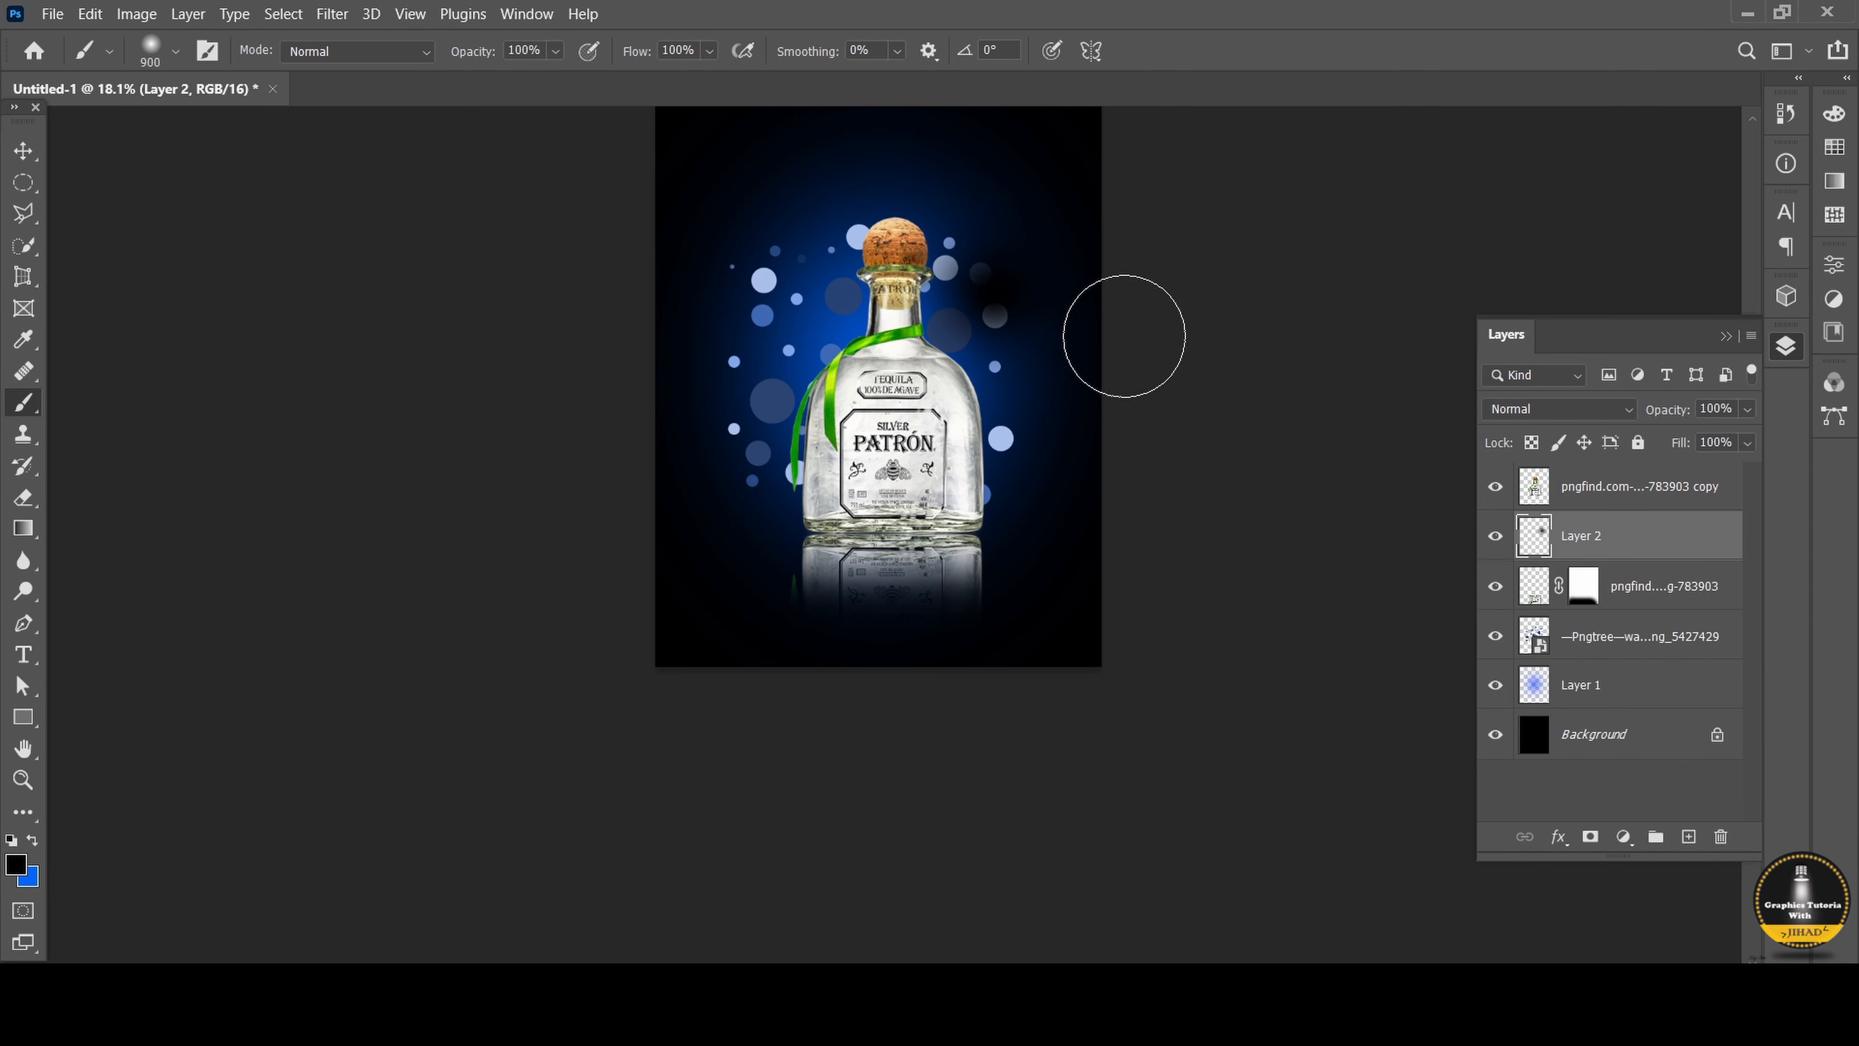
# Flatten the black dab to 7.14% height at the bottle's base as a contact shadow and widen it to about 151%.
pyautogui.press('v')
pyautogui.moveTo(988, 170); pyautogui.dragTo(904, 519)
pyautogui.scroll(5, 900, 549)
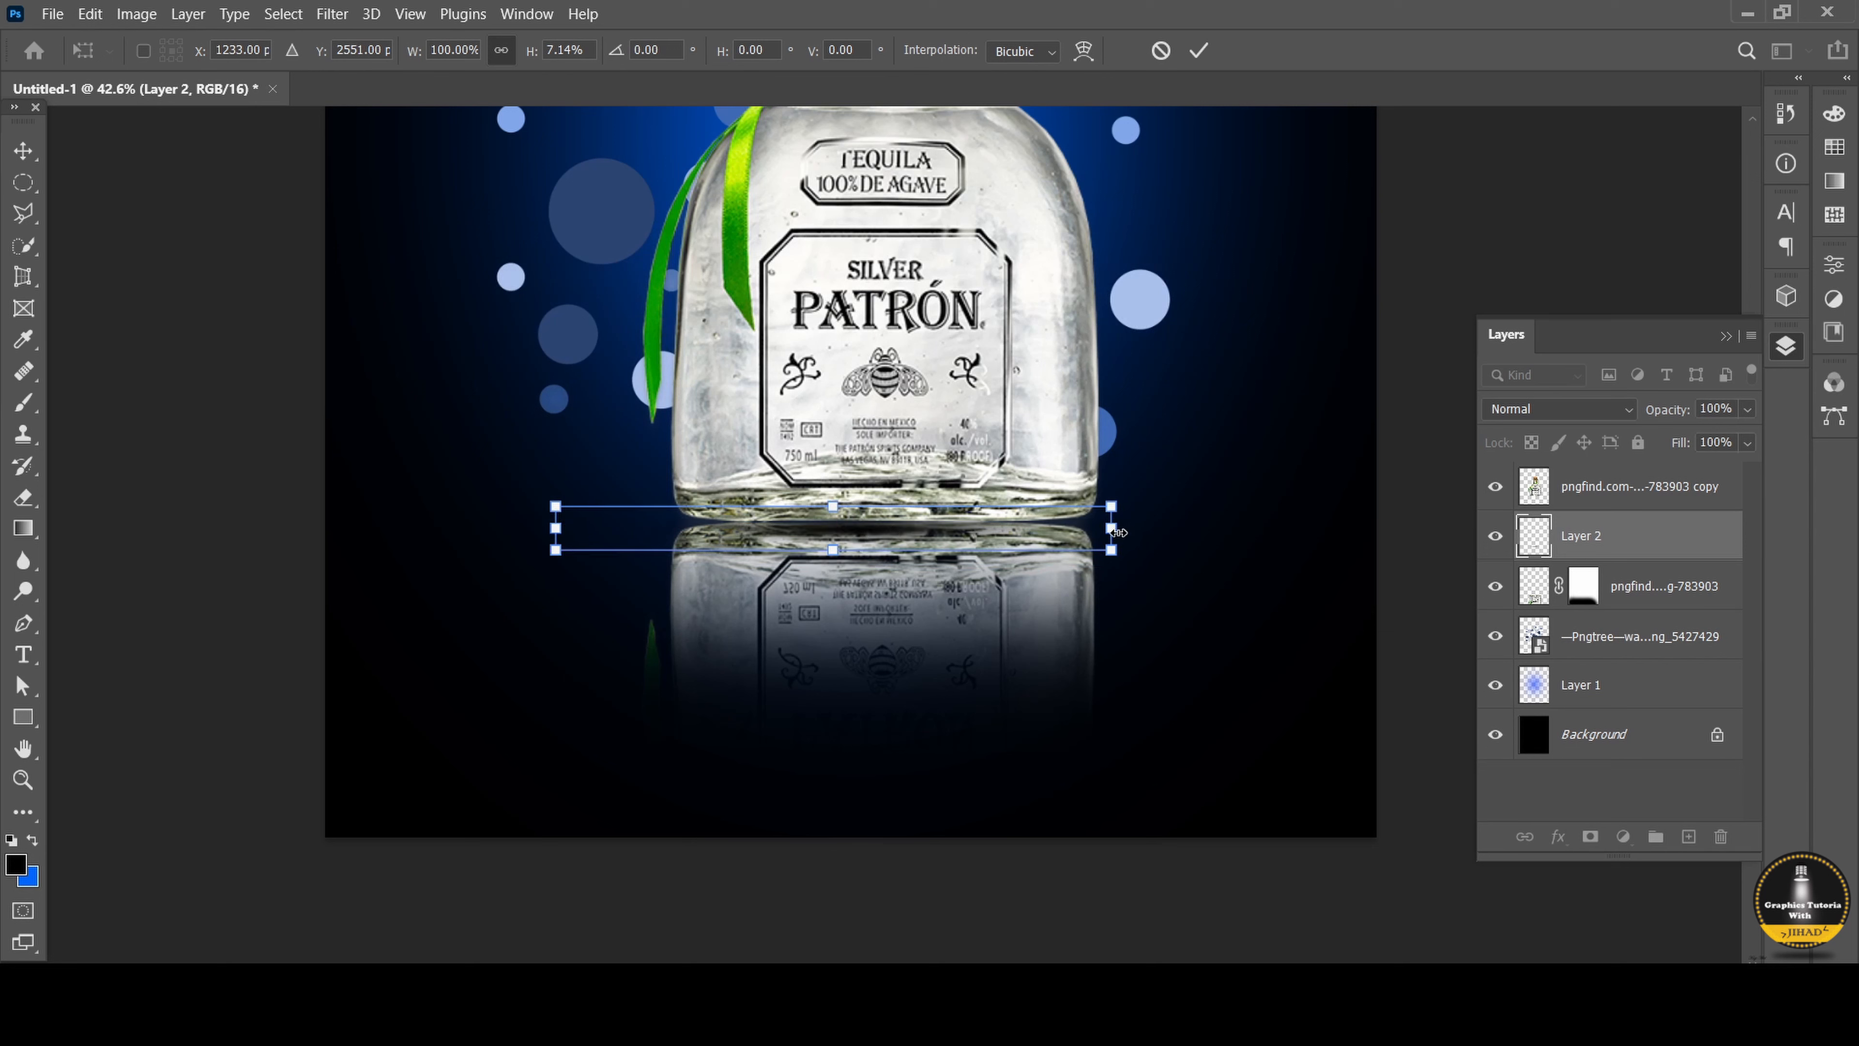
pyautogui.moveTo(1114, 527); pyautogui.dragTo(1259, 539)
pyautogui.moveTo(556, 532); pyautogui.dragTo(417, 533)
pyautogui.click(23, 403)
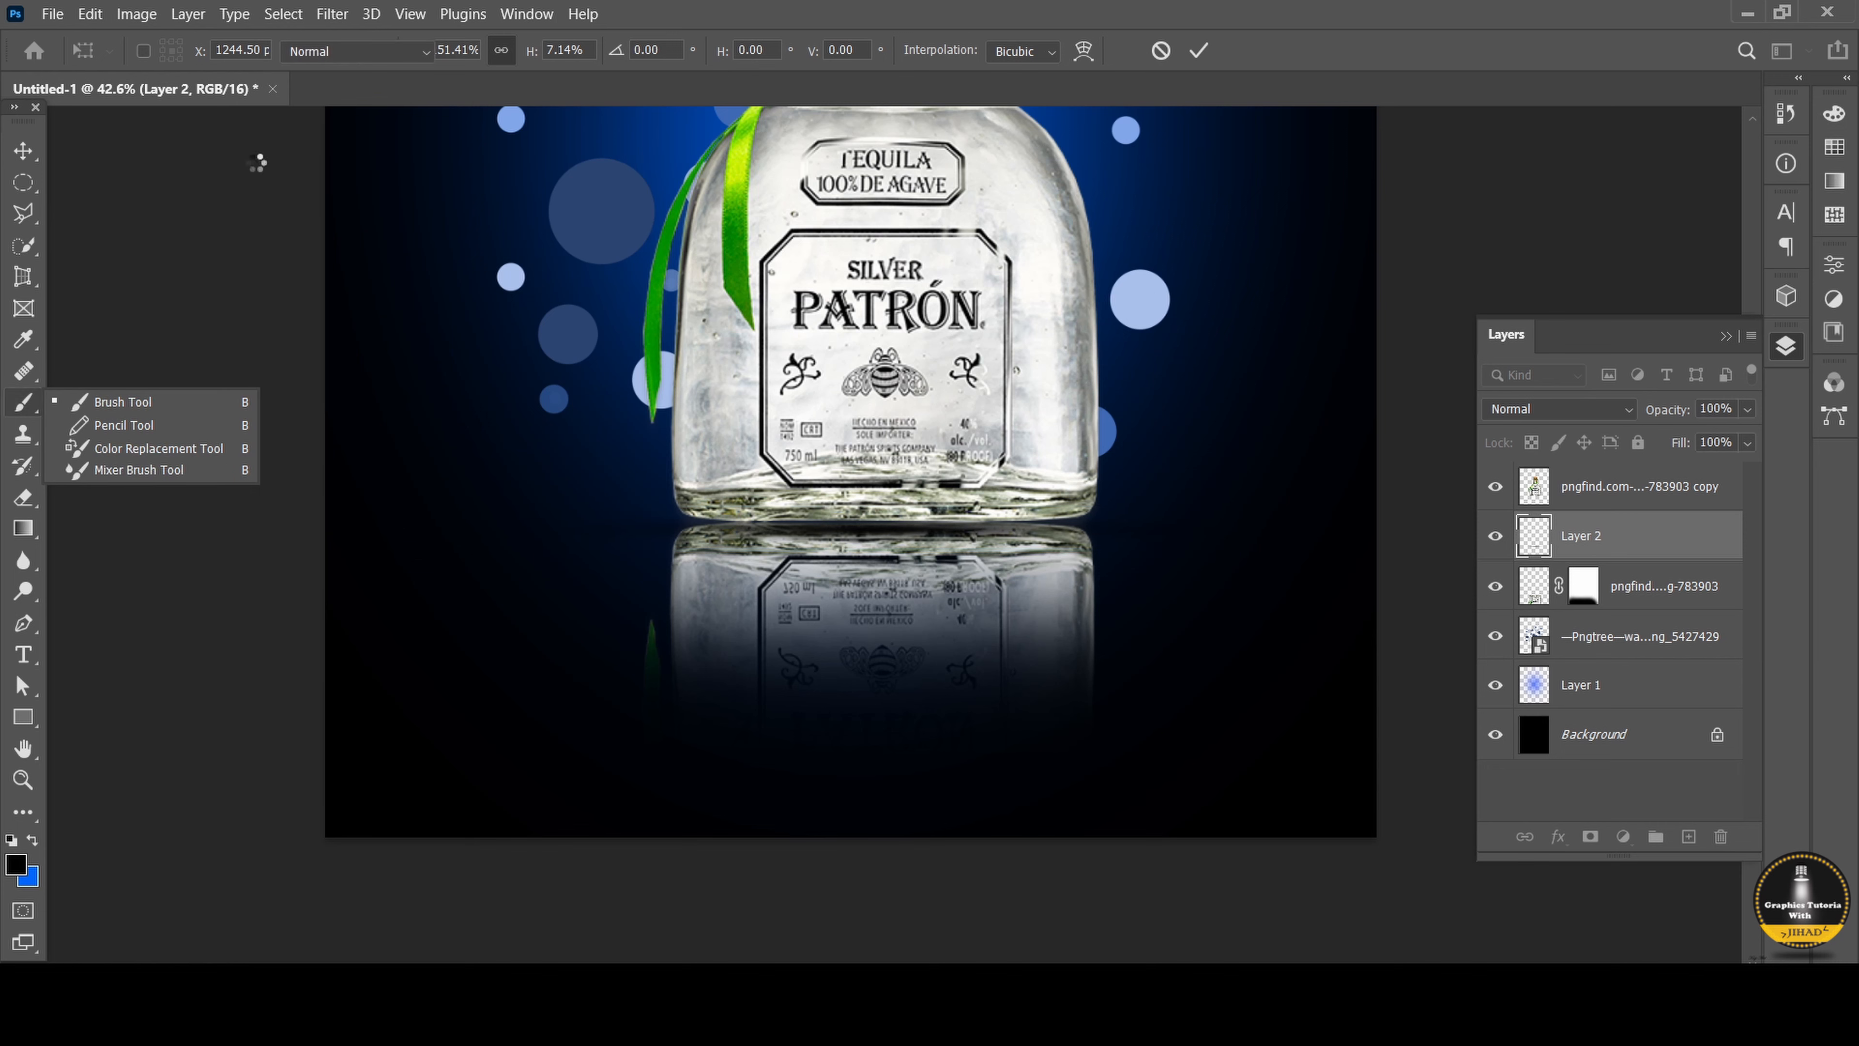
pyautogui.click(175, 52)
pyautogui.click(174, 52)
pyautogui.click(23, 153)
pyautogui.click(202, 314)
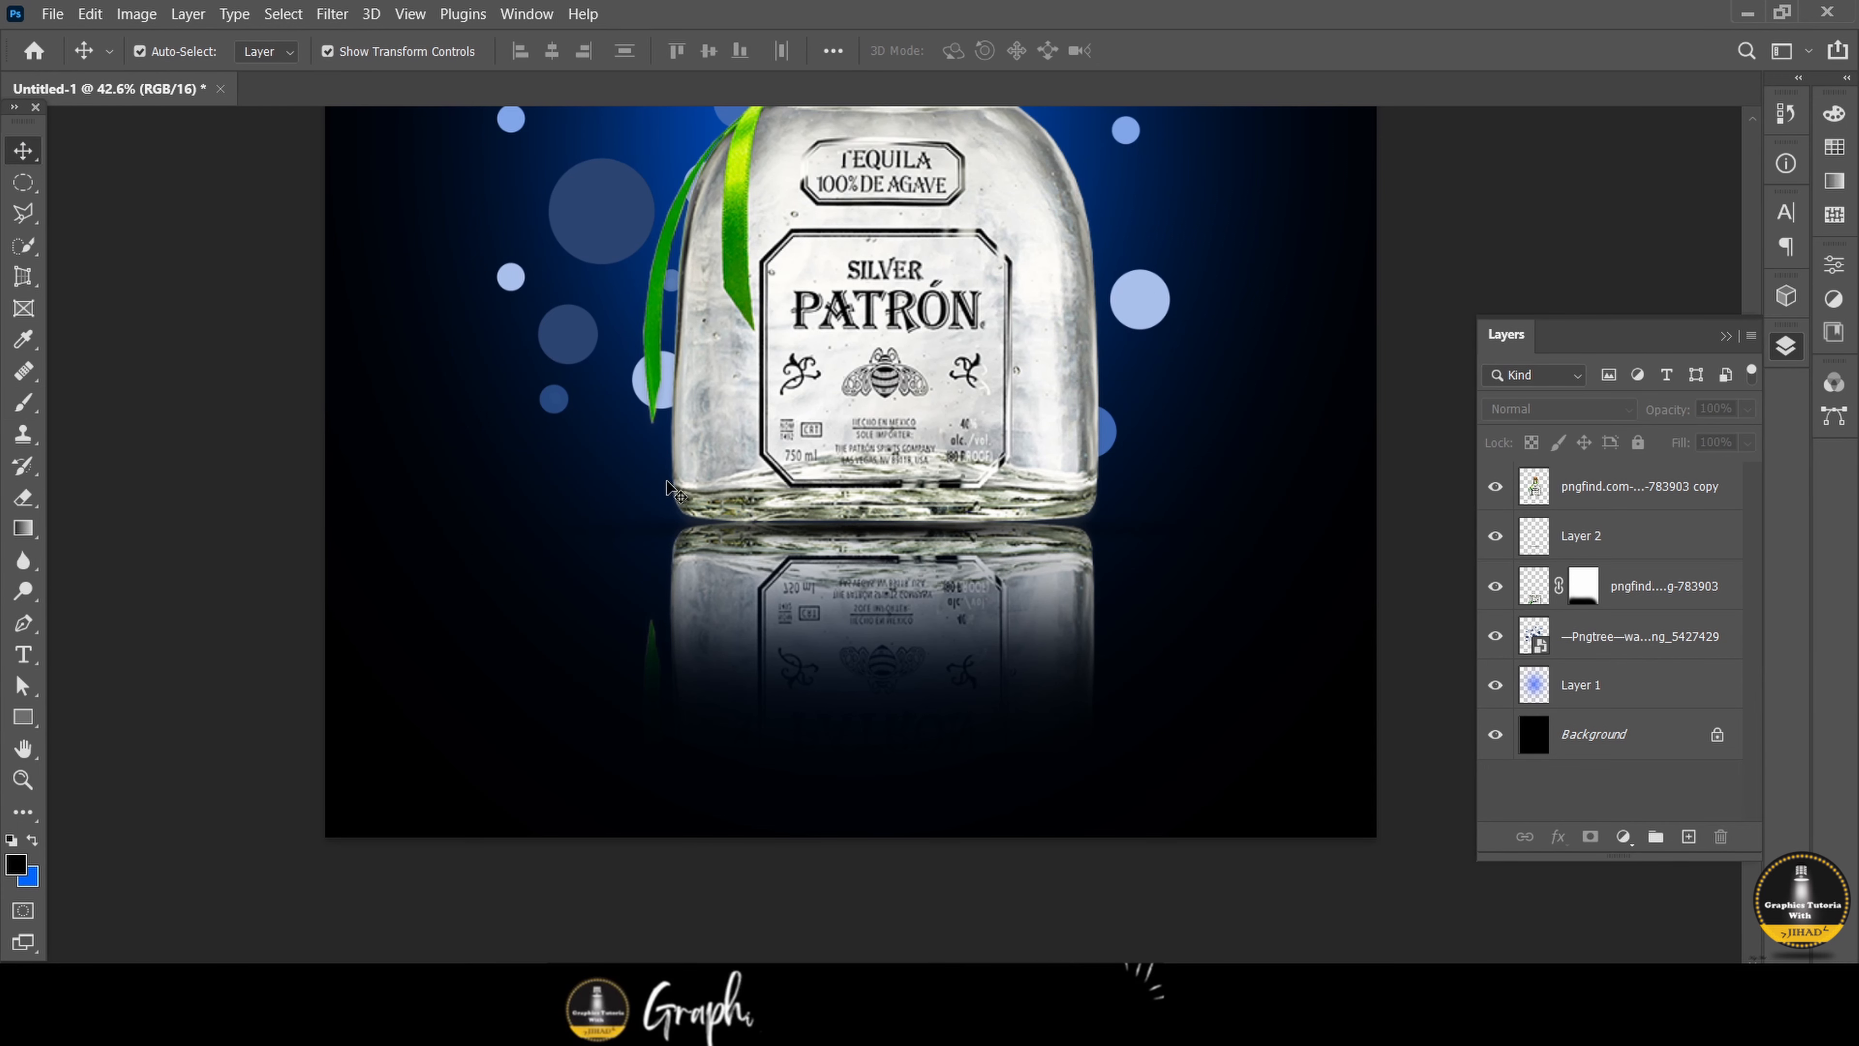
# Stretch the contact shadow further outward on both sides of the bottle's base and apply the transform.
pyautogui.click(897, 542)
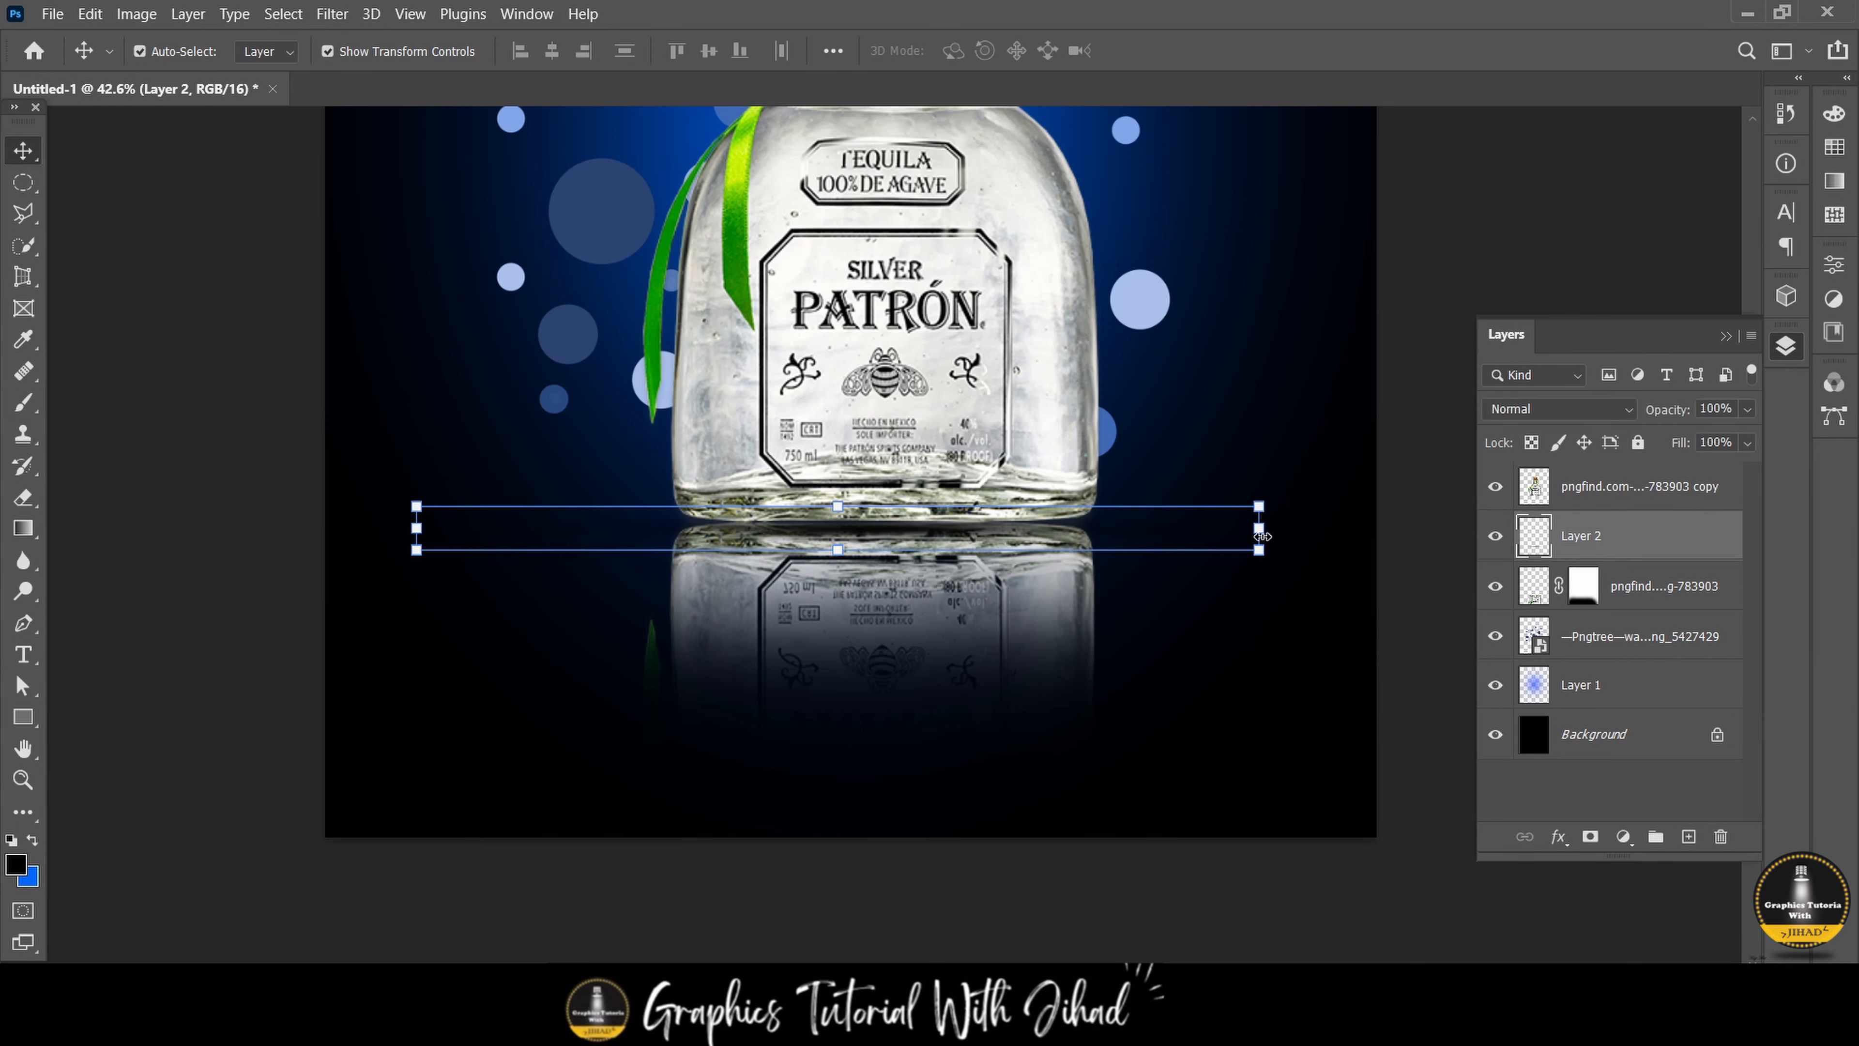
pyautogui.moveTo(1253, 527); pyautogui.dragTo(1407, 527)
pyautogui.moveTo(405, 529); pyautogui.dragTo(298, 528)
pyautogui.scroll(-2, 921, 540)
pyautogui.scroll(-2, 921, 541)
pyautogui.click(278, 381)
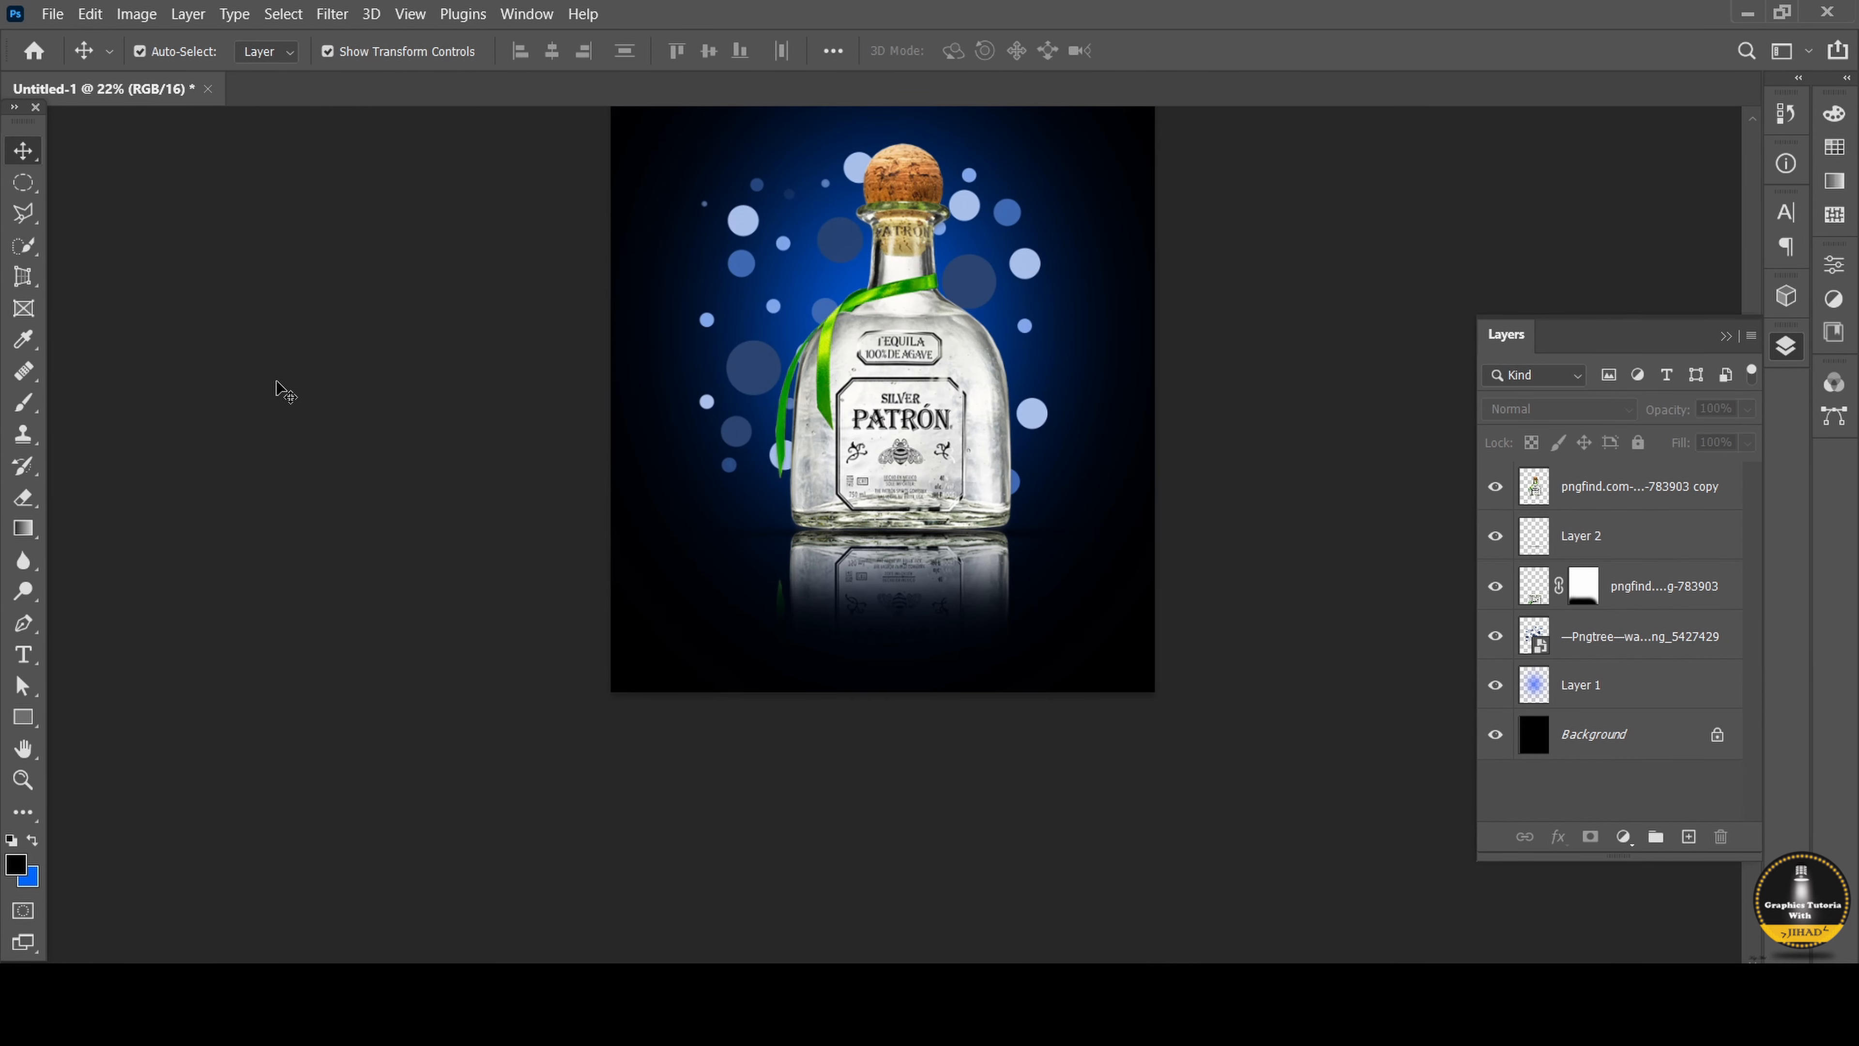
pyautogui.click(754, 531)
pyautogui.click(416, 332)
# Add a deep blue (0219a8) solid colour fill layer above the upright bottle layer.
pyautogui.click(1599, 489)
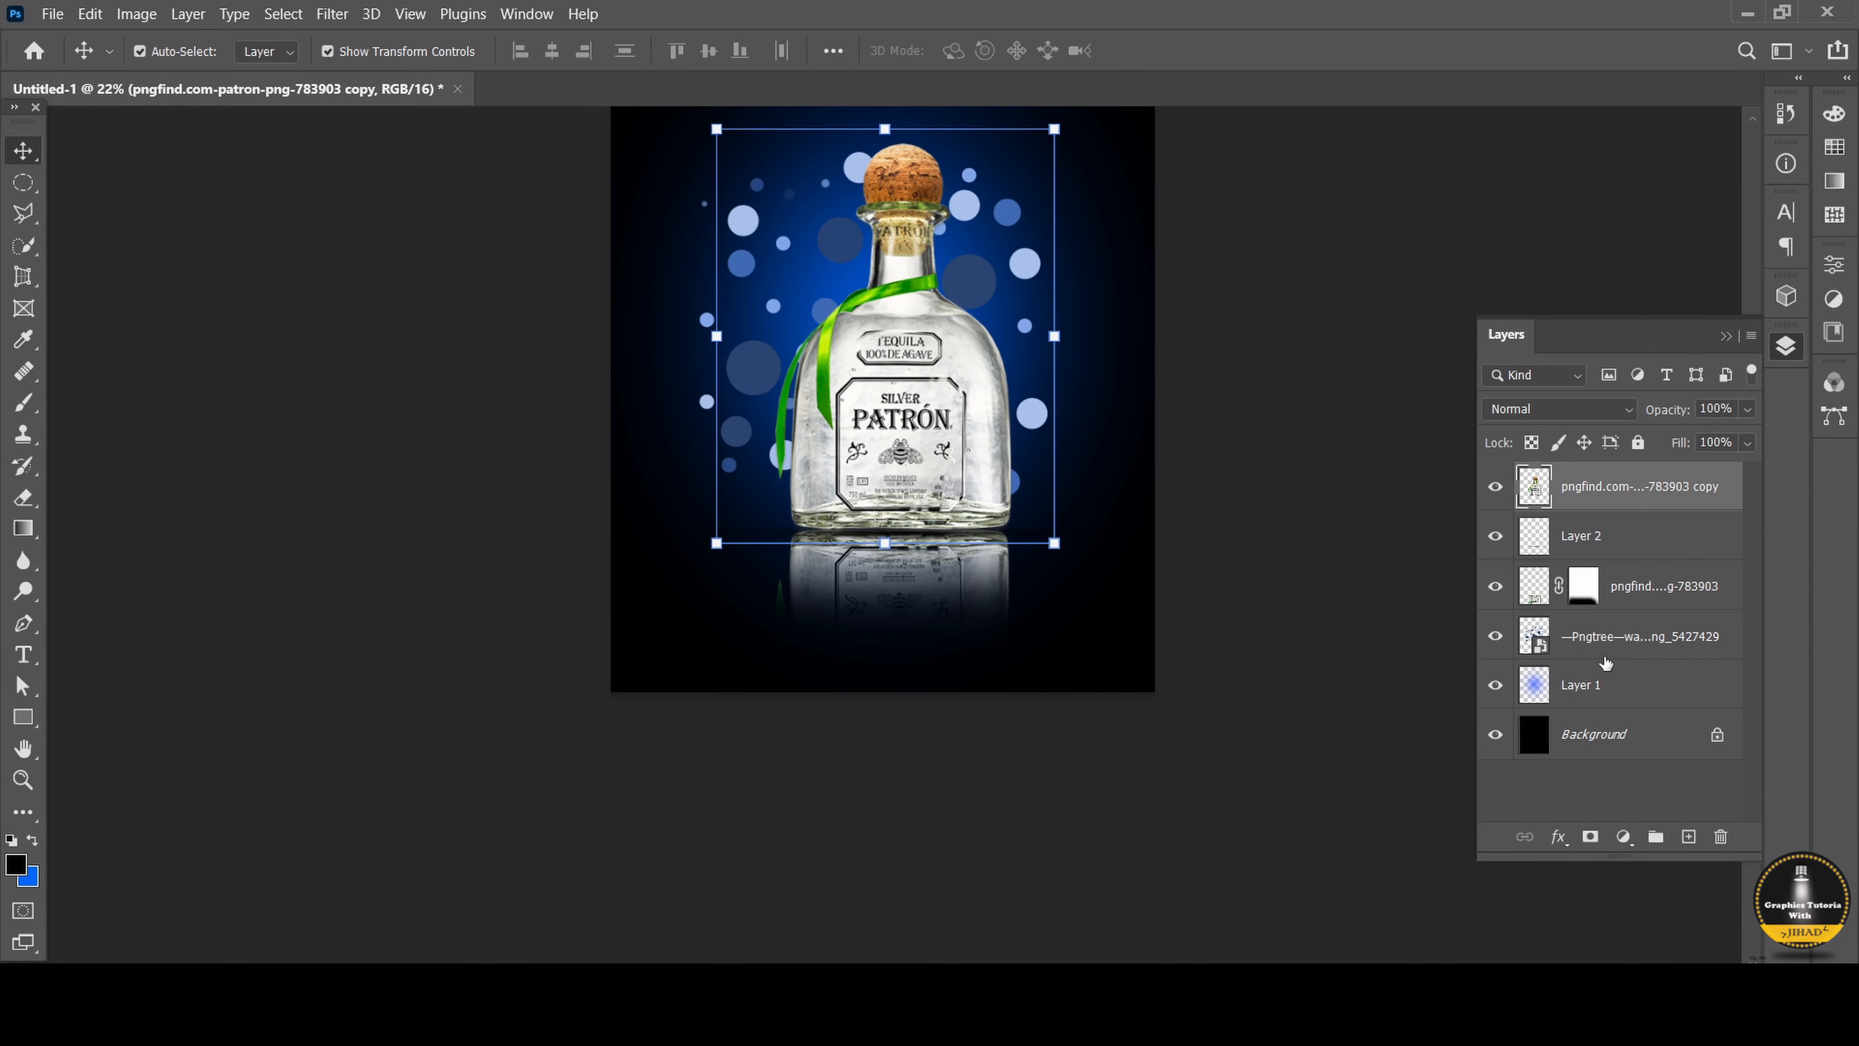
pyautogui.click(1623, 836)
pyautogui.click(1639, 417)
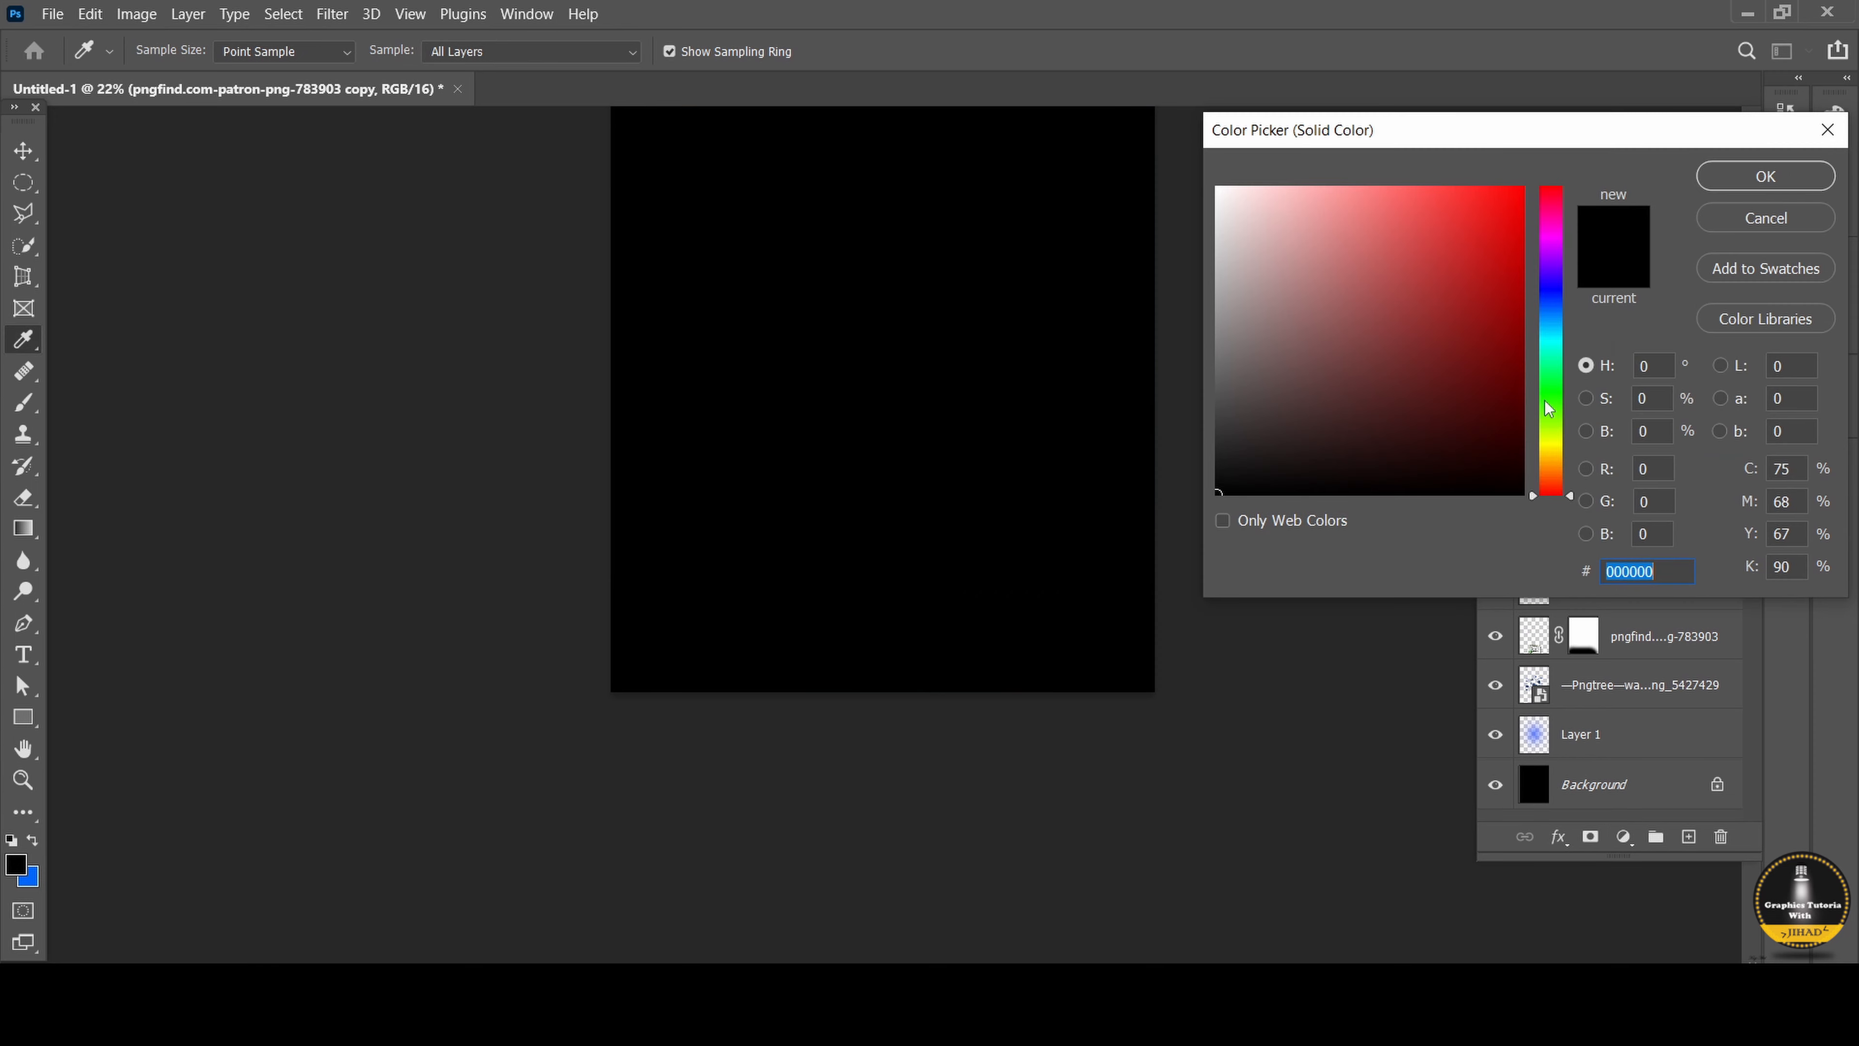
pyautogui.click(1555, 297)
pyautogui.moveTo(1517, 269); pyautogui.dragTo(1522, 291)
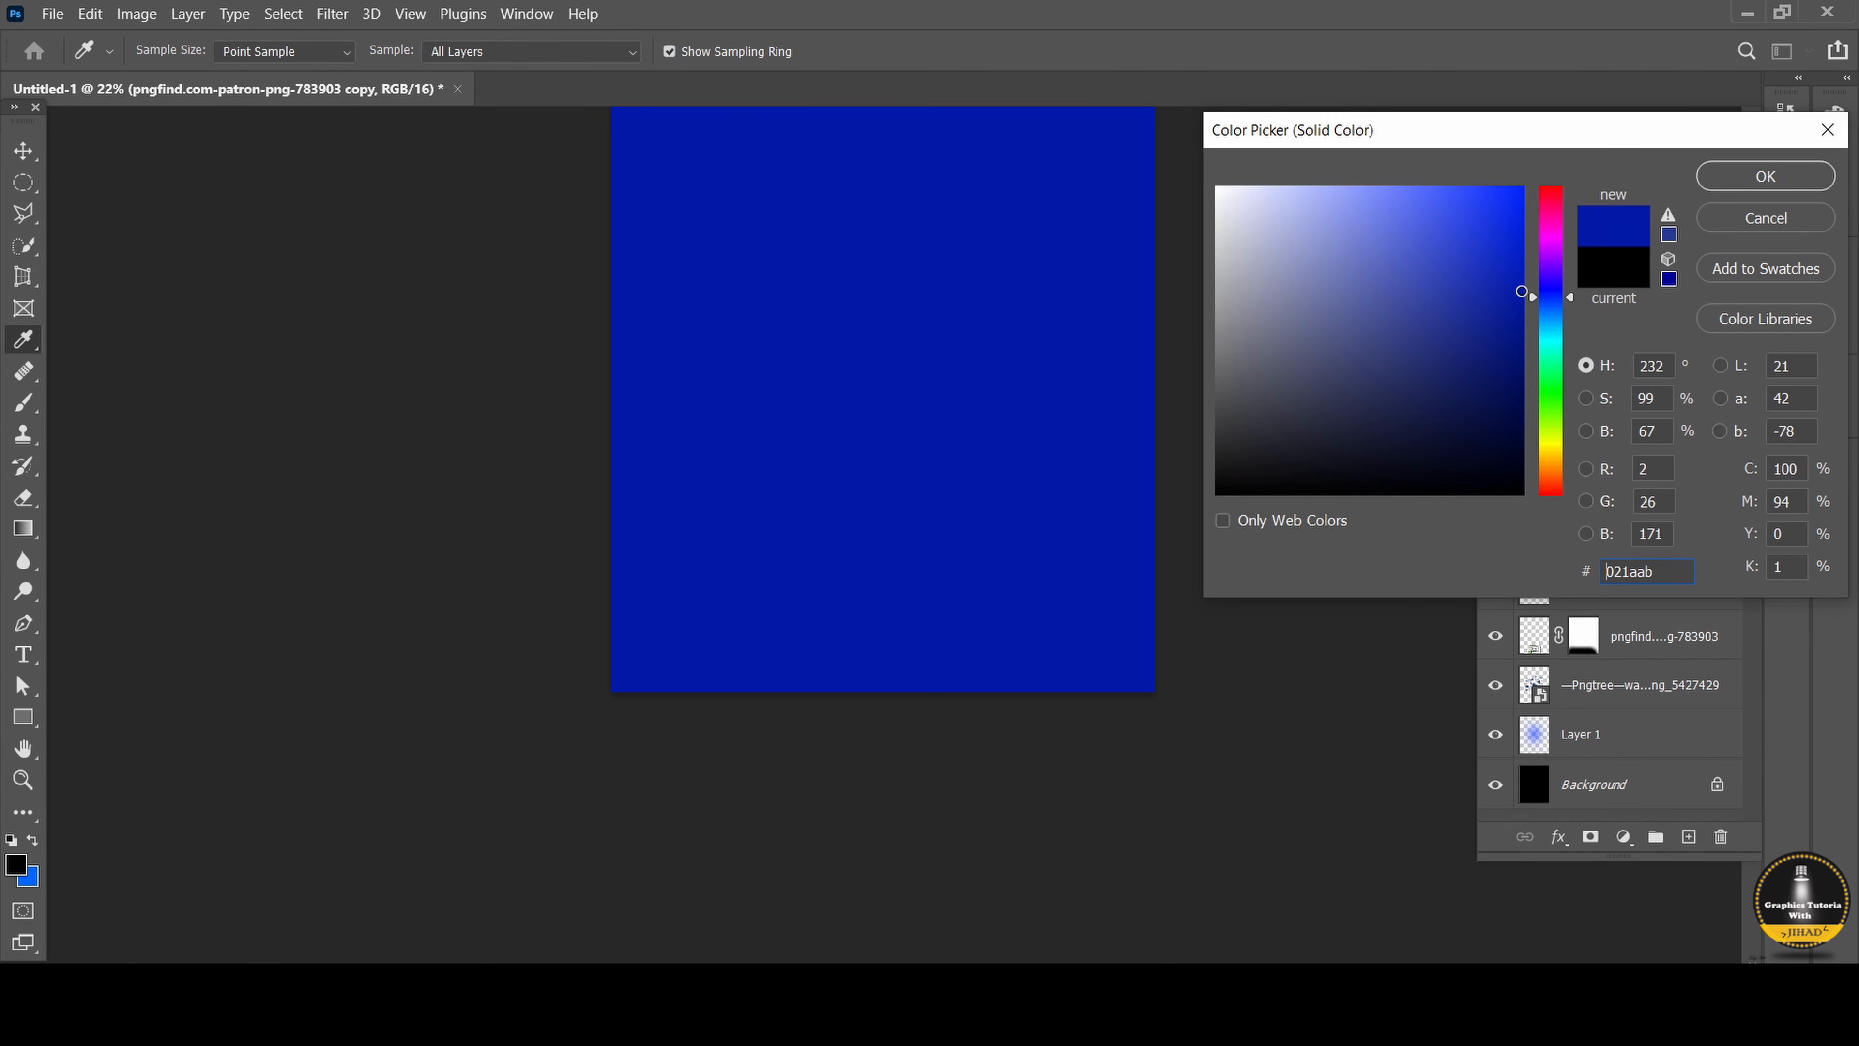
pyautogui.click(1763, 178)
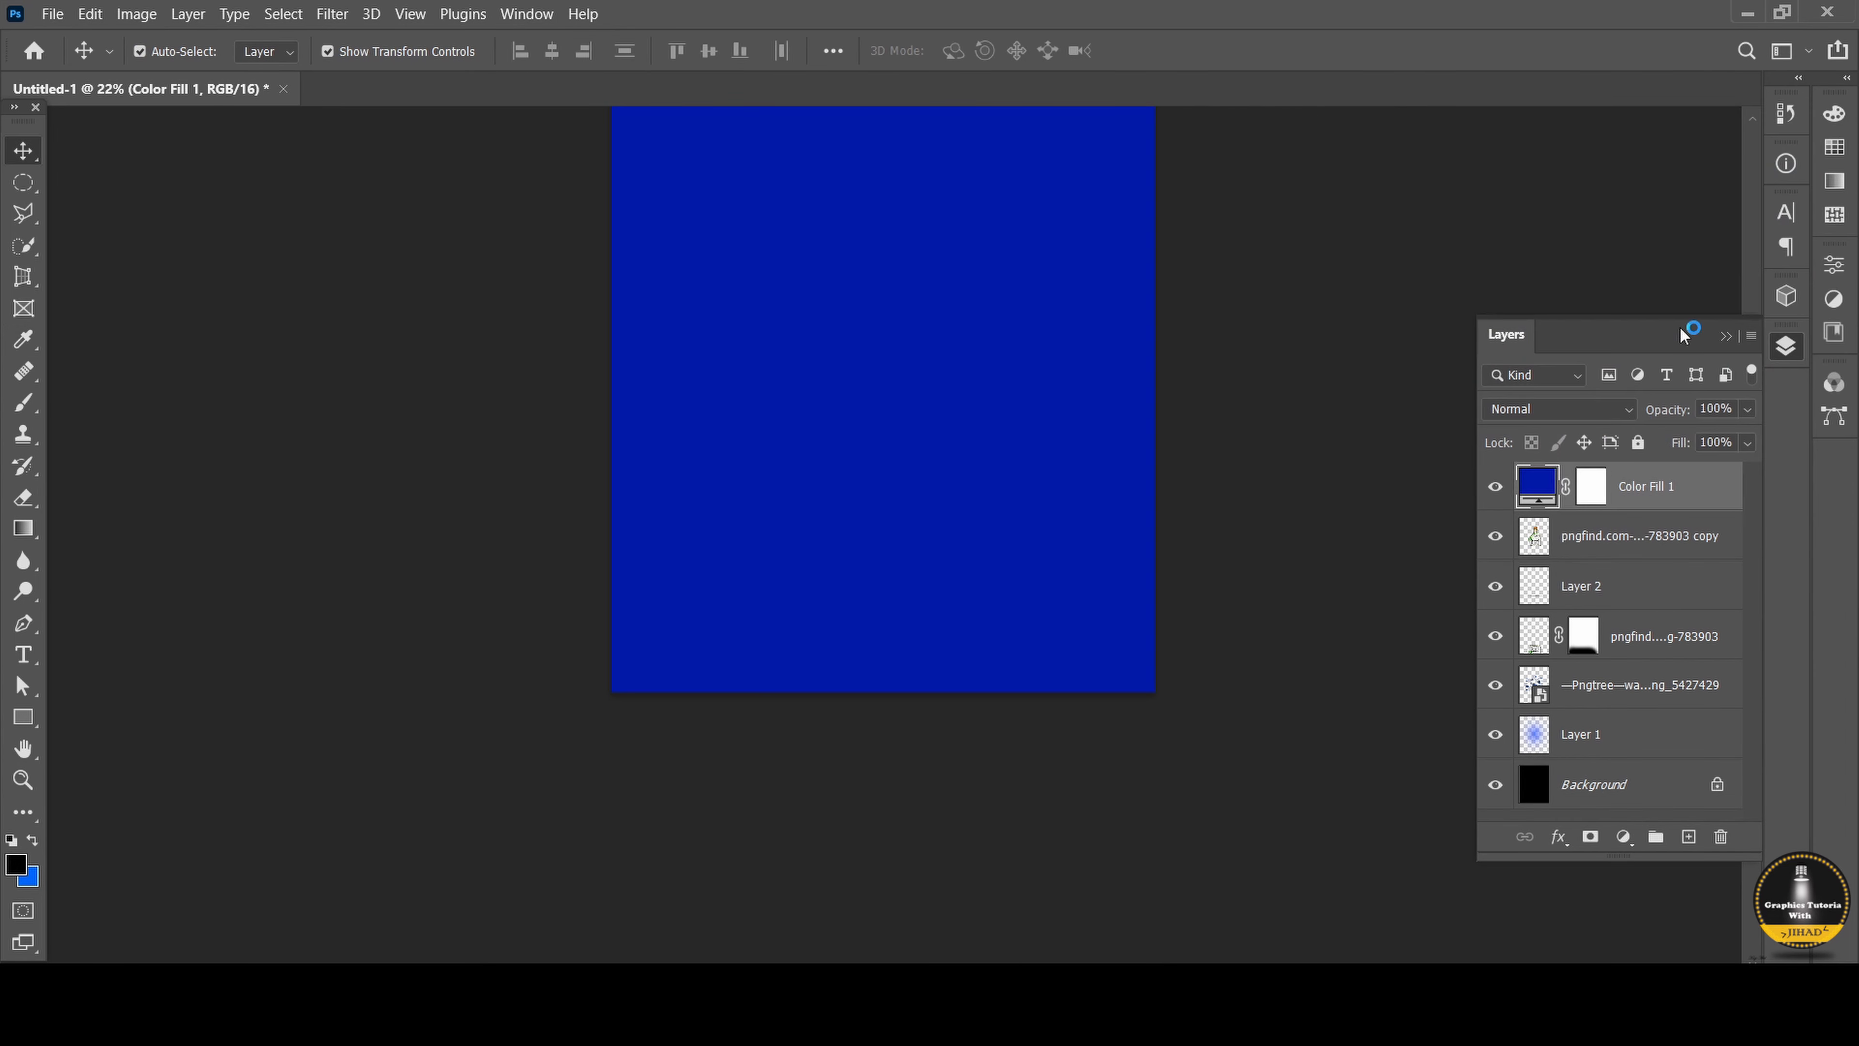
# Set the blue colour fill layer's blending mode to Soft Light.
pyautogui.click(1619, 414)
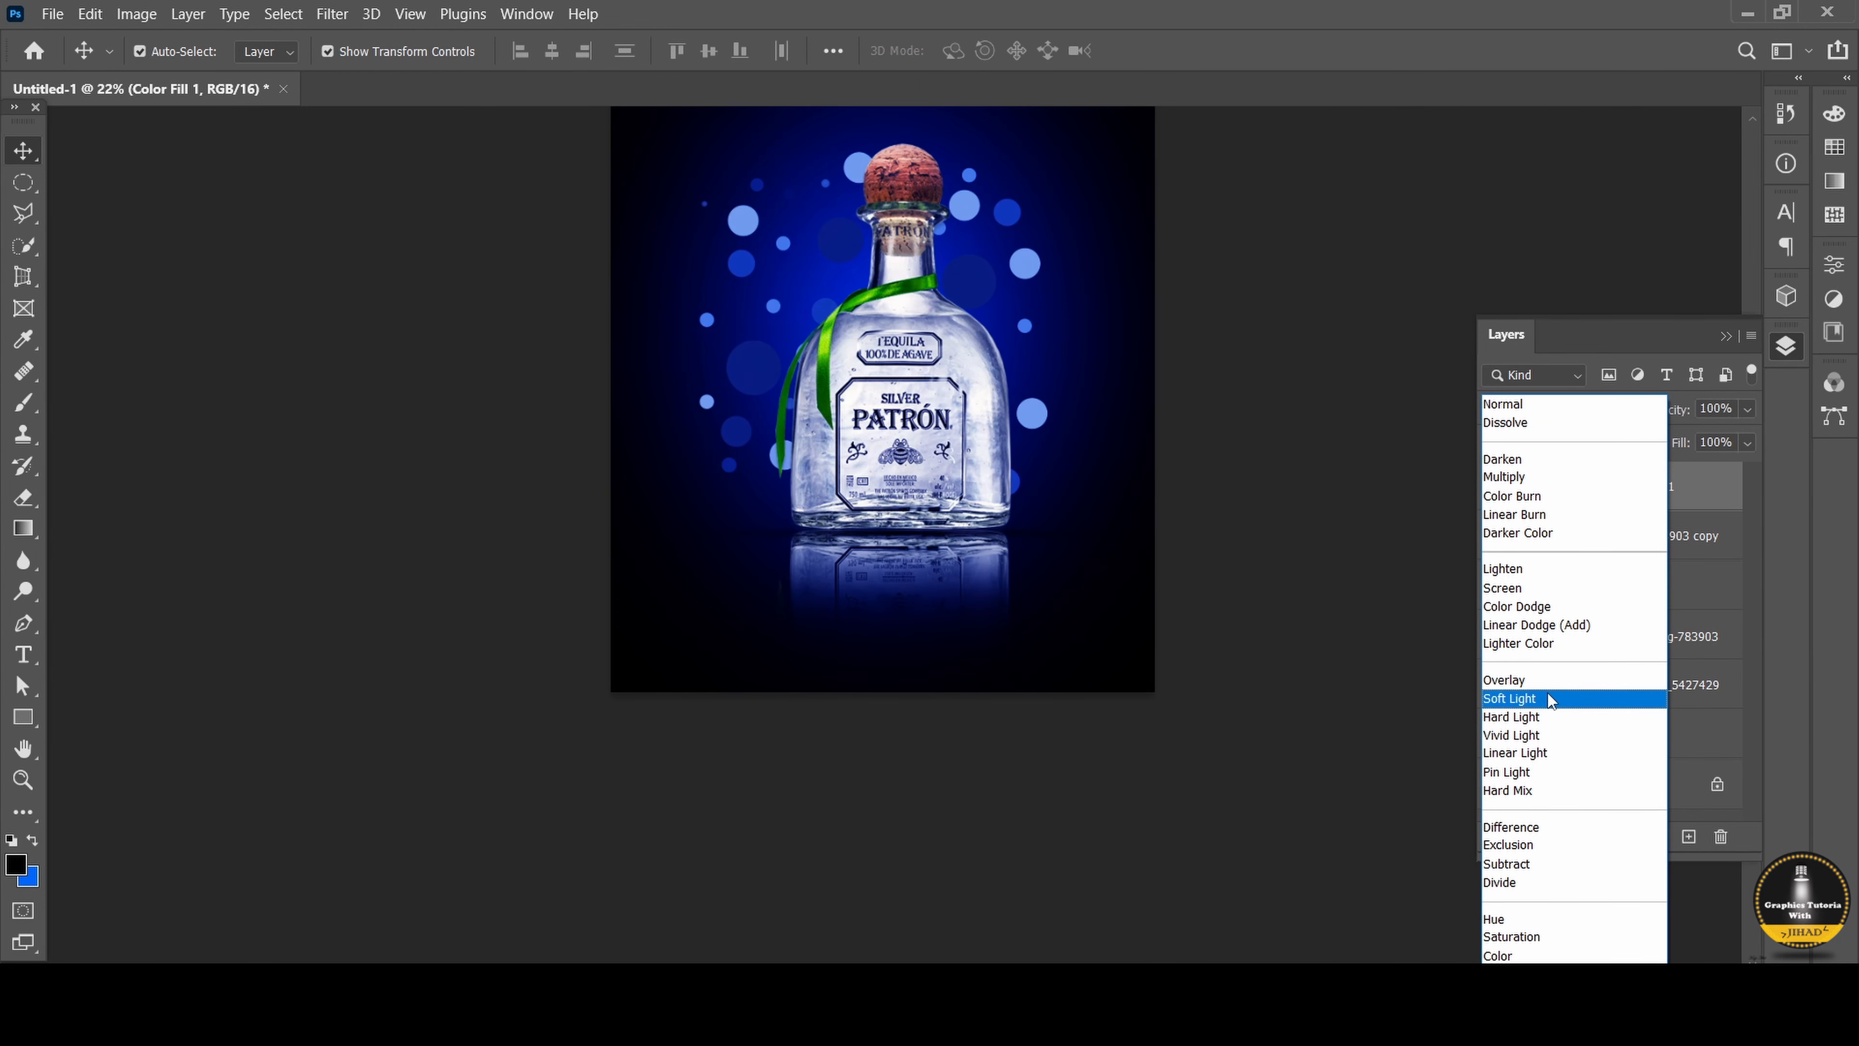
pyautogui.click(1543, 699)
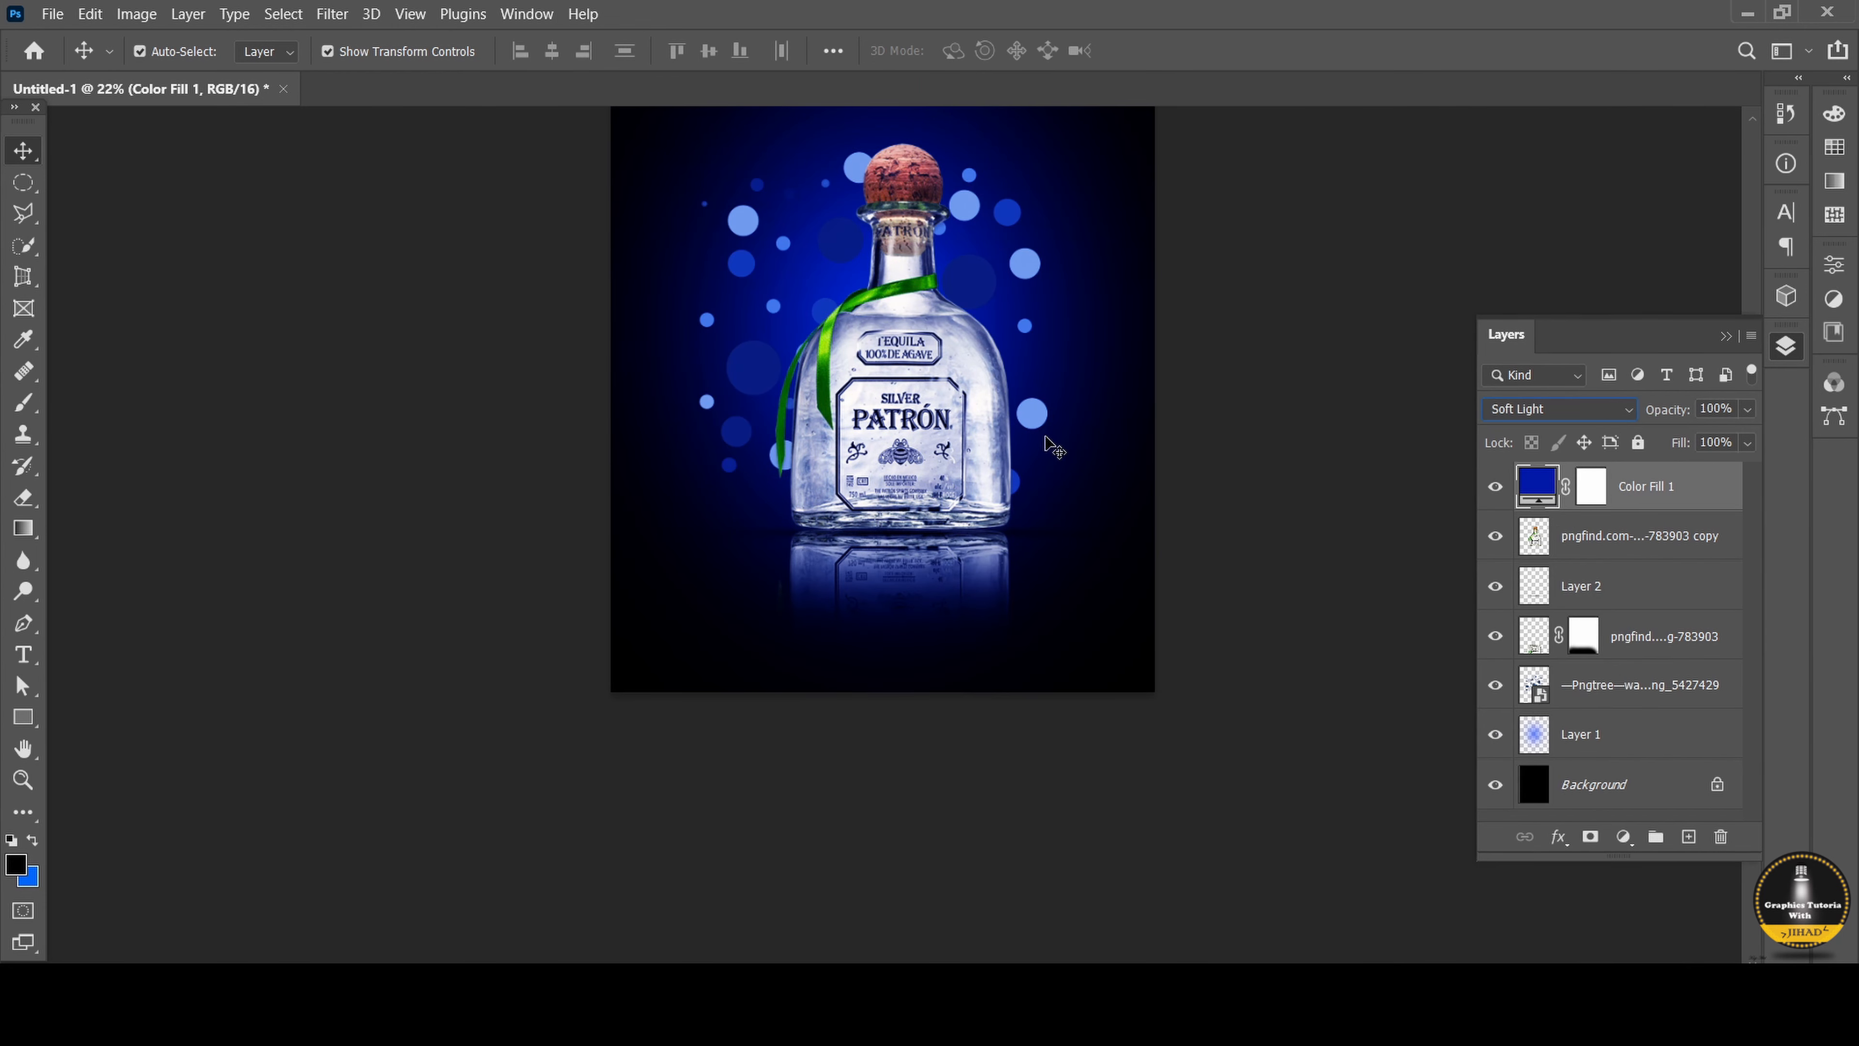
pyautogui.moveTo(1172, 388); pyautogui.dragTo(1161, 526)
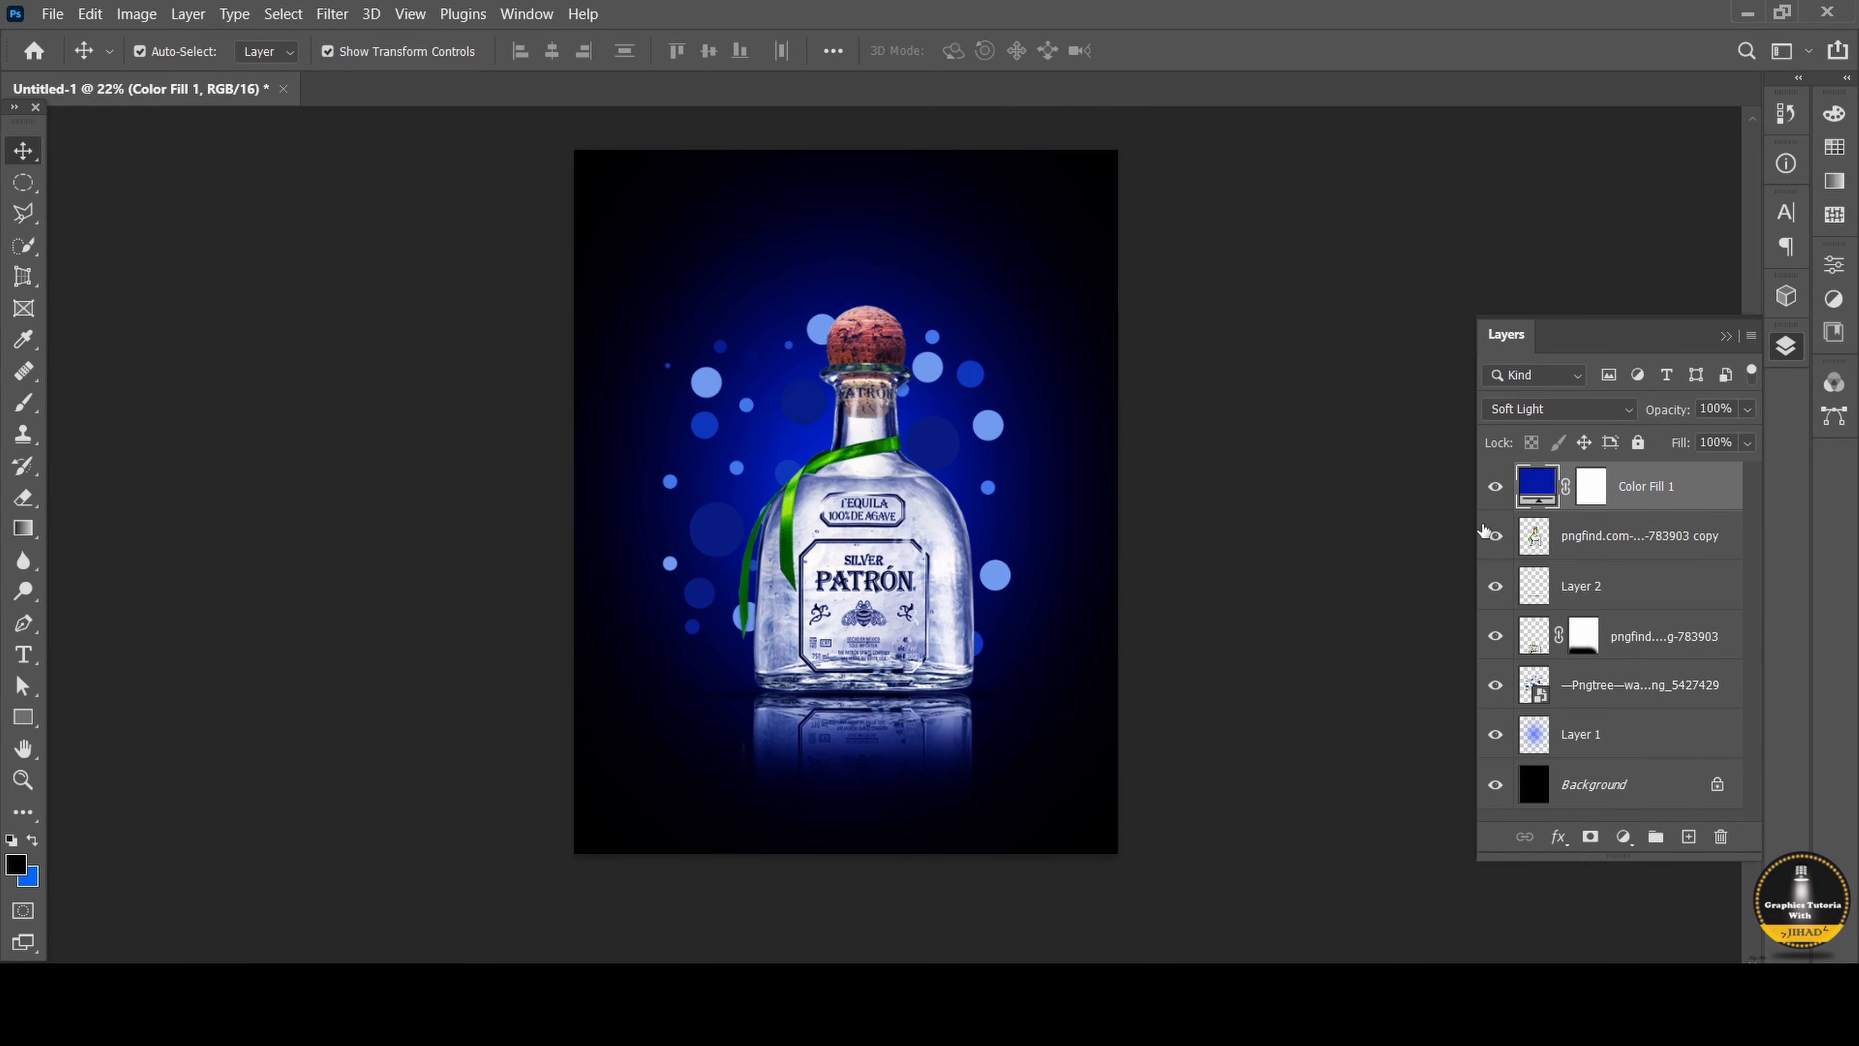
# Brighten the fill layer's colour, trying 193eb4 and settling on the blue 103dd2.
pyautogui.doubleClick(1550, 483)
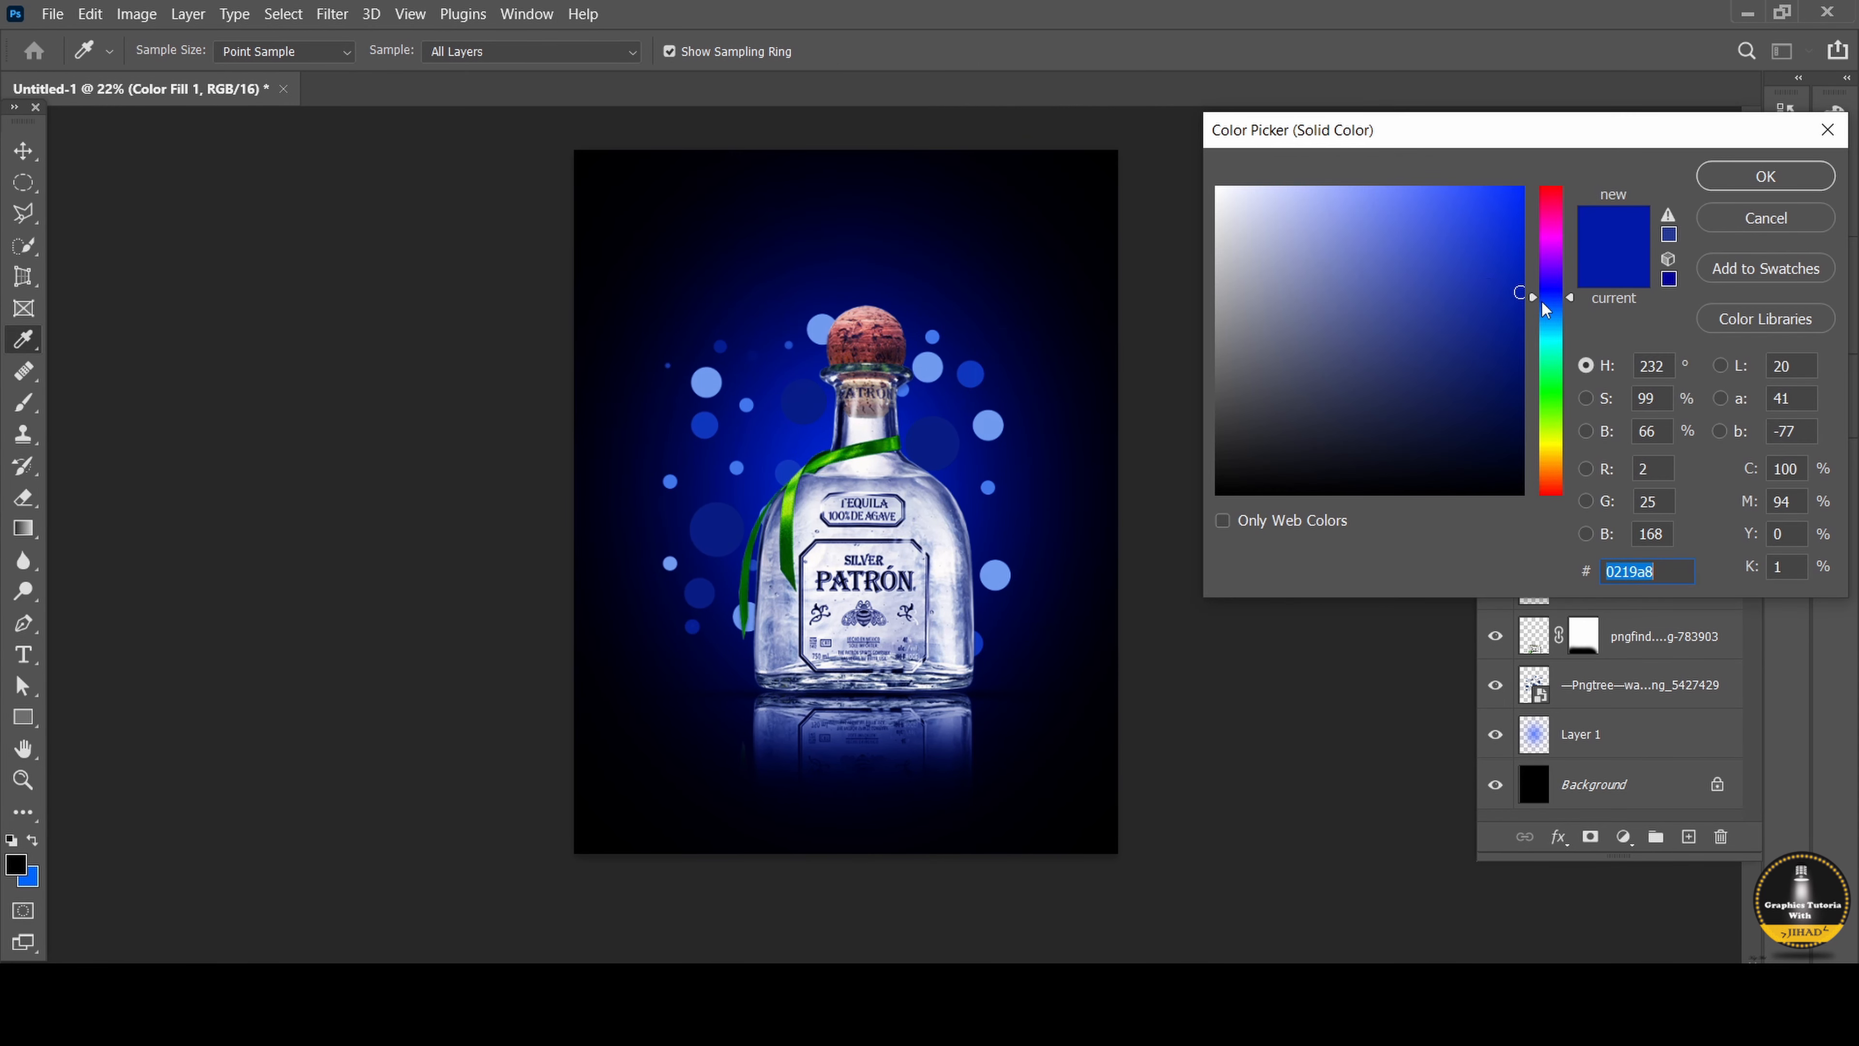
pyautogui.click(1542, 302)
pyautogui.click(1492, 291)
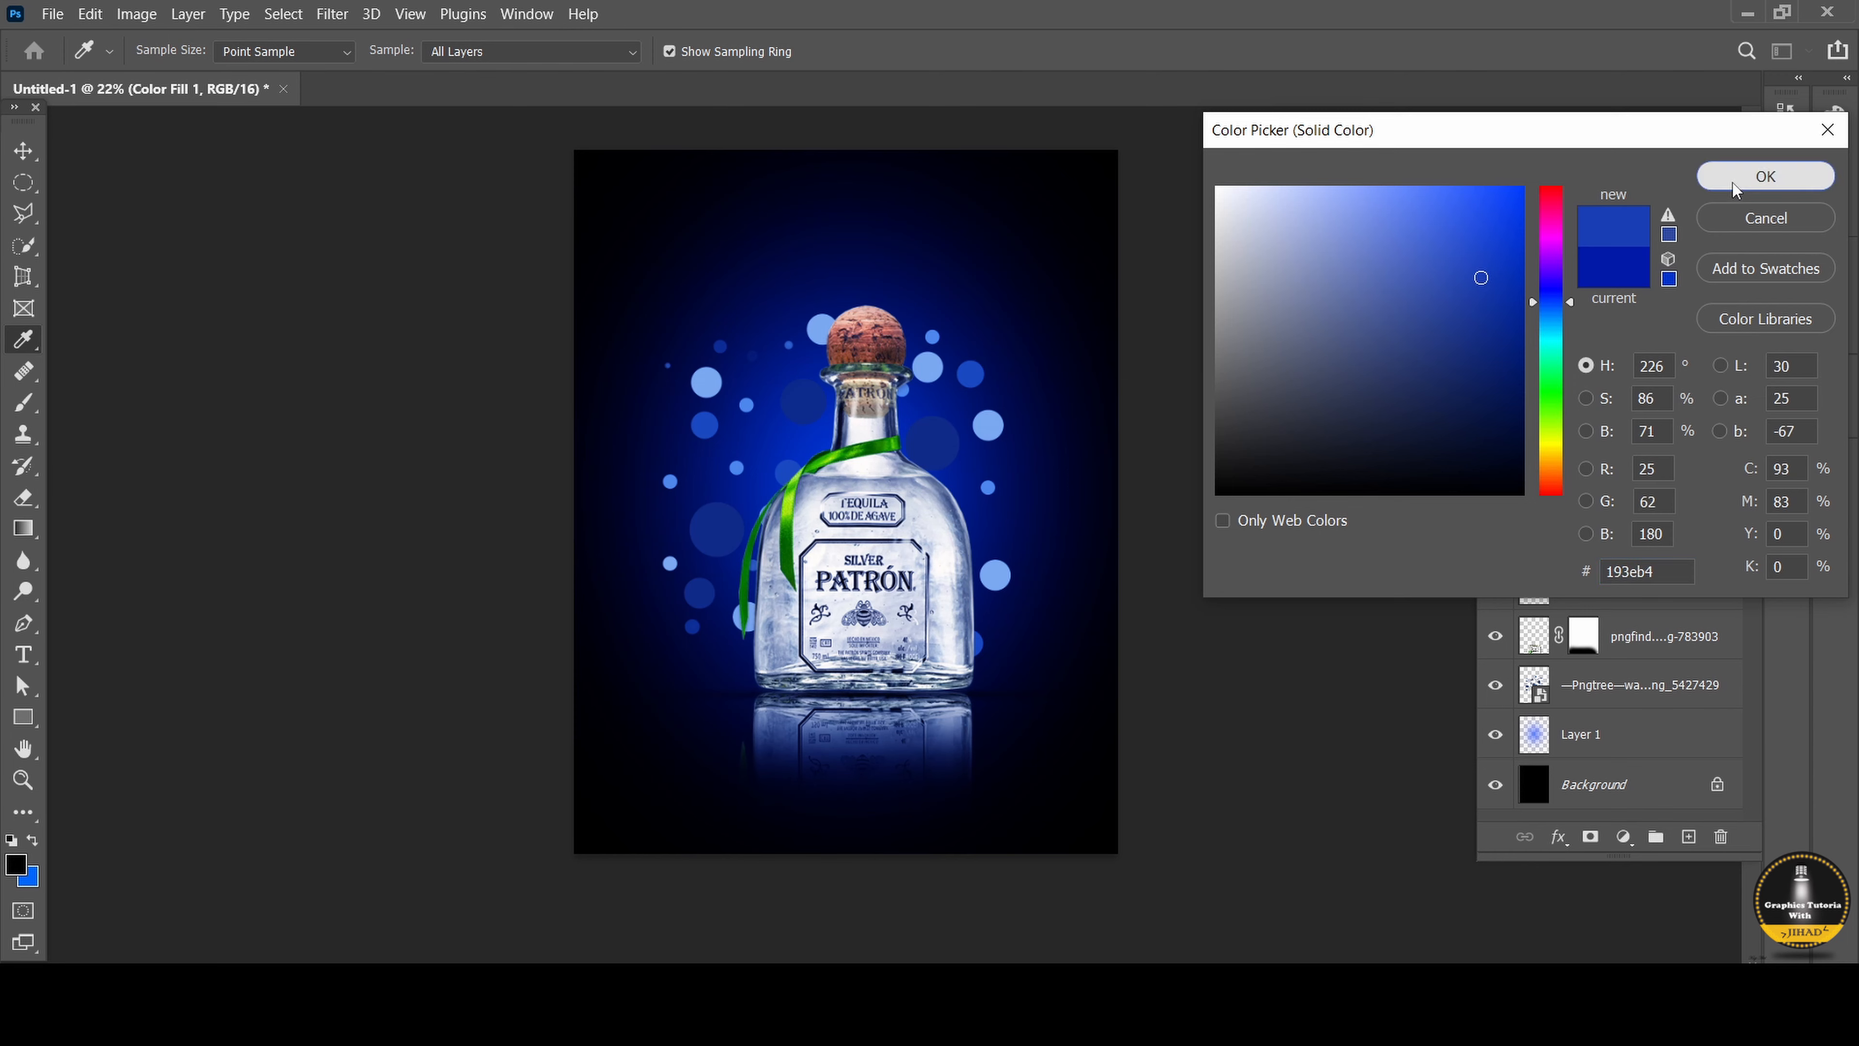
pyautogui.click(1765, 175)
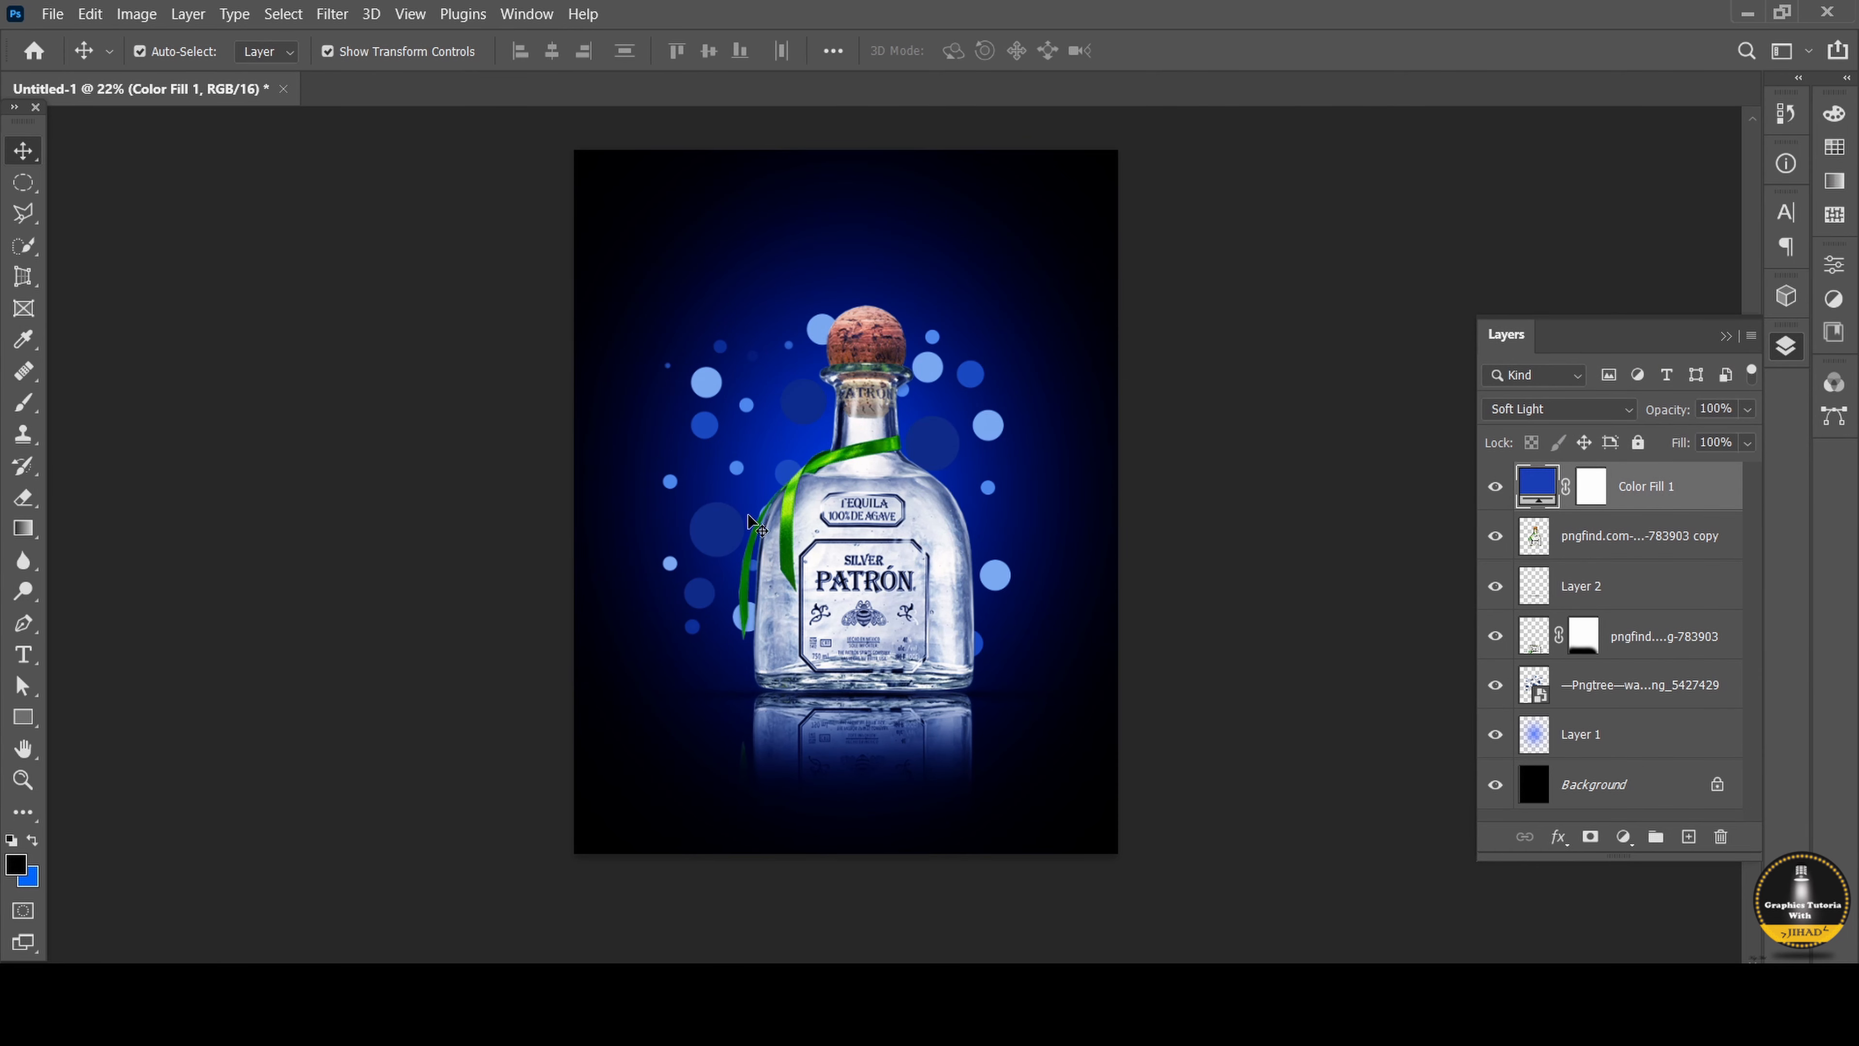
pyautogui.doubleClick(1538, 487)
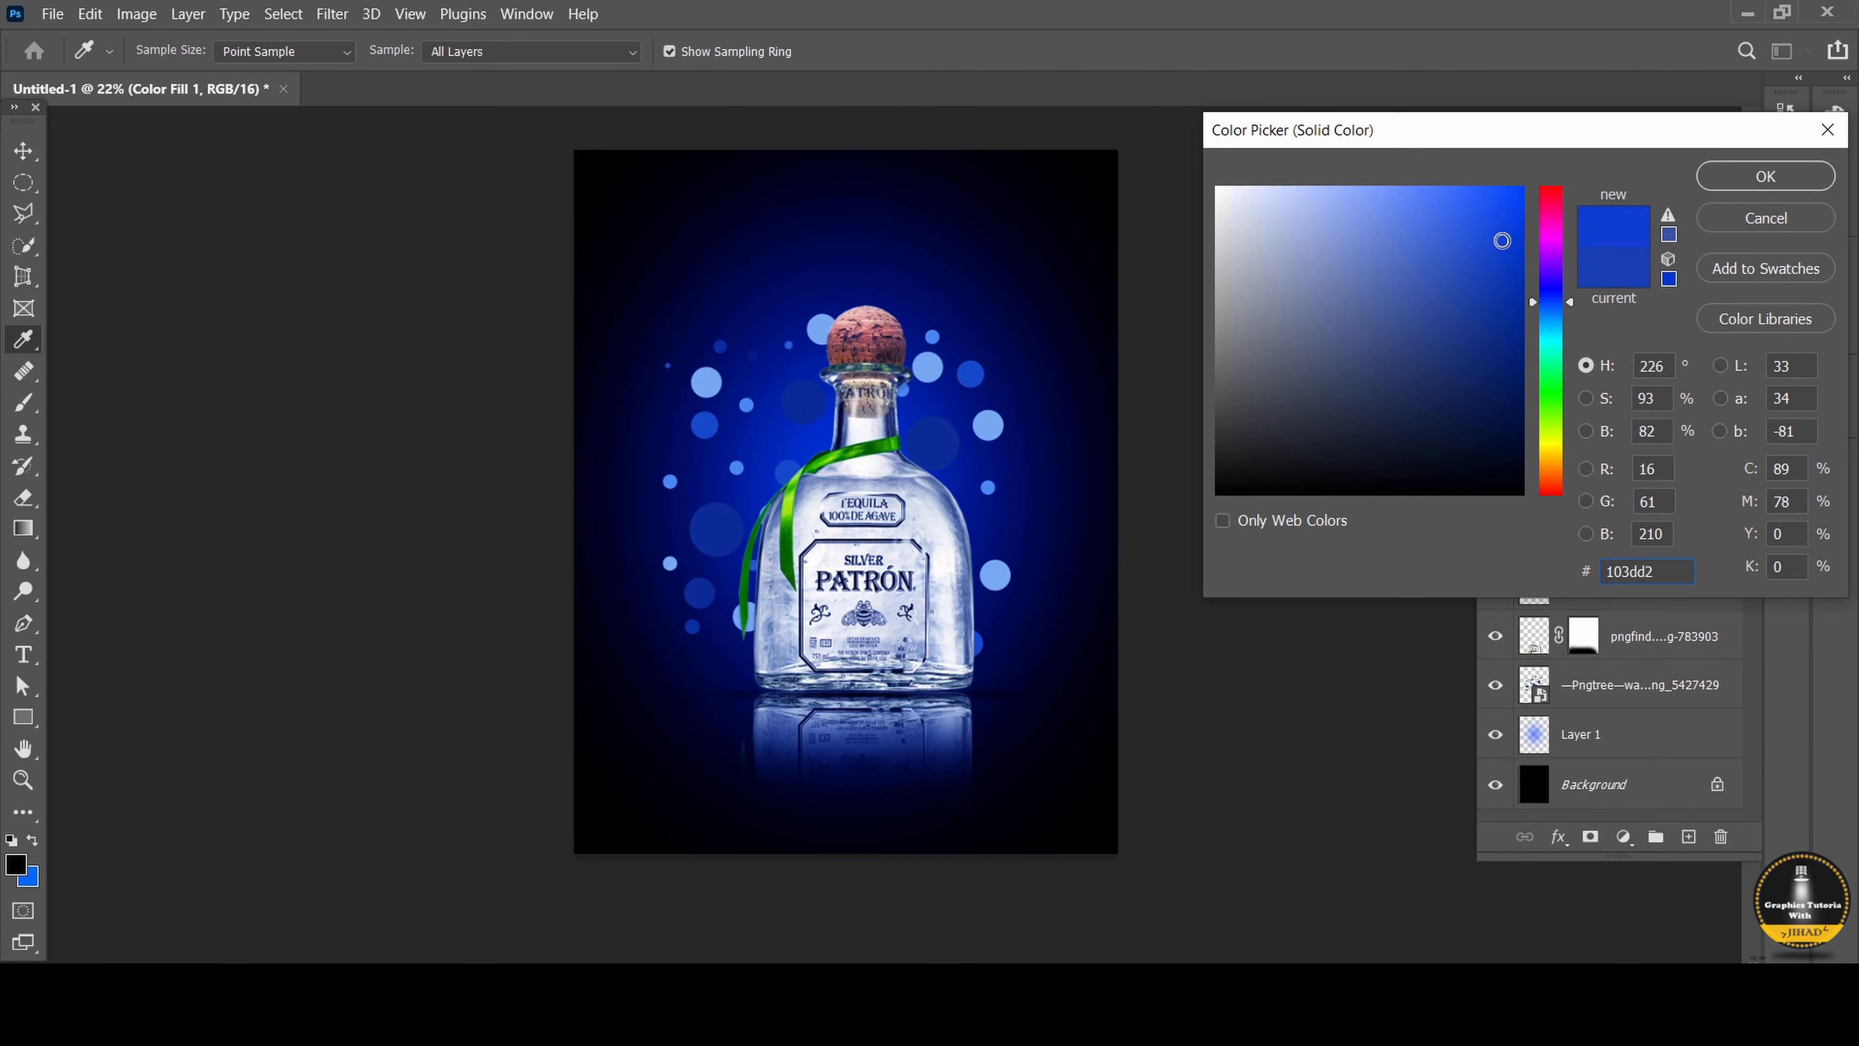
pyautogui.click(1735, 183)
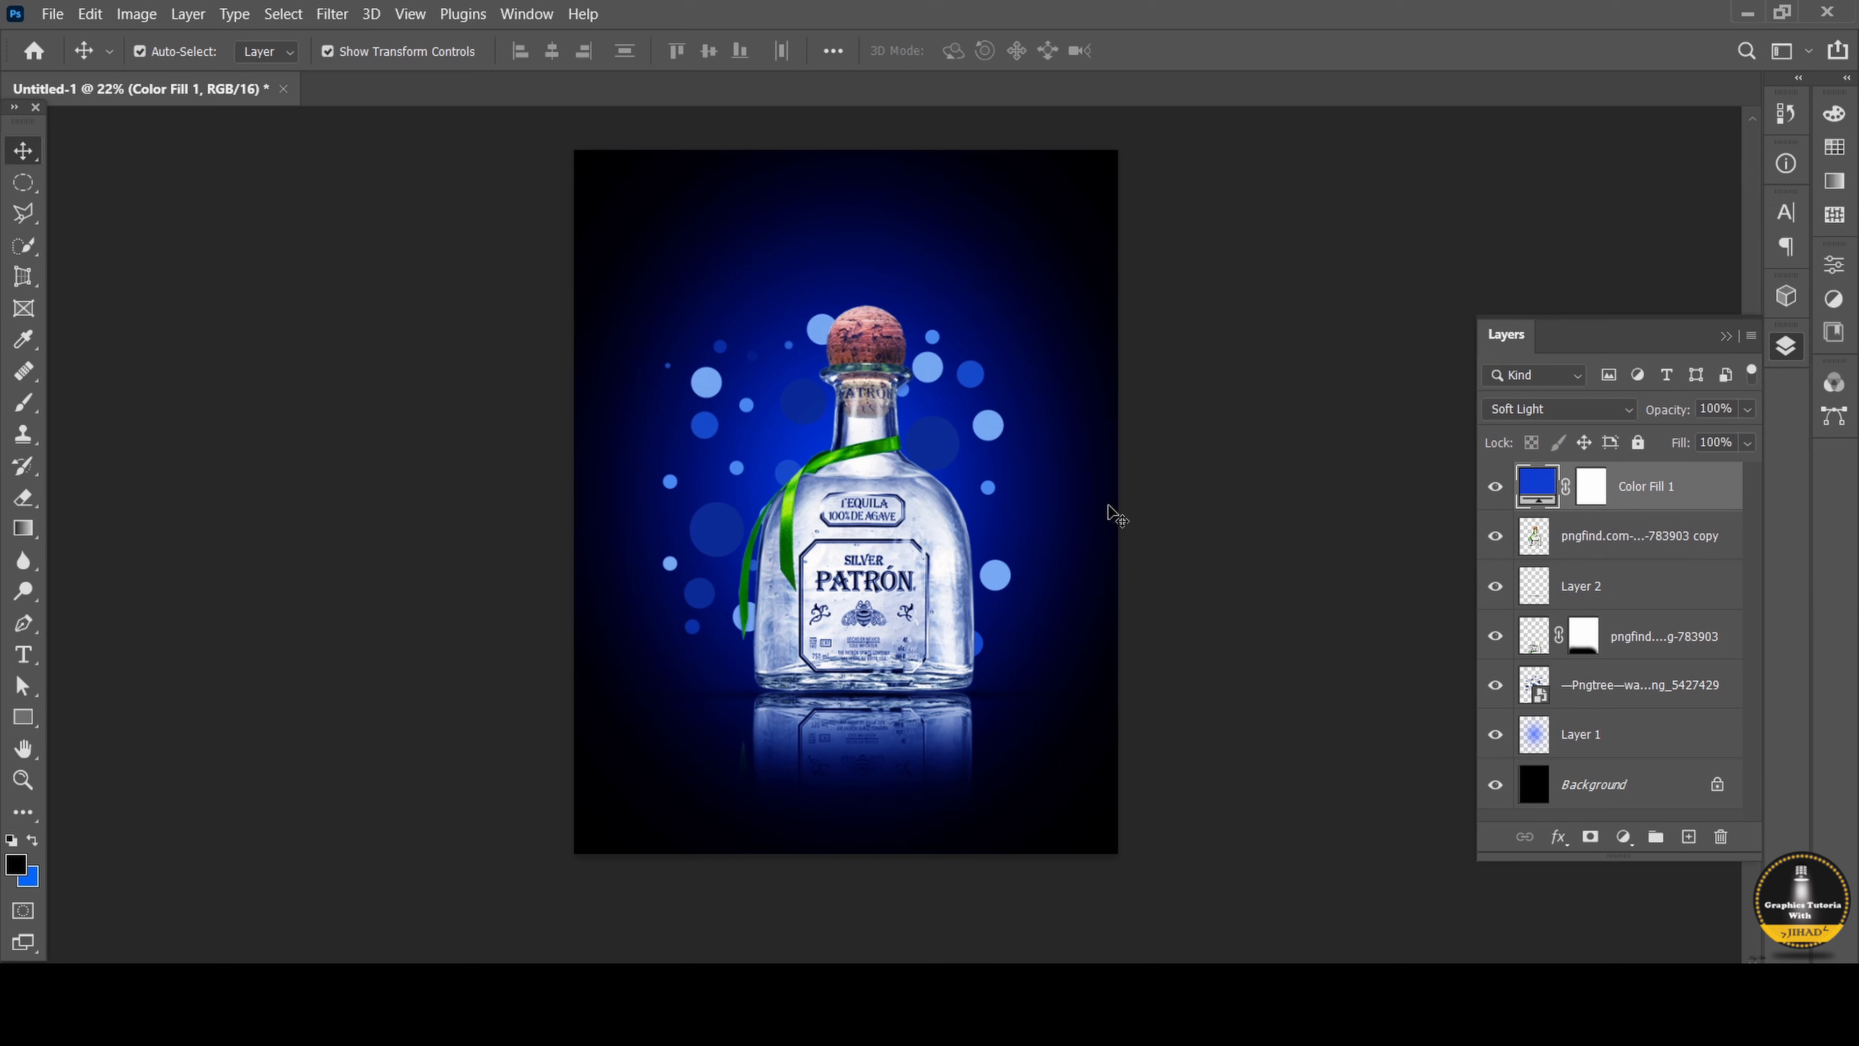
# Add a layer mask to the upright bottle layer and select the bottle's whole green ribbon with the Quick Selection tool.
pyautogui.click(1584, 553)
pyautogui.click(1589, 836)
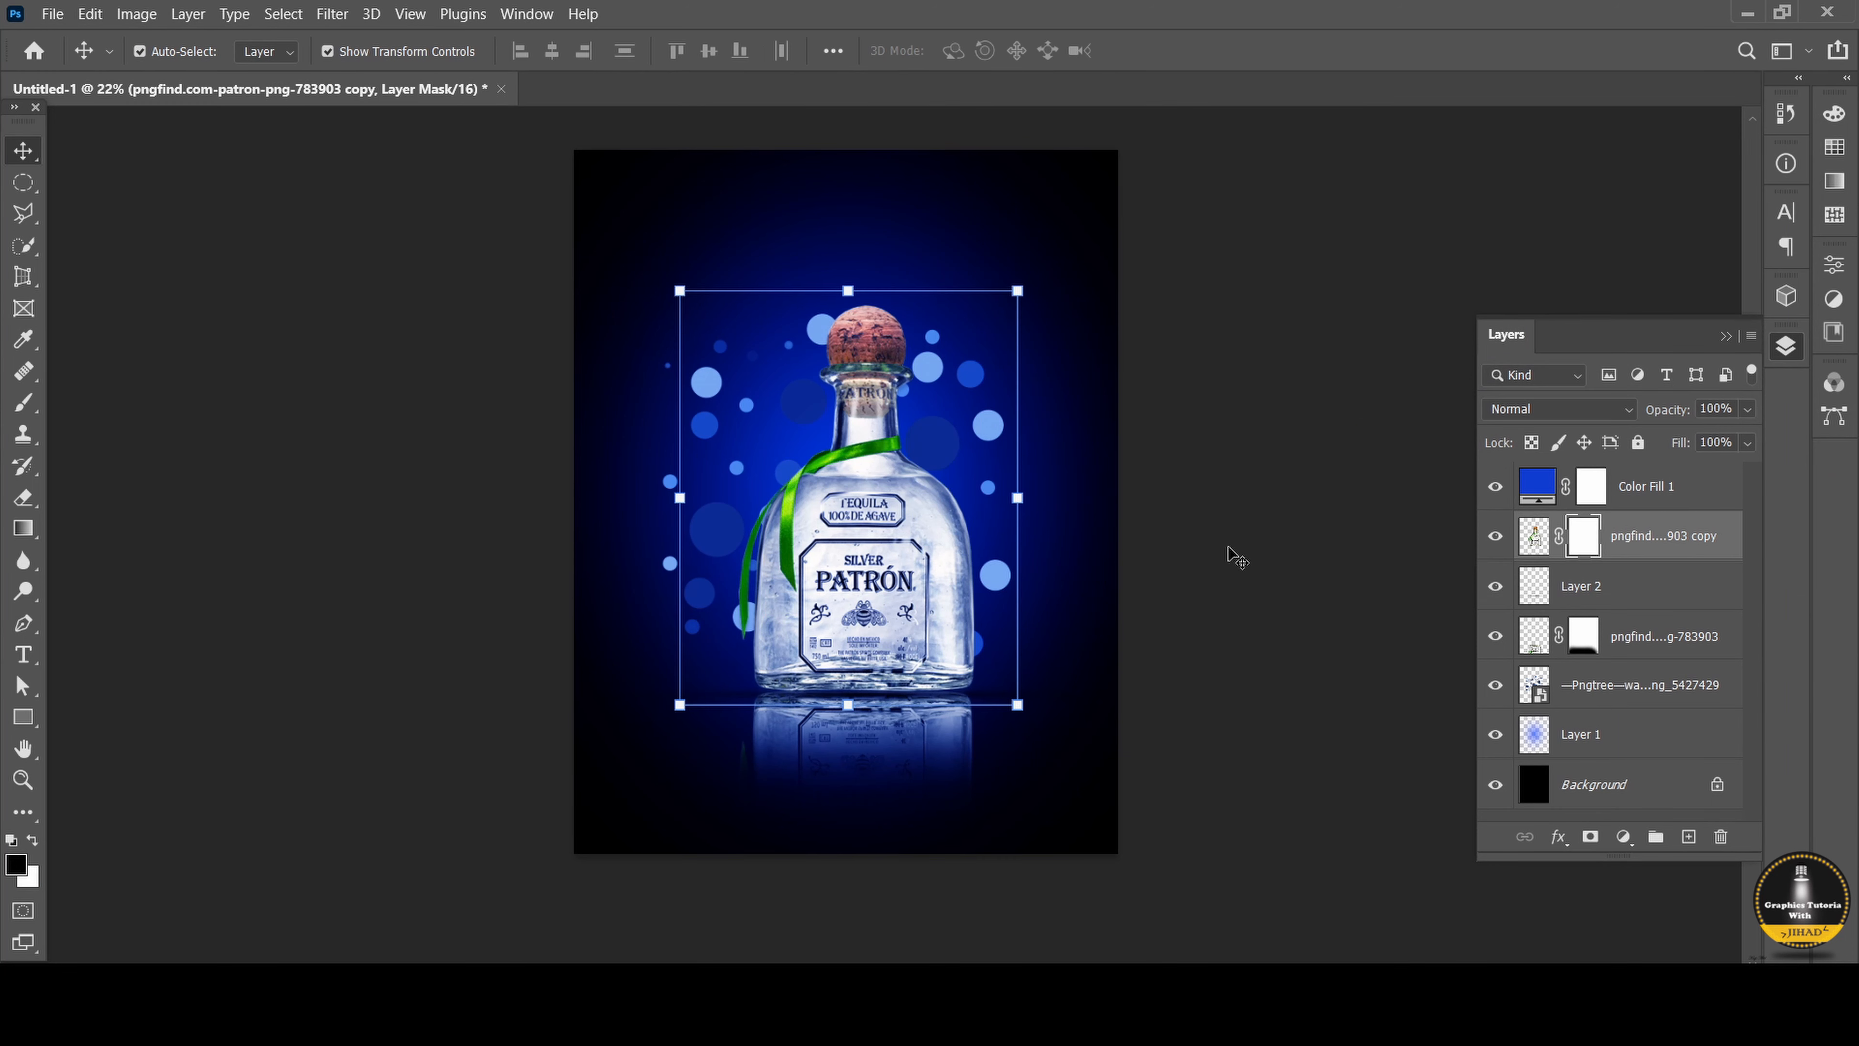
pyautogui.rightClick(23, 245)
pyautogui.click(117, 267)
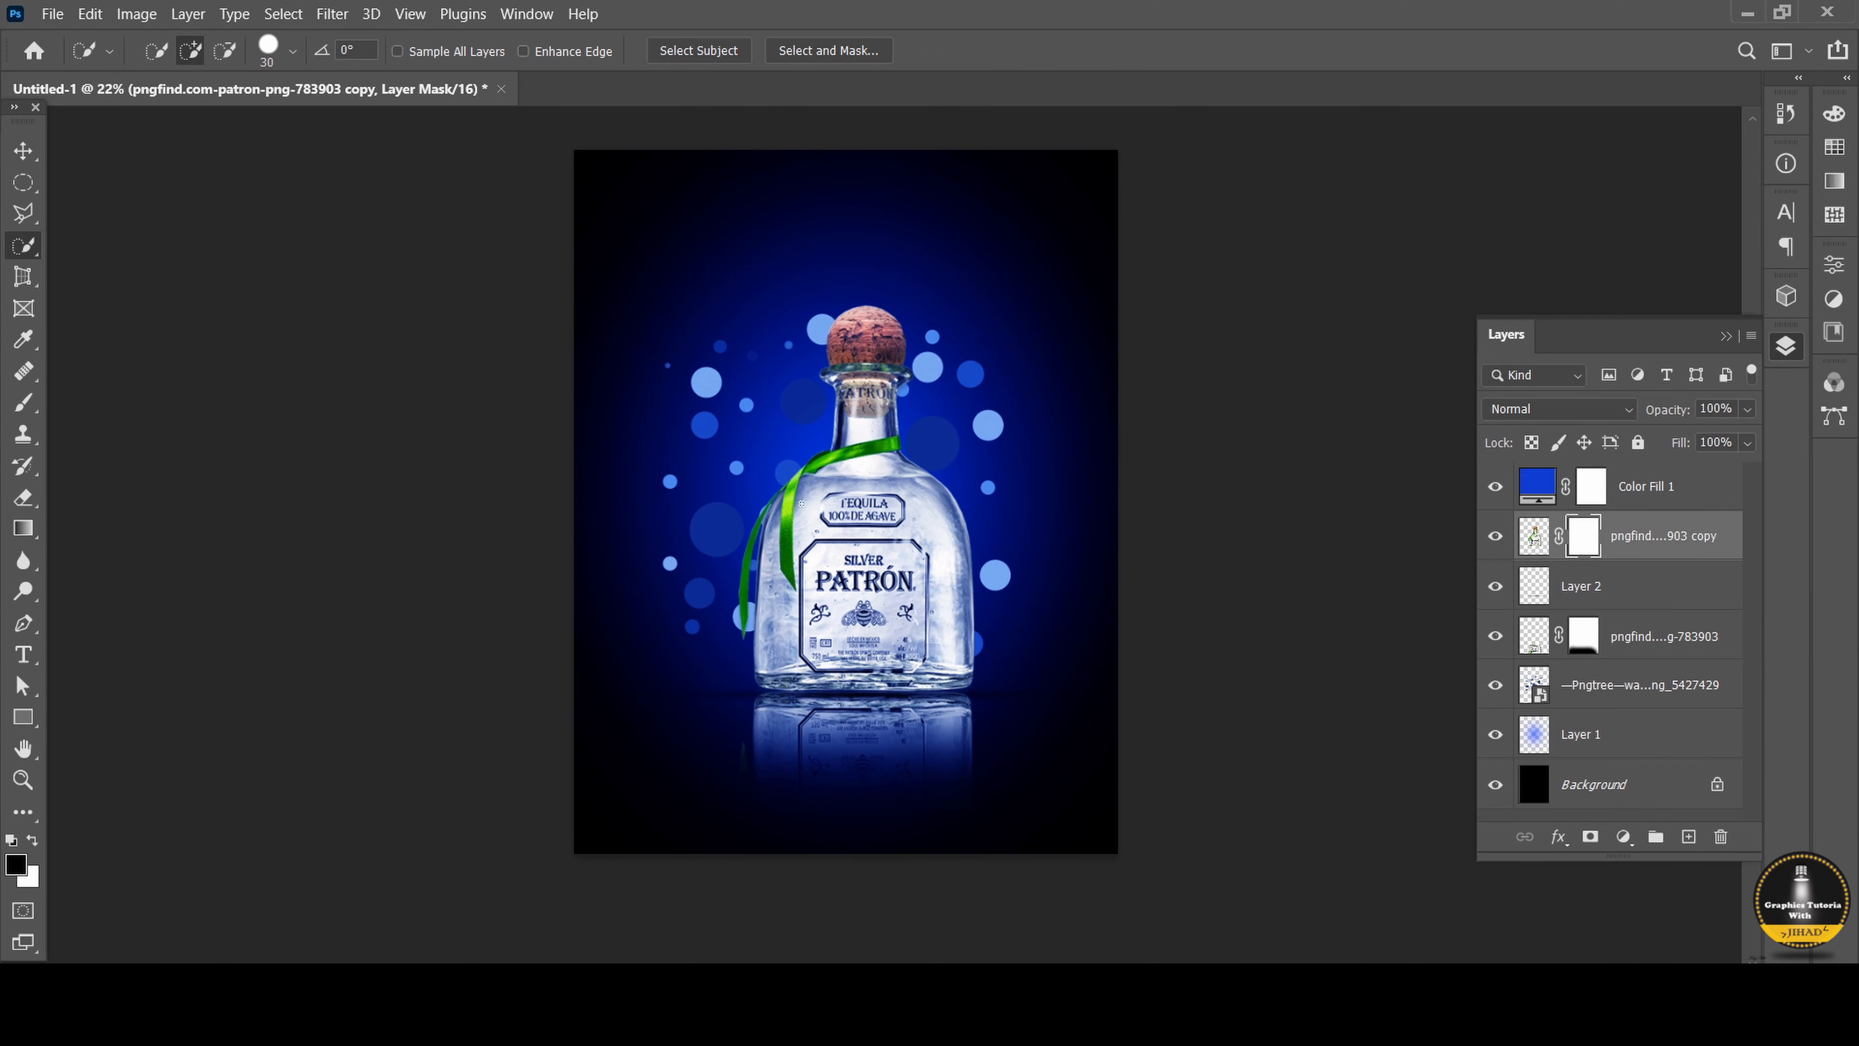
pyautogui.scroll(5, 787, 570)
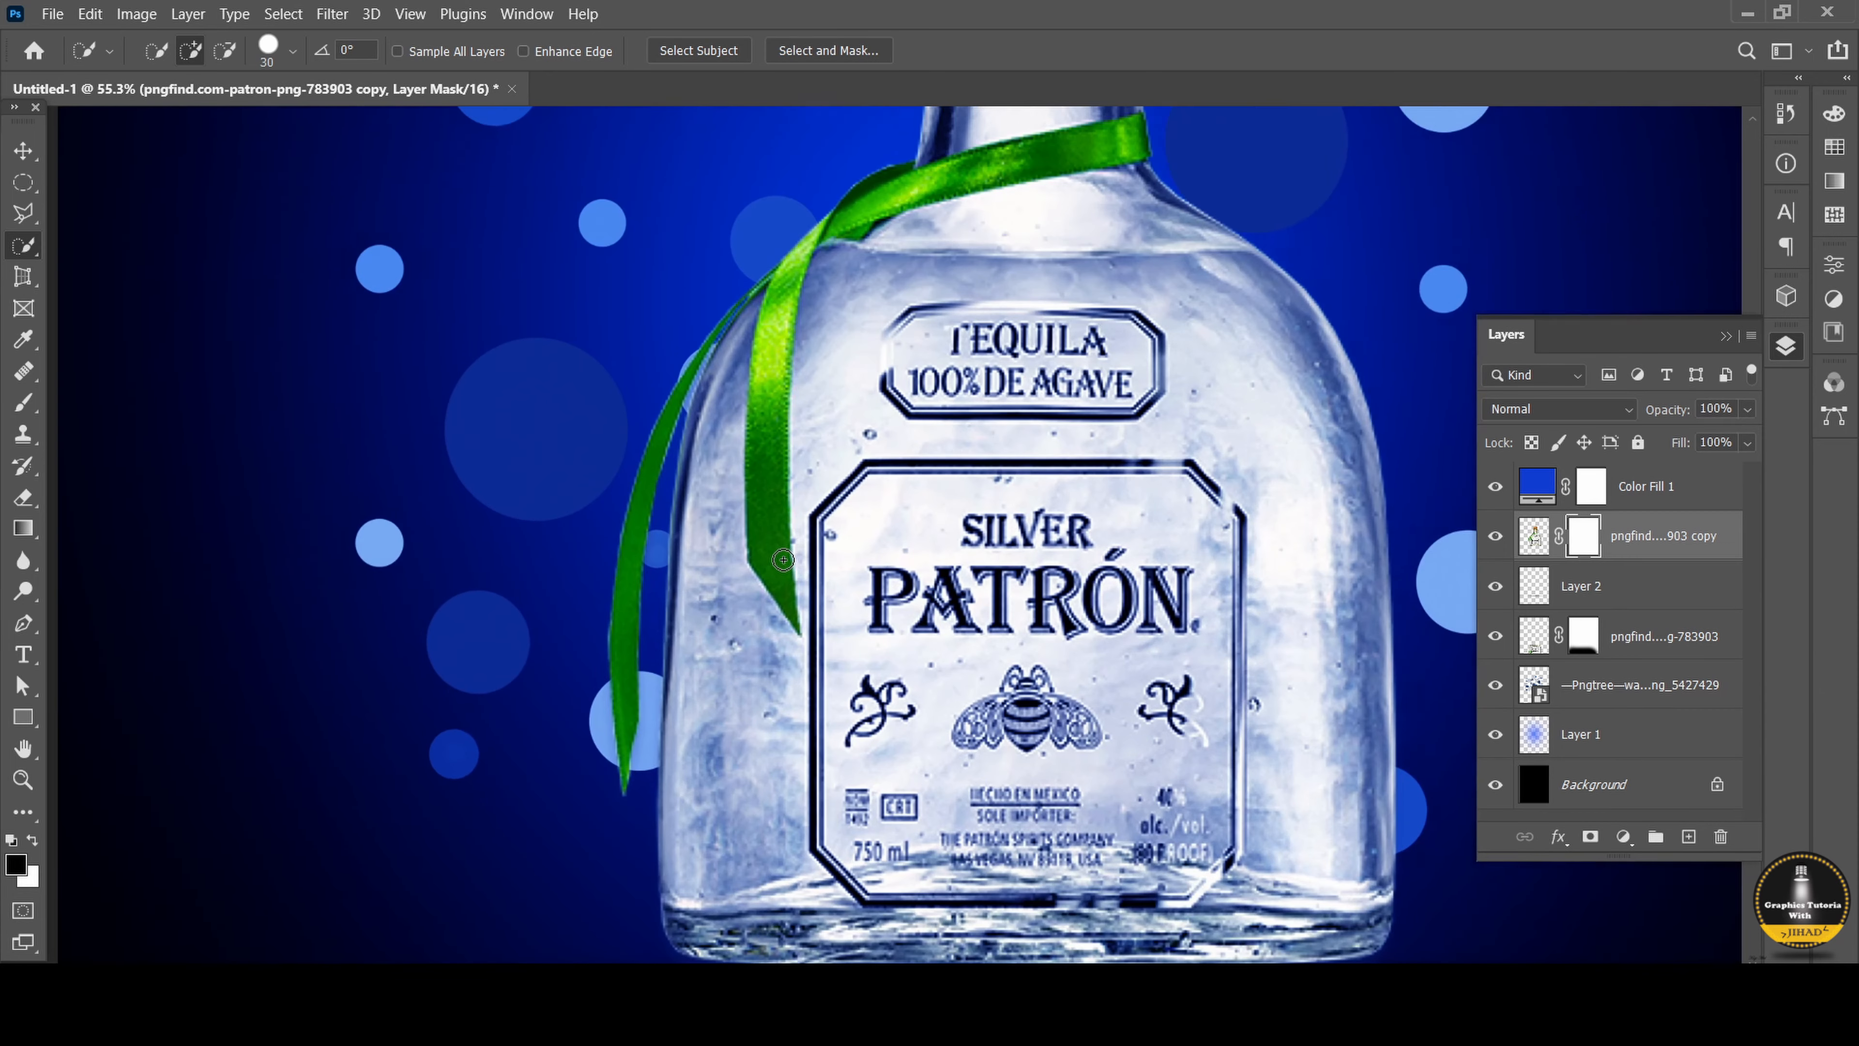
pyautogui.scroll(1, 773, 610)
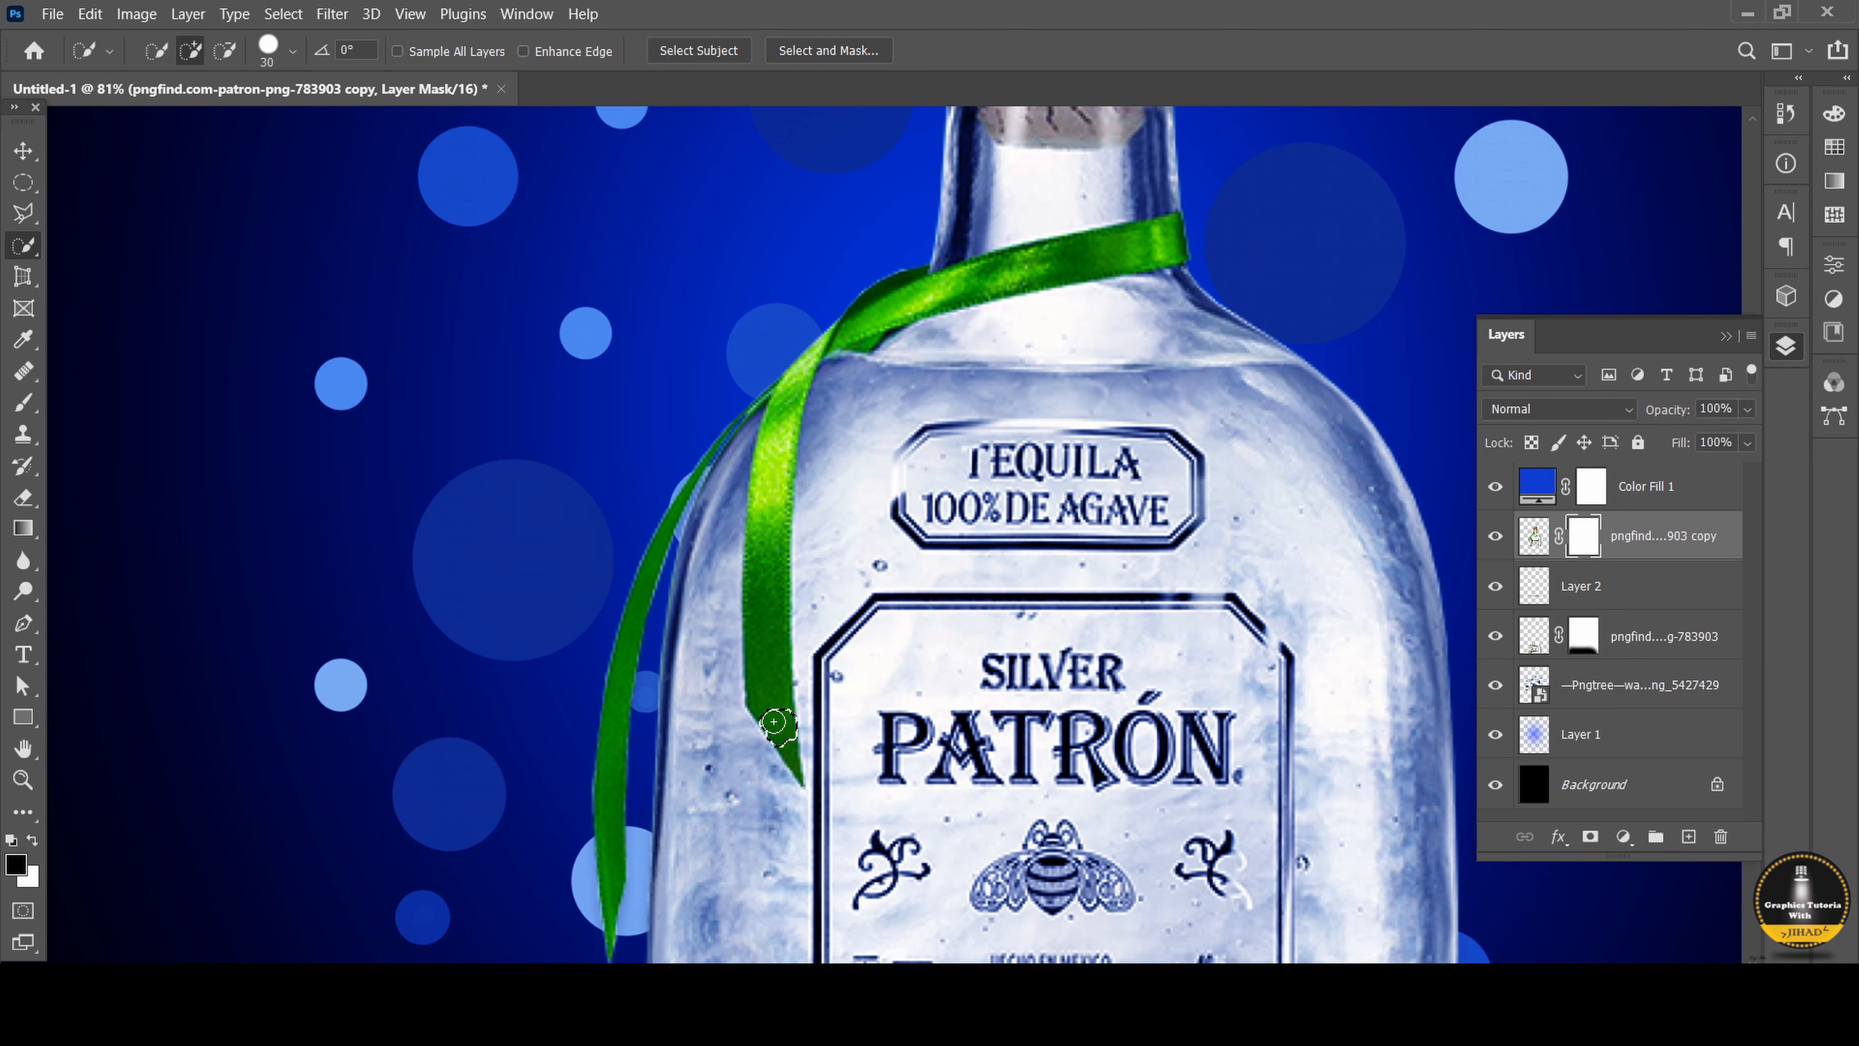
pyautogui.moveTo(773, 721)
pyautogui.mouseDown()
pyautogui.moveTo(776, 476)
pyautogui.moveTo(834, 337)
pyautogui.moveTo(958, 278)
pyautogui.moveTo(1062, 271)
pyautogui.mouseUp()
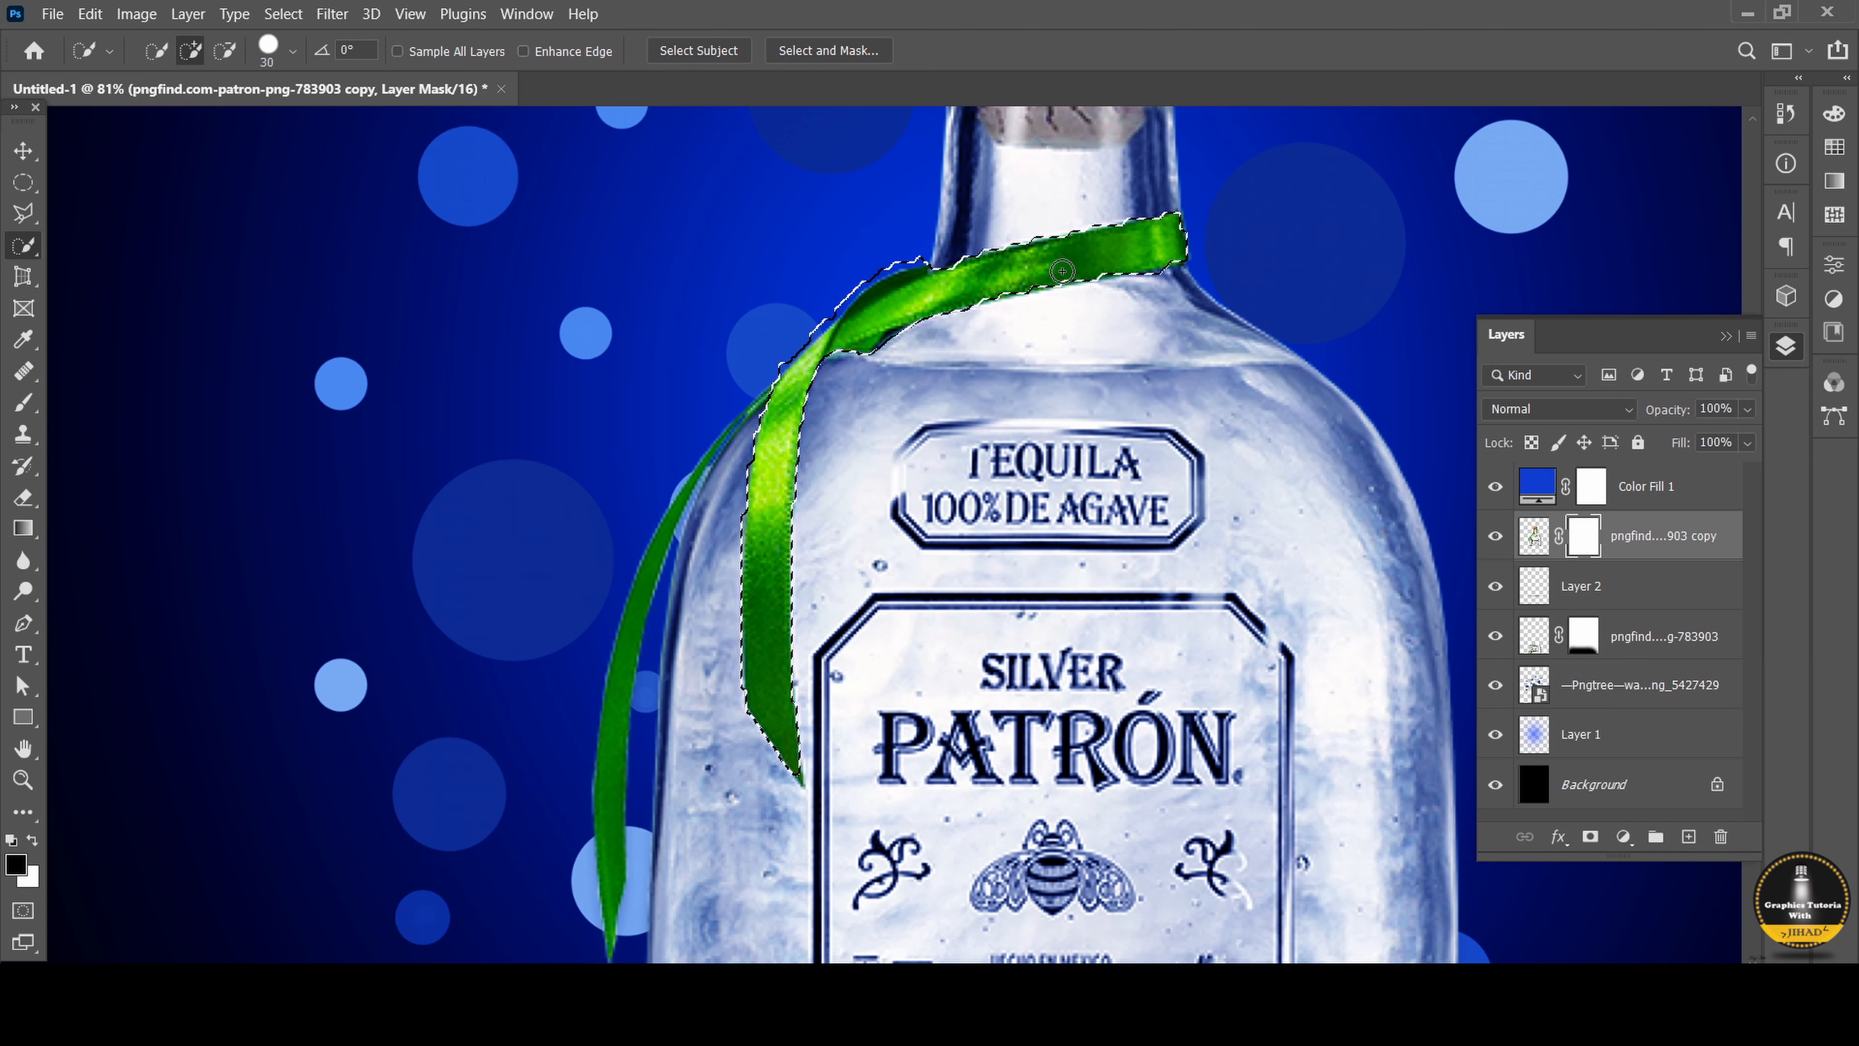
pyautogui.moveTo(616, 714); pyautogui.dragTo(608, 817)
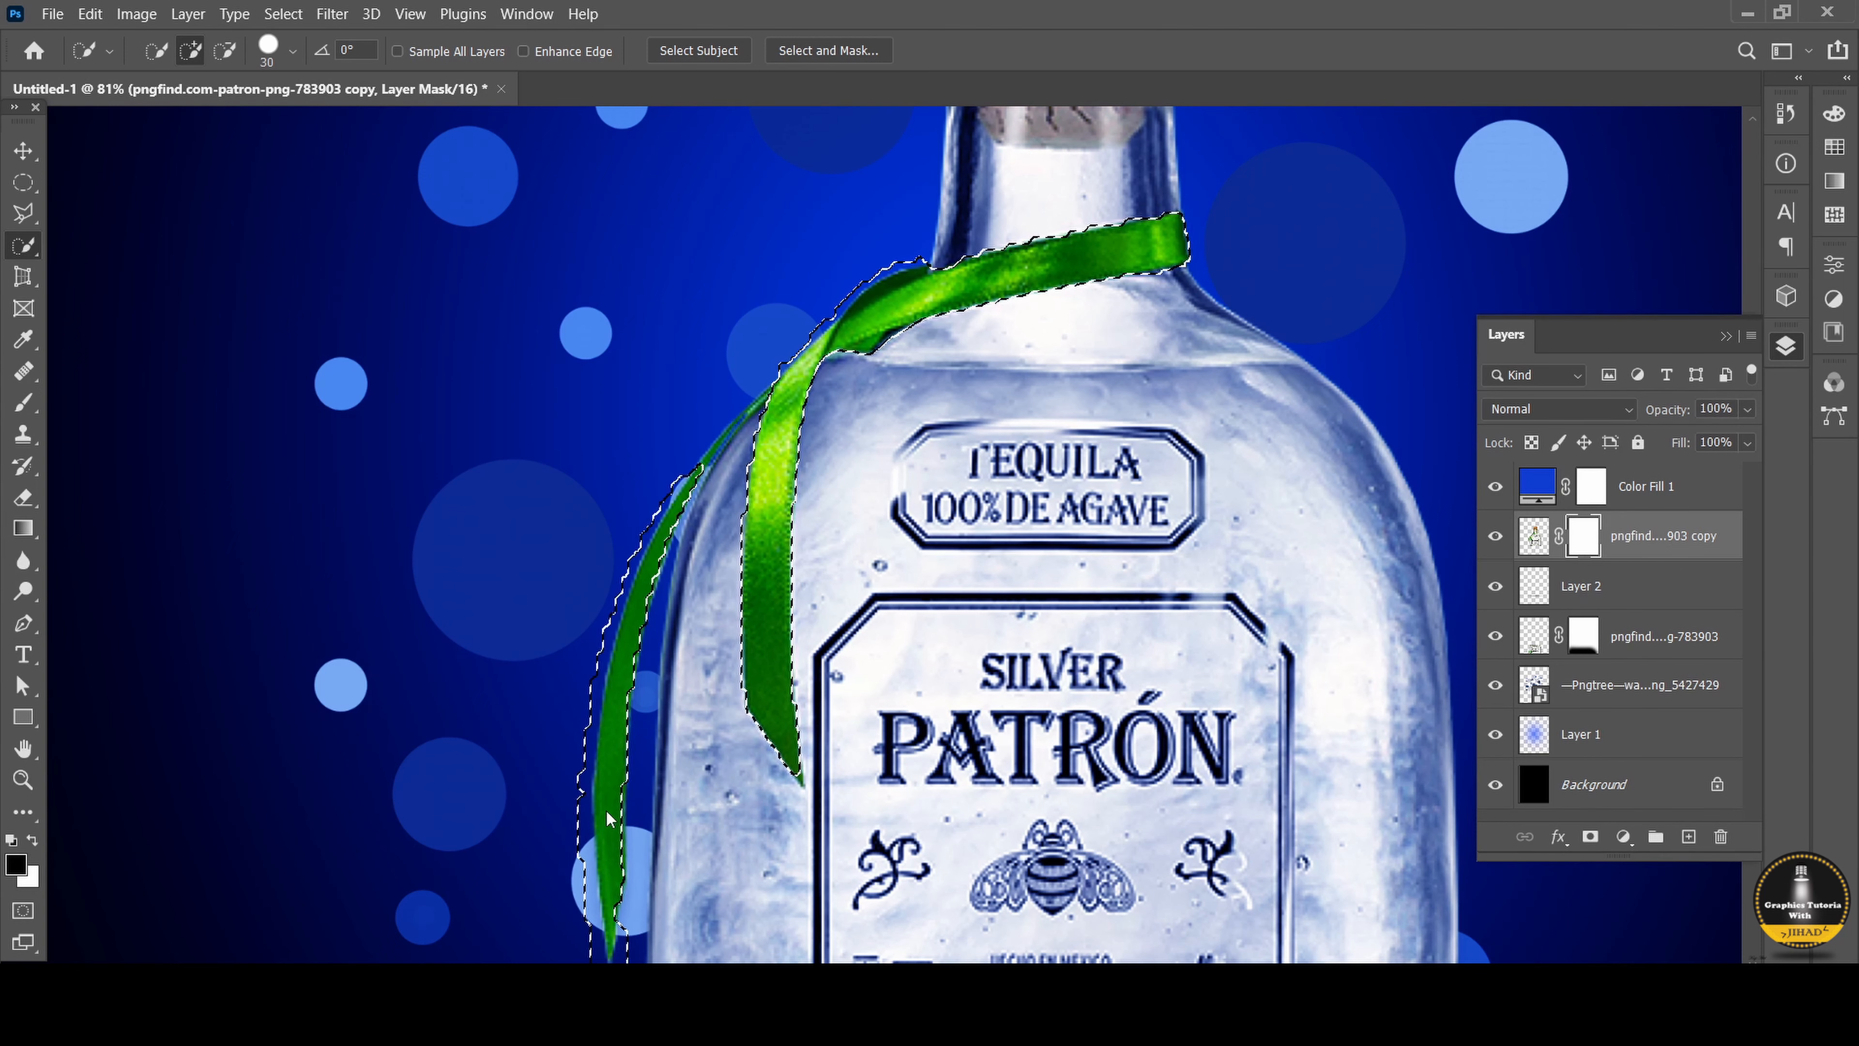
pyautogui.moveTo(704, 470); pyautogui.dragTo(758, 407)
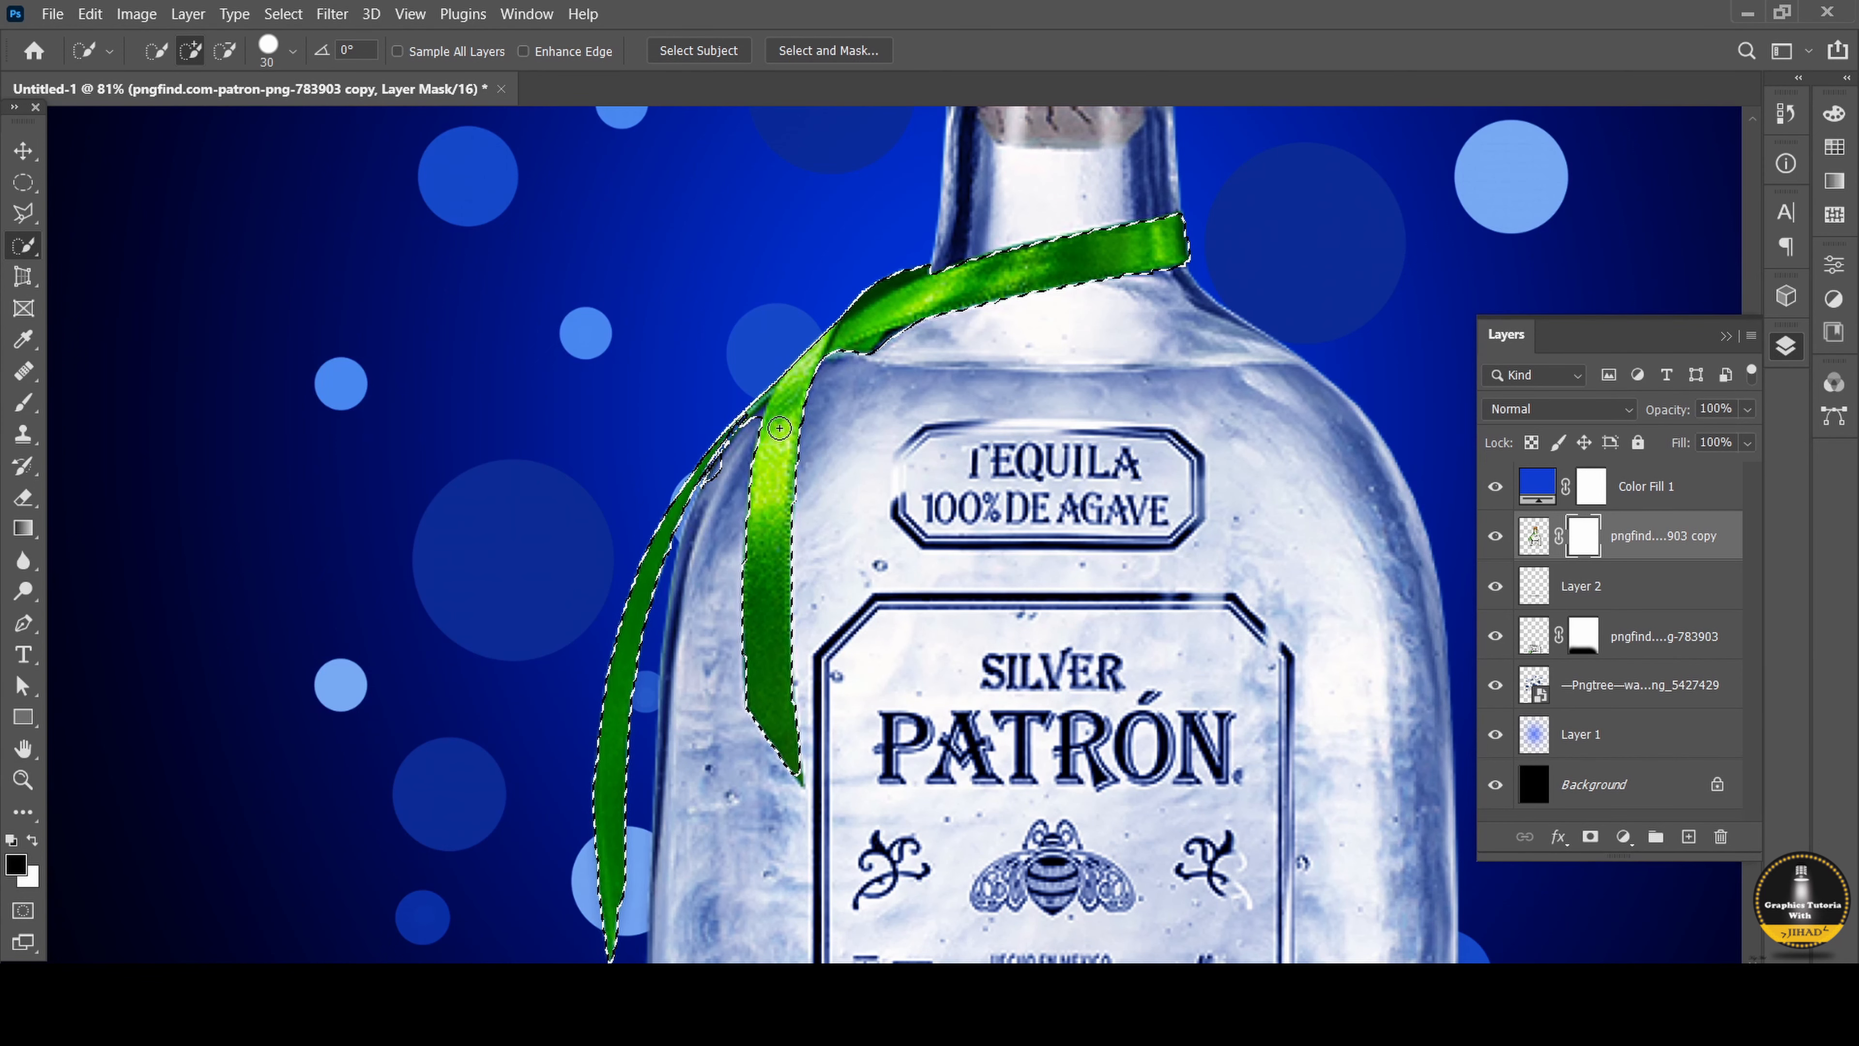
# Subtract the excess glass from the selection beside the thin outer ribbon strand, just below the ribbon's crossing, using the Lasso tool.
pyautogui.scroll(-2, 780, 427)
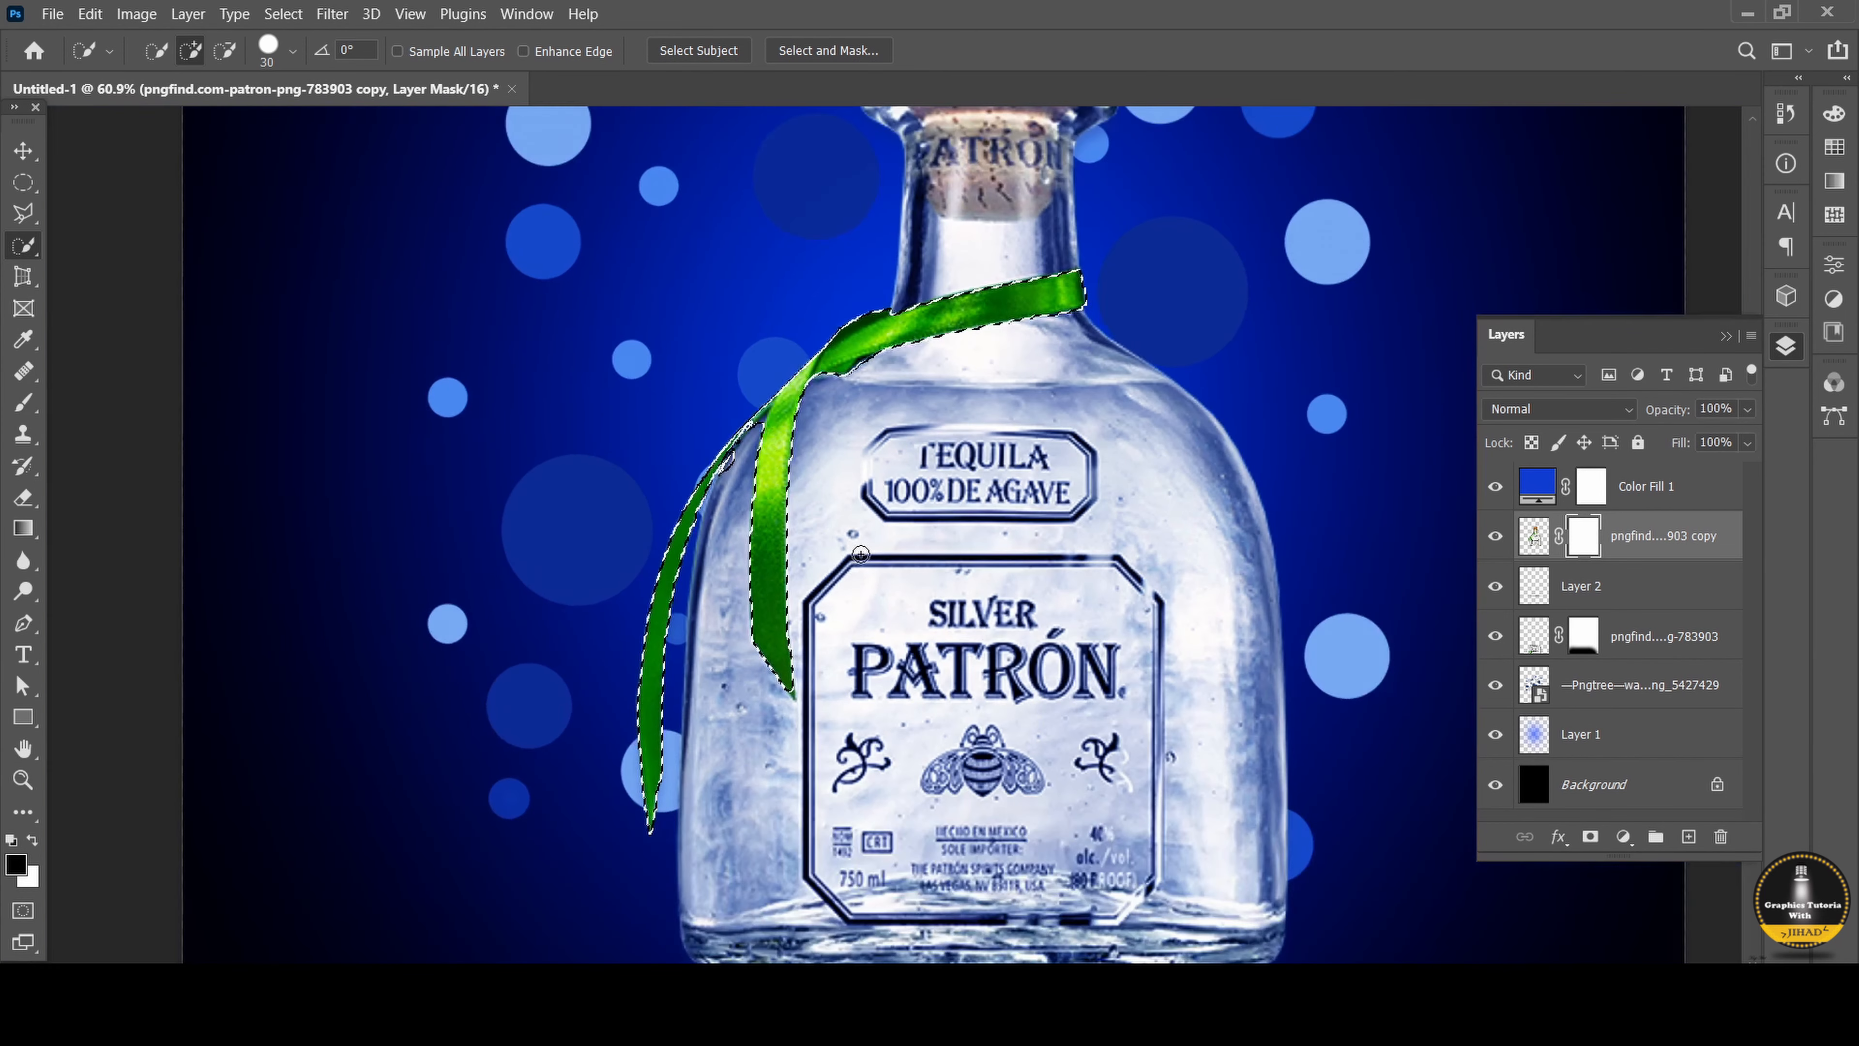
pyautogui.rightClick(24, 213)
pyautogui.click(110, 211)
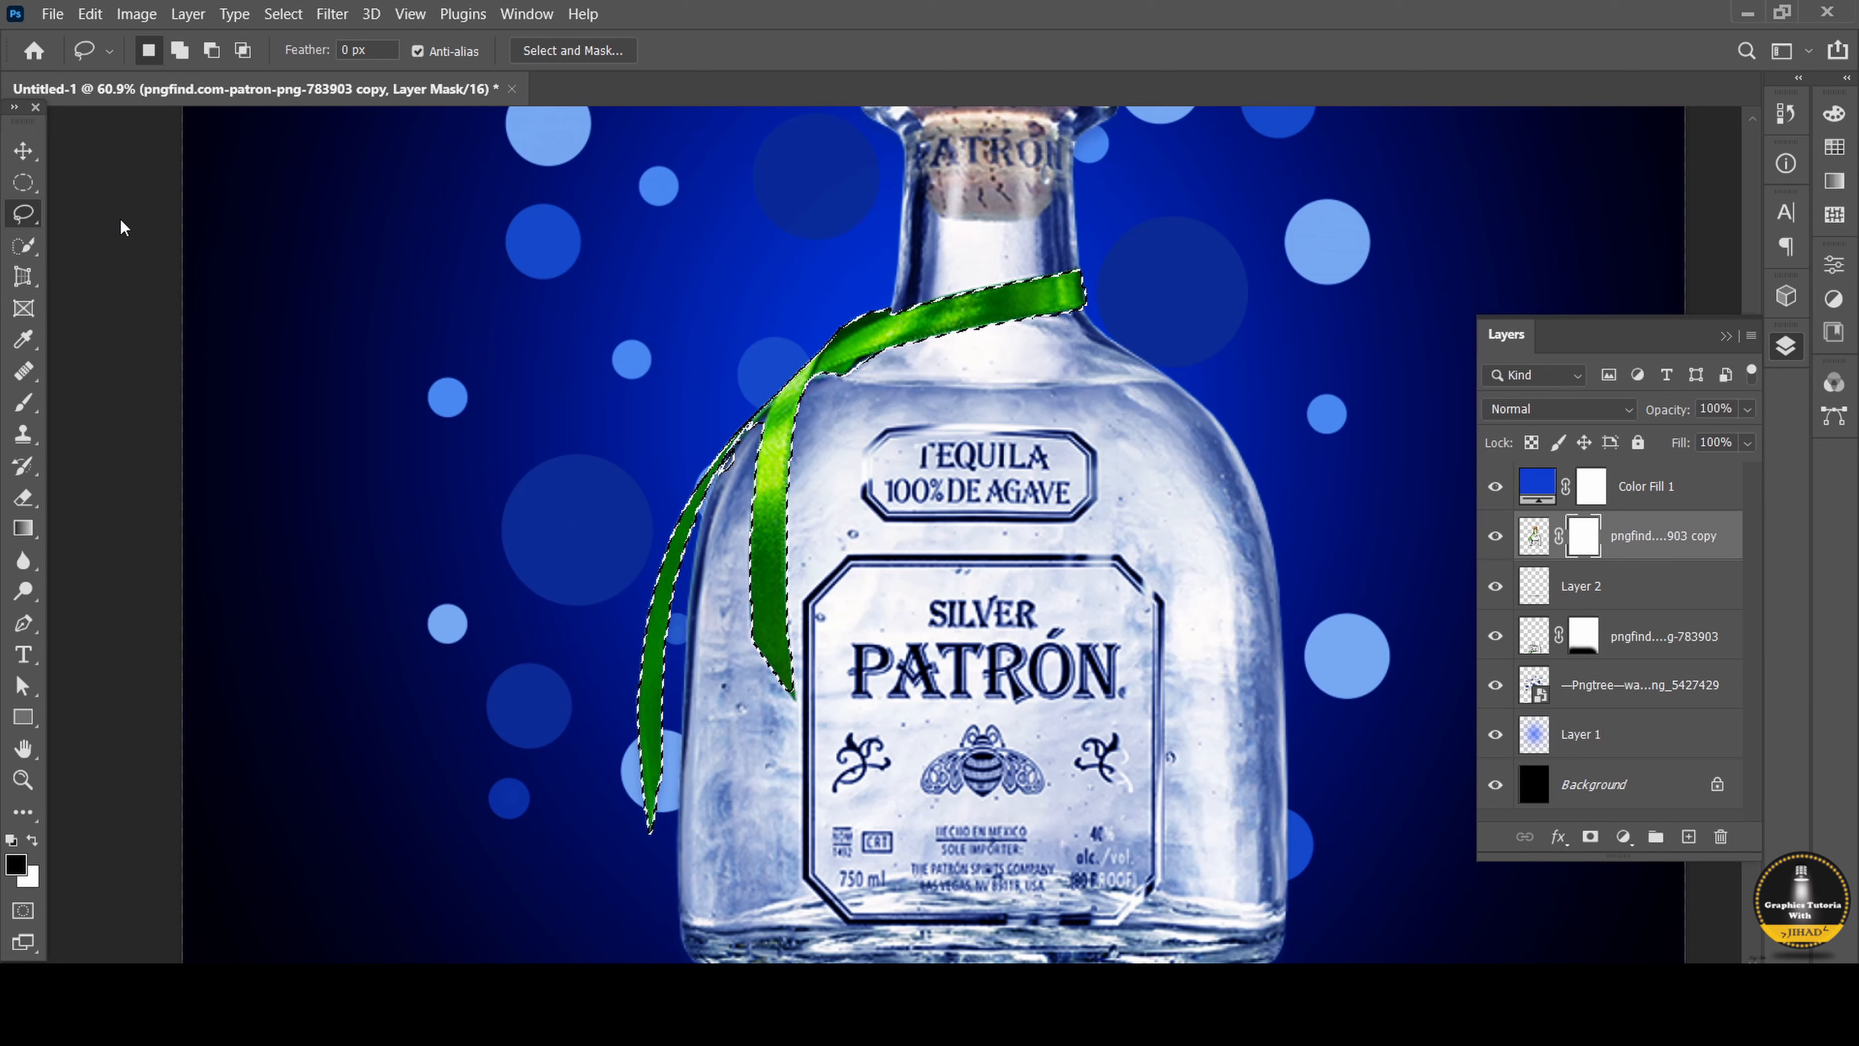
pyautogui.click(212, 53)
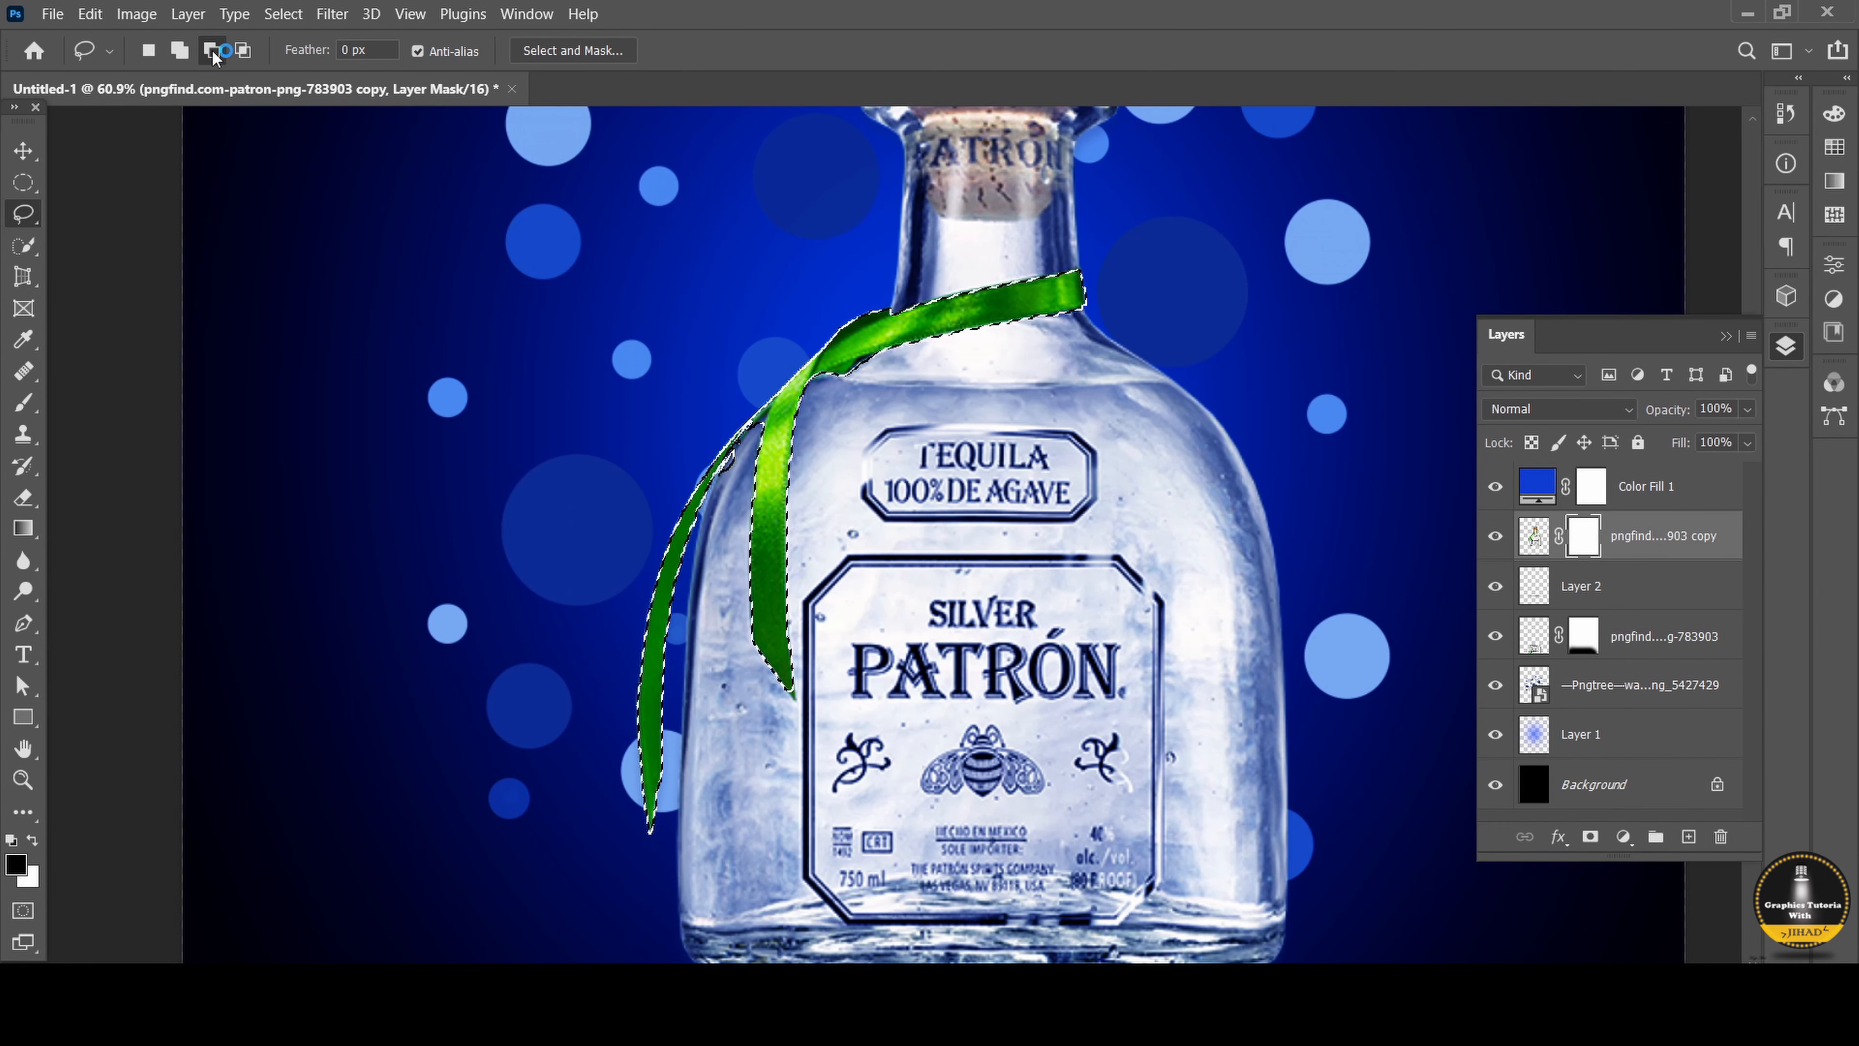
pyautogui.scroll(6, 681, 447)
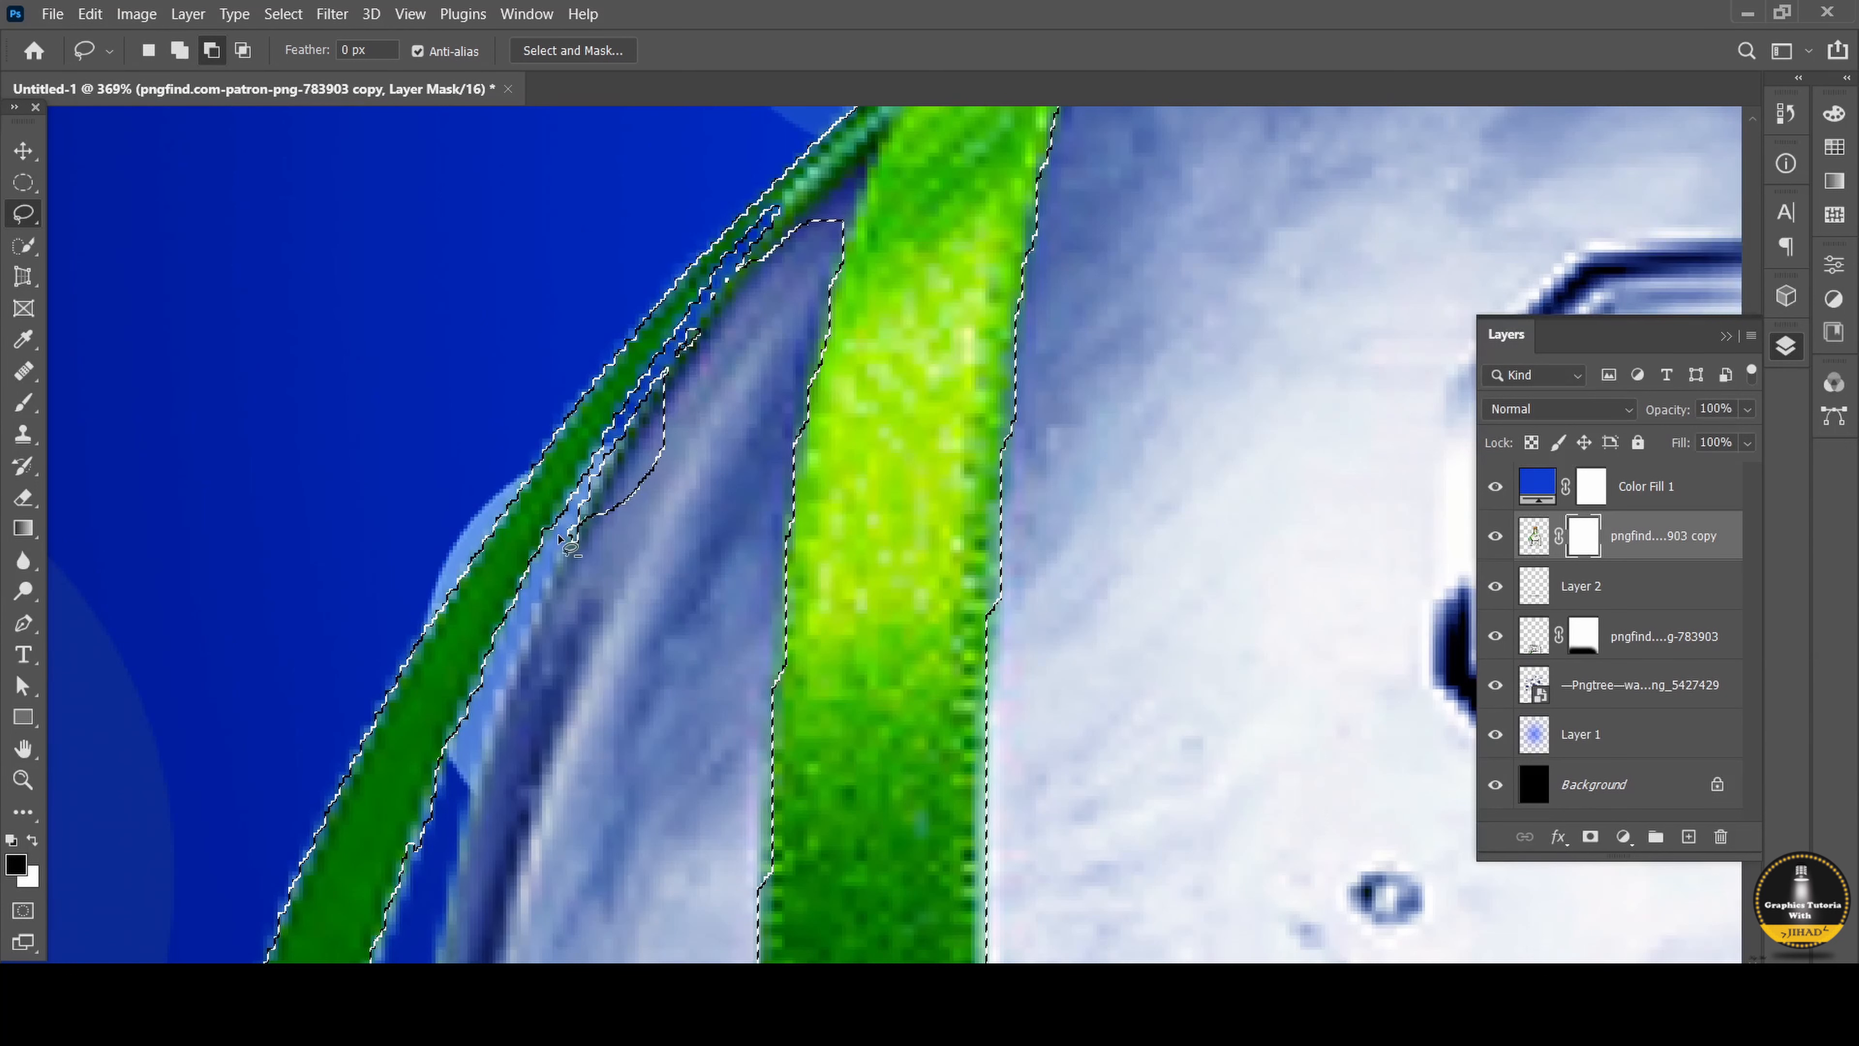
pyautogui.moveTo(567, 520)
pyautogui.mouseDown()
pyautogui.moveTo(599, 471)
pyautogui.moveTo(605, 546)
pyautogui.moveTo(560, 535)
pyautogui.moveTo(664, 419)
pyautogui.moveTo(596, 472)
pyautogui.mouseUp()
pyautogui.moveTo(827, 236)
pyautogui.mouseDown()
pyautogui.moveTo(848, 212)
pyautogui.moveTo(810, 229)
pyautogui.moveTo(834, 236)
pyautogui.moveTo(842, 199)
pyautogui.moveTo(841, 215)
pyautogui.mouseUp()
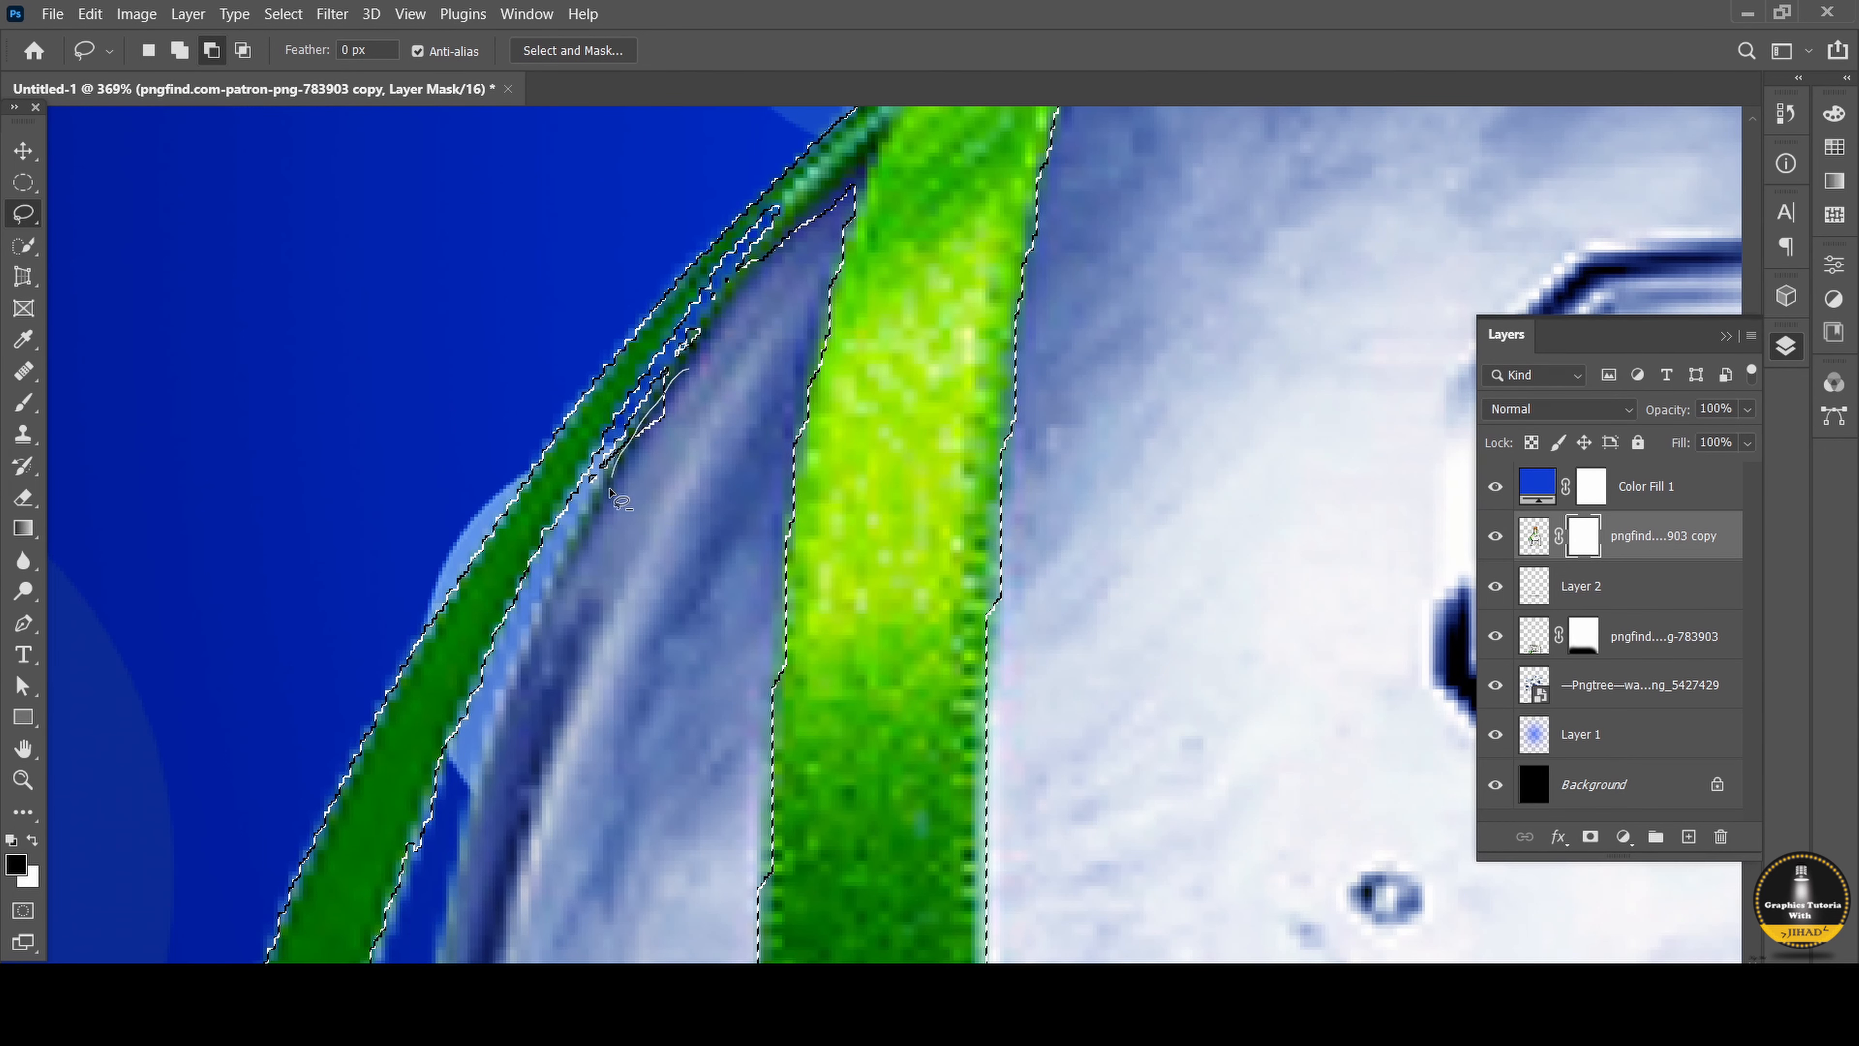
pyautogui.moveTo(686, 381); pyautogui.dragTo(692, 375)
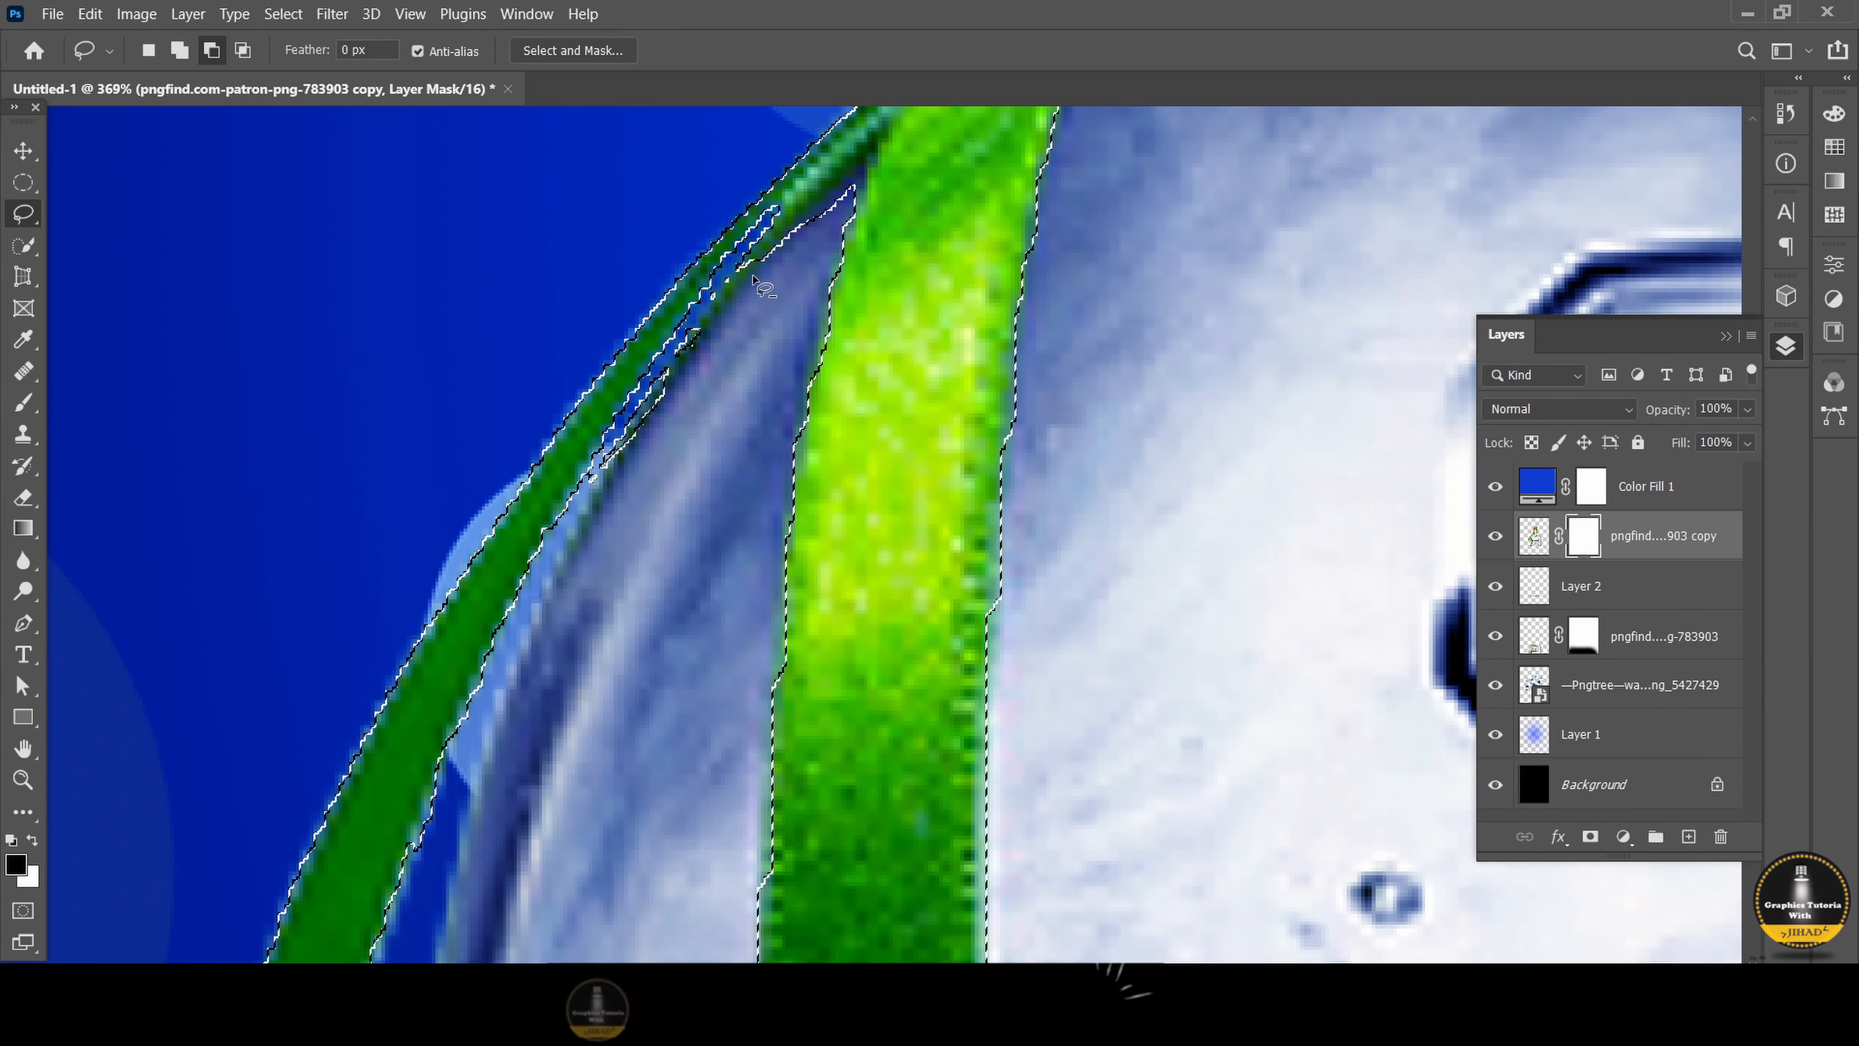
pyautogui.moveTo(753, 277)
pyautogui.mouseDown()
pyautogui.moveTo(689, 330)
pyautogui.moveTo(608, 461)
pyautogui.moveTo(622, 480)
pyautogui.moveTo(704, 377)
pyautogui.mouseUp()
pyautogui.moveTo(752, 281)
pyautogui.mouseDown()
pyautogui.moveTo(710, 299)
pyautogui.moveTo(765, 273)
pyautogui.mouseUp()
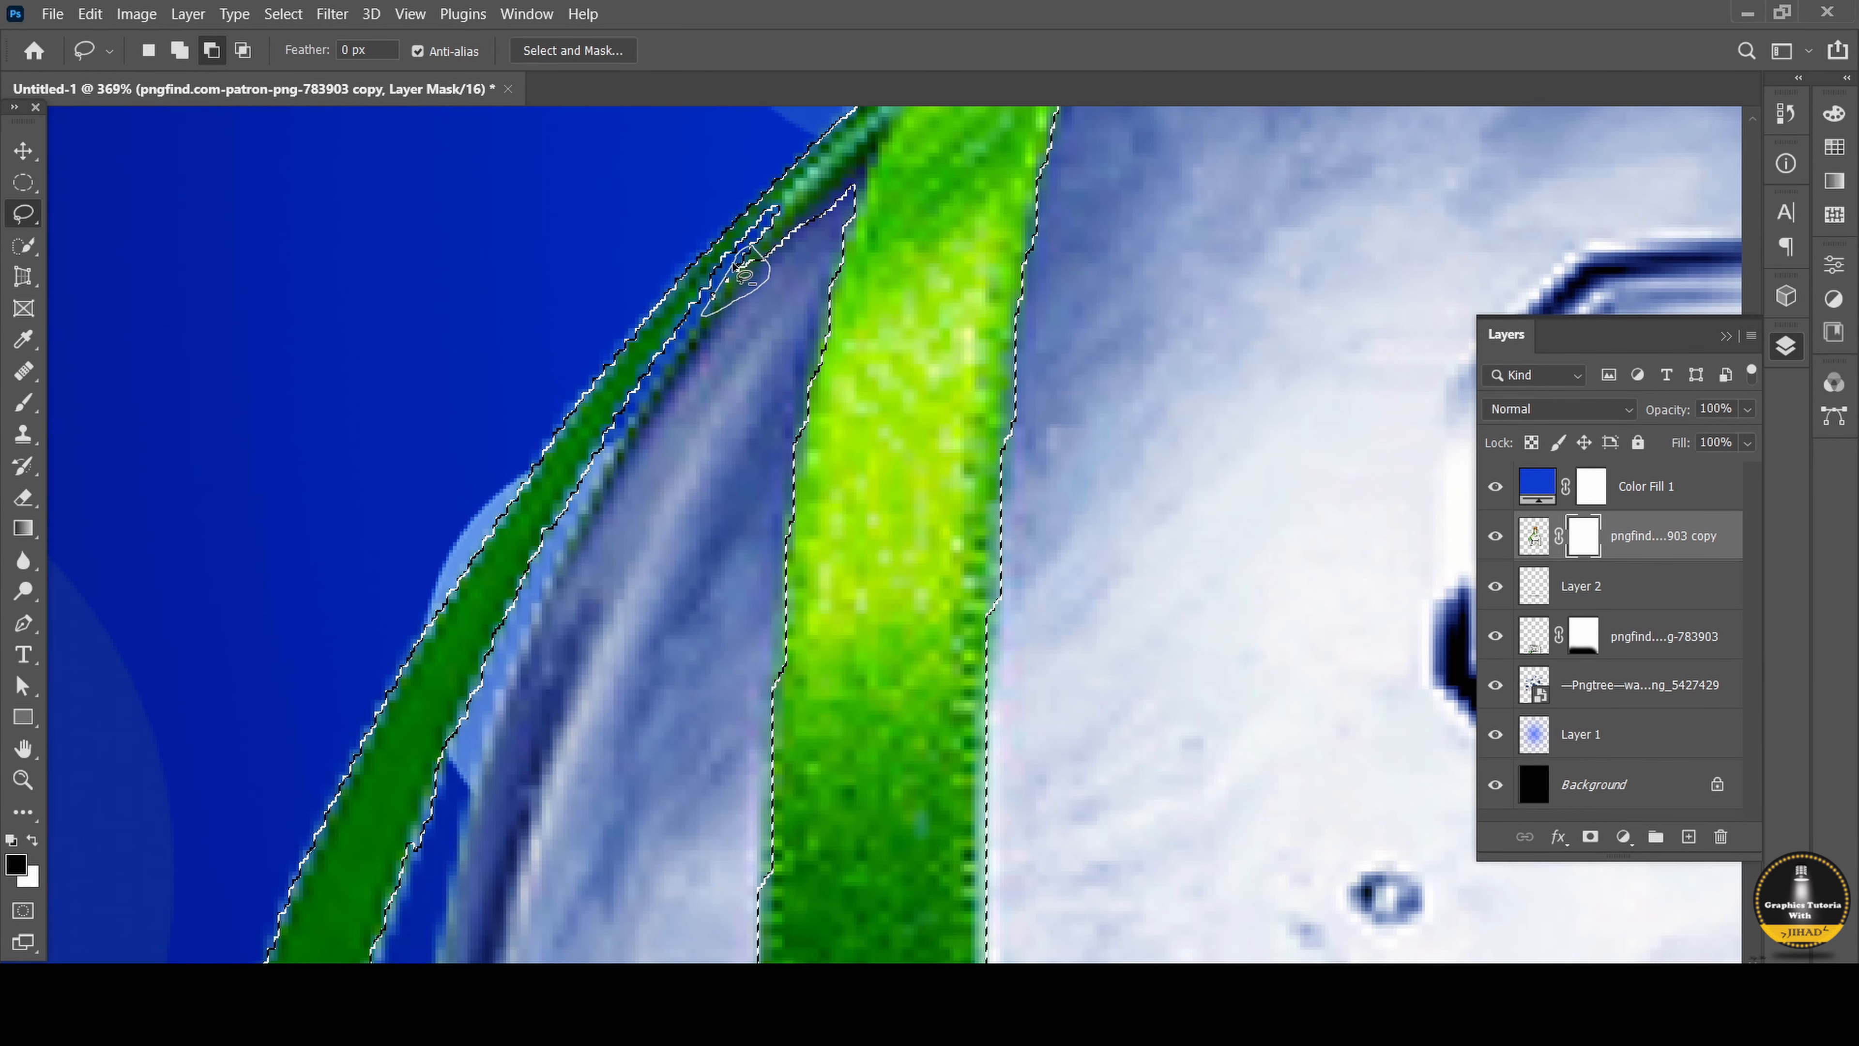
# Trim the selection along the dark fold beneath the ribbon's crossing so it follows the ribbon's edge.
pyautogui.scroll(-2, 758, 301)
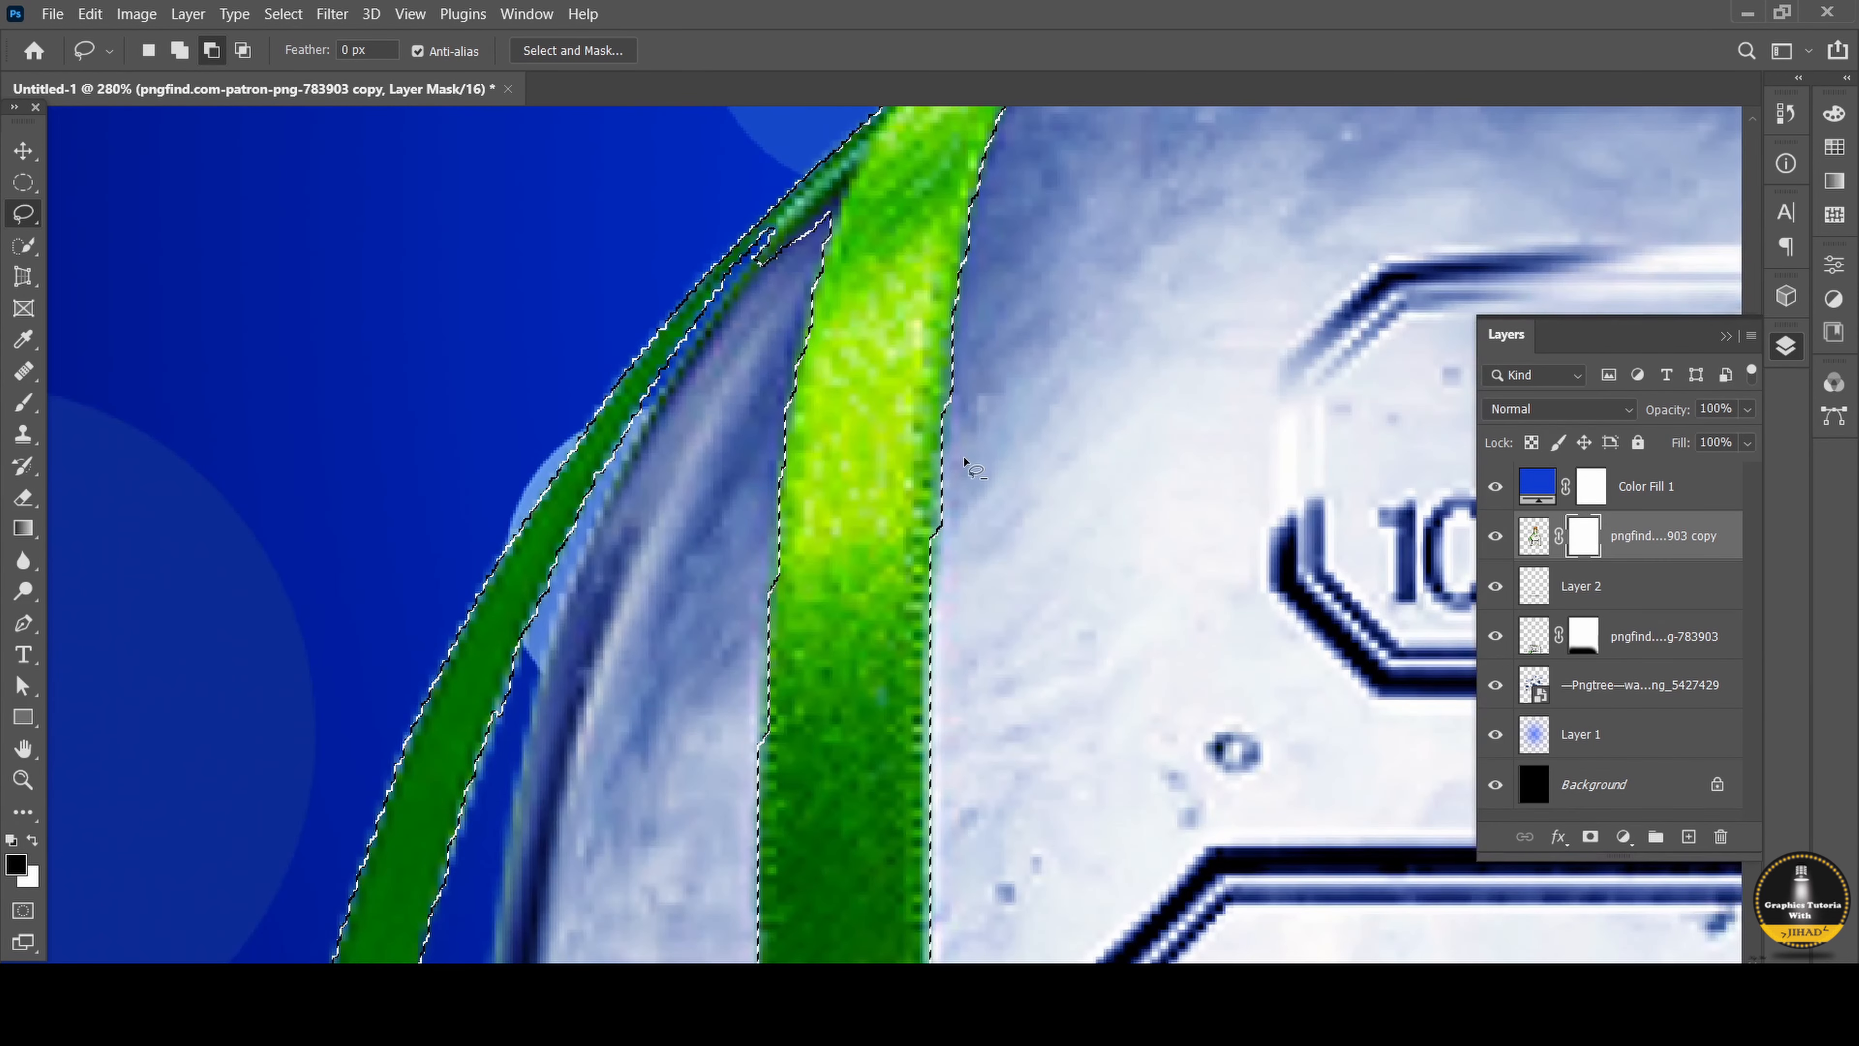
pyautogui.scroll(-3, 959, 459)
pyautogui.scroll(-2, 958, 459)
pyautogui.scroll(6, 957, 460)
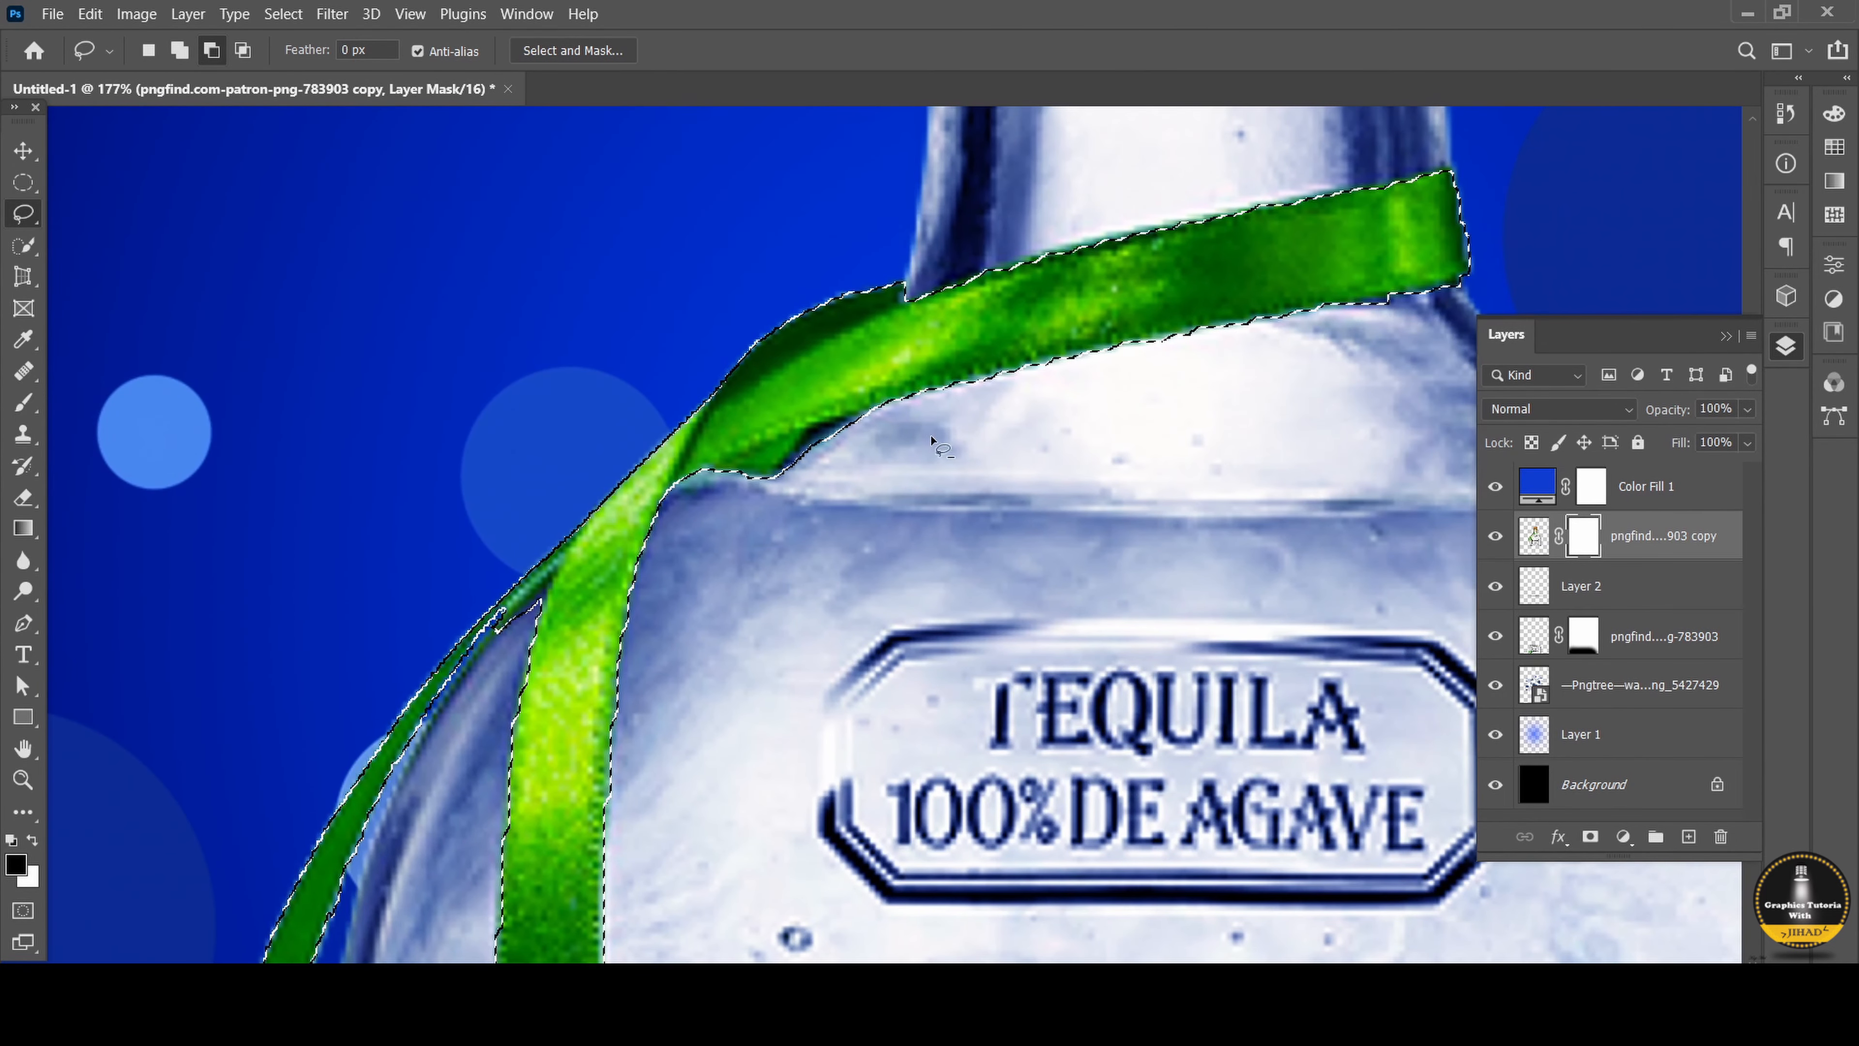
pyautogui.scroll(4, 838, 428)
pyautogui.moveTo(915, 390); pyautogui.dragTo(831, 430)
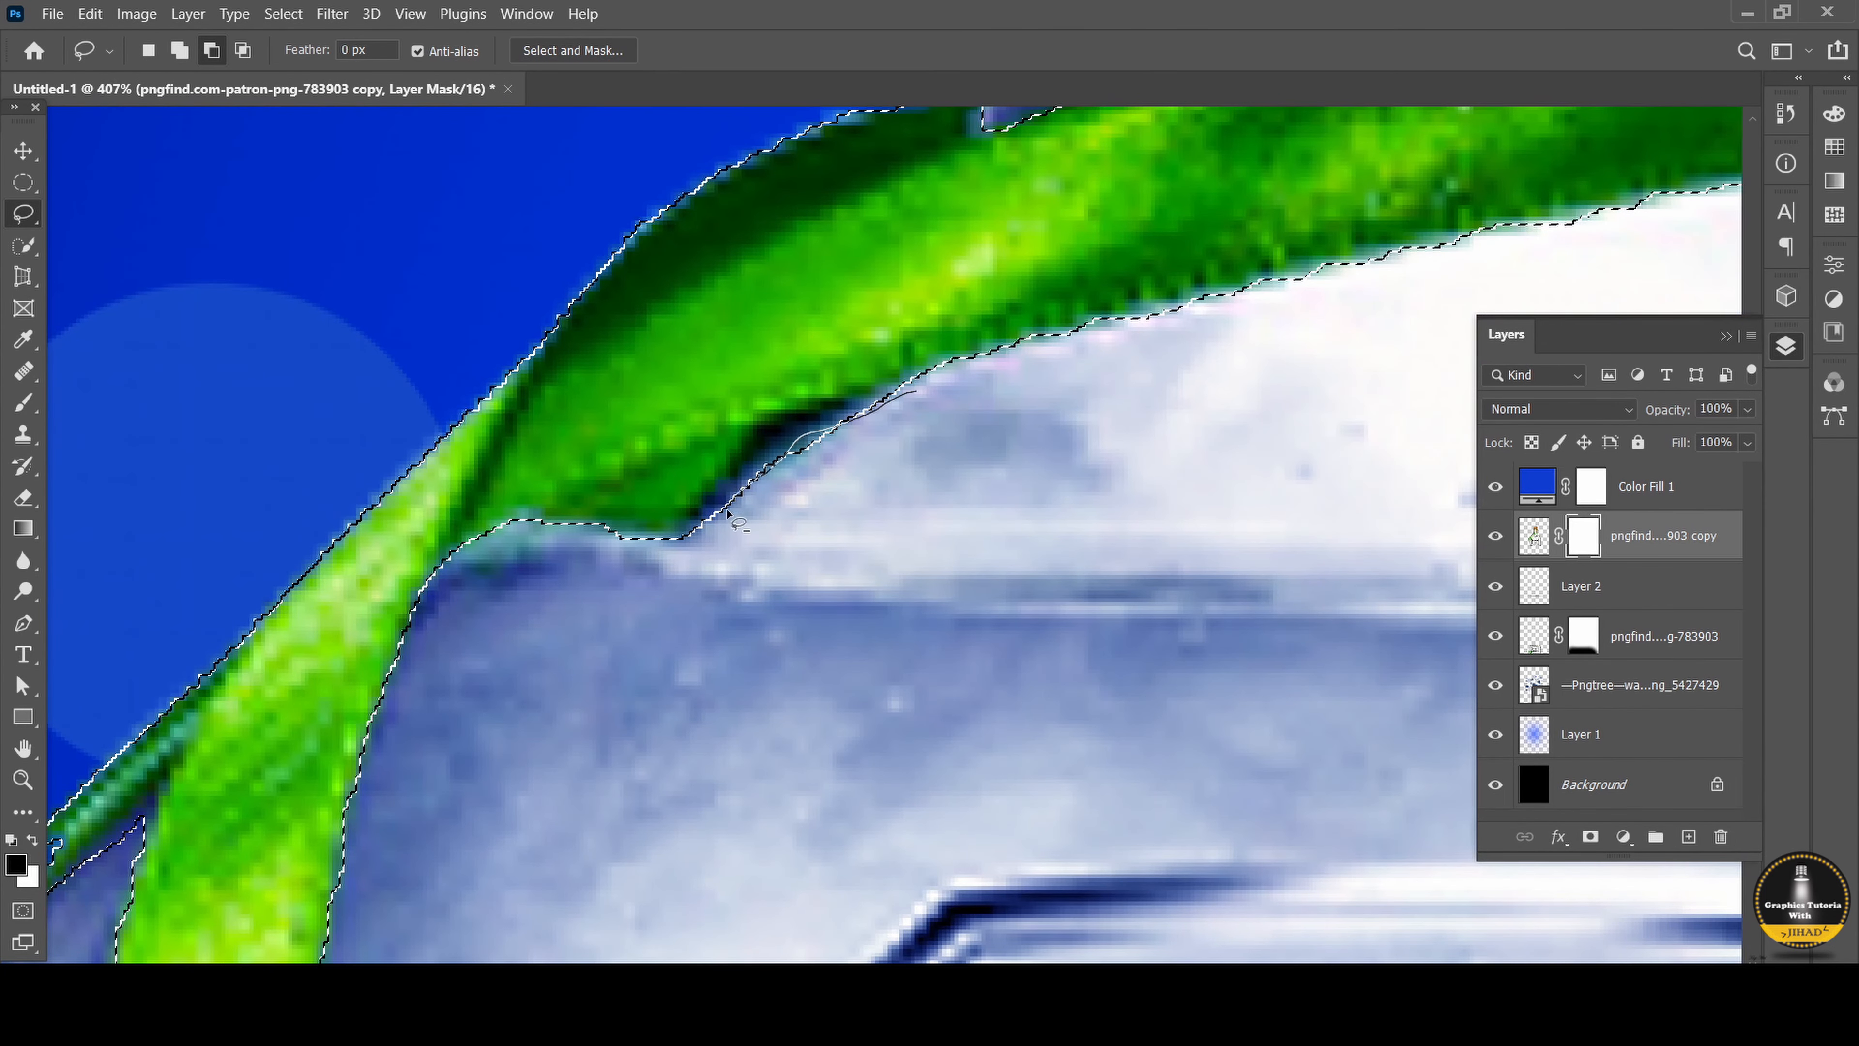
pyautogui.moveTo(736, 498); pyautogui.dragTo(729, 558)
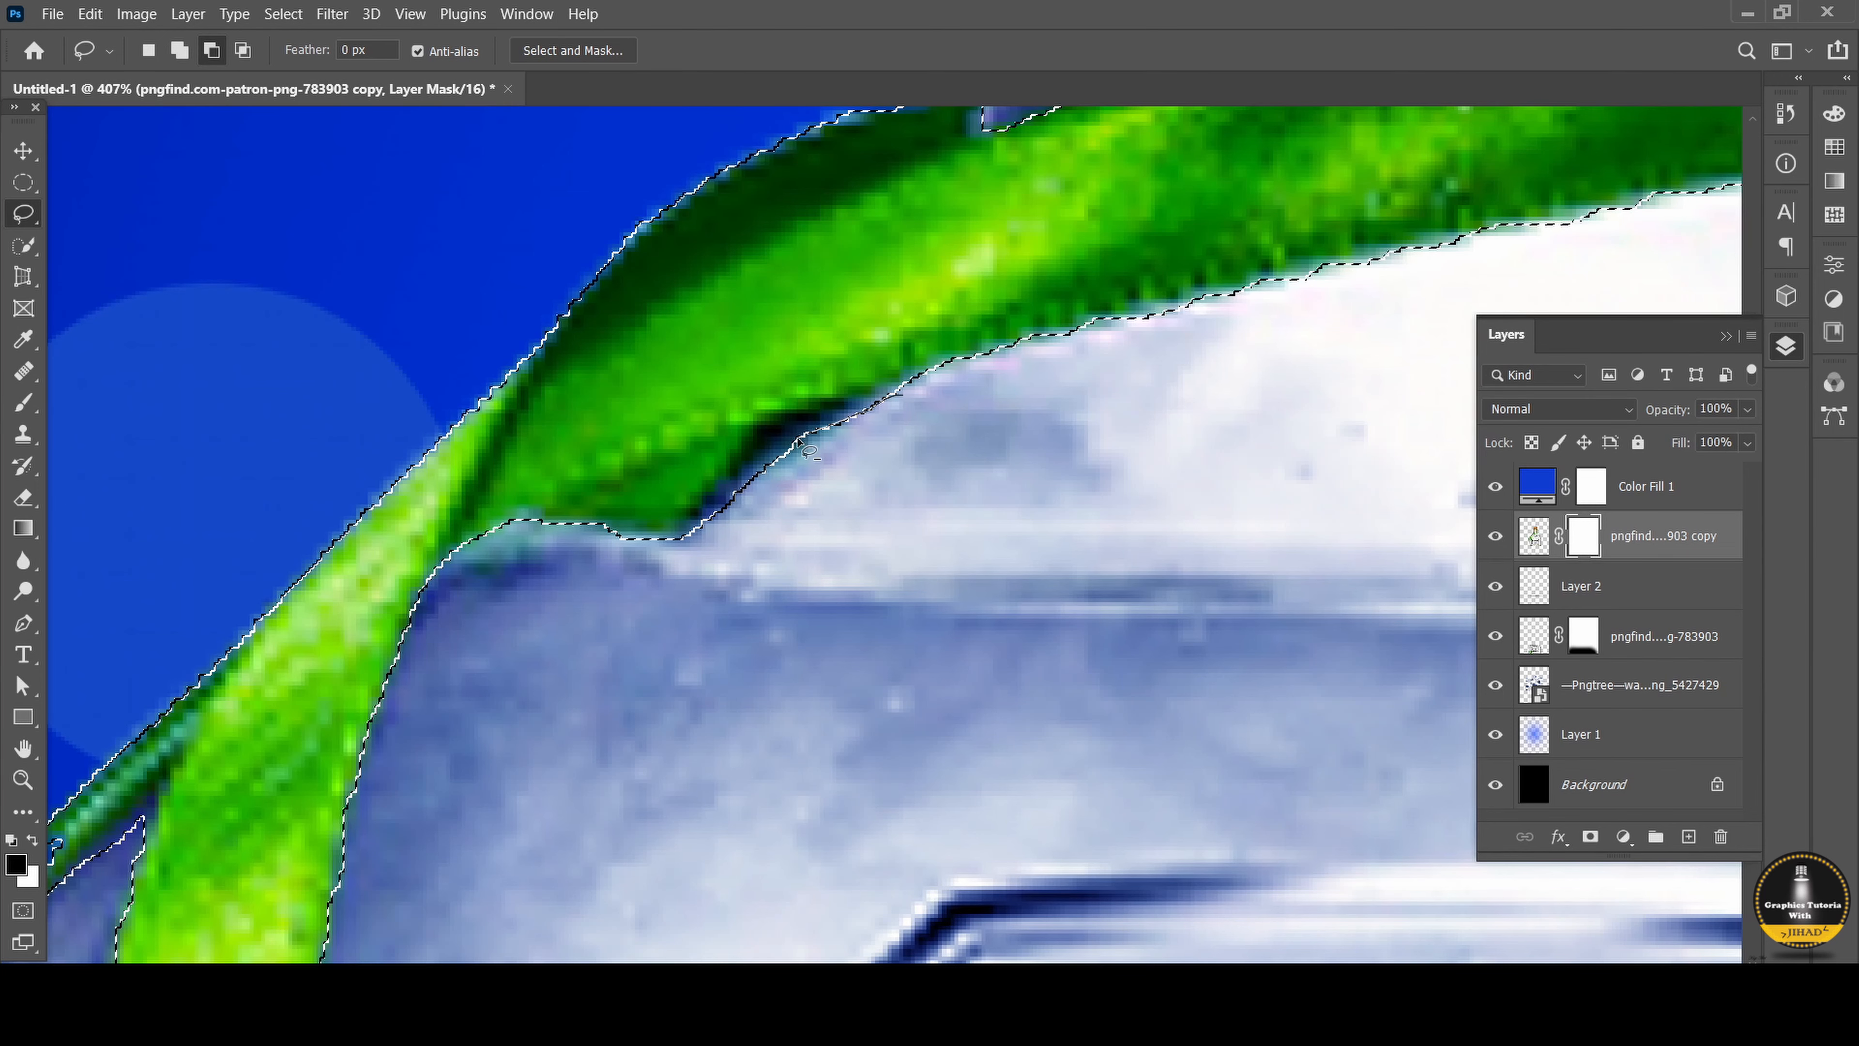
pyautogui.moveTo(798, 440); pyautogui.dragTo(880, 421)
# Trim the selection's stray edges along the ribbon band around the bottle's neck, up to its far end.
pyautogui.moveTo(1156, 415); pyautogui.dragTo(812, 519)
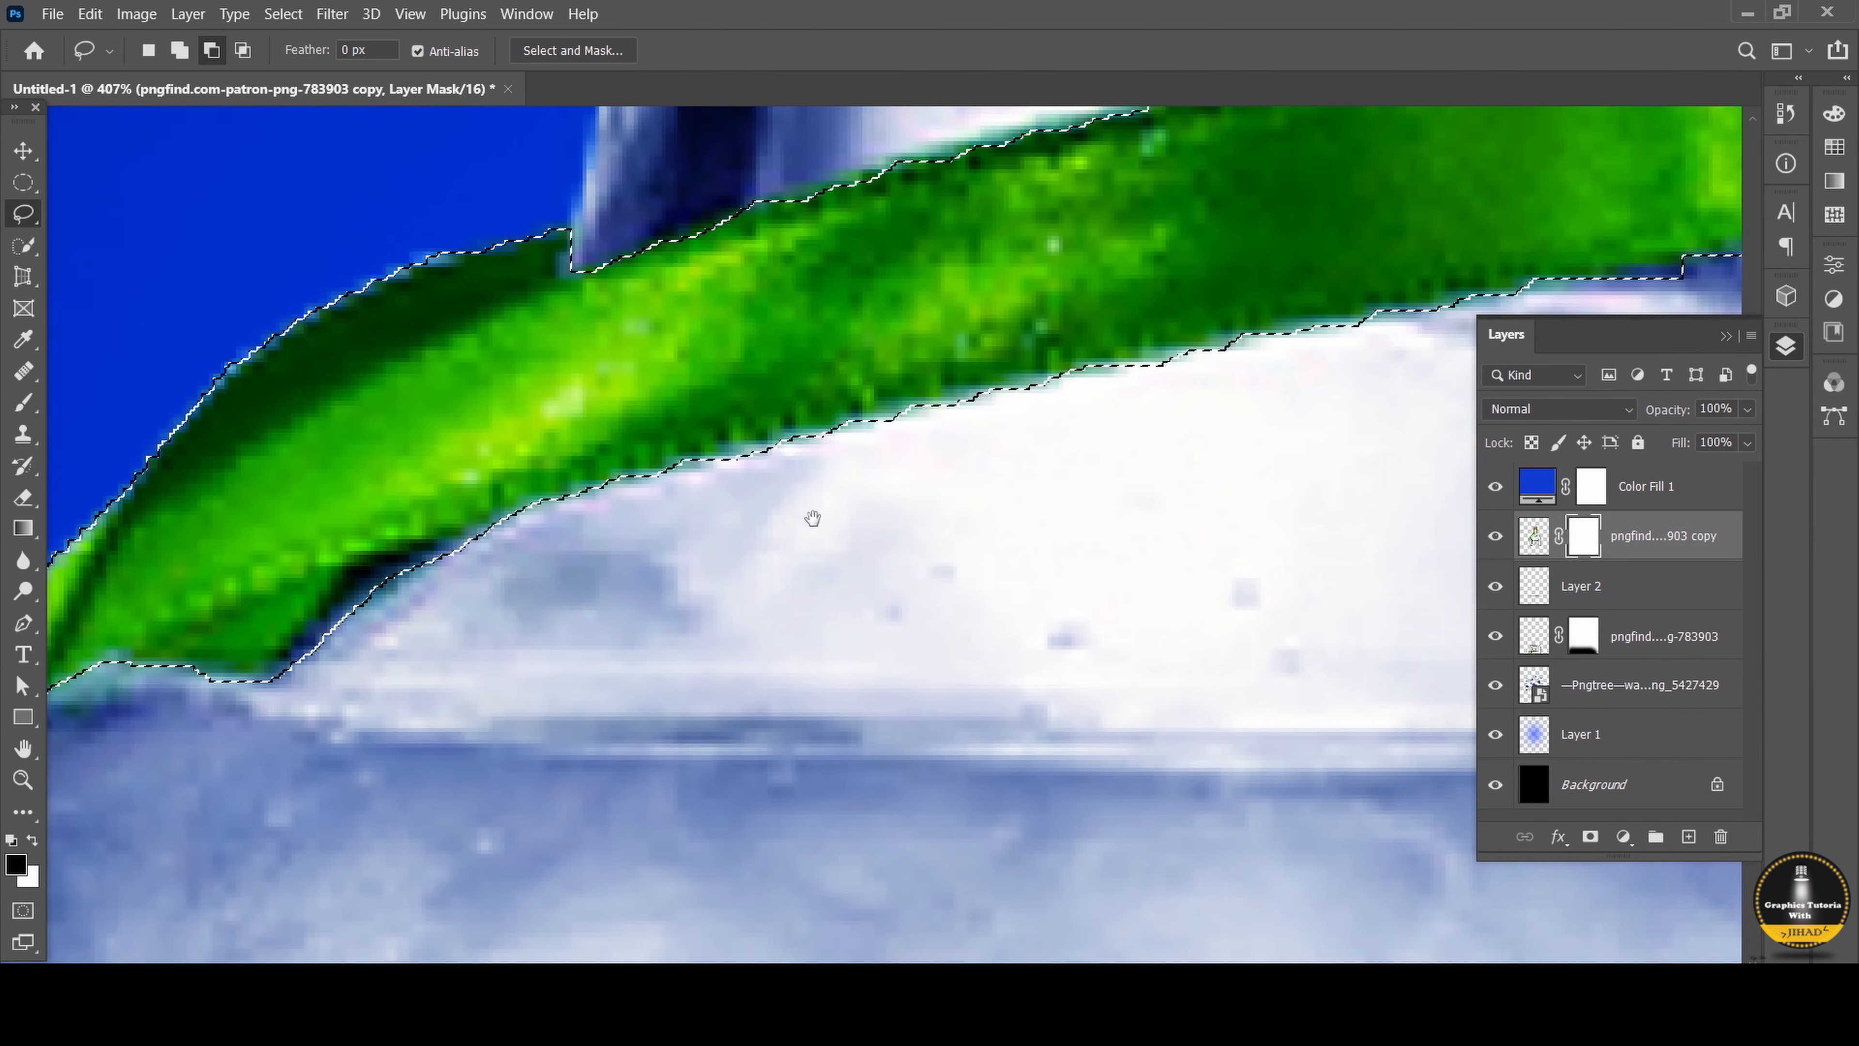
pyautogui.moveTo(1203, 428); pyautogui.dragTo(771, 494)
pyautogui.moveTo(1281, 340)
pyautogui.mouseDown()
pyautogui.moveTo(1186, 363)
pyautogui.moveTo(1287, 341)
pyautogui.mouseUp()
pyautogui.scroll(2, 1353, 366)
pyautogui.moveTo(1420, 303)
pyautogui.mouseDown()
pyautogui.moveTo(1432, 388)
pyautogui.moveTo(1422, 302)
pyautogui.mouseUp()
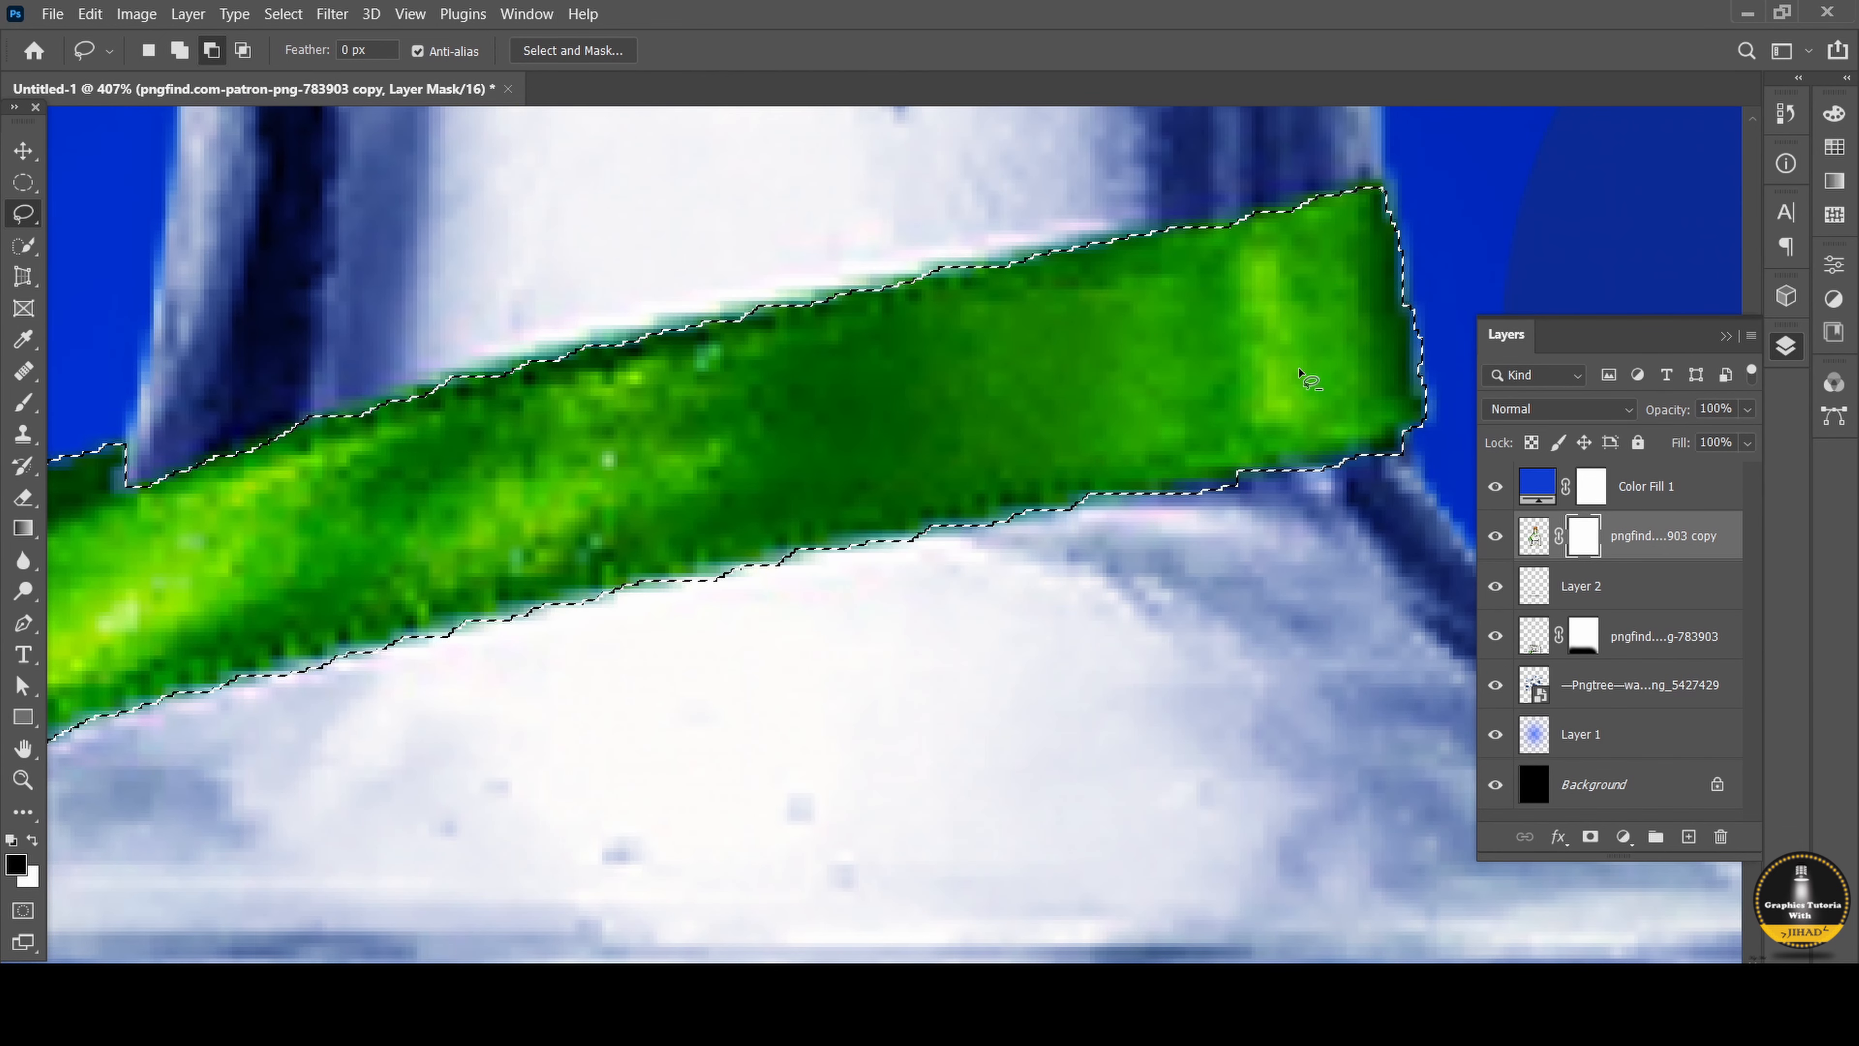
# Extend the selection with the Quick Selection tool over the pointed tip of the ribbon strand hanging beside the label.
pyautogui.scroll(-5, 270, 614)
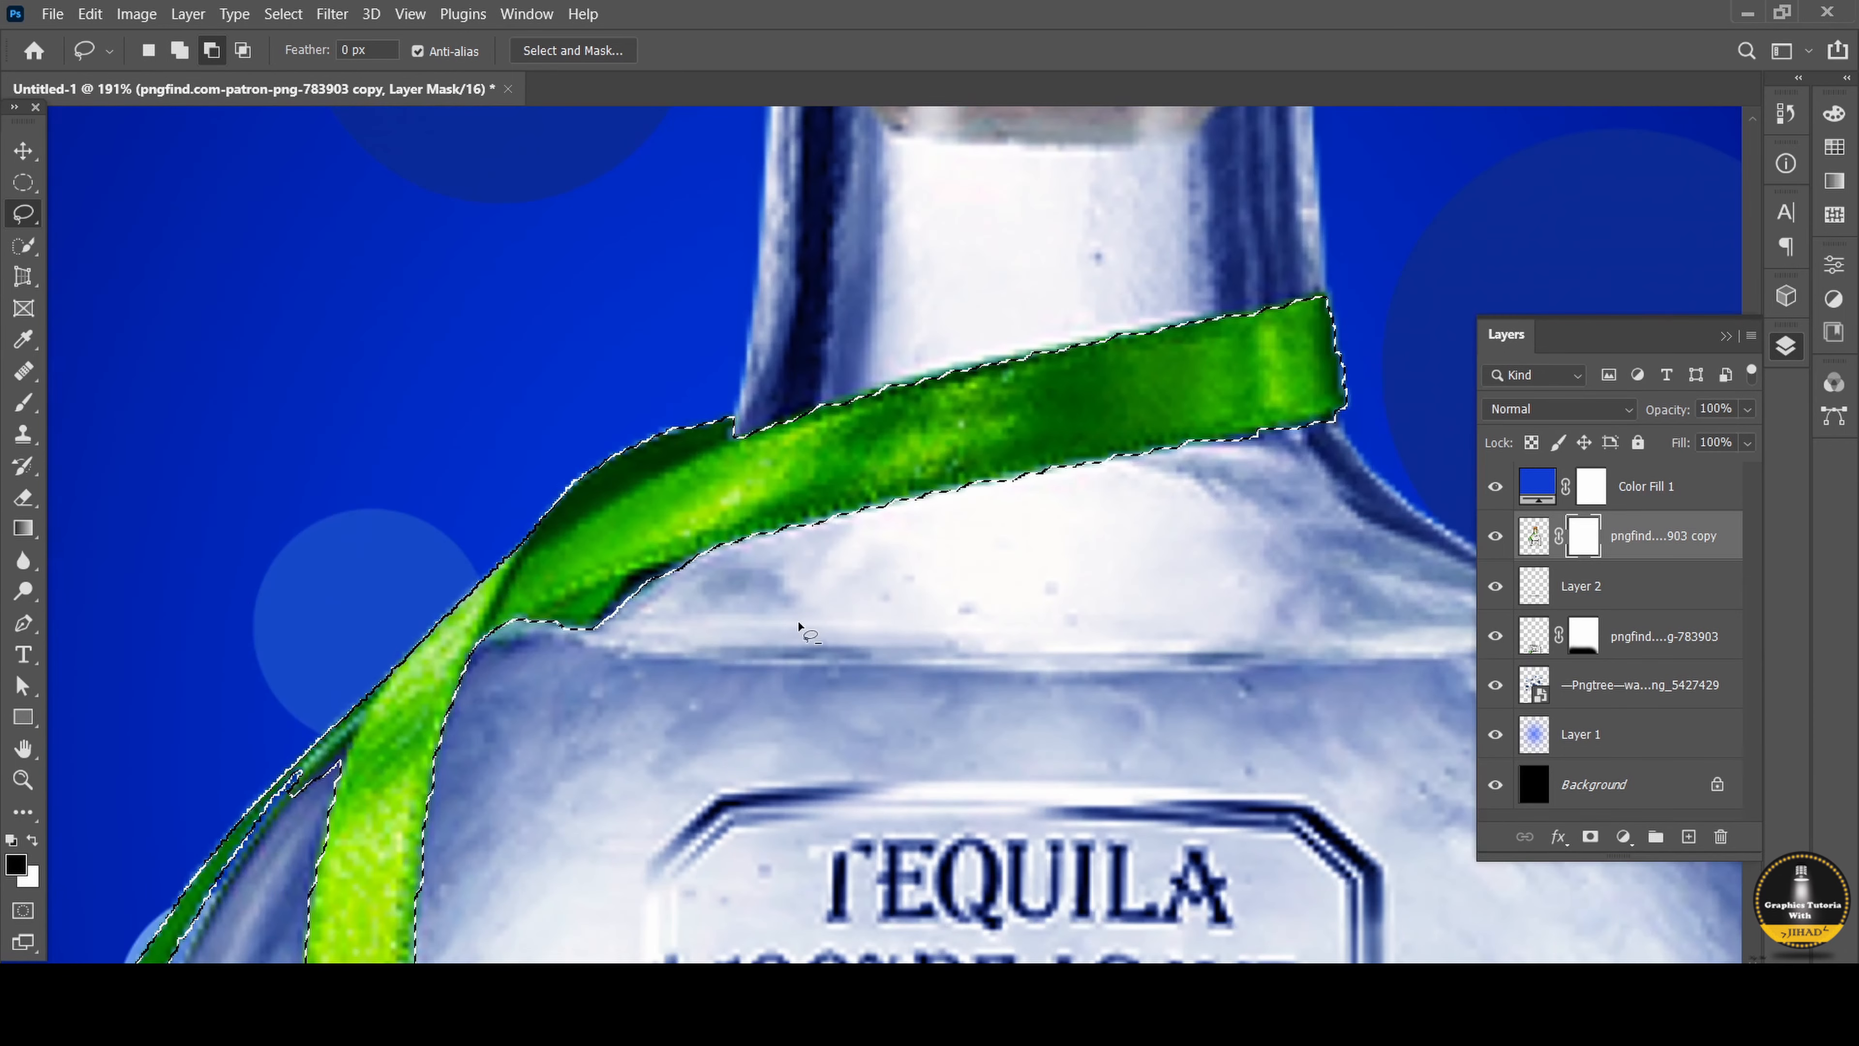
pyautogui.scroll(-2, 631, 714)
pyautogui.moveTo(614, 732); pyautogui.dragTo(845, 259)
pyautogui.moveTo(753, 788); pyautogui.dragTo(751, 651)
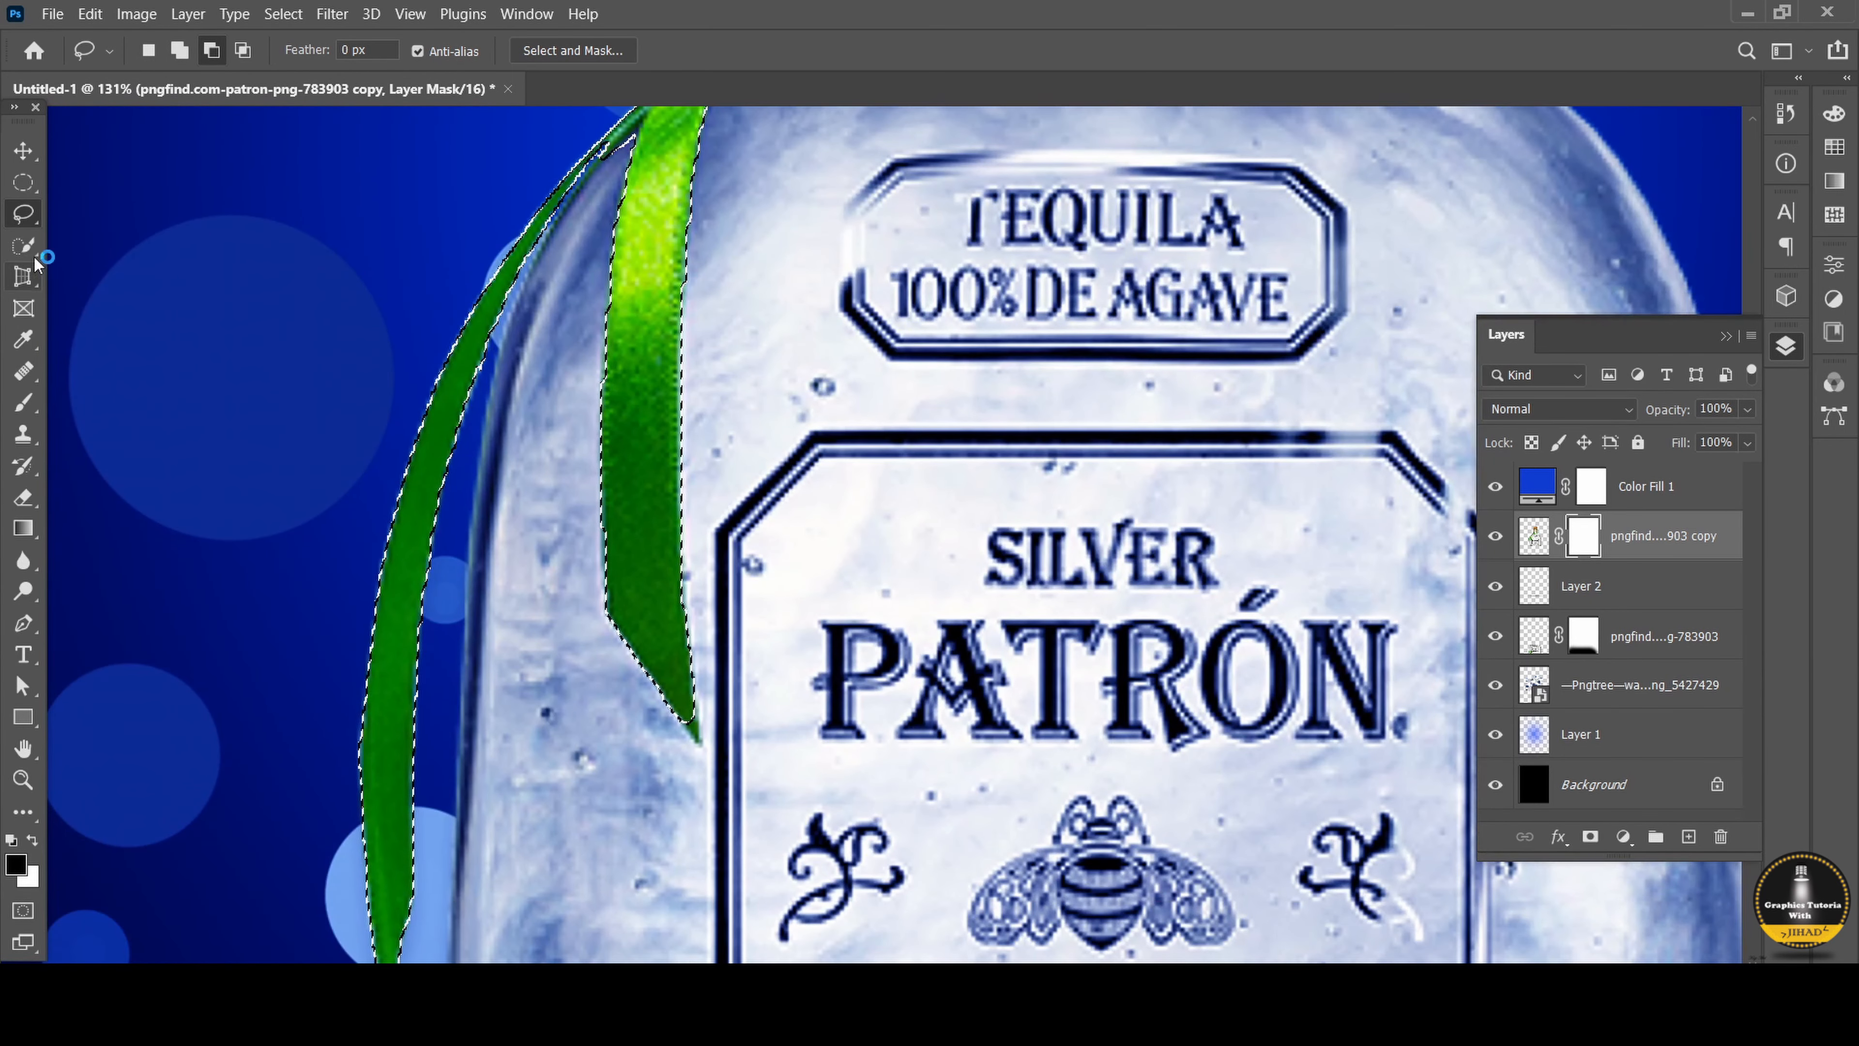
pyautogui.click(23, 245)
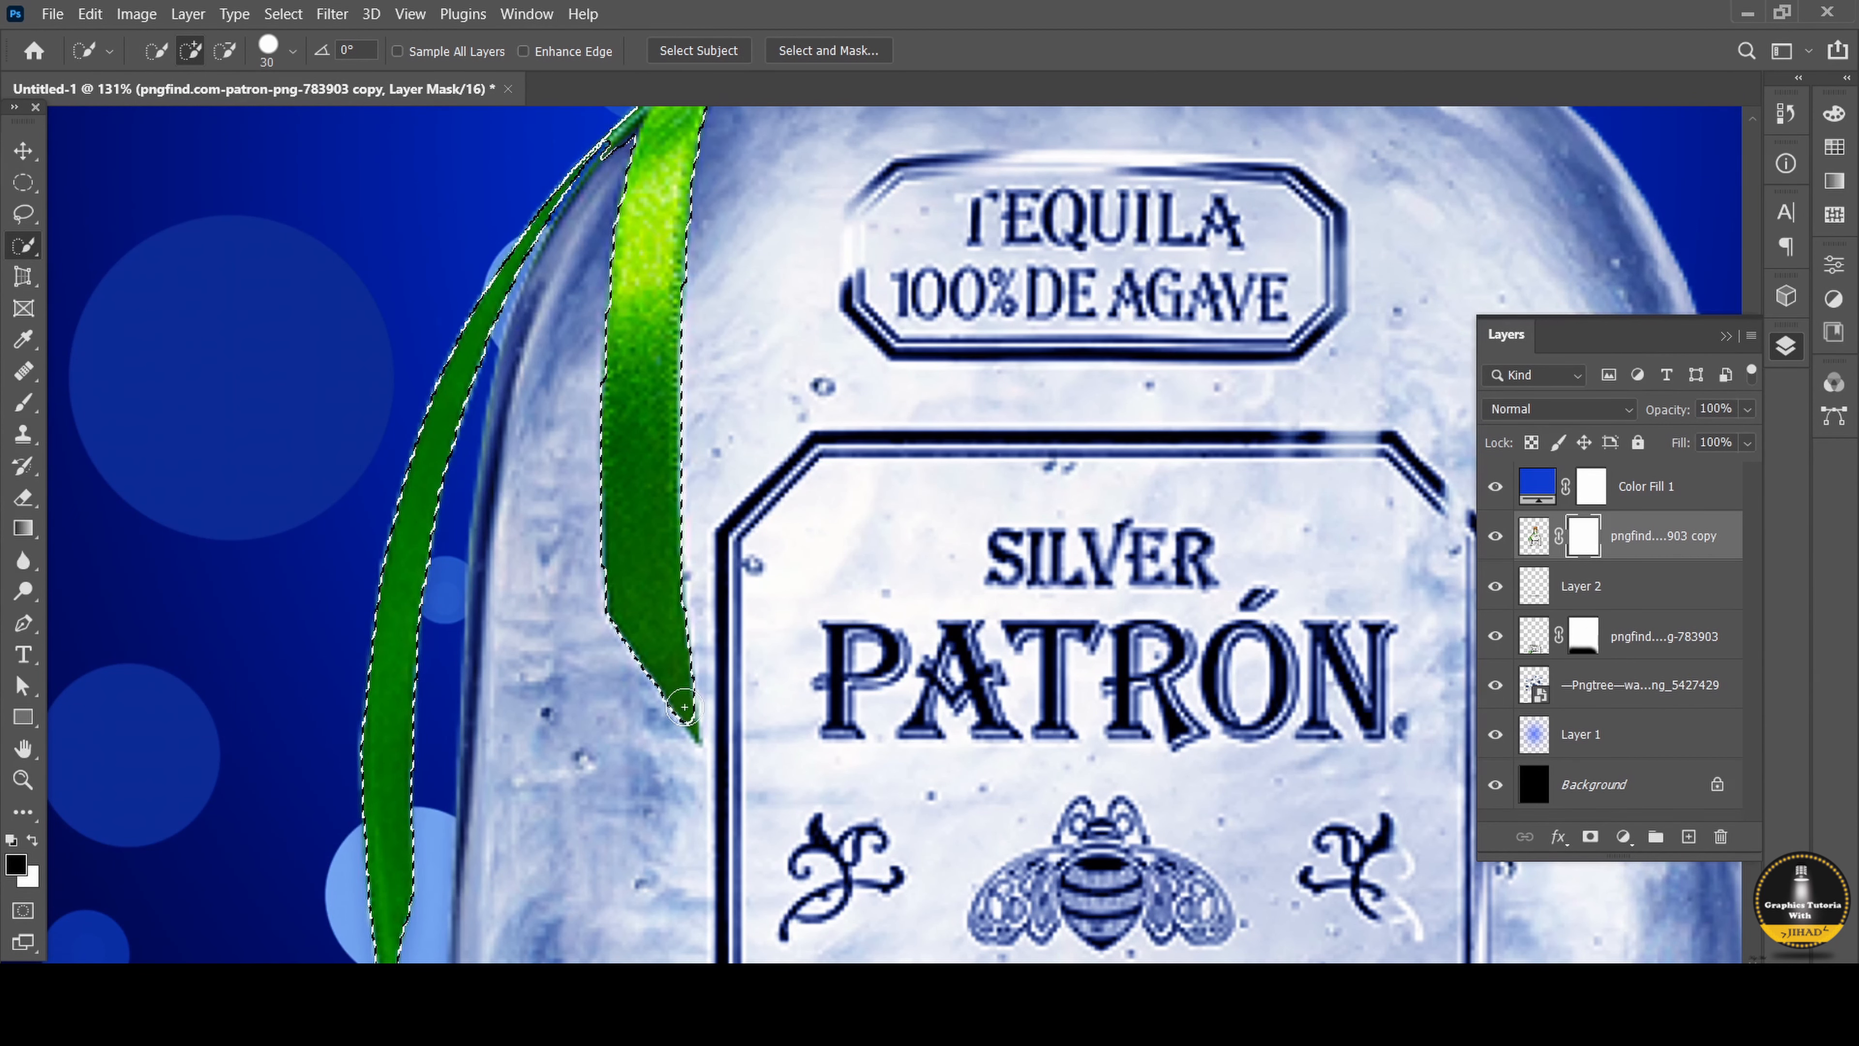
# Subtract the surplus glass on both sides of the hanging strand's pointed tip from the selection with the Lasso tool.
pyautogui.press('l')
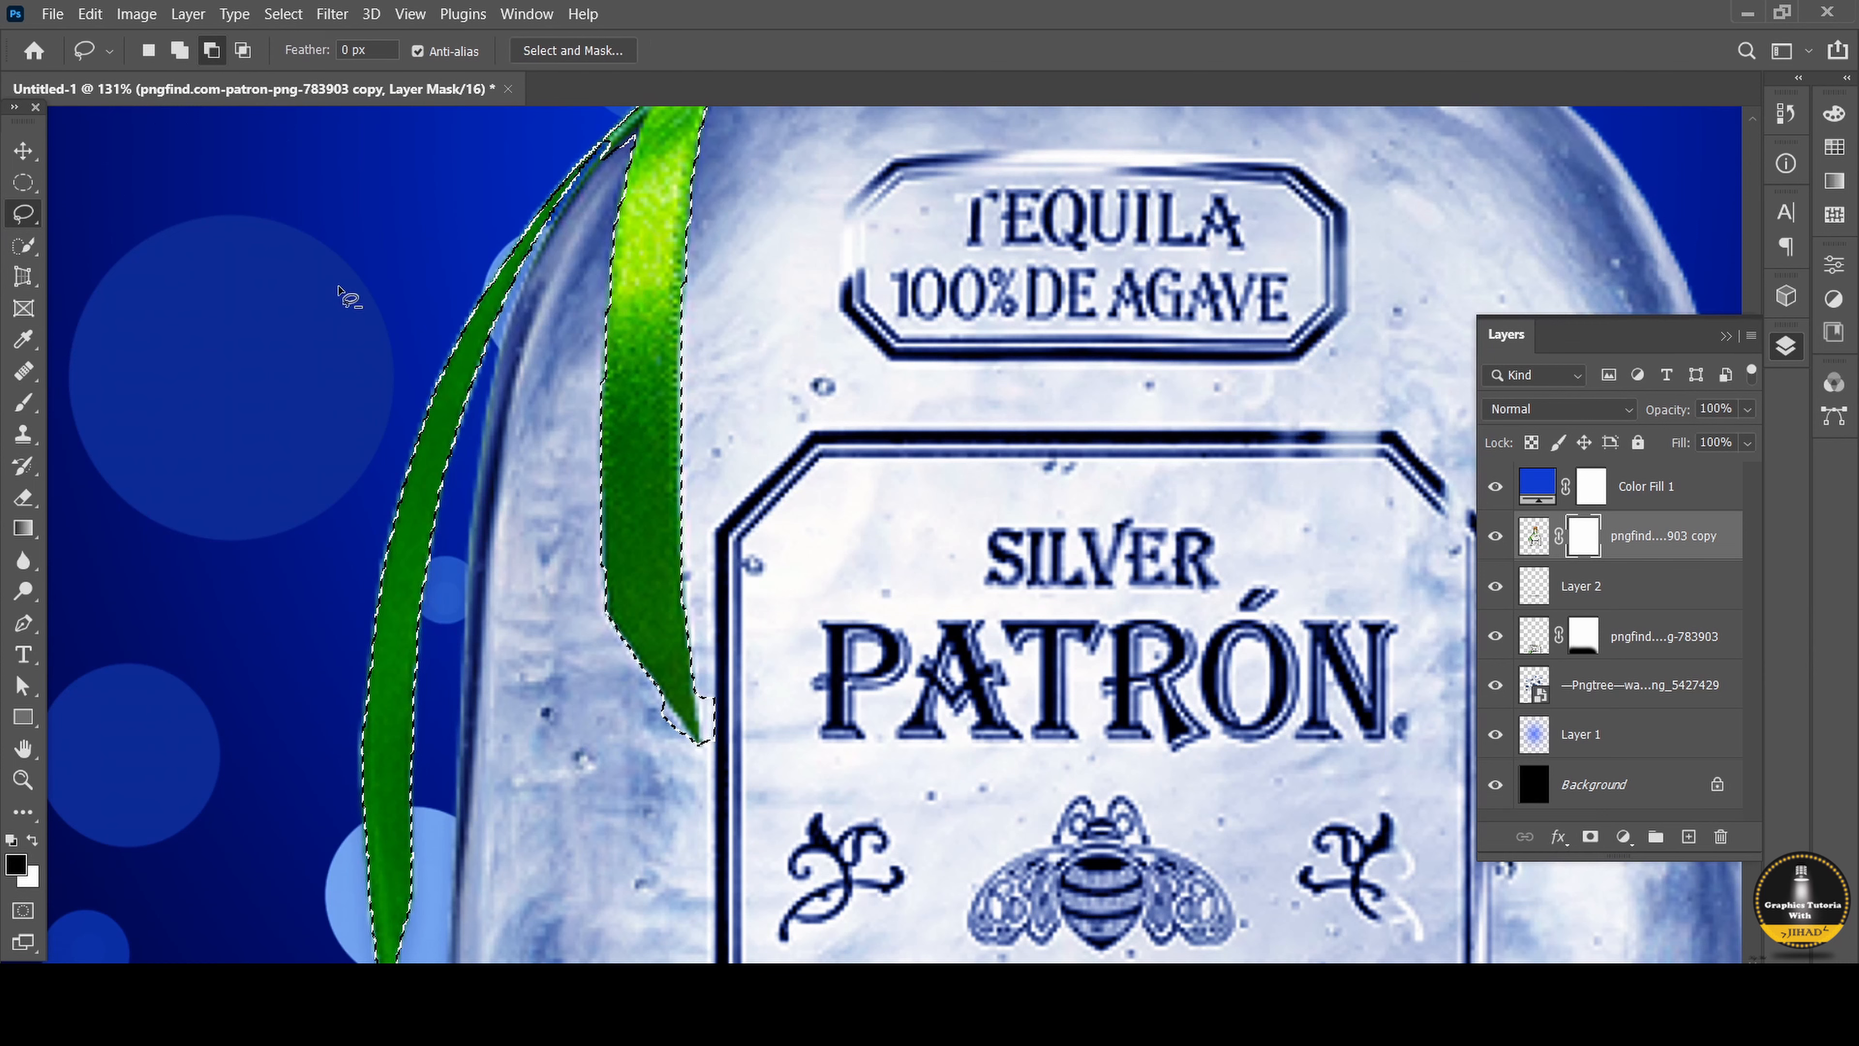
pyautogui.moveTo(710, 672); pyautogui.dragTo(708, 747)
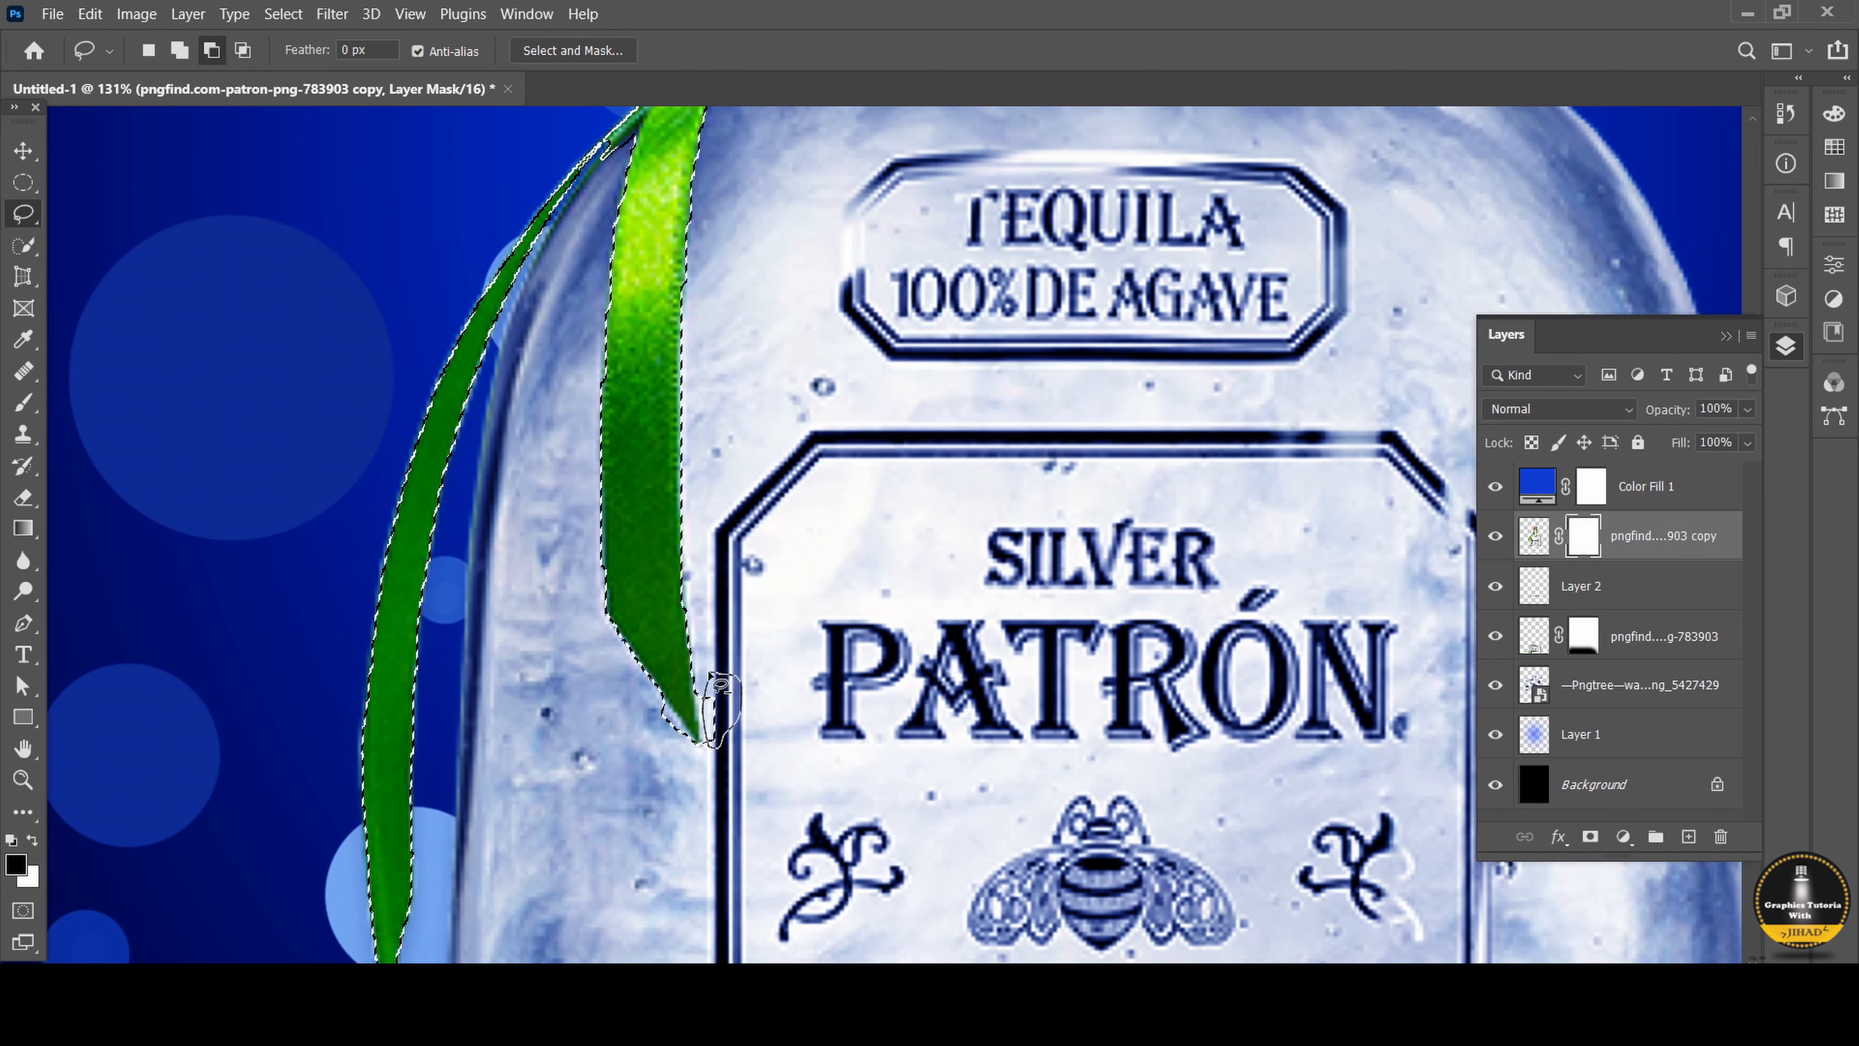
pyautogui.moveTo(710, 674); pyautogui.dragTo(709, 678)
pyautogui.scroll(5, 689, 689)
pyautogui.moveTo(608, 716); pyautogui.dragTo(669, 819)
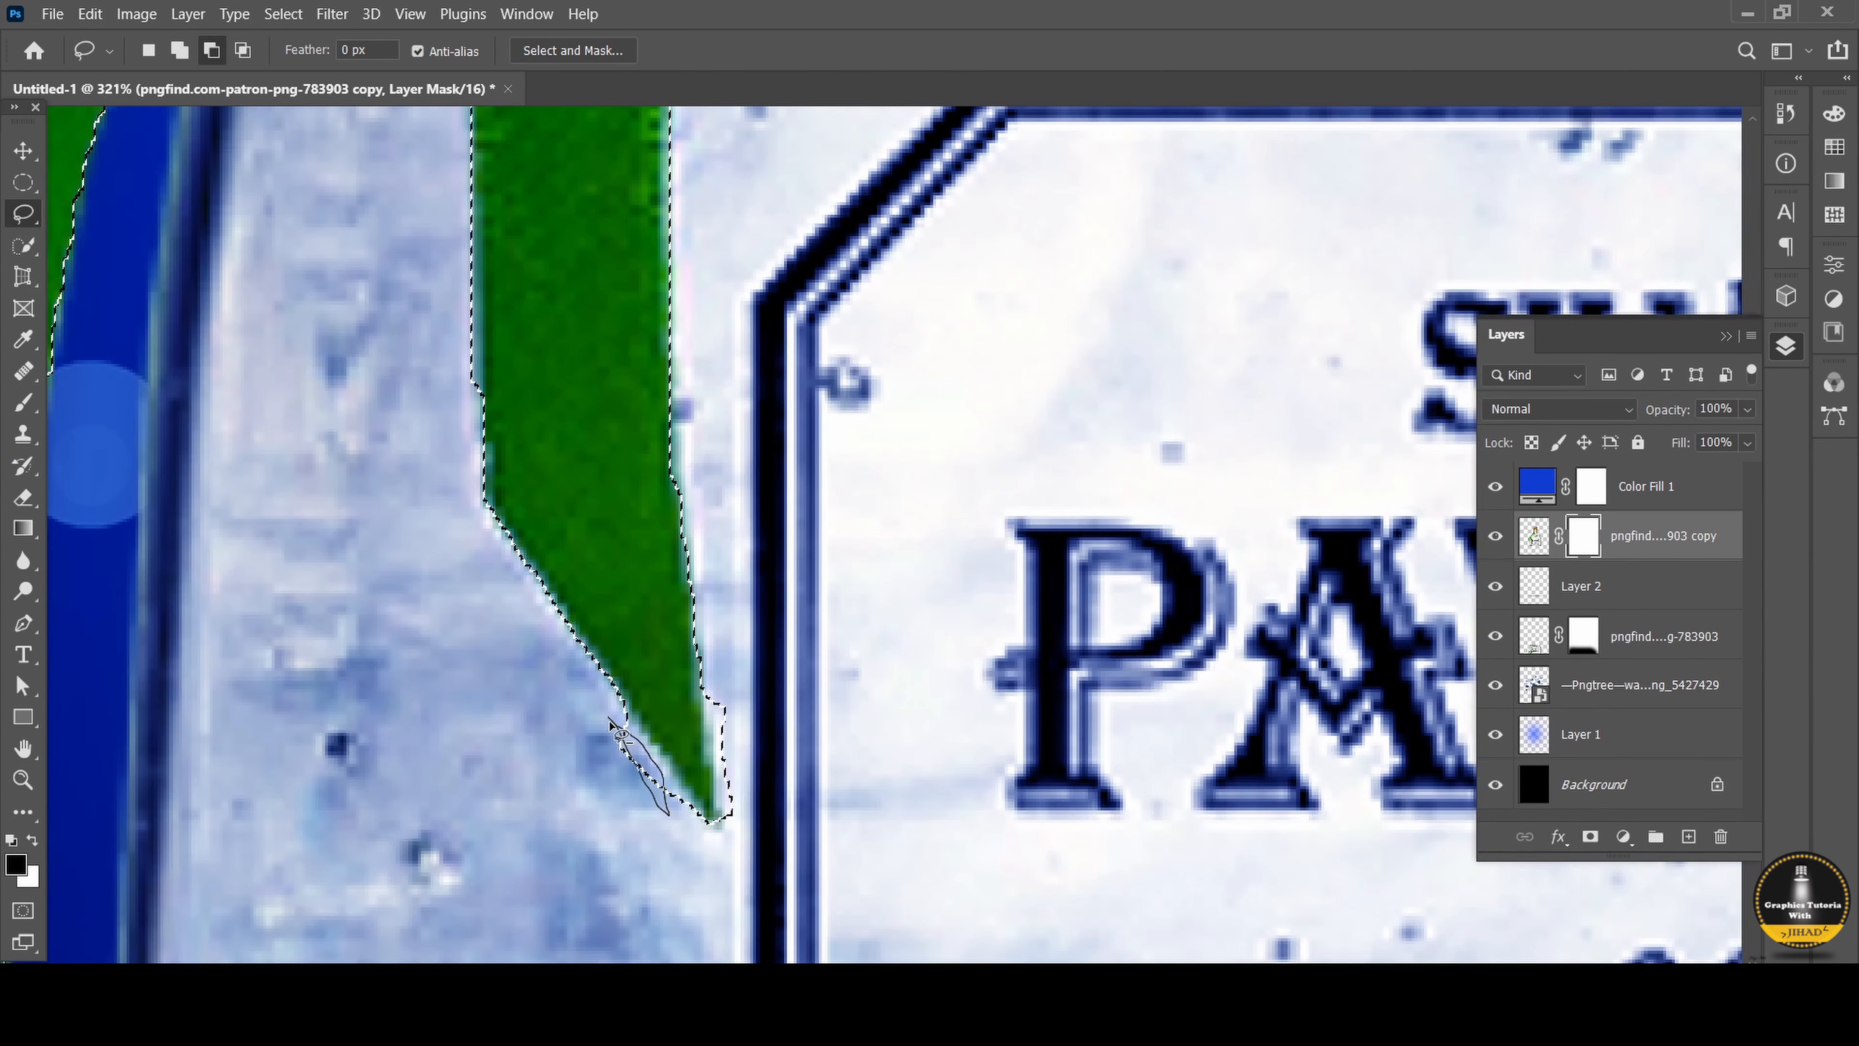
pyautogui.moveTo(618, 733)
pyautogui.mouseDown()
pyautogui.moveTo(643, 802)
pyautogui.moveTo(612, 713)
pyautogui.moveTo(716, 708)
pyautogui.moveTo(718, 785)
pyautogui.moveTo(746, 818)
pyautogui.moveTo(736, 700)
pyautogui.mouseUp()
pyautogui.moveTo(628, 727)
pyautogui.mouseDown()
pyautogui.moveTo(643, 754)
pyautogui.moveTo(622, 756)
pyautogui.moveTo(626, 733)
pyautogui.mouseUp()
pyautogui.moveTo(708, 678)
pyautogui.mouseDown()
pyautogui.moveTo(715, 726)
pyautogui.moveTo(734, 714)
pyautogui.moveTo(709, 679)
pyautogui.mouseUp()
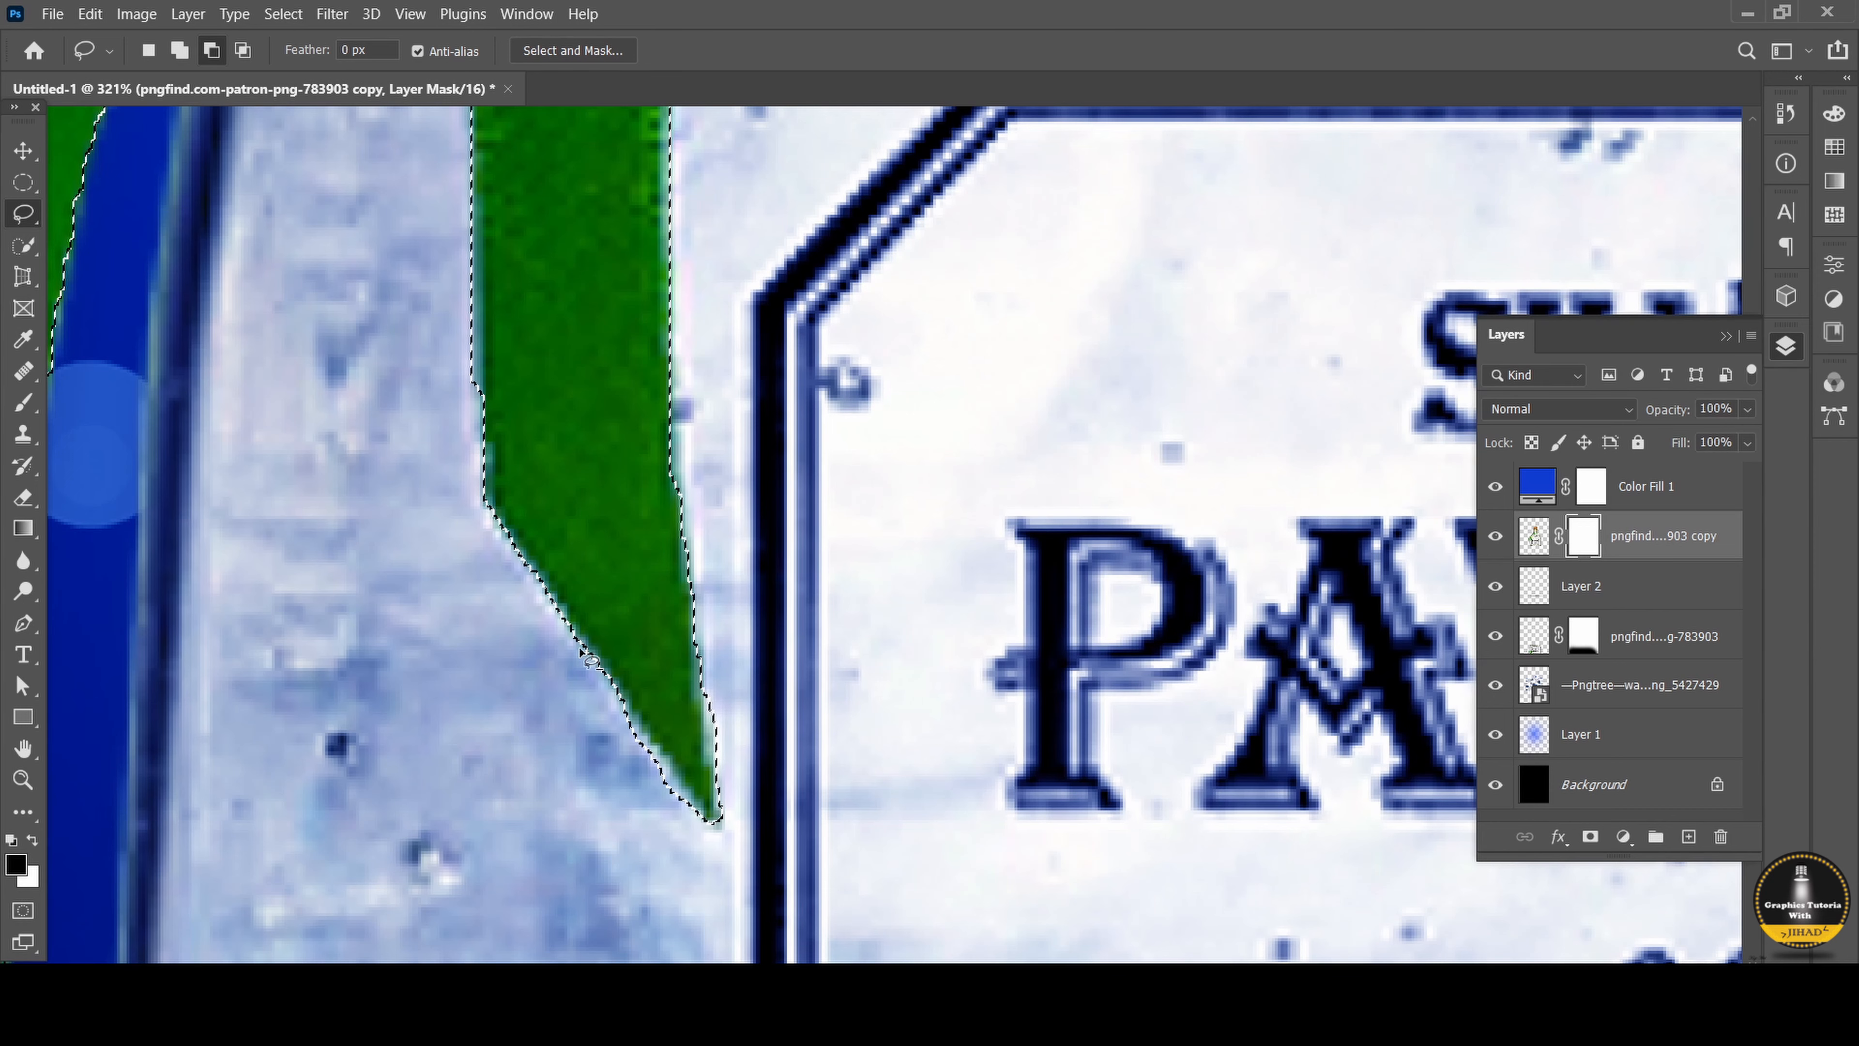
# Add a bright green solid colour fill layer above the blue fill layer, masked to the ribbon selection.
pyautogui.scroll(-3, 608, 666)
pyautogui.scroll(-2, 607, 666)
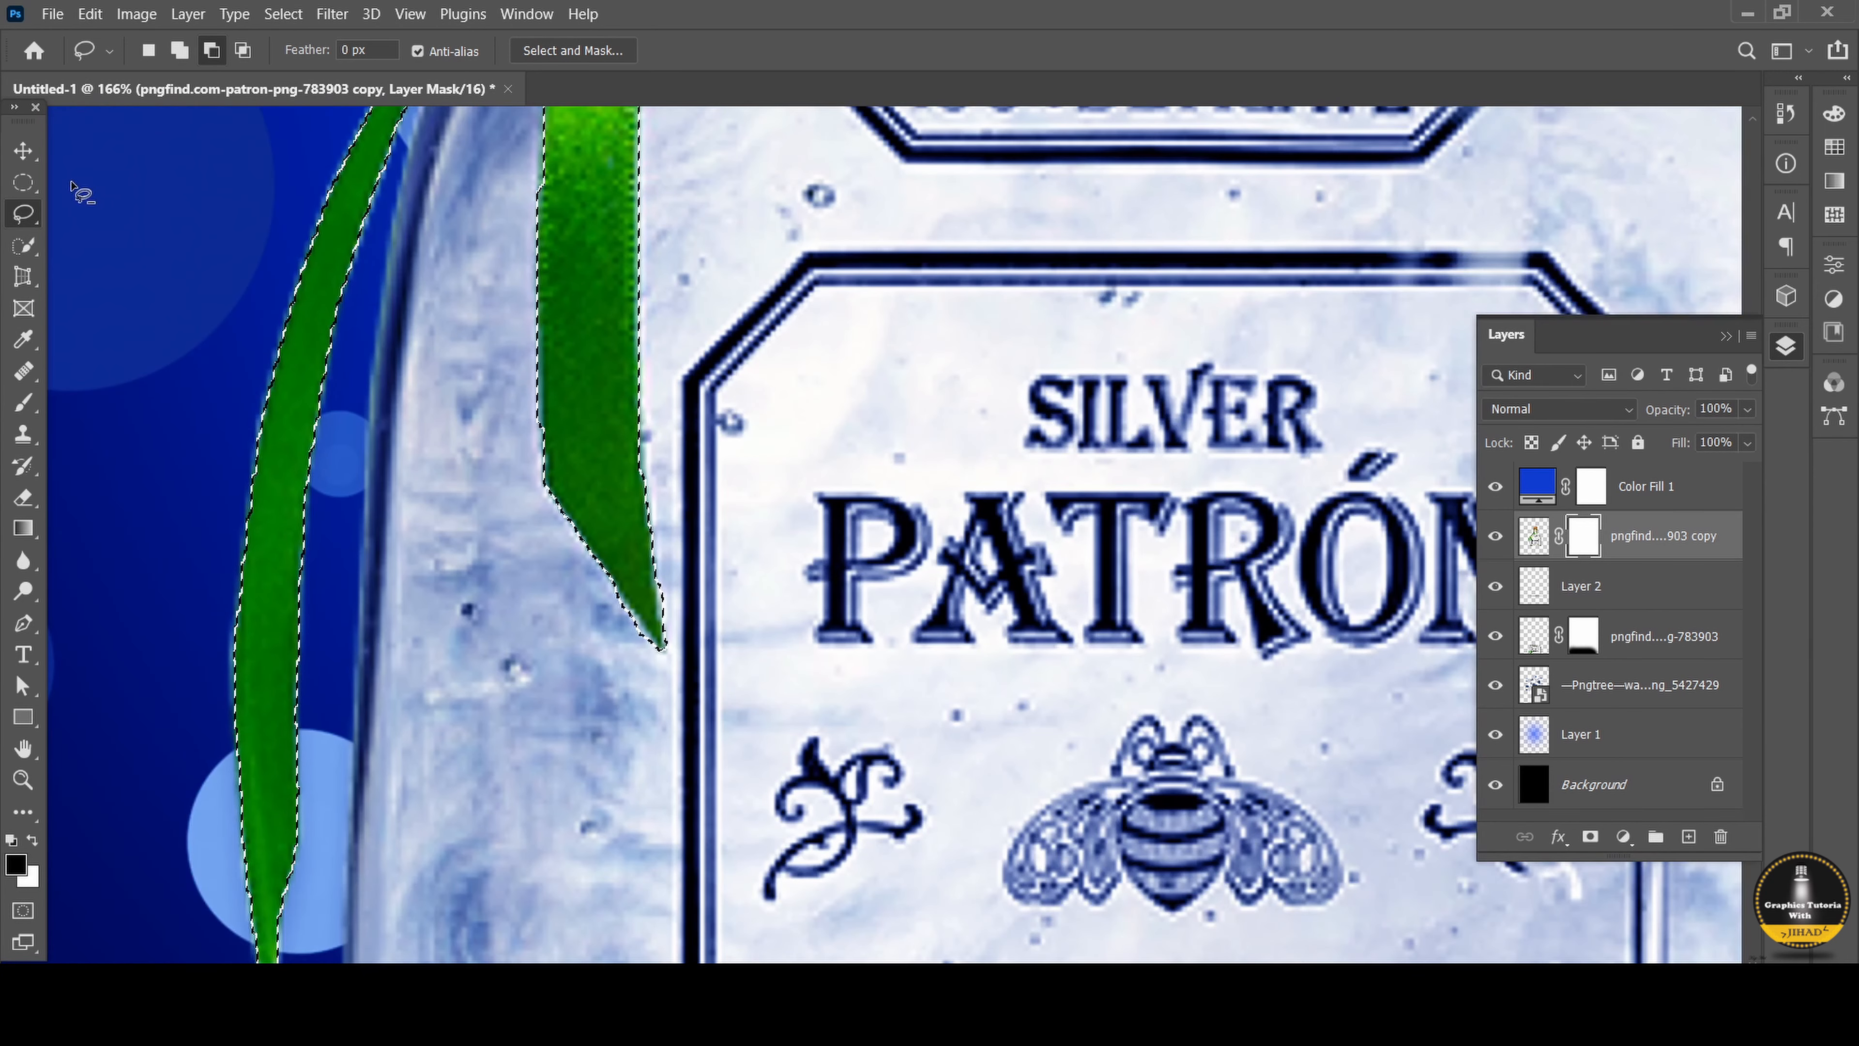
pyautogui.click(23, 151)
pyautogui.click(756, 520)
pyautogui.scroll(-5, 757, 520)
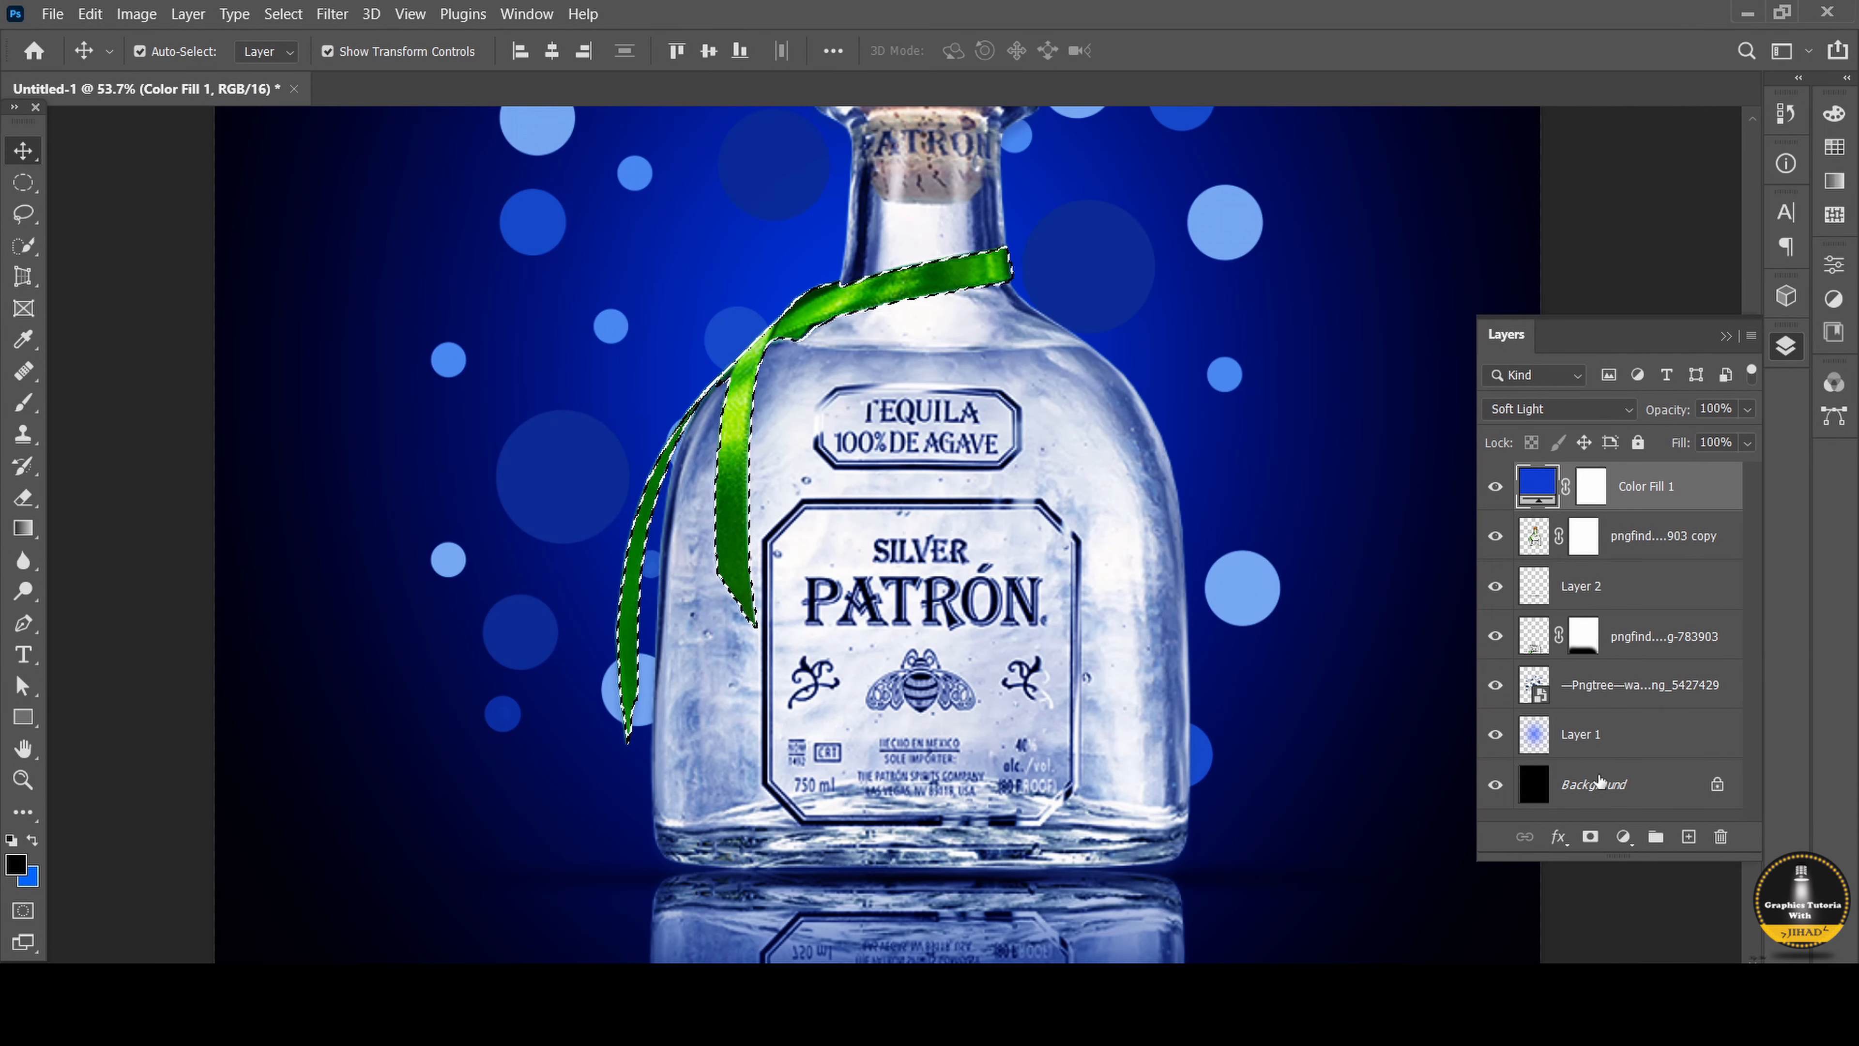
pyautogui.click(1622, 842)
pyautogui.click(1647, 421)
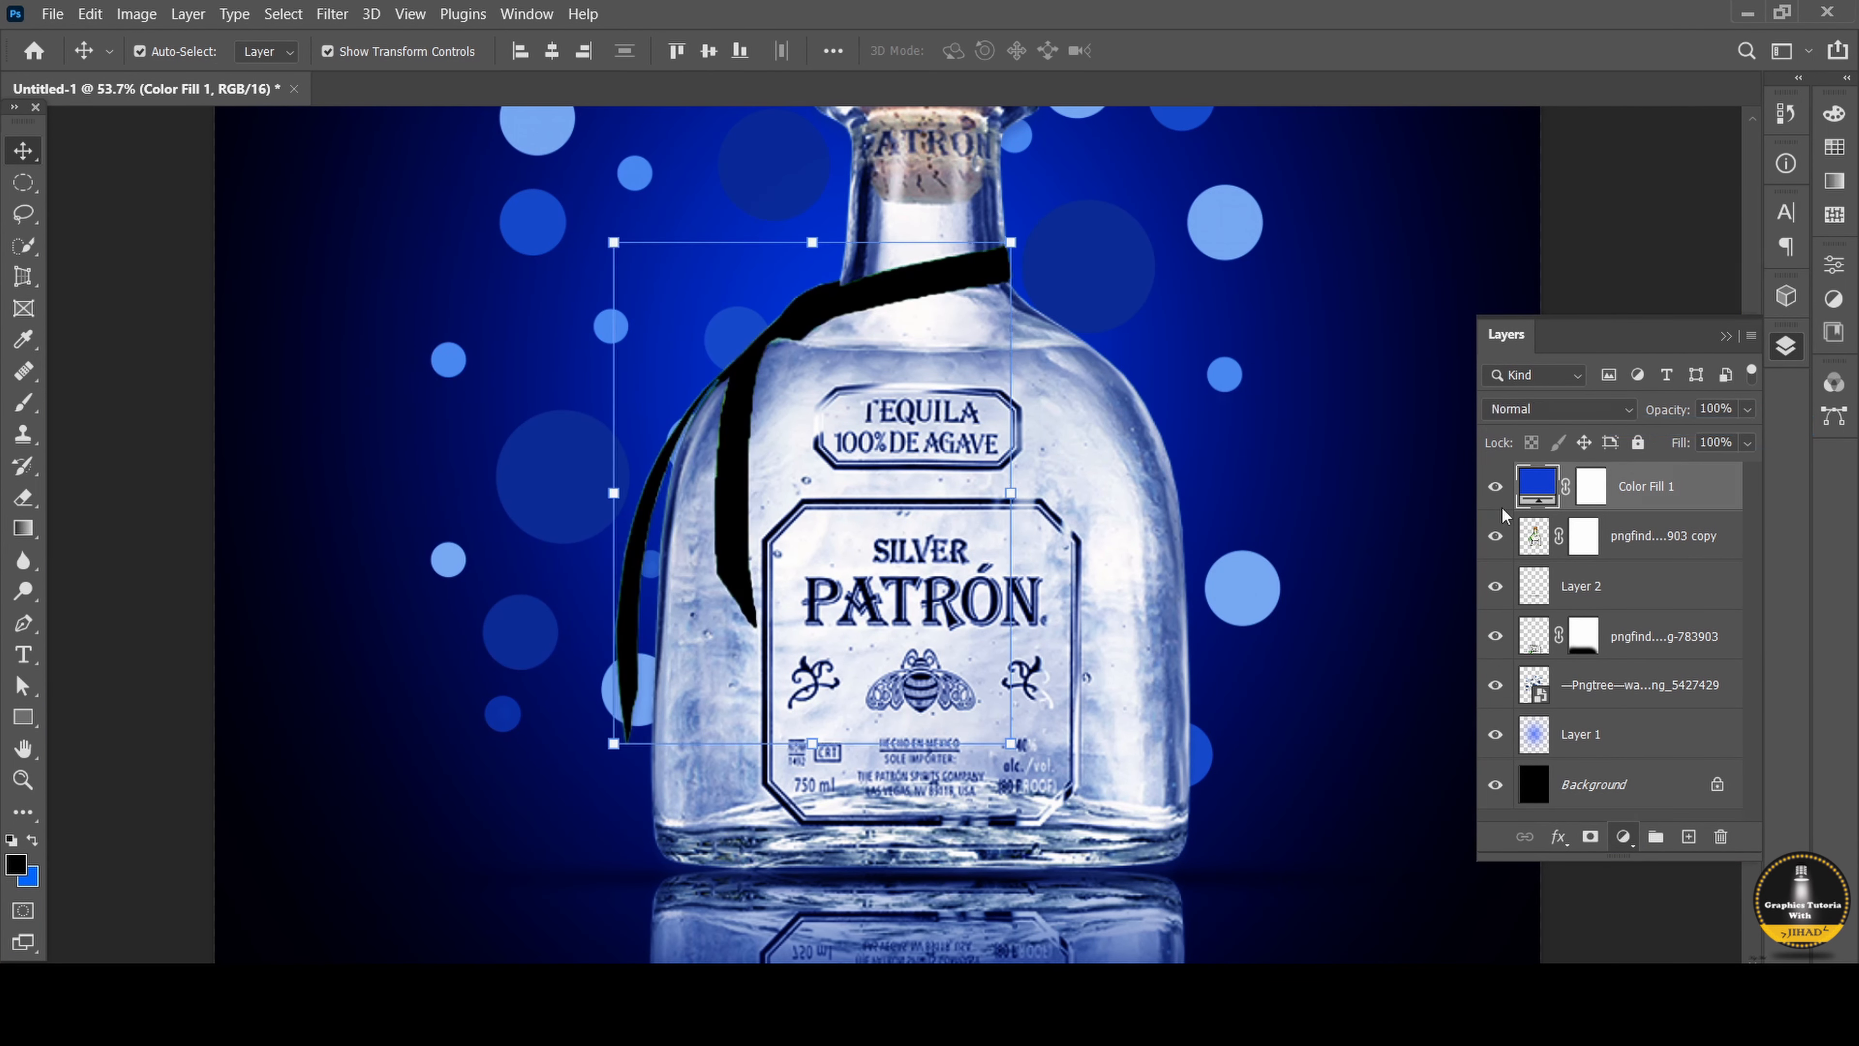
pyautogui.click(1554, 388)
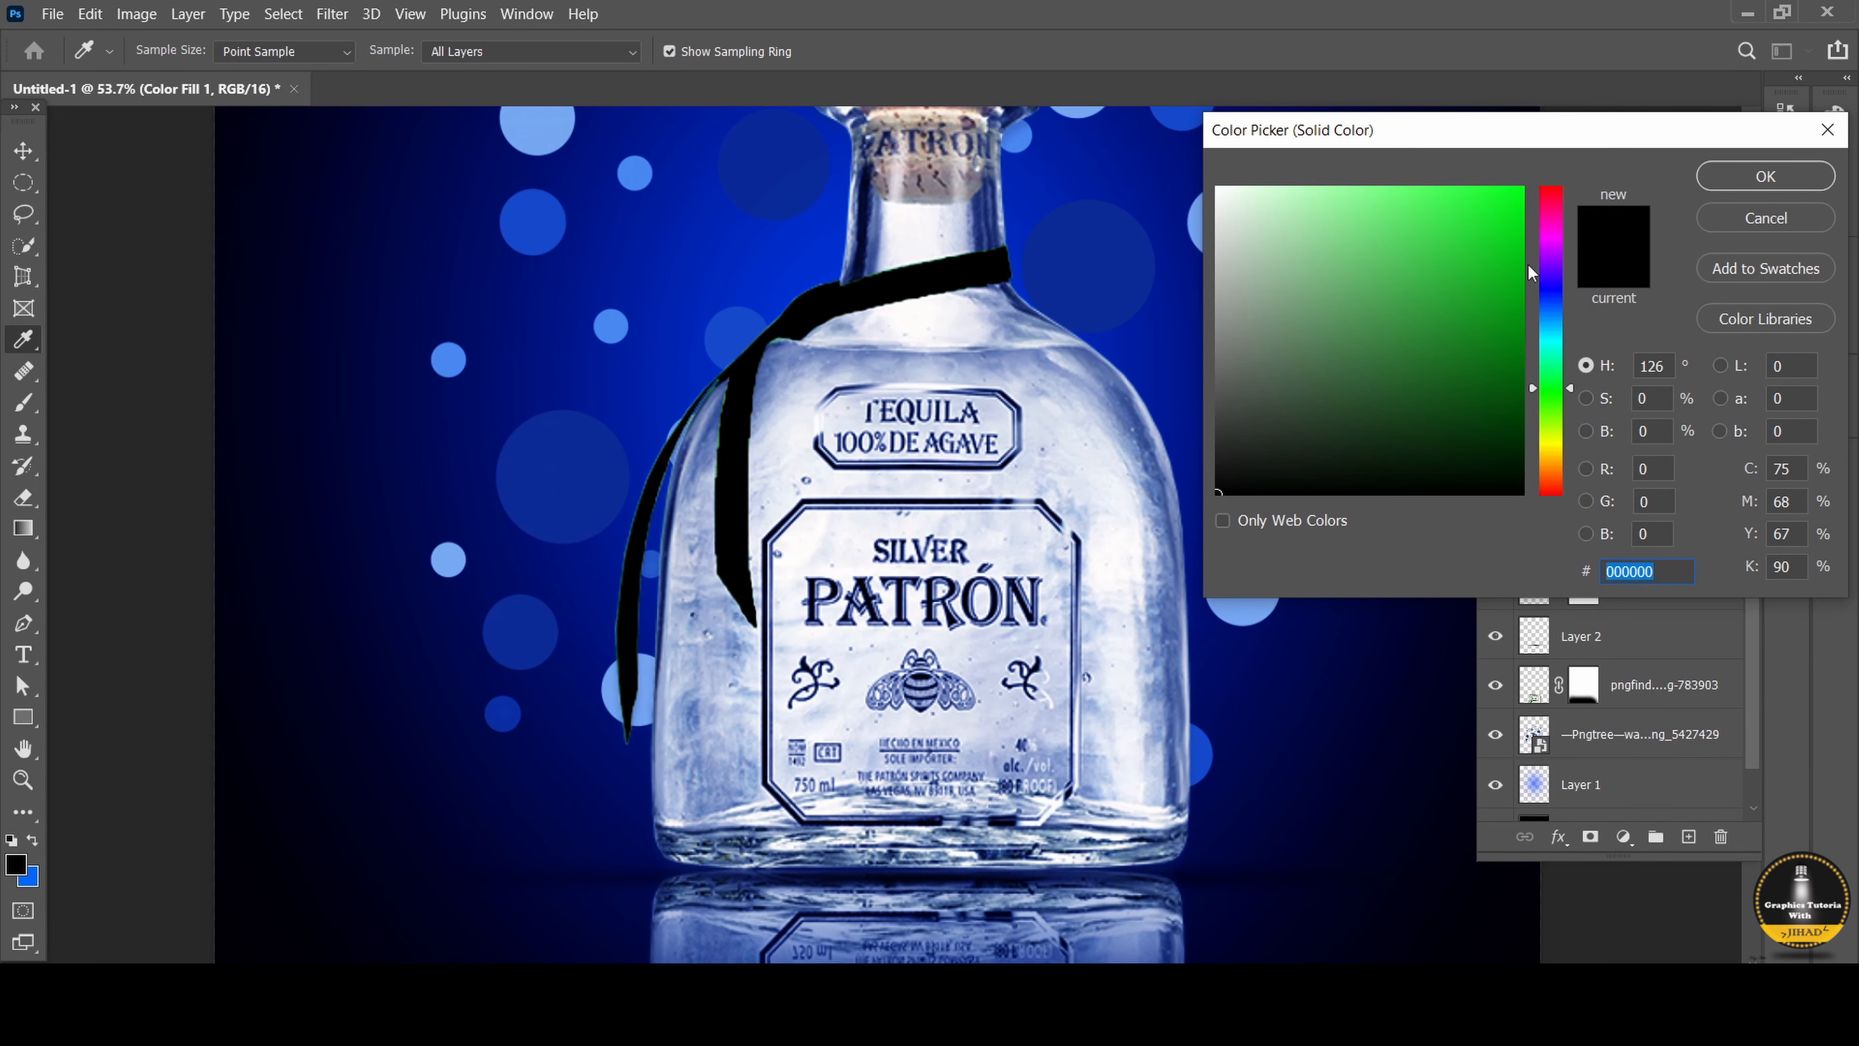
pyautogui.click(1554, 370)
pyautogui.click(1515, 237)
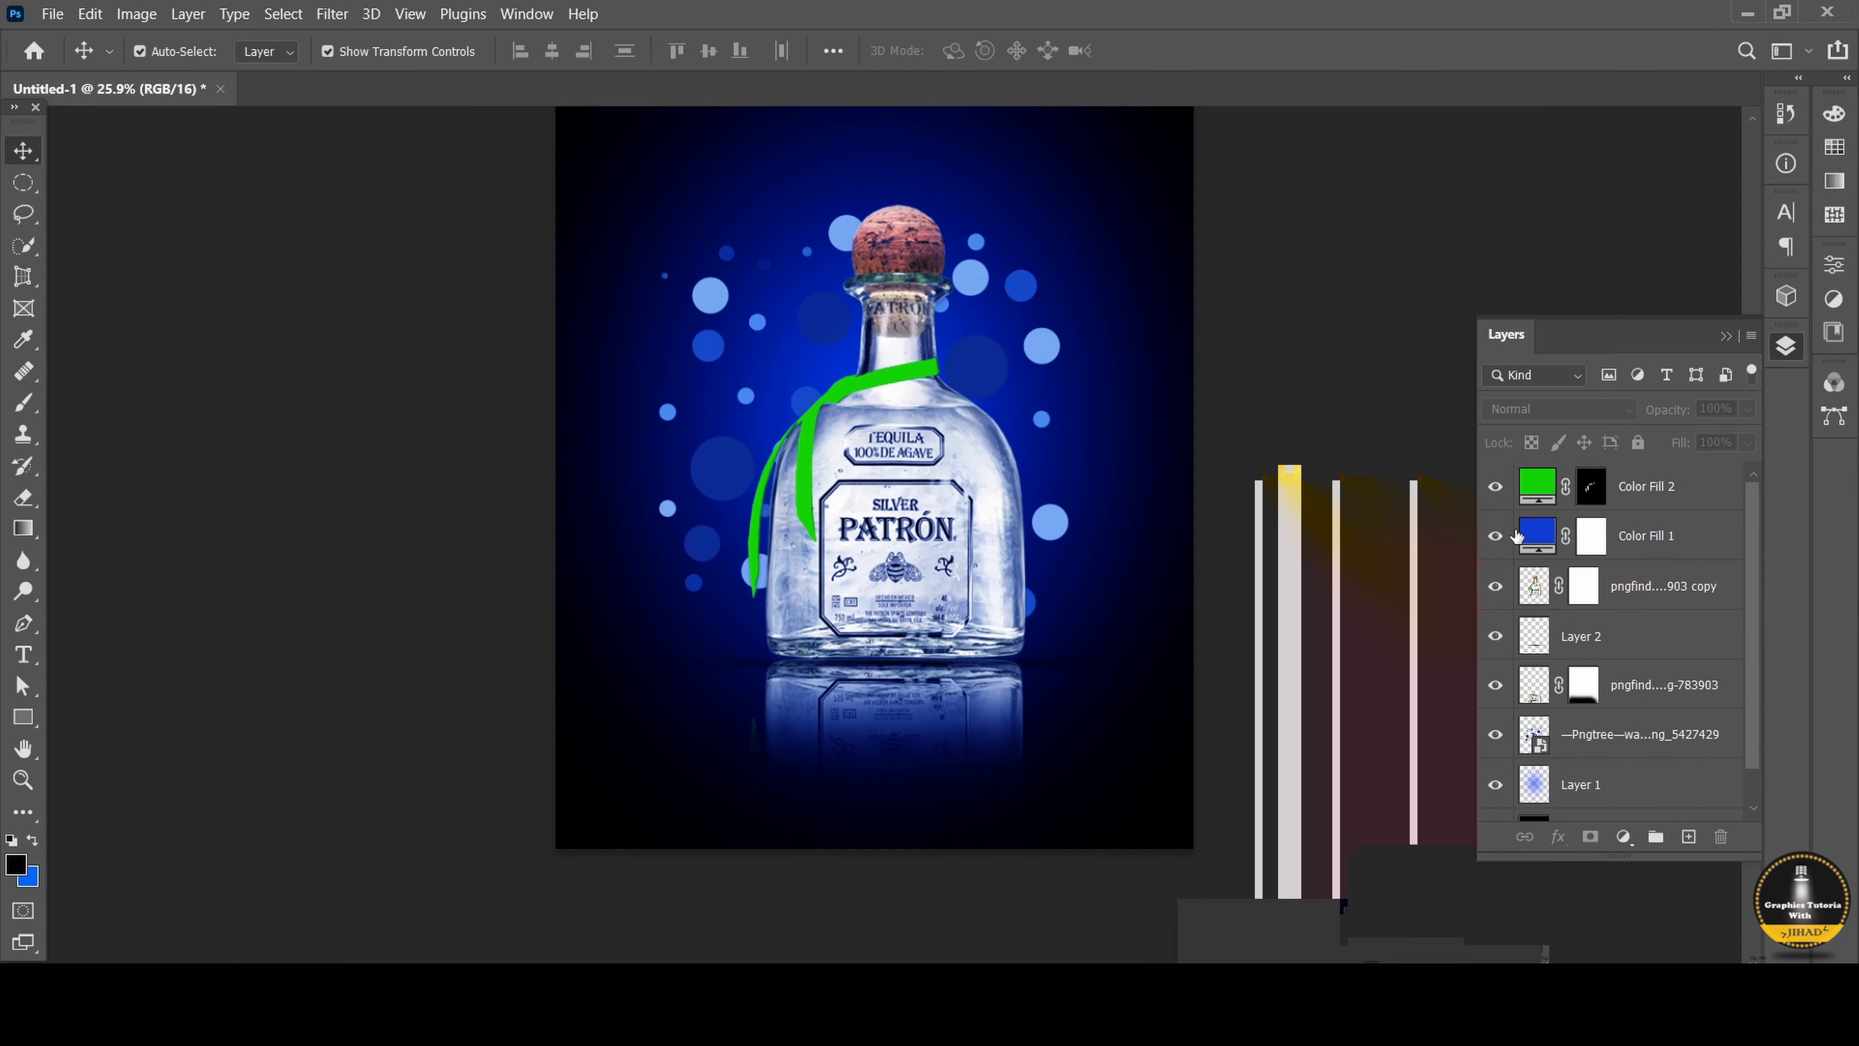
# Set the green colour fill layer's blending mode to Soft Light and deselect the layer.
pyautogui.click(1647, 486)
pyautogui.click(1610, 409)
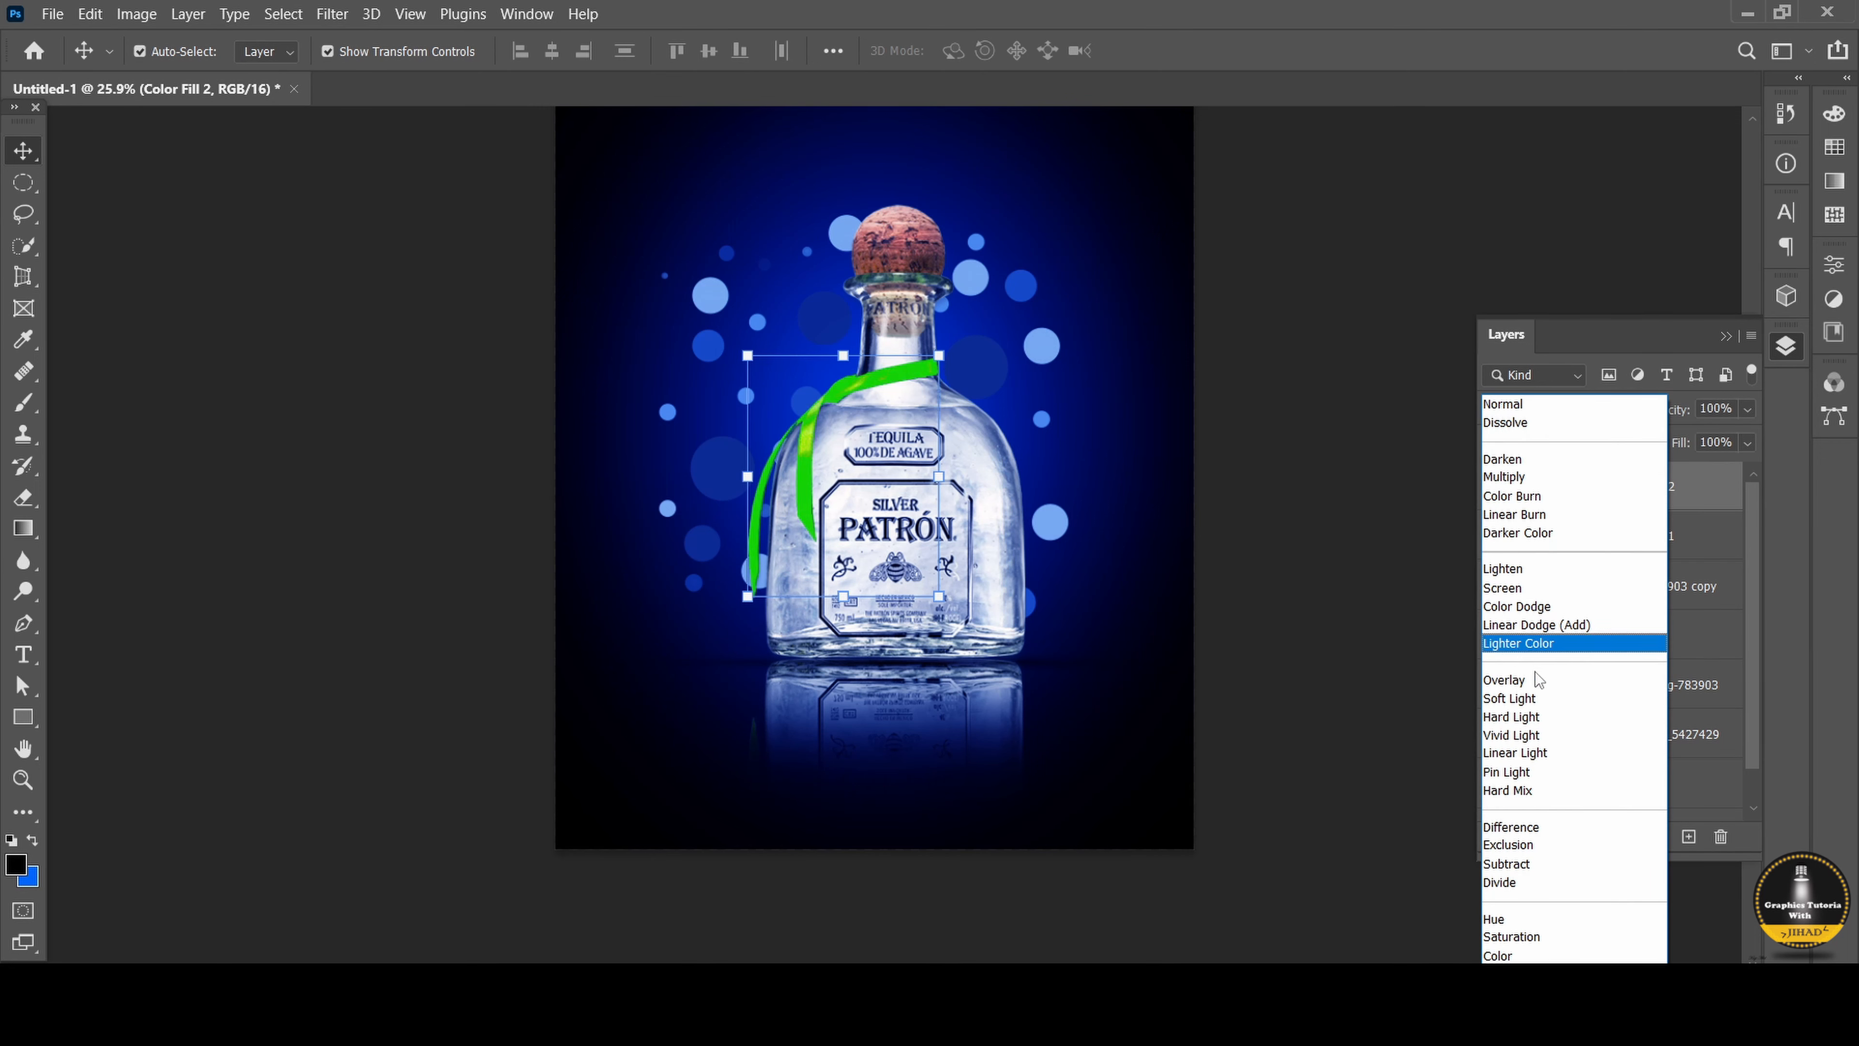
pyautogui.click(1536, 700)
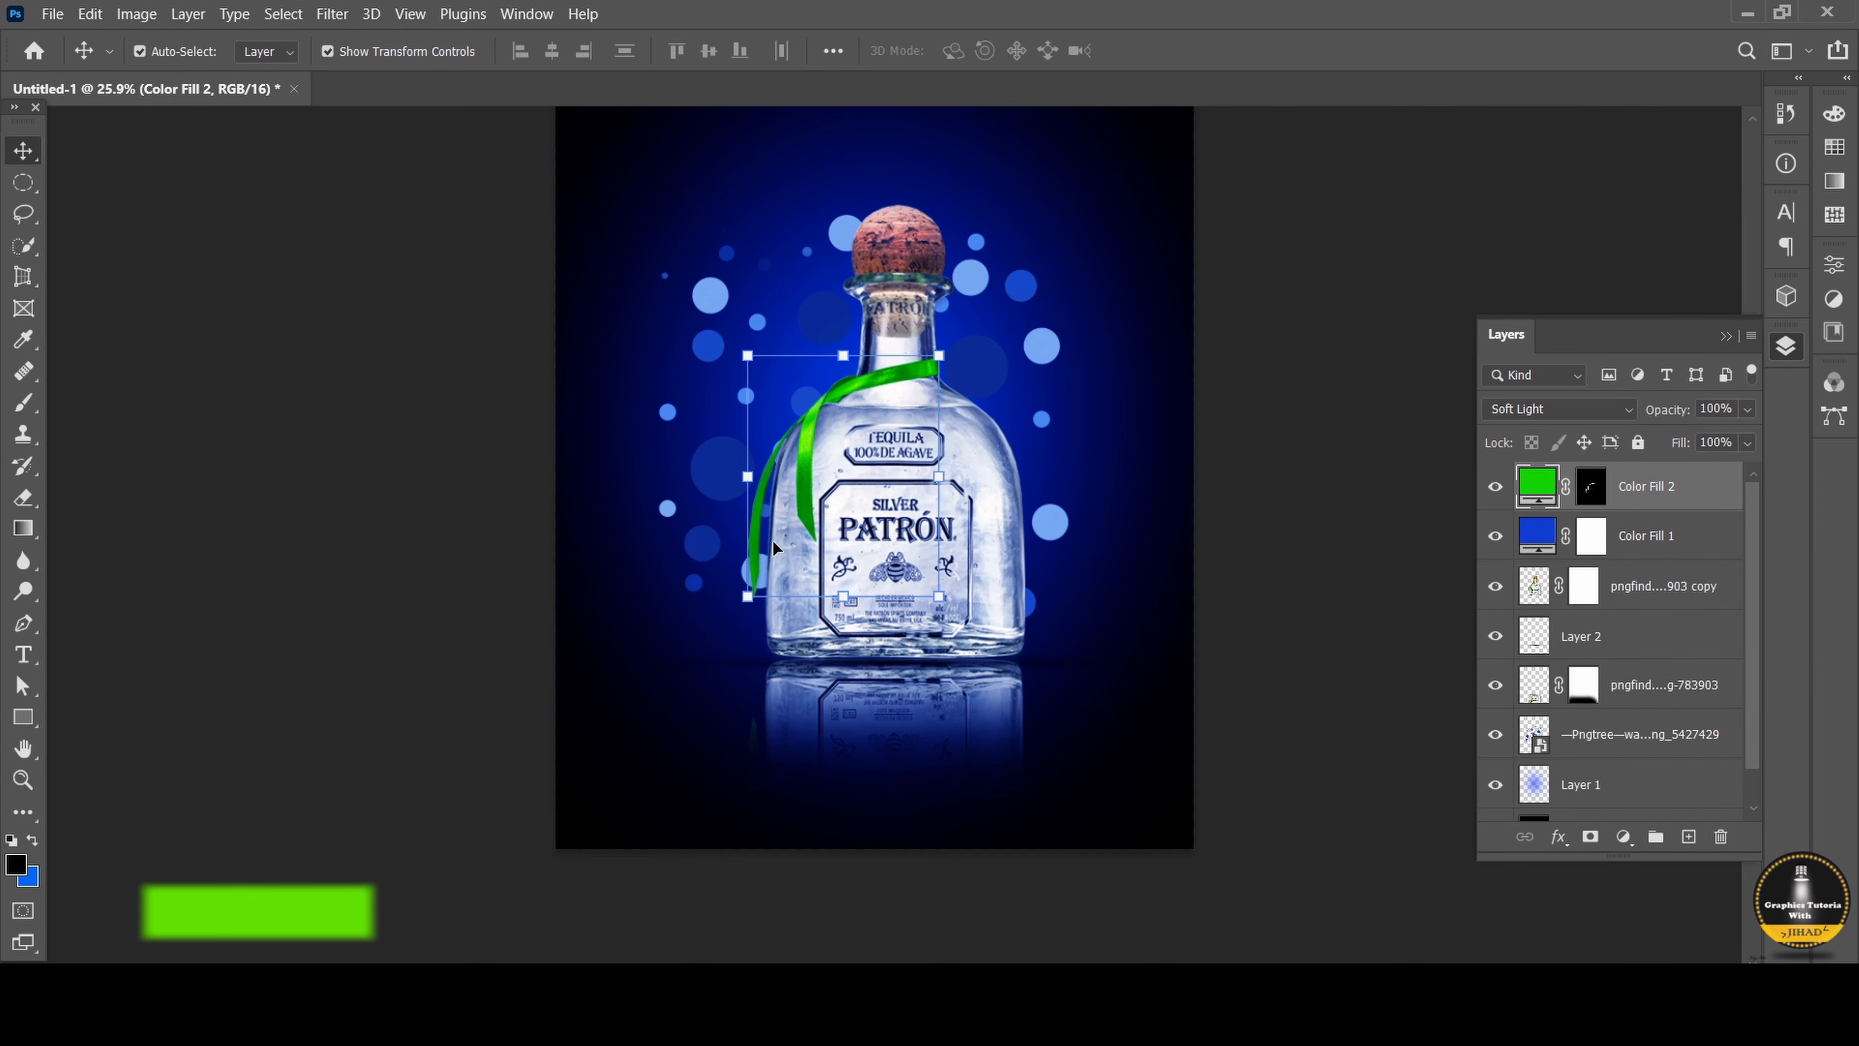
pyautogui.moveTo(131, 225); pyautogui.dragTo(196, 268)
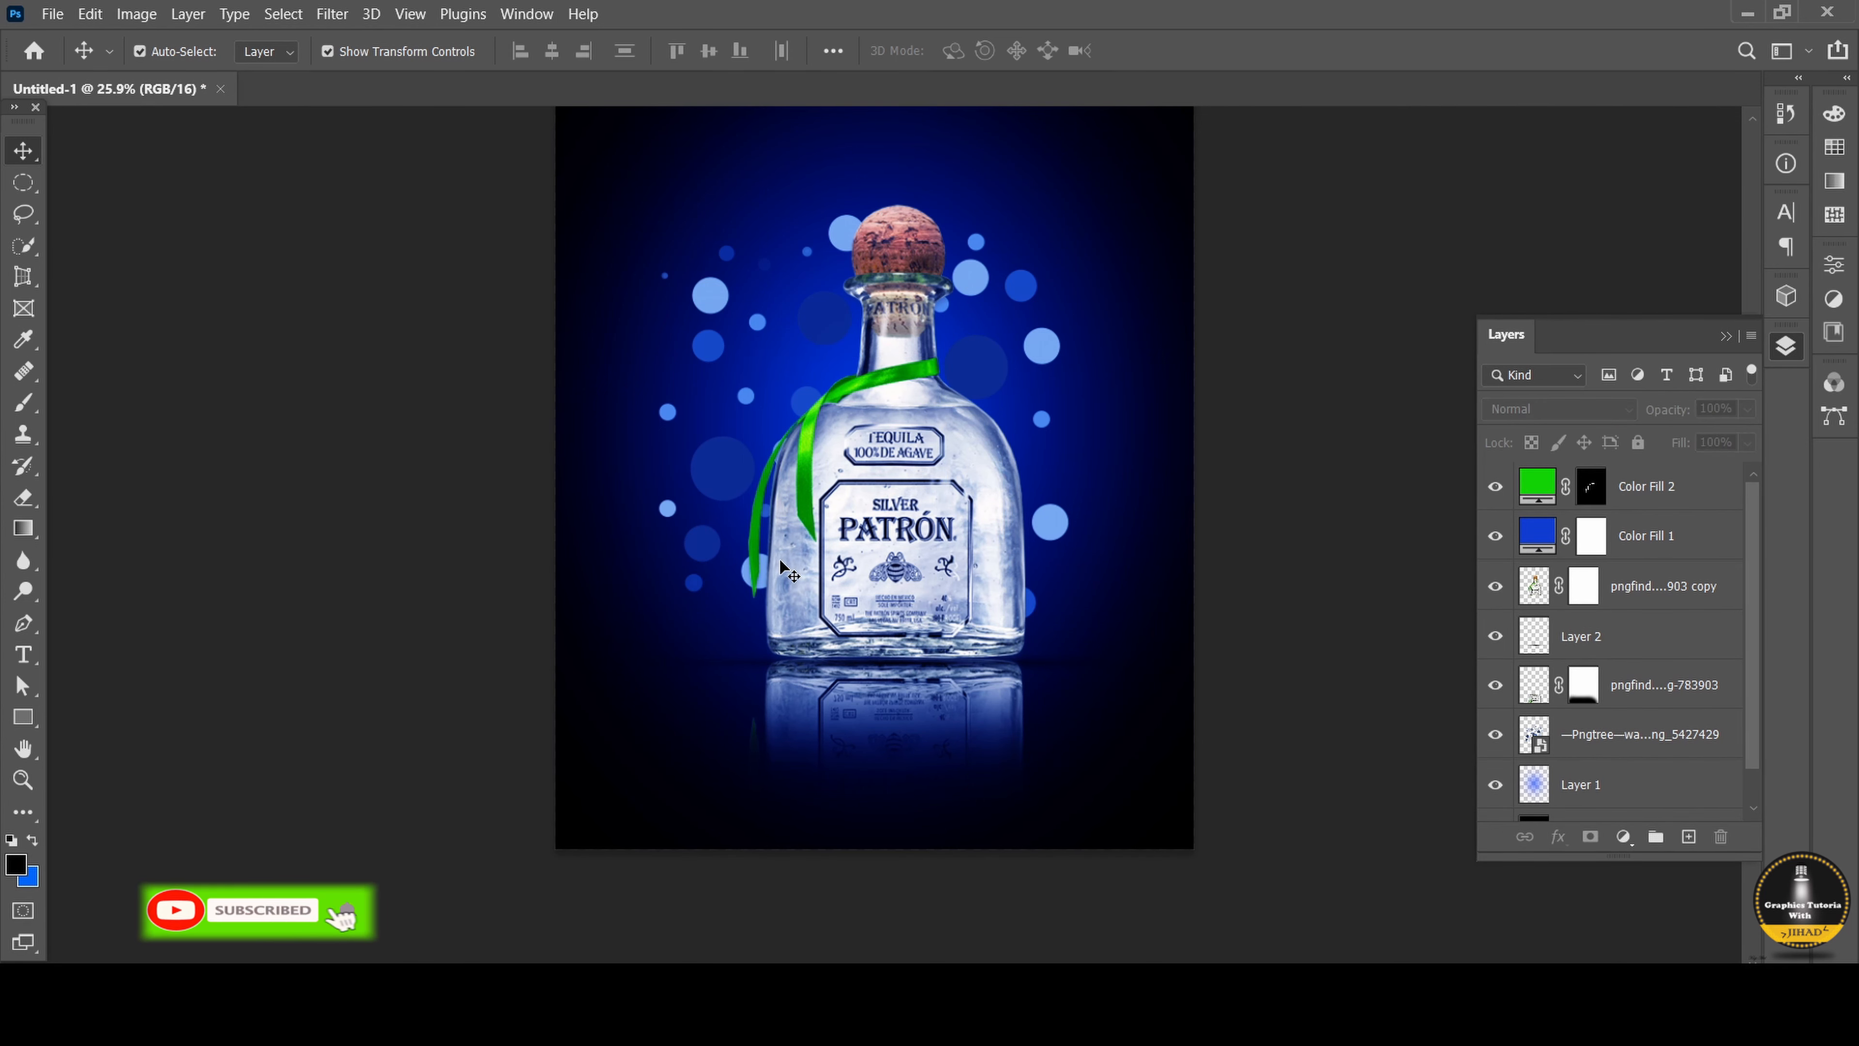
# Place the red ribbon image pngwing.com.png as an embedded layer above the green fill layer.
pyautogui.scroll(9, 778, 554)
pyautogui.scroll(3, 752, 431)
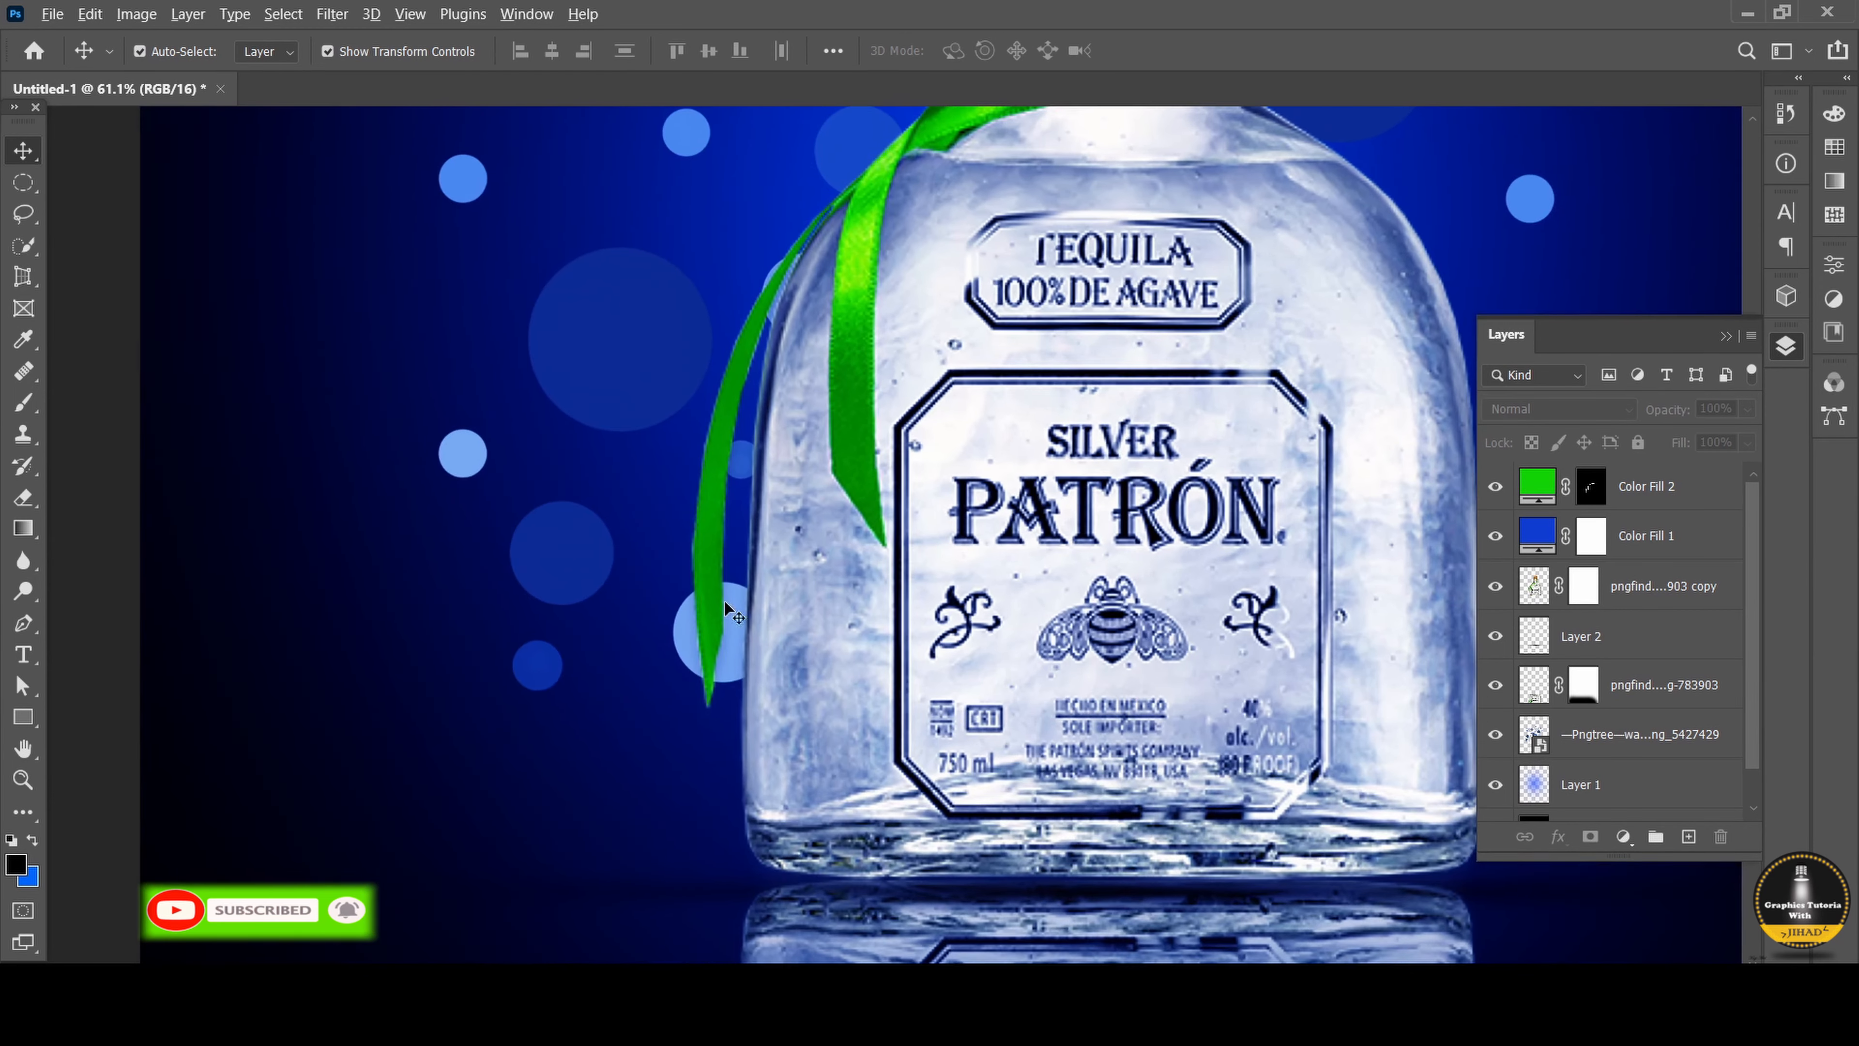
pyautogui.scroll(-10, 842, 546)
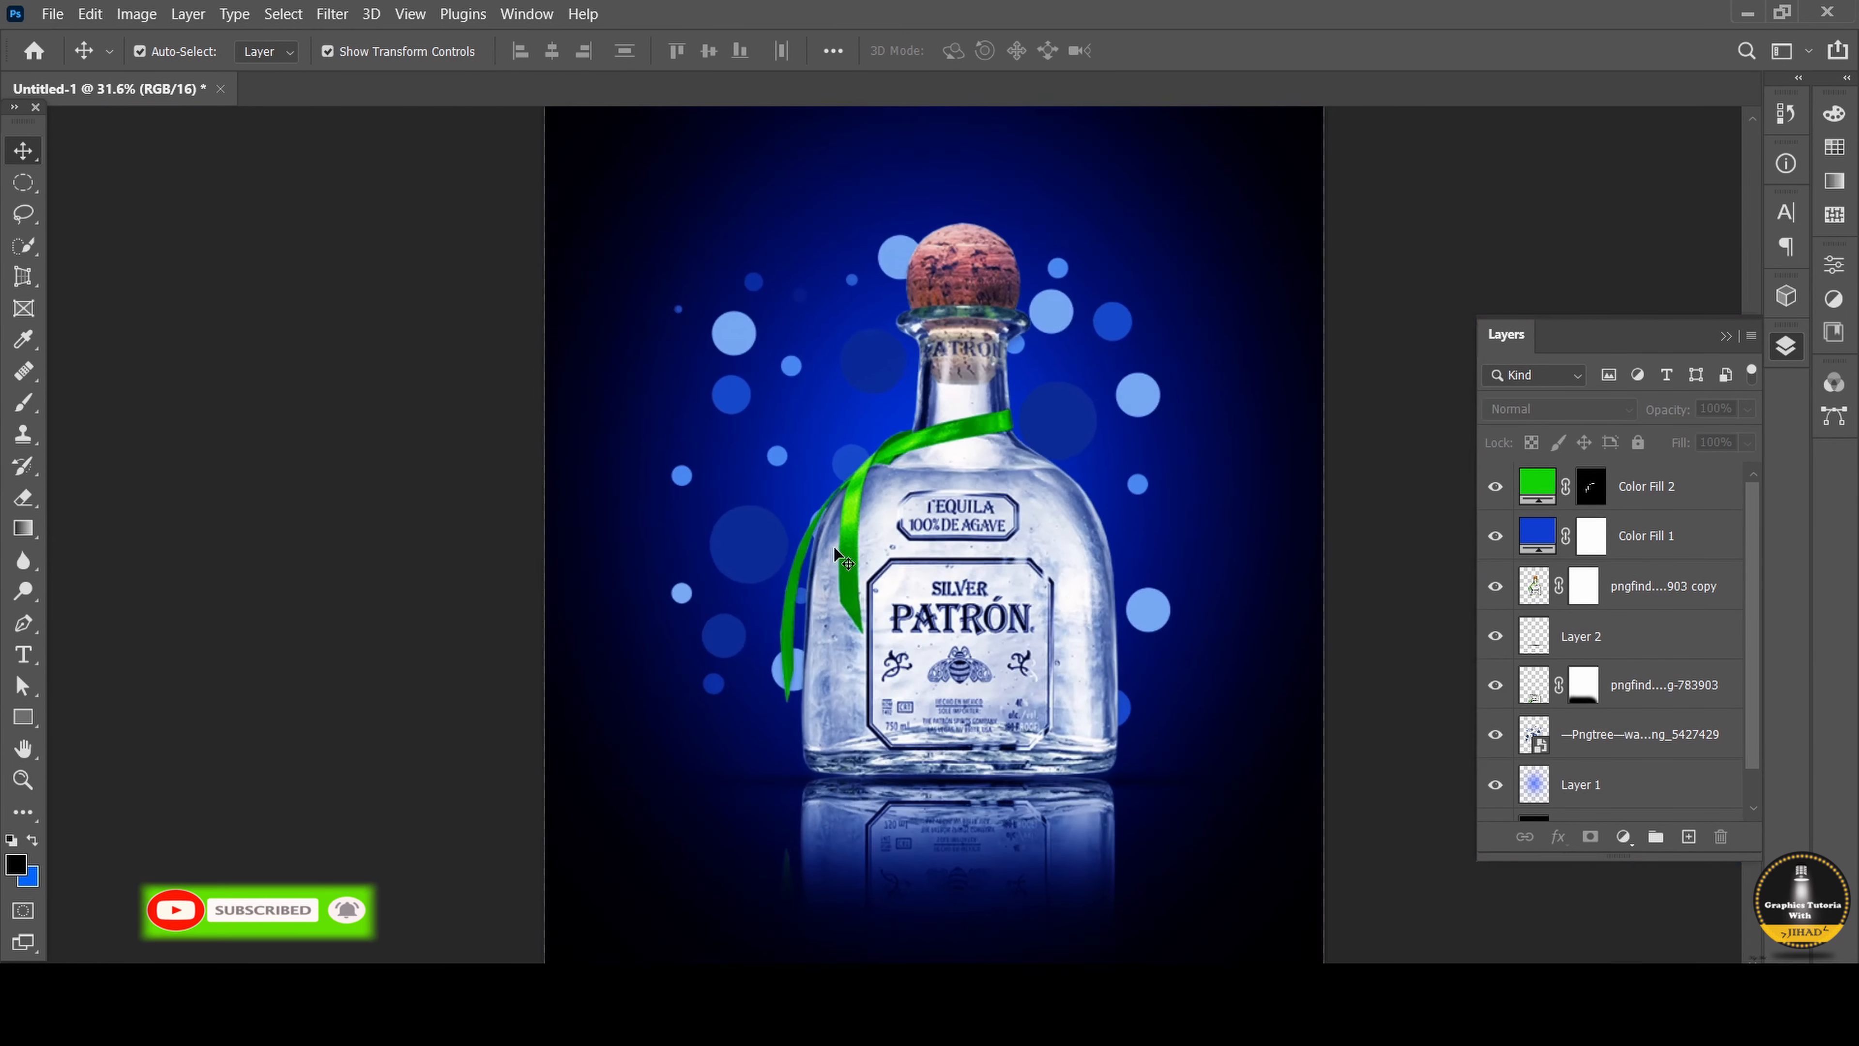
pyautogui.click(52, 14)
pyautogui.click(125, 495)
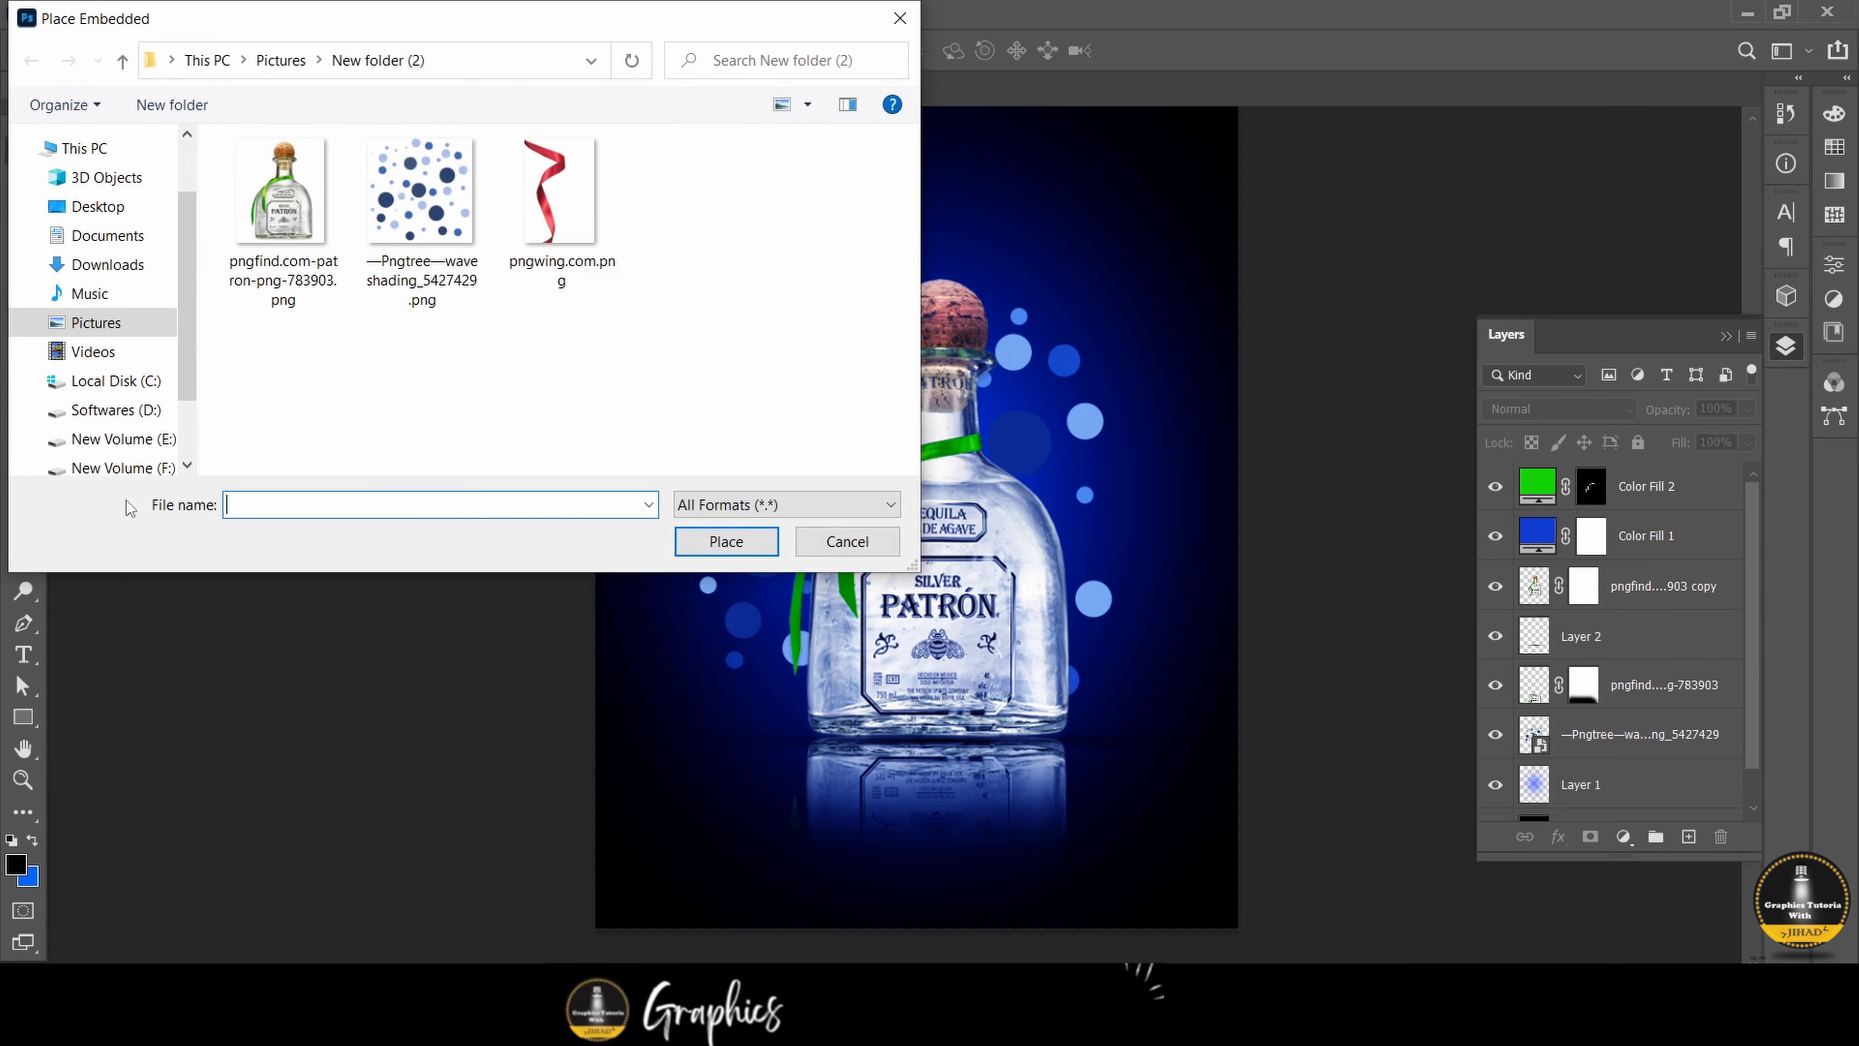
pyautogui.doubleClick(560, 194)
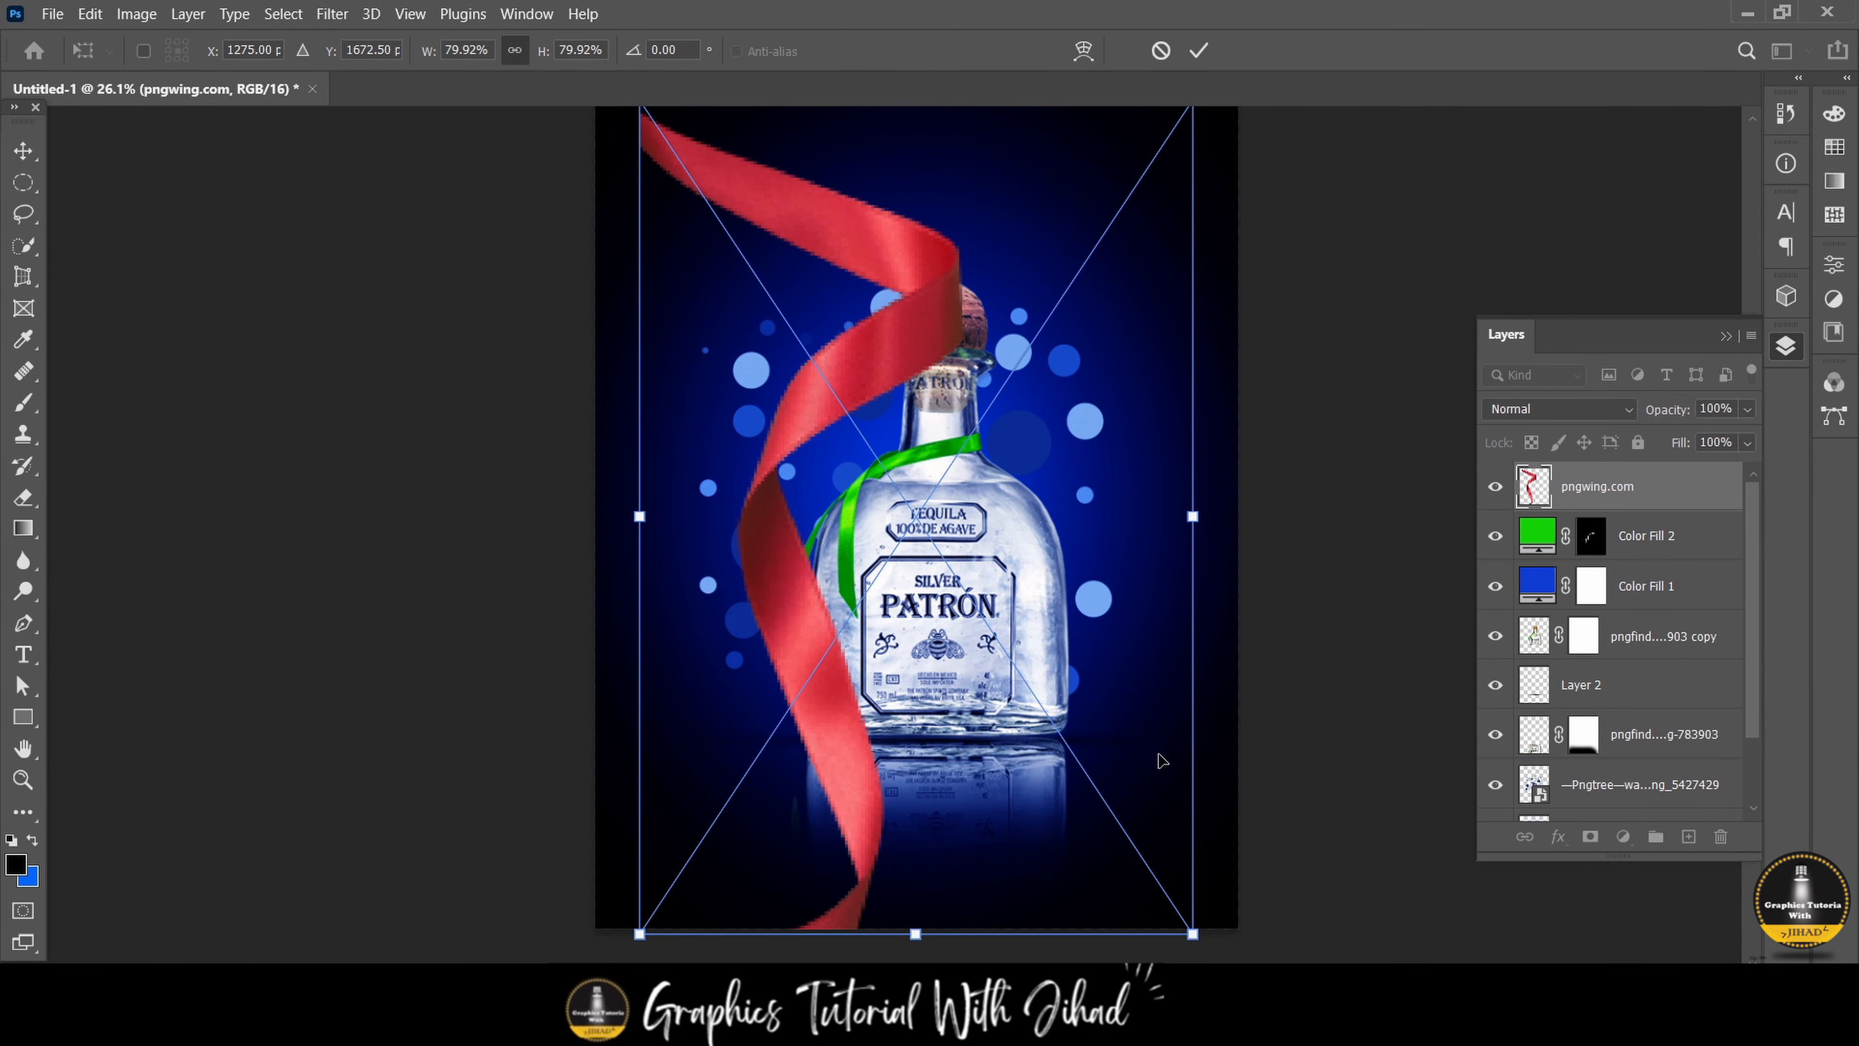
# Rotate the placed red ribbon by about 86°, scale it to about 46%, and position its lower bend at the bottle's base.
pyautogui.scroll(-1, 1162, 760)
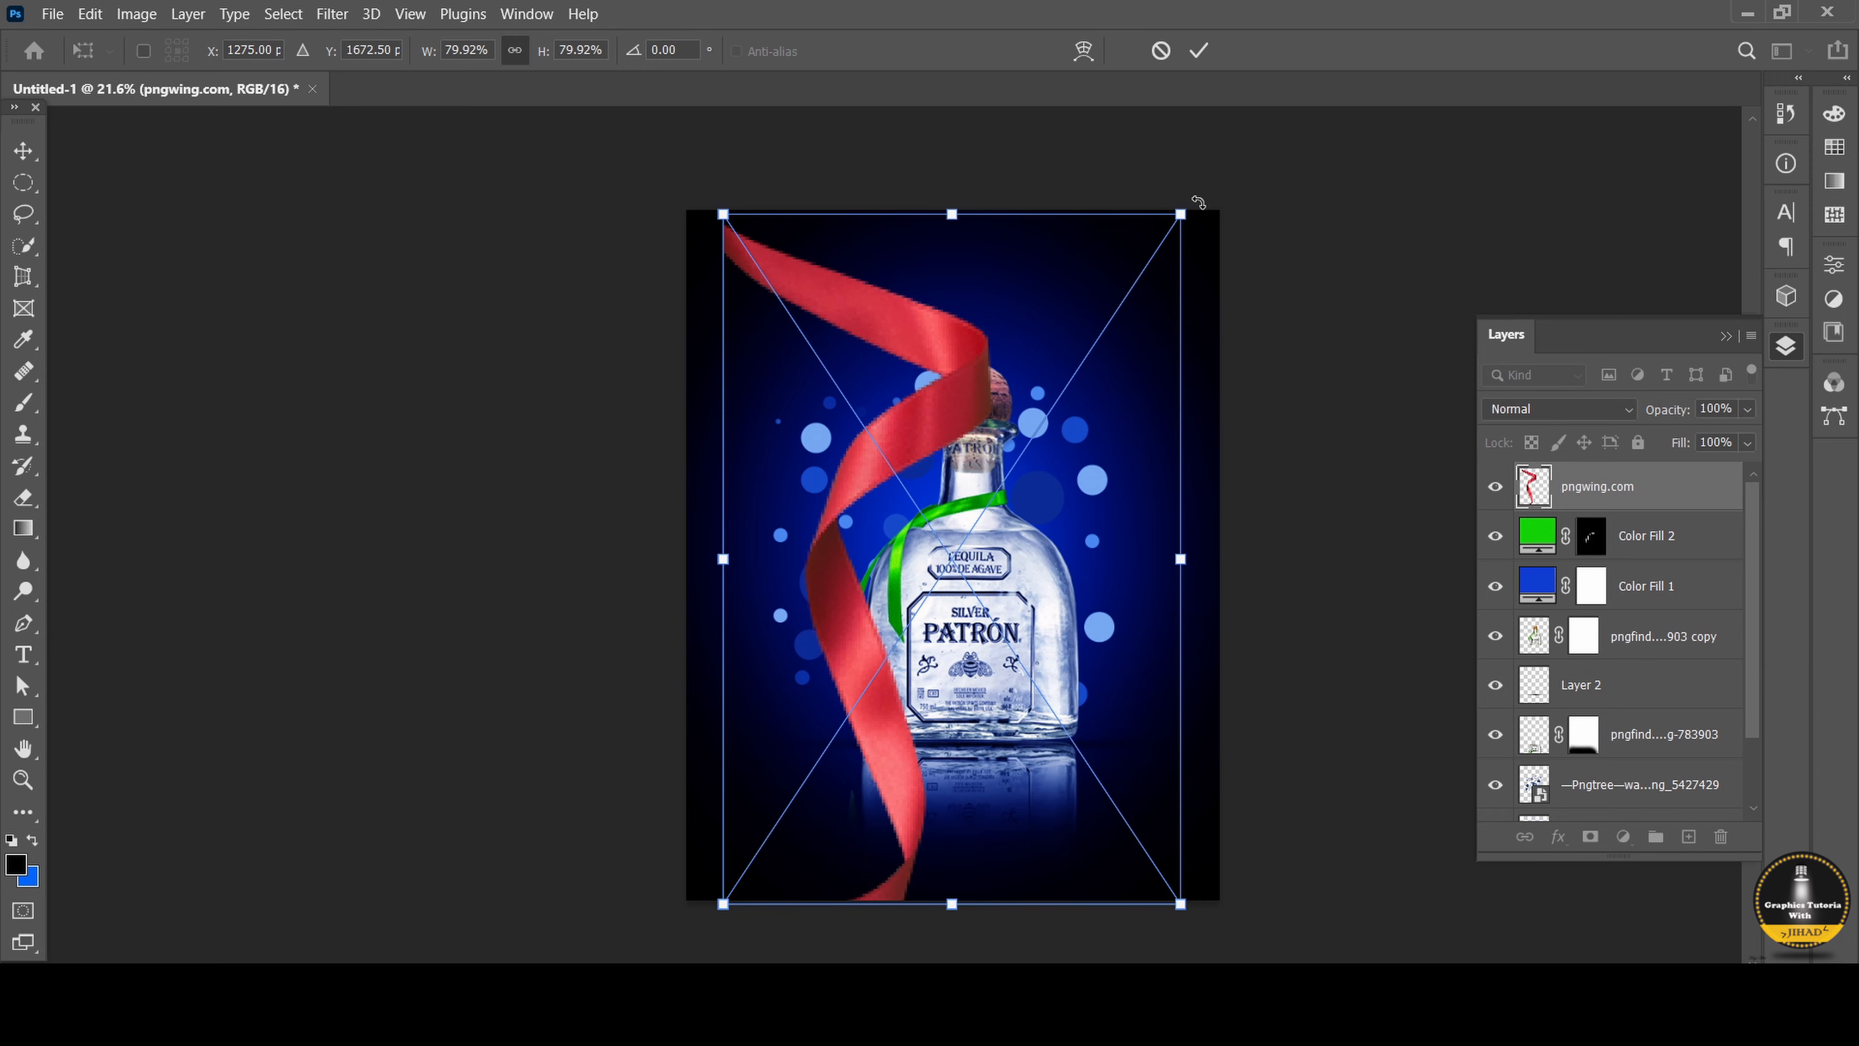
pyautogui.moveTo(1198, 202); pyautogui.dragTo(1202, 714)
pyautogui.moveTo(1281, 308); pyautogui.dragTo(1004, 521)
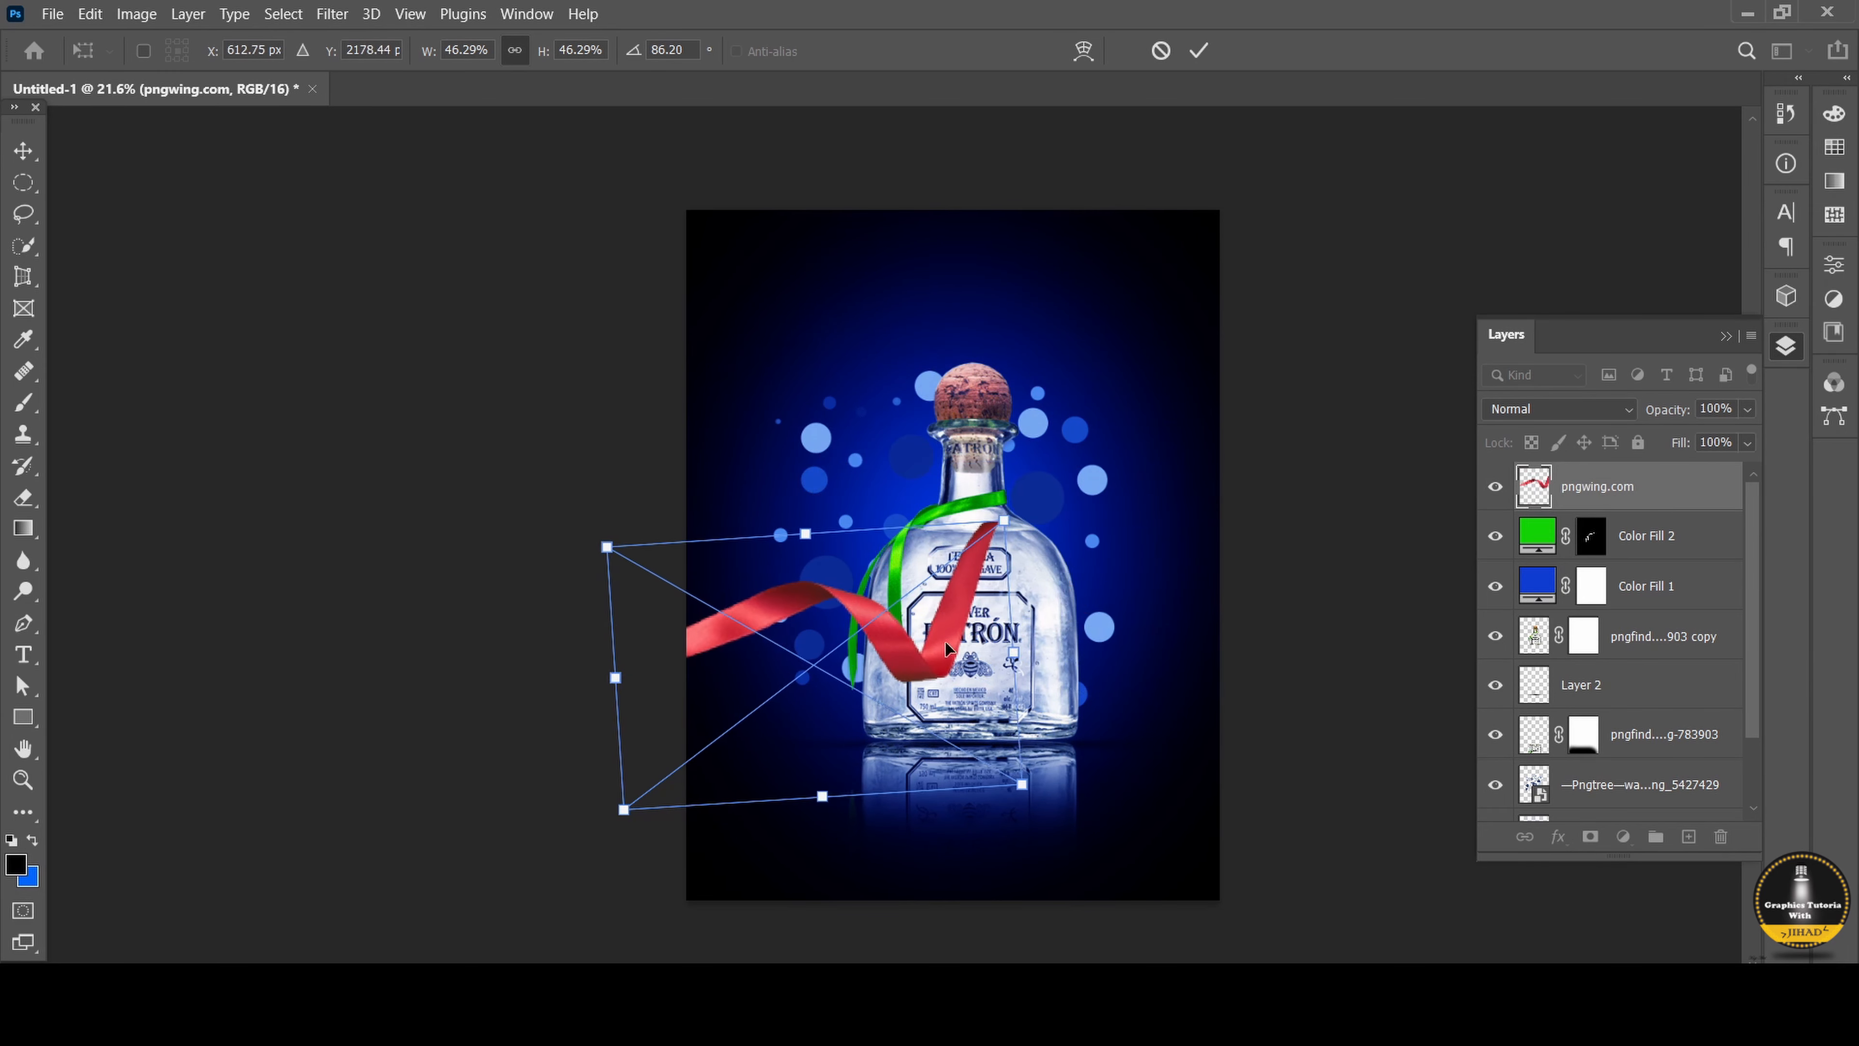
pyautogui.moveTo(946, 648); pyautogui.dragTo(1012, 756)
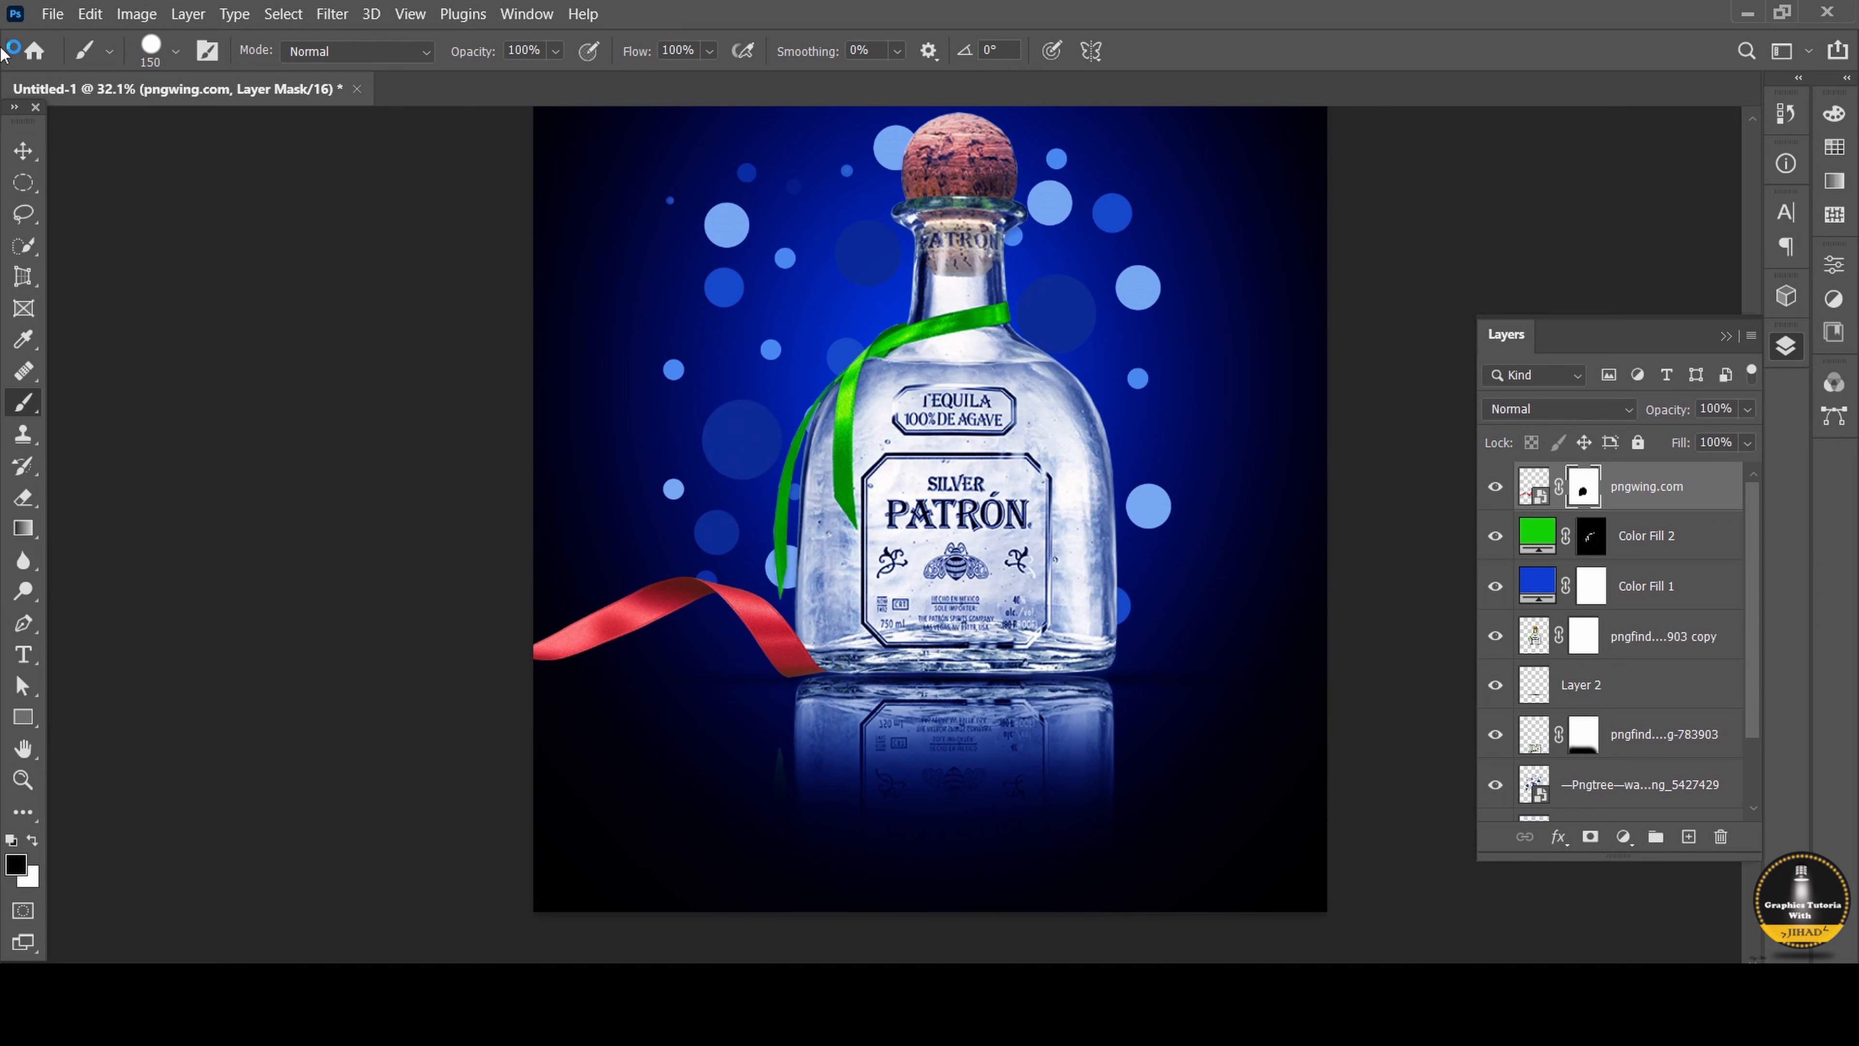
# Start Puppet Warp on the red ribbon layer and pin both corners of the ribbon end that extends beyond the canvas.
pyautogui.click(23, 150)
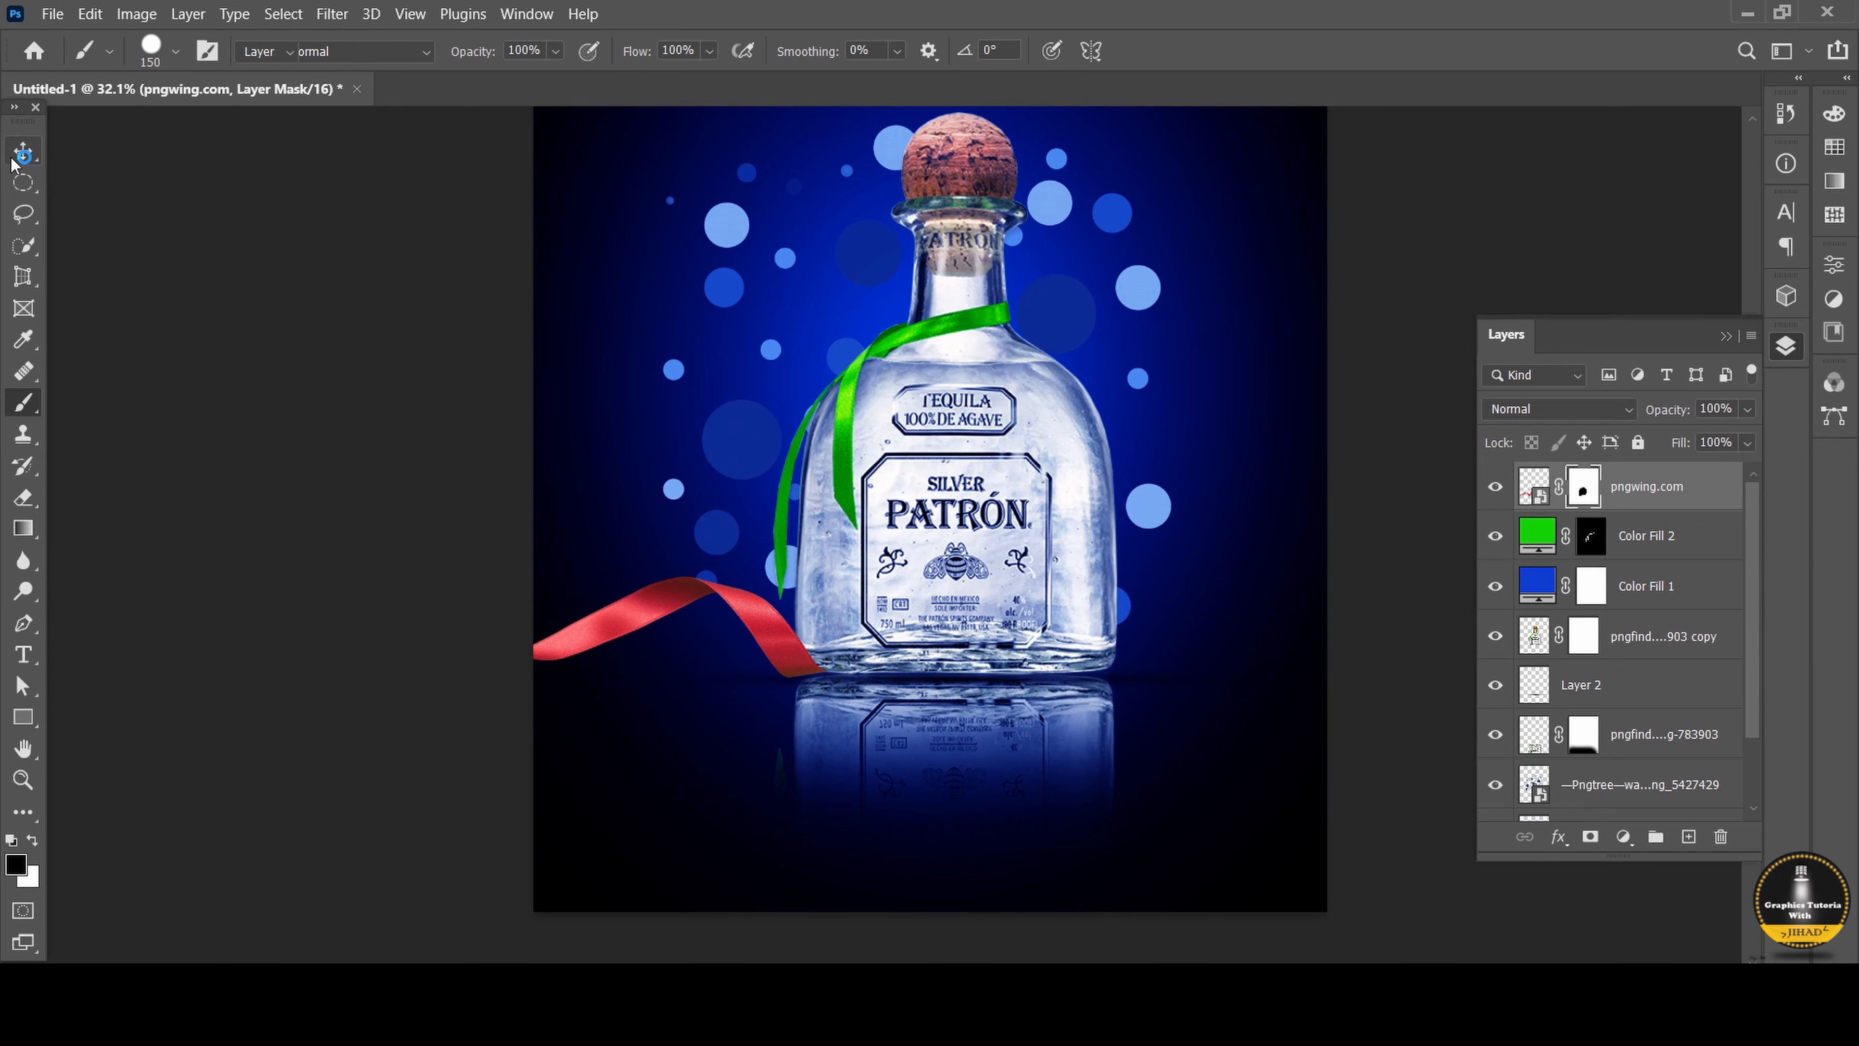
pyautogui.click(448, 495)
pyautogui.click(785, 643)
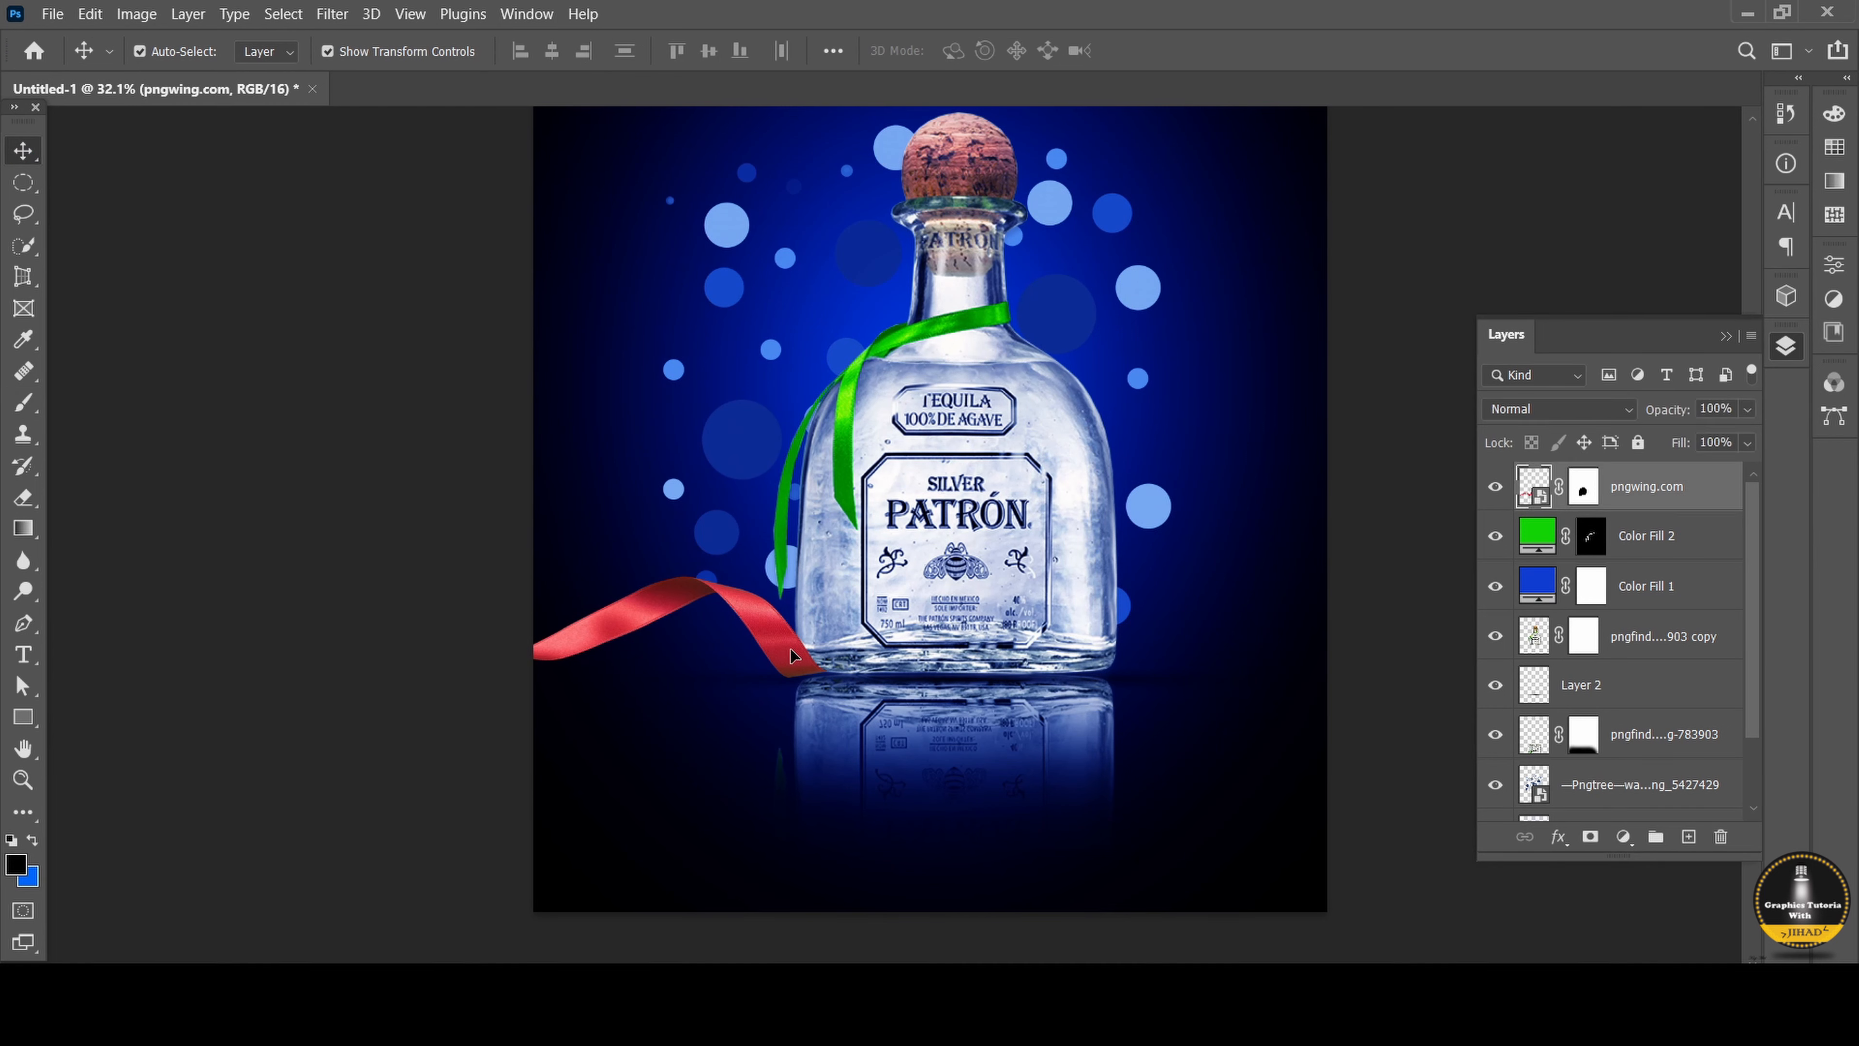
pyautogui.press('alt')
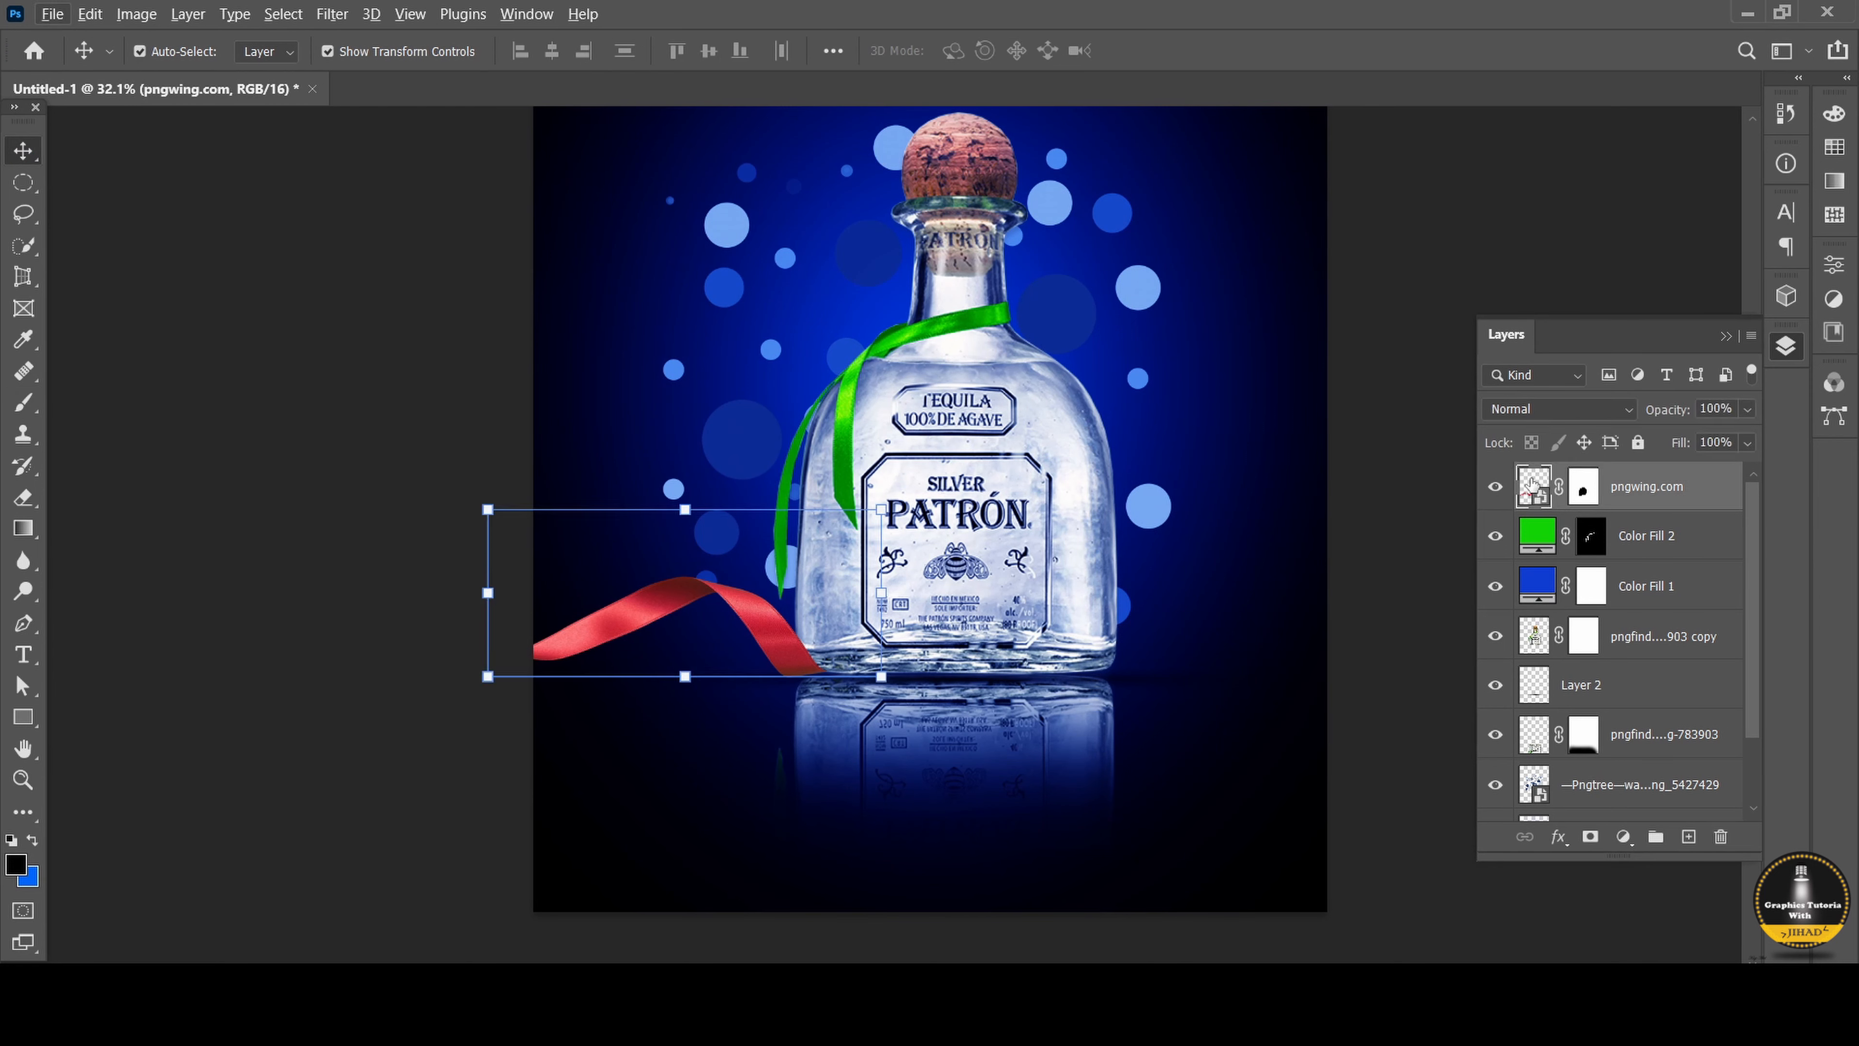
pyautogui.press('e')
pyautogui.click(150, 469)
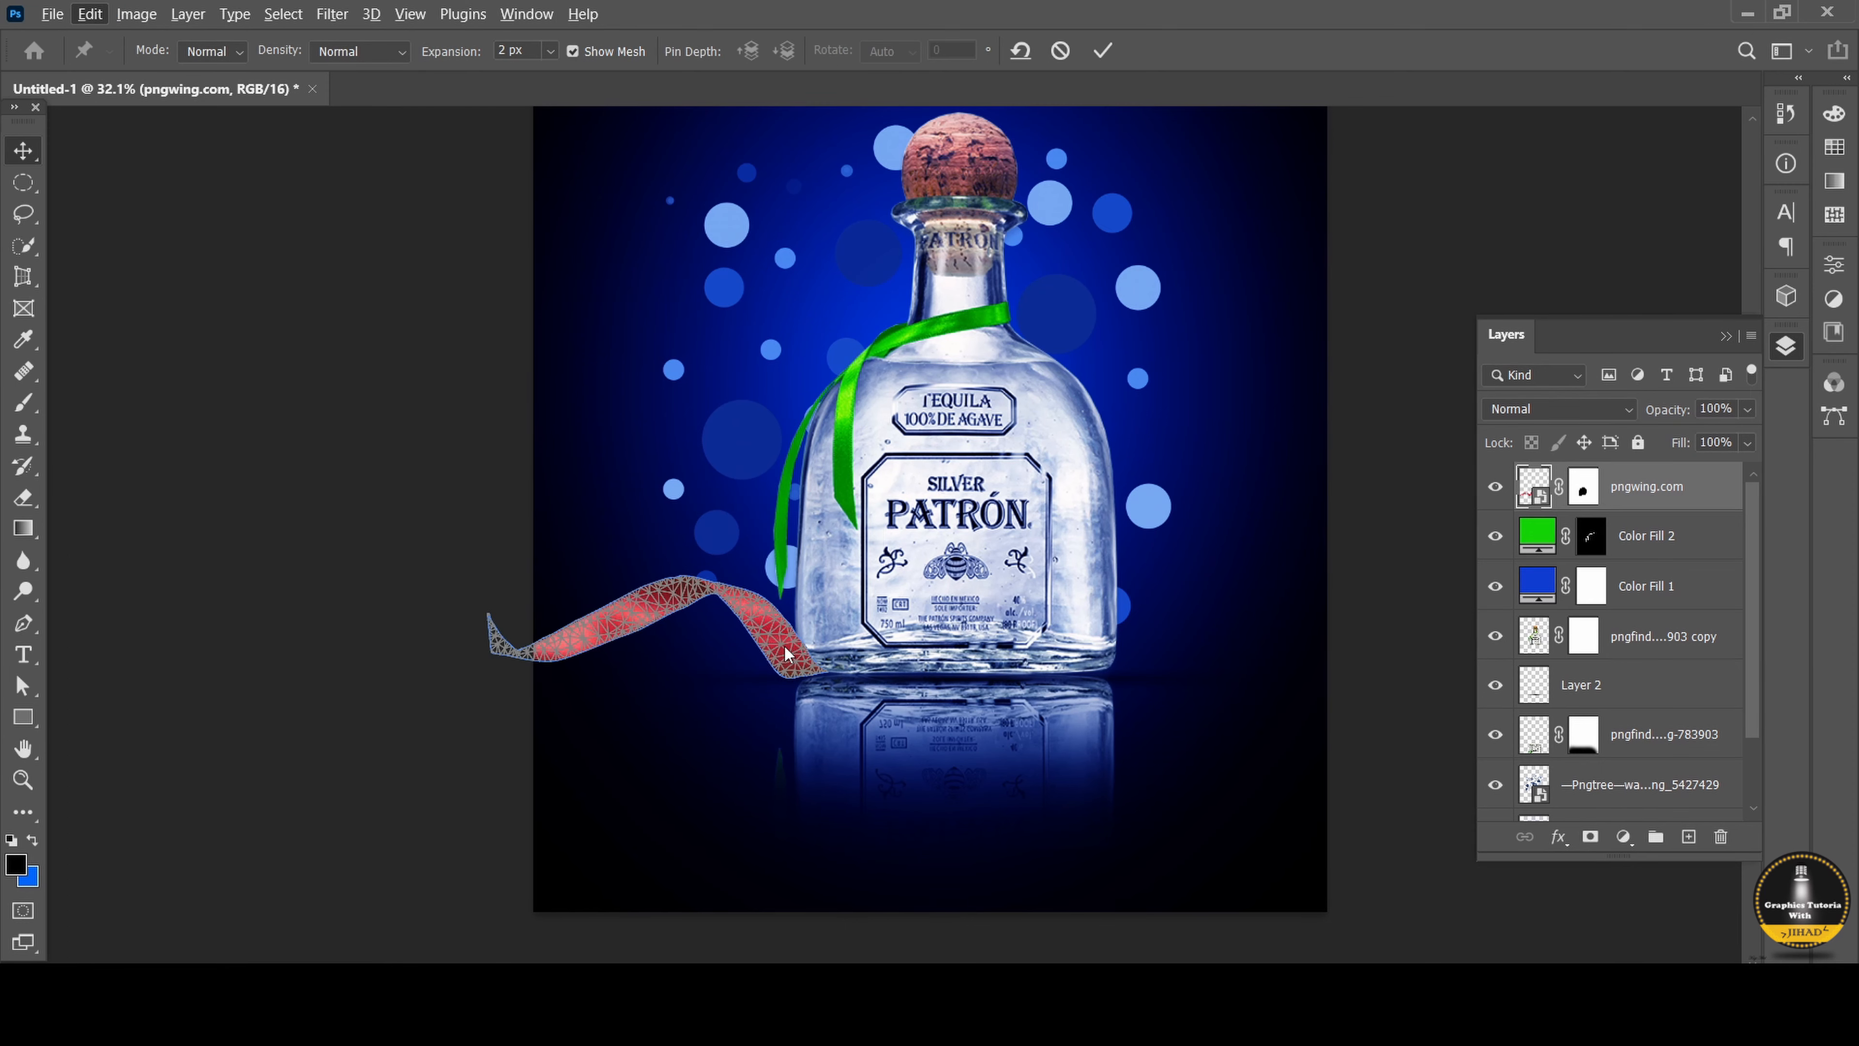
pyautogui.scroll(5, 805, 673)
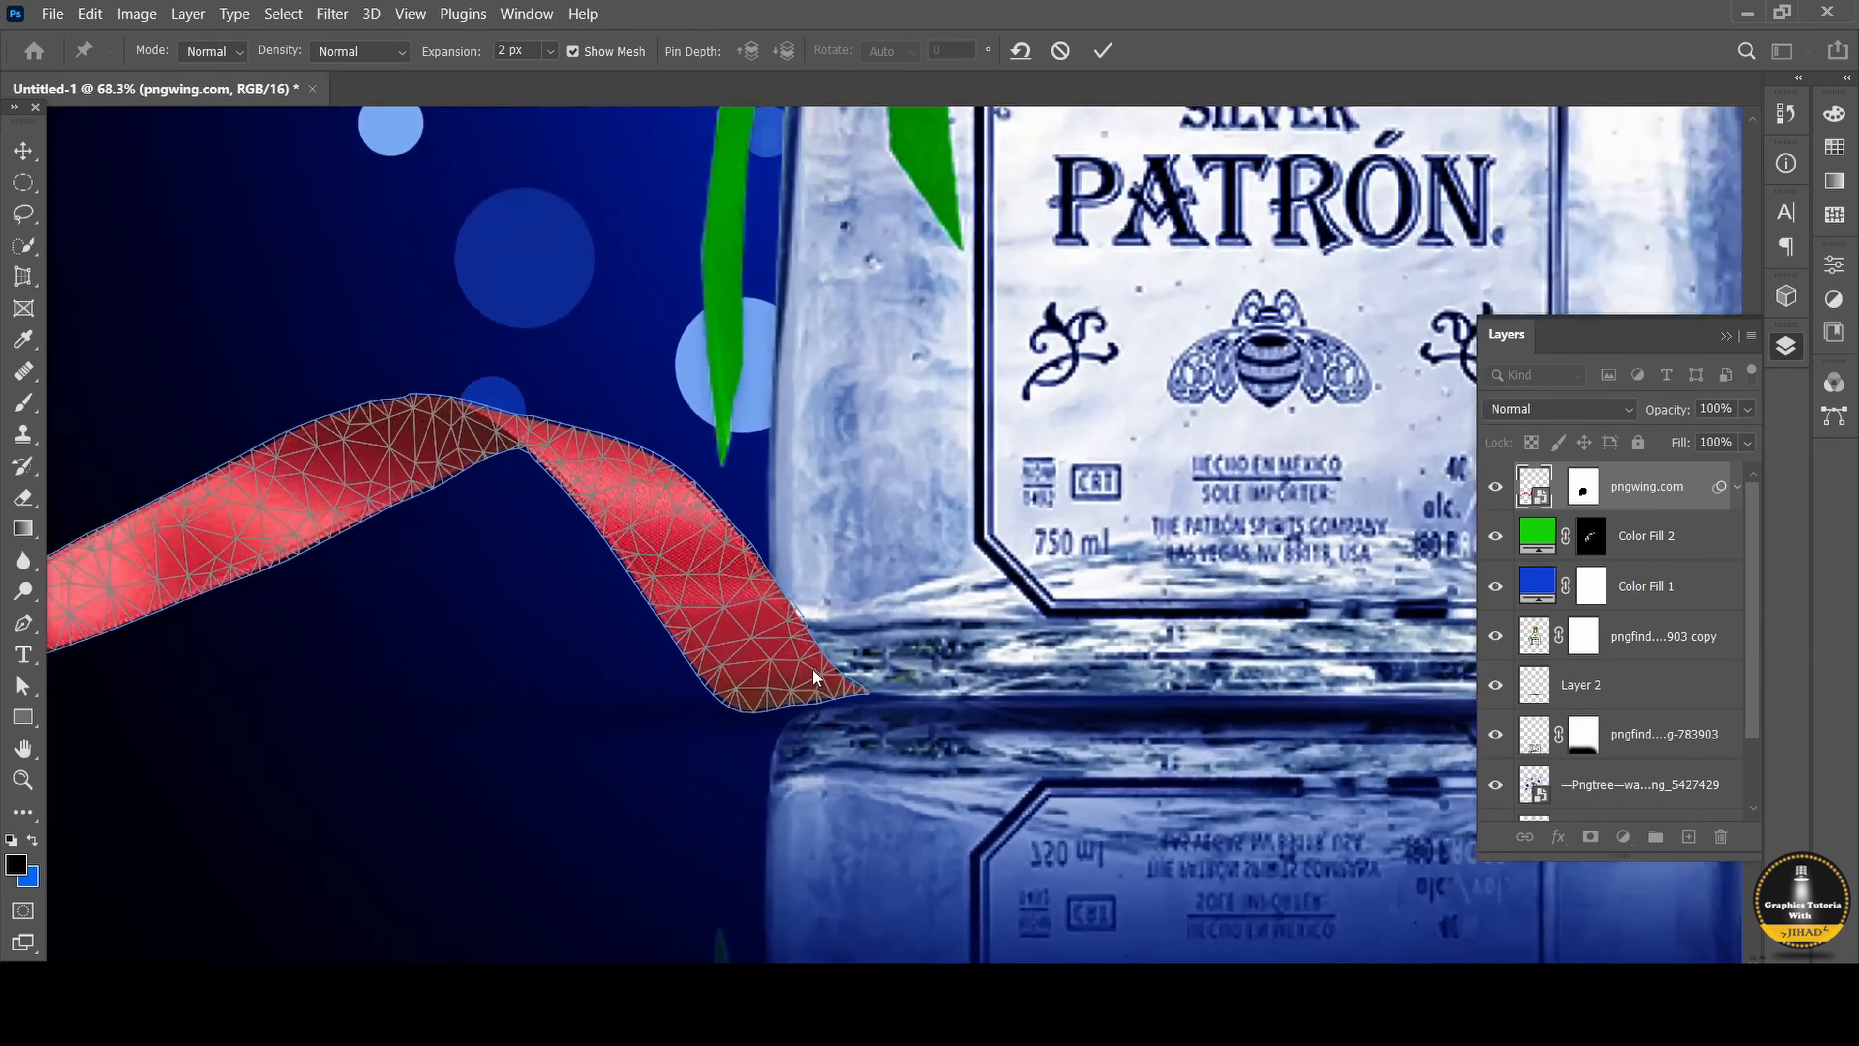
pyautogui.scroll(-3, 770, 721)
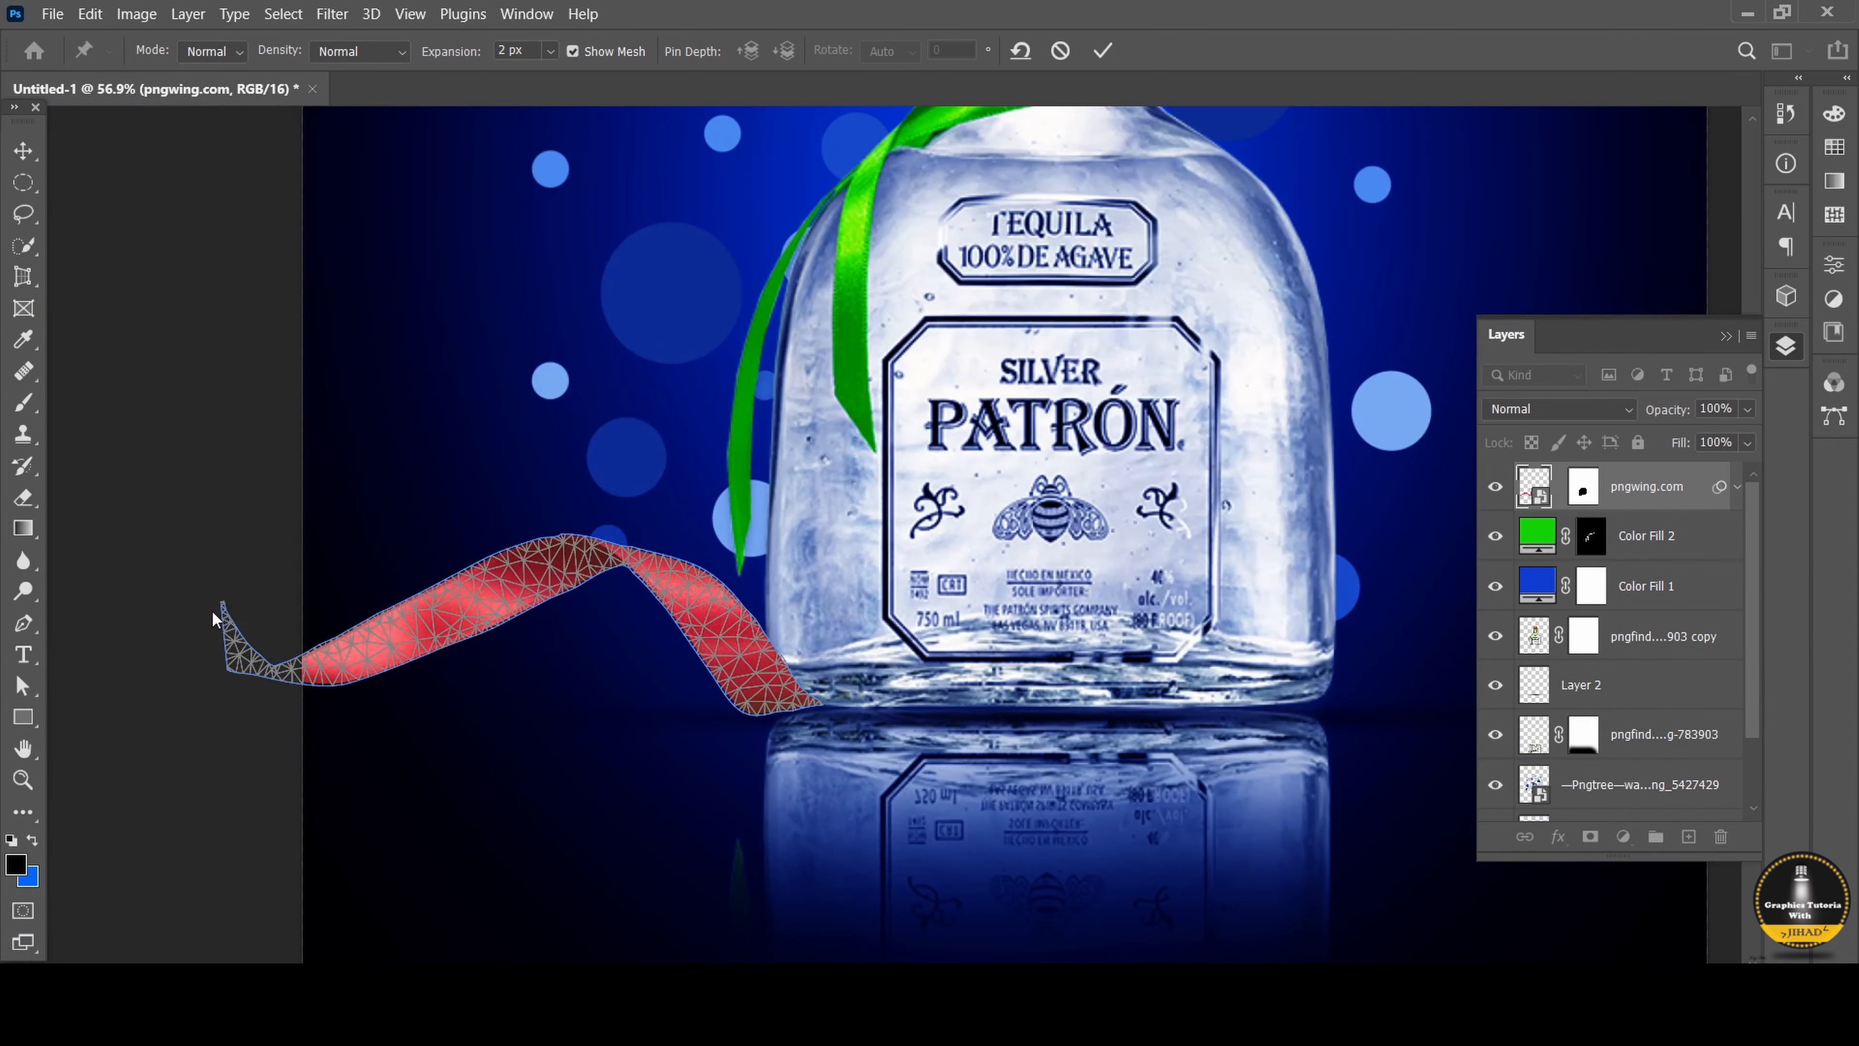
pyautogui.click(219, 603)
pyautogui.click(229, 667)
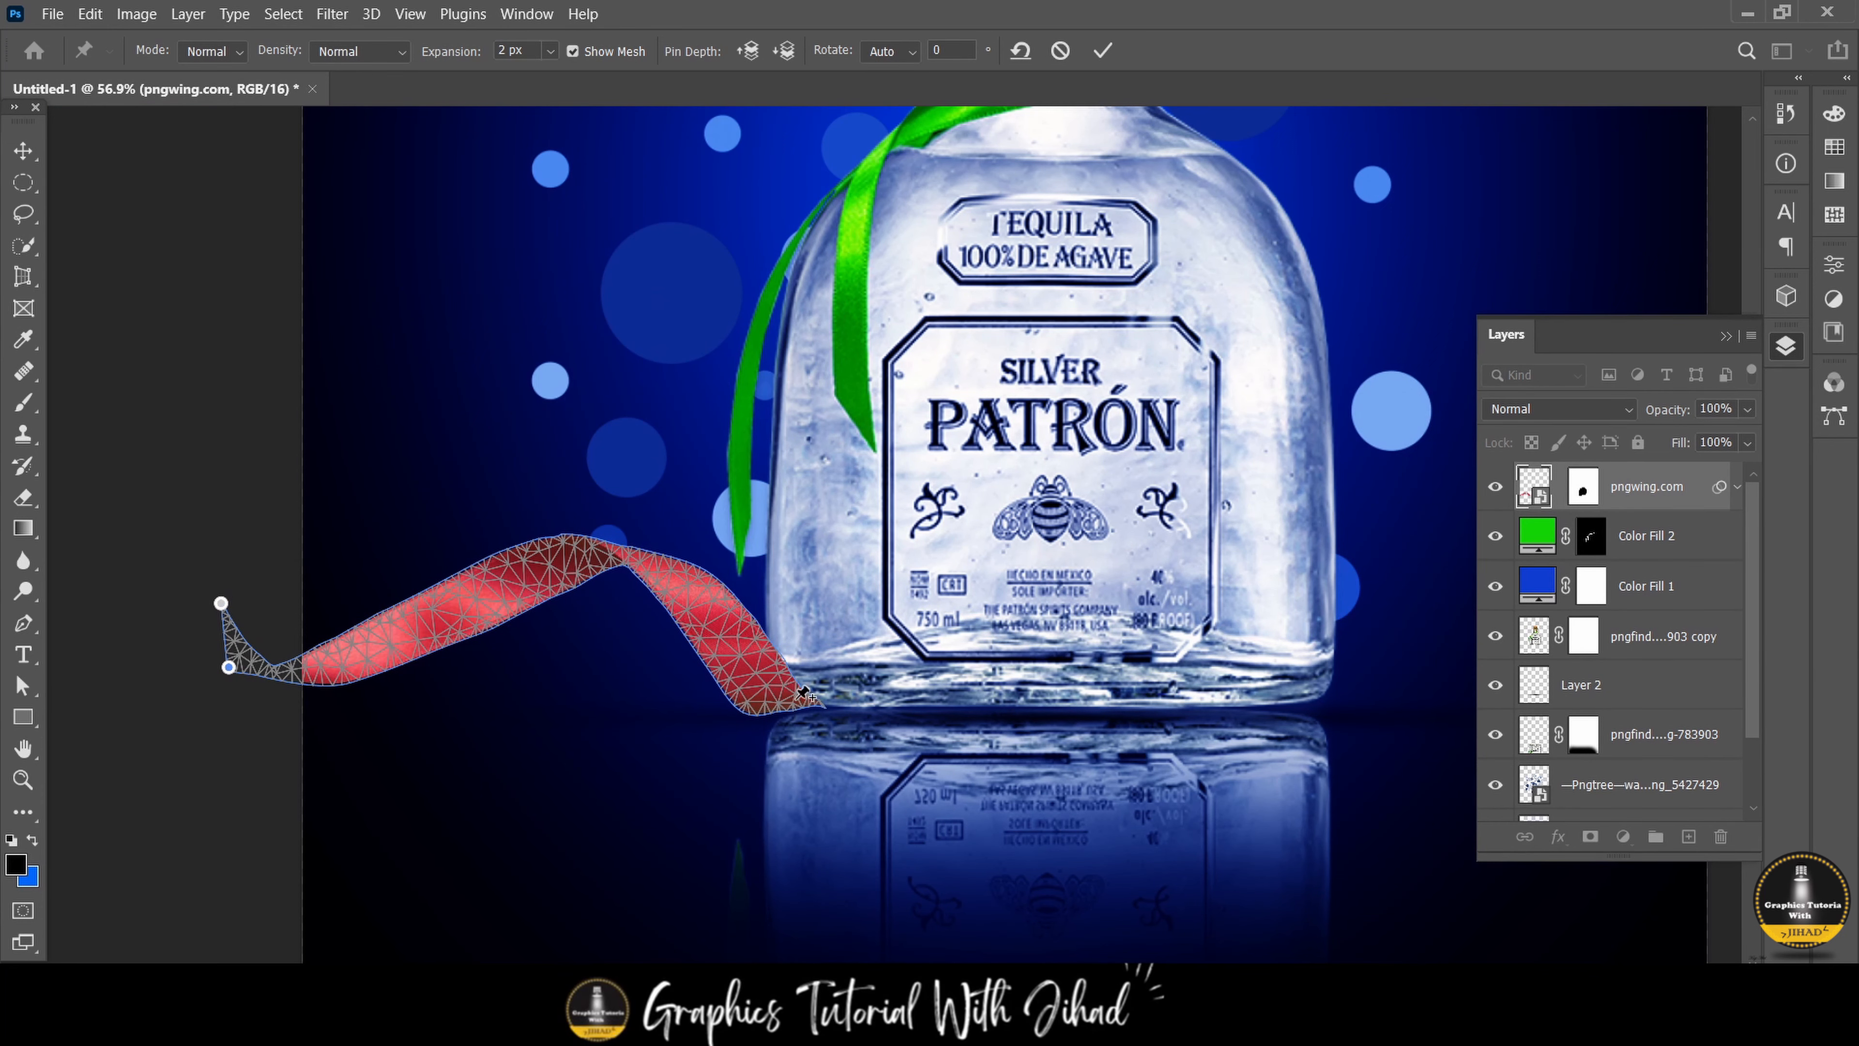
# Pin the red ribbon's bottom curve and pointed tip beside the bottle base, and adjust the tip to meet the base line.
pyautogui.scroll(6, 806, 694)
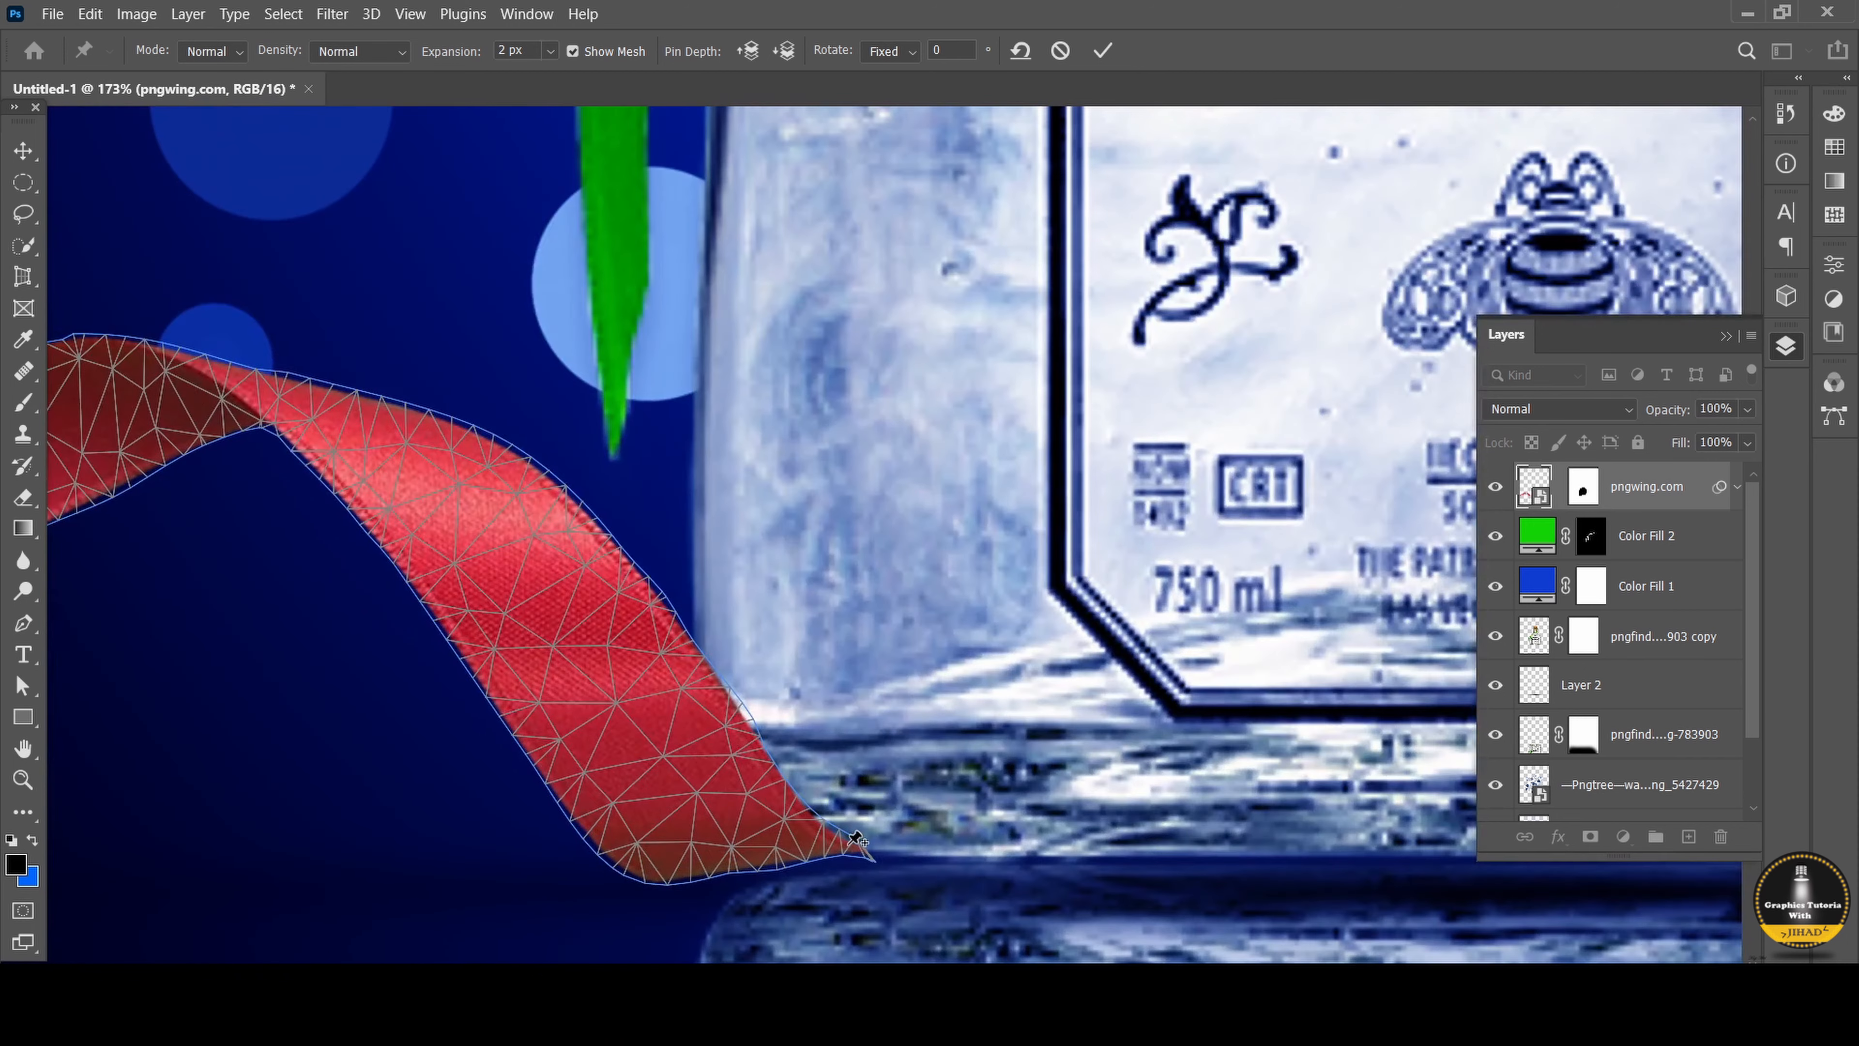
pyautogui.click(848, 841)
pyautogui.click(642, 878)
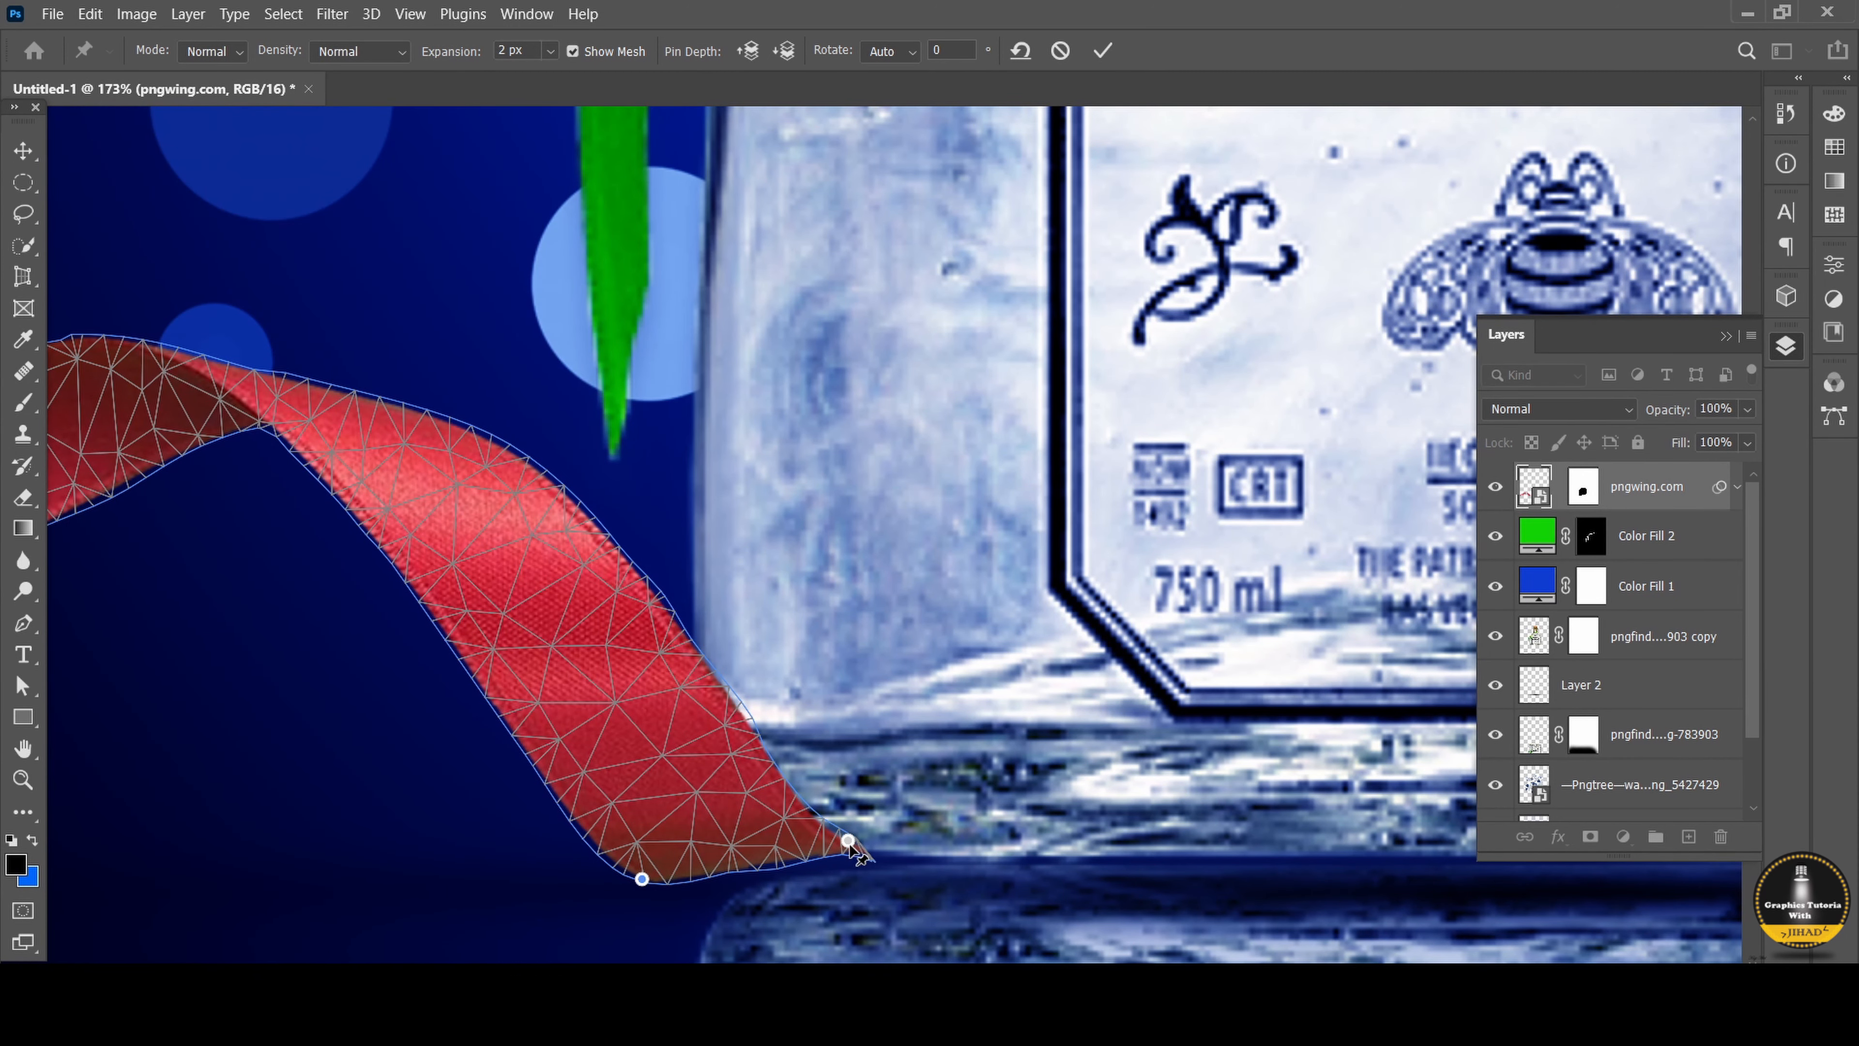
pyautogui.moveTo(848, 842); pyautogui.dragTo(851, 851)
pyautogui.scroll(5, 865, 851)
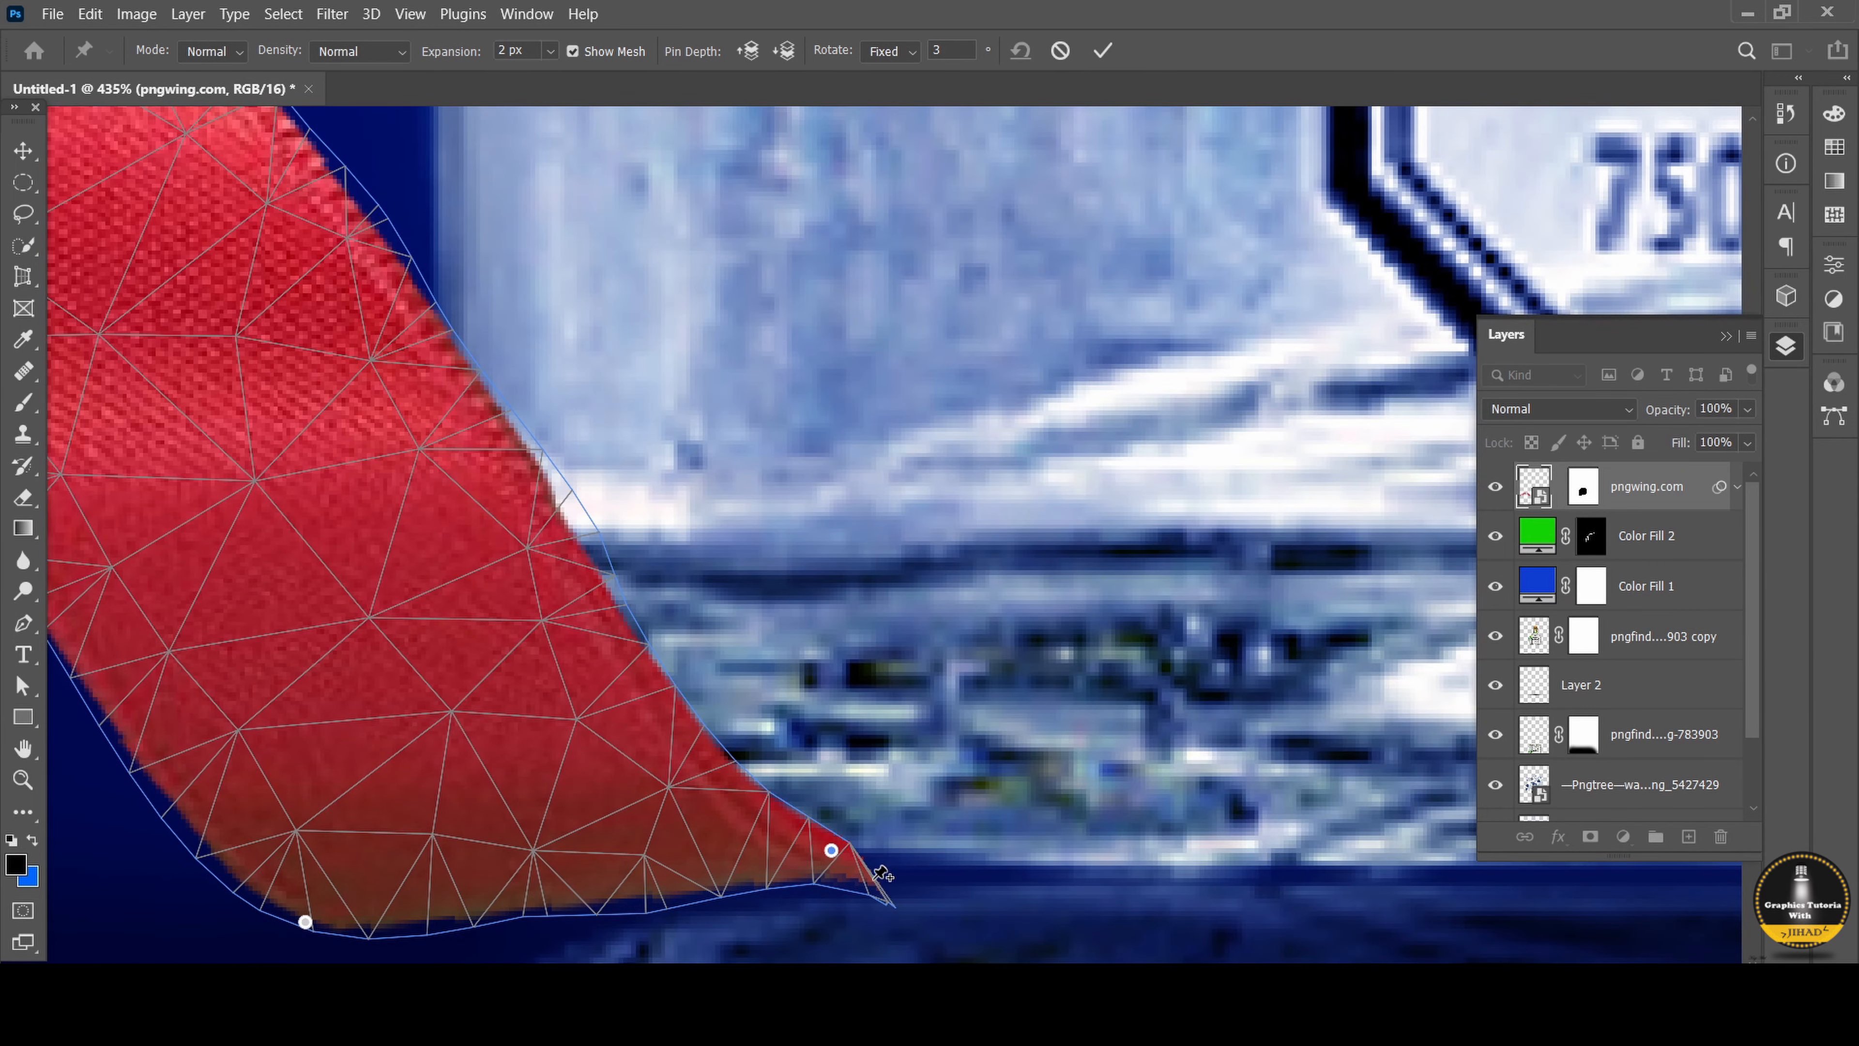
pyautogui.scroll(-3, 697, 881)
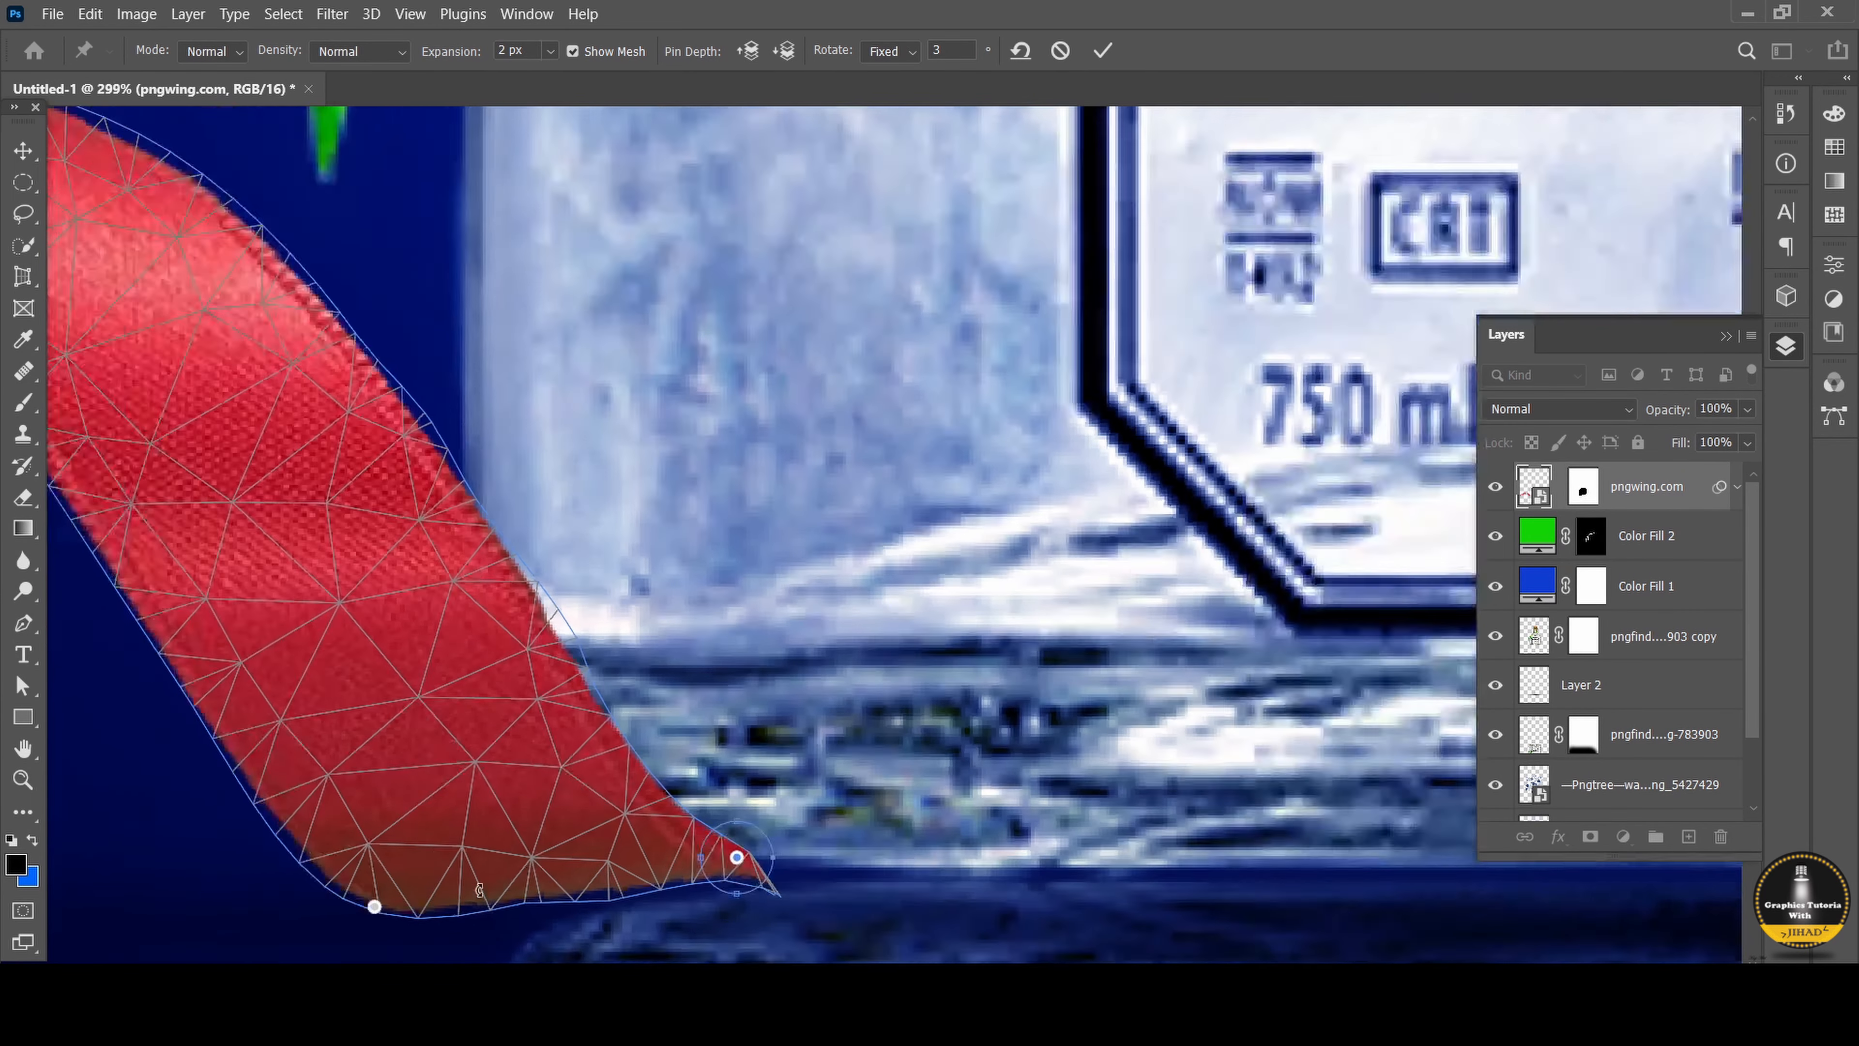
pyautogui.click(729, 880)
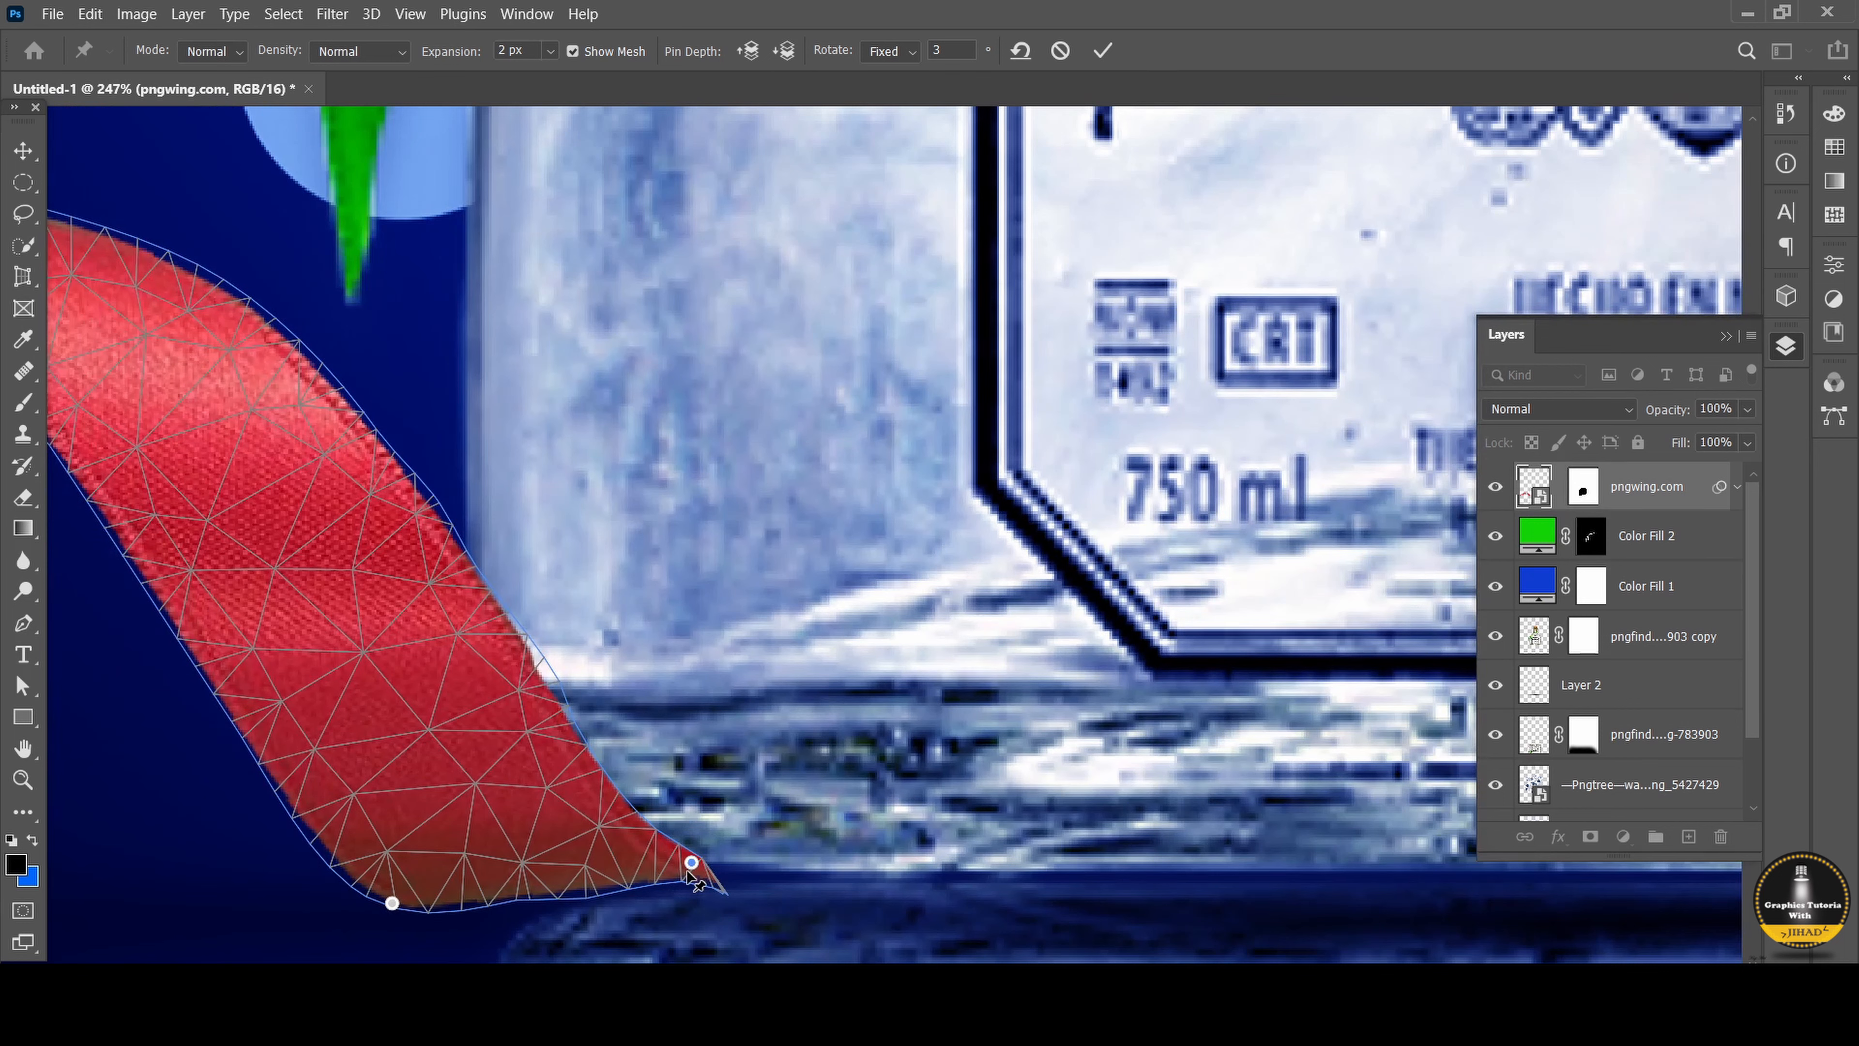
pyautogui.moveTo(692, 864); pyautogui.dragTo(617, 886)
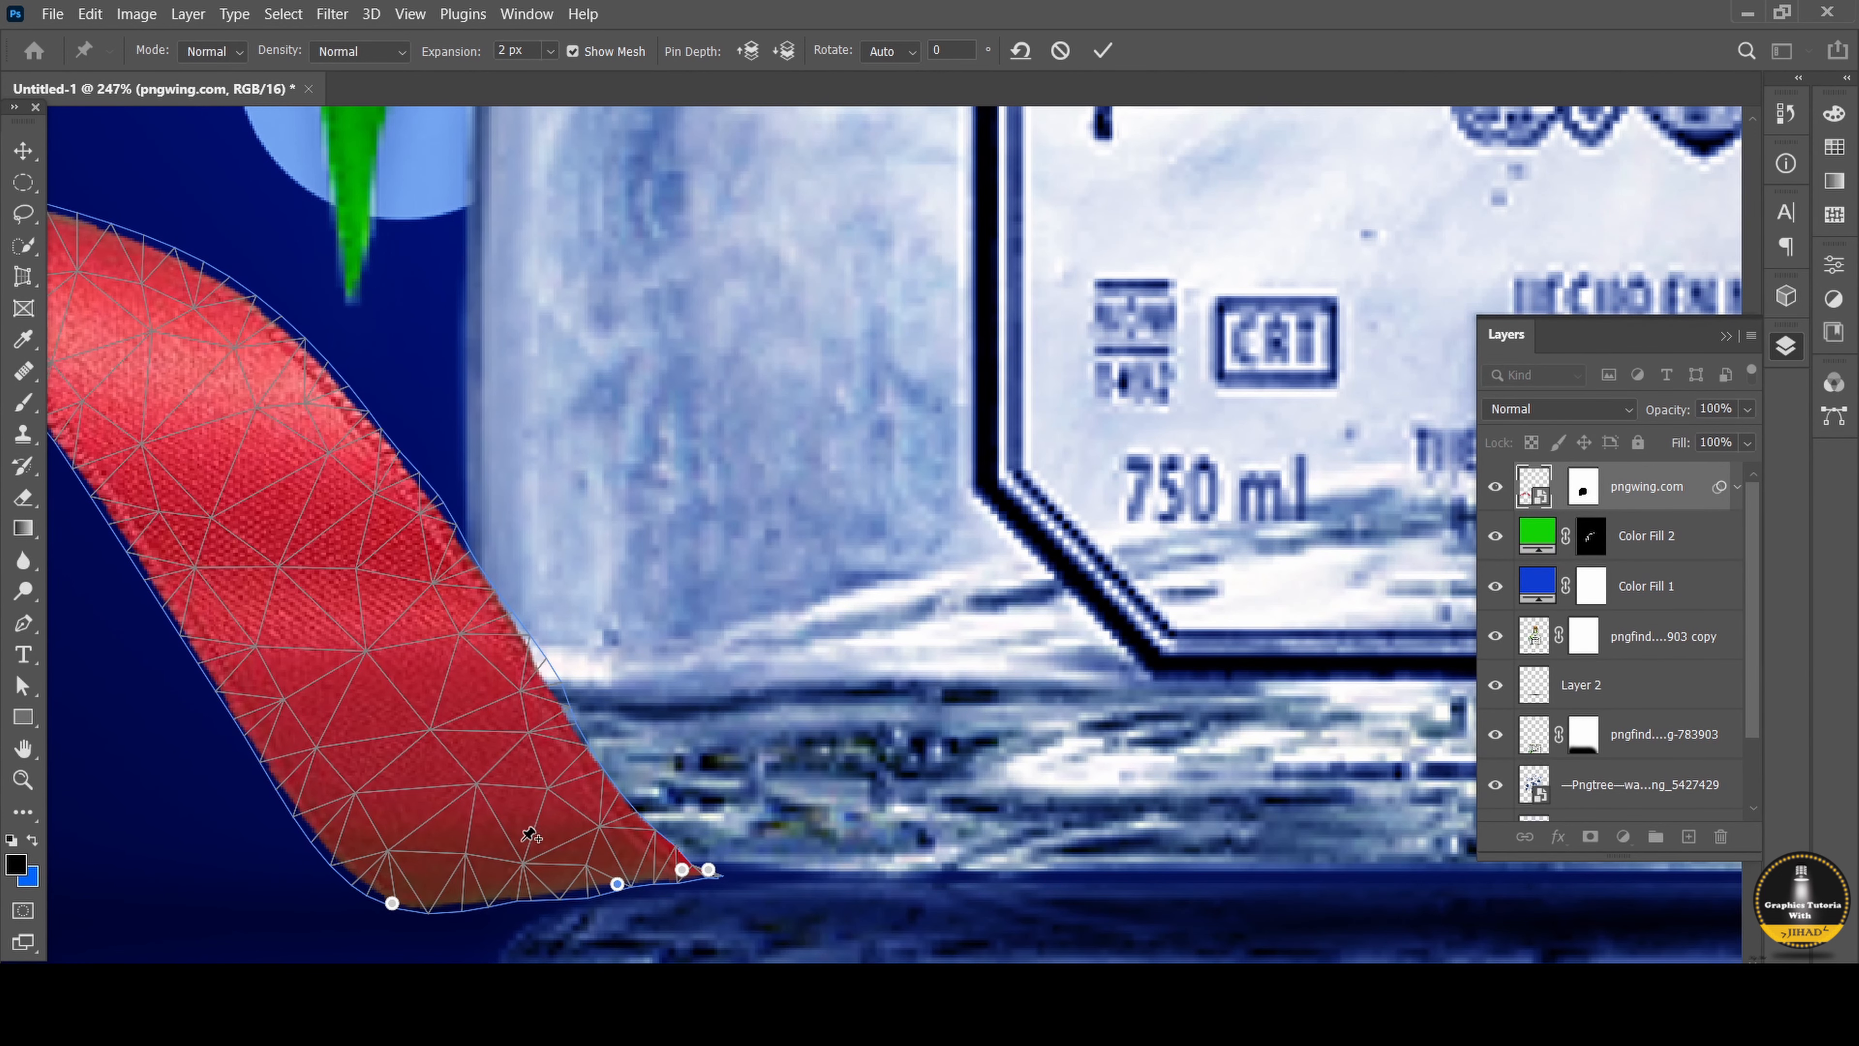
# Add Puppet Warp pins along the ribbon edge facing the bottle and nudge them slightly inward to smooth the edge.
pyautogui.moveTo(562, 702); pyautogui.dragTo(556, 702)
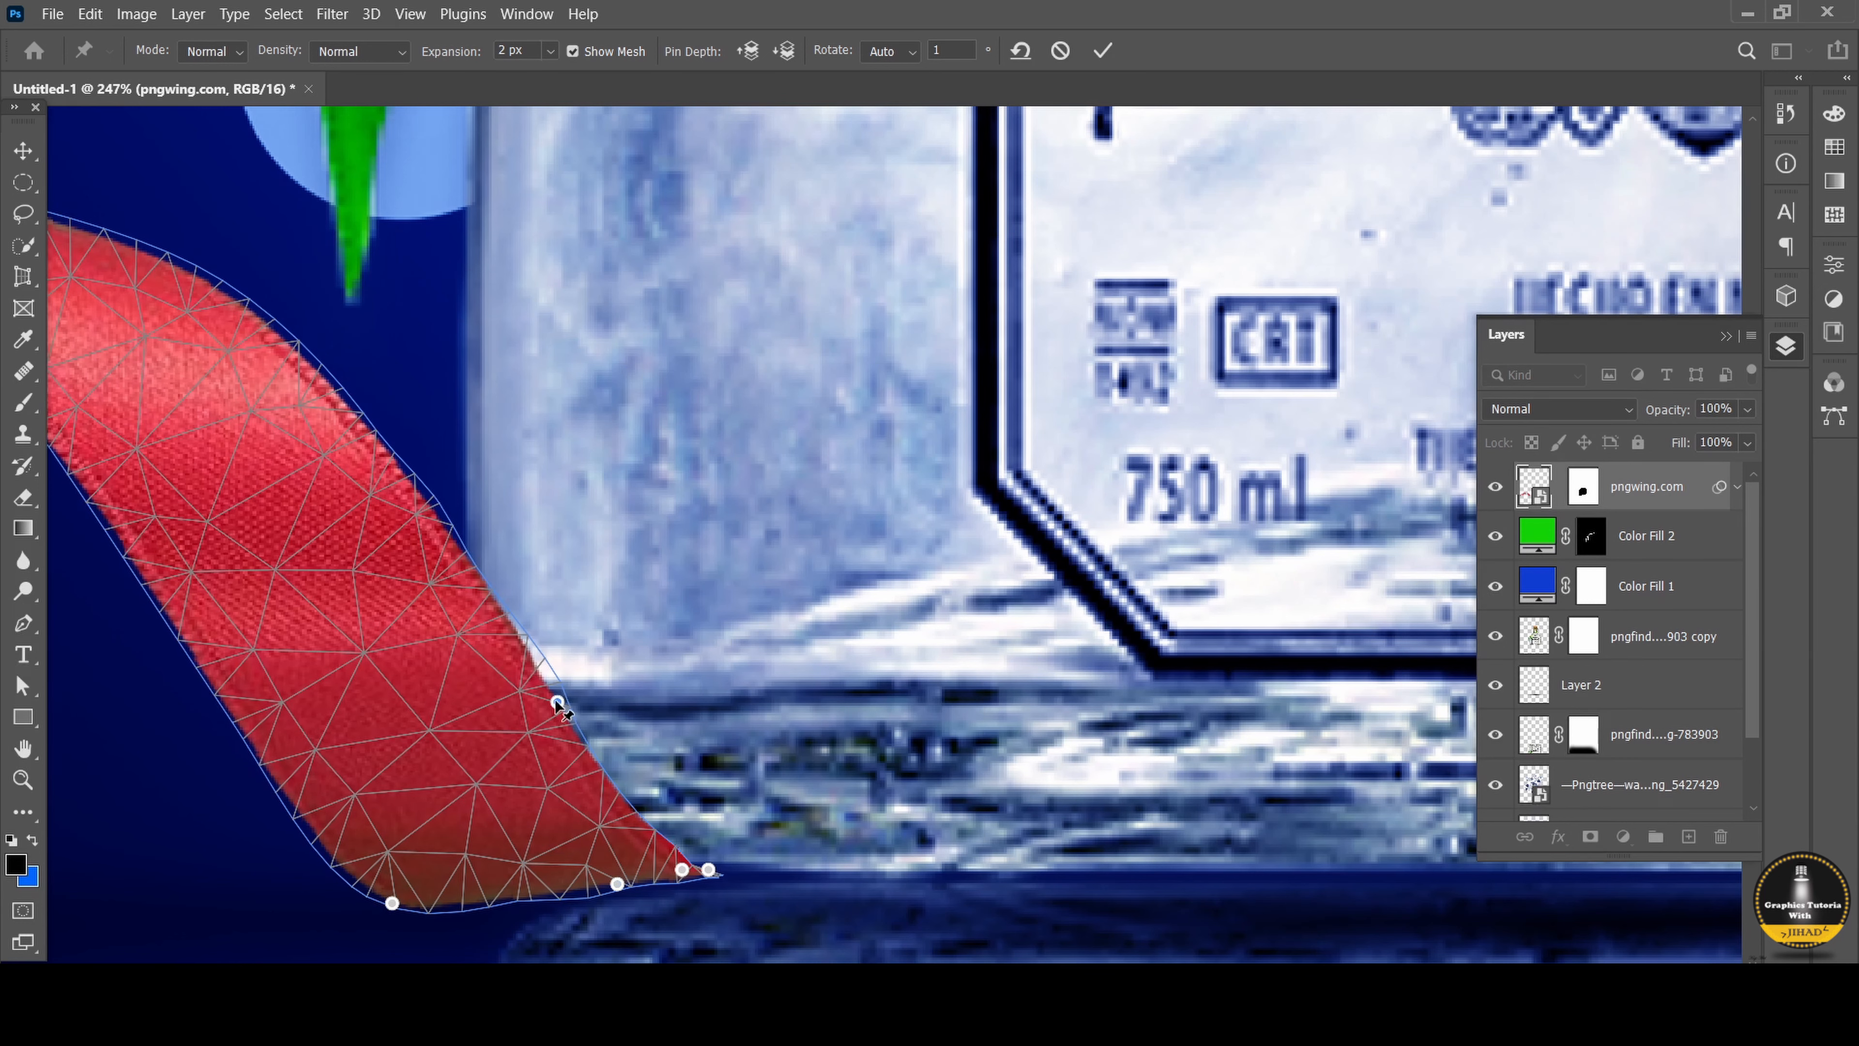
pyautogui.click(596, 764)
pyautogui.click(639, 814)
pyautogui.click(668, 843)
pyautogui.moveTo(667, 843); pyautogui.dragTo(660, 845)
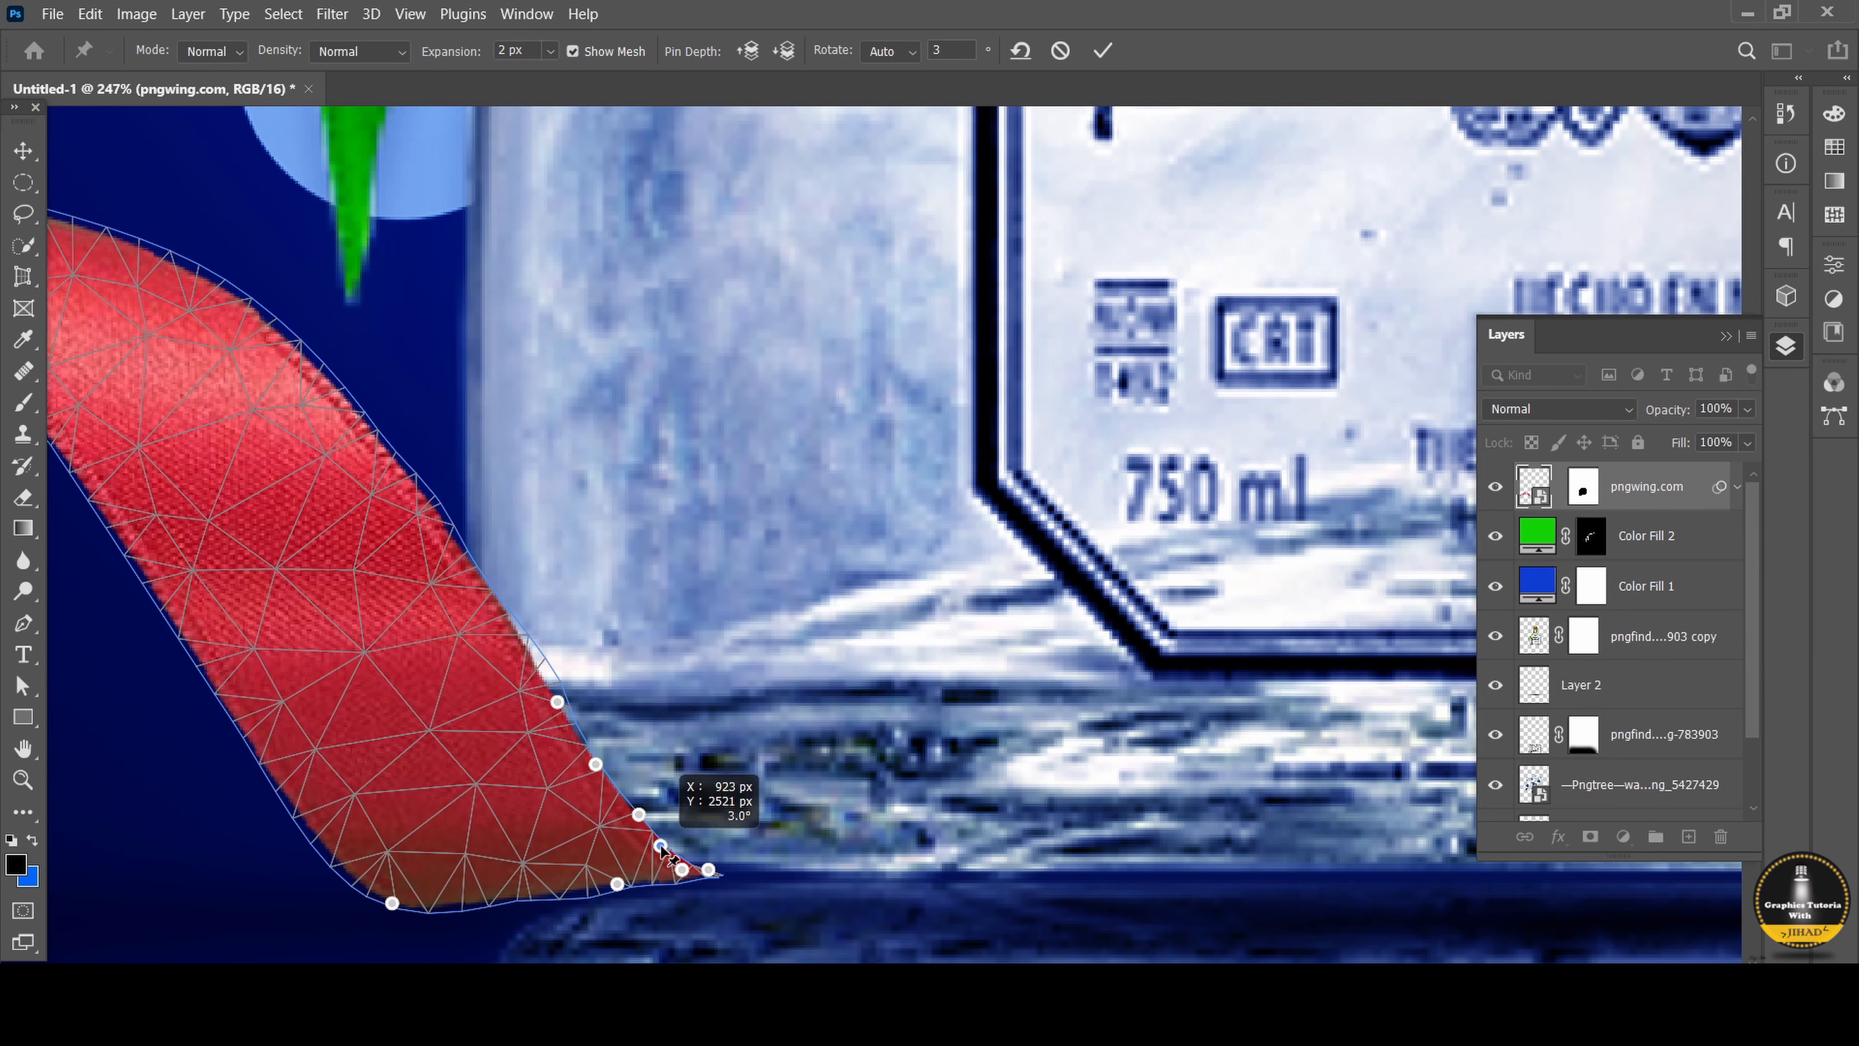
# Pin the ribbon's lower edge, raise its bottom curve slightly, and apply the Puppet Warp.
pyautogui.click(710, 871)
pyautogui.click(541, 891)
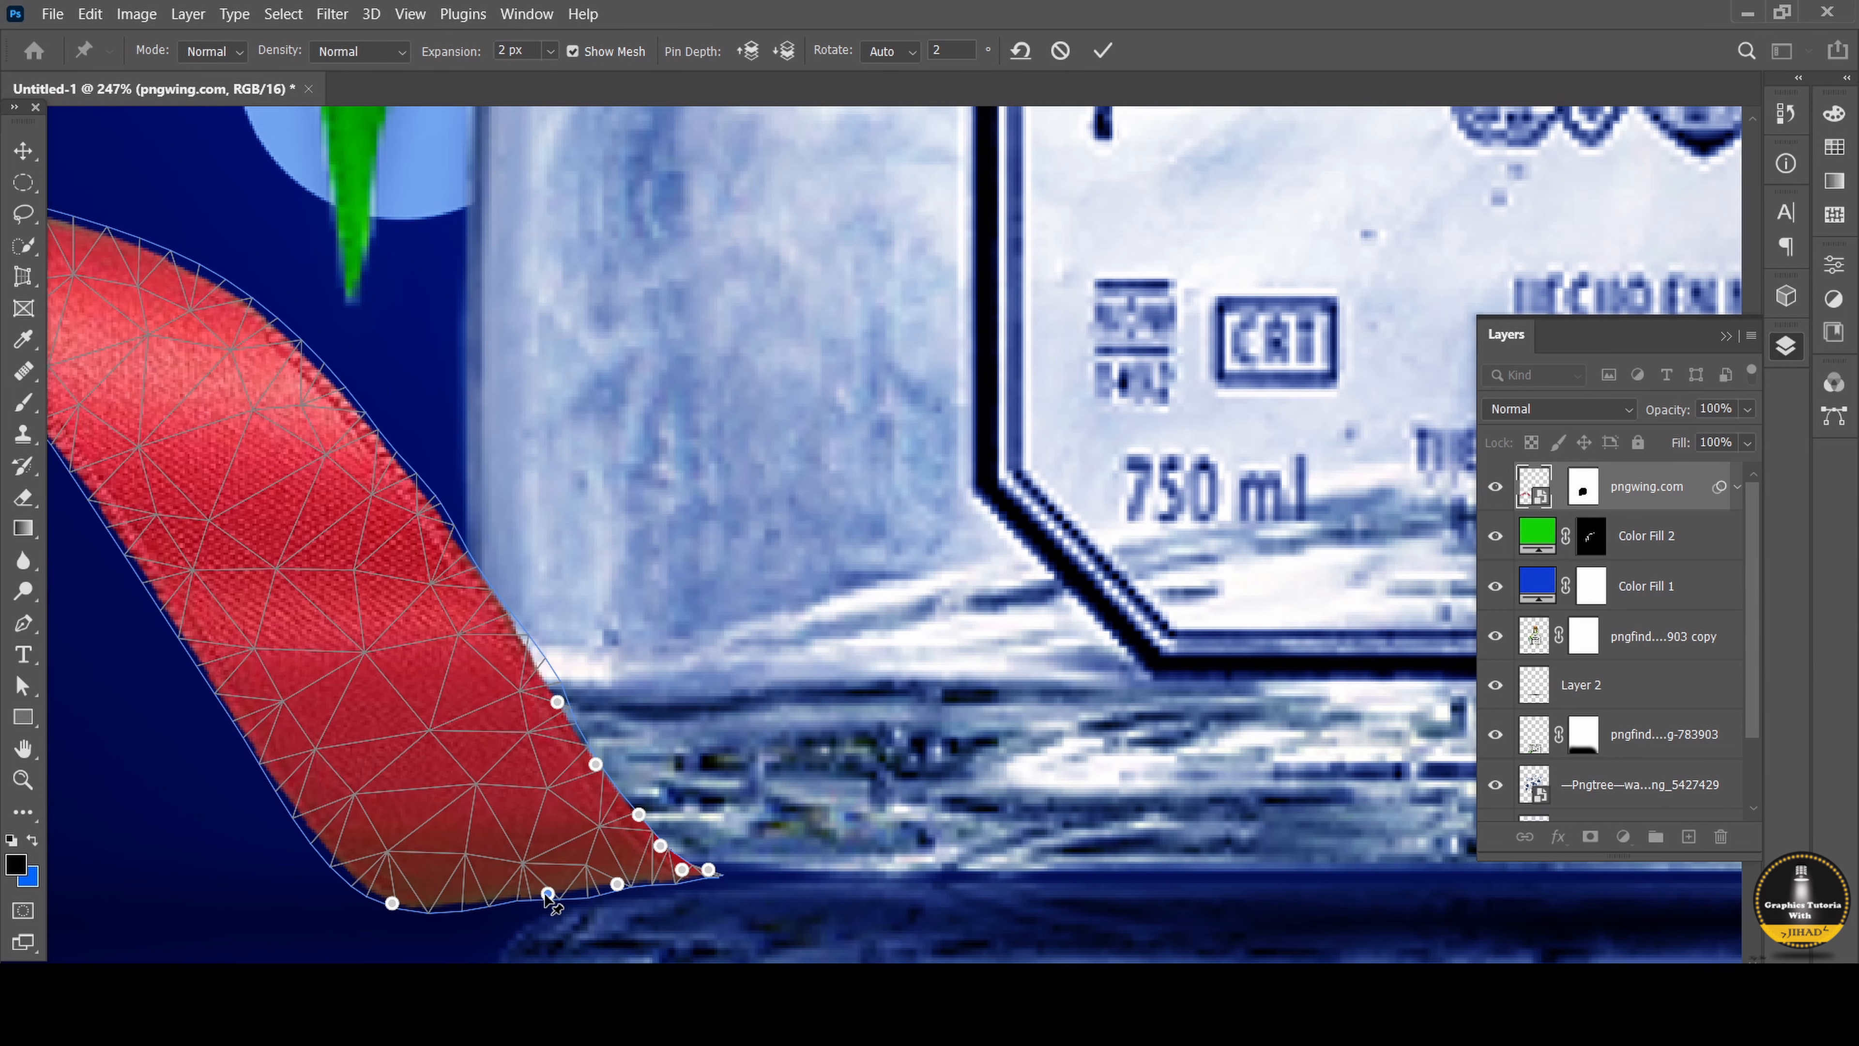
pyautogui.click(478, 896)
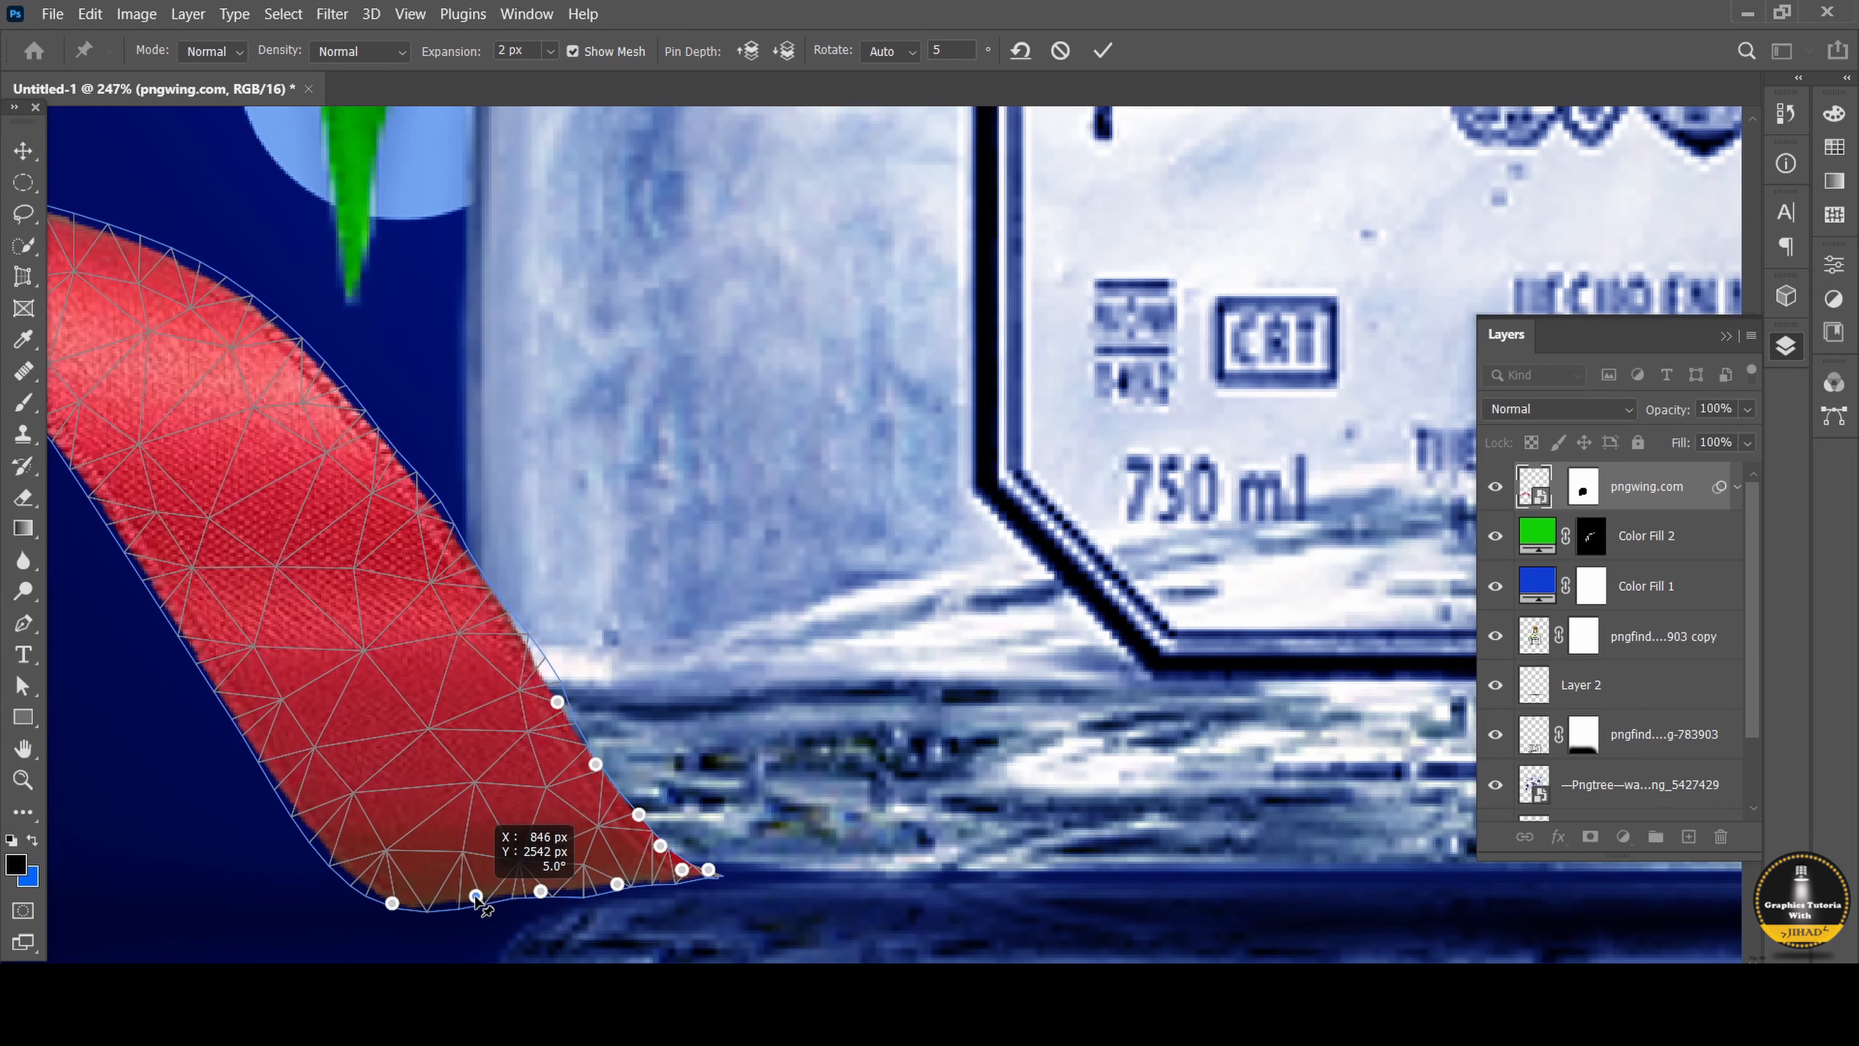
pyautogui.click(393, 901)
pyautogui.moveTo(393, 901); pyautogui.dragTo(392, 890)
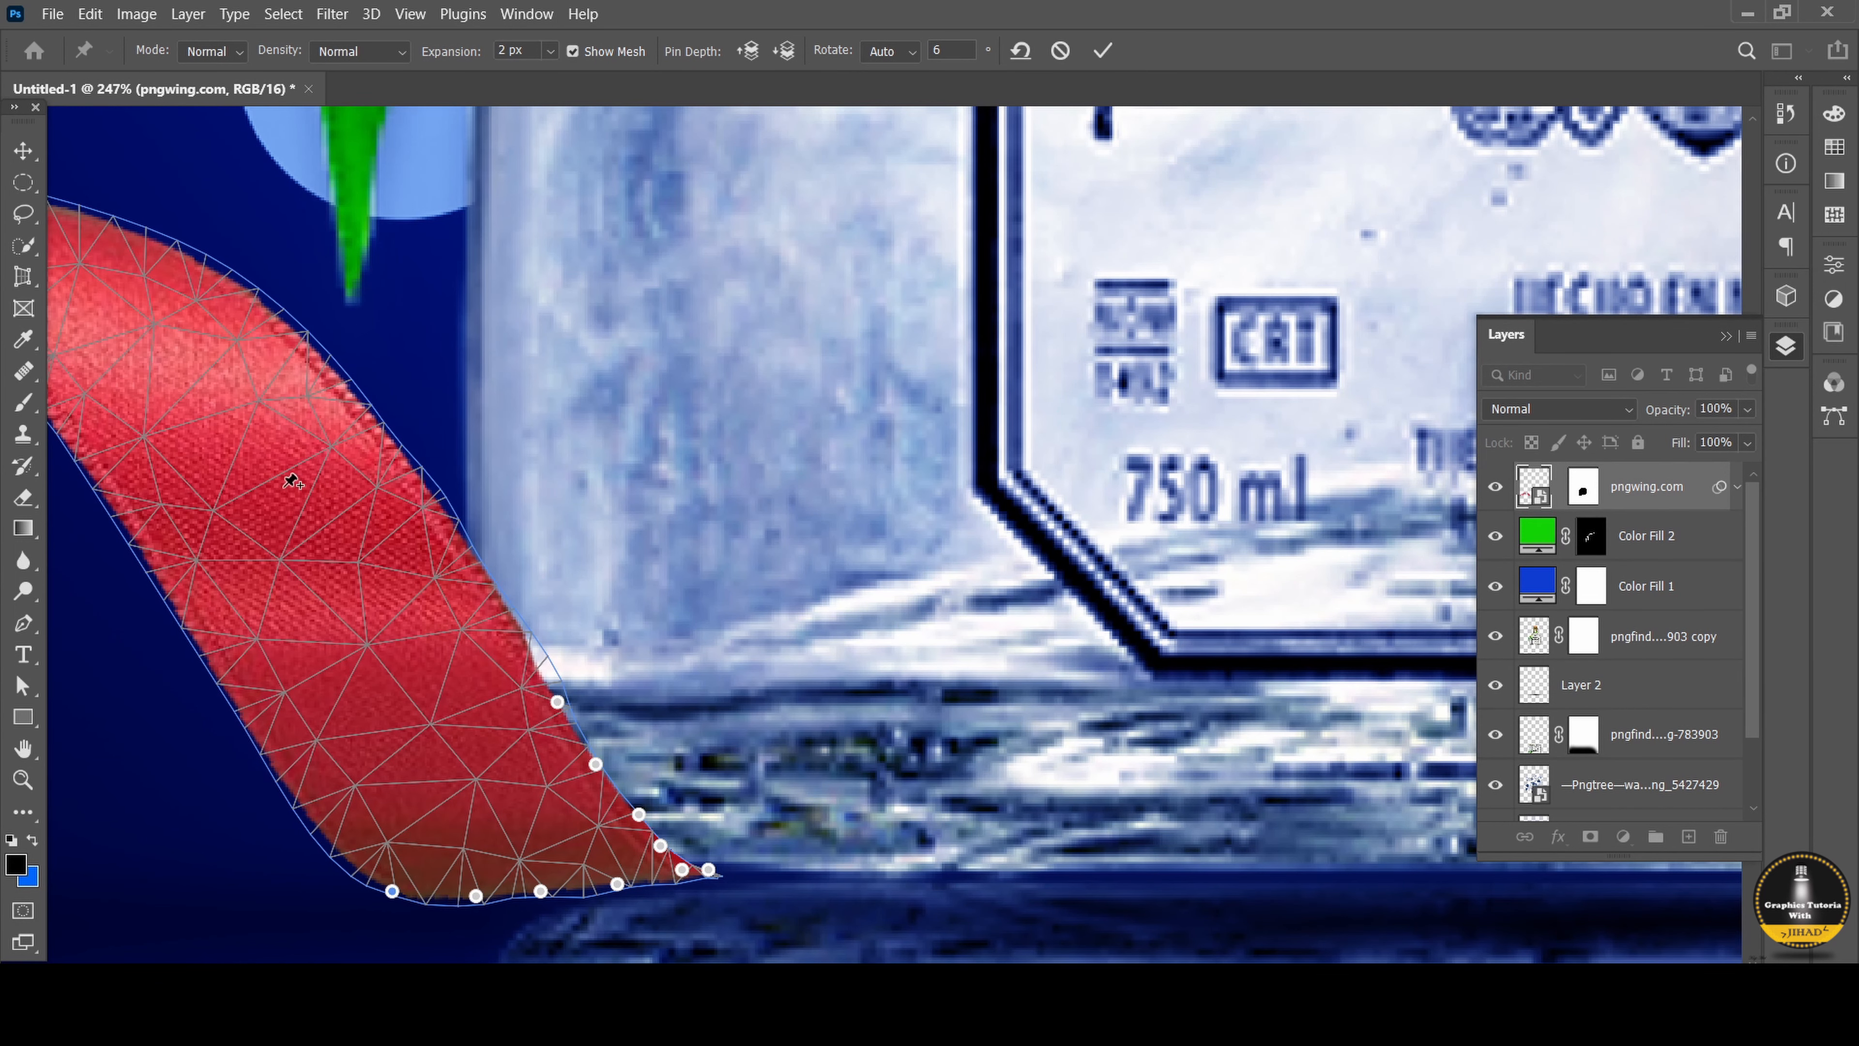
pyautogui.click(23, 151)
pyautogui.click(894, 402)
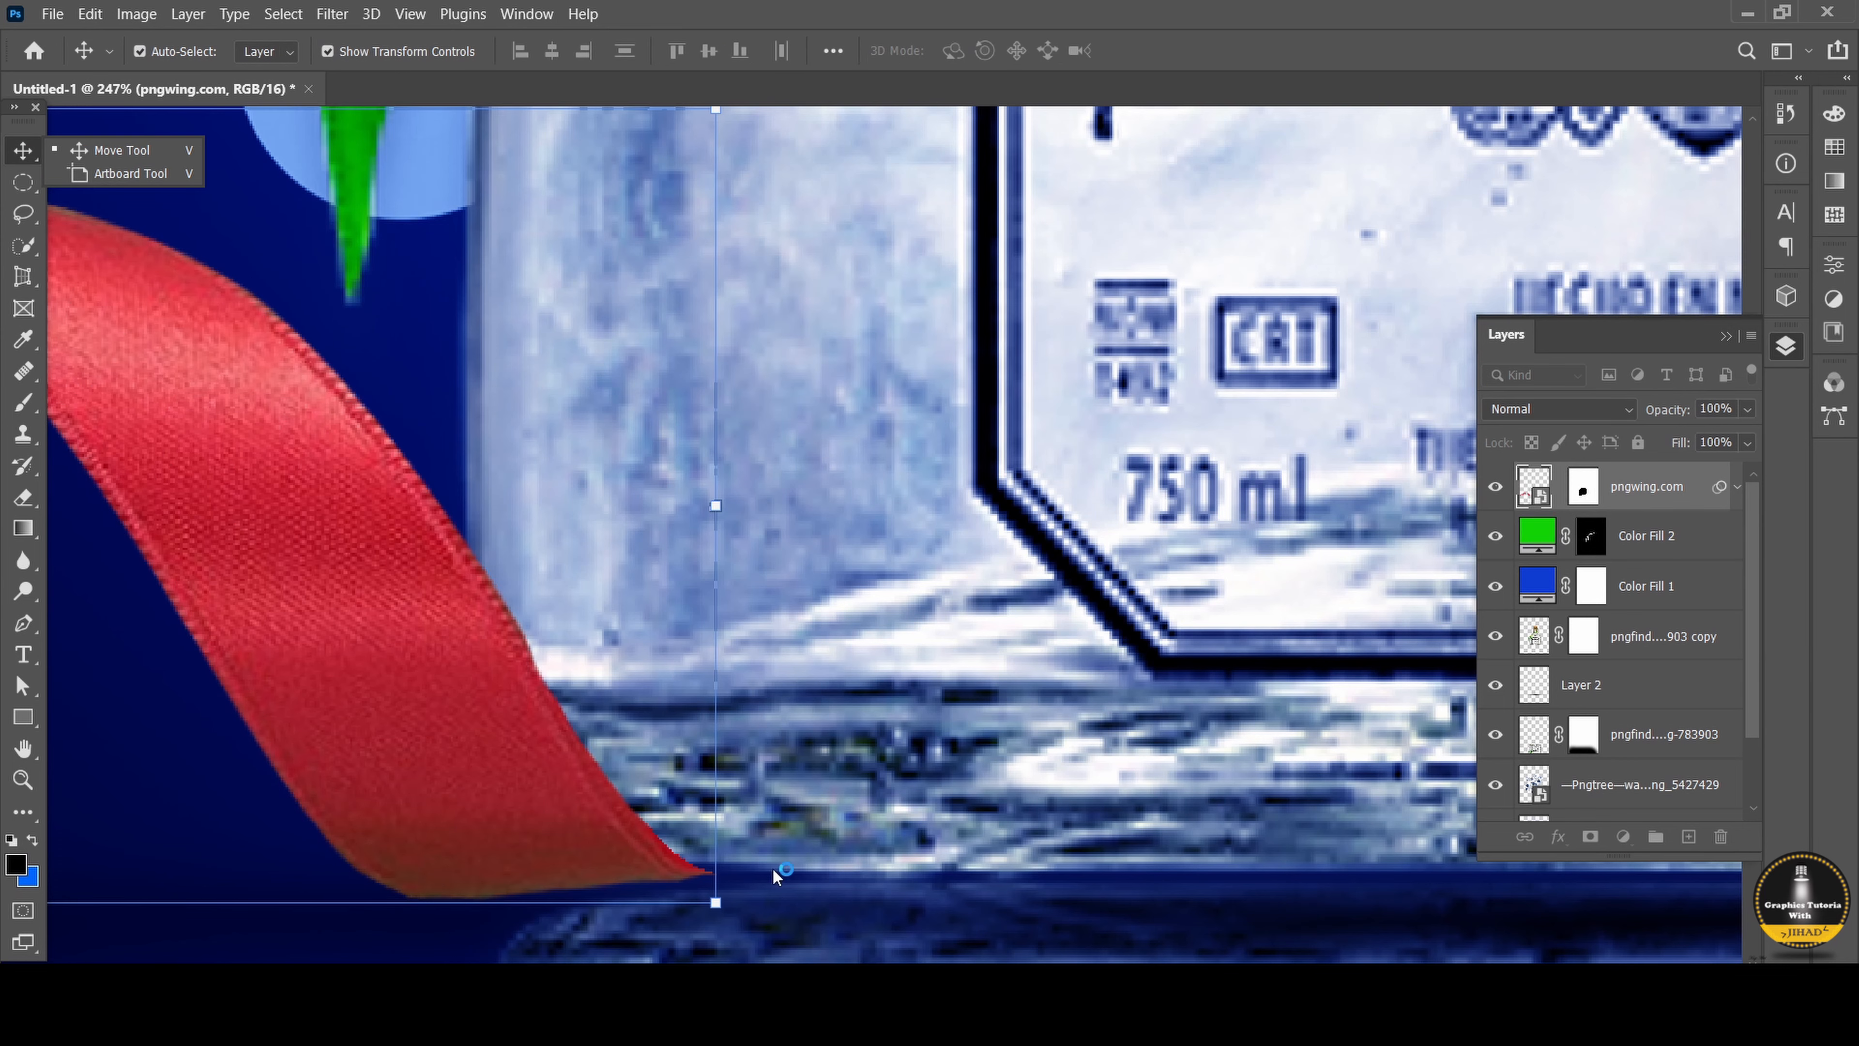
pyautogui.hotkey('ctrl', '-')
pyautogui.hotkey('ctrl', '-')
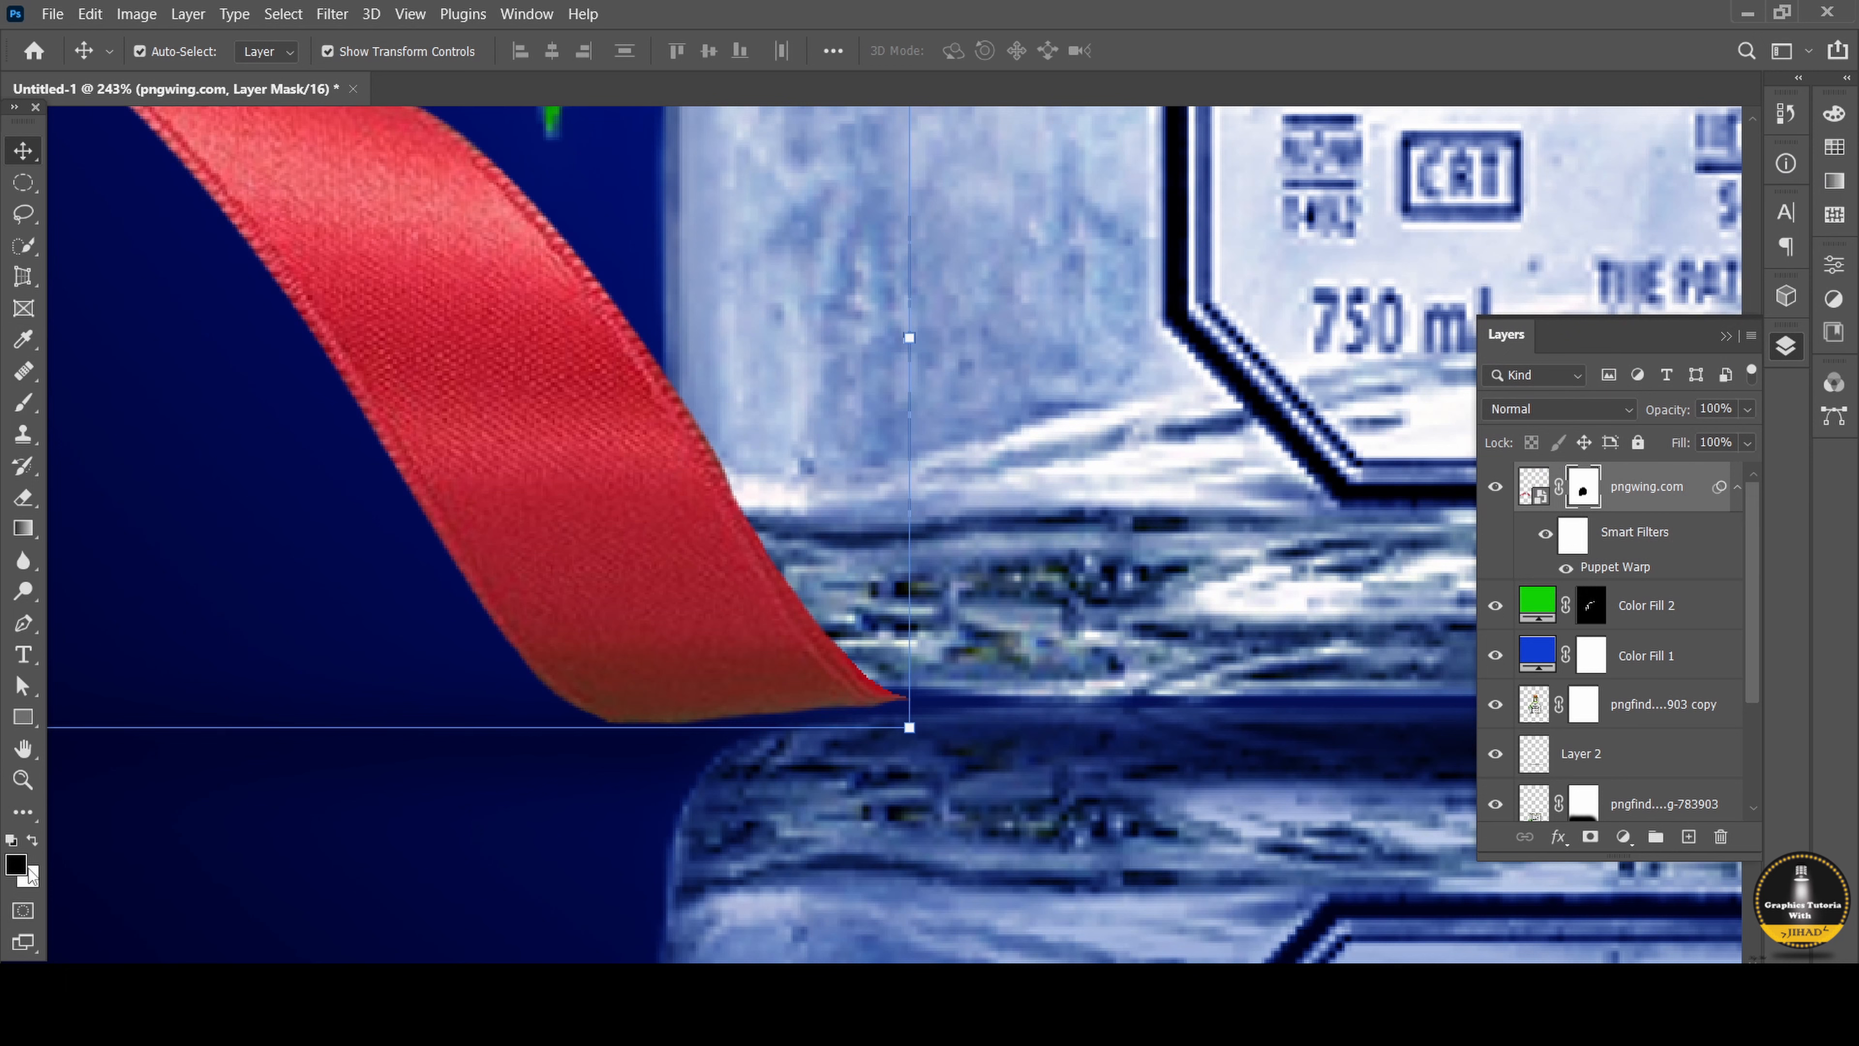
# Set the foreground colour to white (ffffff) and reduce the Brush tool's size for painting on the red ribbon's layer mask.
pyautogui.click(16, 864)
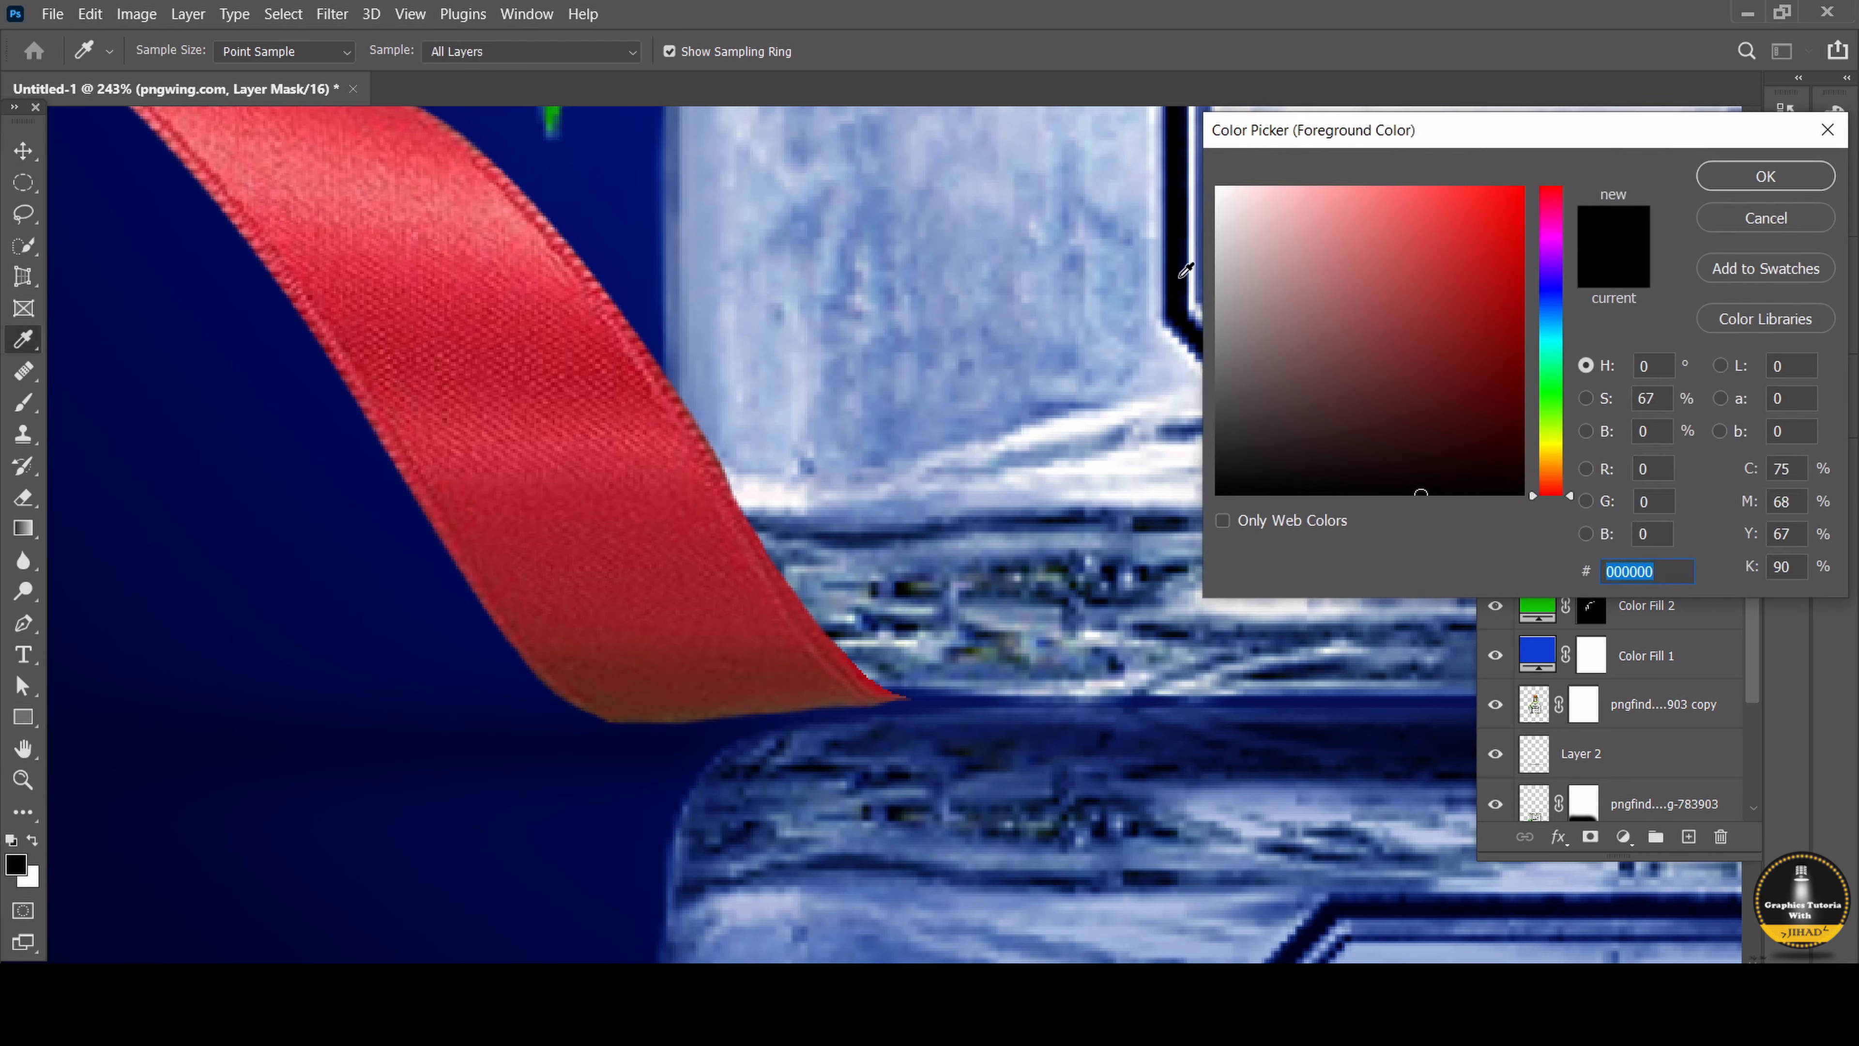
pyautogui.write('ffffff')
pyautogui.click(1763, 174)
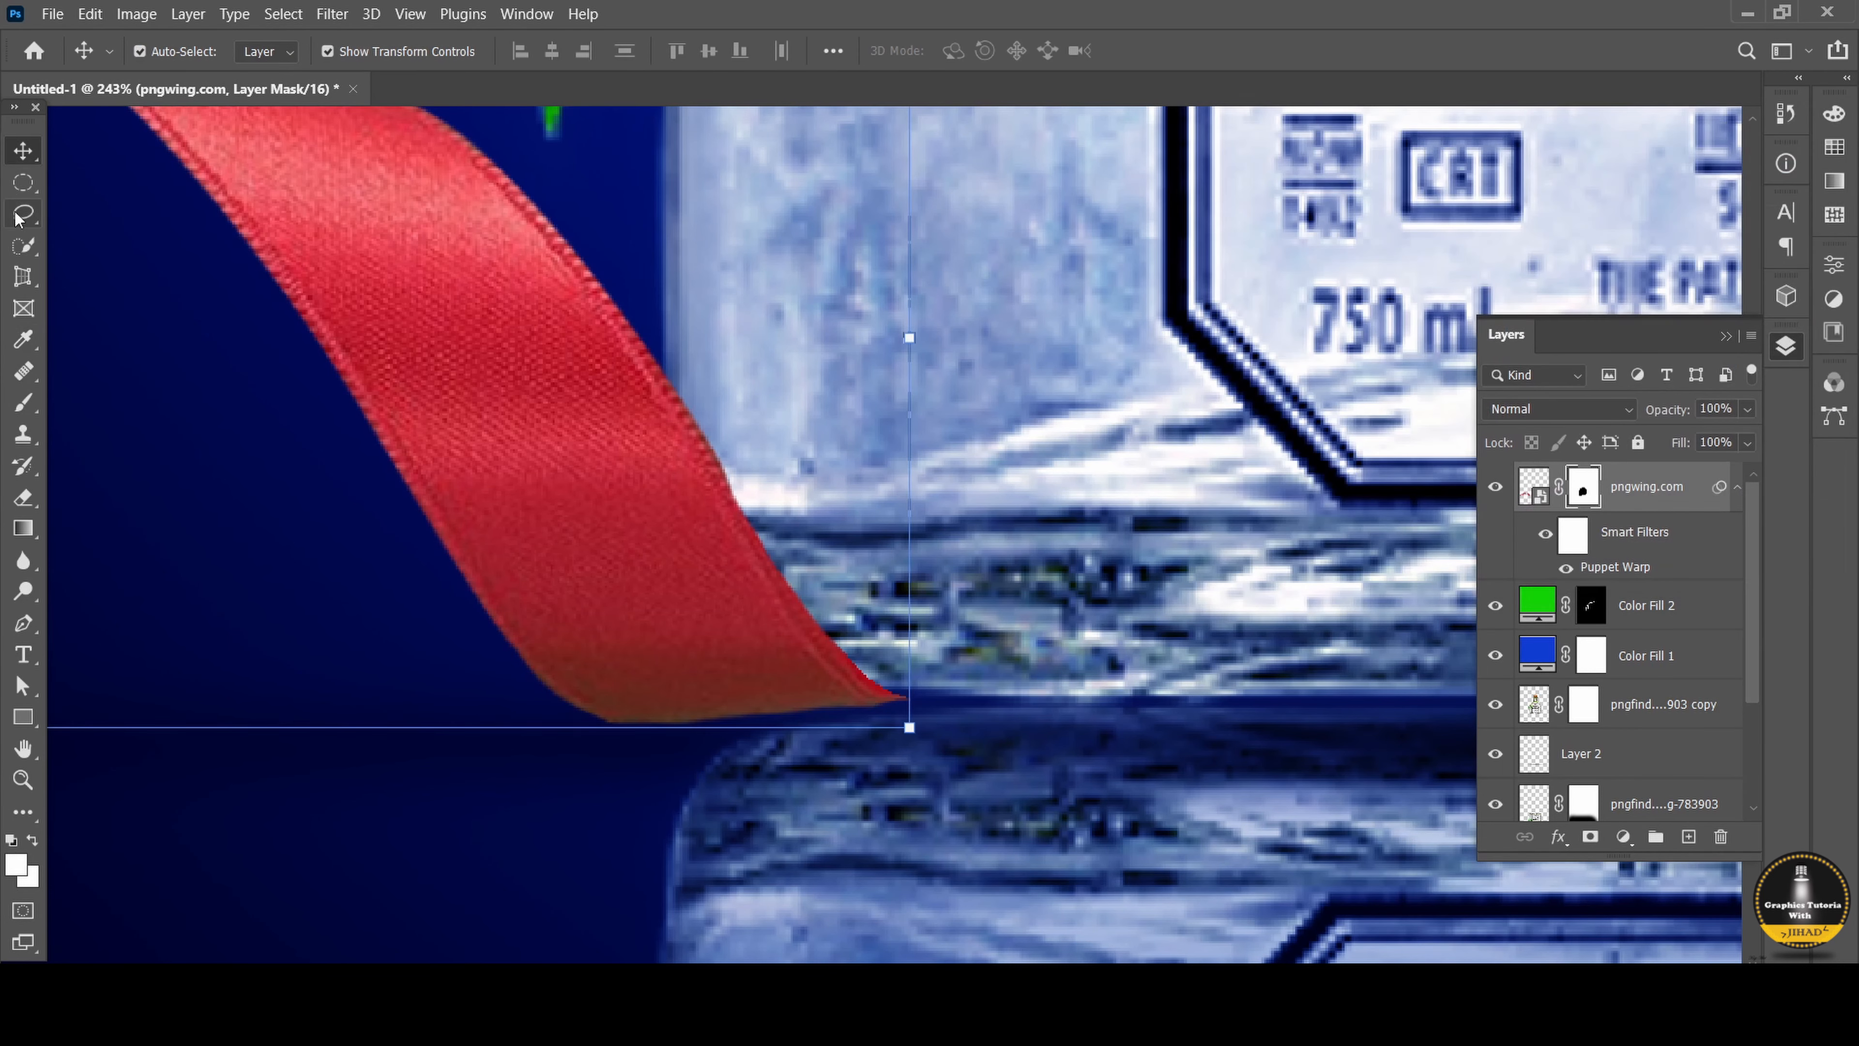
pyautogui.click(23, 401)
pyautogui.click(132, 401)
pyautogui.press('[')
pyautogui.press('[')
pyautogui.press('[')
pyautogui.press('[')
pyautogui.press('[')
pyautogui.press('[')
pyautogui.press('[')
pyautogui.press('[')
pyautogui.press('[')
pyautogui.press('[')
pyautogui.press('[')
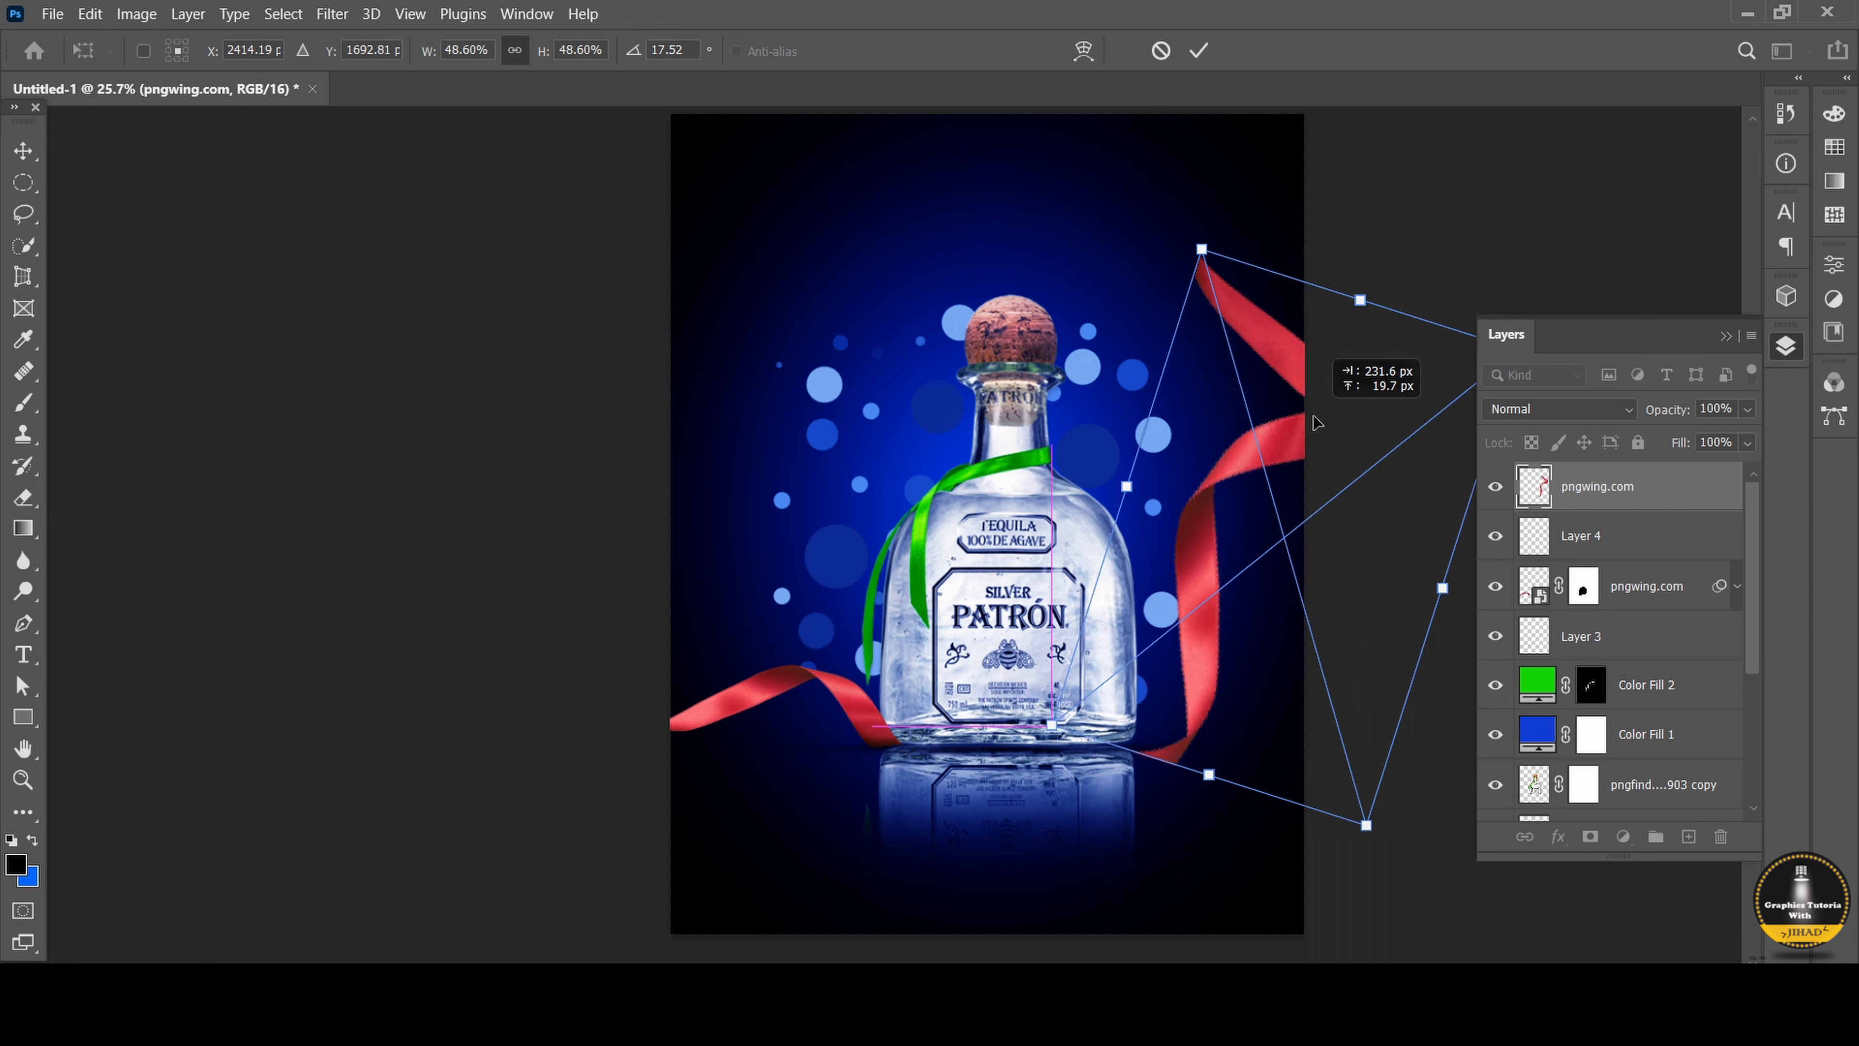
# Move the second red ribbon closer behind the bottle's right side and add a Hue/Saturation adjustment layer above it.
pyautogui.moveTo(1203, 249); pyautogui.dragTo(1148, 246)
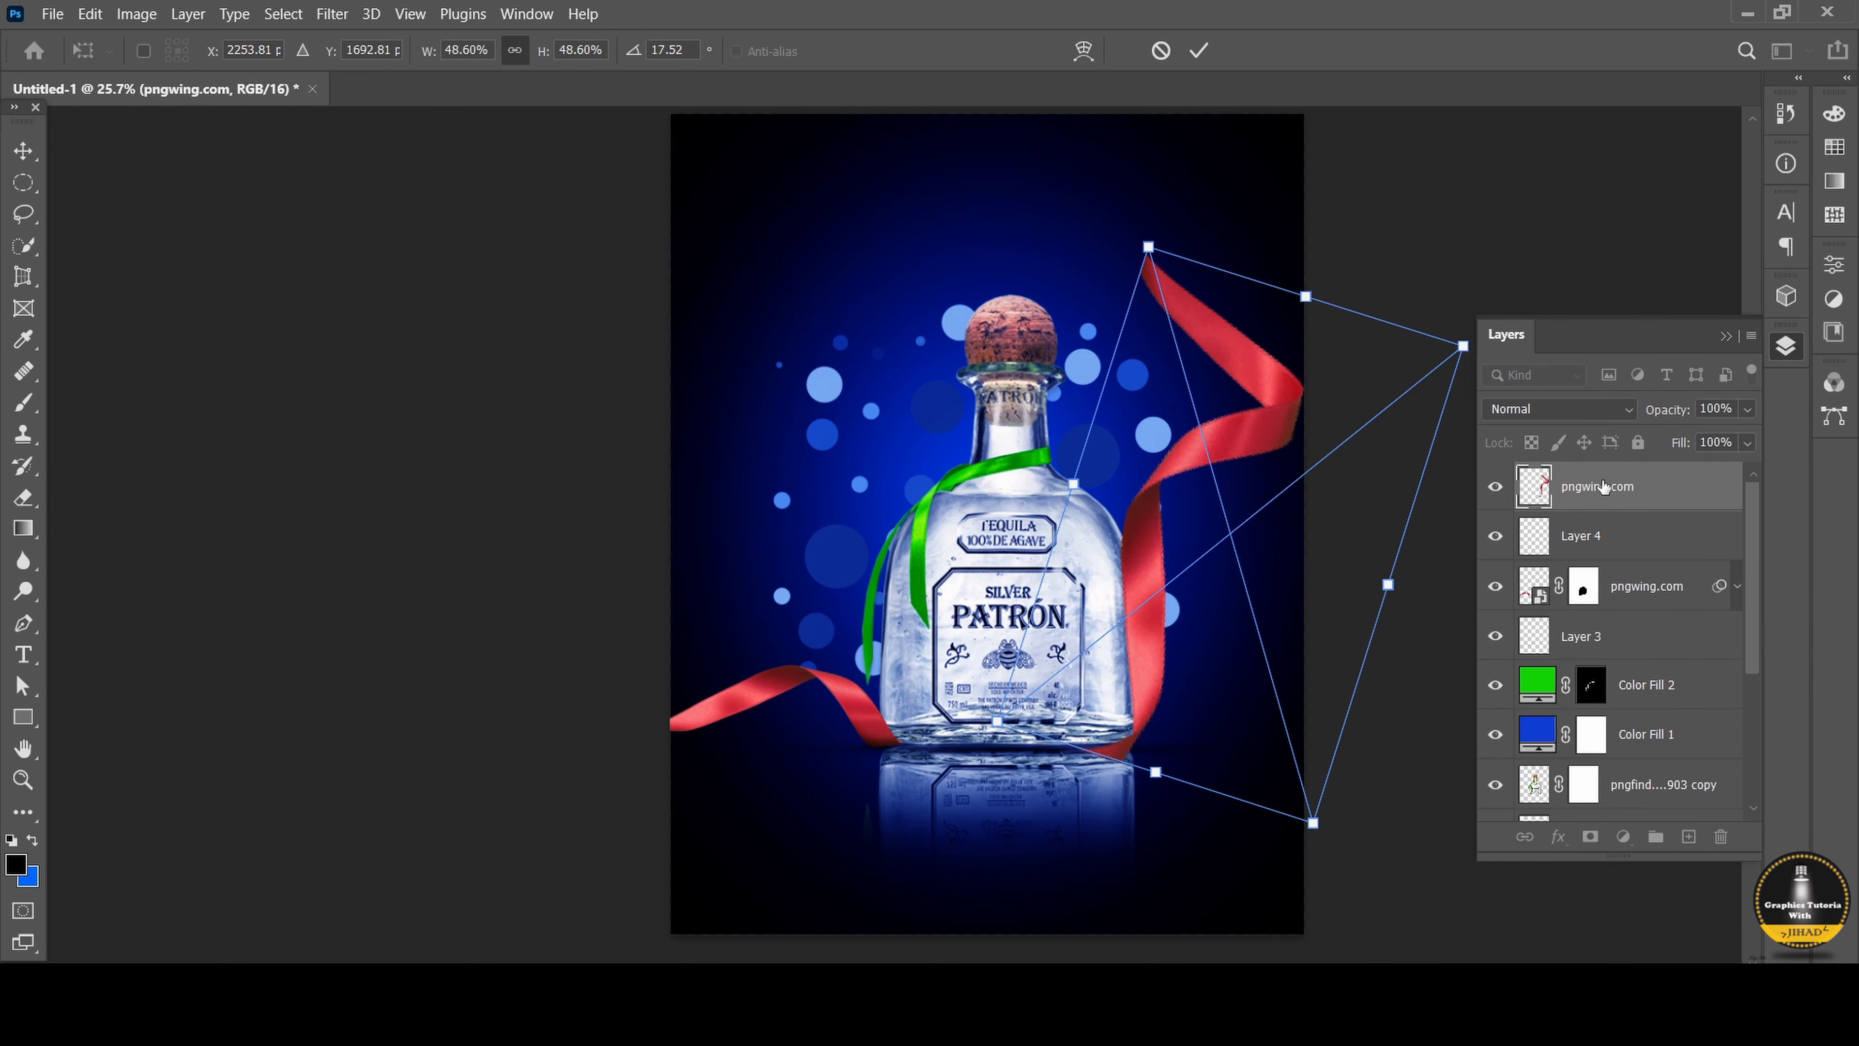
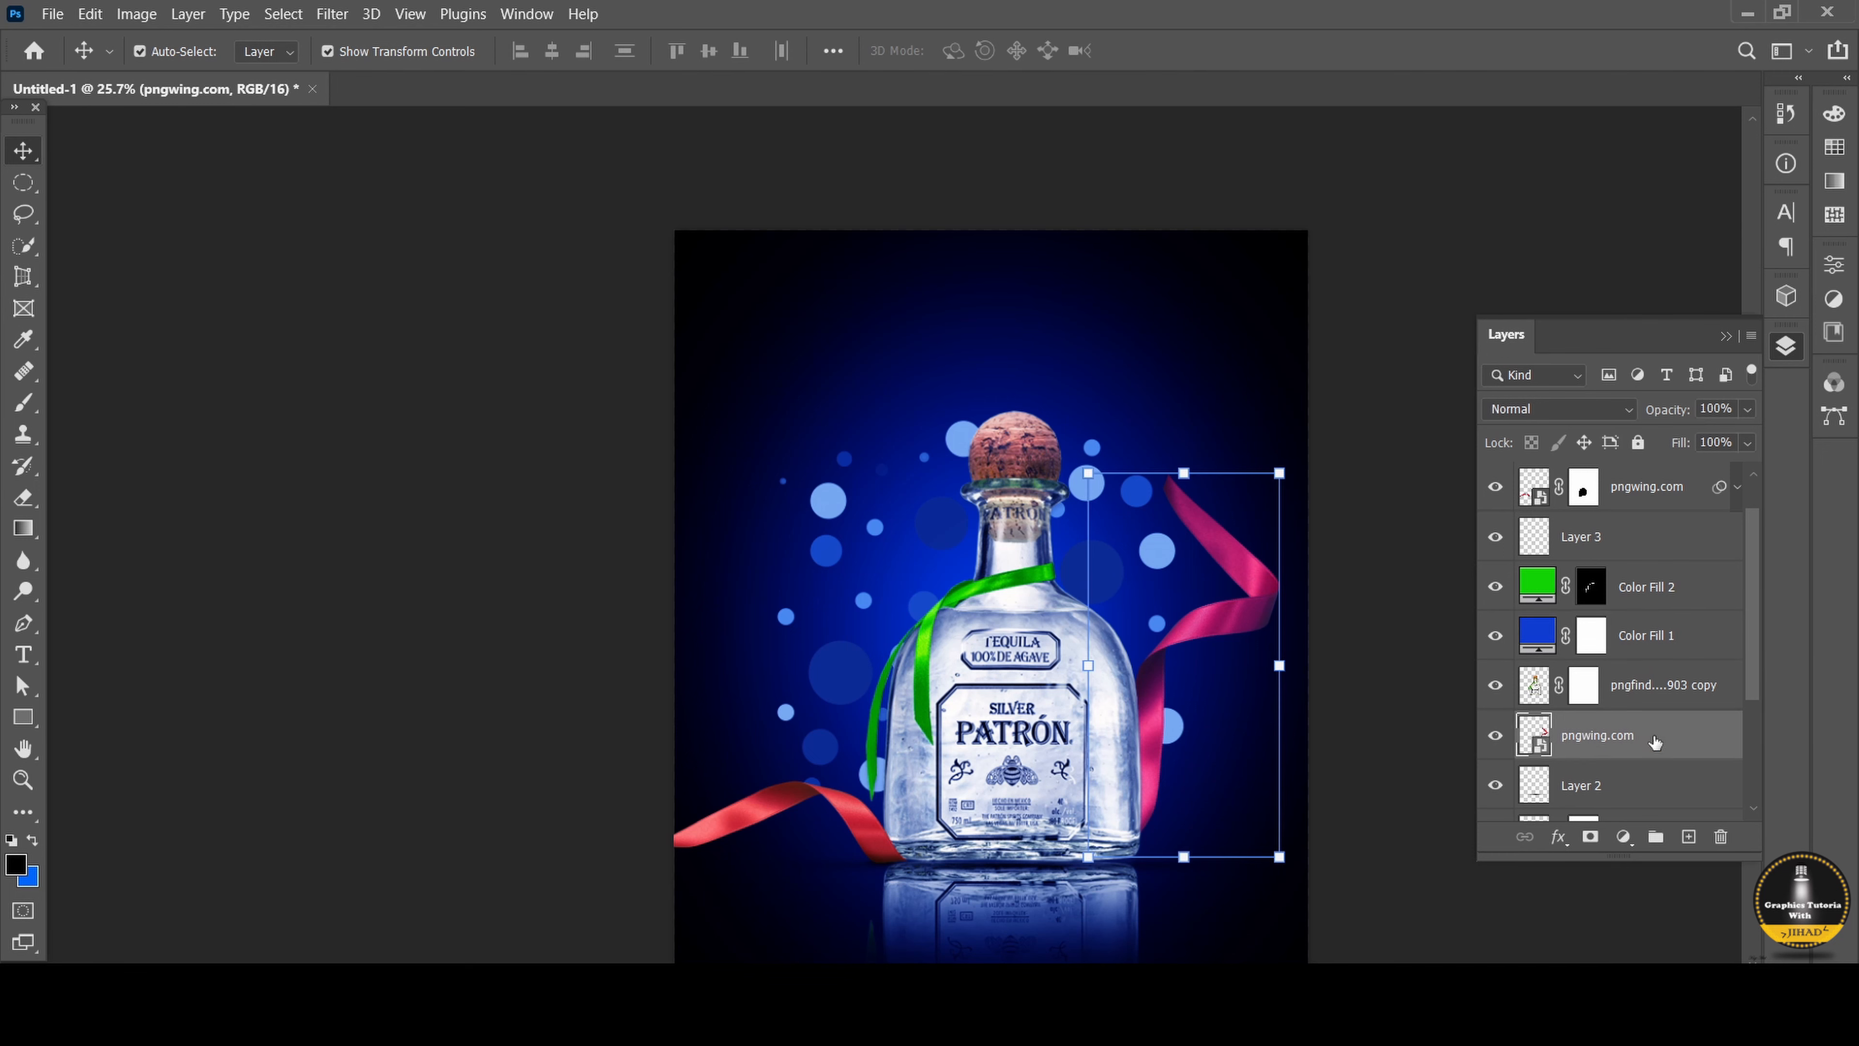
pyautogui.click(1624, 836)
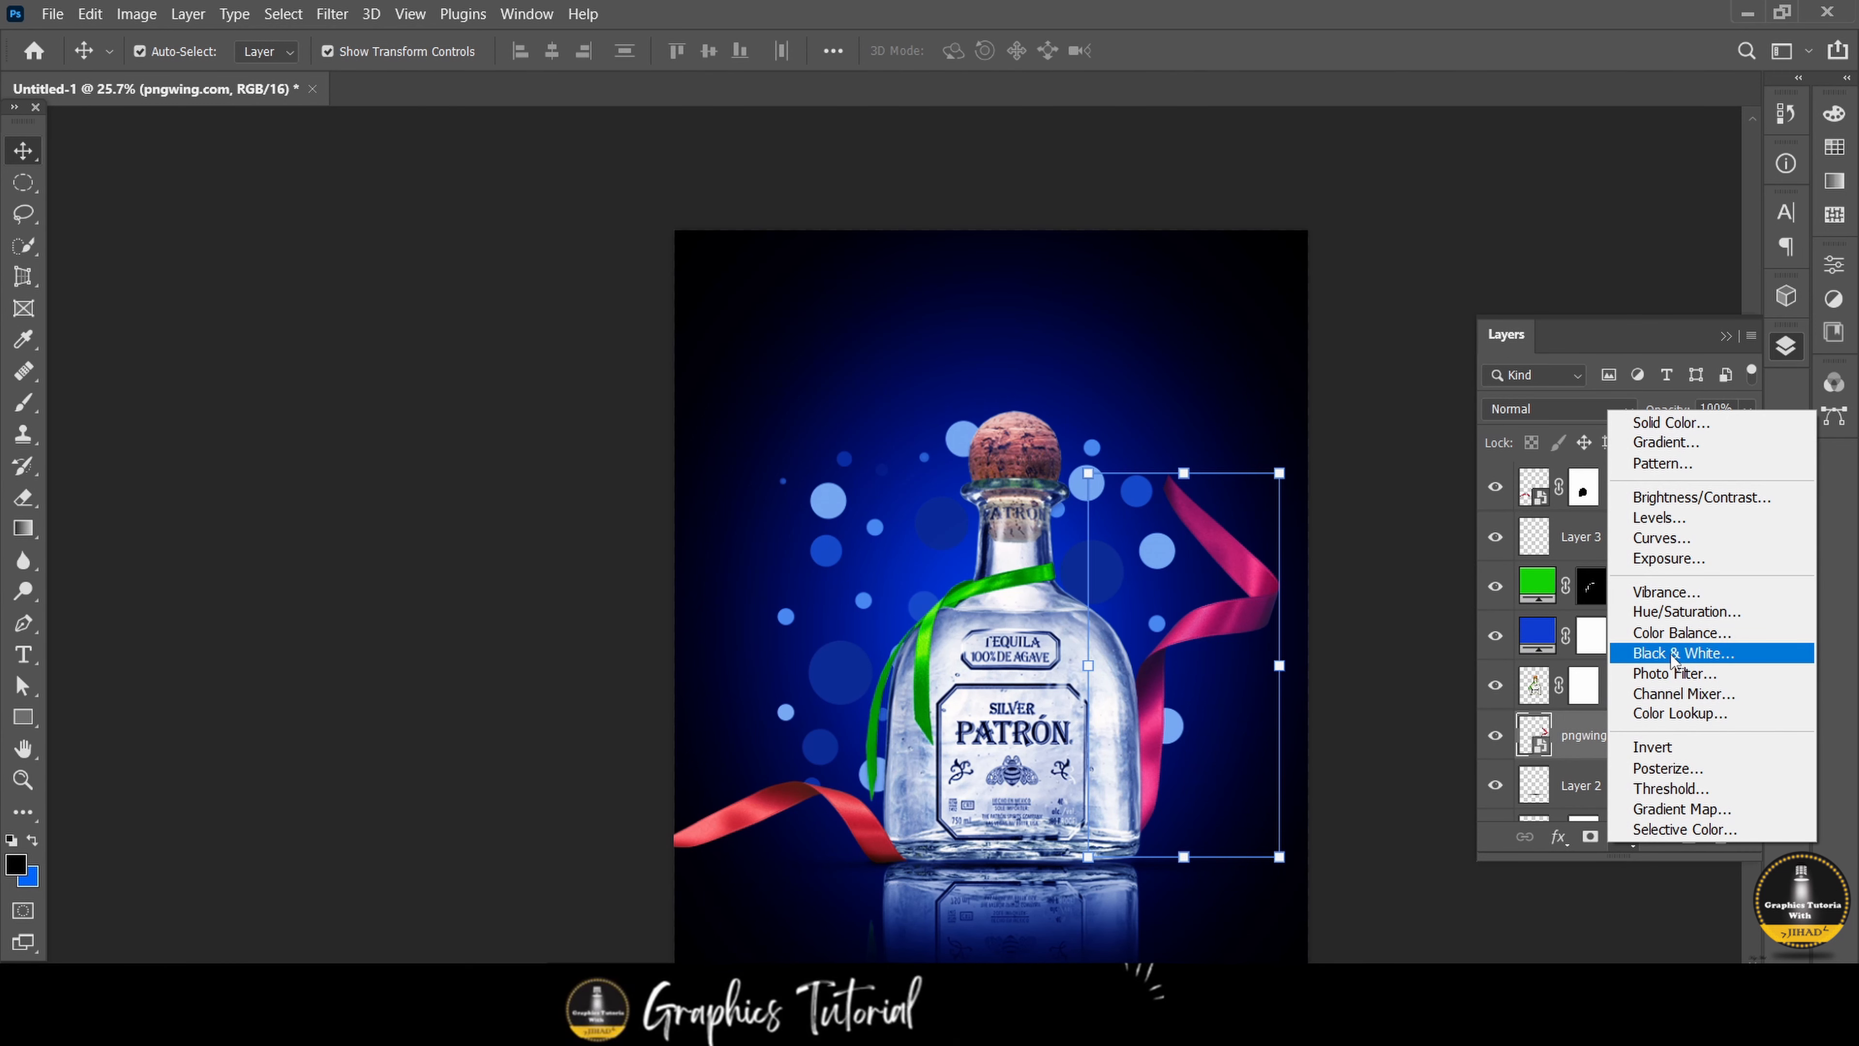
pyautogui.click(1672, 612)
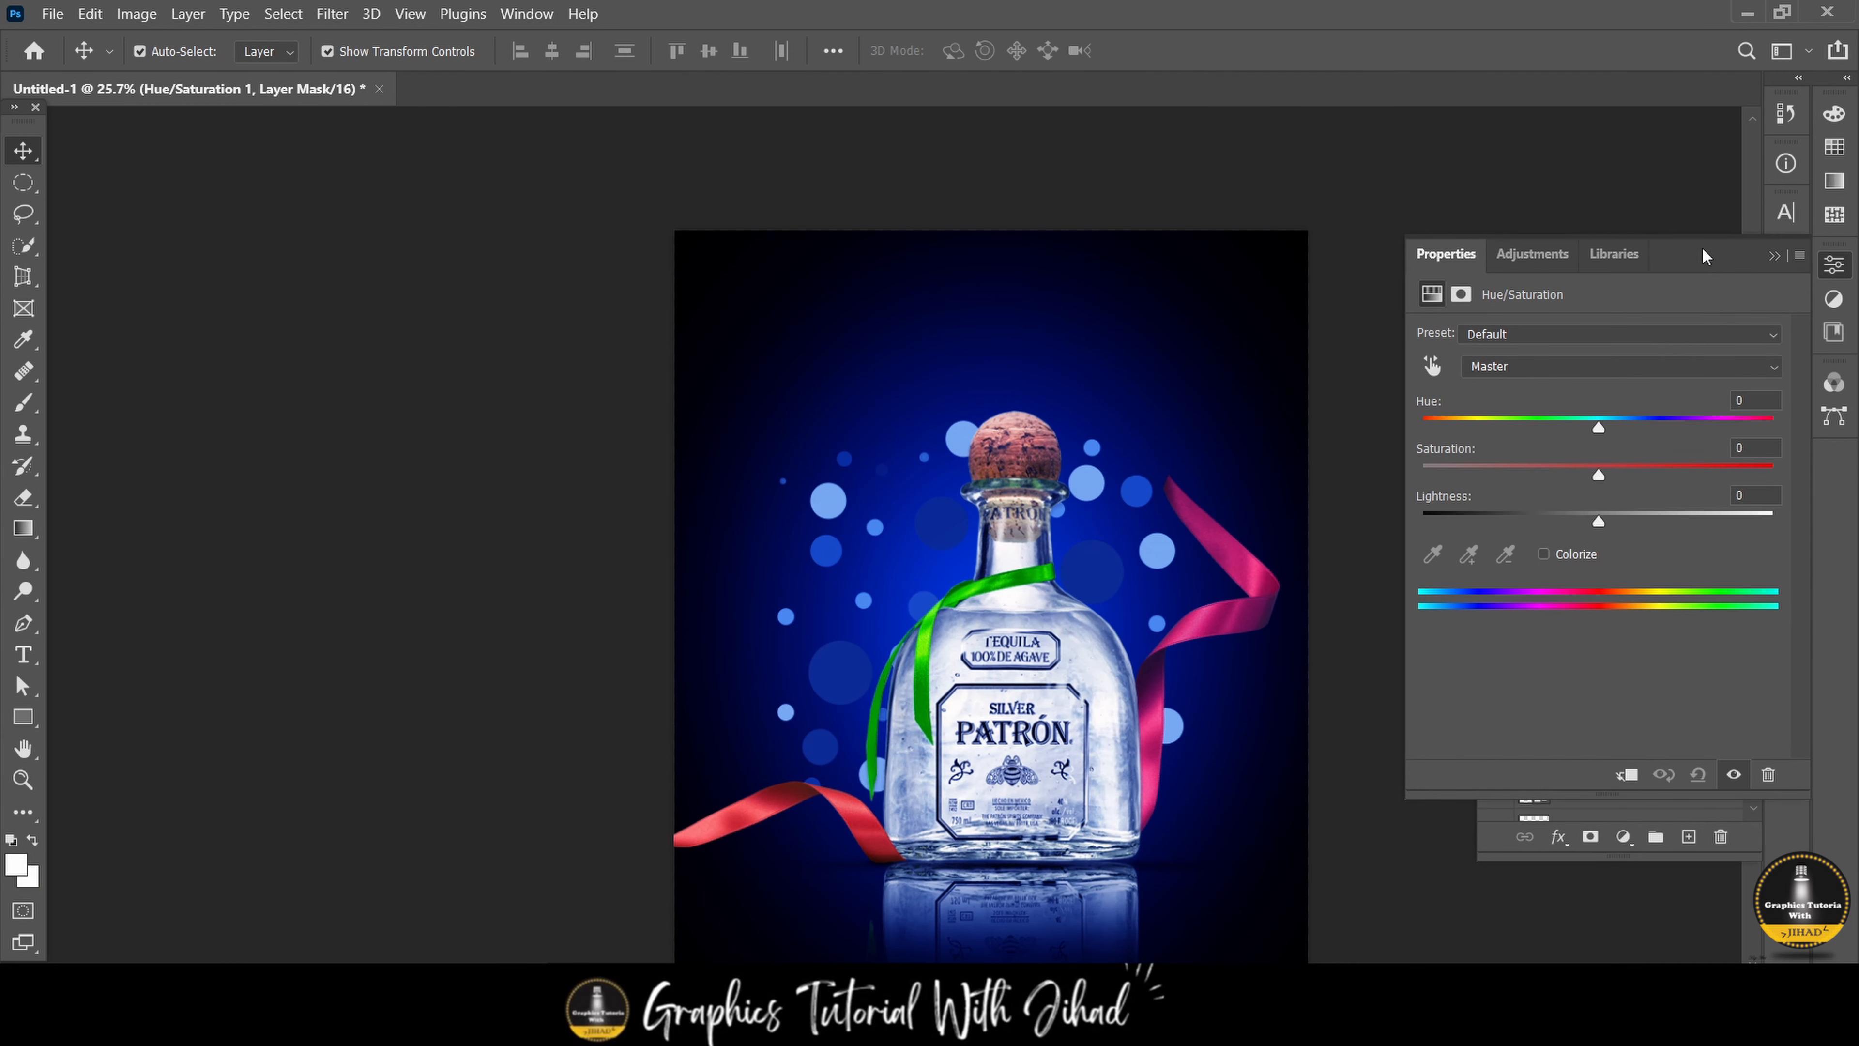
pyautogui.moveTo(1708, 253); pyautogui.dragTo(1698, 93)
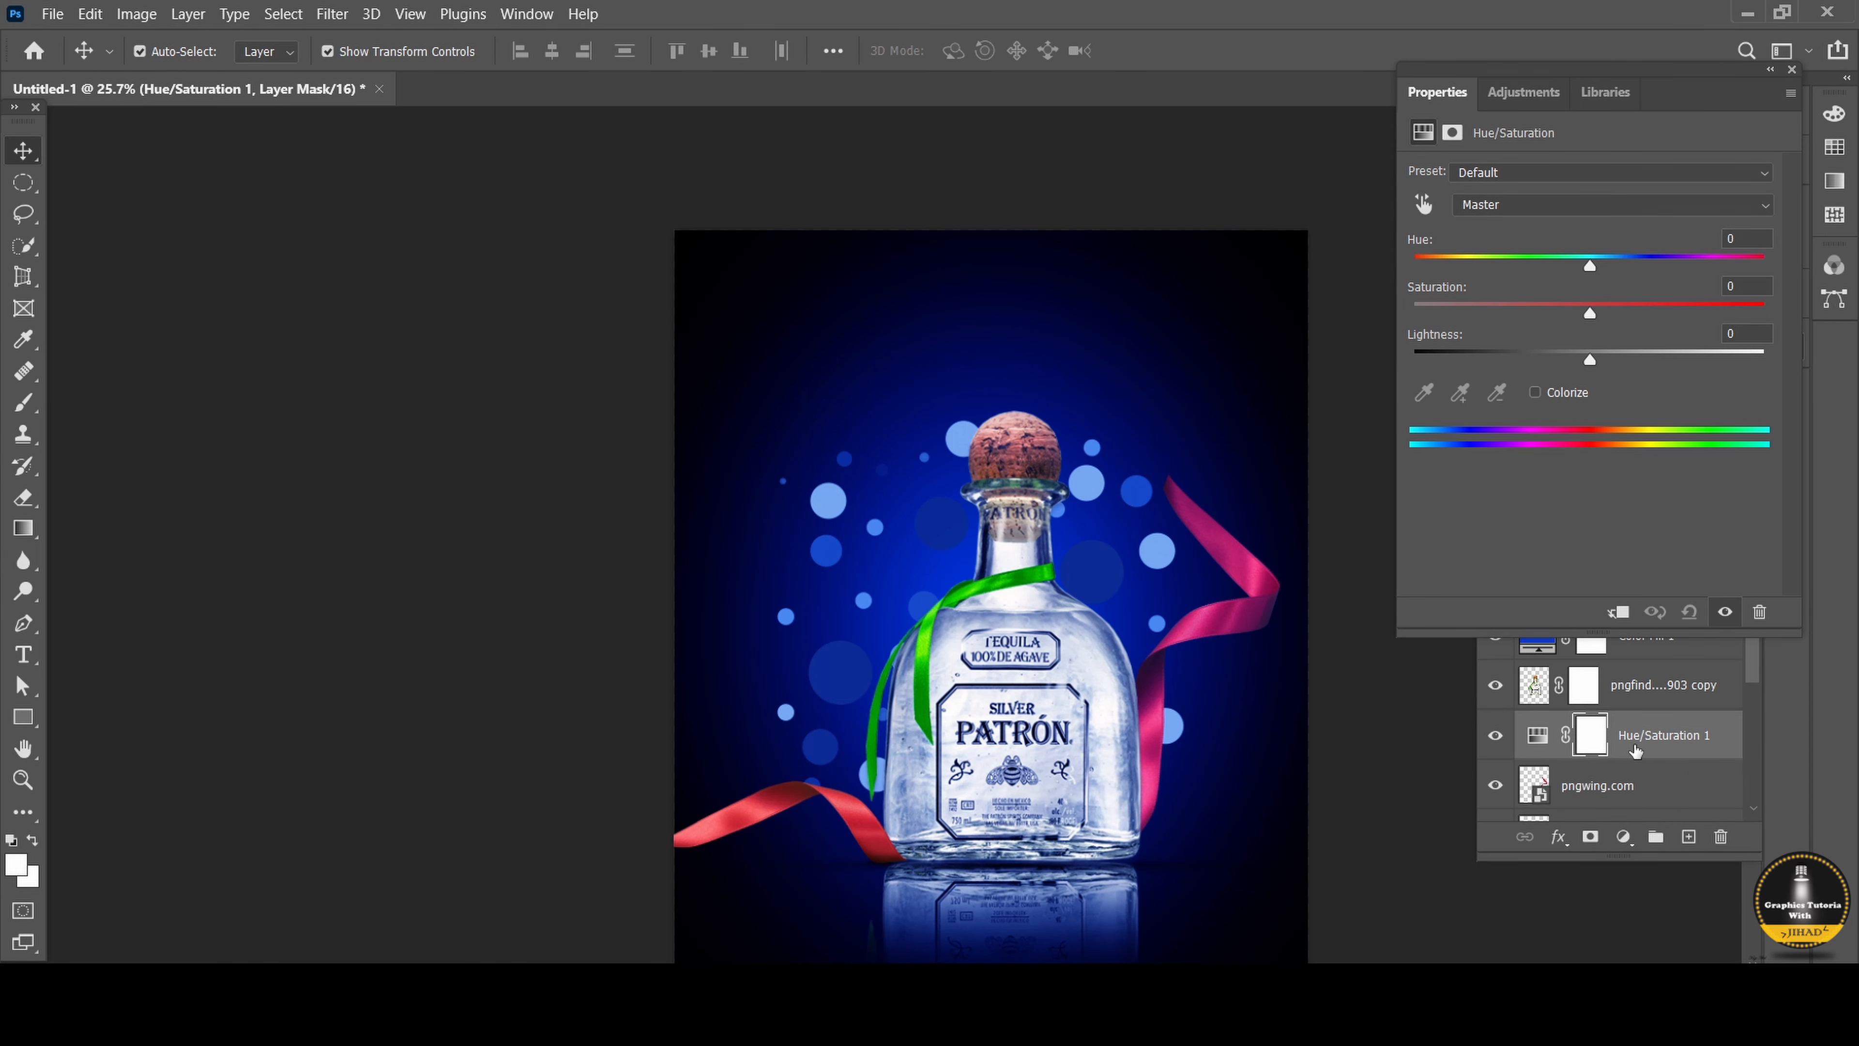
# Clip the Hue/Saturation adjustment to the second red ribbon's layer and shift its hue until the ribbon turns blue.
pyautogui.rightClick(1638, 739)
pyautogui.click(1415, 439)
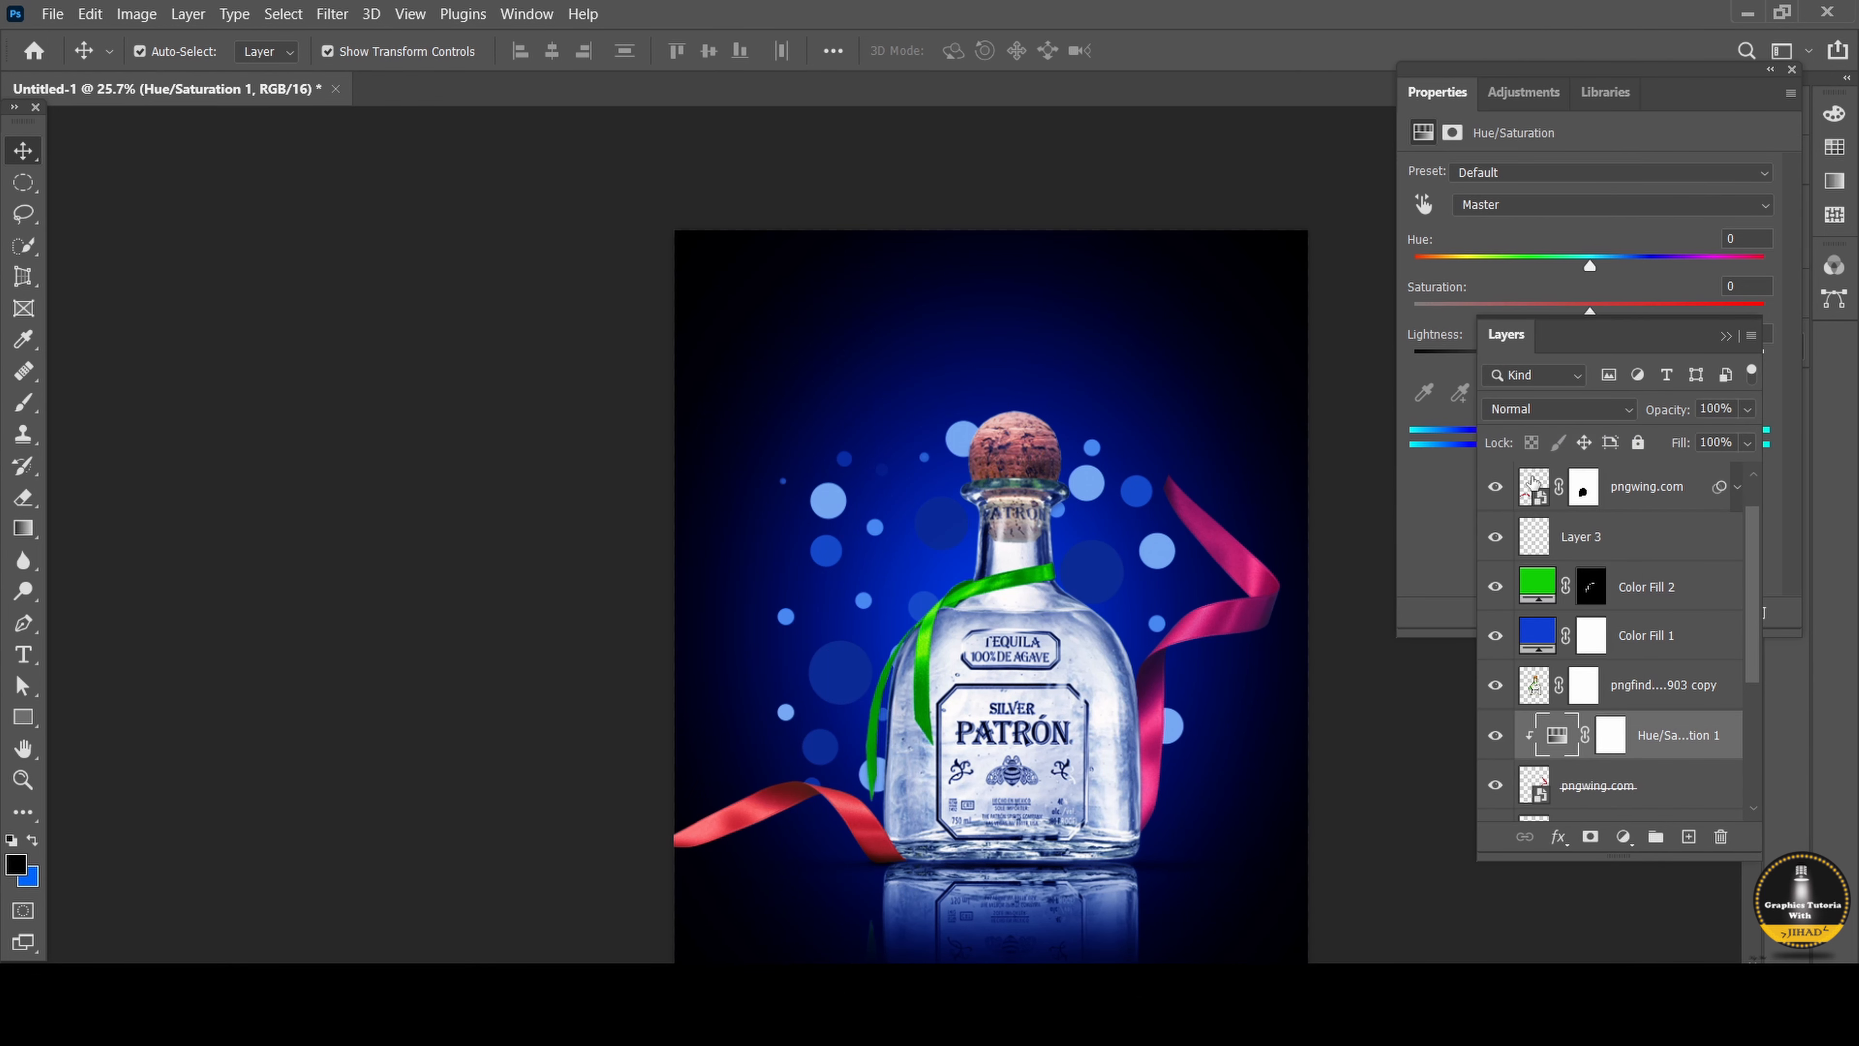
pyautogui.click(1744, 334)
pyautogui.moveTo(1607, 280); pyautogui.dragTo(1677, 264)
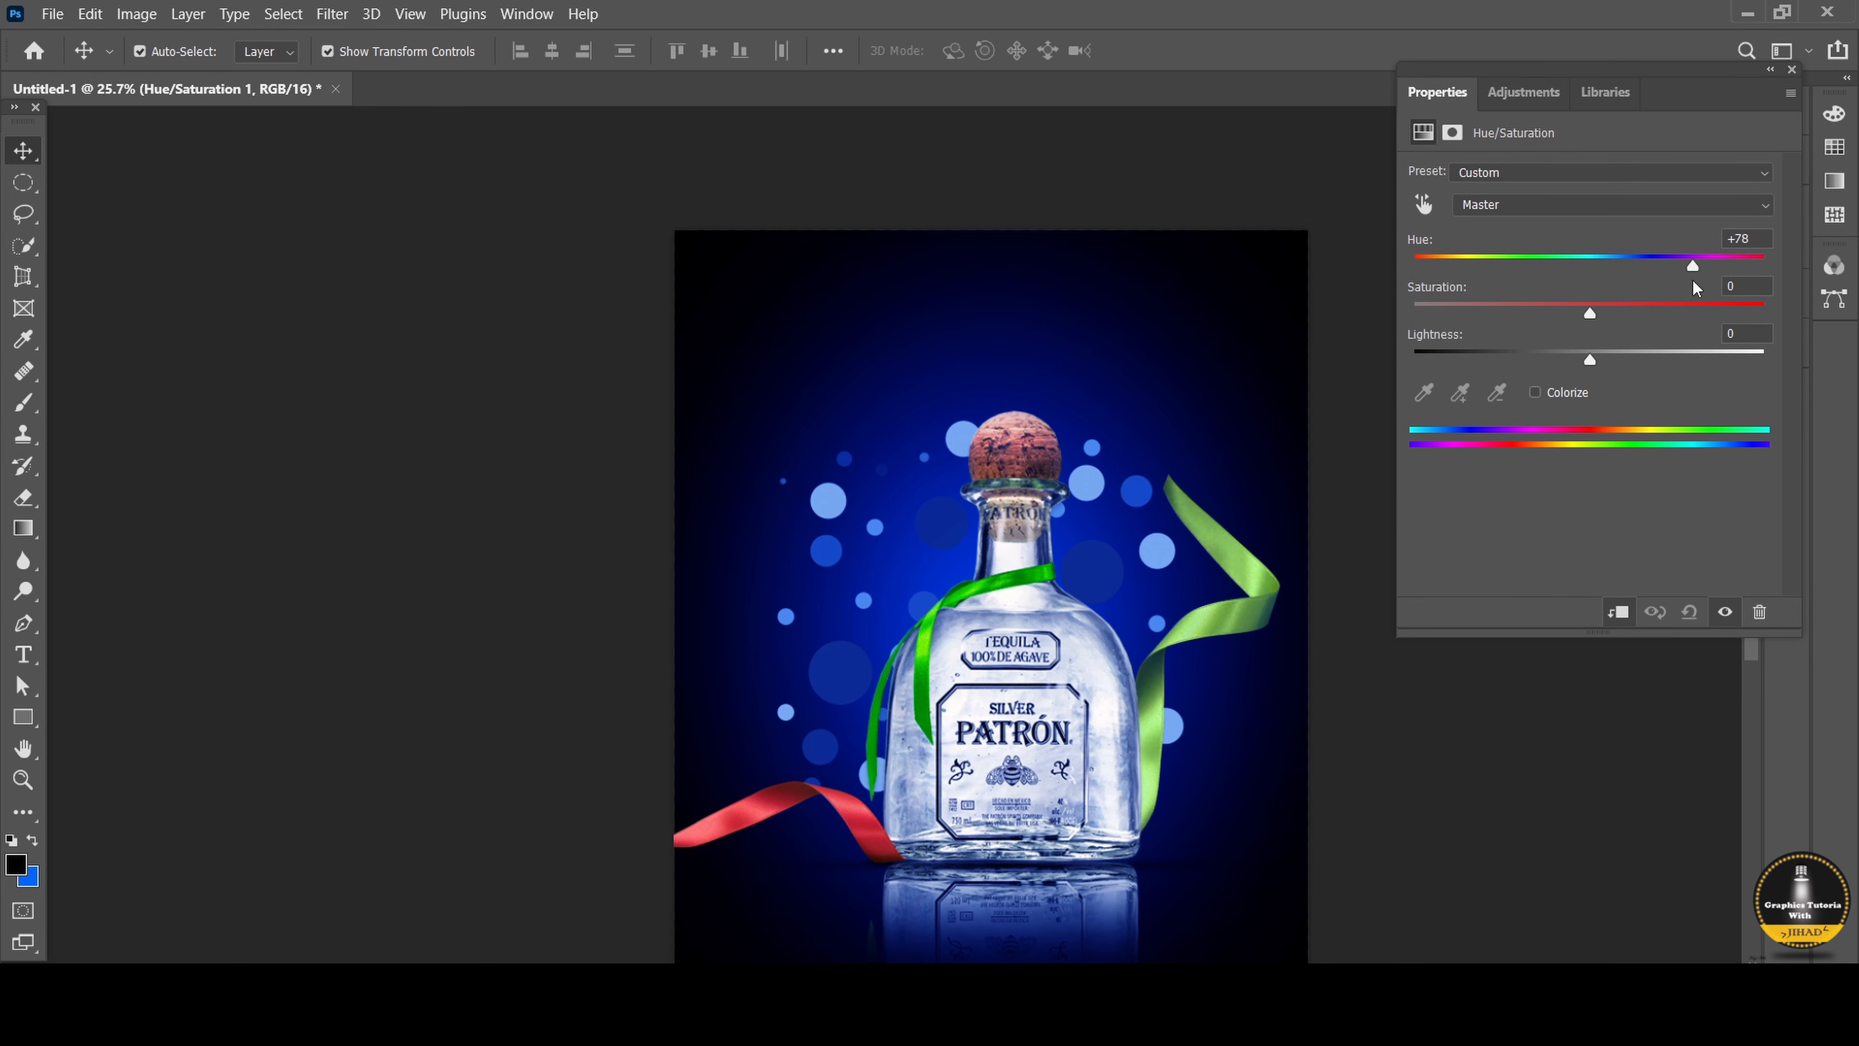
pyautogui.click(1535, 391)
pyautogui.moveTo(1503, 266); pyautogui.dragTo(1638, 265)
pyautogui.moveTo(1503, 314); pyautogui.dragTo(1622, 374)
pyautogui.click(1771, 70)
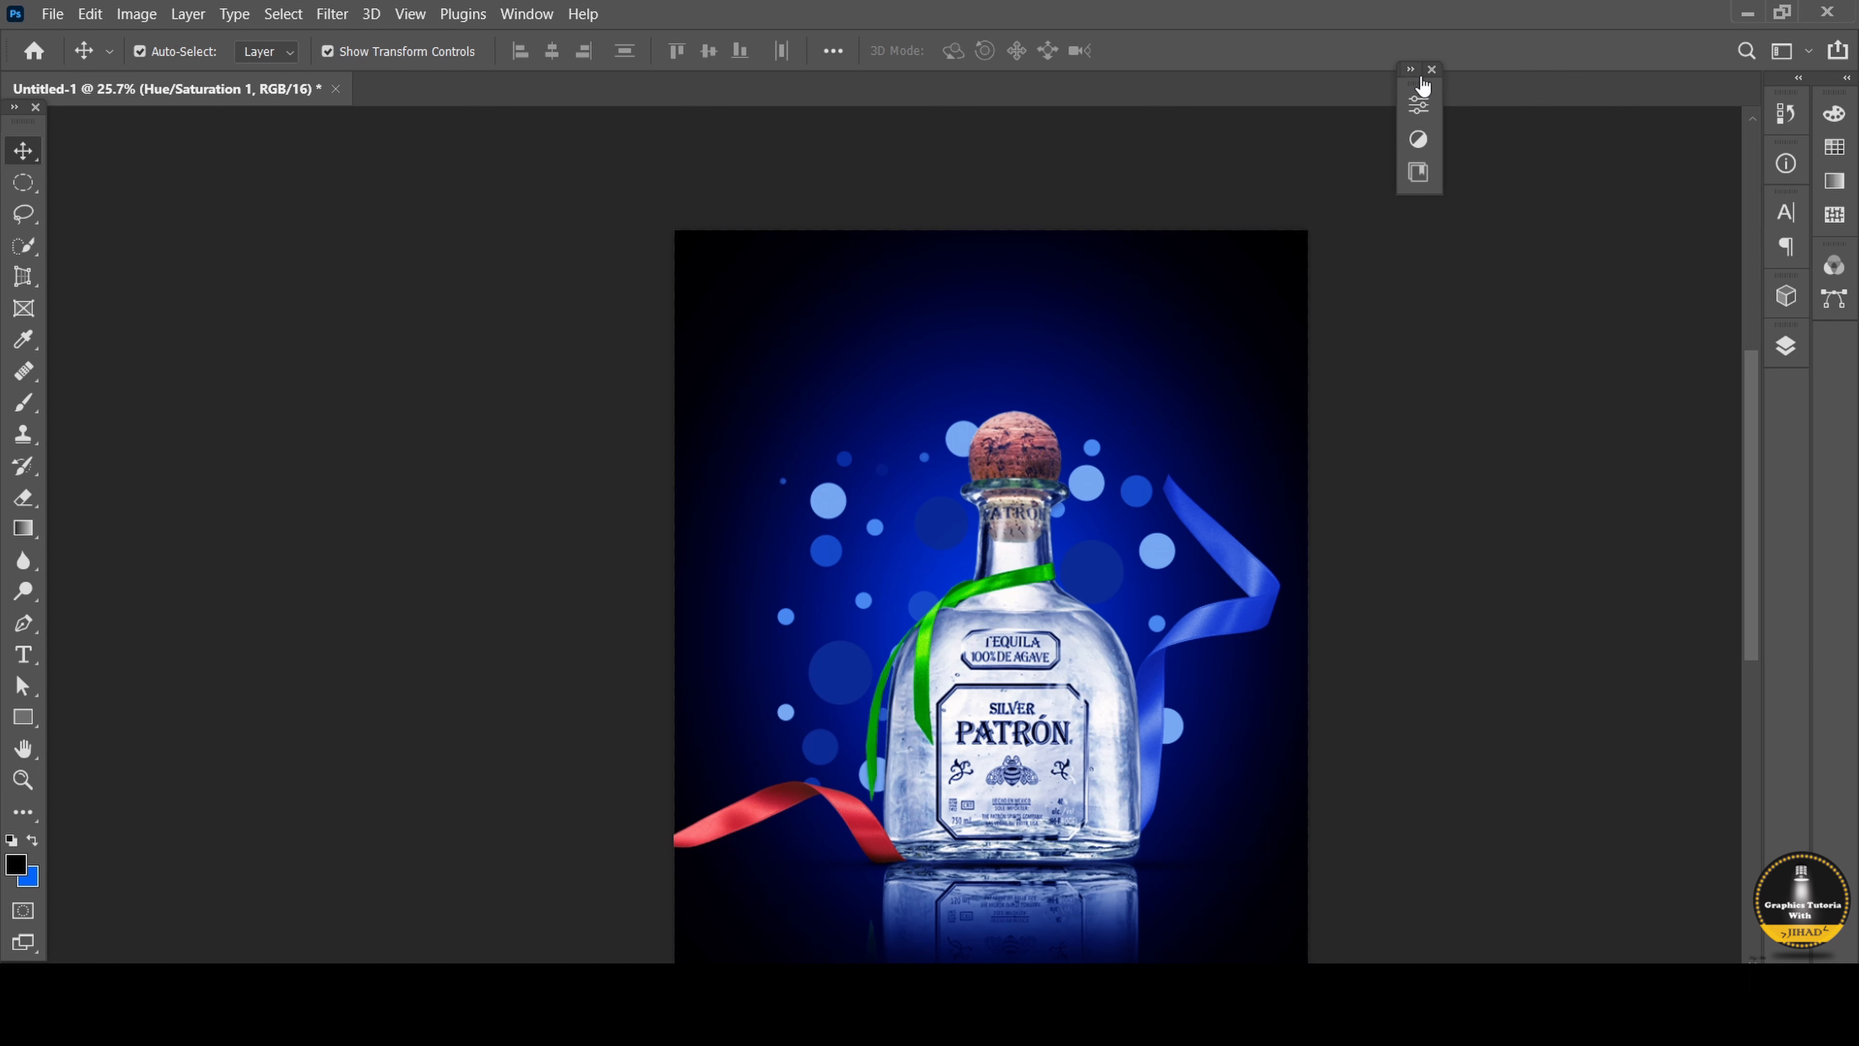
pyautogui.moveTo(1434, 82); pyautogui.dragTo(1797, 381)
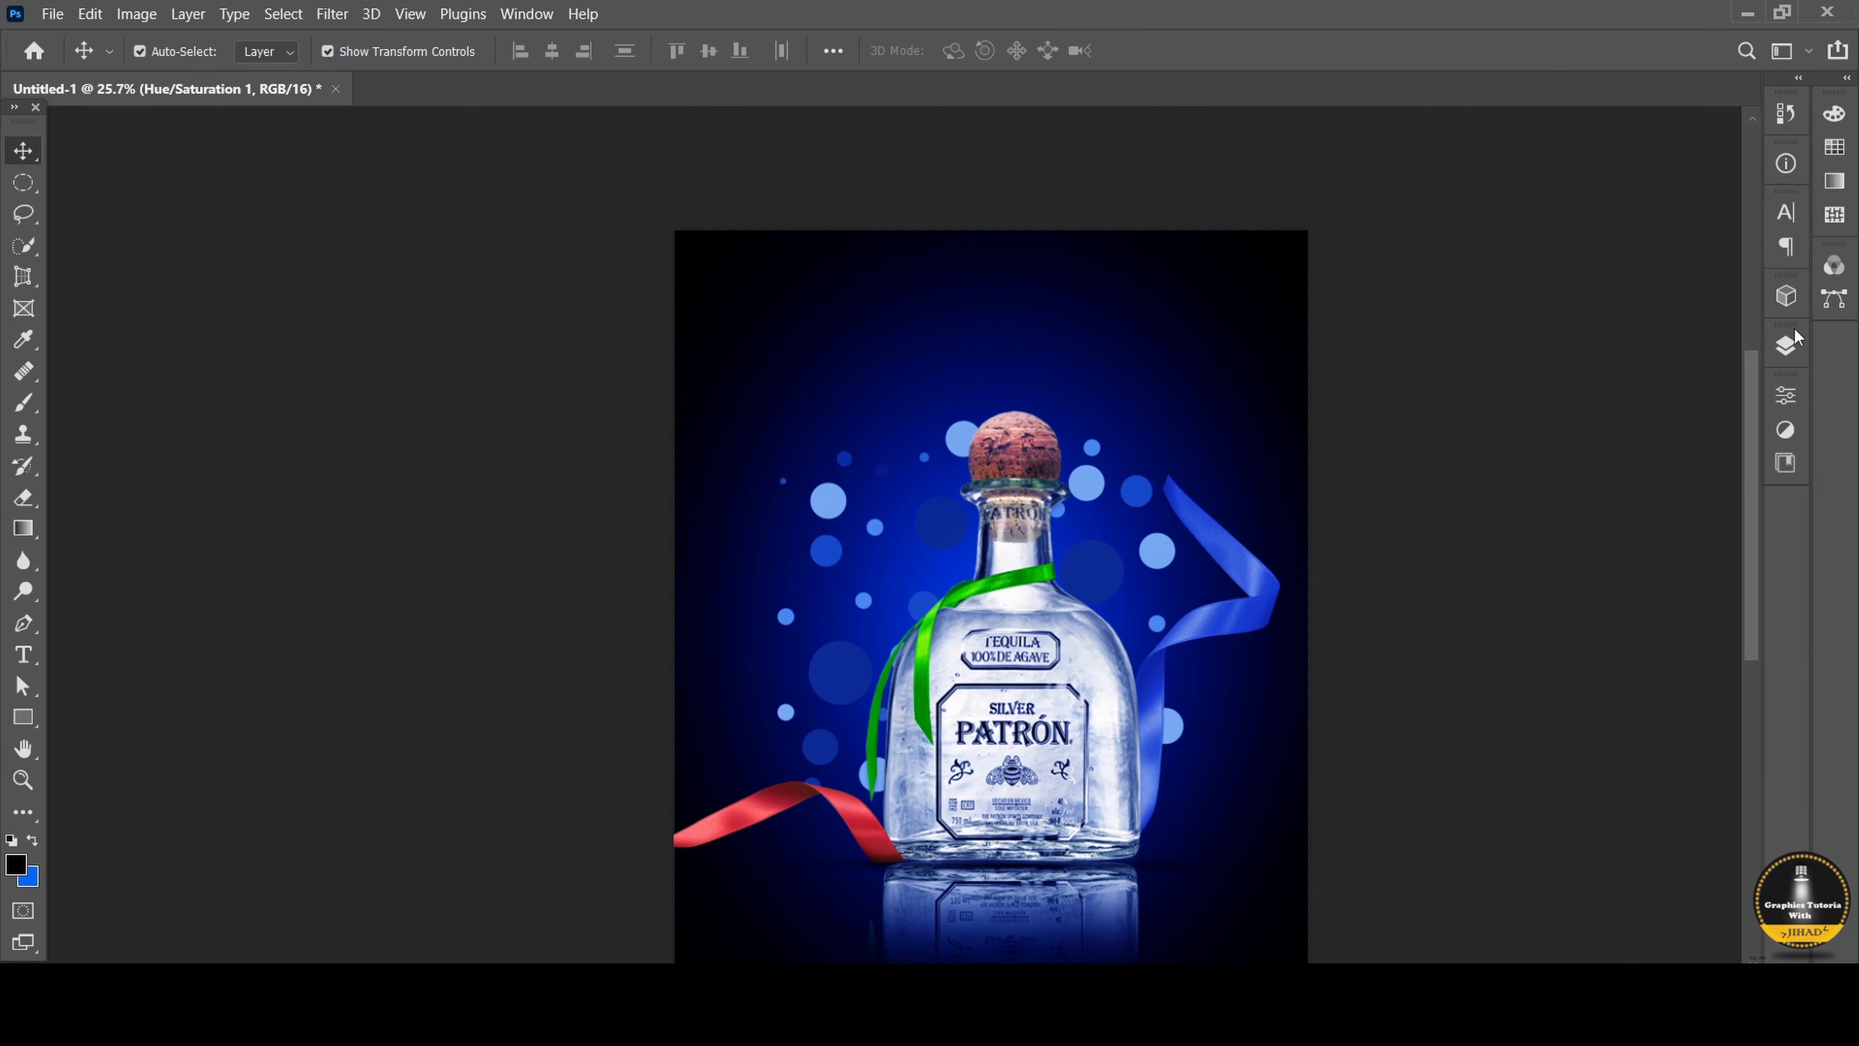
# Select the blue ribbon's pngwing.com layer and scale the ribbon up to 39.30%.
pyautogui.click(1786, 345)
pyautogui.scroll(-4, 1655, 659)
pyautogui.scroll(2, 1654, 659)
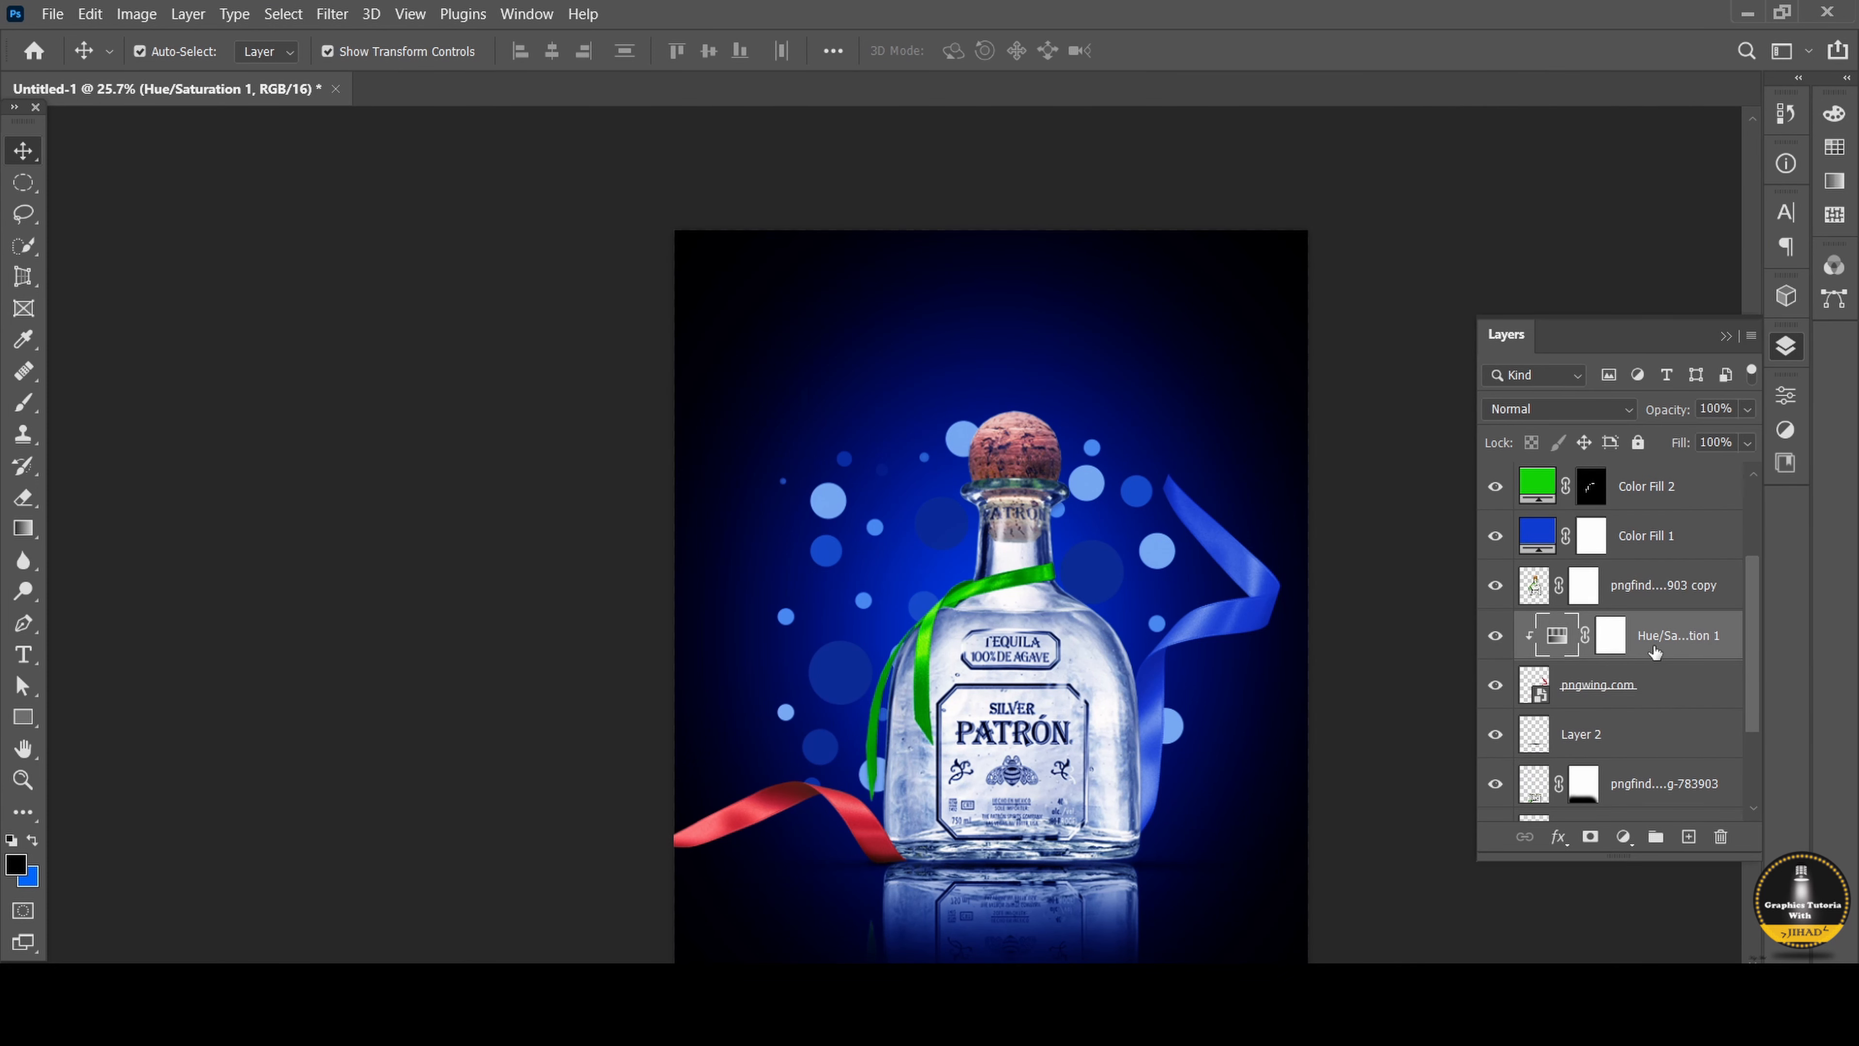
pyautogui.scroll(-2, 1127, 519)
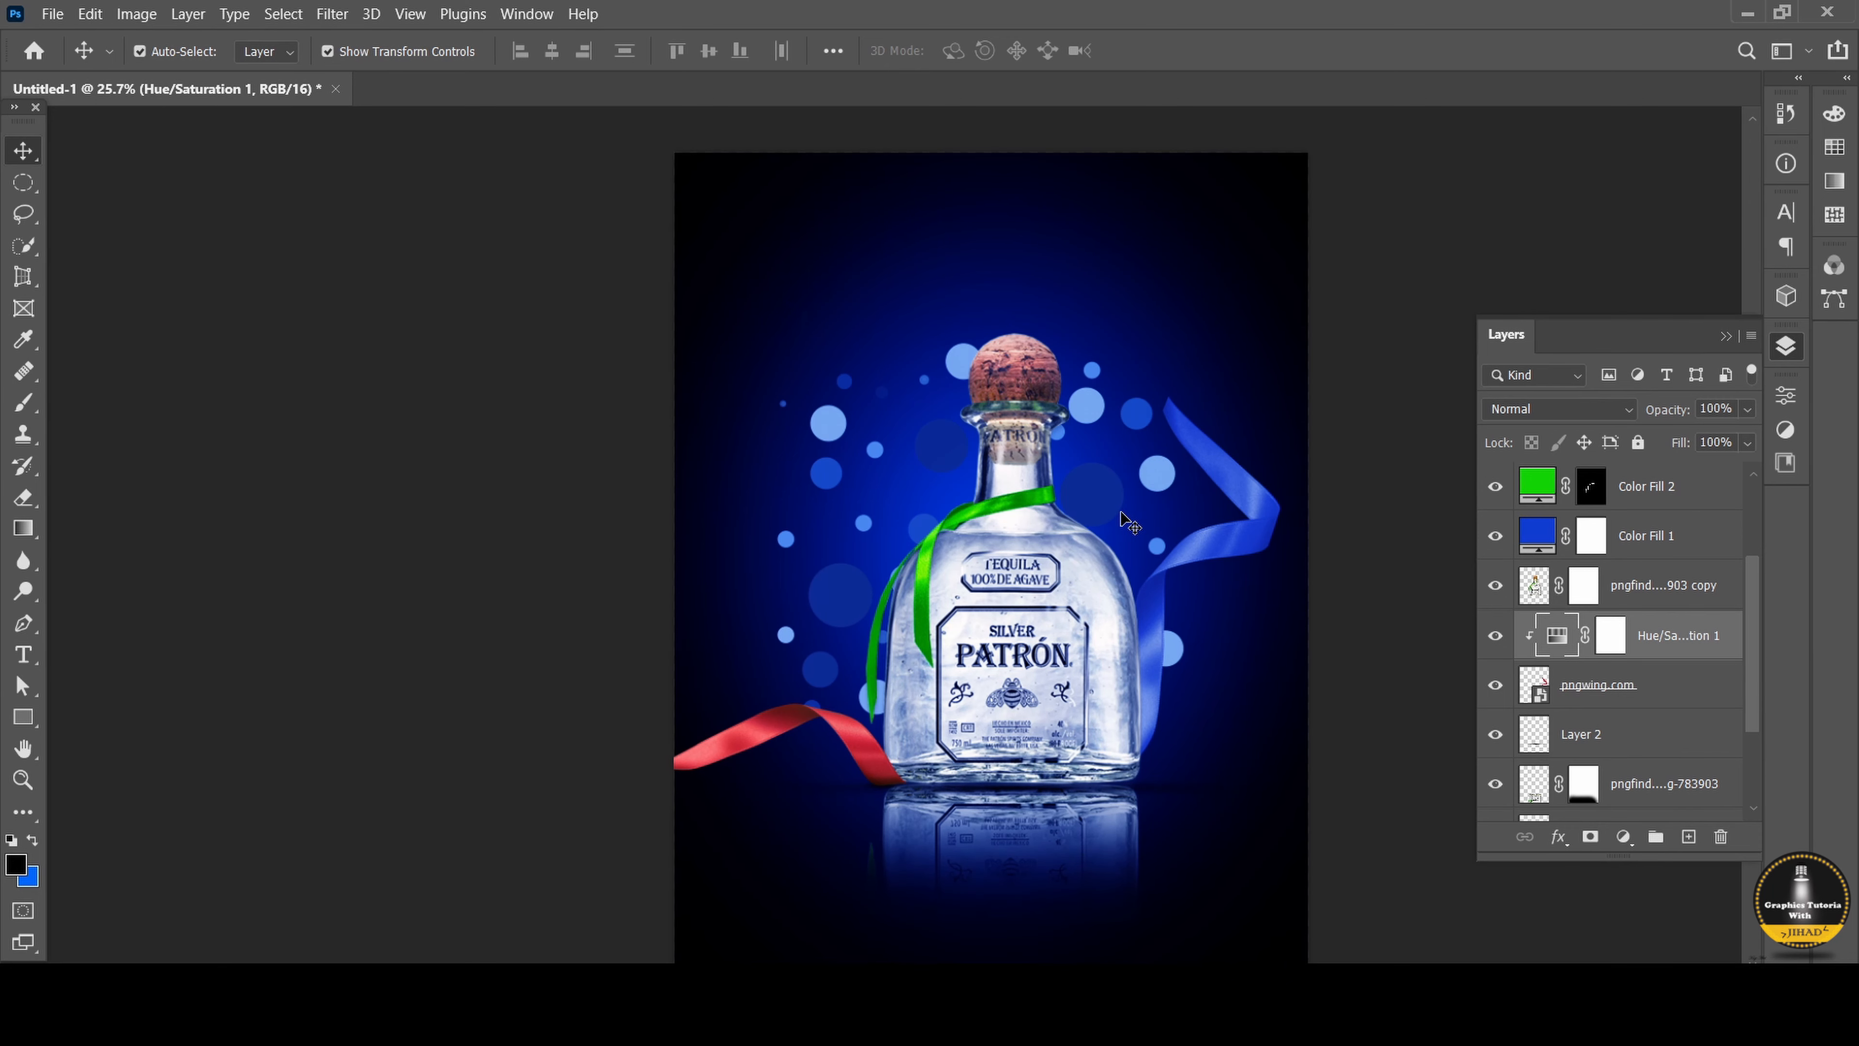
pyautogui.click(1250, 555)
pyautogui.scroll(-4, 1632, 692)
pyautogui.scroll(6, 1656, 608)
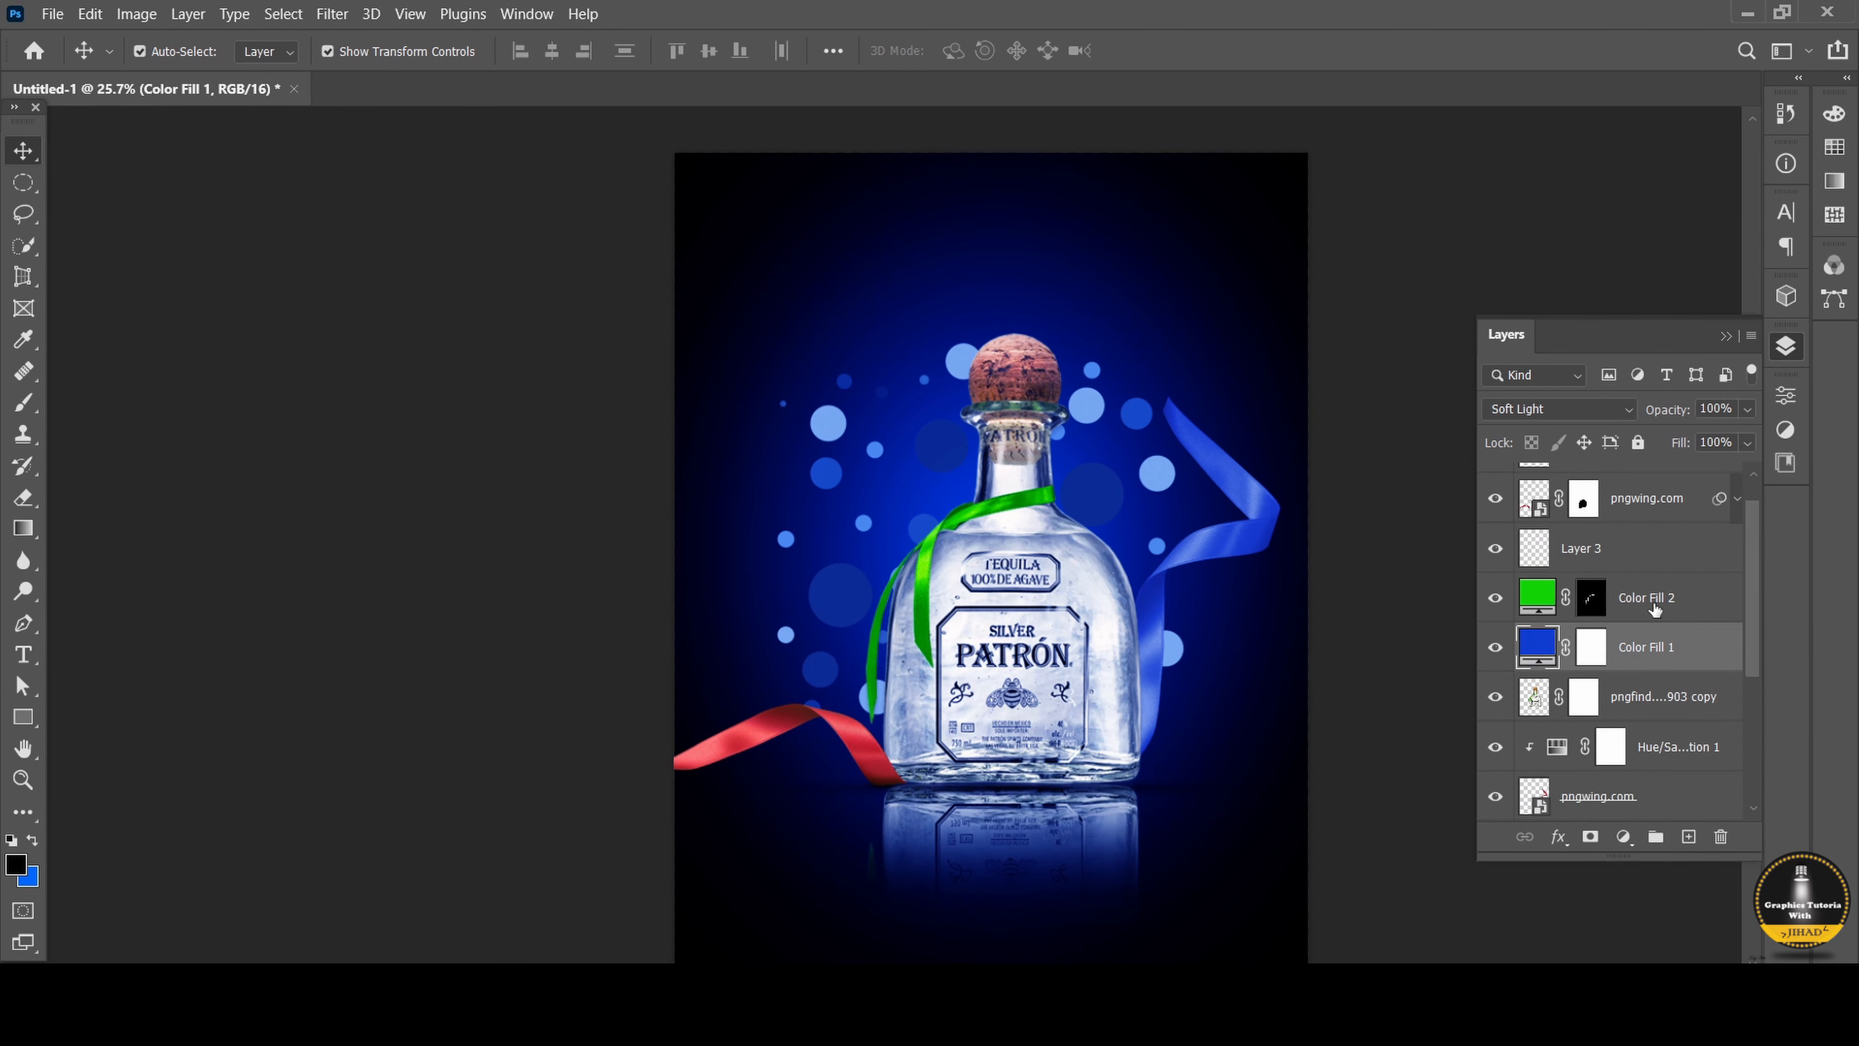
pyautogui.click(1680, 749)
pyautogui.scroll(-1, 1680, 750)
pyautogui.click(1682, 750)
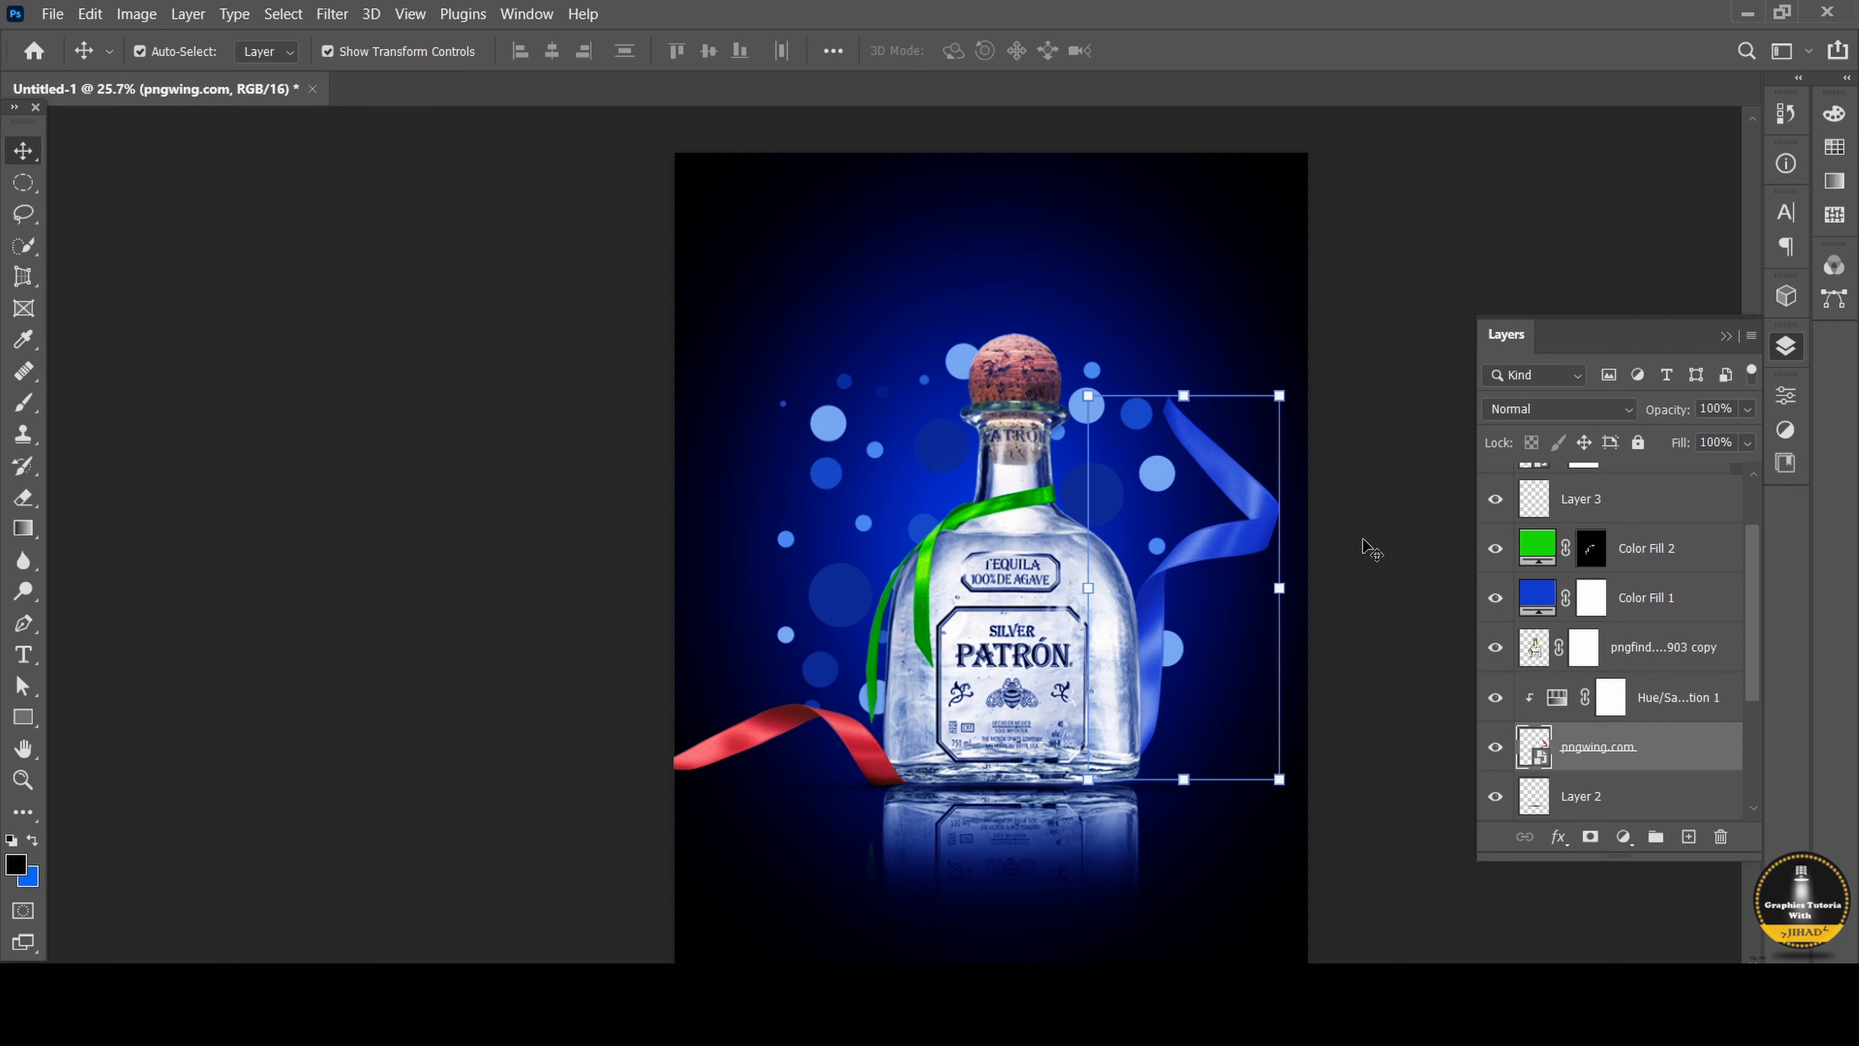
pyautogui.moveTo(1302, 788); pyautogui.dragTo(1321, 762)
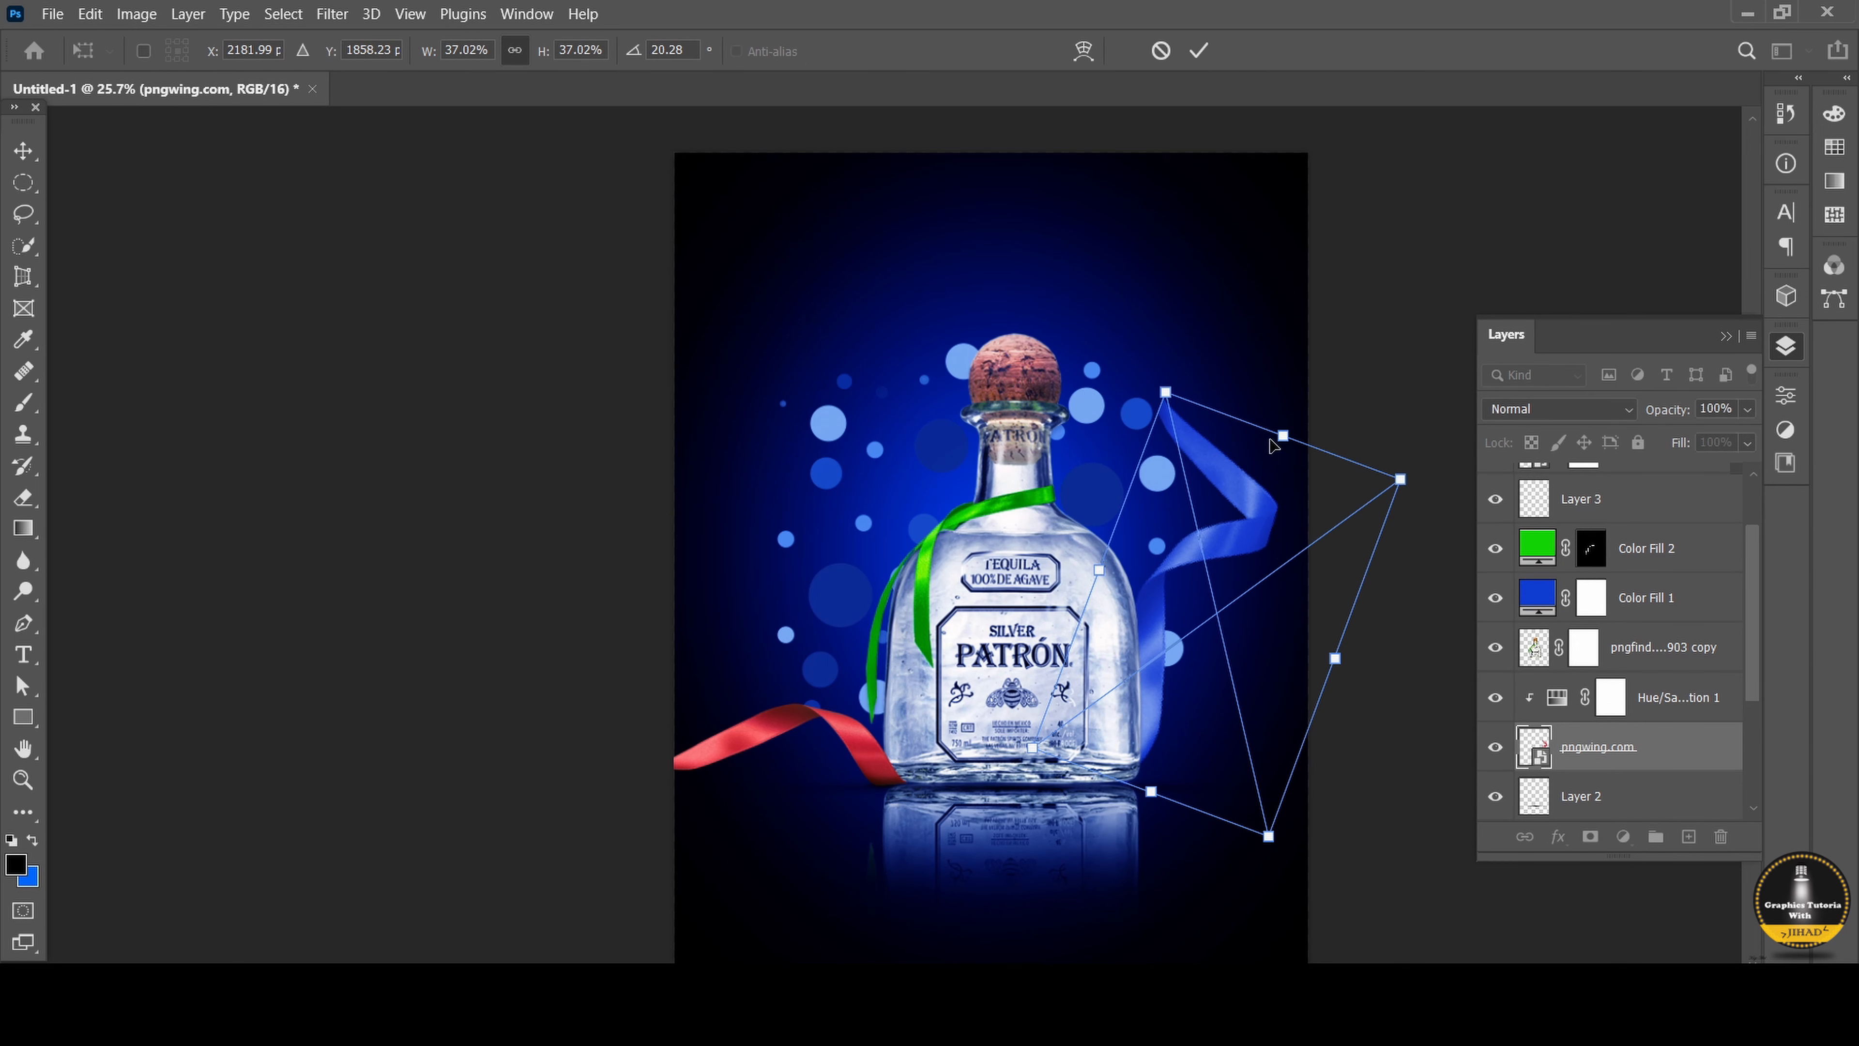
pyautogui.moveTo(1277, 429); pyautogui.dragTo(1292, 412)
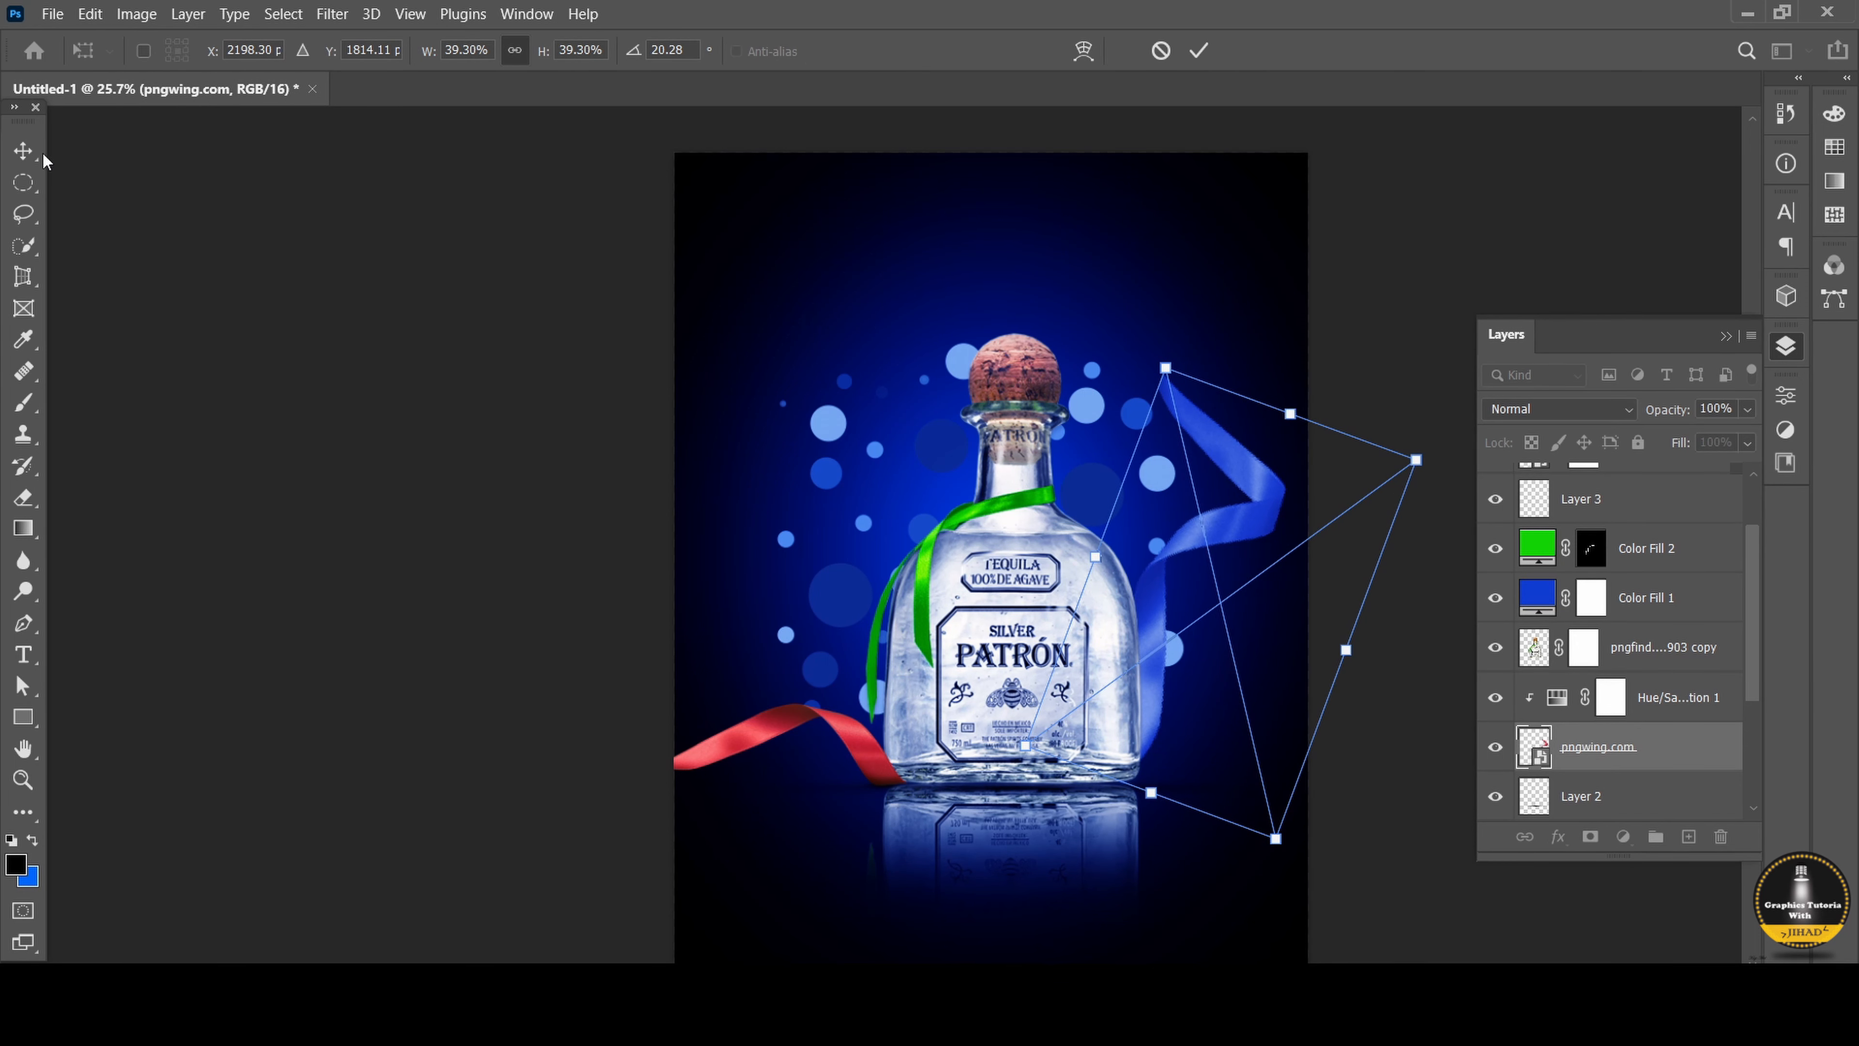
pyautogui.press('Return')
pyautogui.click(220, 344)
pyautogui.scroll(-3, 842, 531)
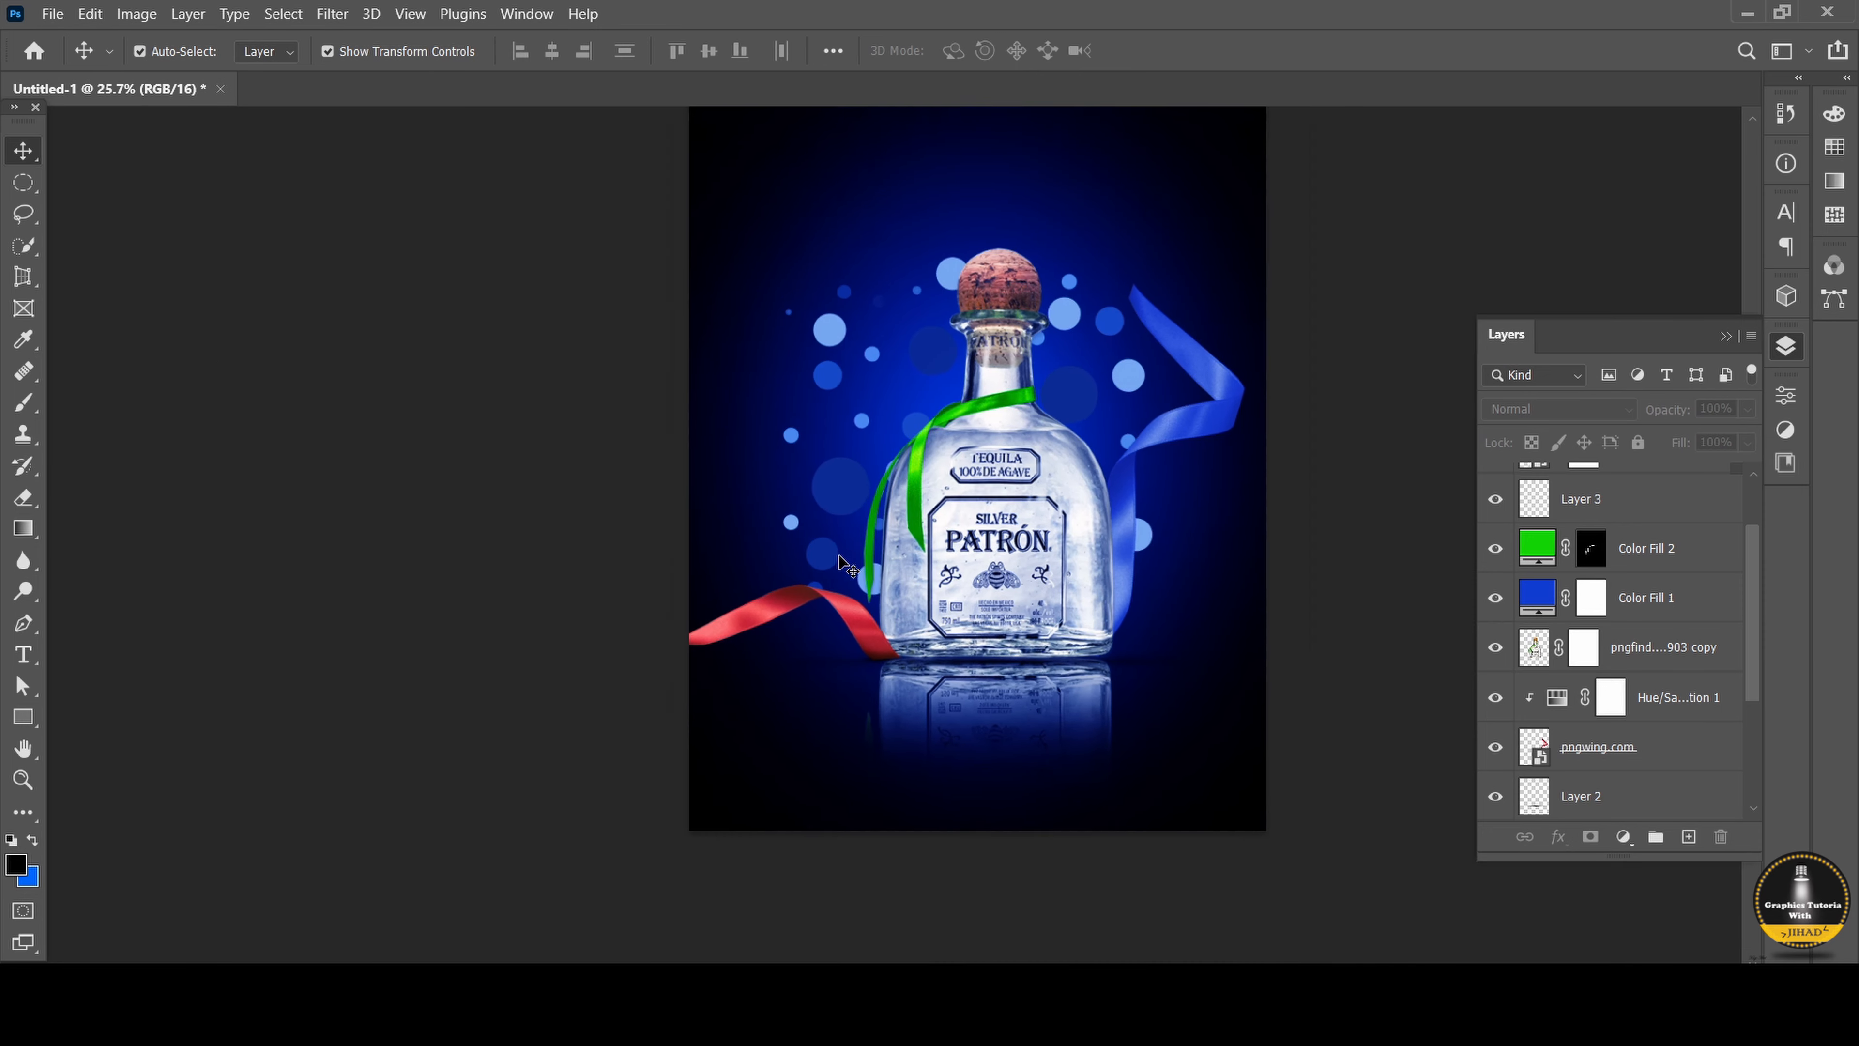
pyautogui.scroll(3, 837, 570)
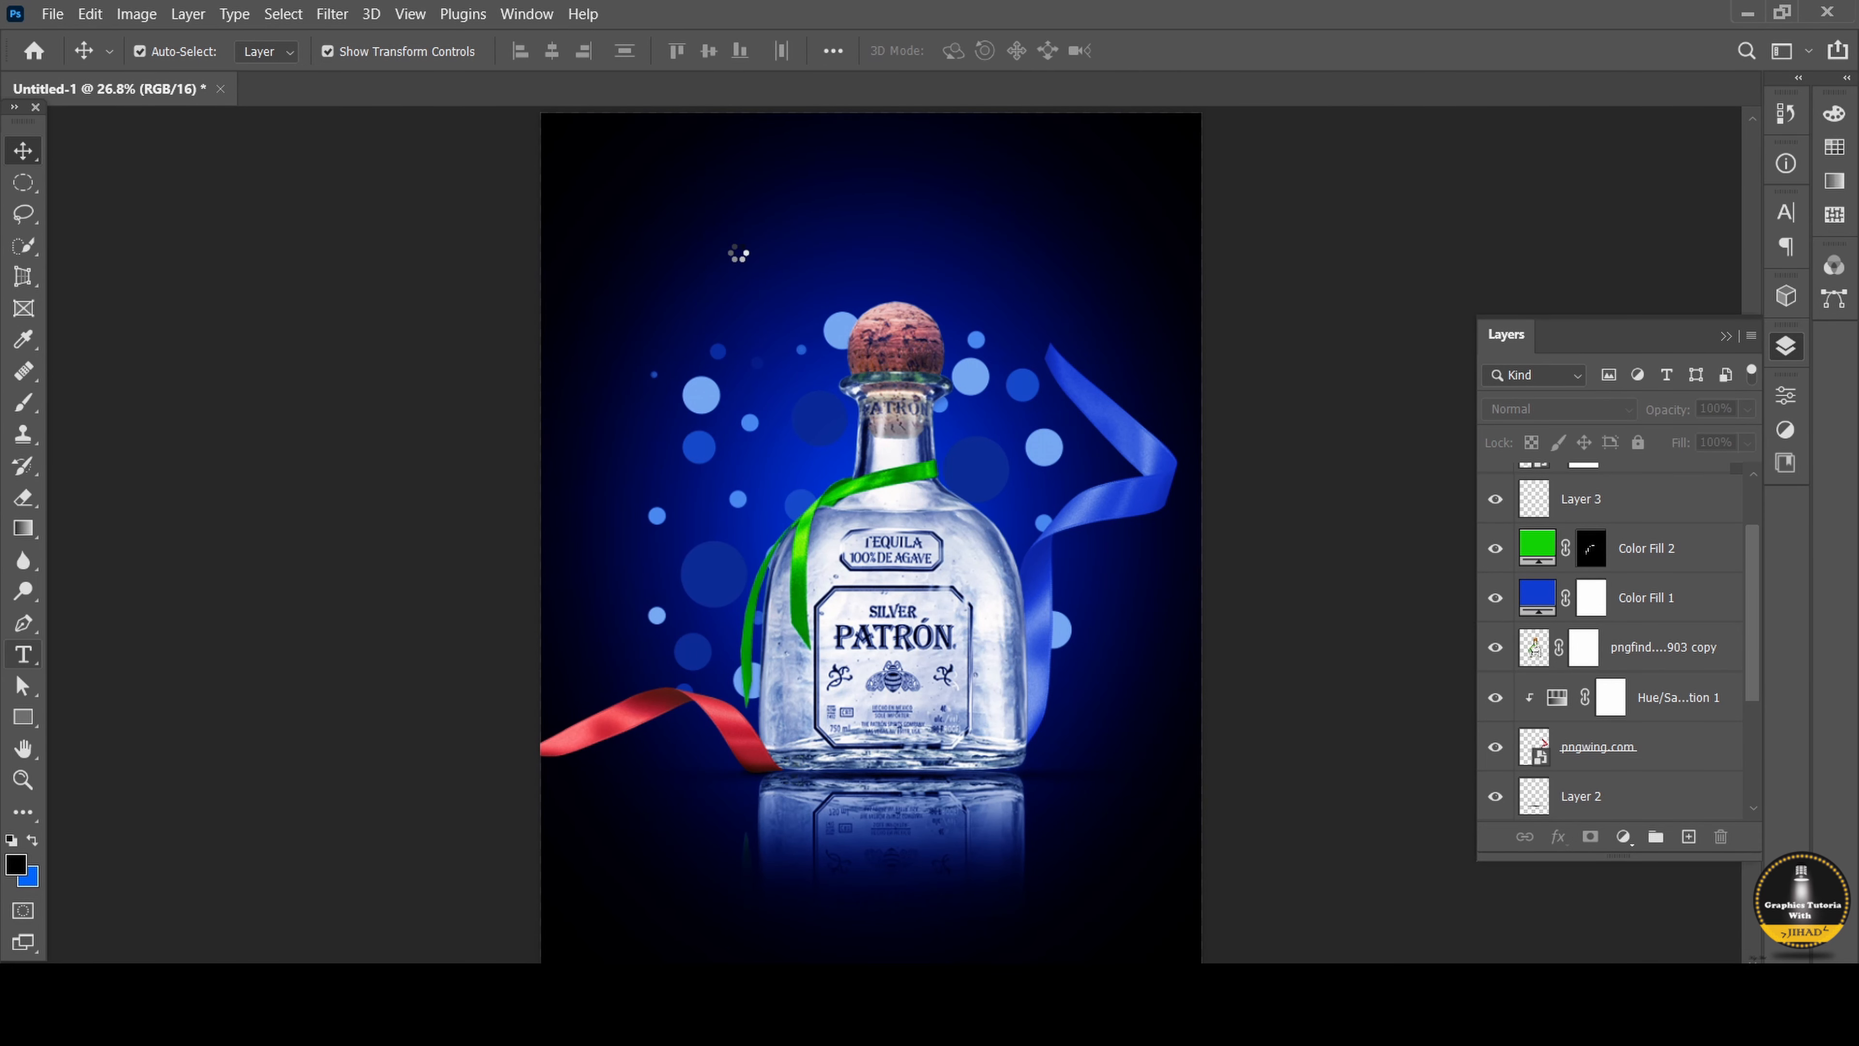
pyautogui.click(737, 230)
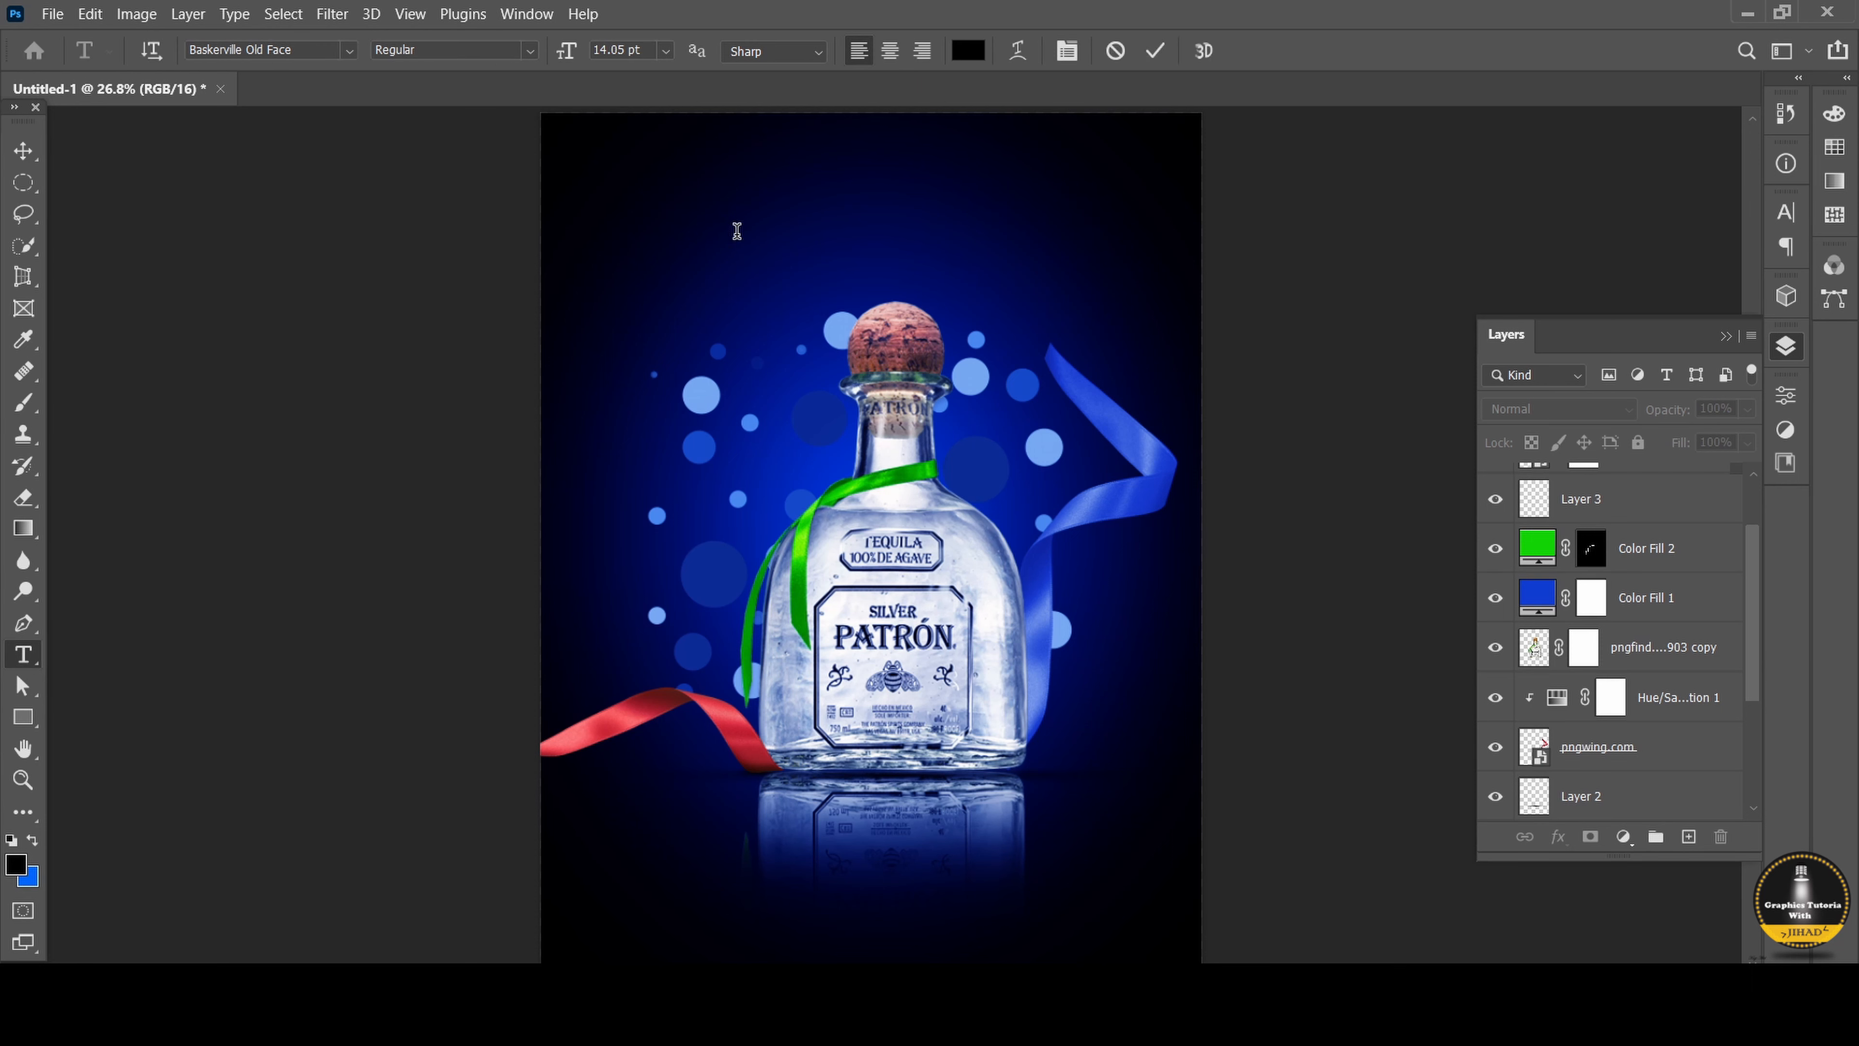
pyautogui.scroll(3, 1651, 599)
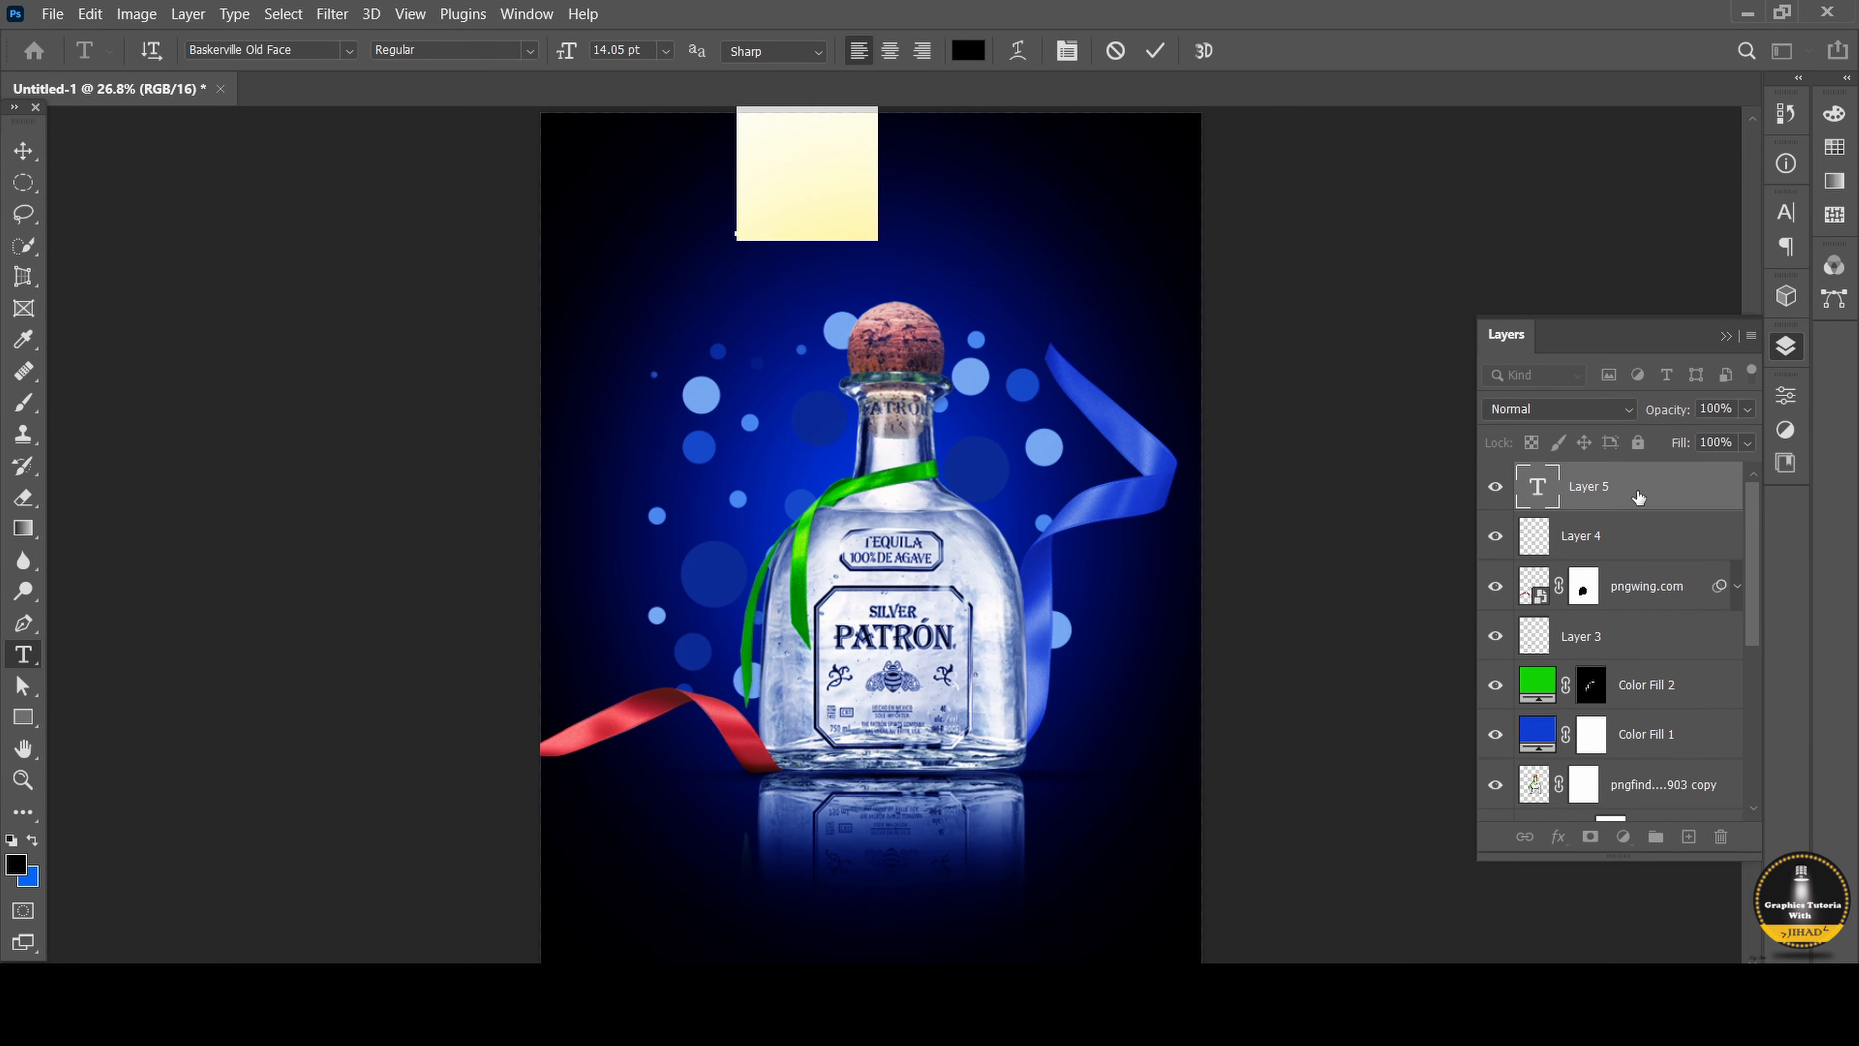
pyautogui.moveTo(1639, 498); pyautogui.dragTo(1719, 841)
# Add the text "EXCLUSIVE" in Baskerville Old Face, enlarge it to 22.55 pt and place it above the bottle's cork.
pyautogui.click(778, 491)
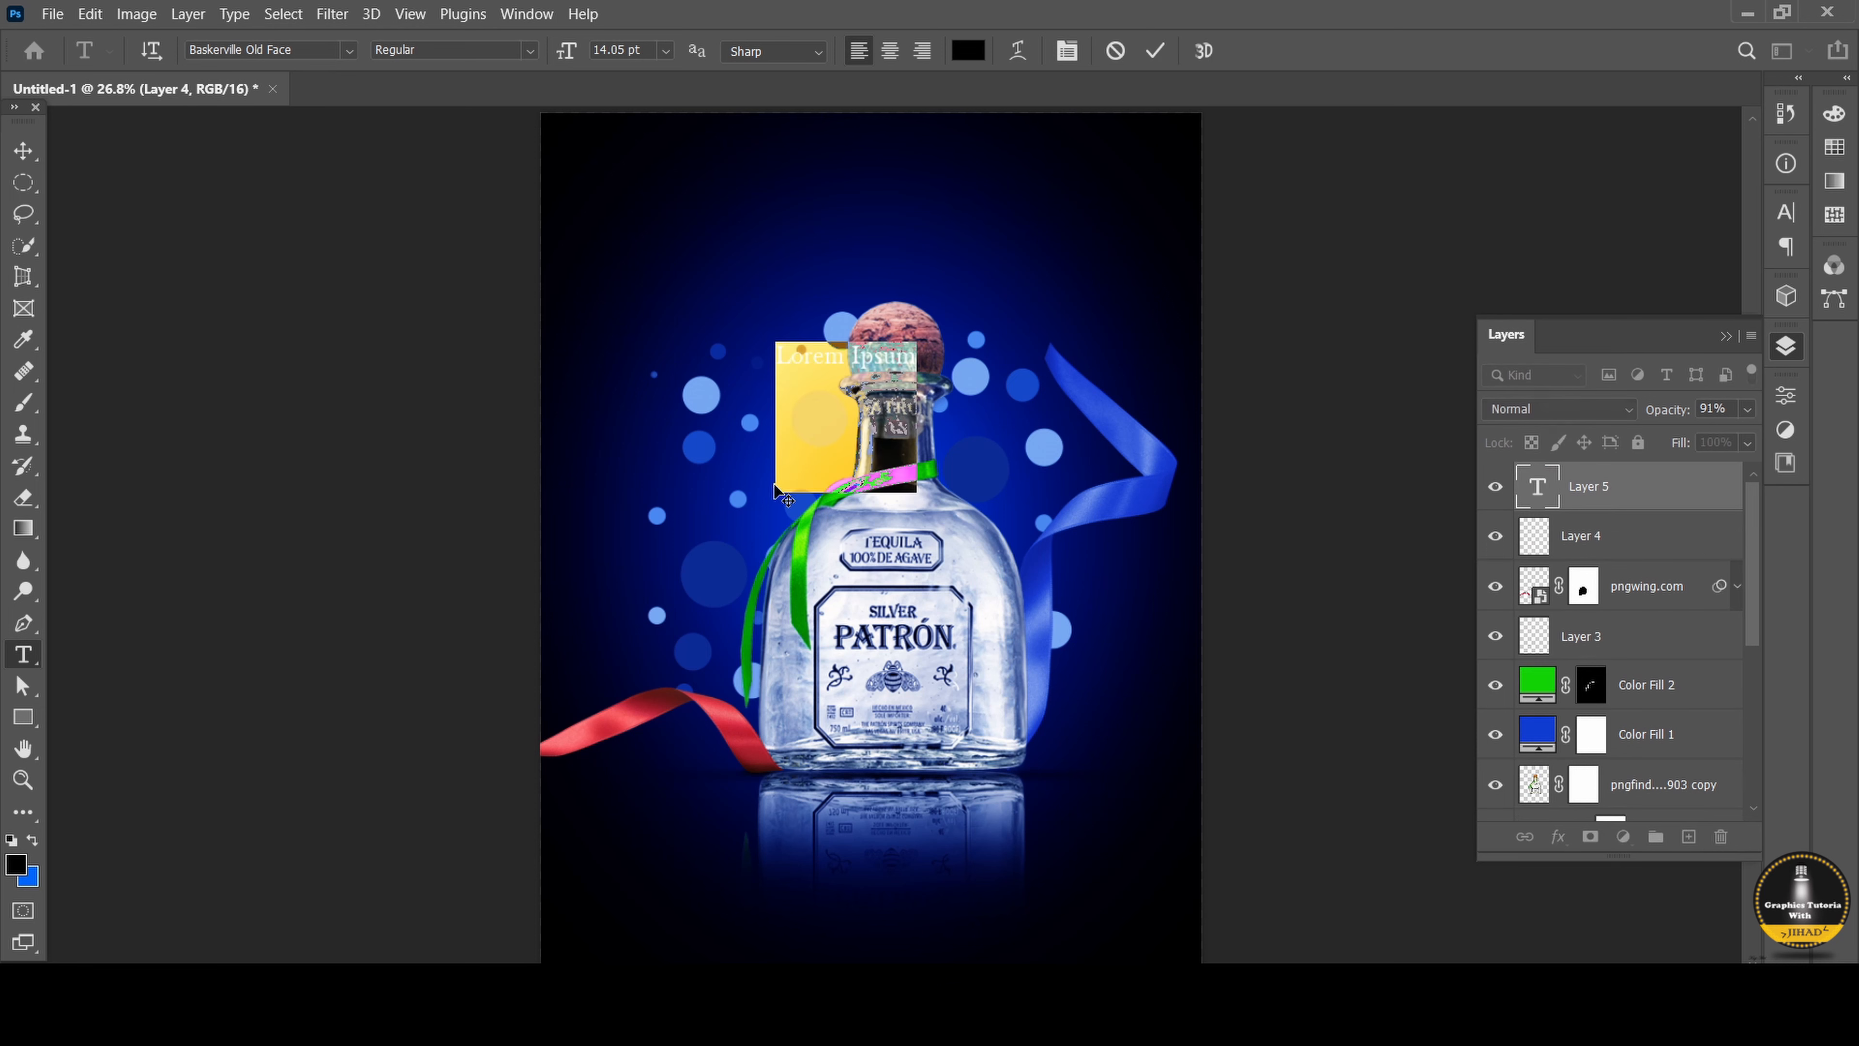
pyautogui.click(350, 52)
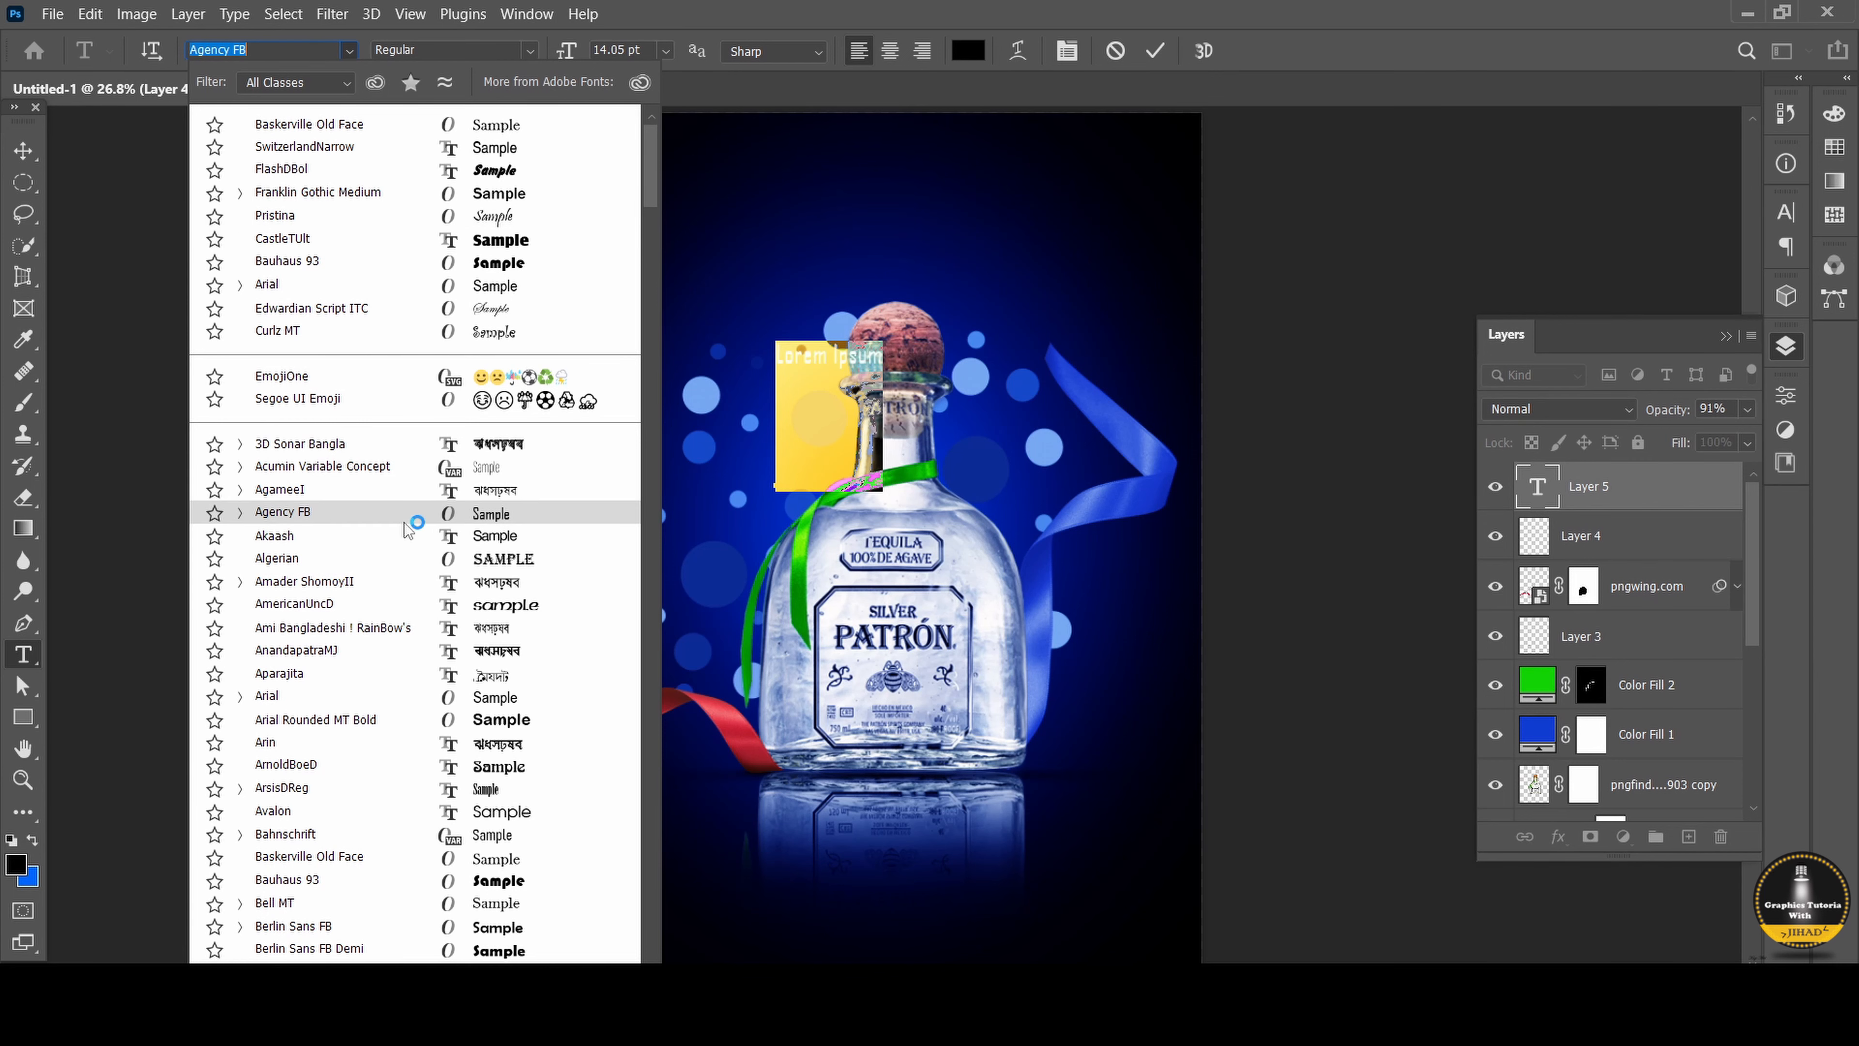
pyautogui.click(880, 354)
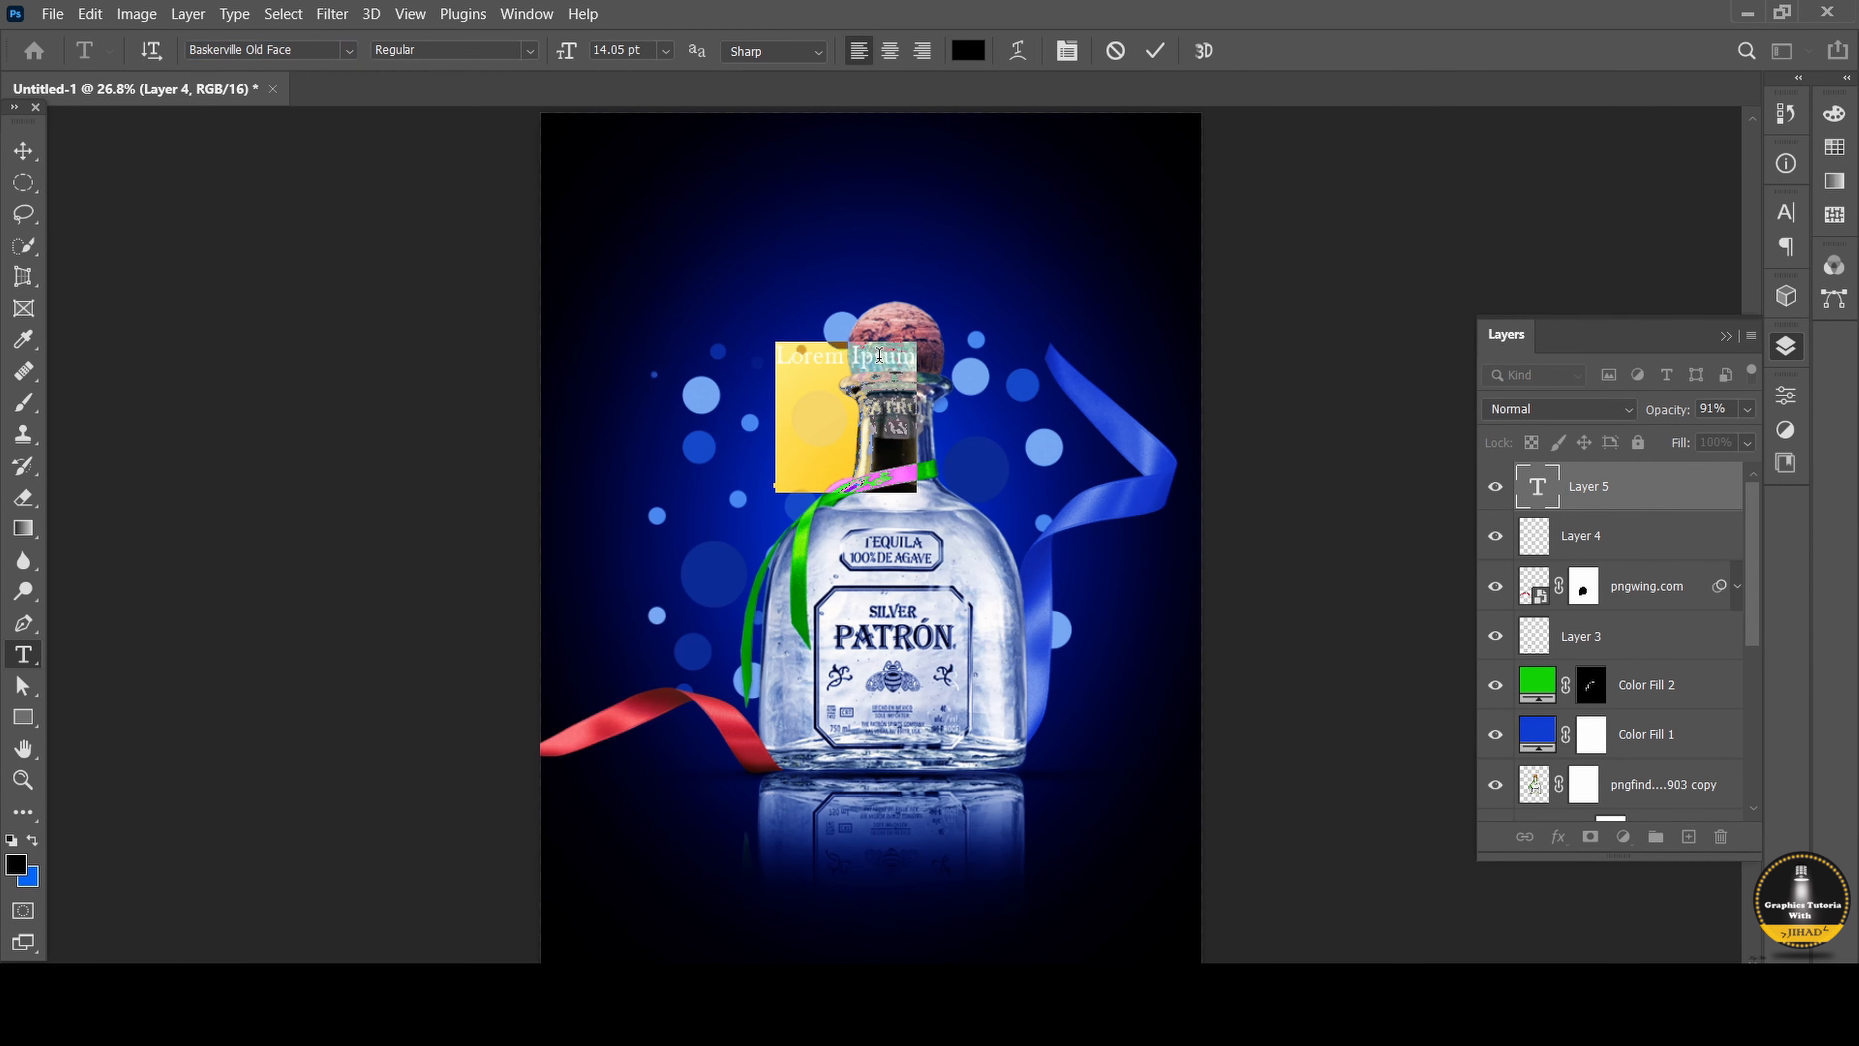
pyautogui.write('Ex')
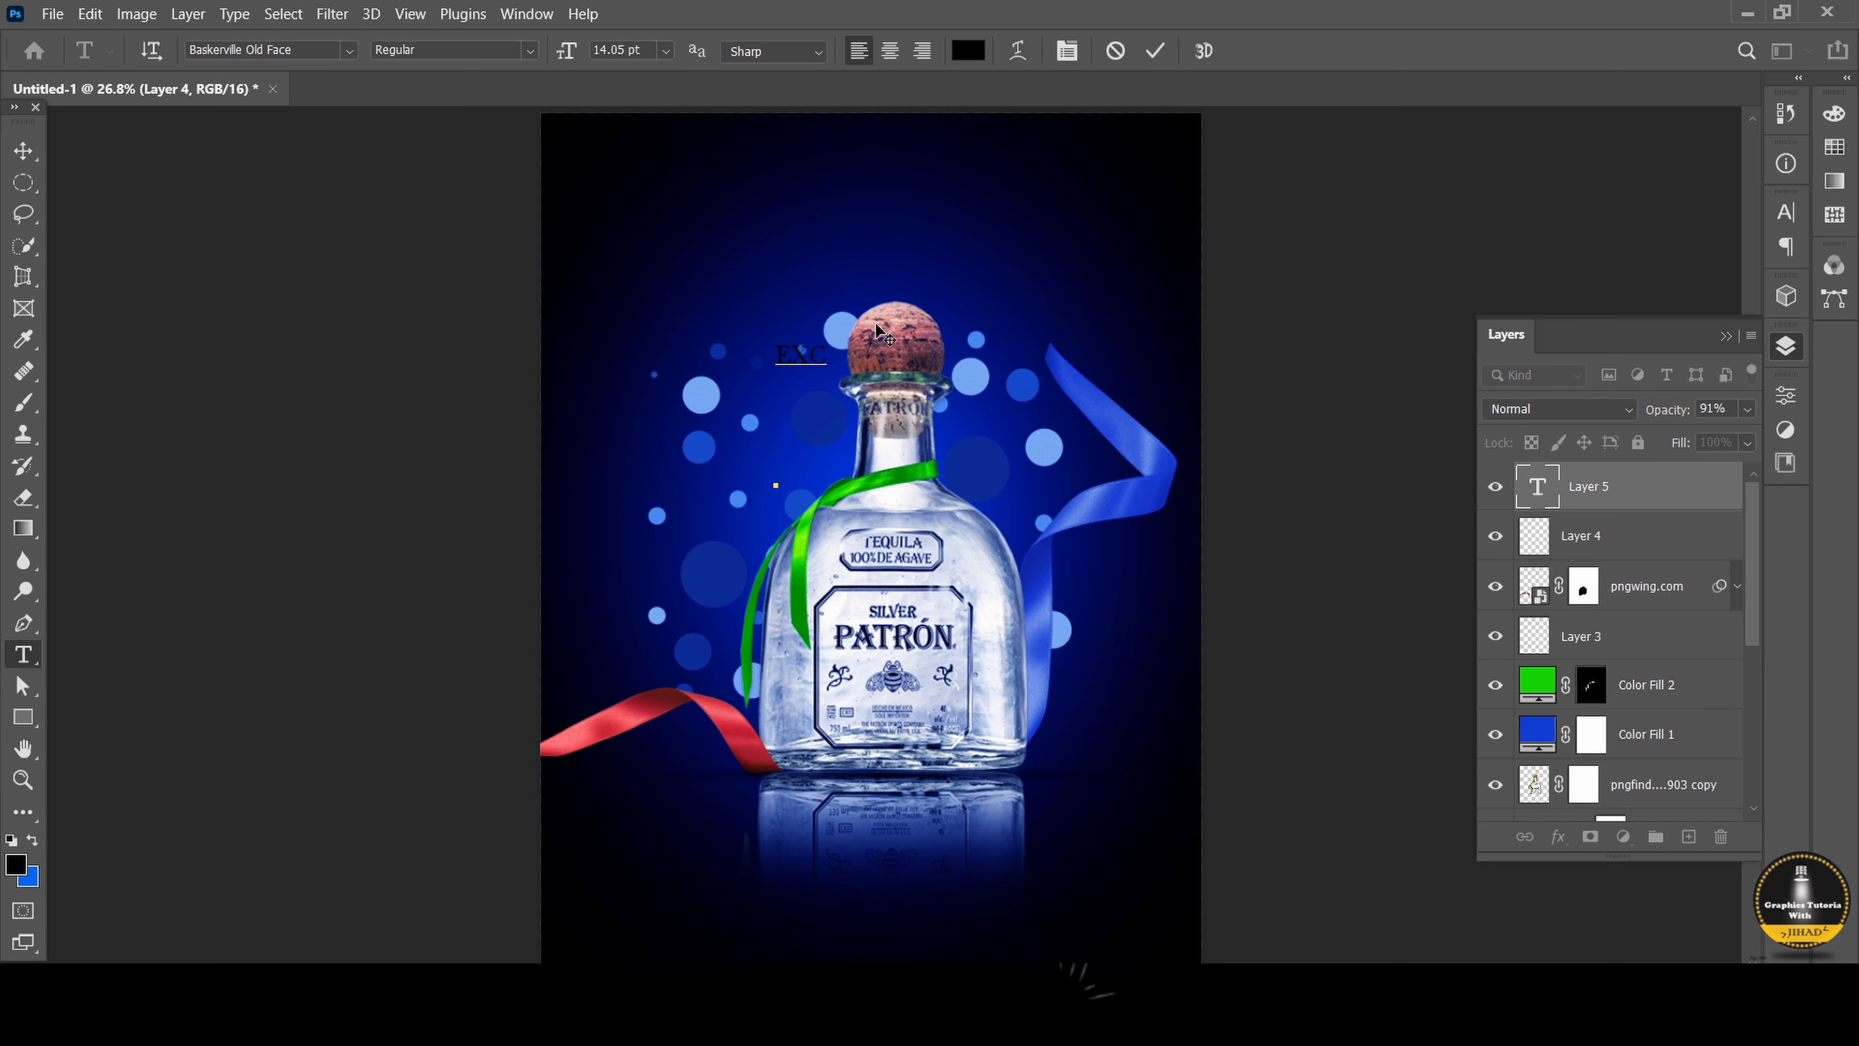
pyautogui.write('CLUSIVE')
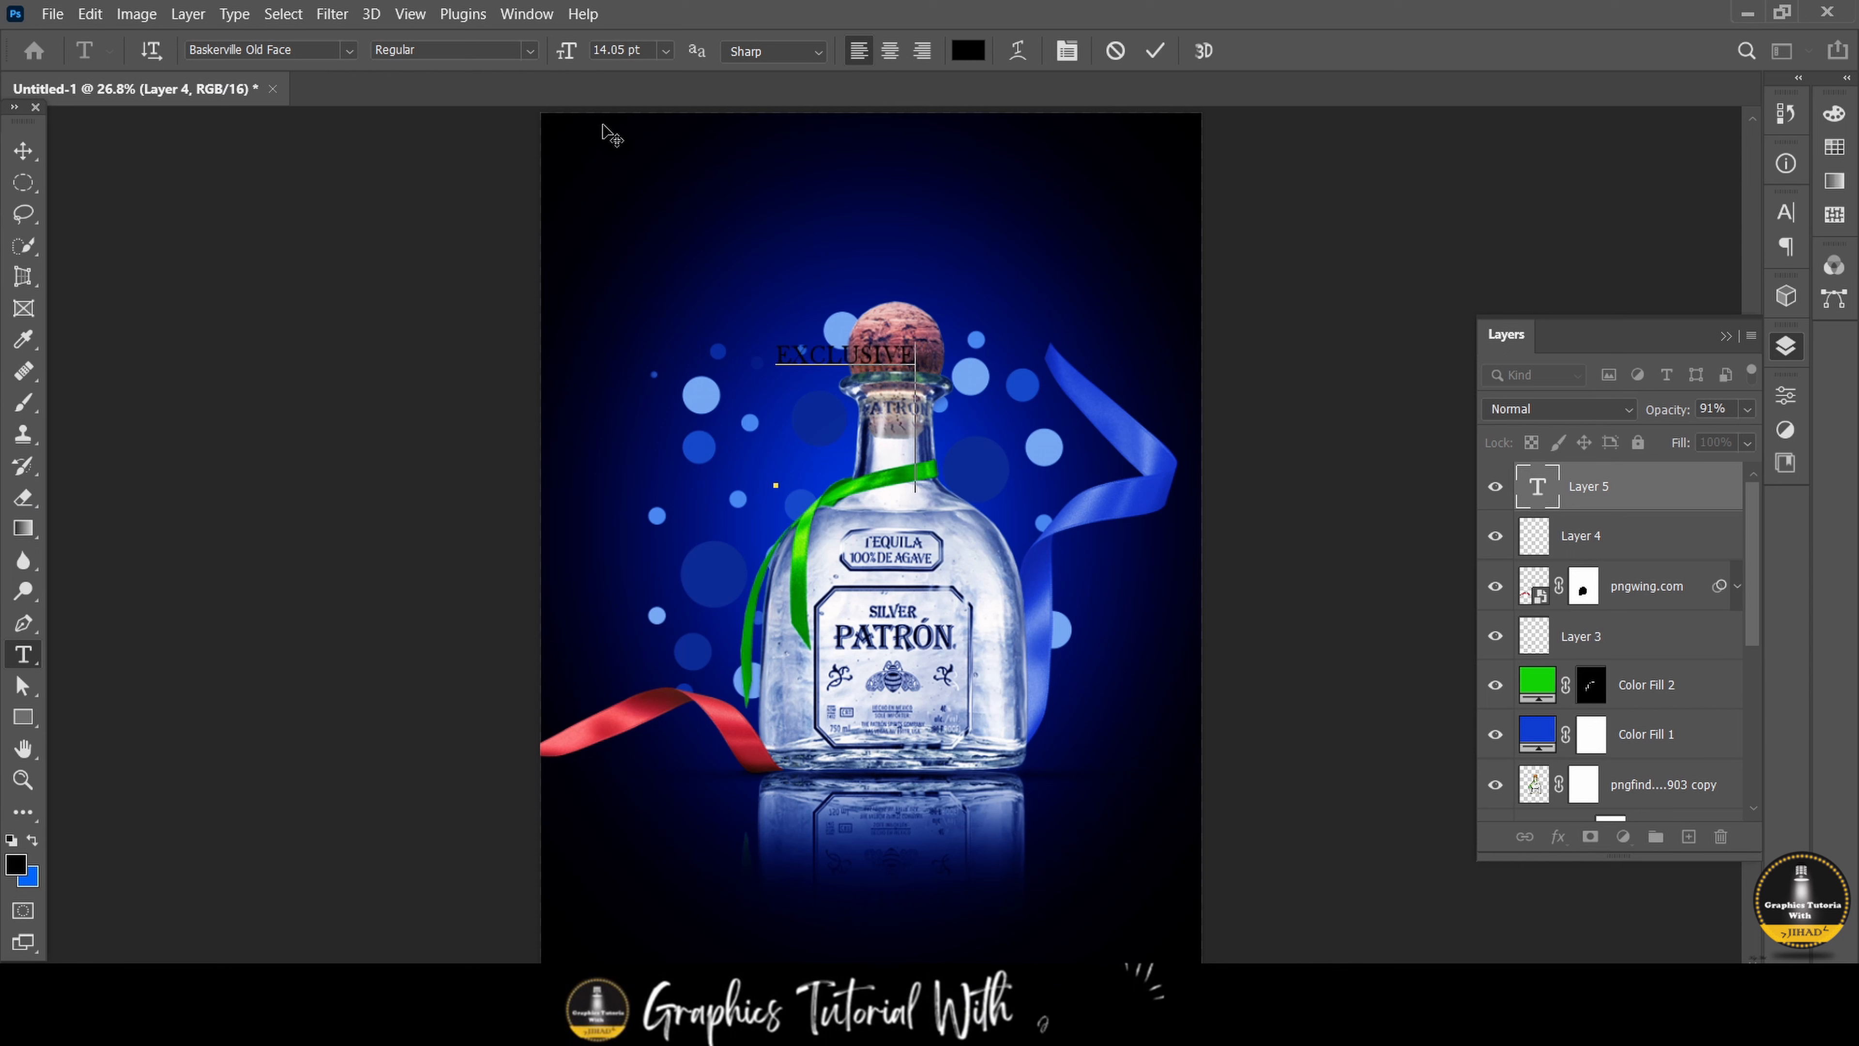
pyautogui.click(38, 152)
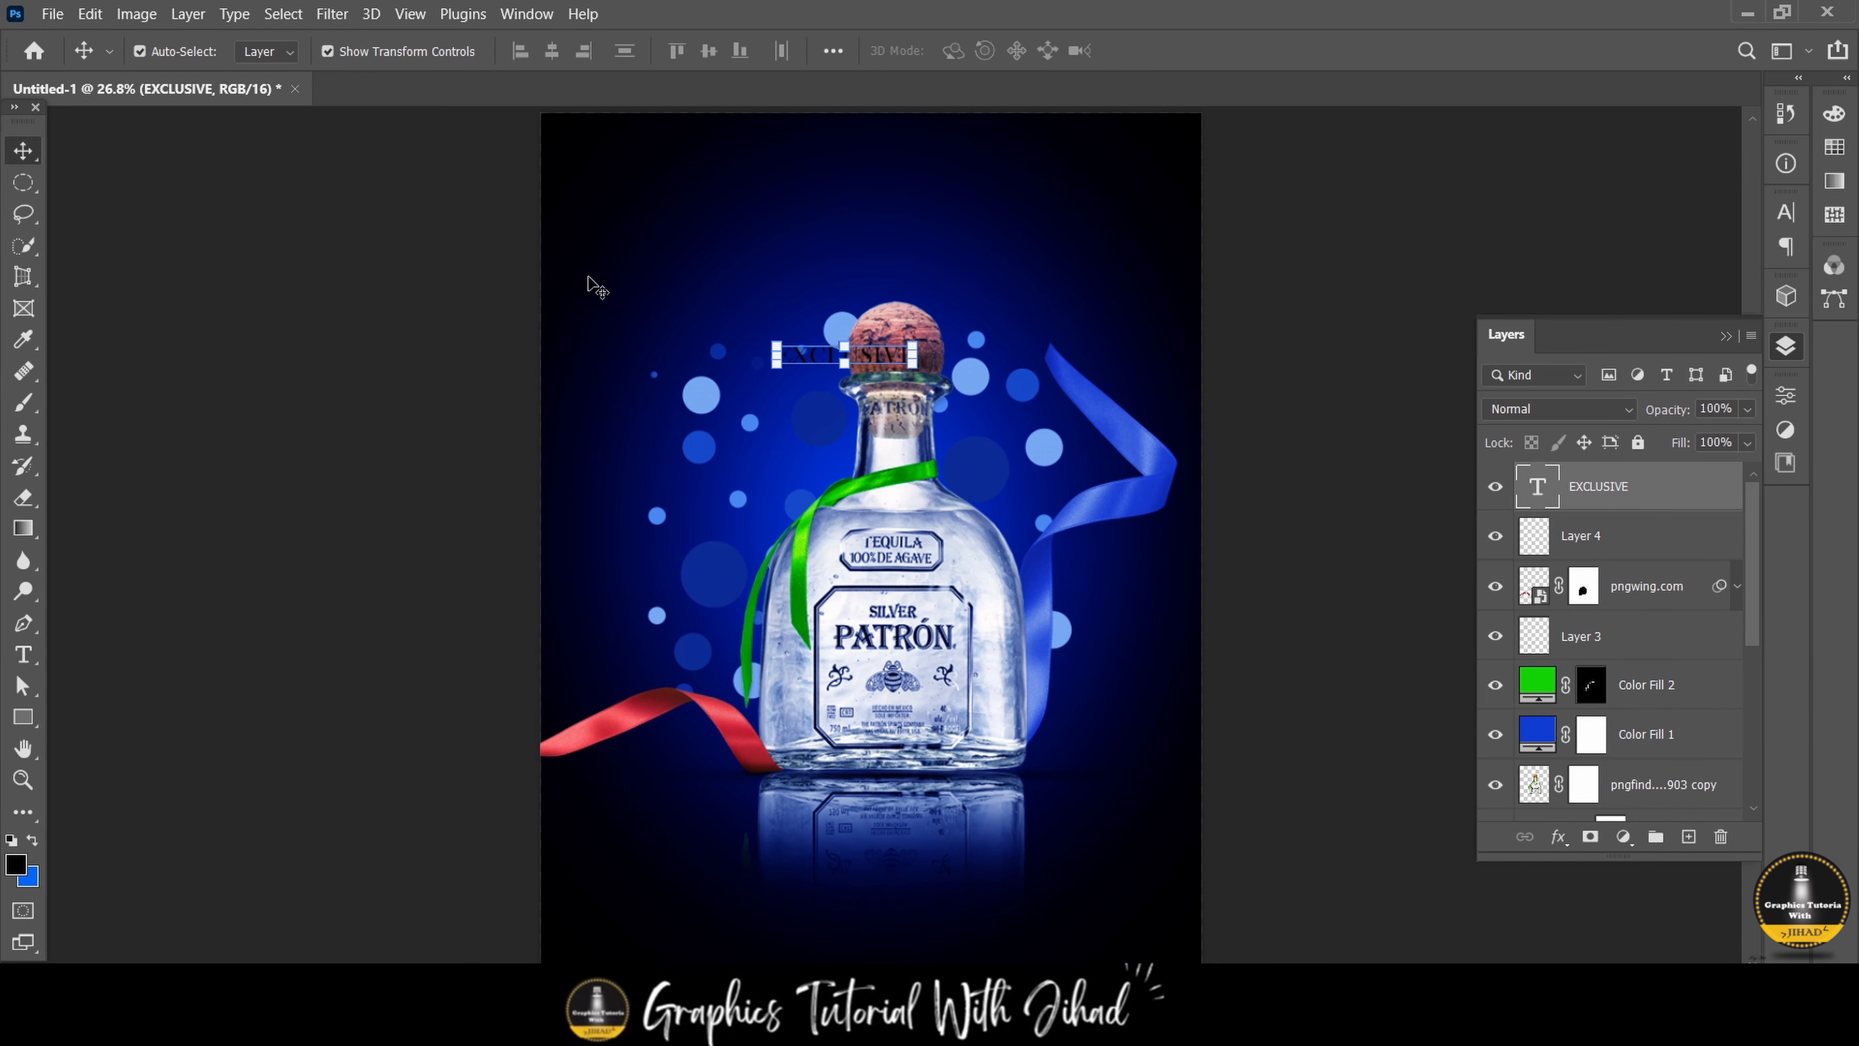
pyautogui.moveTo(862, 359); pyautogui.dragTo(761, 236)
# Set the EXCLUSIVE text's colour to white (ffffff) and apply faux bold.
pyautogui.click(30, 654)
pyautogui.click(975, 55)
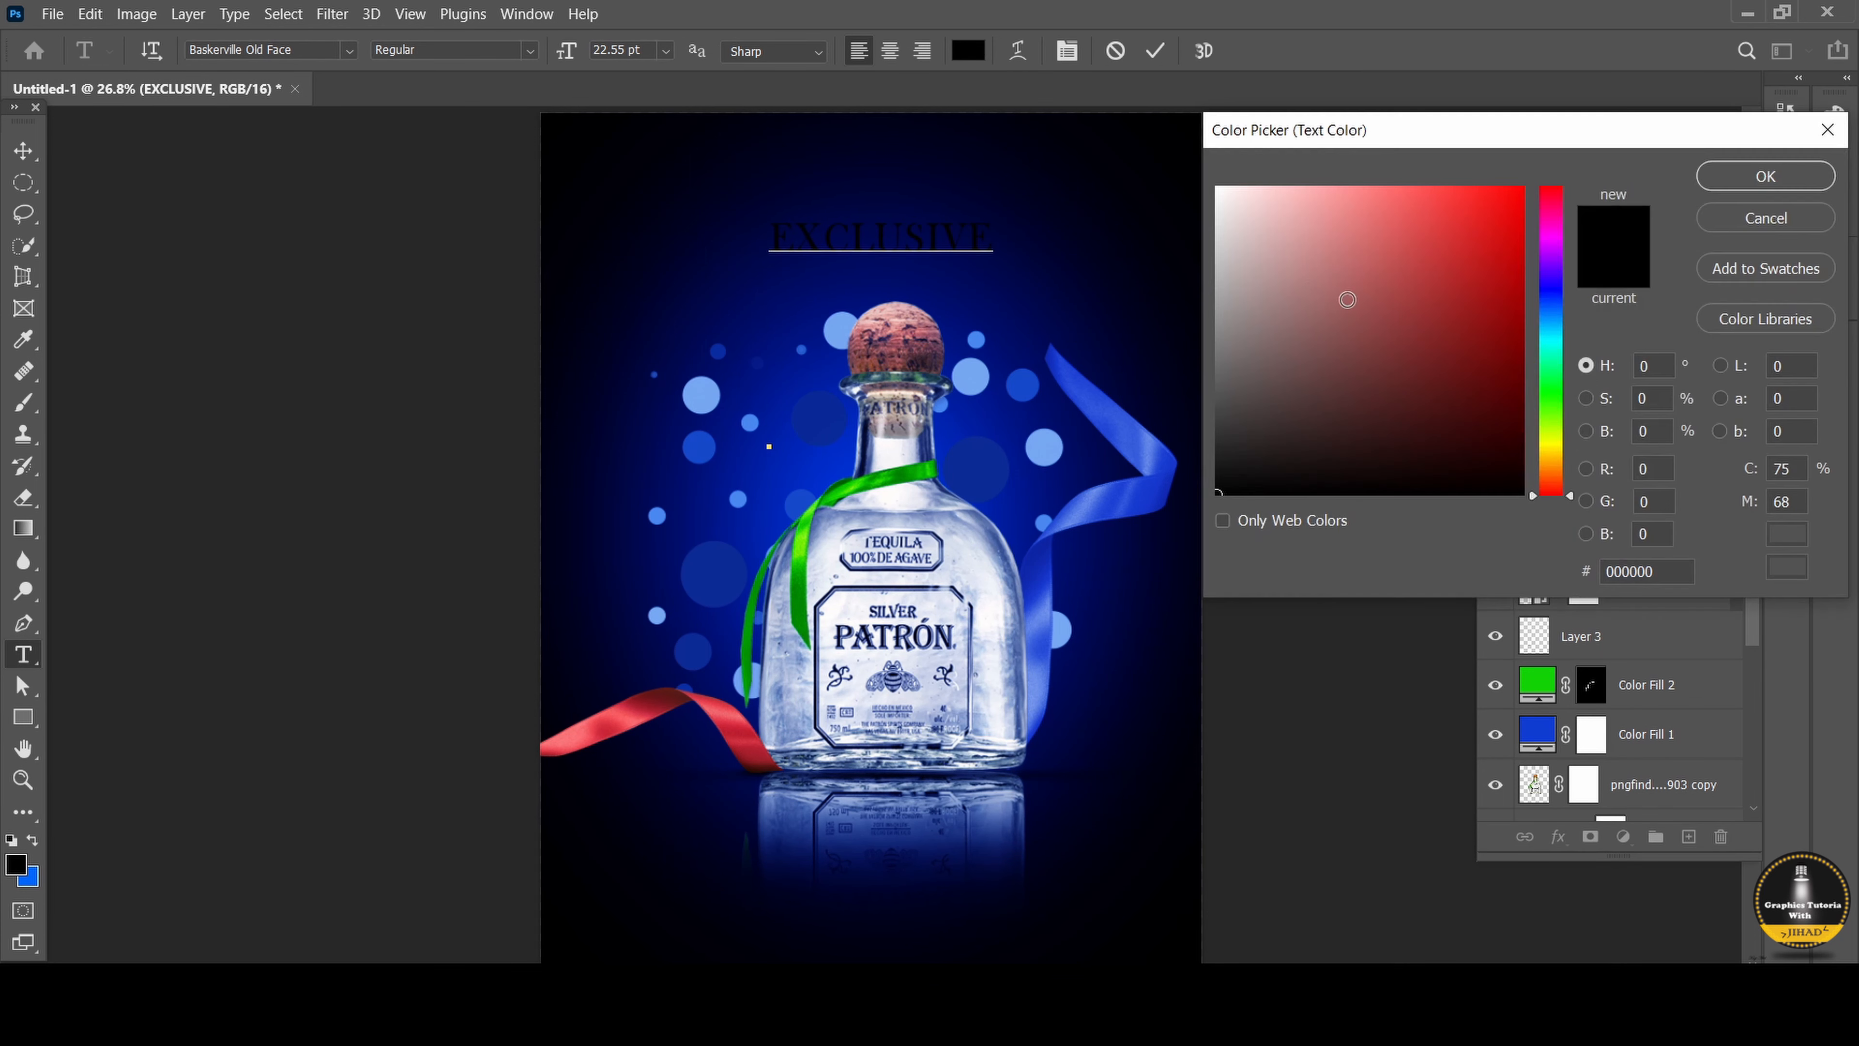
pyautogui.write('ffffff')
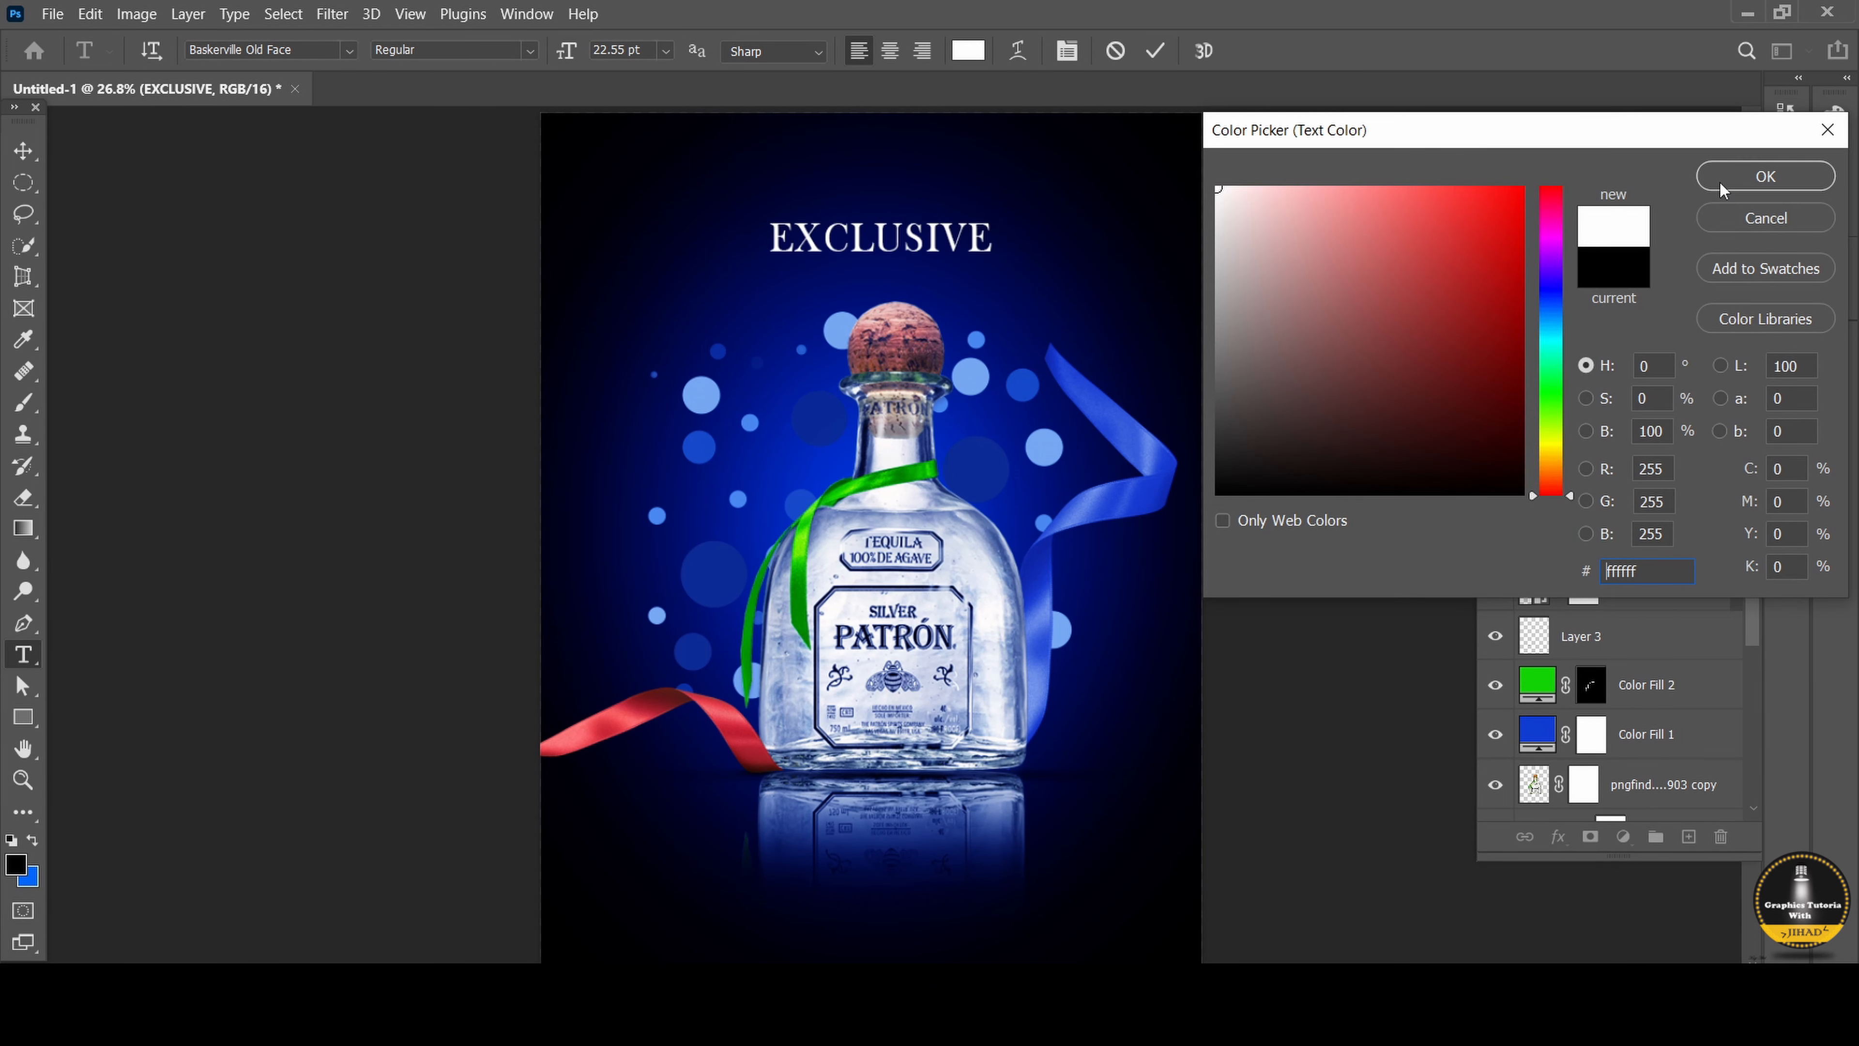
pyautogui.click(1720, 181)
pyautogui.click(1786, 212)
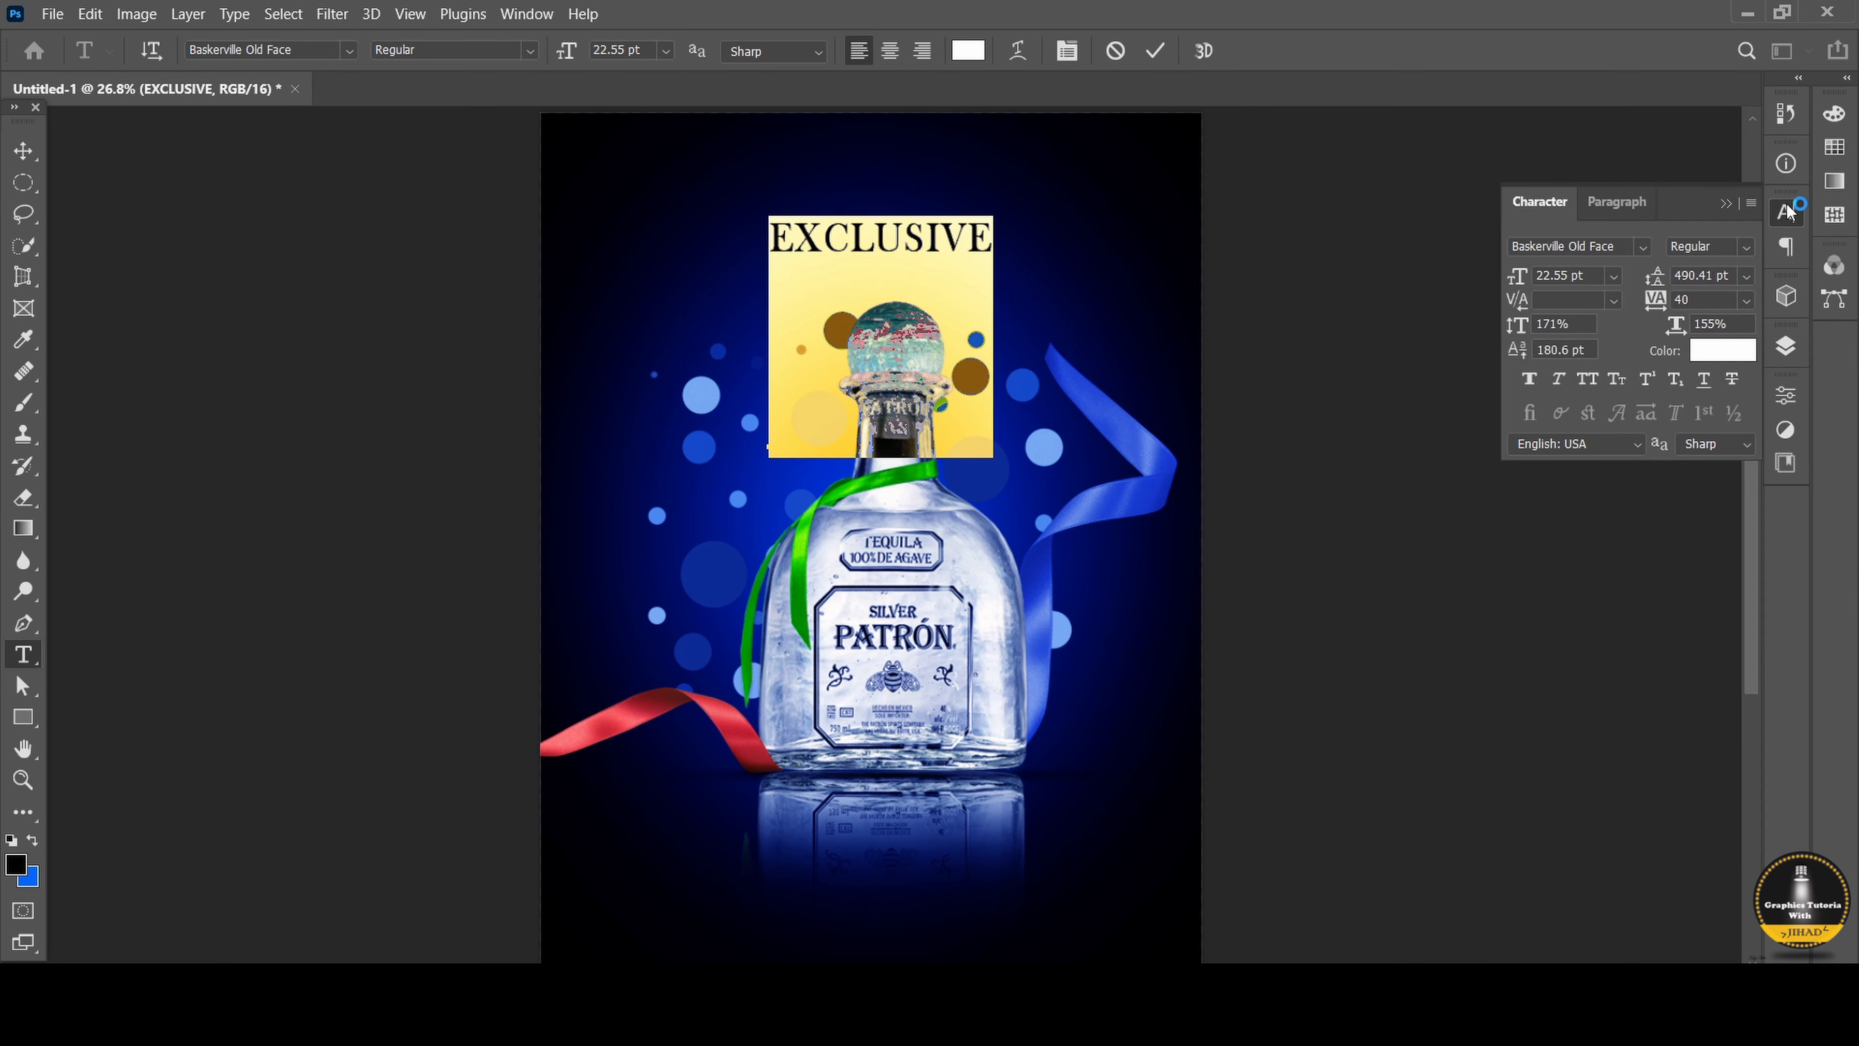
pyautogui.click(1532, 384)
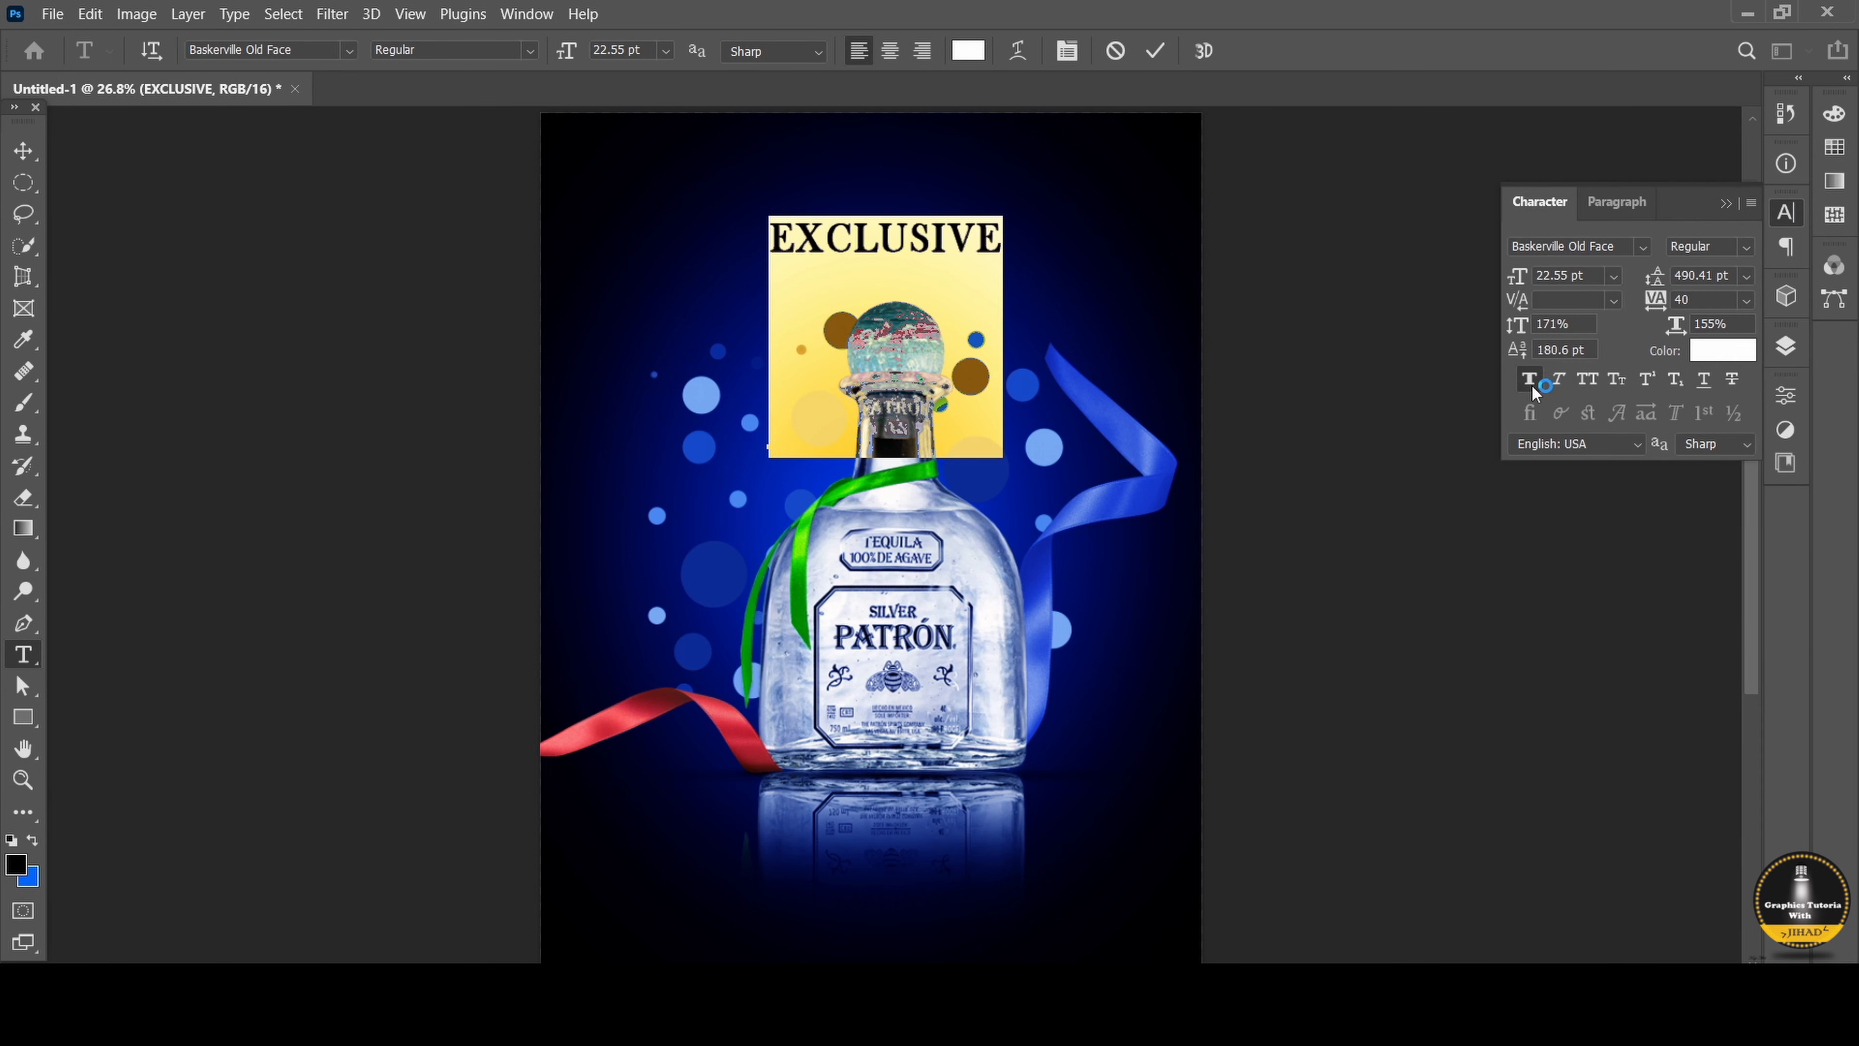
pyautogui.click(24, 155)
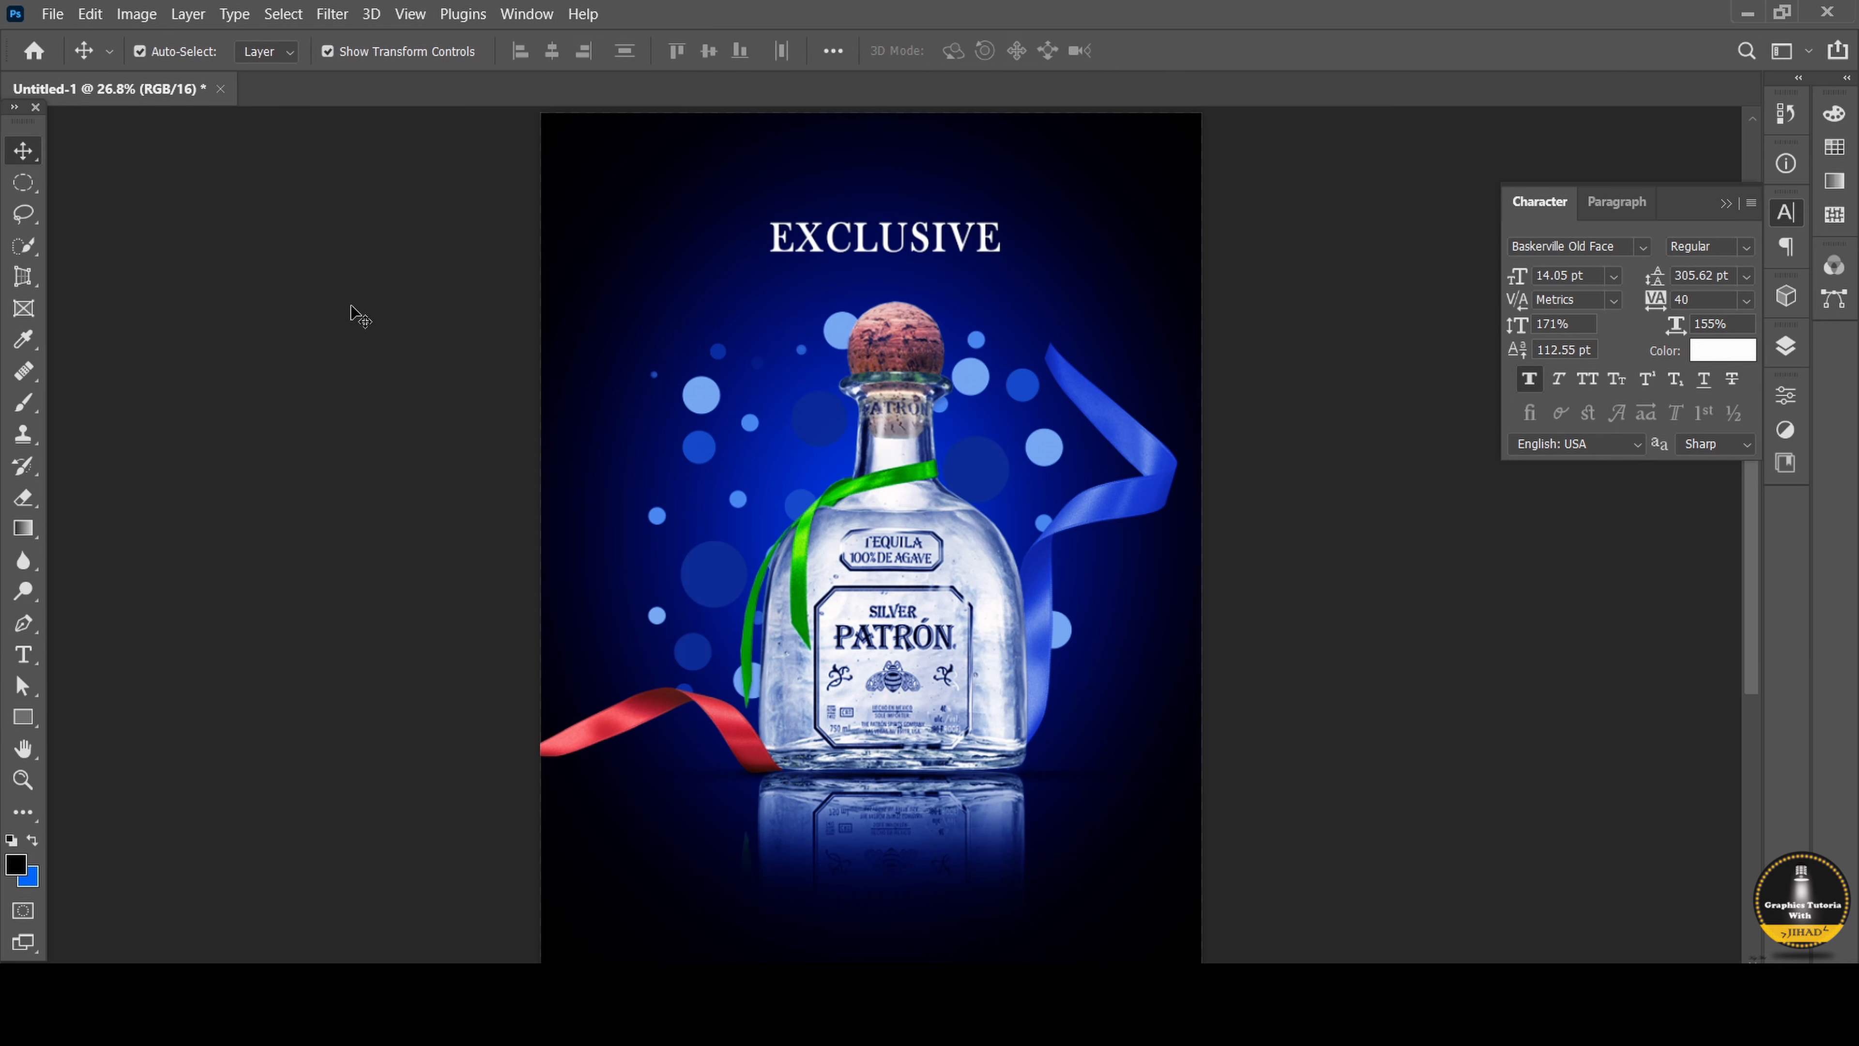
# Scale the EXCLUSIVE text to 118.38% and centre it horizontally on the poster above the bottle.
pyautogui.click(923, 245)
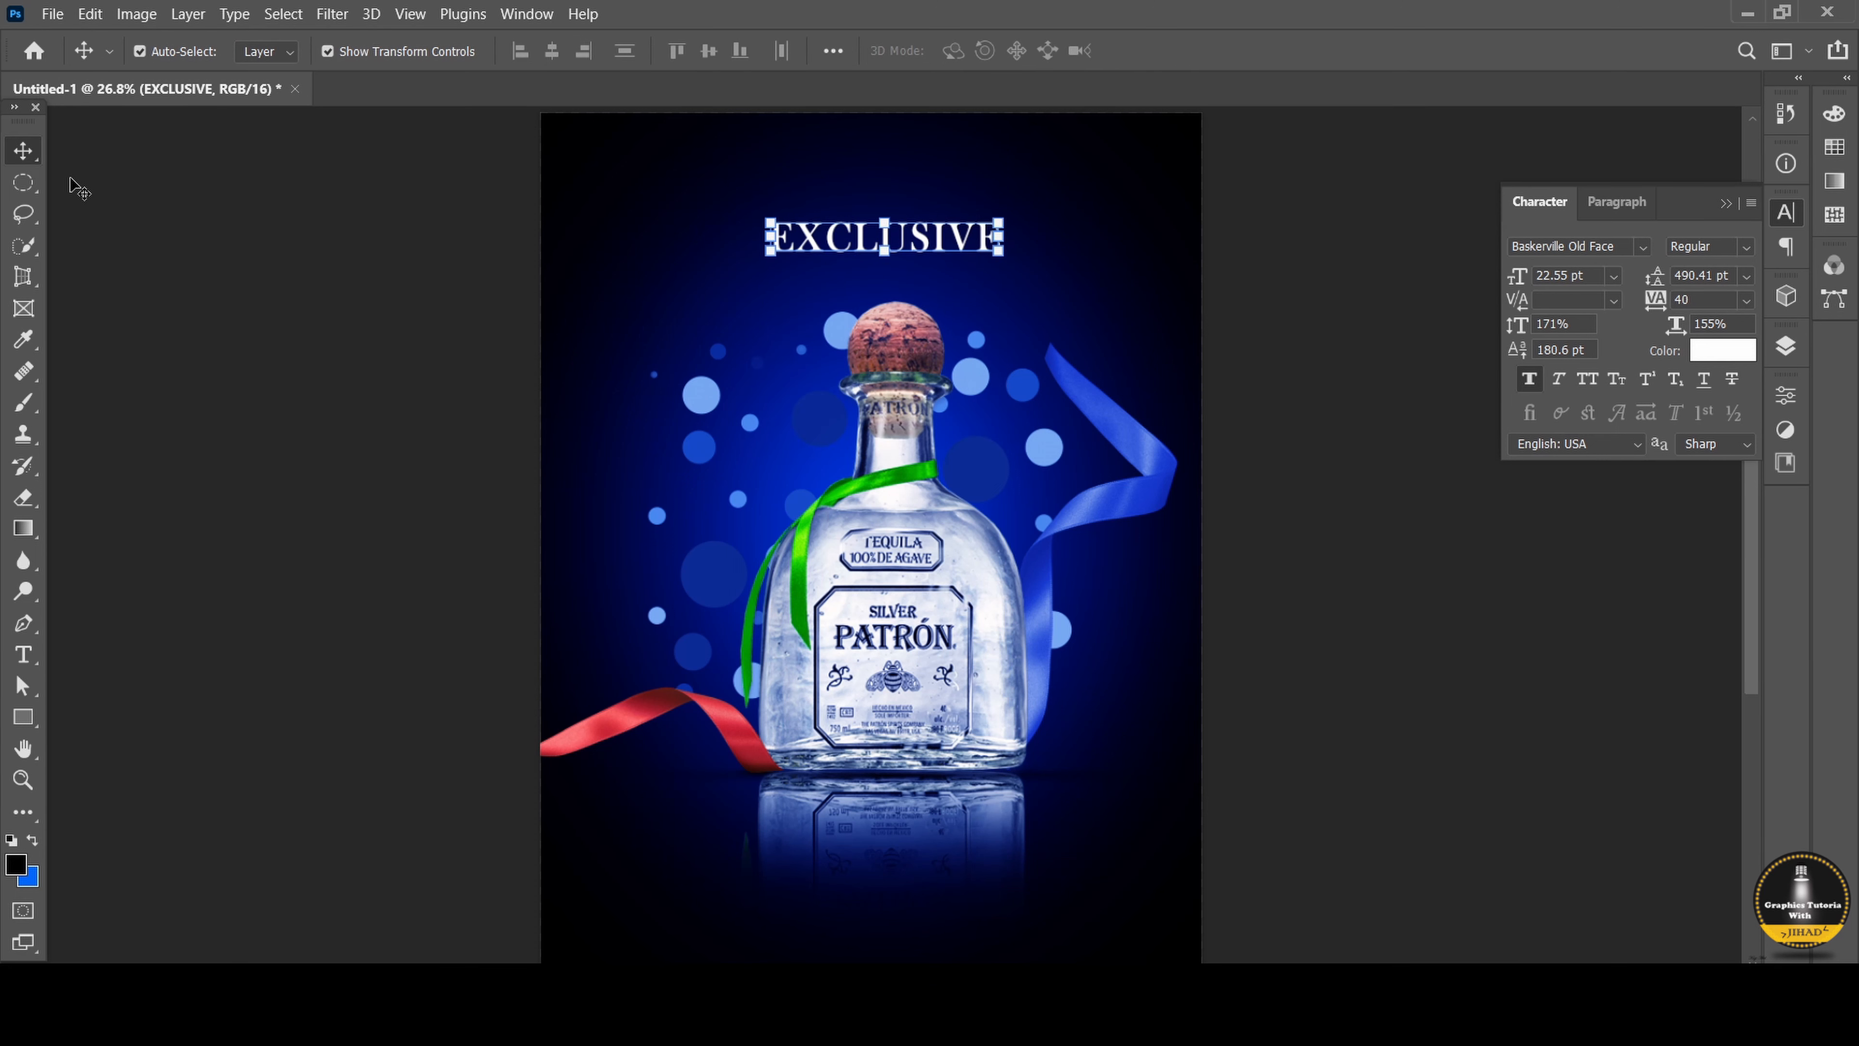
pyautogui.hotkey('ctrl', 't')
pyautogui.moveTo(770, 235); pyautogui.dragTo(726, 238)
pyautogui.moveTo(897, 235); pyautogui.dragTo(904, 229)
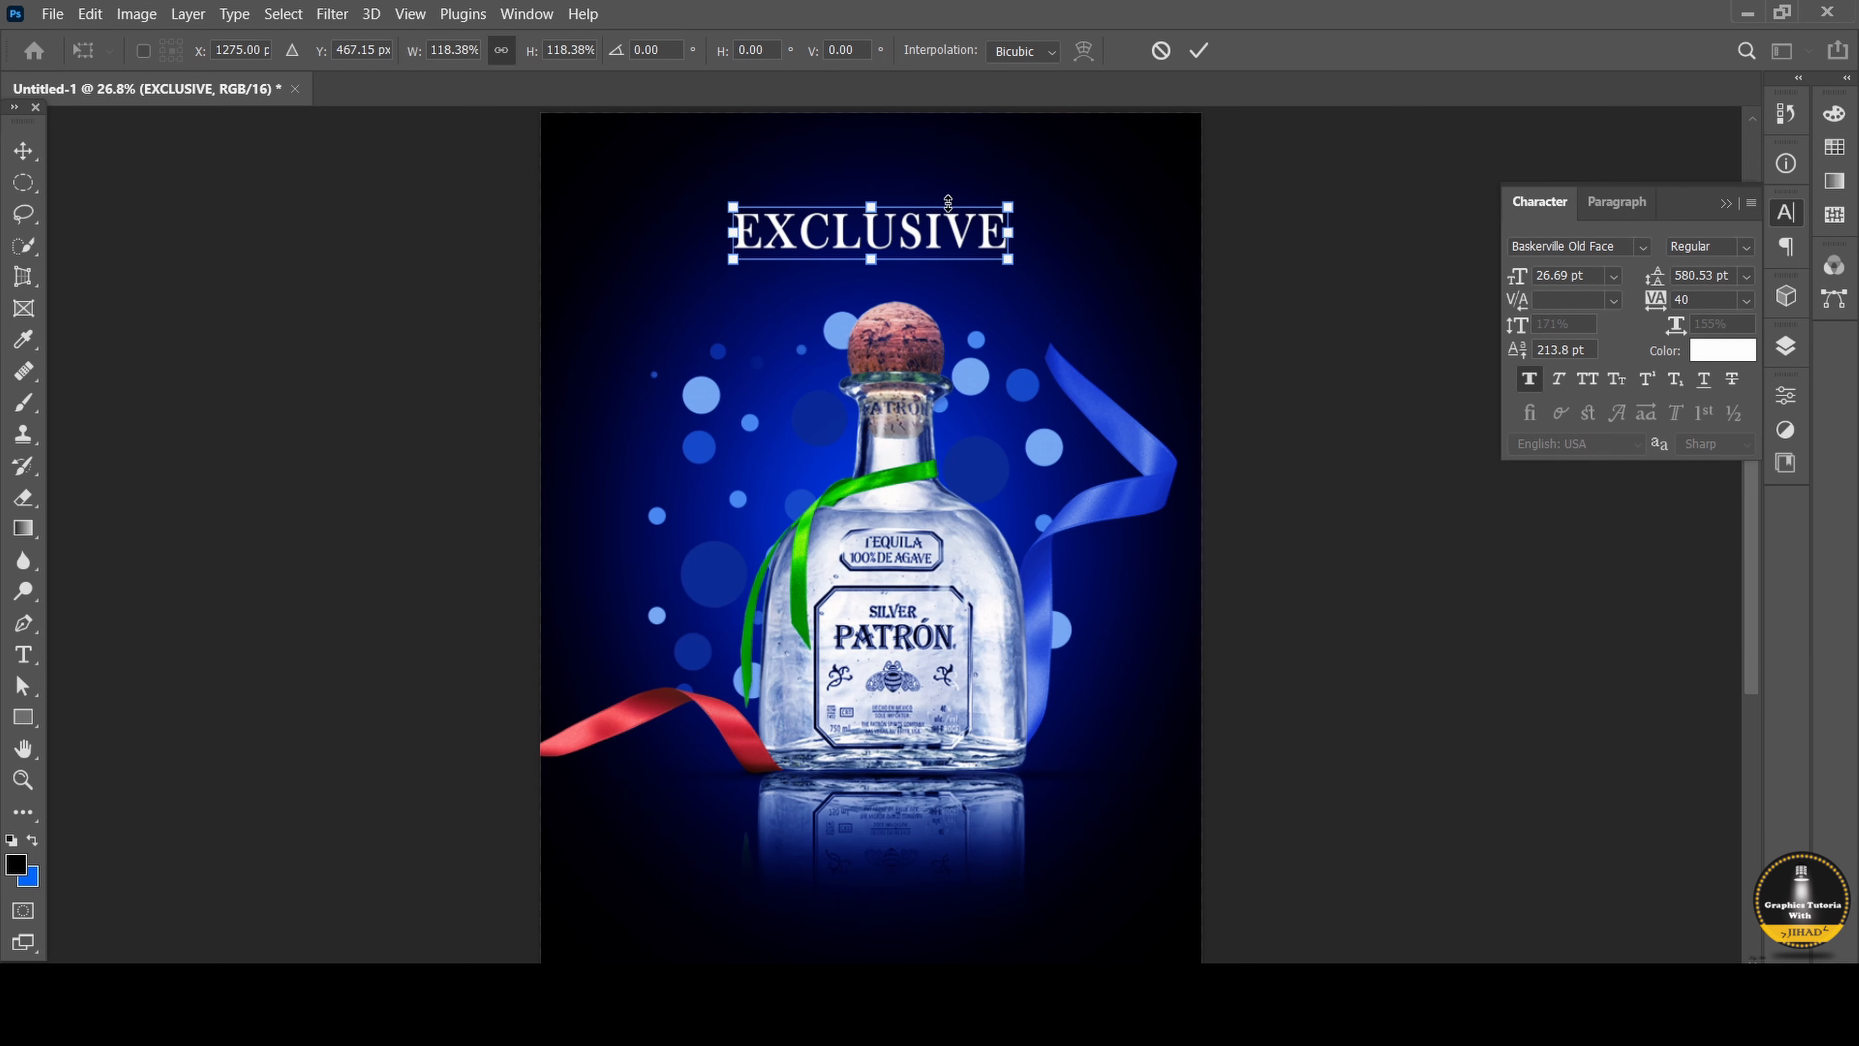
pyautogui.click(1786, 114)
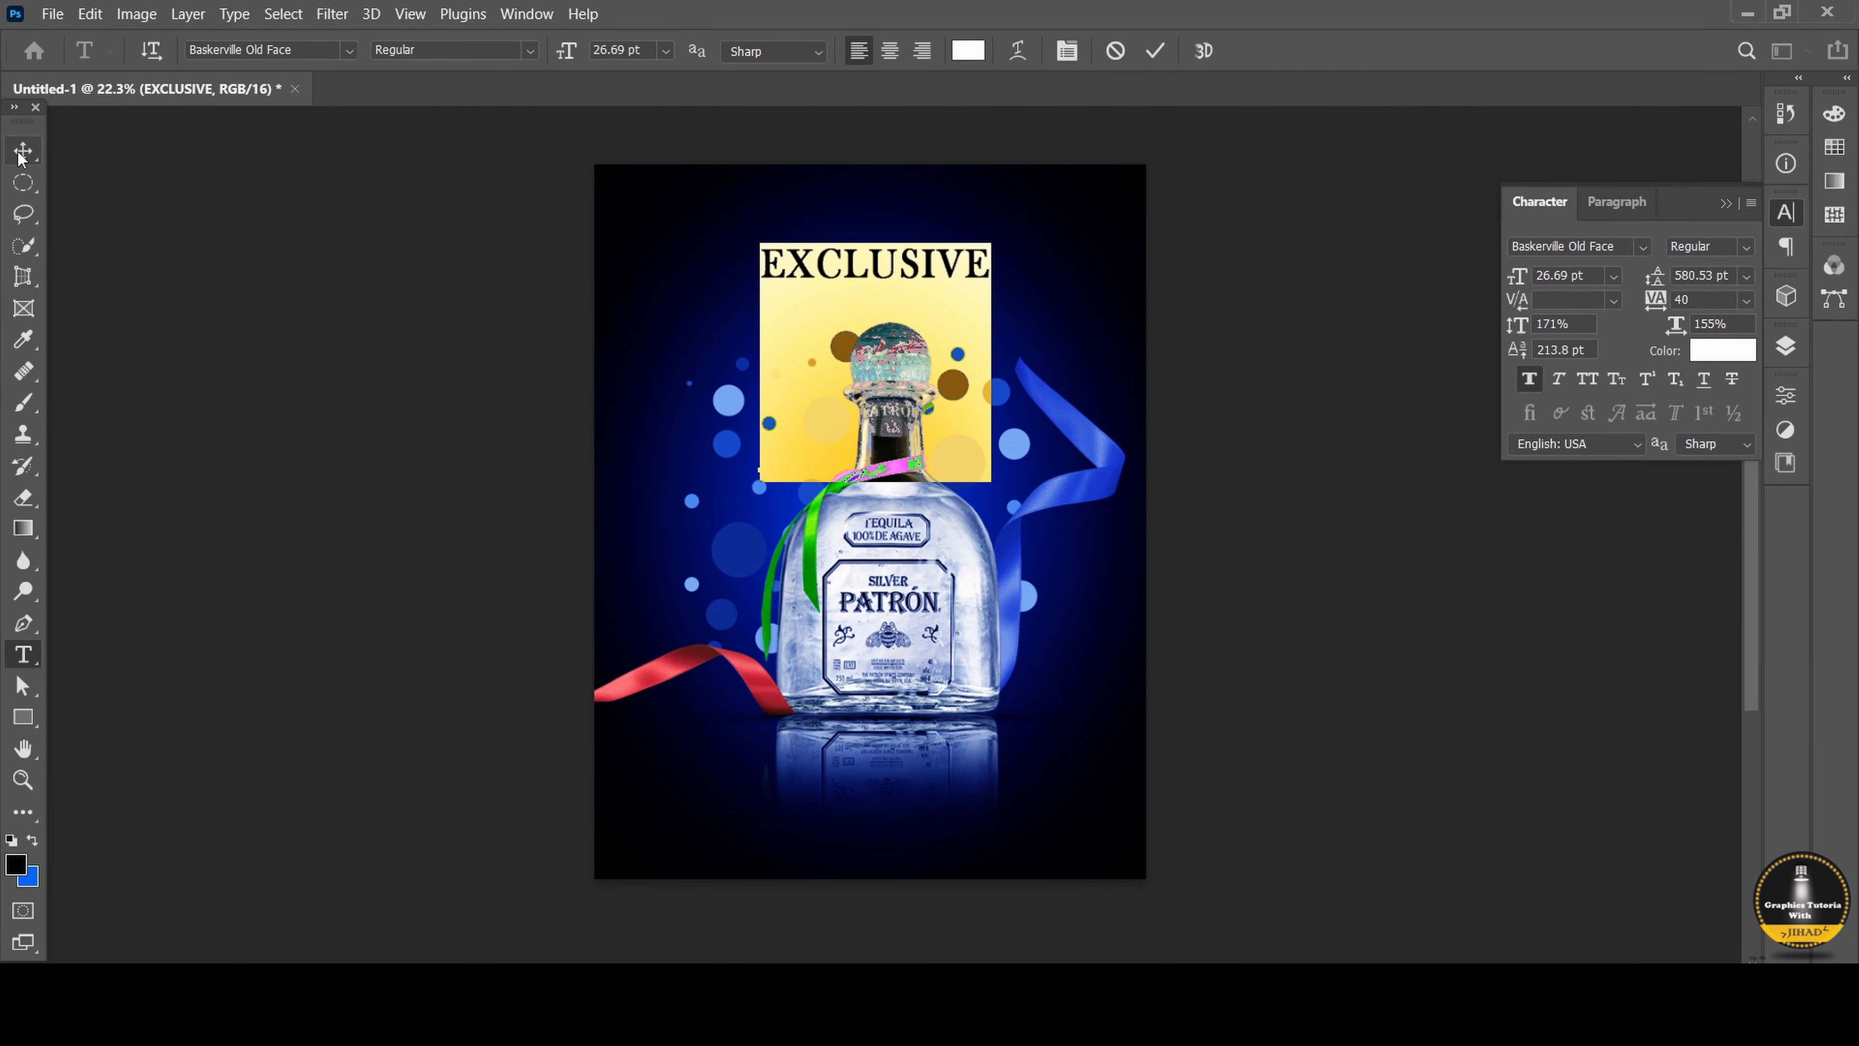
pyautogui.click(22, 152)
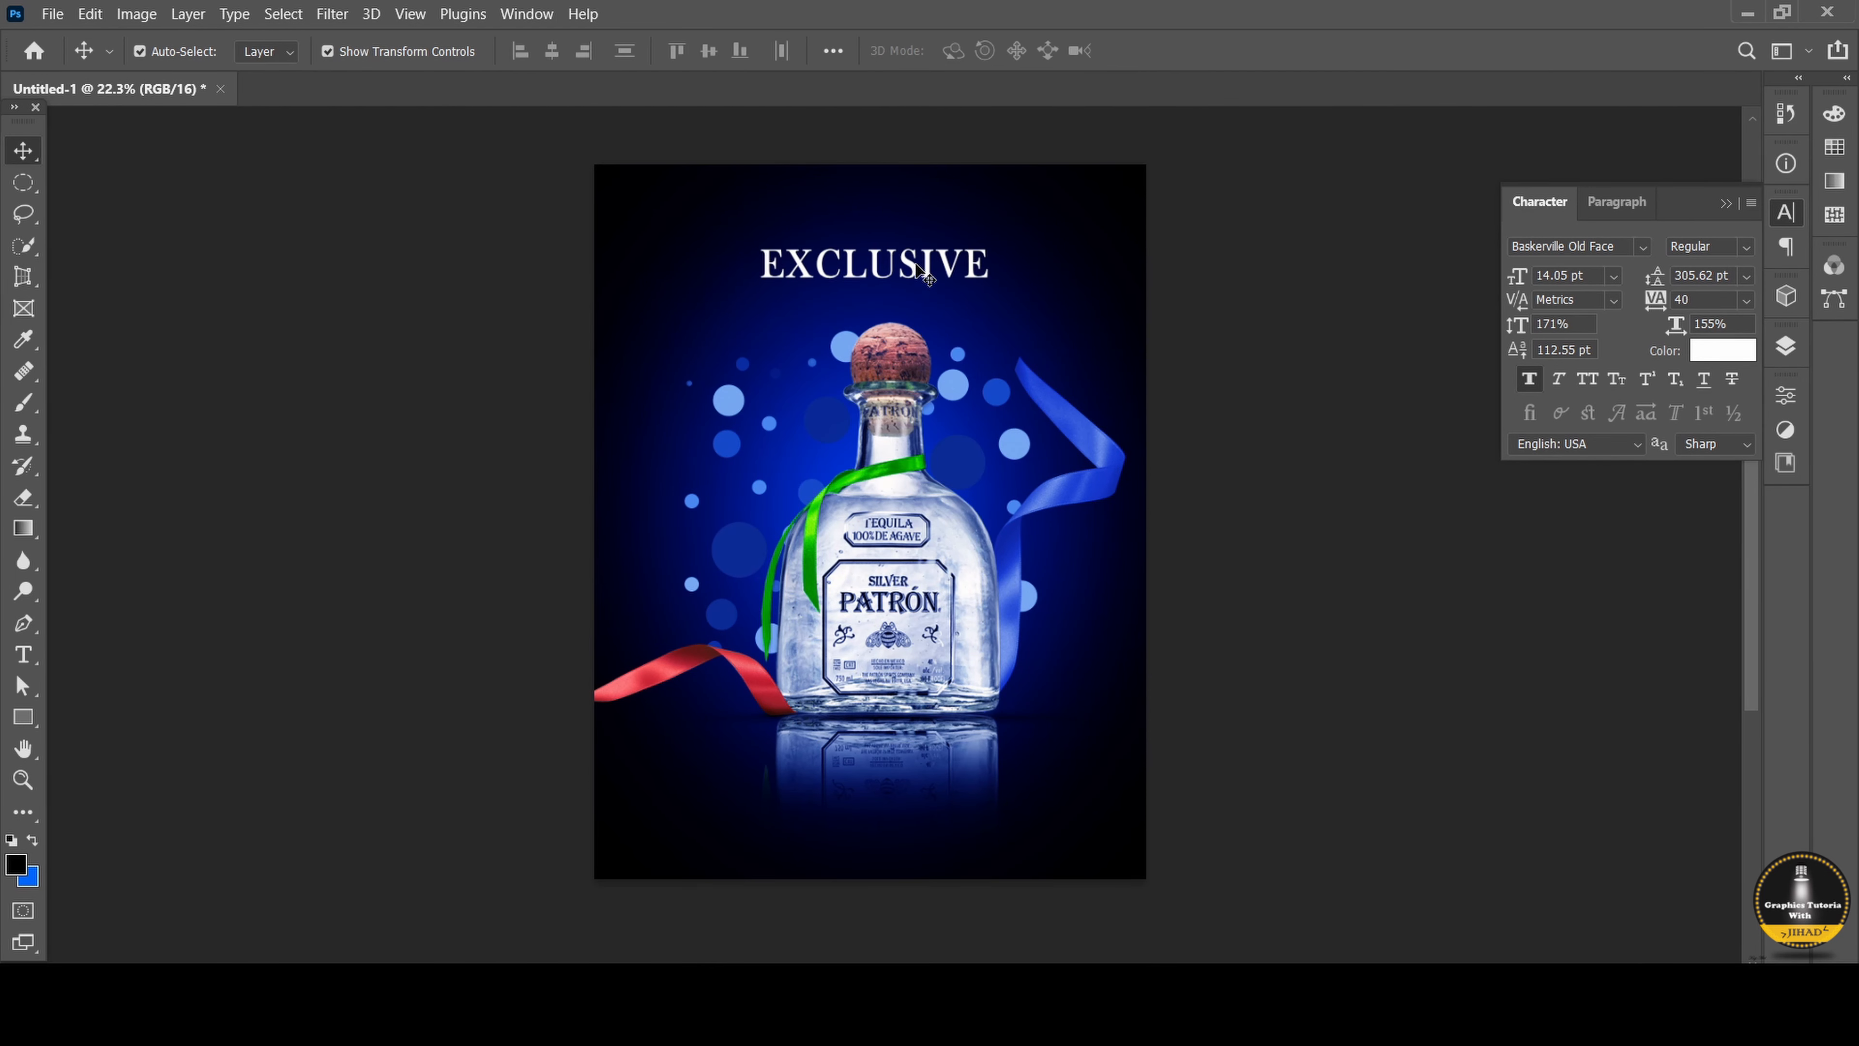
# Add the white 14.05 pt text "SILVER" and place it over the bottle's reflection.
pyautogui.press('t')
pyautogui.moveTo(931, 675); pyautogui.dragTo(808, 799)
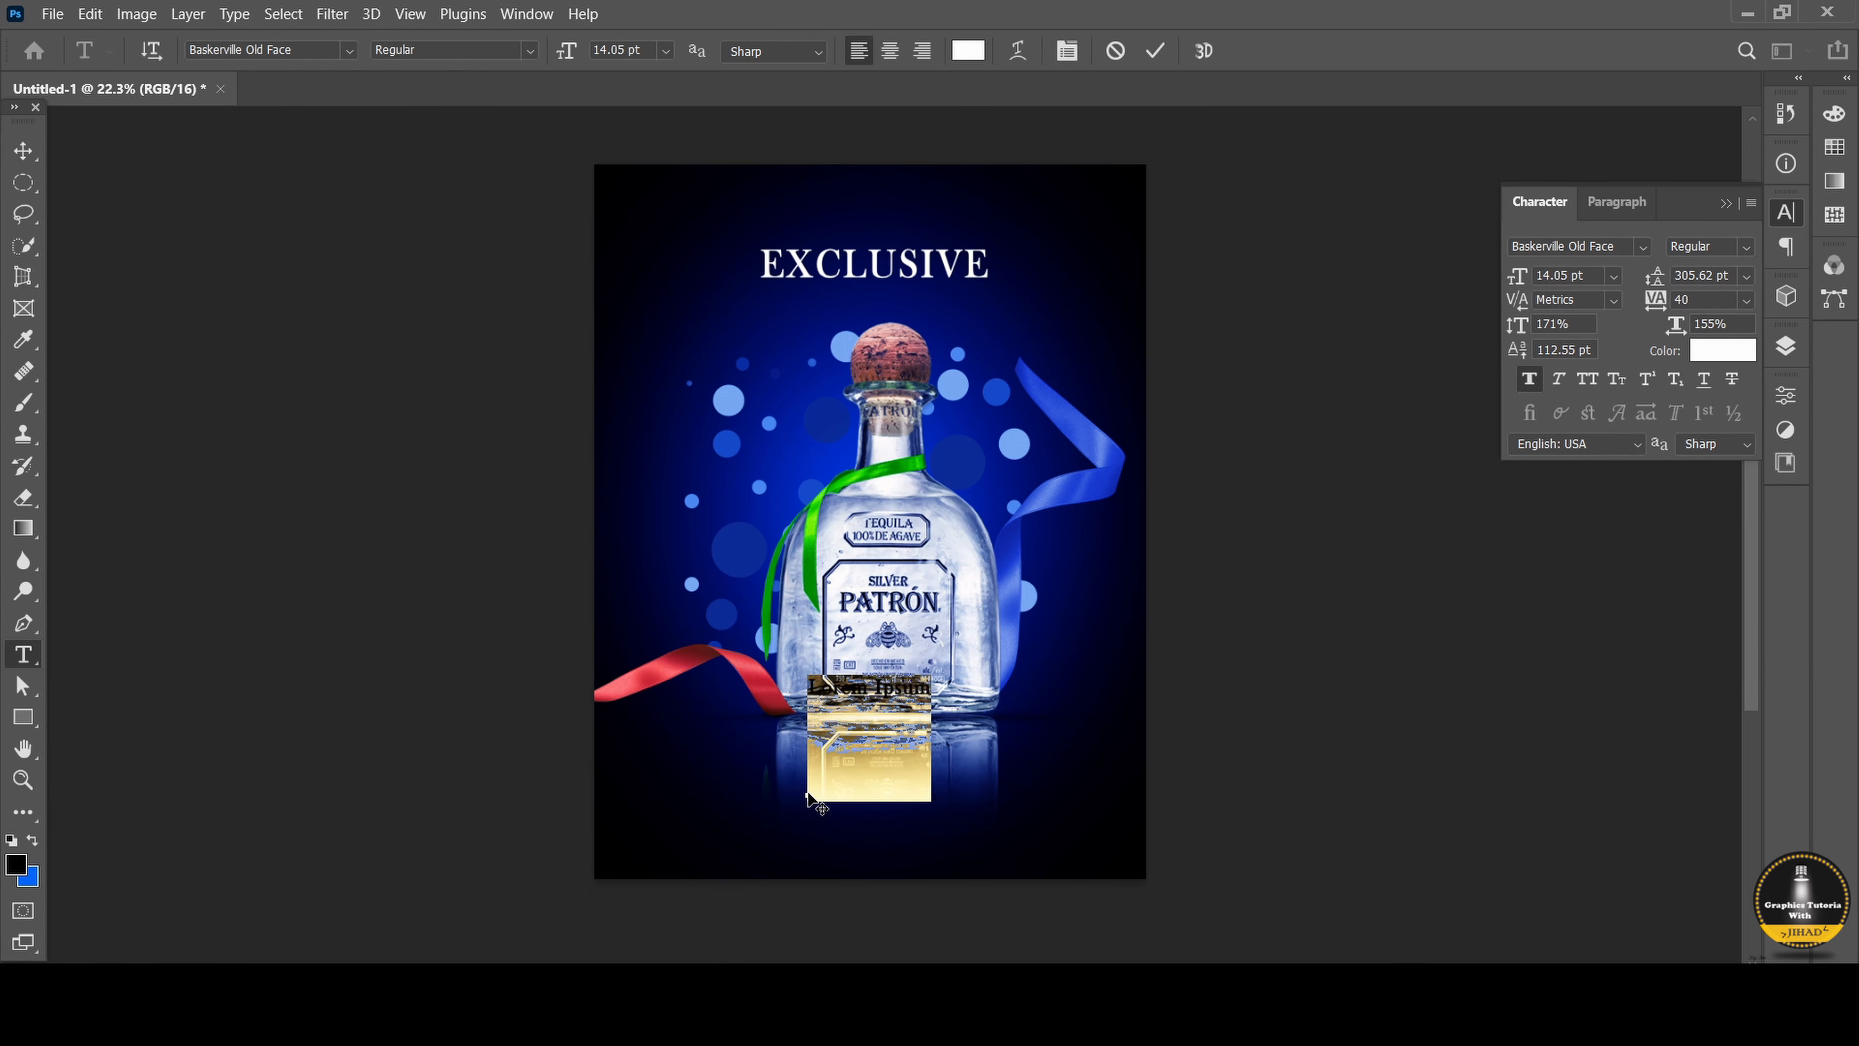
pyautogui.press('BackSpace')
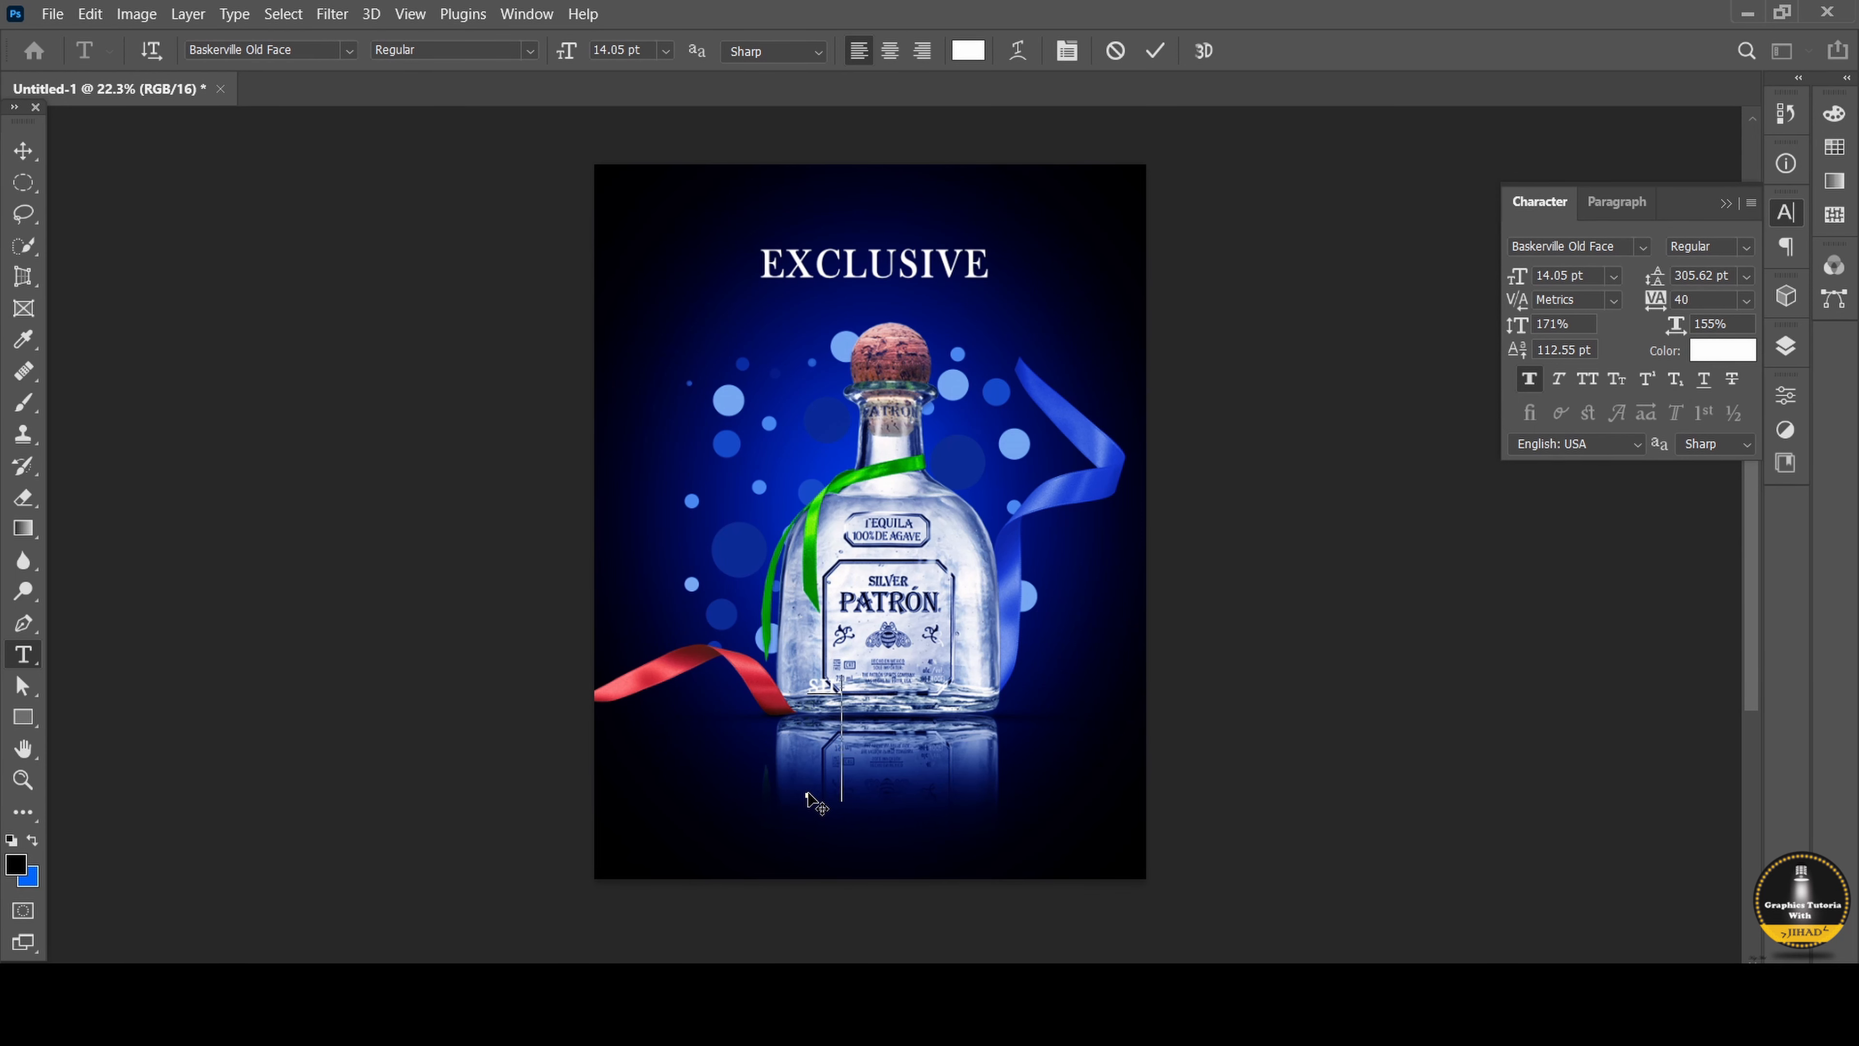
pyautogui.click(23, 151)
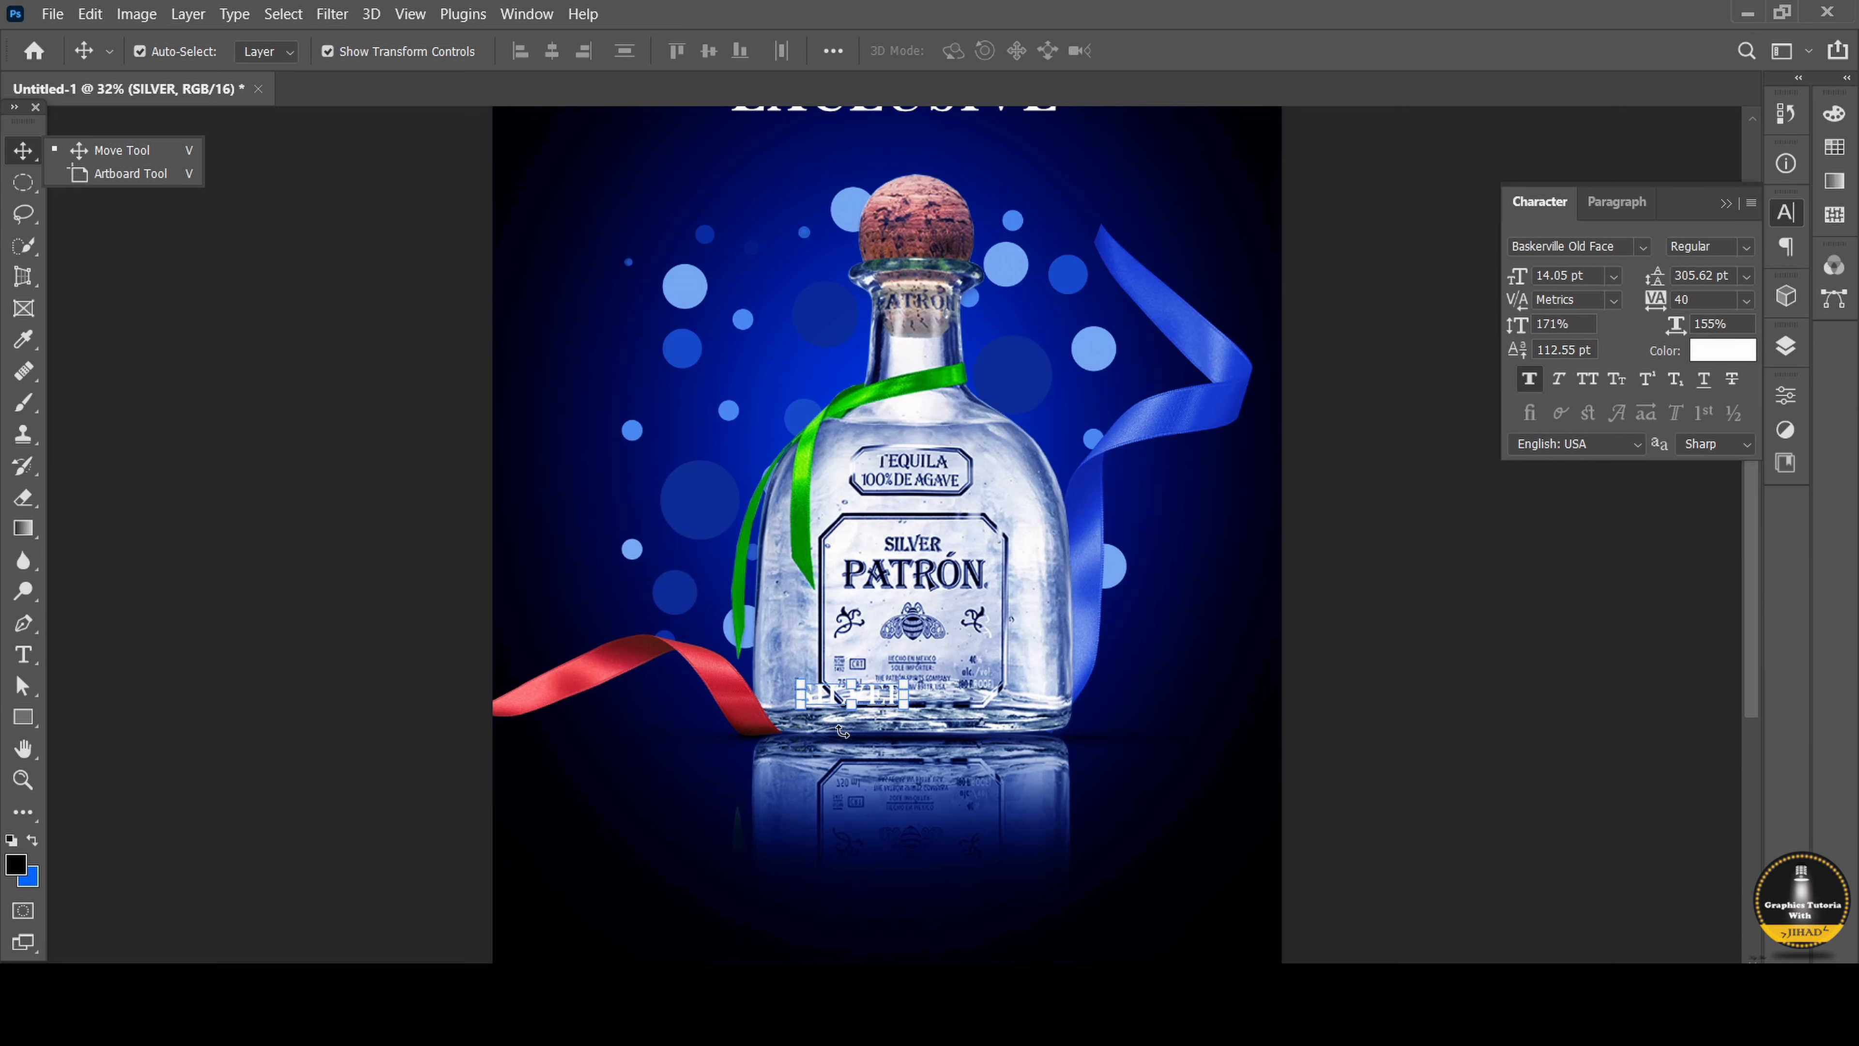
pyautogui.moveTo(849, 732); pyautogui.dragTo(887, 773)
# Add the white 14.05 pt text "PATRON" in Baskerville Old Face near the bottle's base.
pyautogui.click(26, 654)
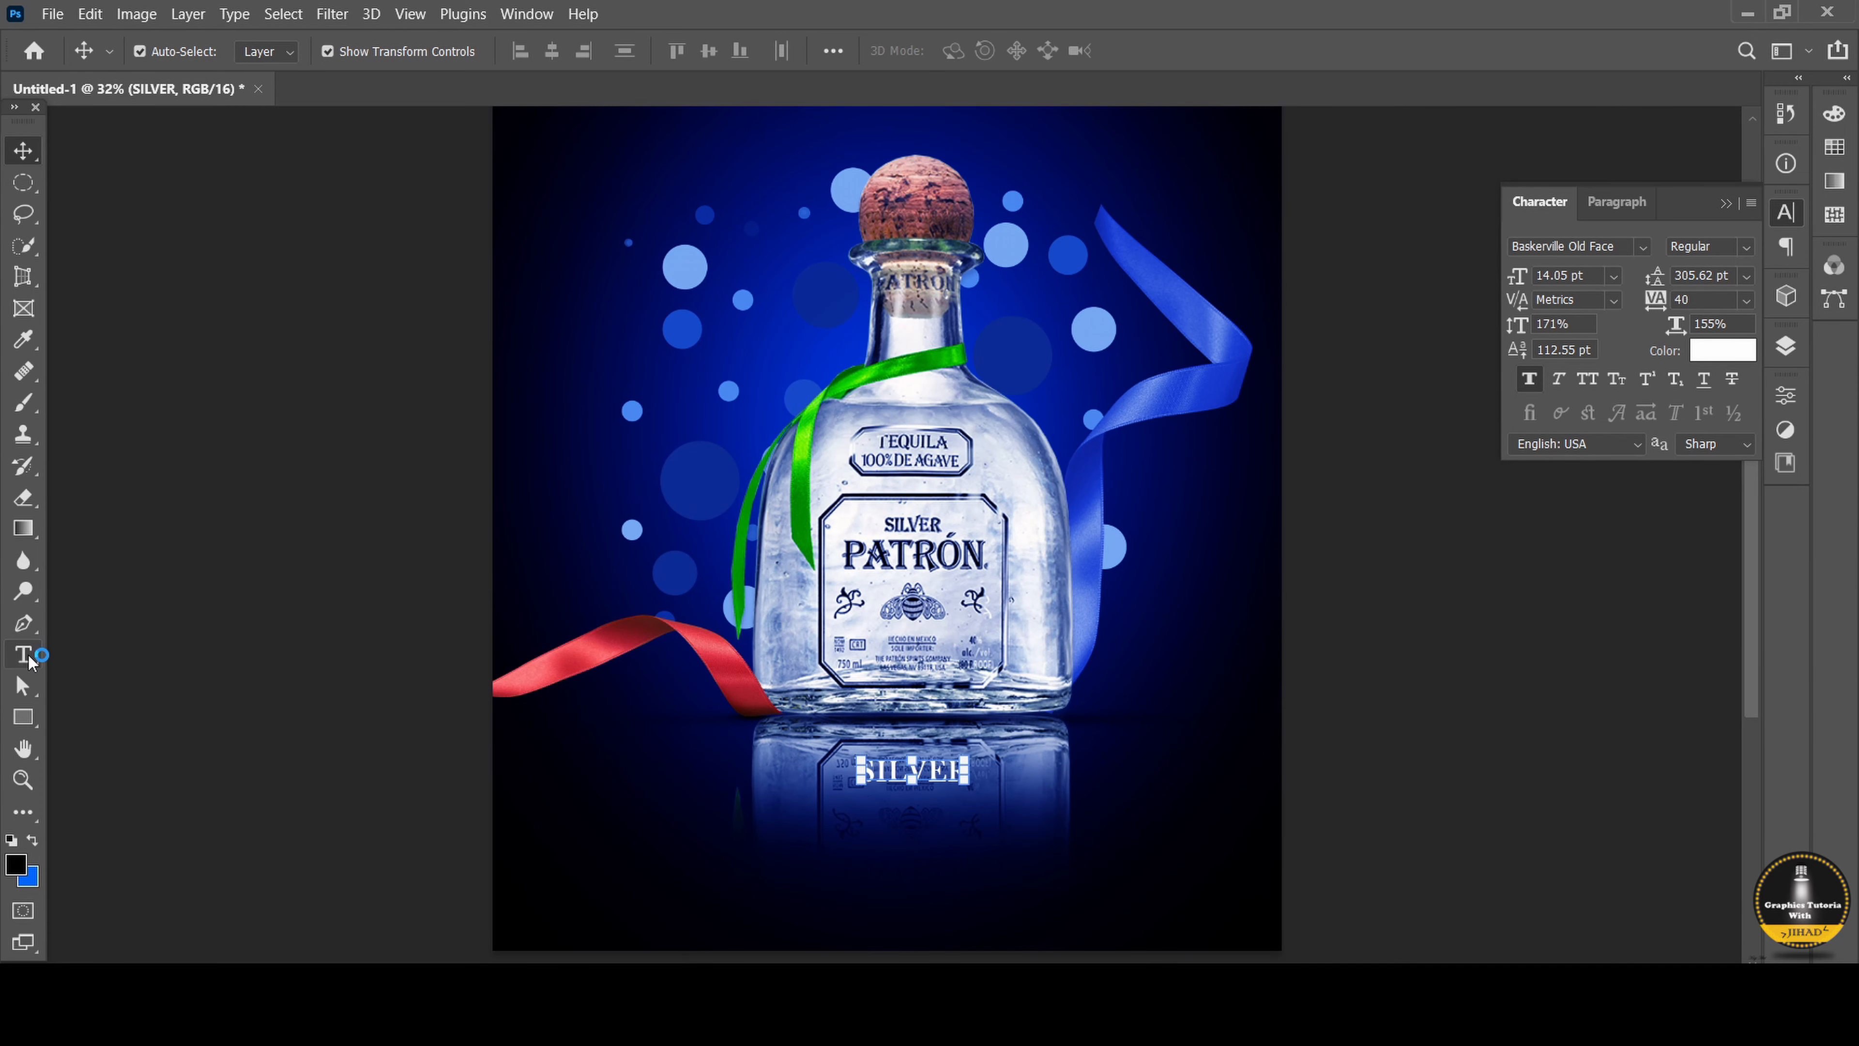
pyautogui.click(839, 836)
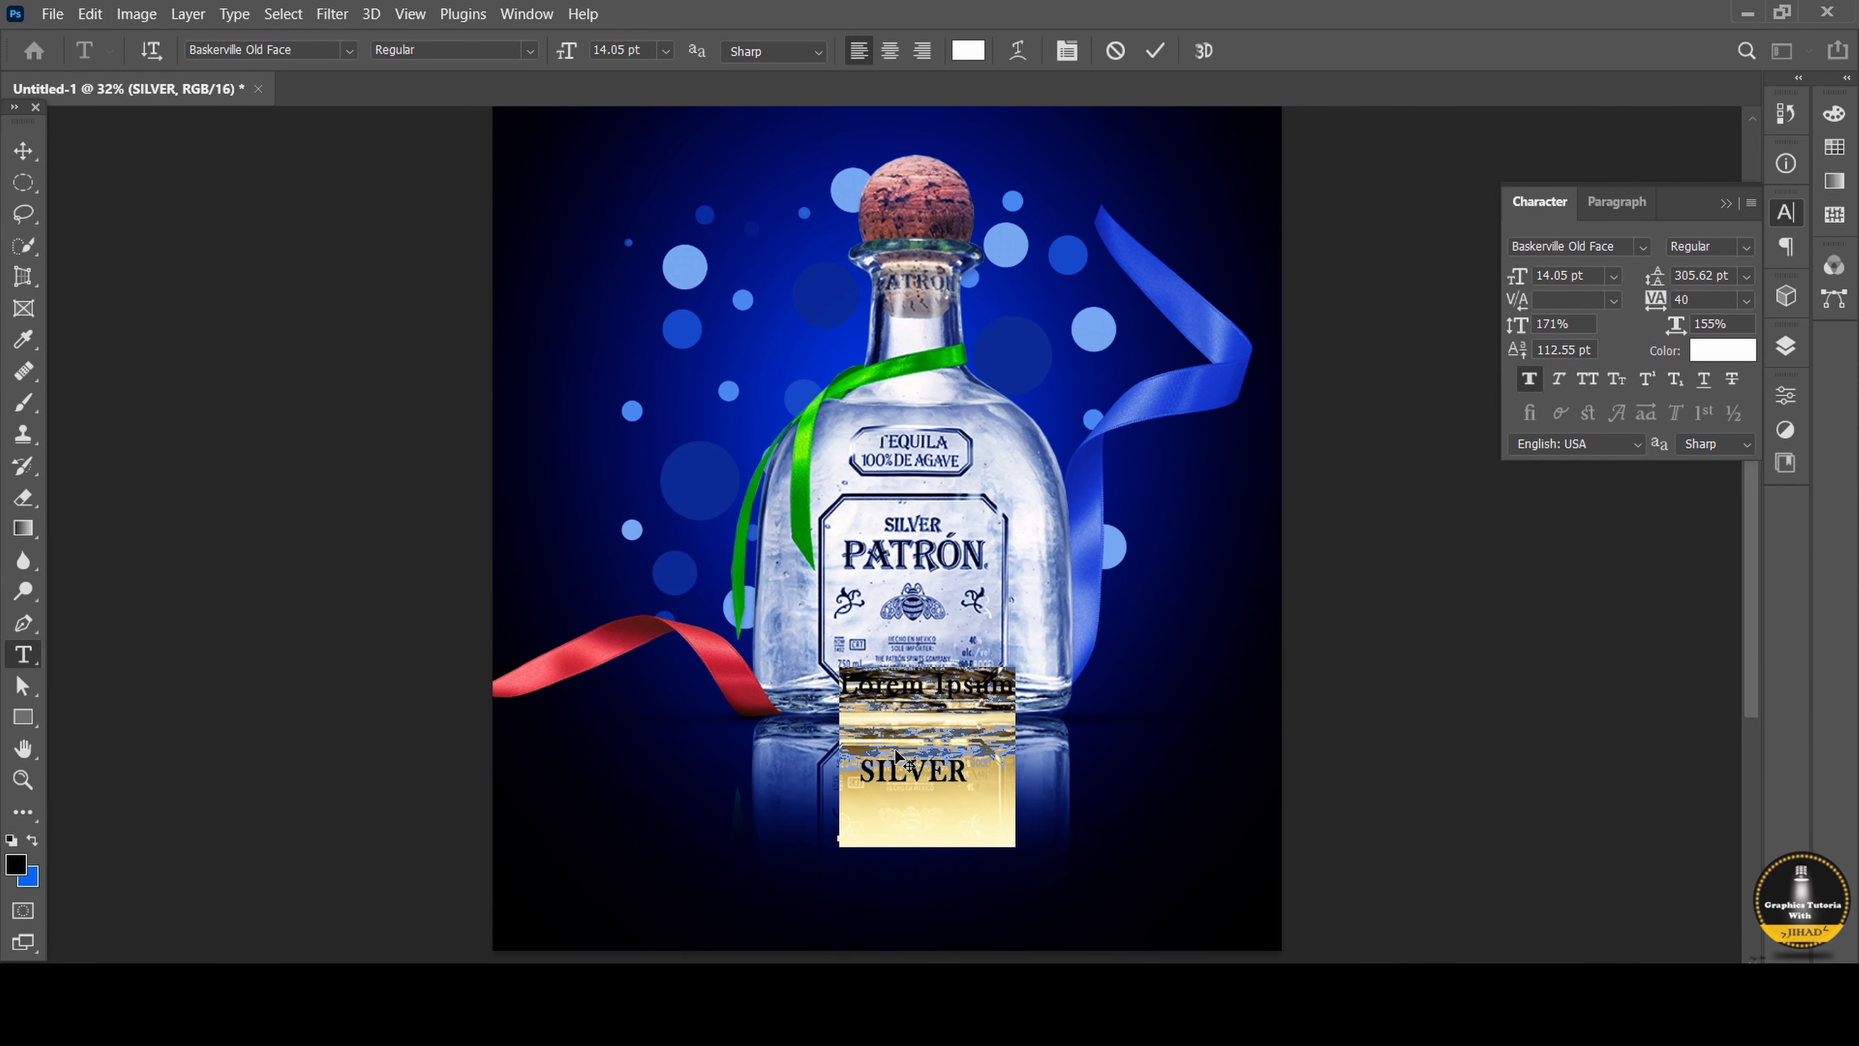
pyautogui.write('PAT')
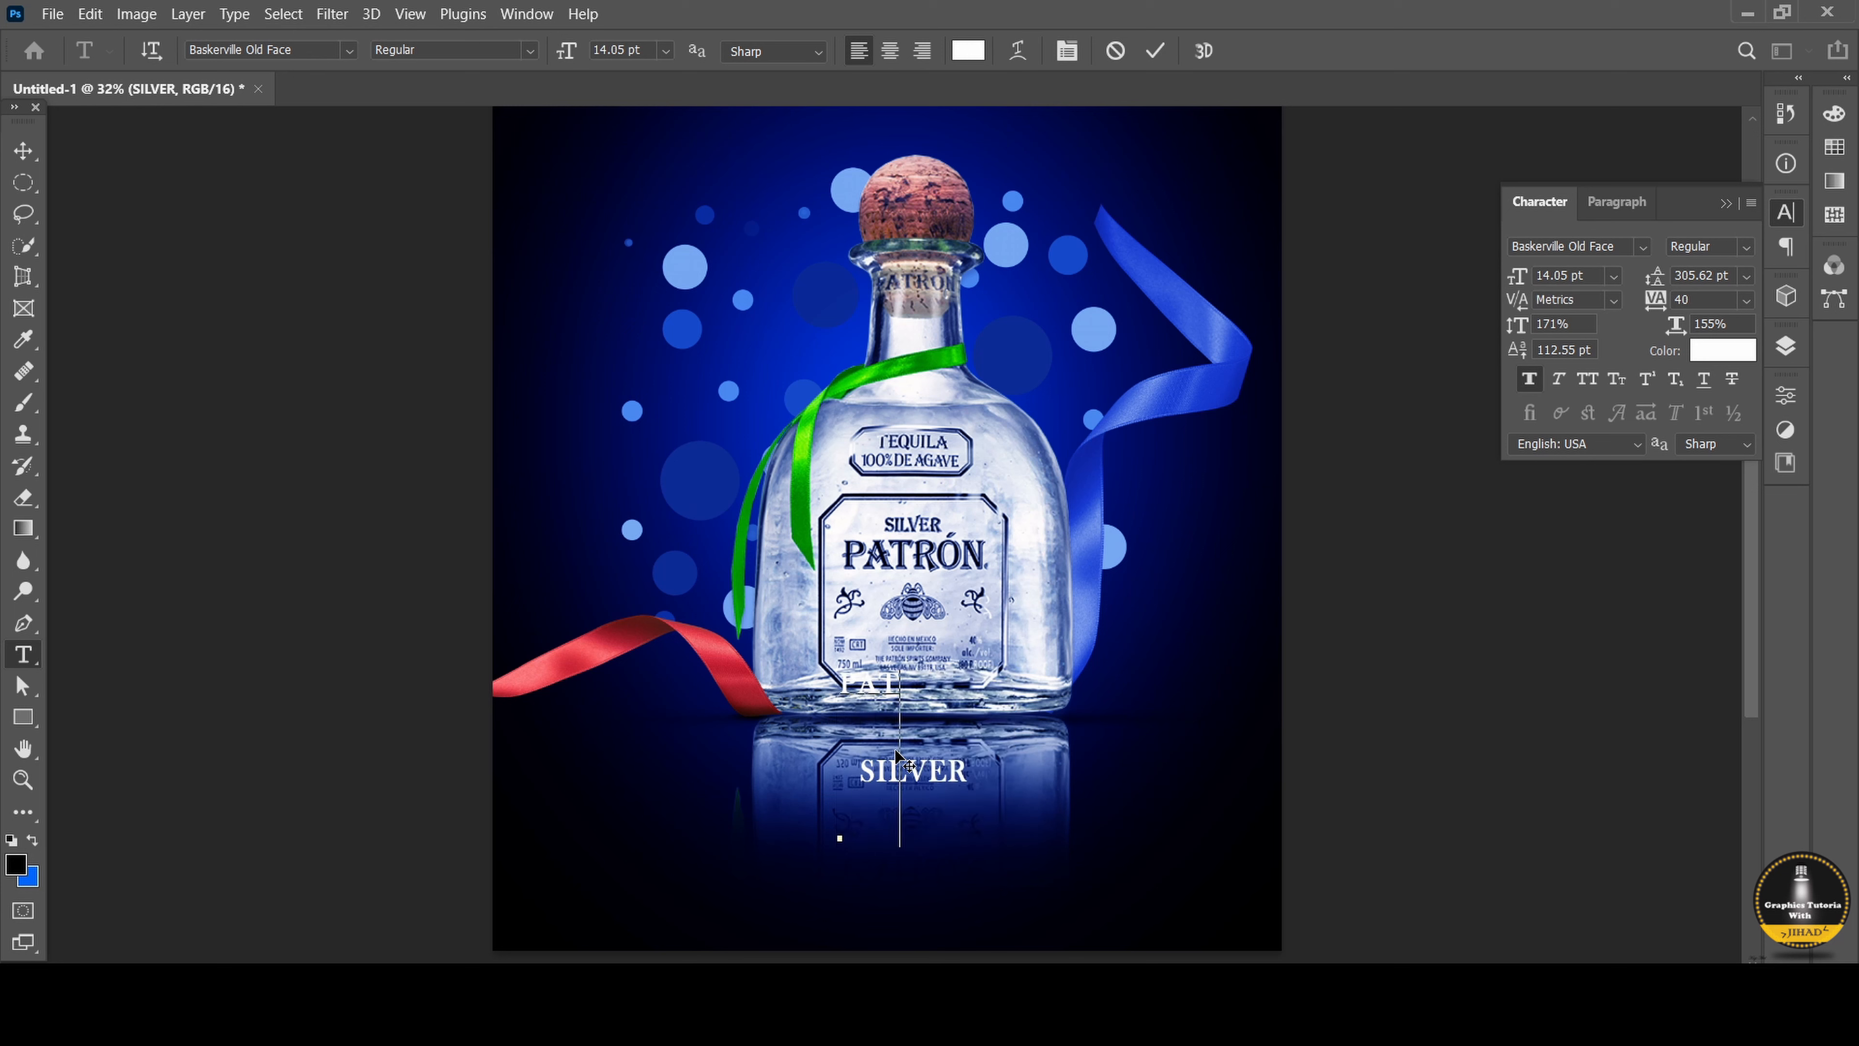
pyautogui.write('RON')
pyautogui.hotkey('ctrl', 'Return')
pyautogui.press('v')
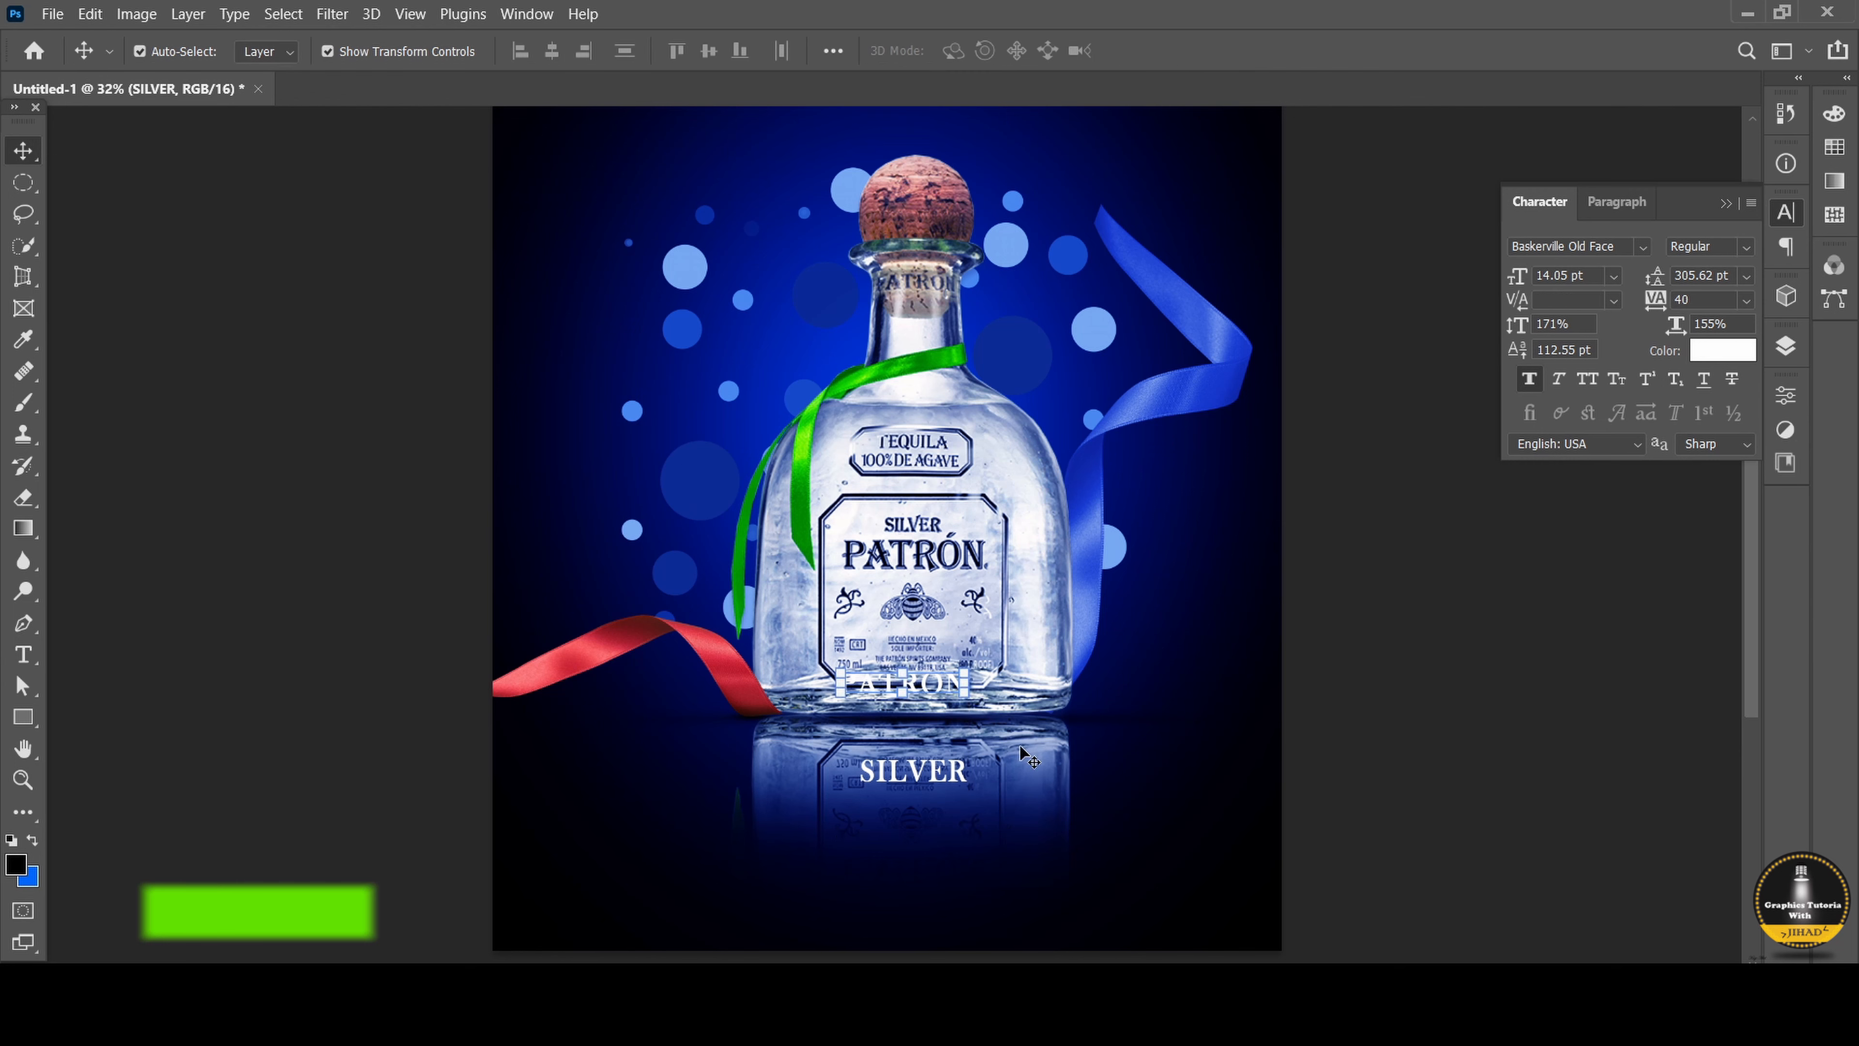
# Enlarge the PATRON text to 15.92 pt and place it directly below SILVER over the bottle's reflection.
pyautogui.moveTo(965, 693); pyautogui.dragTo(983, 704)
pyautogui.moveTo(943, 684); pyautogui.dragTo(947, 803)
pyautogui.press('Return')
pyautogui.click(322, 513)
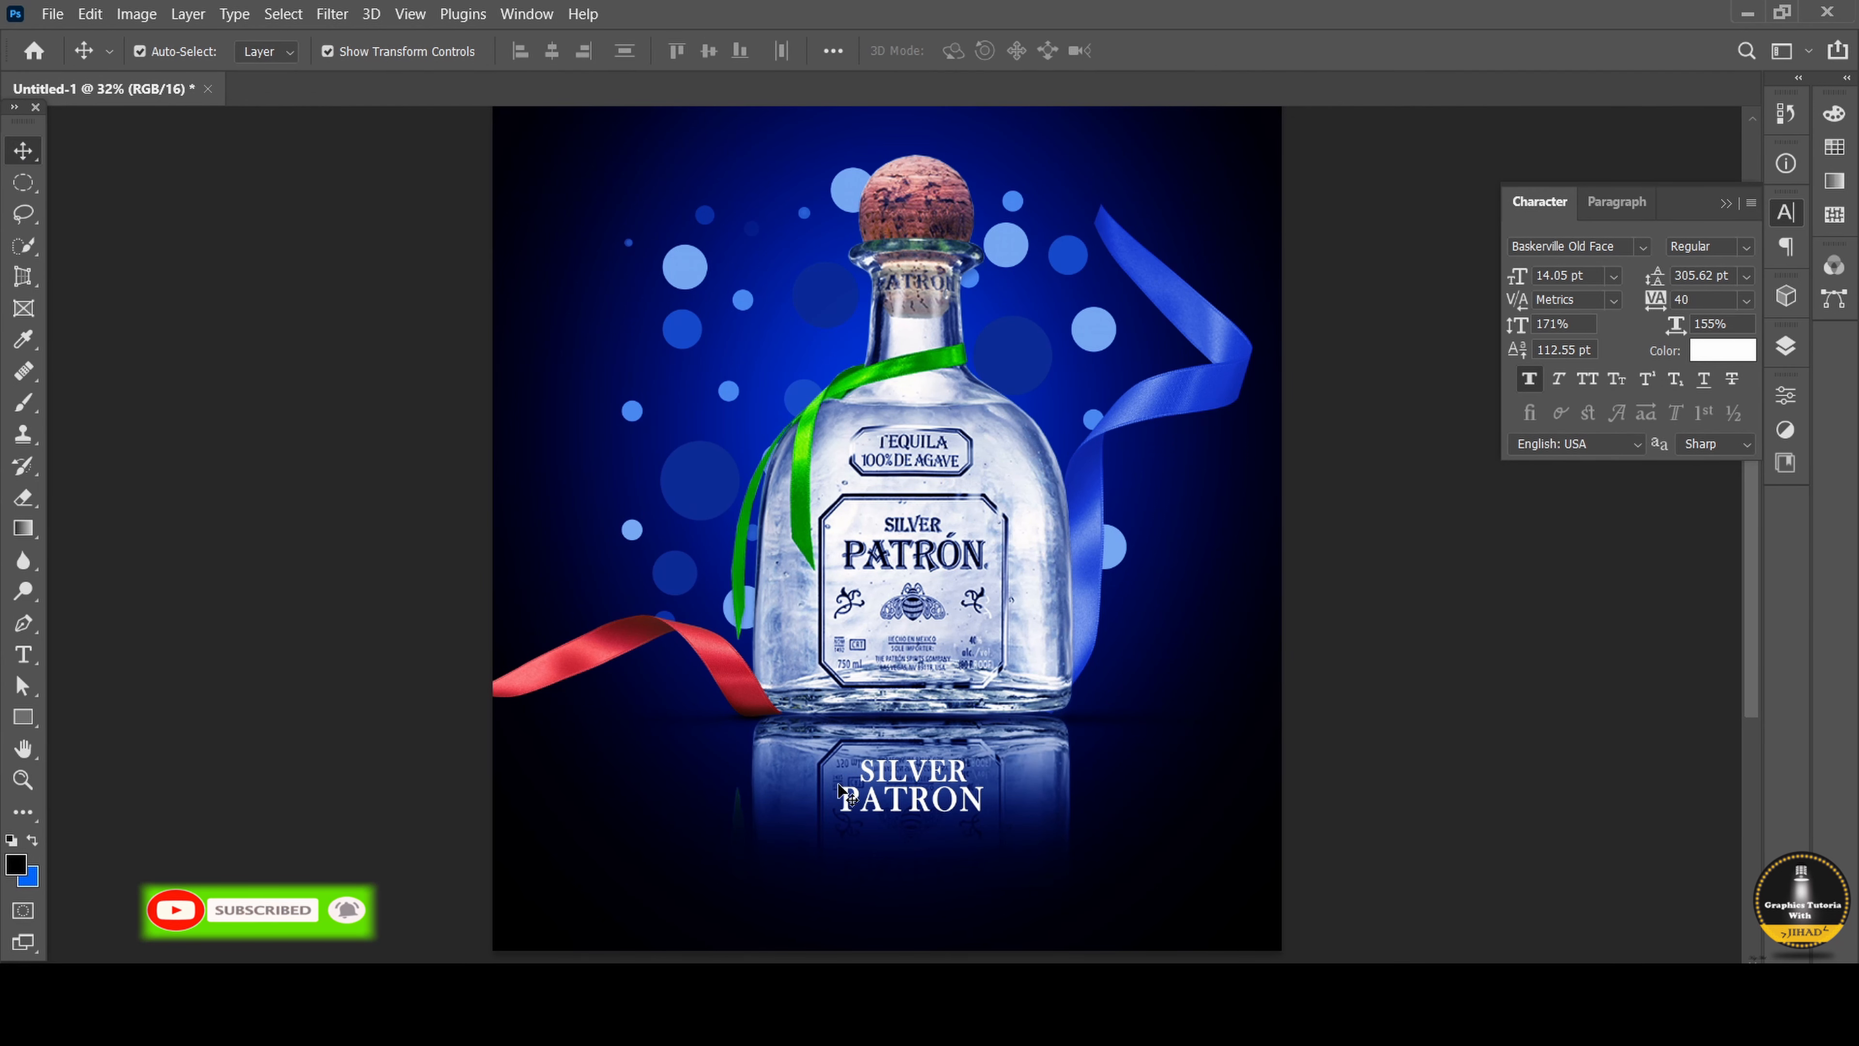
pyautogui.click(847, 793)
pyautogui.click(257, 469)
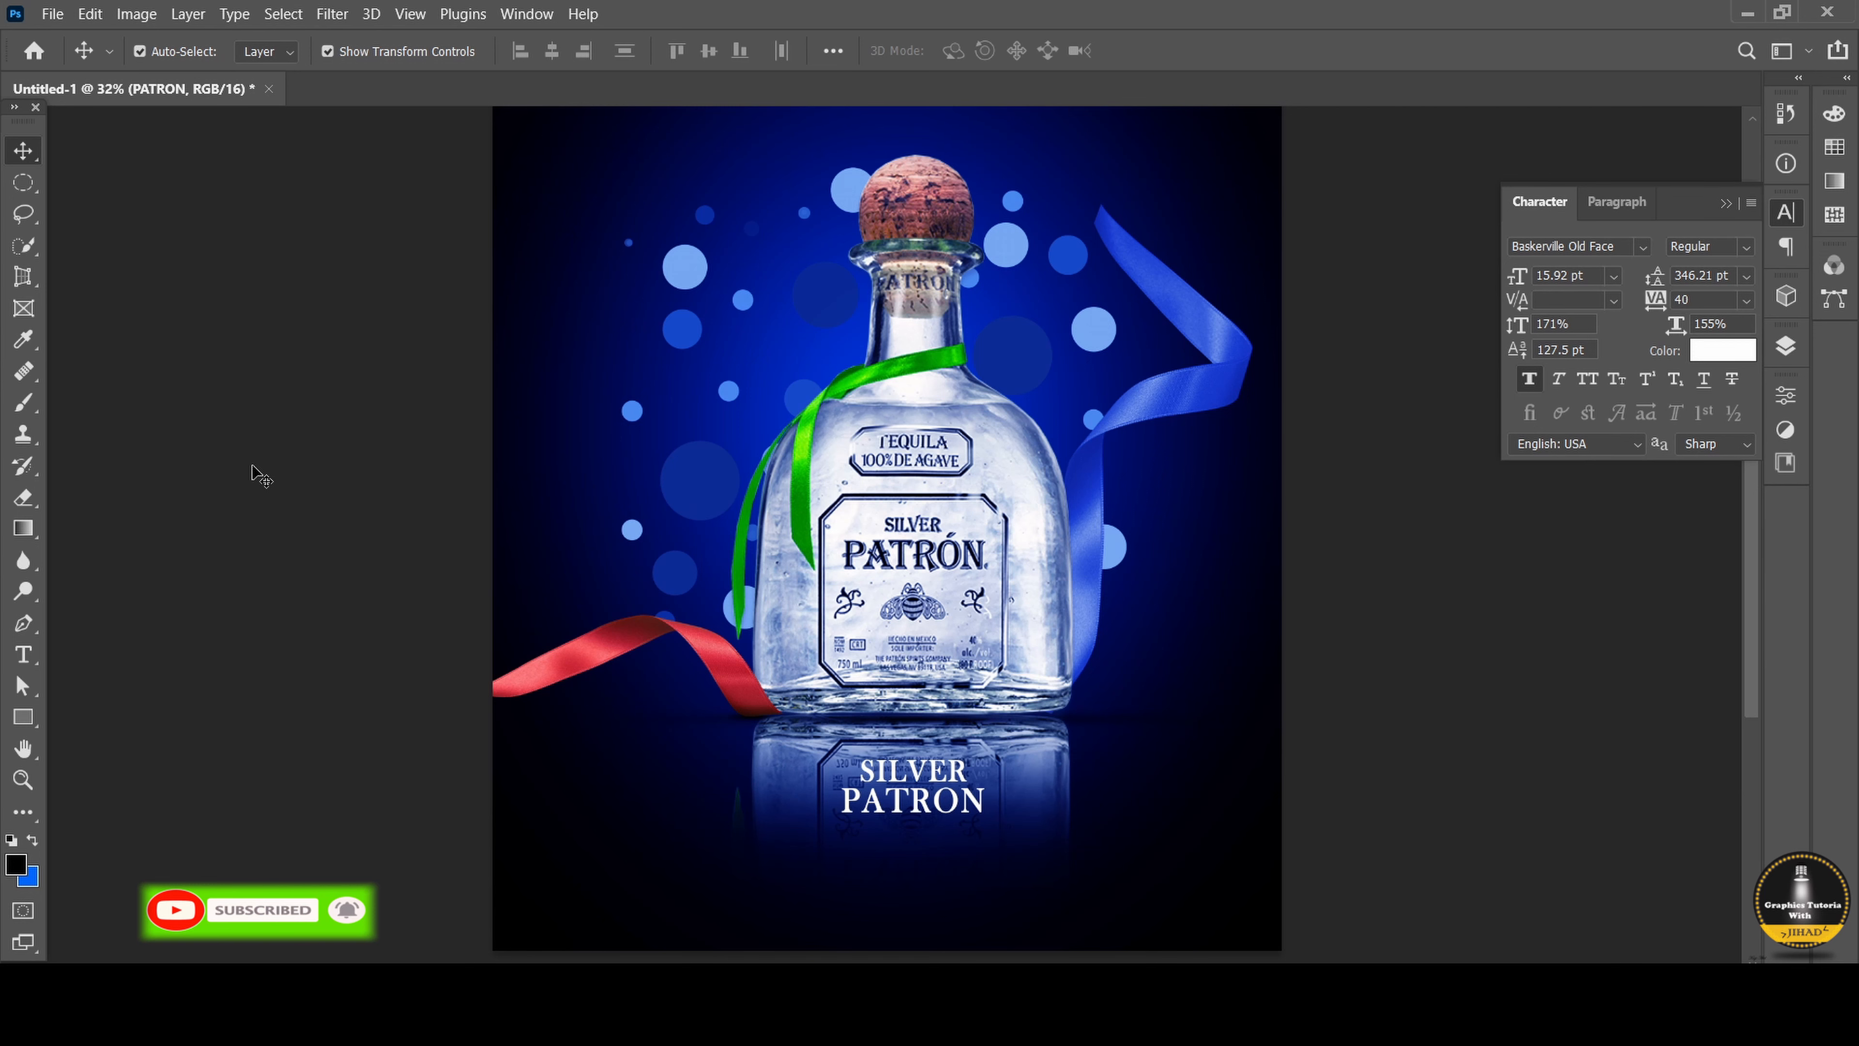
# Add the white 14.05 pt text "ALCOHOL INJURIOUS TO HEALTH" in Bahnschrift and place it below PATRON.
pyautogui.scroll(-2, 899, 517)
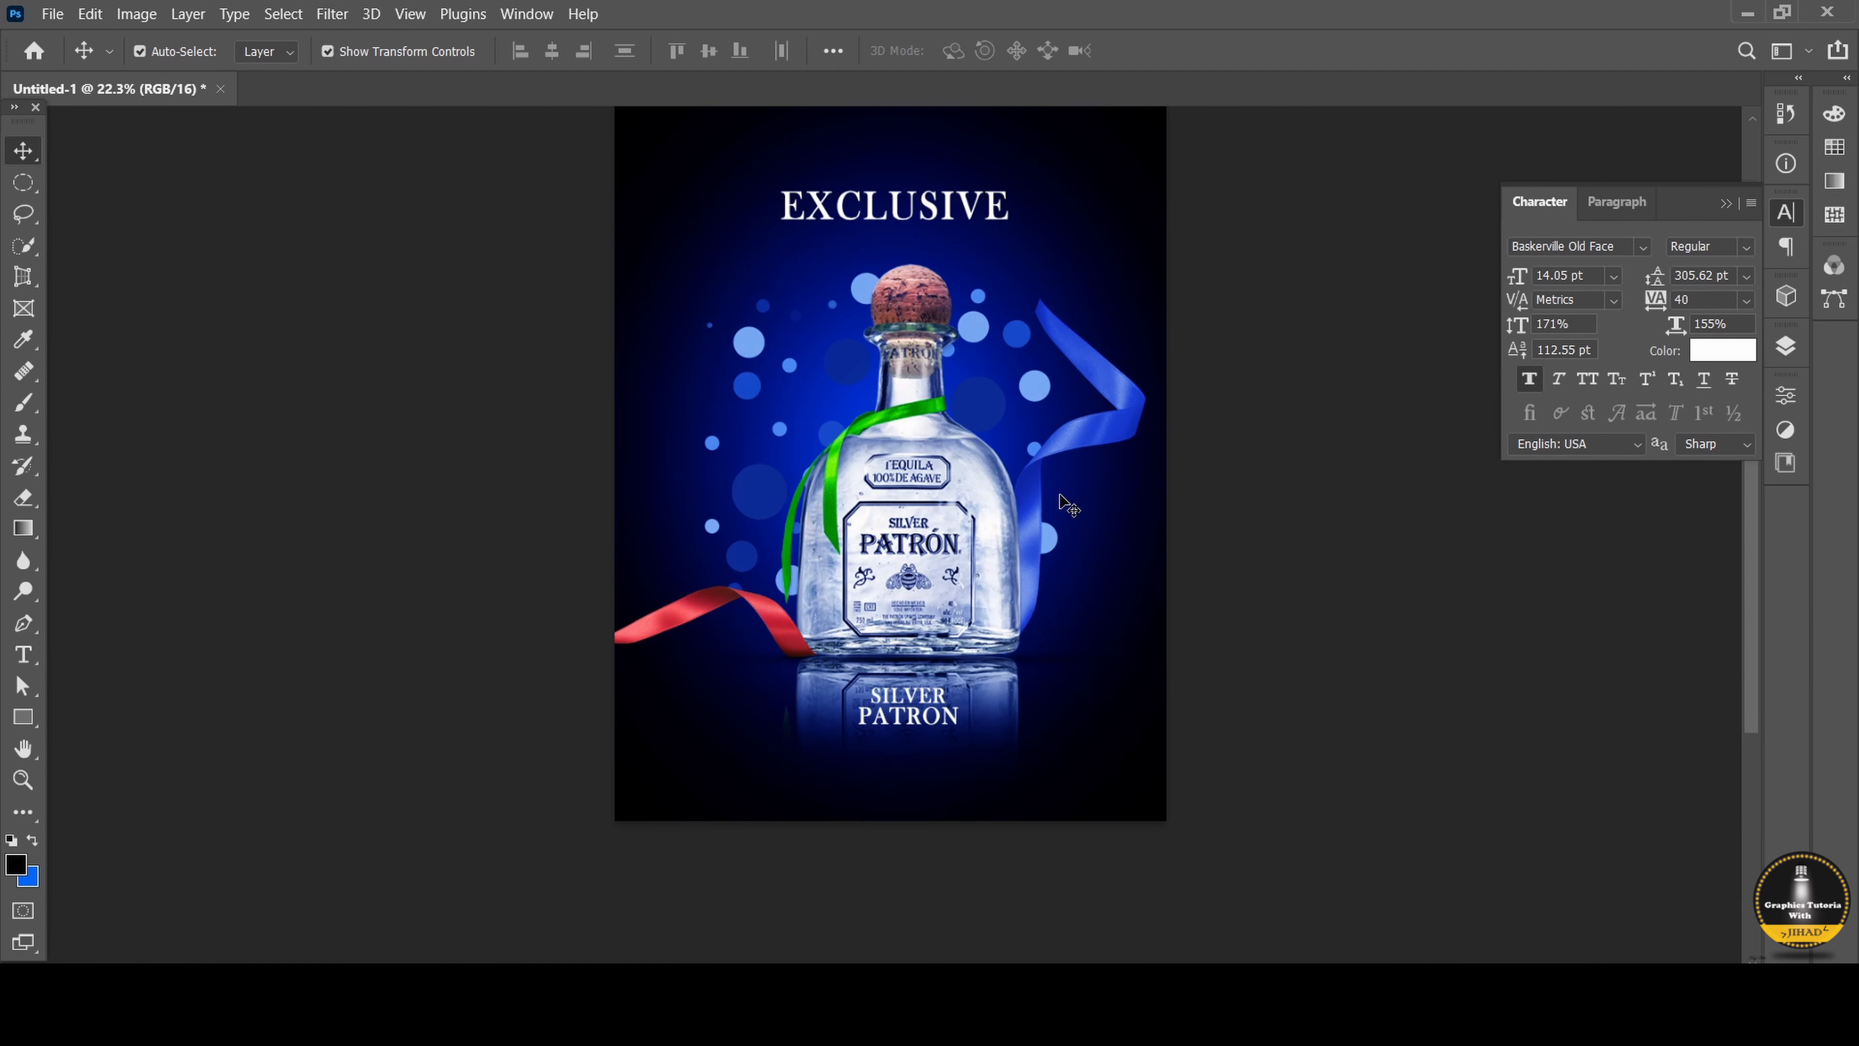
pyautogui.click(22, 654)
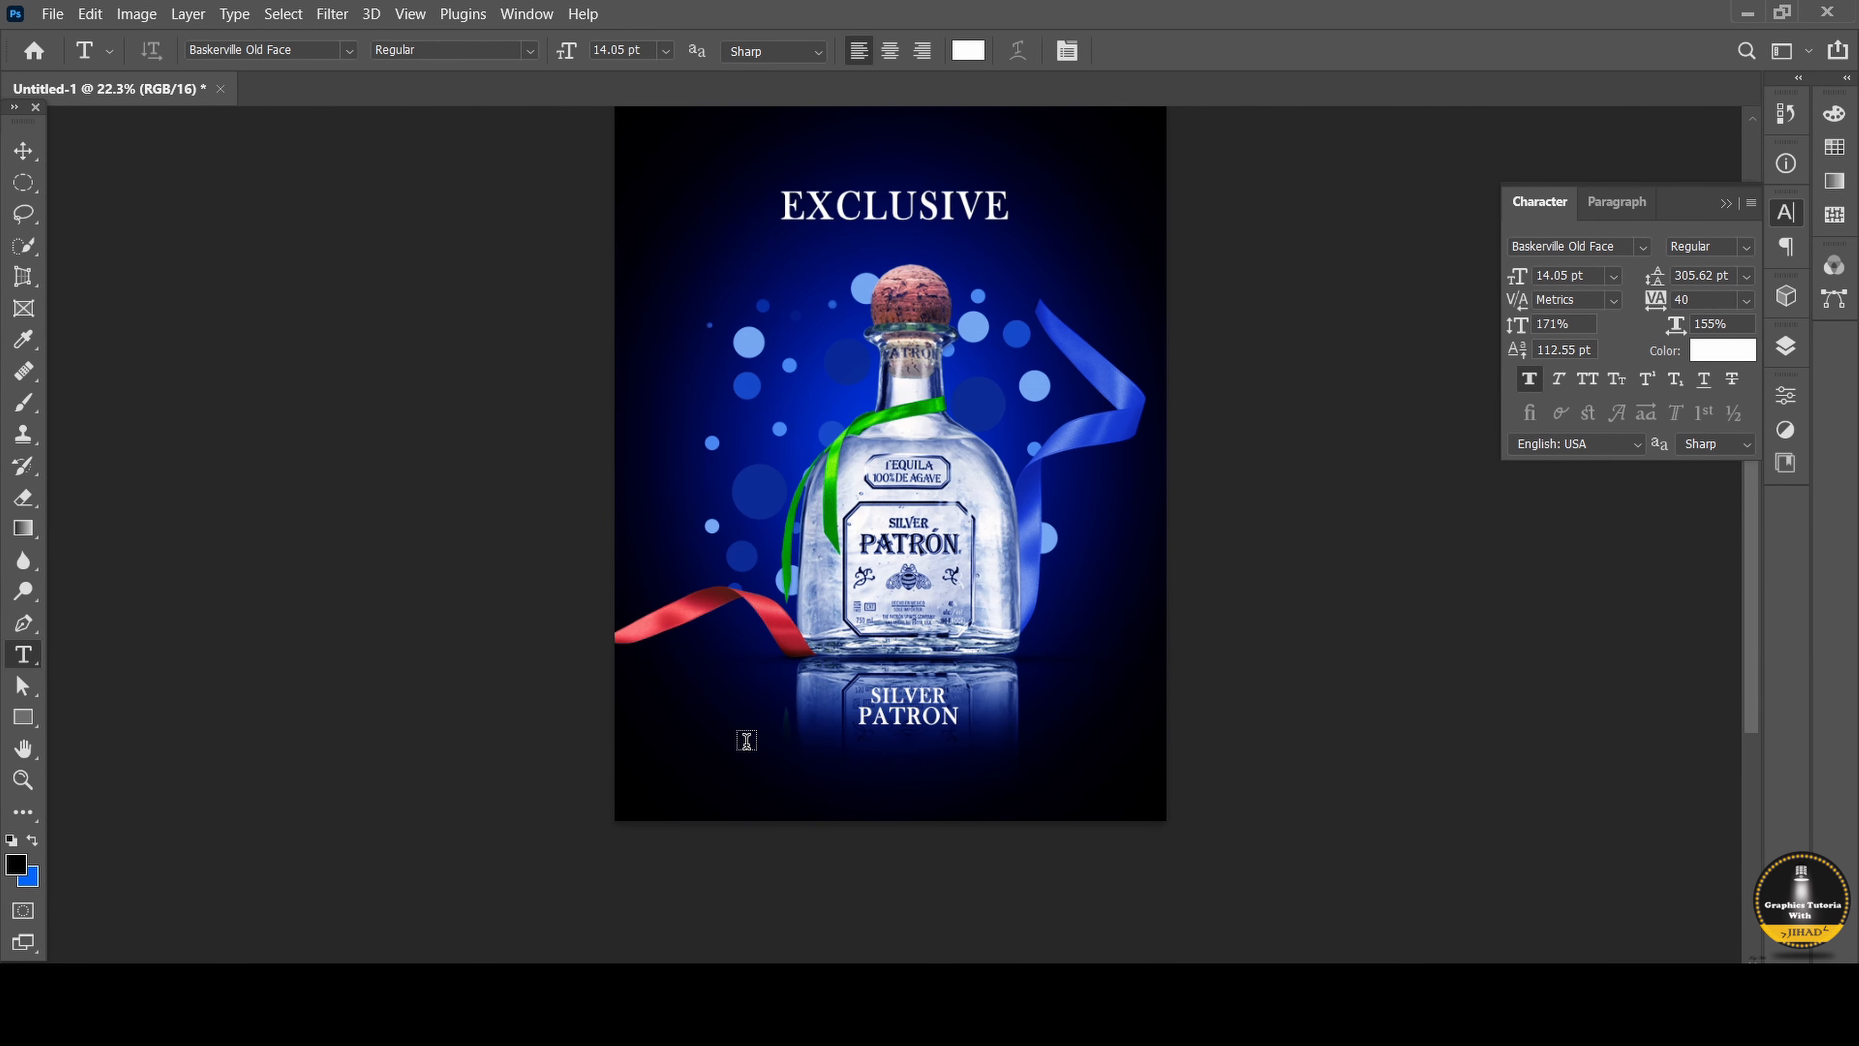
pyautogui.click(804, 781)
pyautogui.click(349, 50)
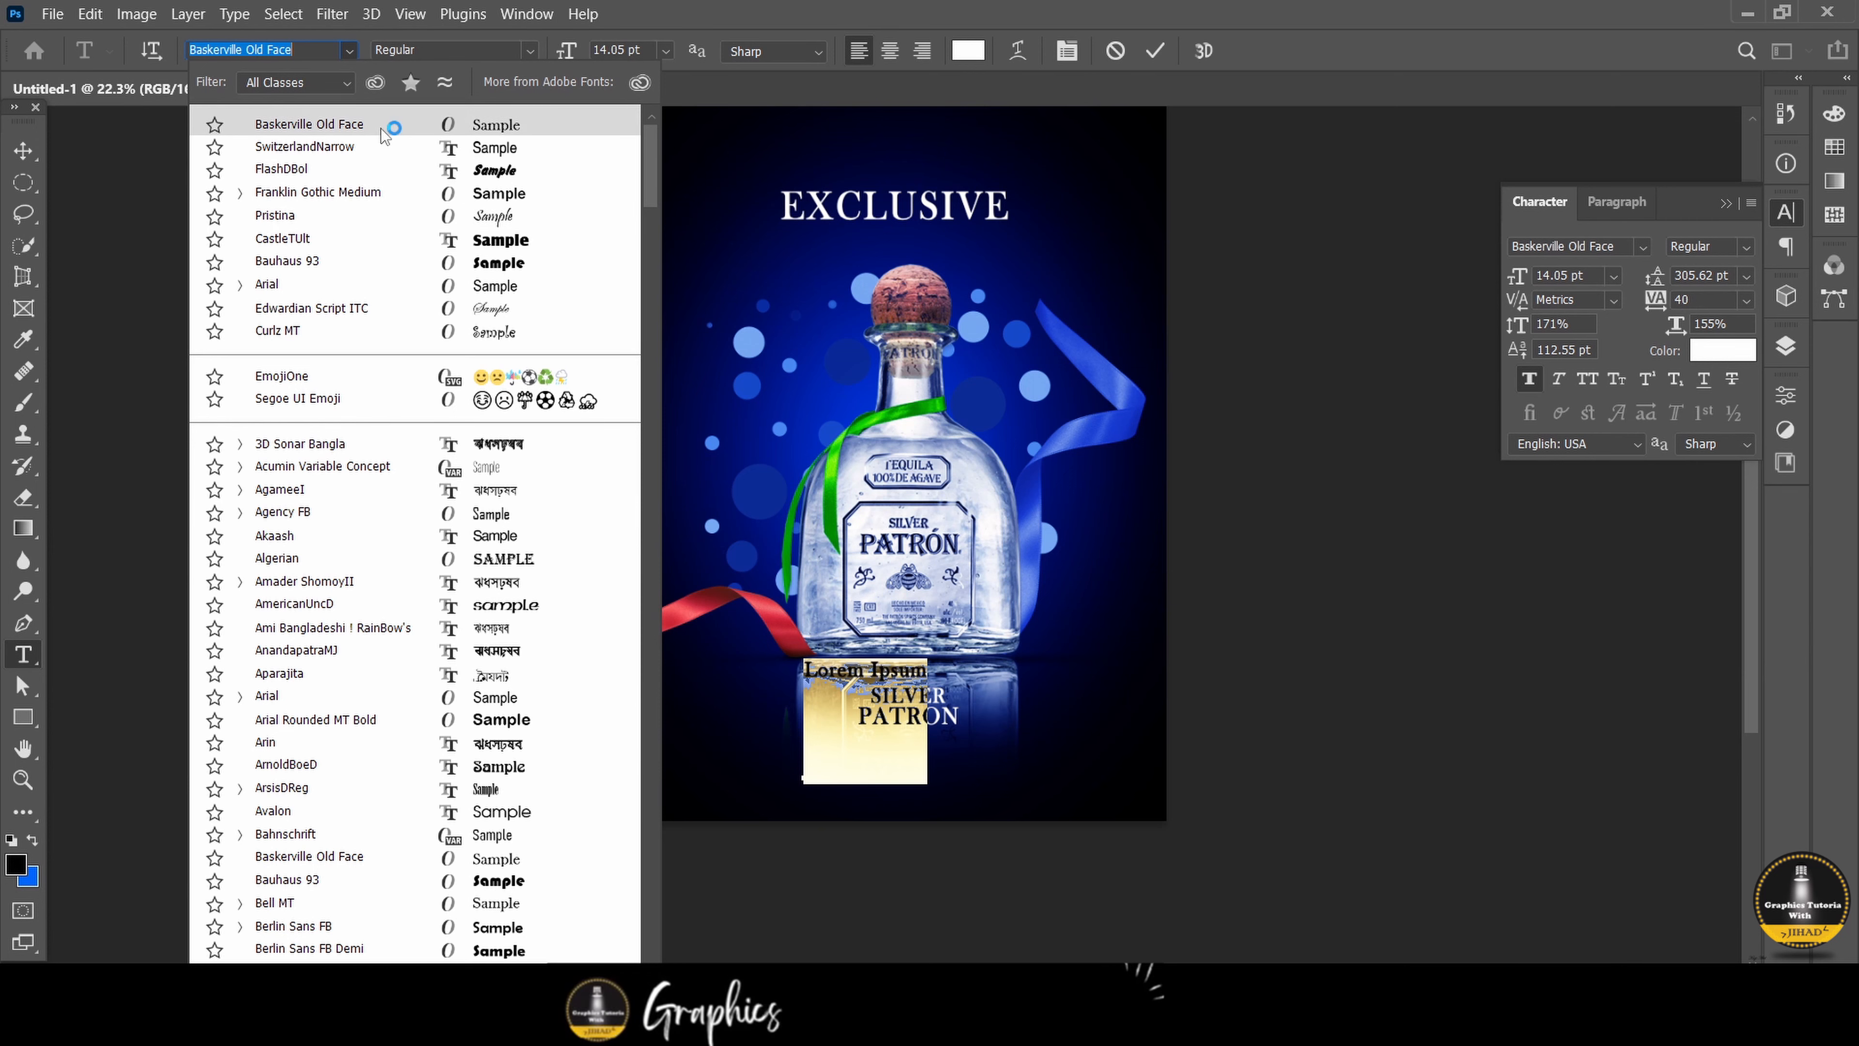
pyautogui.scroll(-2, 393, 644)
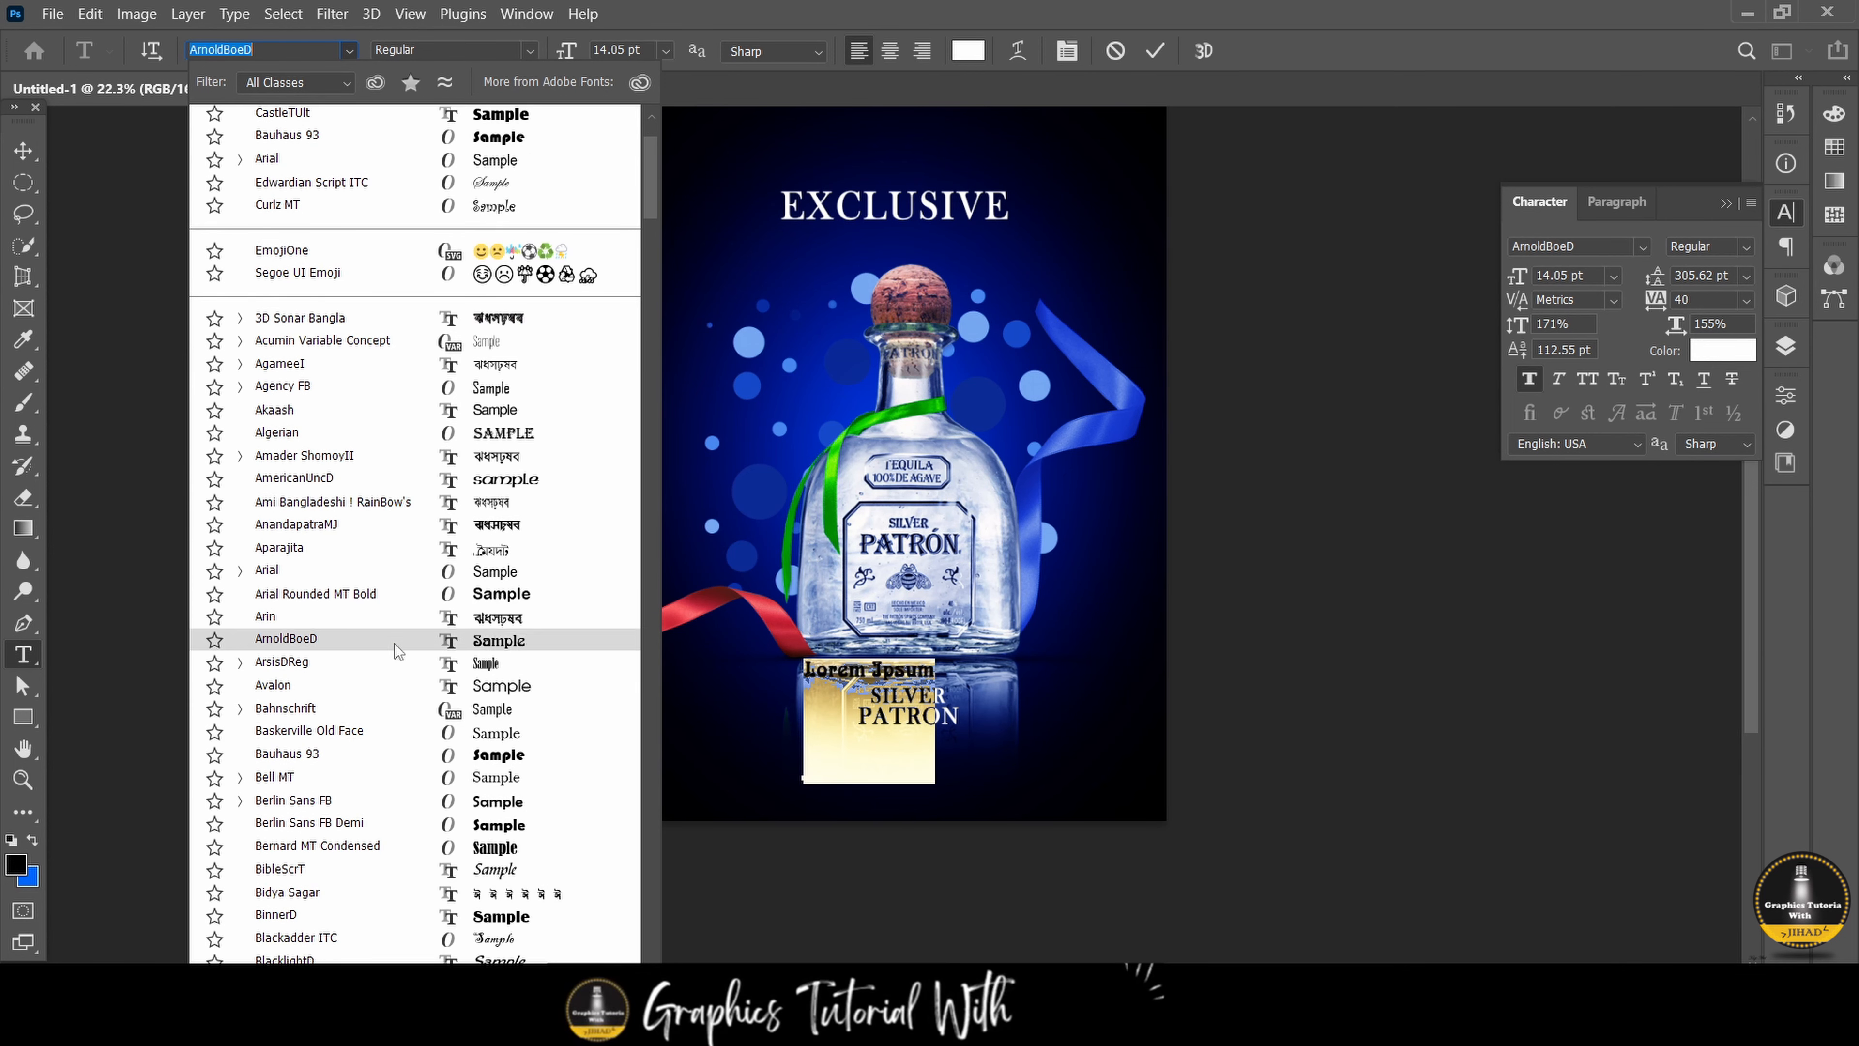
pyautogui.click(381, 708)
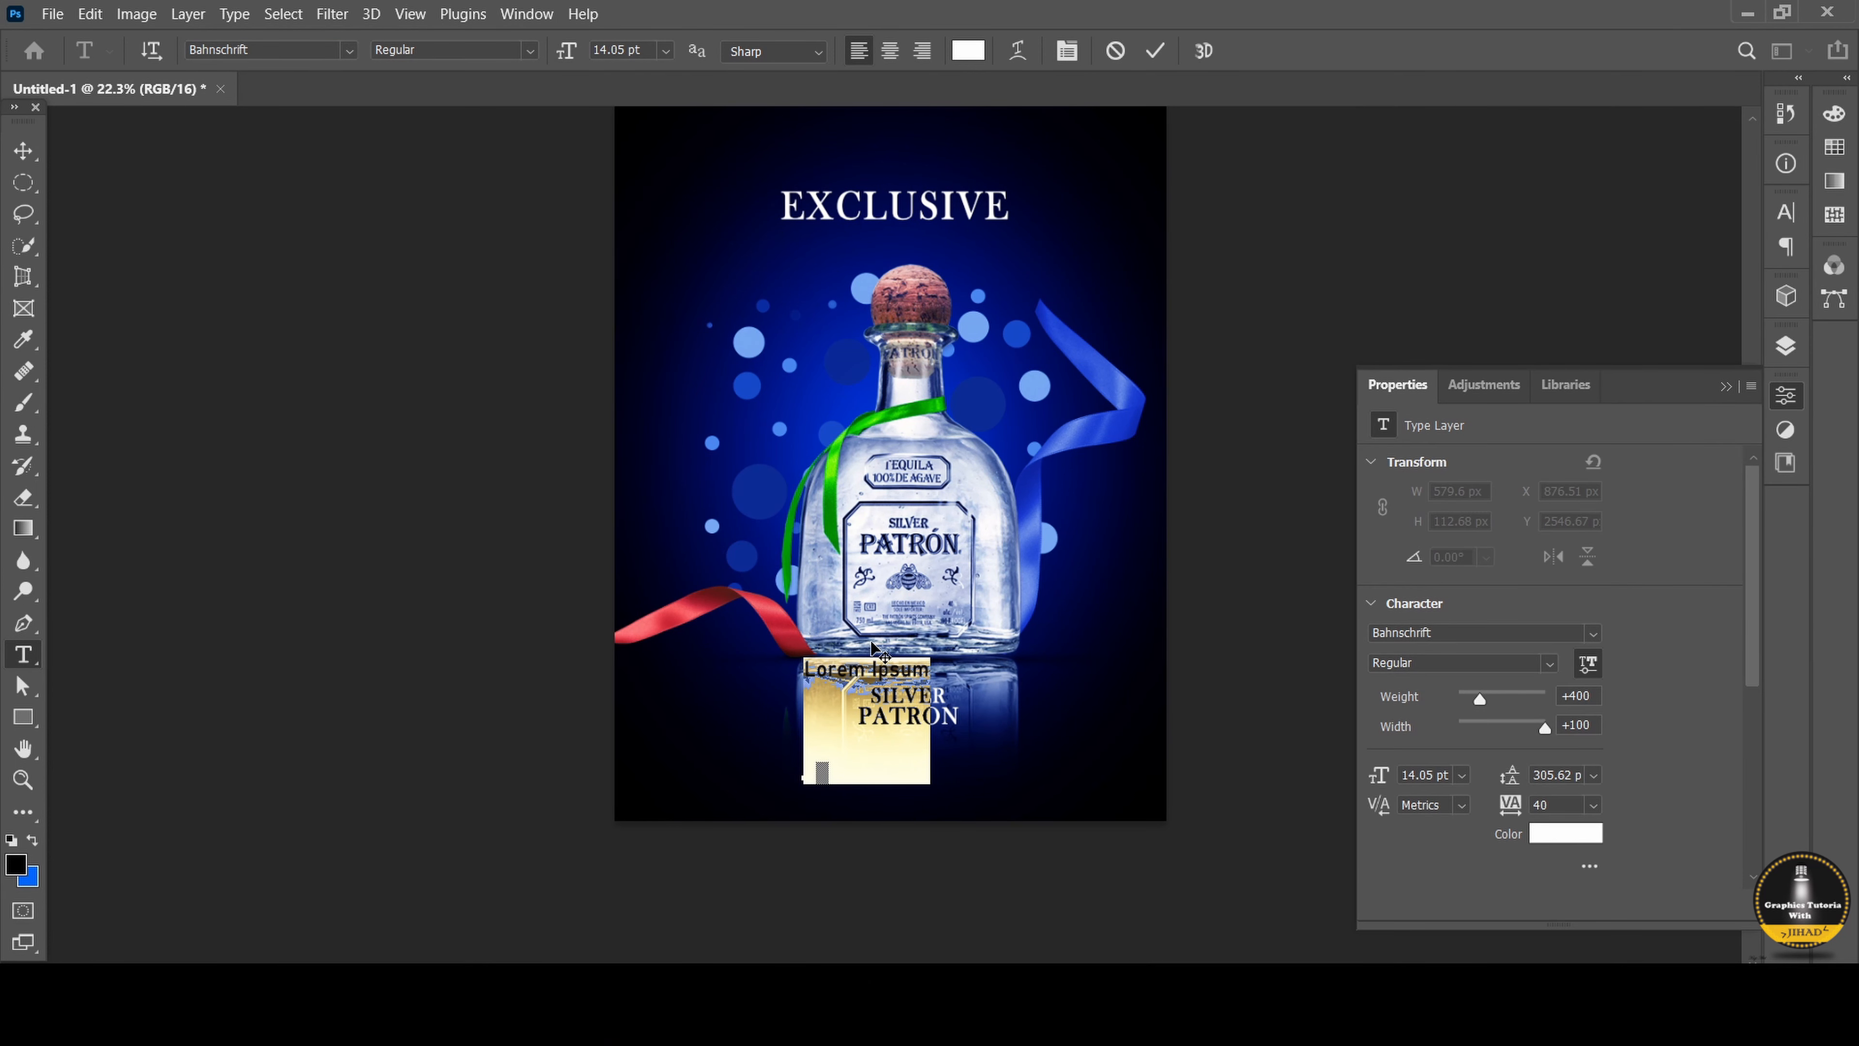
pyautogui.press('BackSpace')
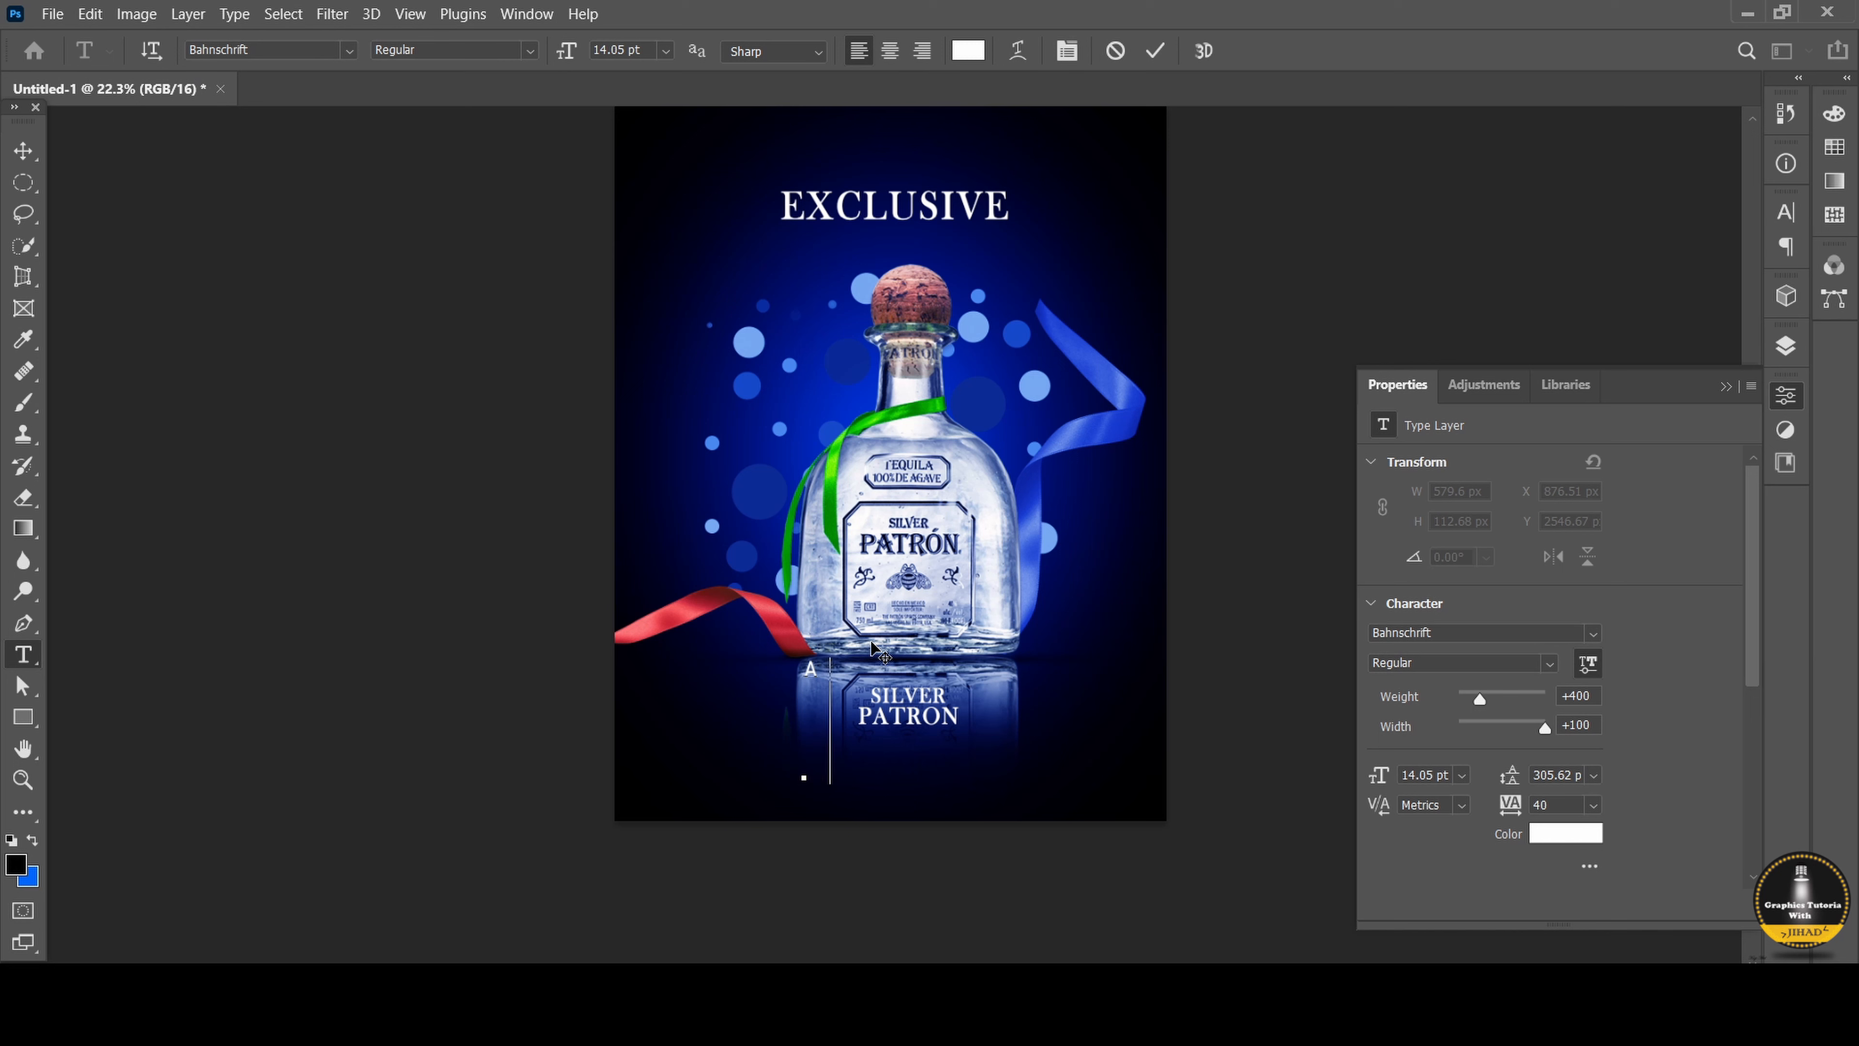
pyautogui.write('ALCOHOL INJ')
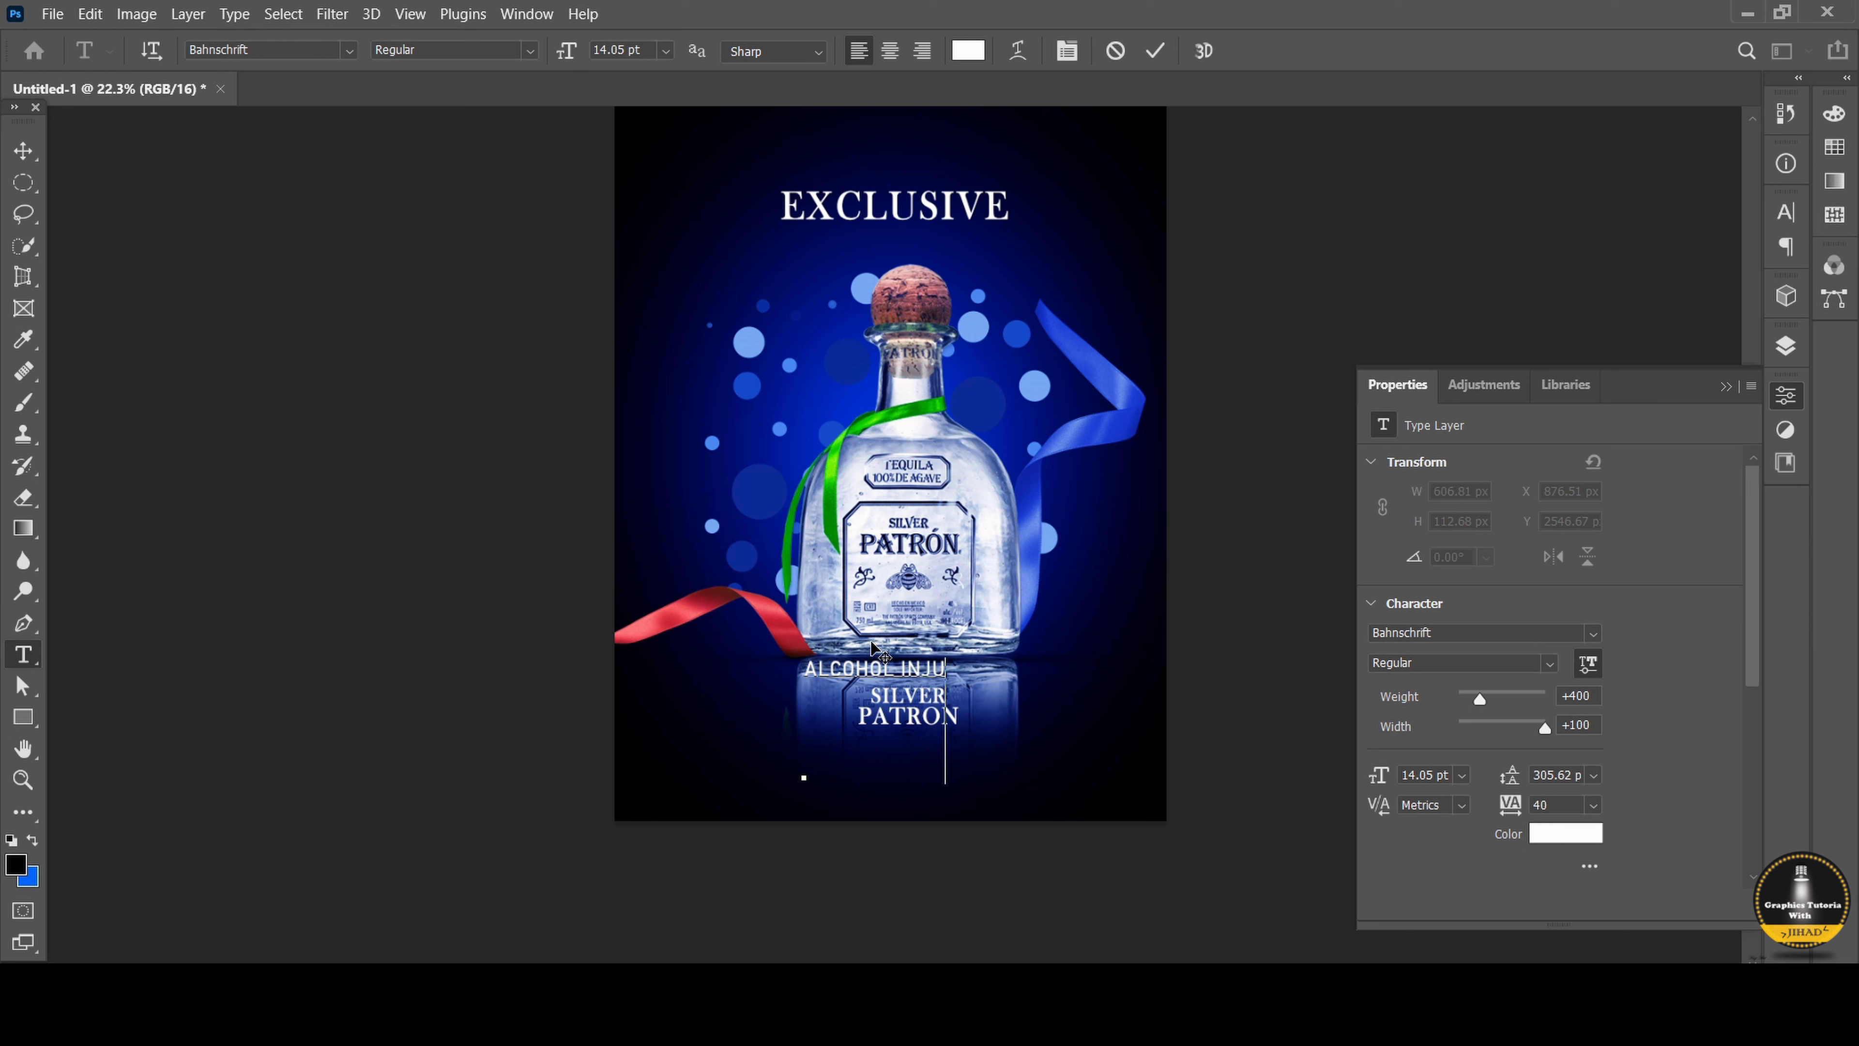
pyautogui.write(' URIOUS TO HEALTH')
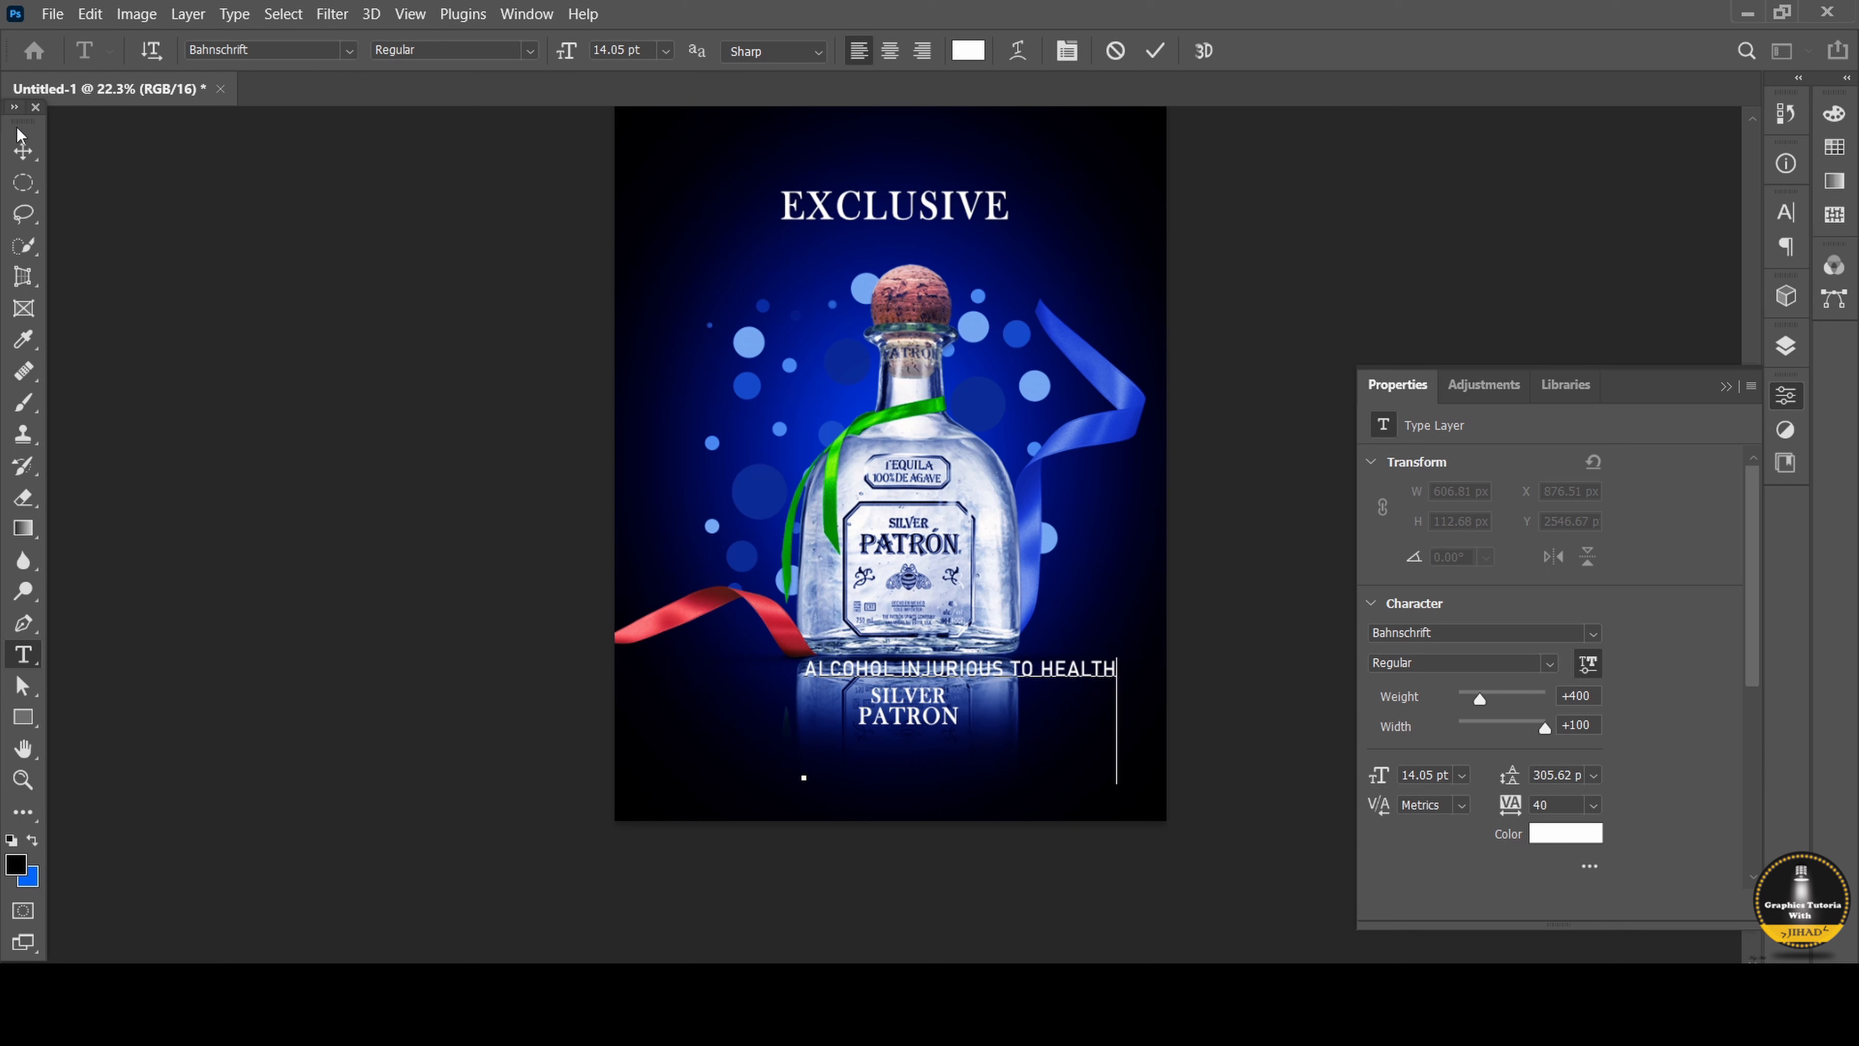
pyautogui.click(24, 151)
pyautogui.moveTo(1054, 681); pyautogui.dragTo(1002, 757)
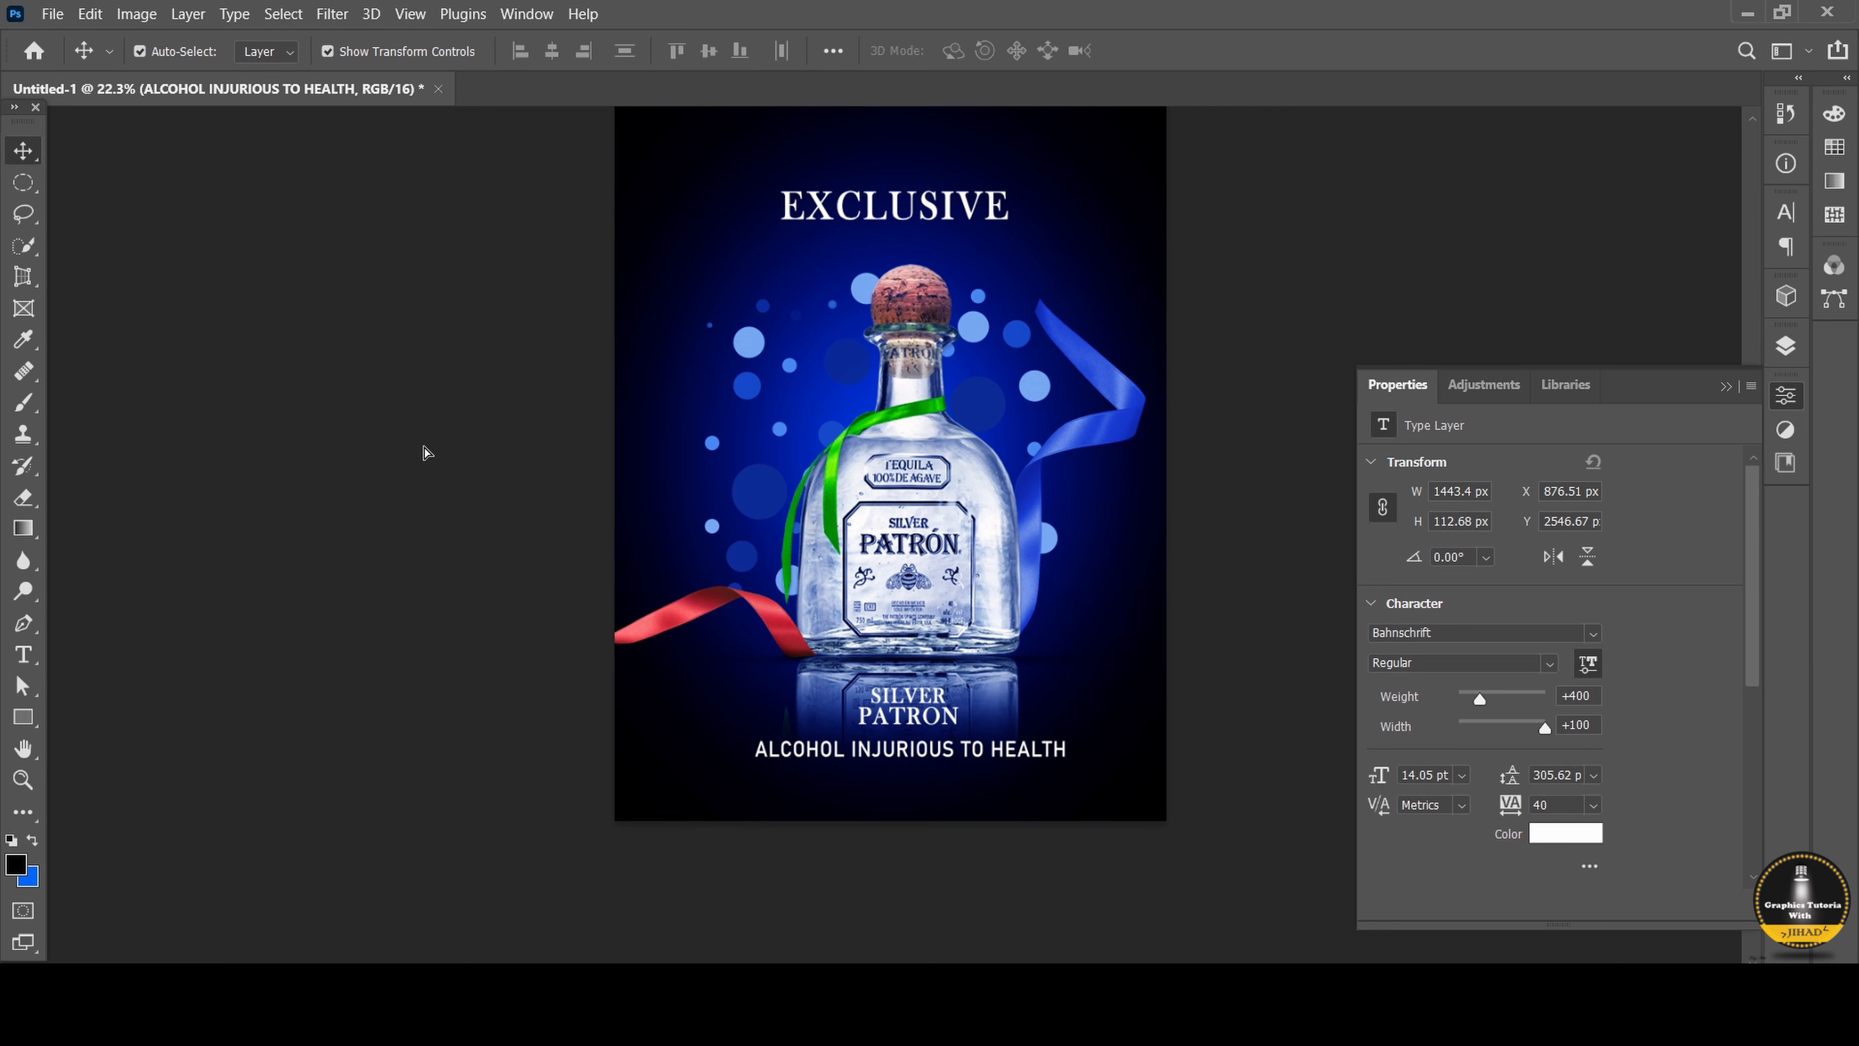
# Set the tracking of the ALCOHOL INJURIOUS TO HEALTH text to 260 and recentre it below PATRON.
pyautogui.click(17, 657)
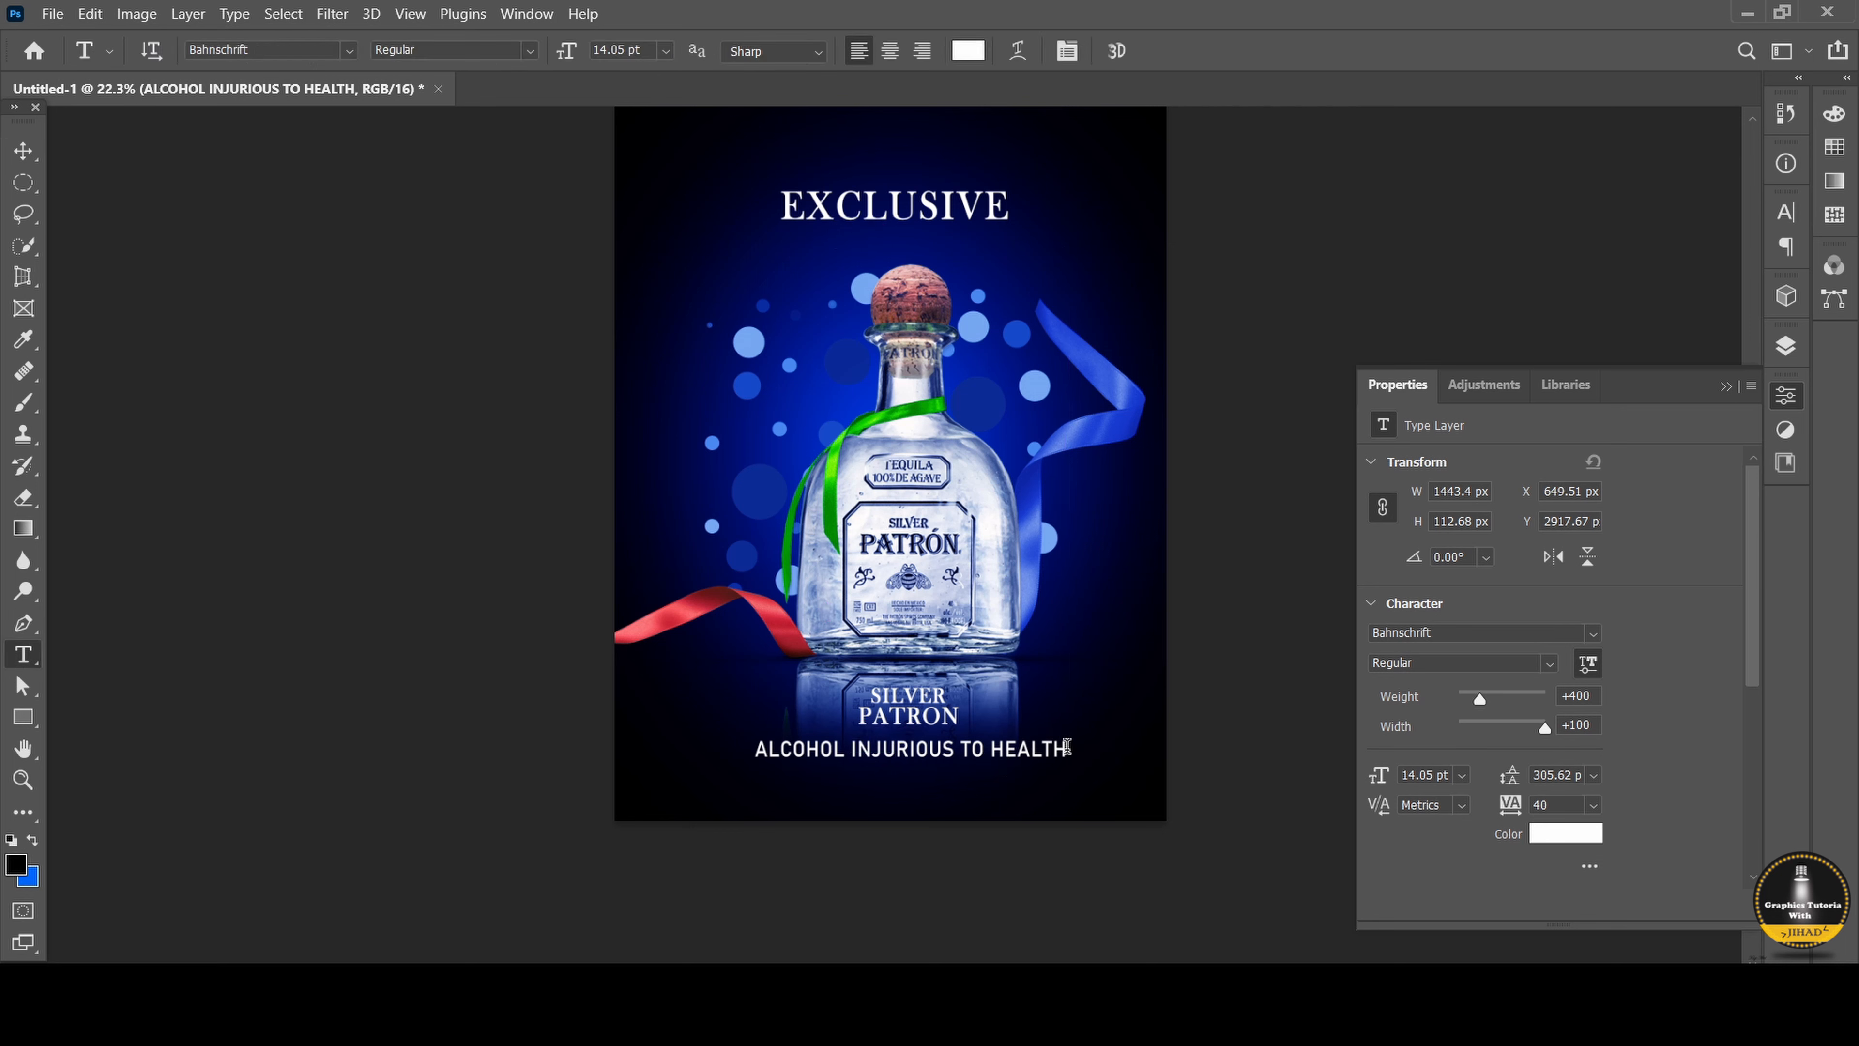
pyautogui.click(1787, 247)
pyautogui.click(1786, 212)
pyautogui.moveTo(1070, 751); pyautogui.dragTo(755, 754)
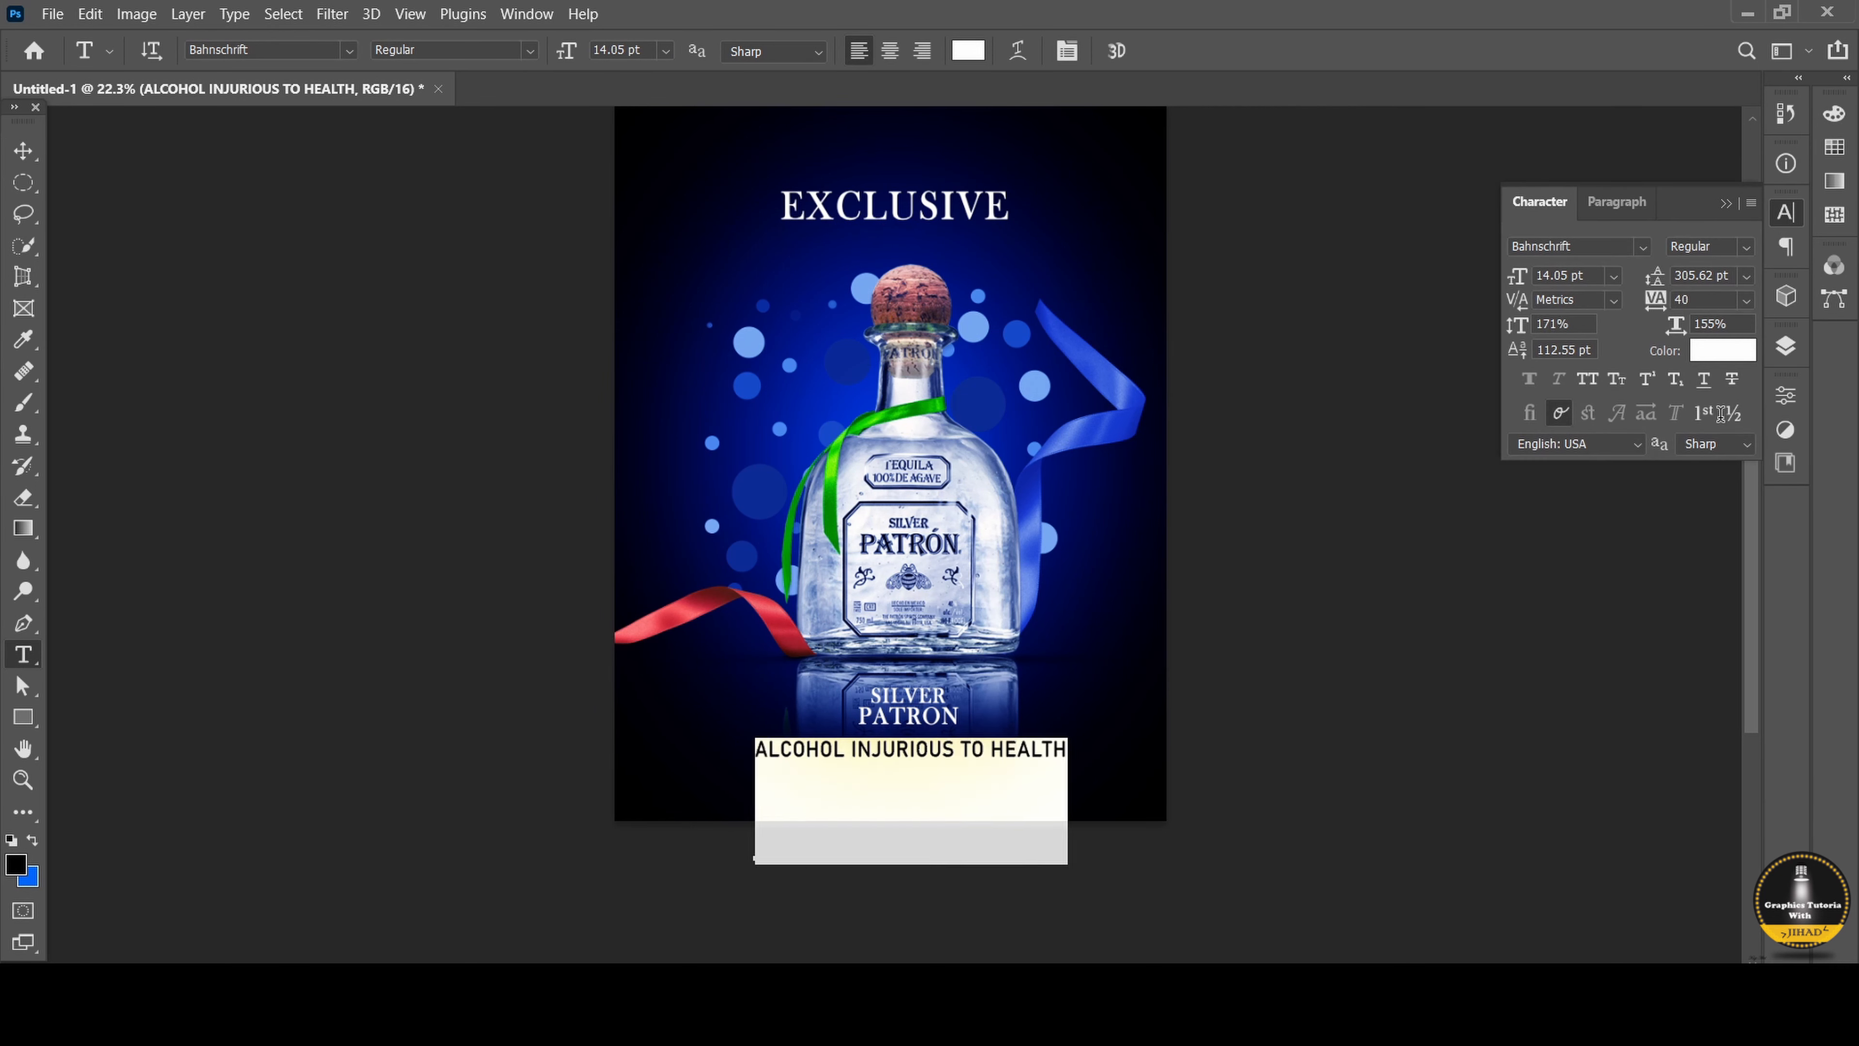
pyautogui.moveTo(1656, 300); pyautogui.dragTo(1665, 304)
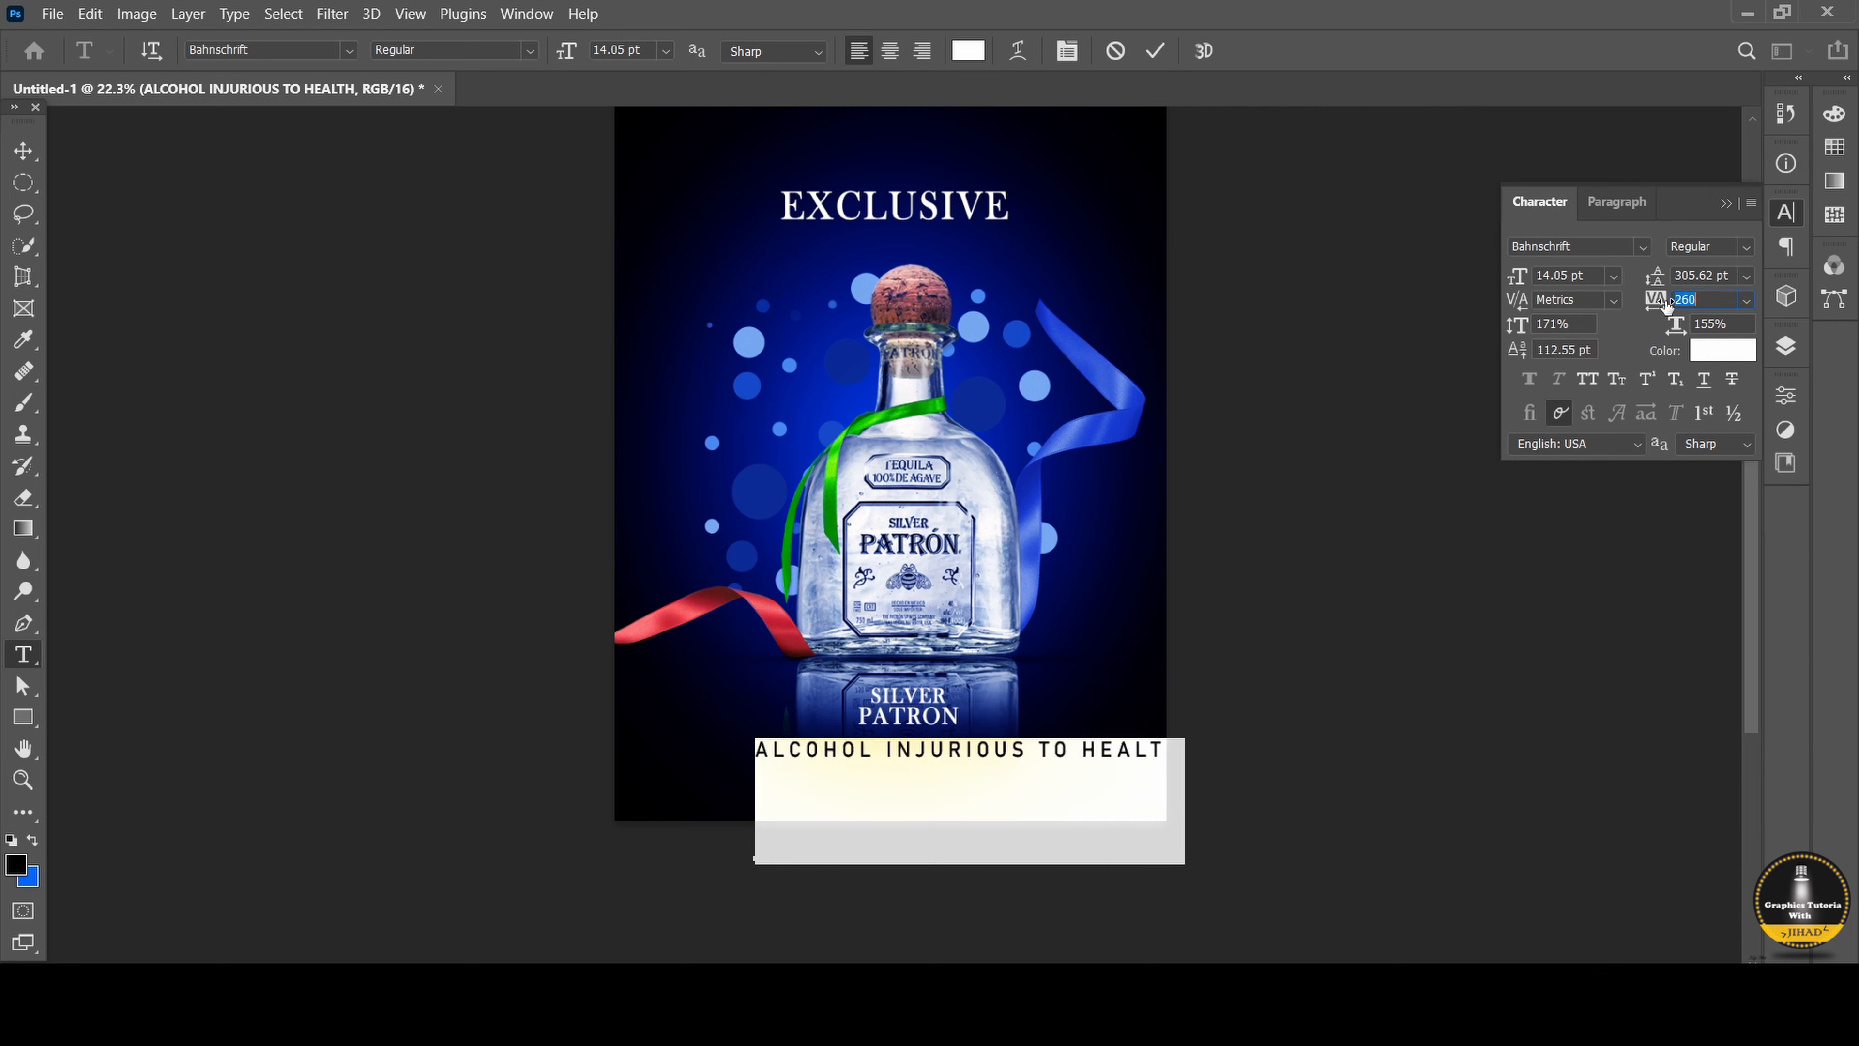
pyautogui.click(23, 152)
pyautogui.moveTo(944, 750); pyautogui.dragTo(889, 749)
# Change the health warning text's font to Avalon and shift it back to the middle of the poster.
pyautogui.click(23, 655)
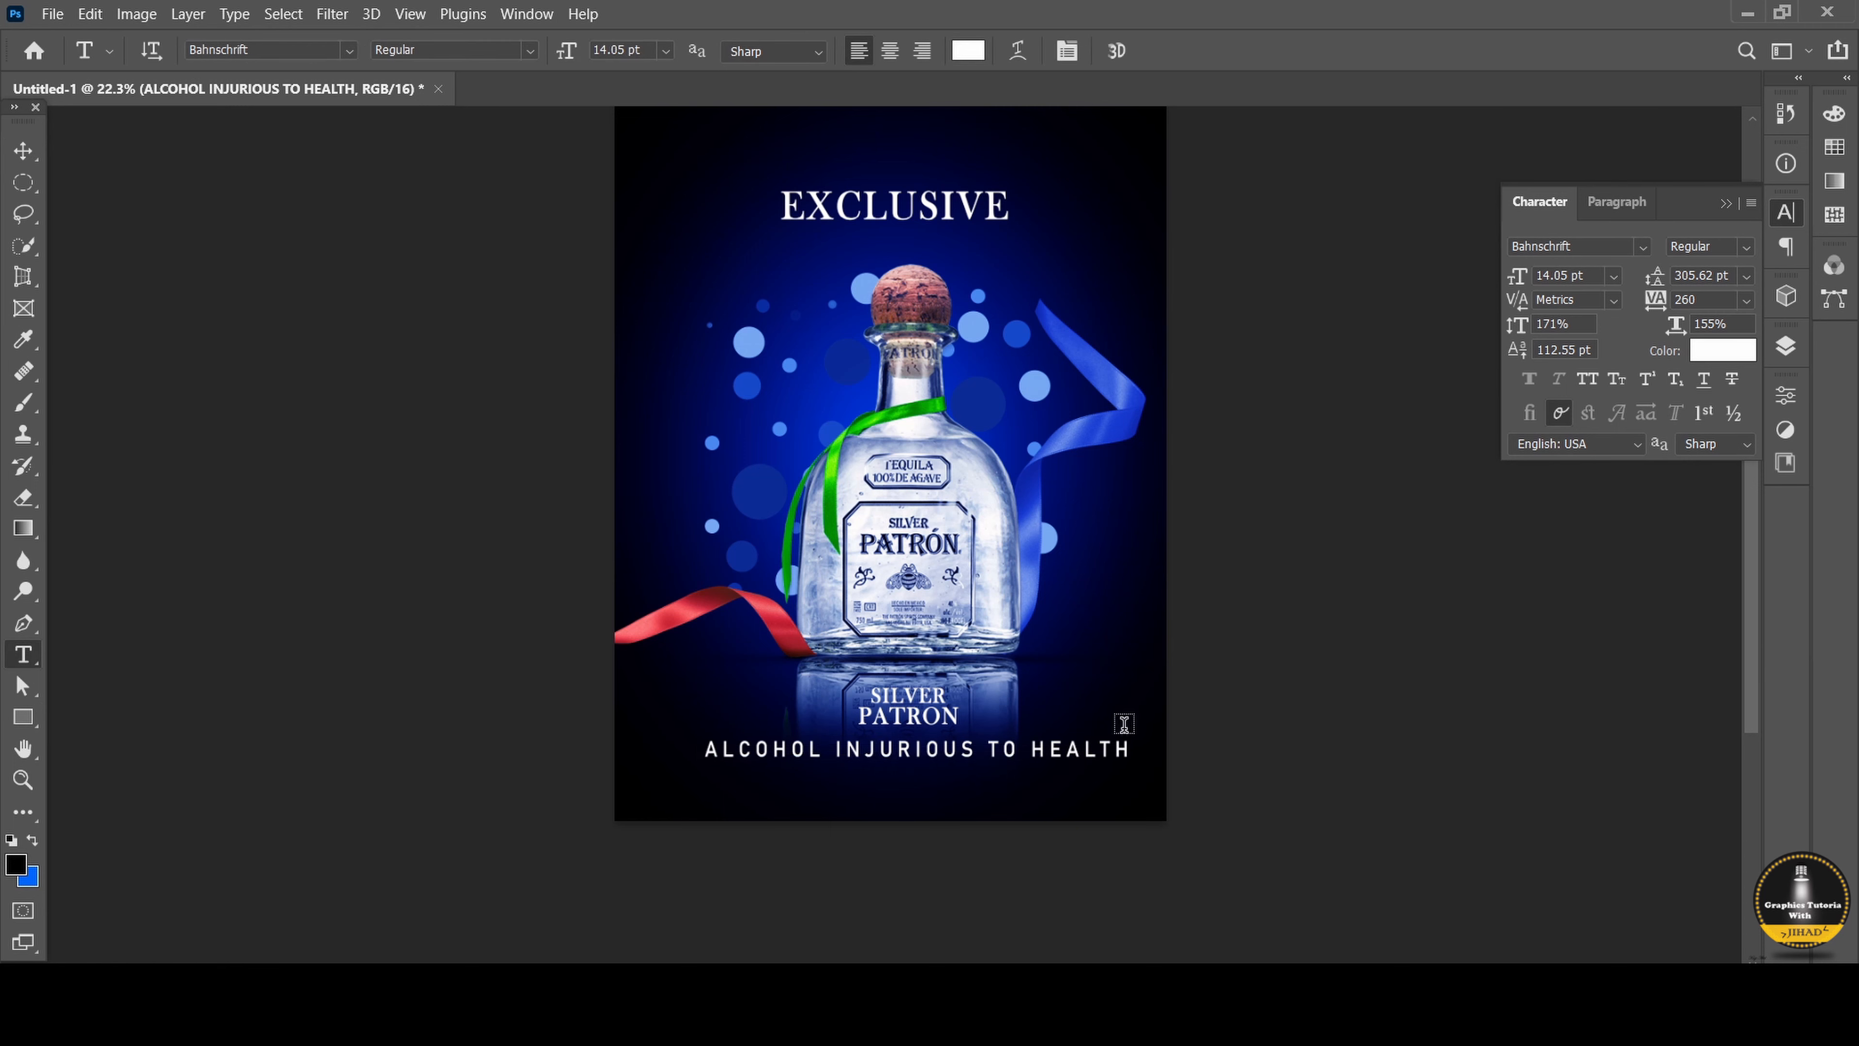
pyautogui.moveTo(1131, 748); pyautogui.dragTo(630, 758)
pyautogui.click(350, 52)
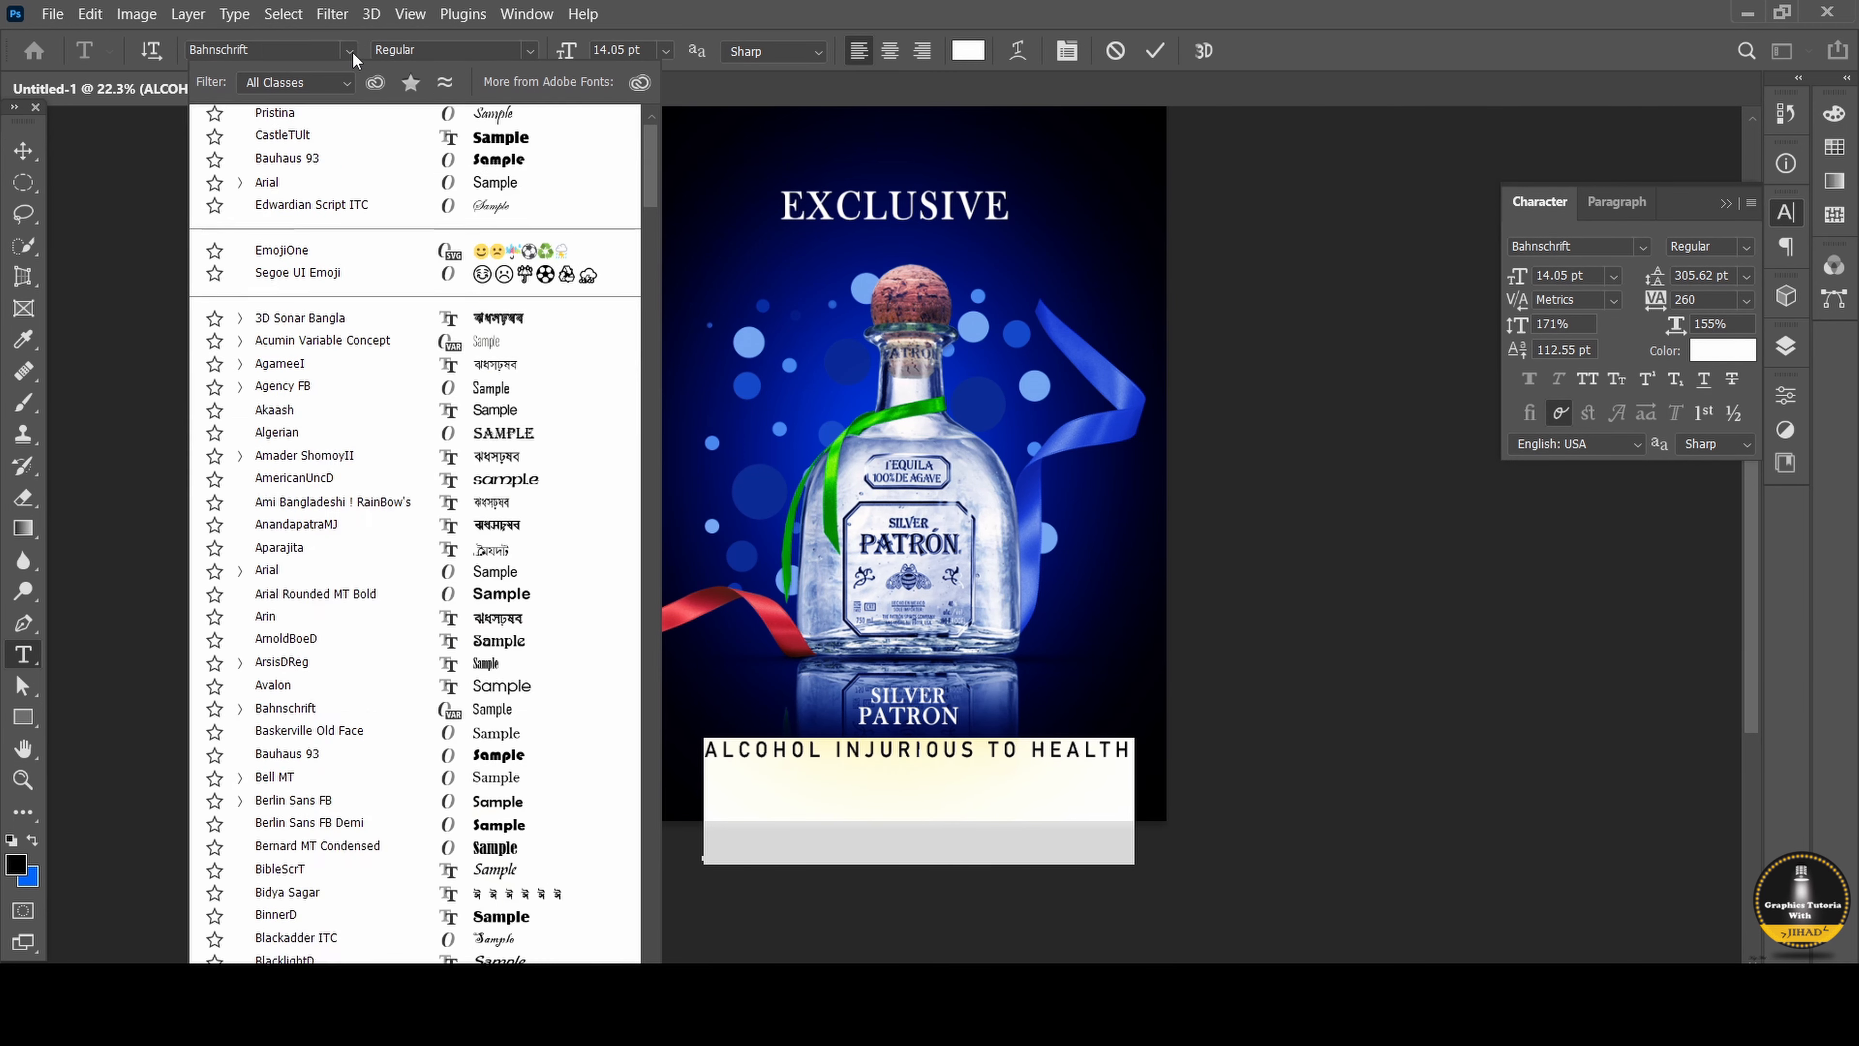
pyautogui.scroll(-3, 654, 643)
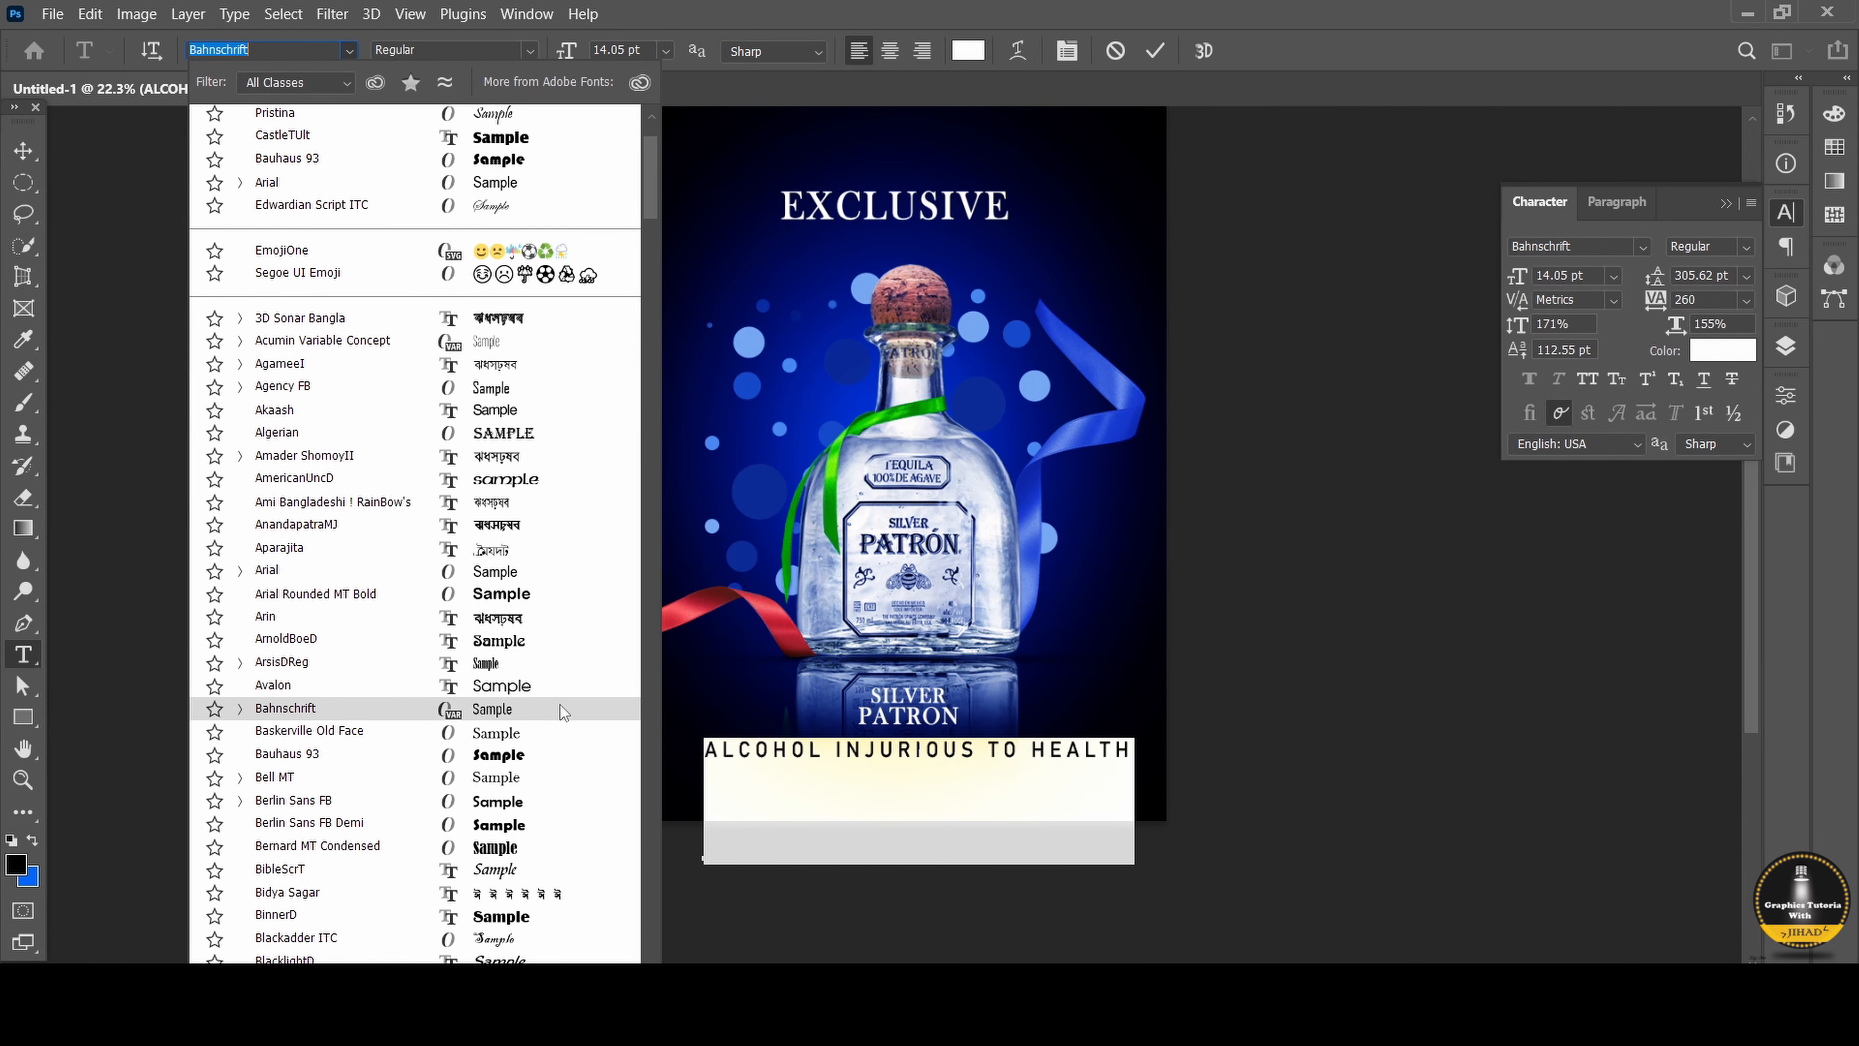
pyautogui.click(559, 688)
pyautogui.hotkey('ctrl', 'Return')
pyautogui.press('v')
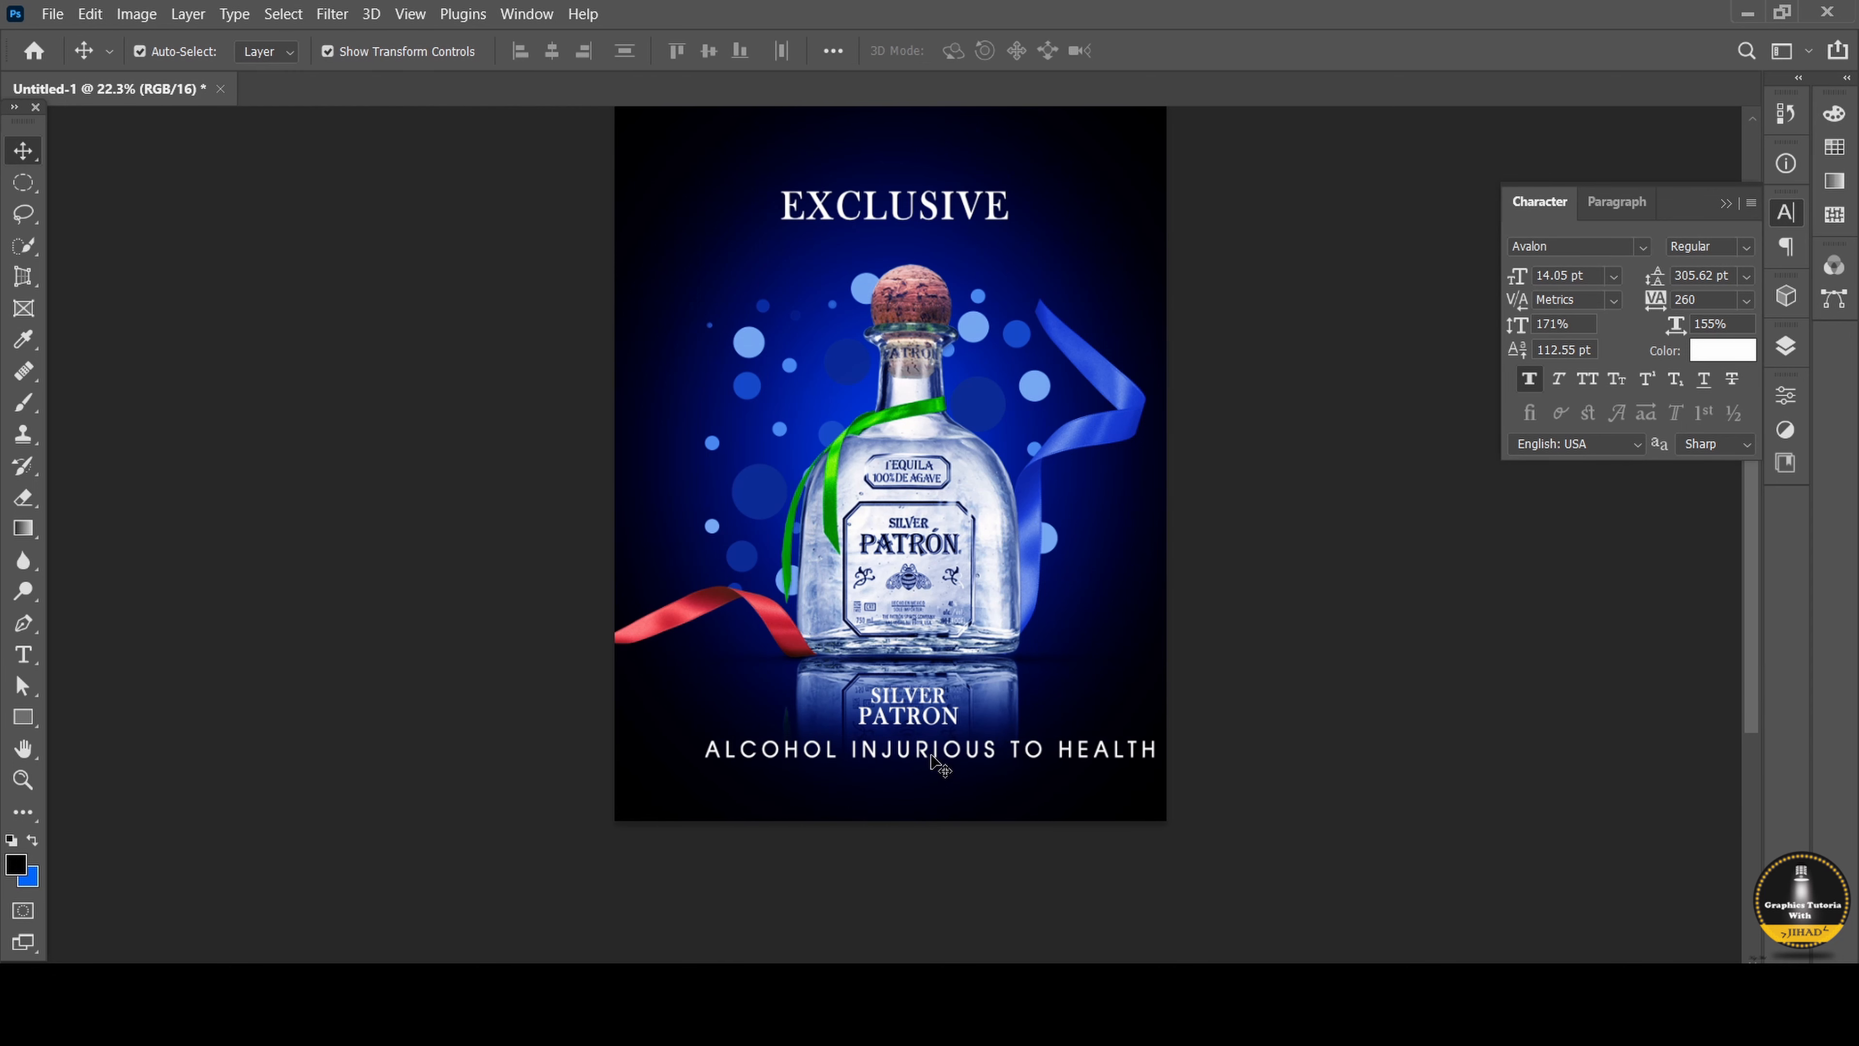
pyautogui.moveTo(940, 759); pyautogui.dragTo(895, 756)
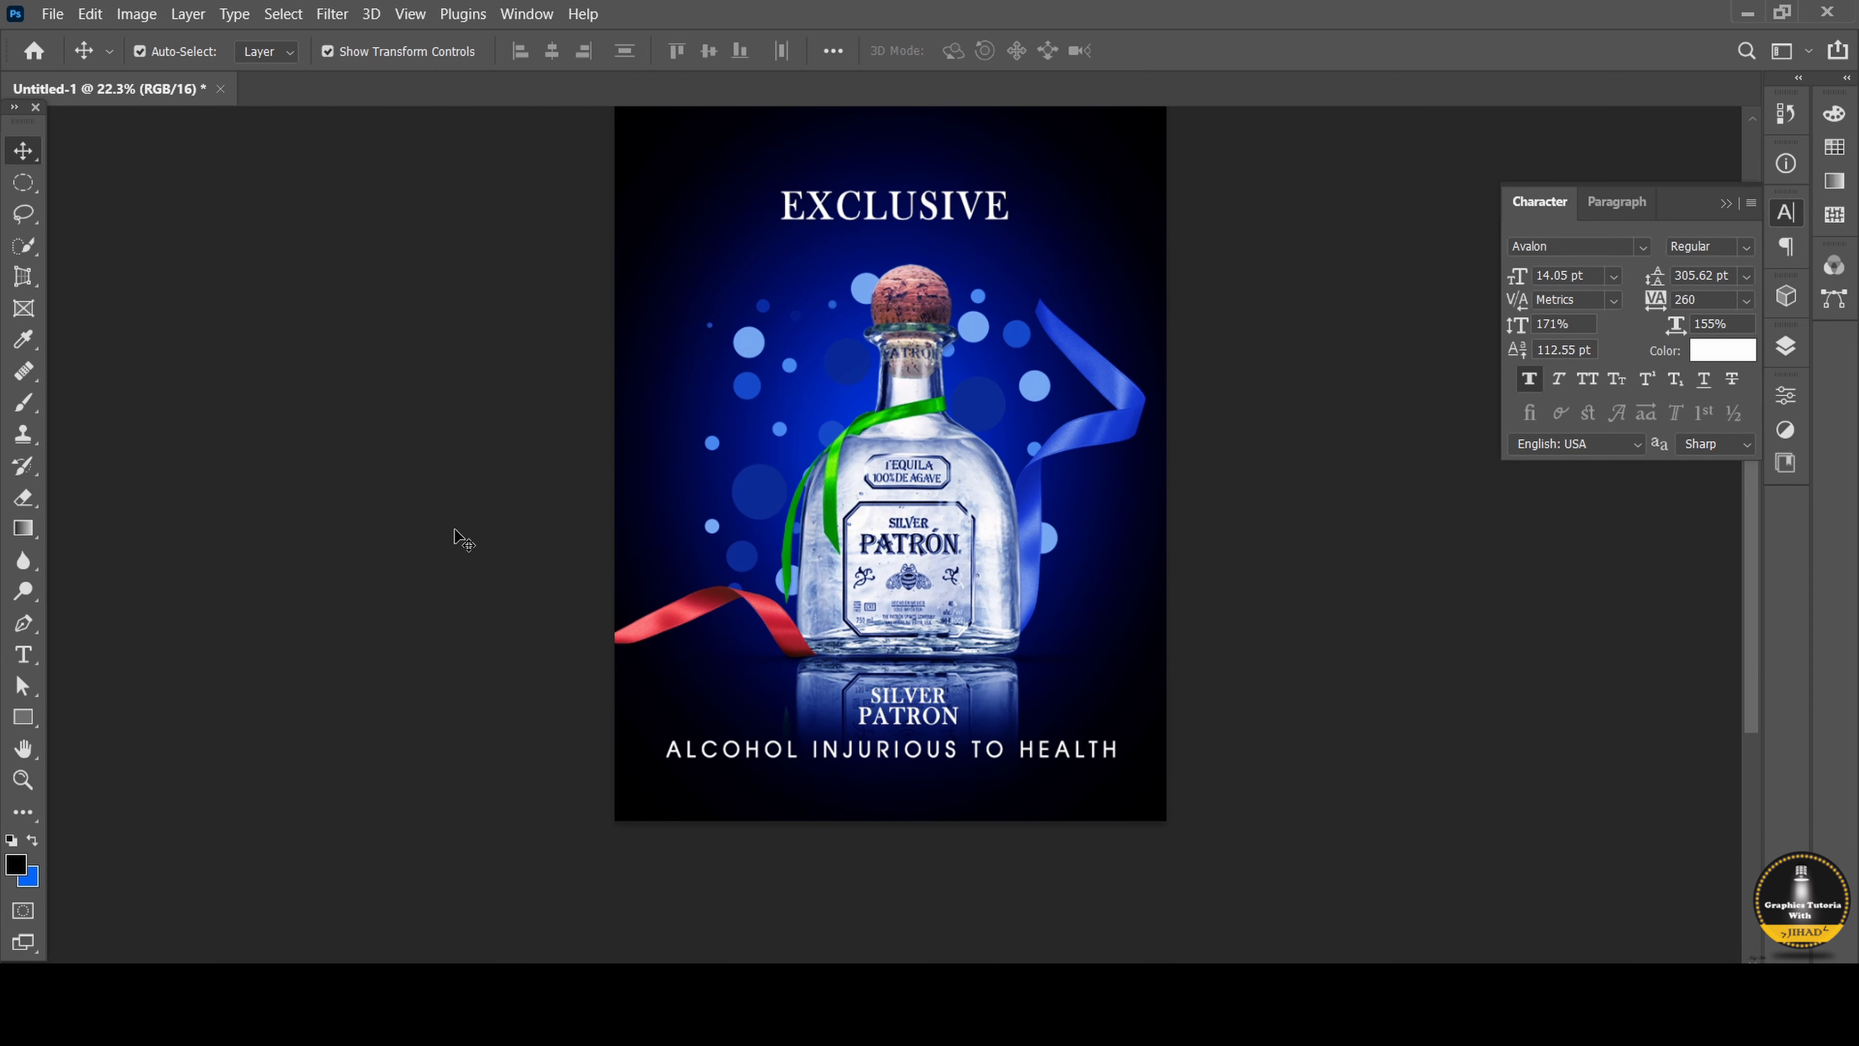
# Set the health warning text's vertical scale to 152% and baseline shift to 105.55 pt, and scale the line to 94.39%.
pyautogui.scroll(5, 945, 315)
pyautogui.scroll(-4, 941, 293)
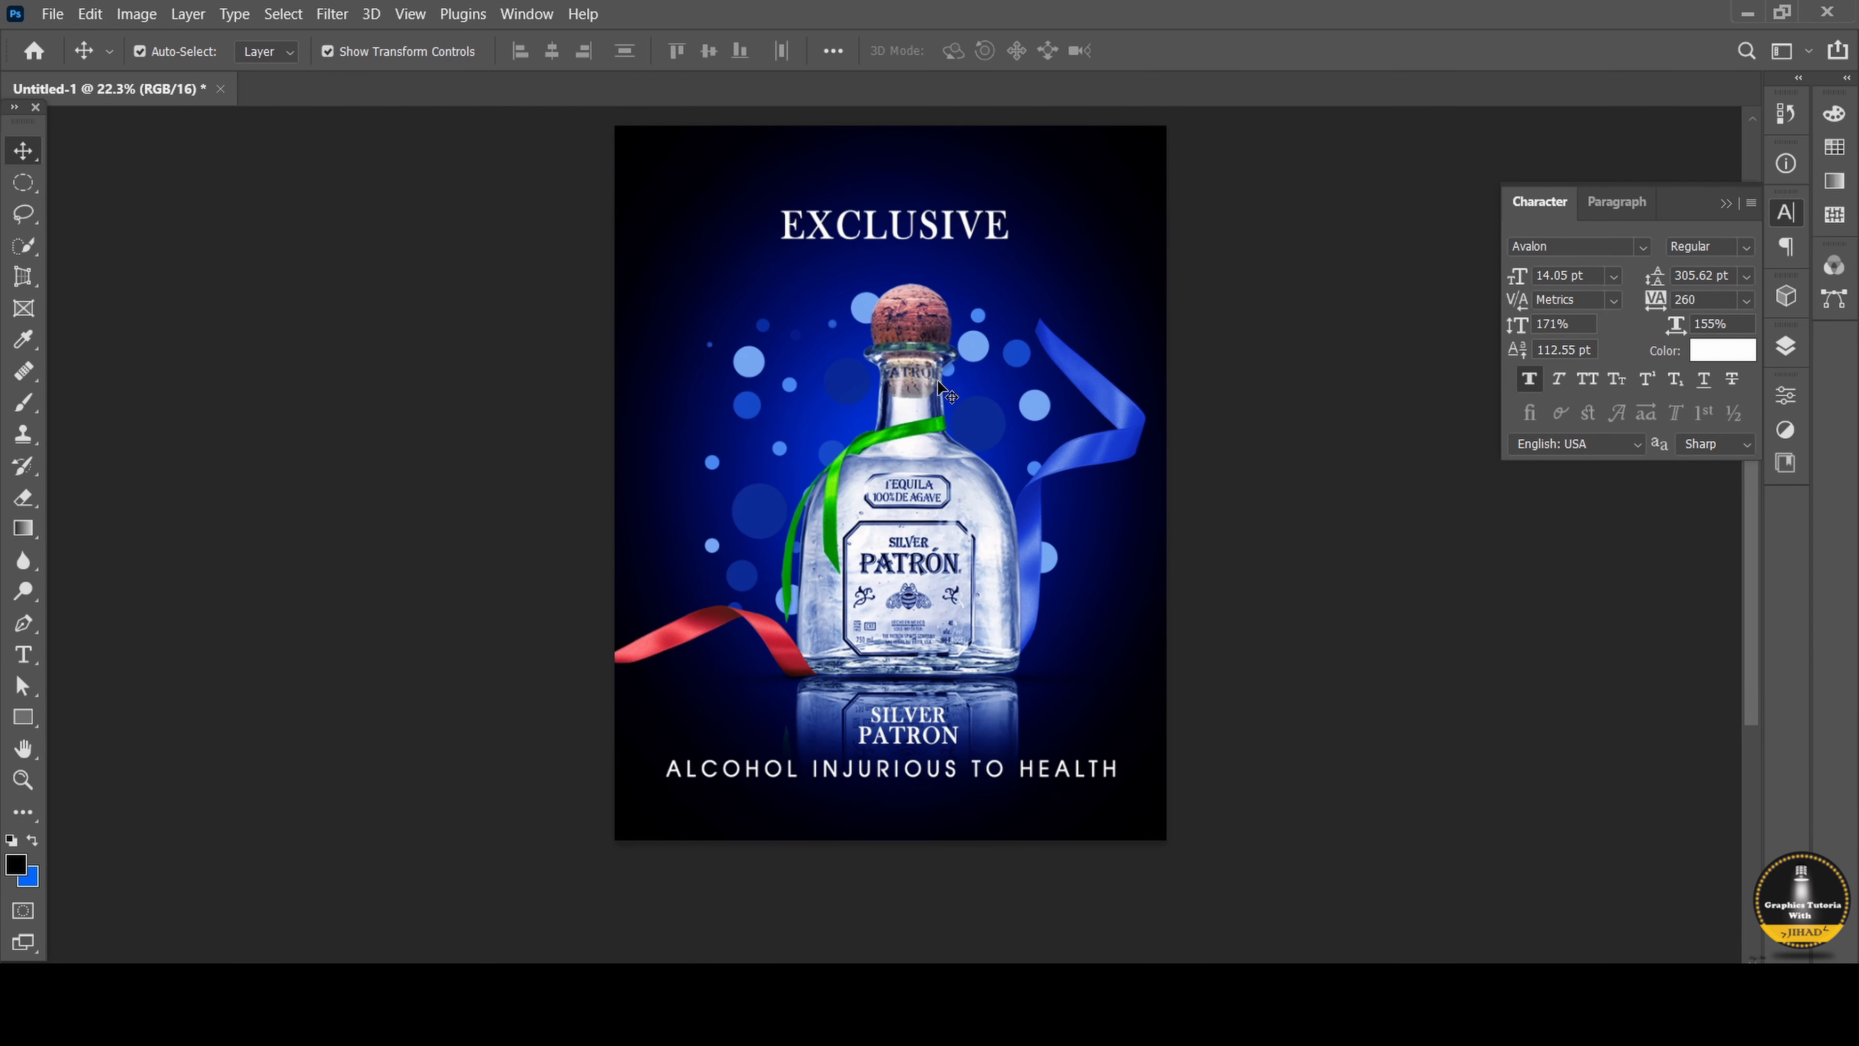
pyautogui.scroll(2, 940, 618)
pyautogui.scroll(1, 1072, 383)
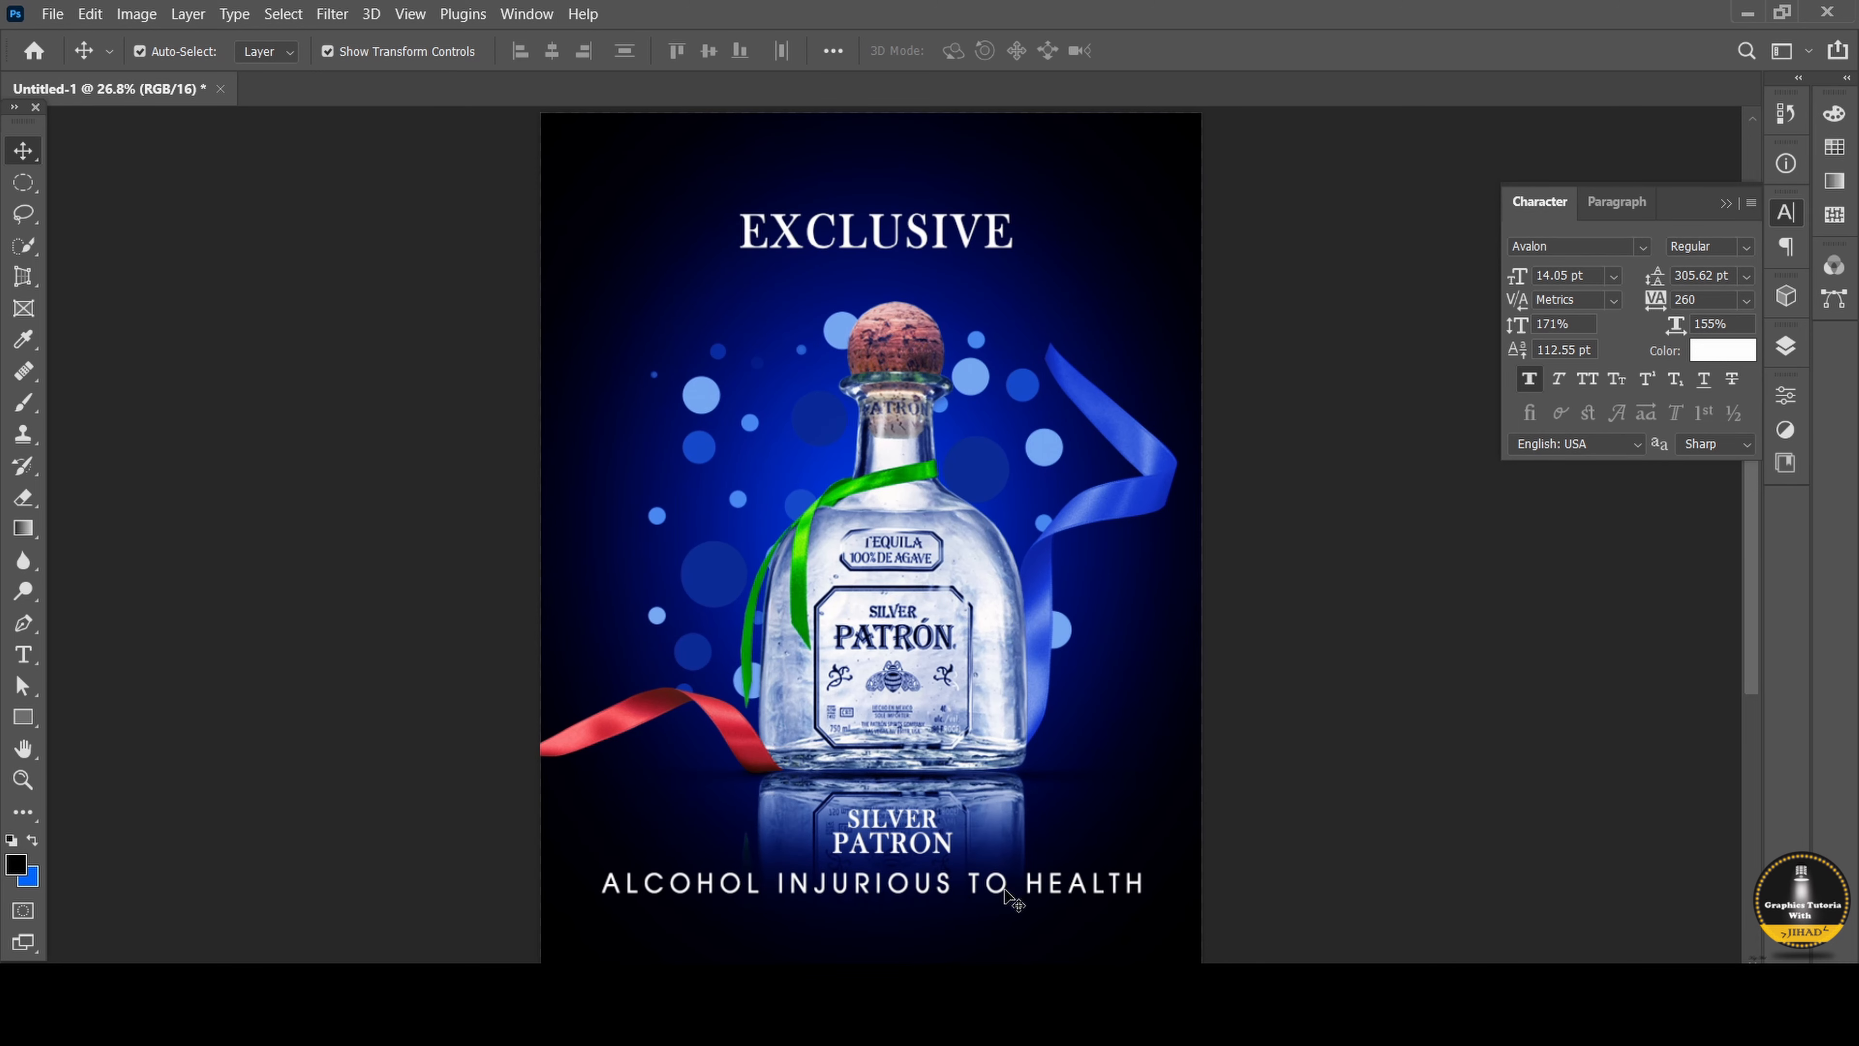
pyautogui.click(1014, 901)
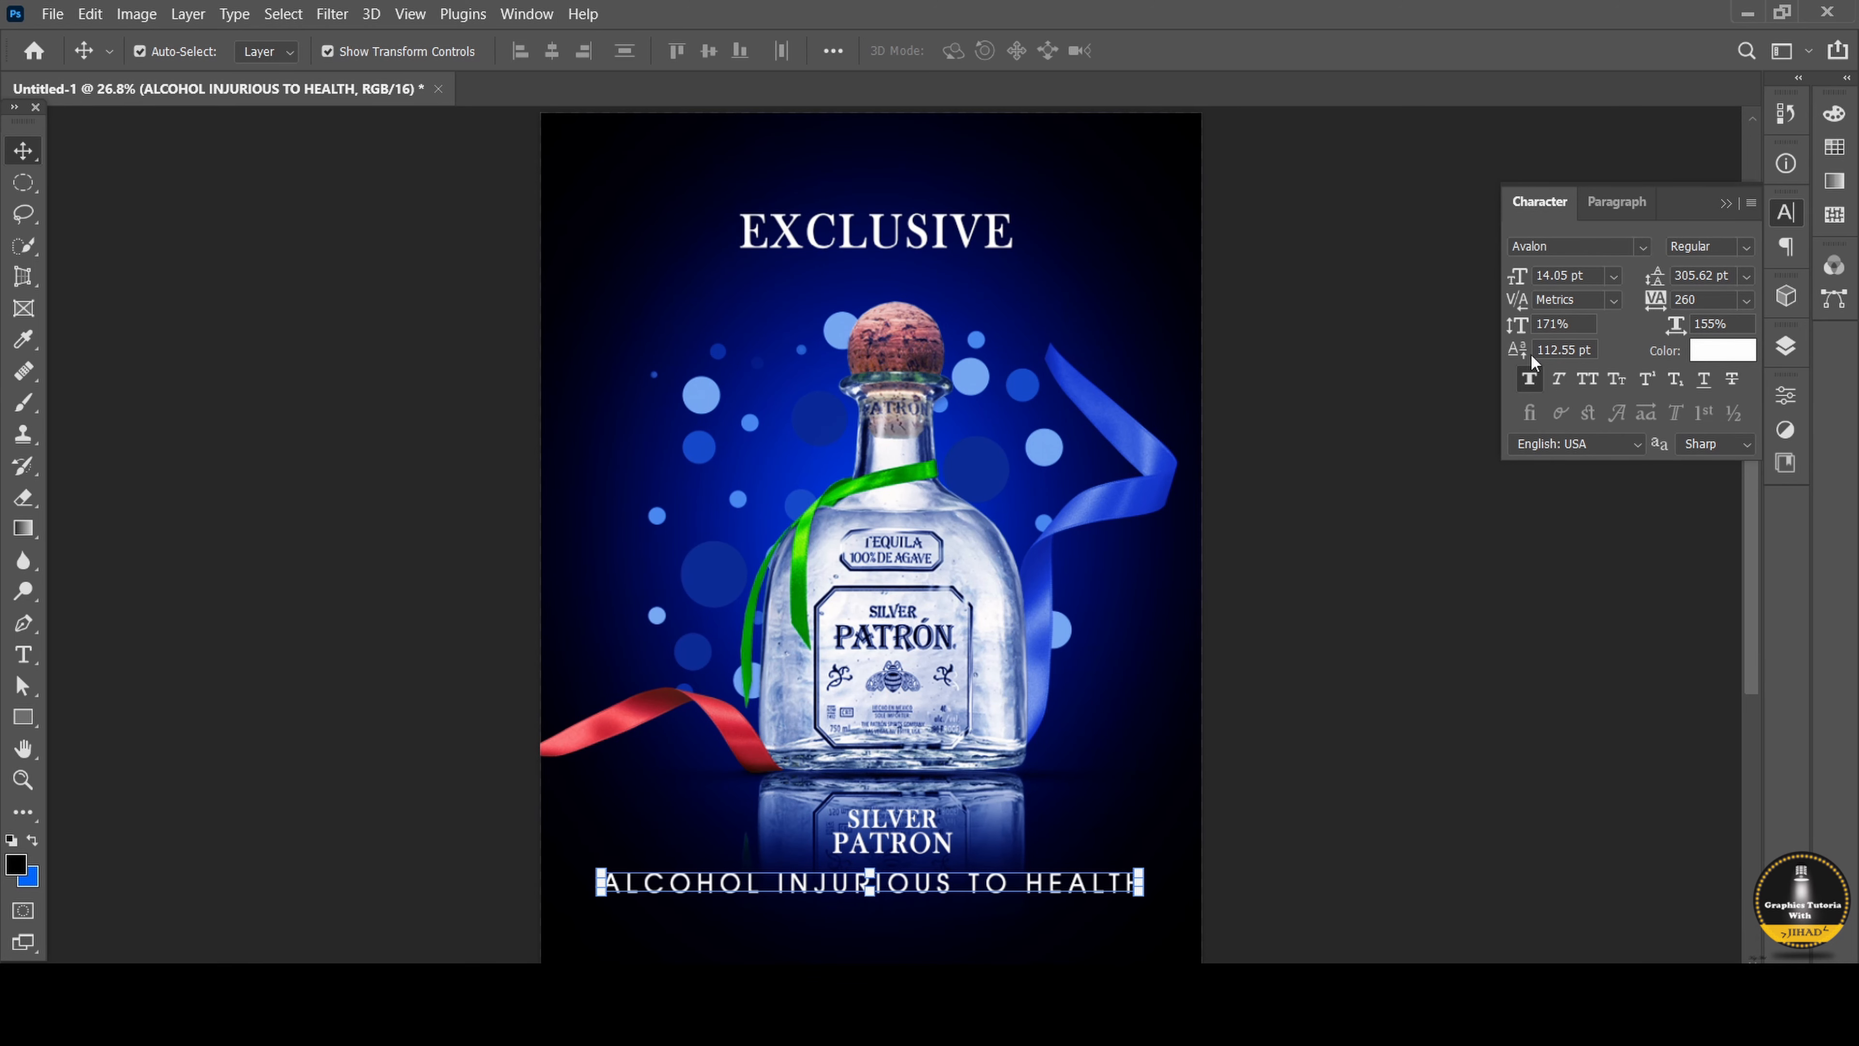
pyautogui.moveTo(1517, 326)
pyautogui.mouseDown()
pyautogui.moveTo(1500, 357)
pyautogui.moveTo(1503, 331)
pyautogui.mouseUp()
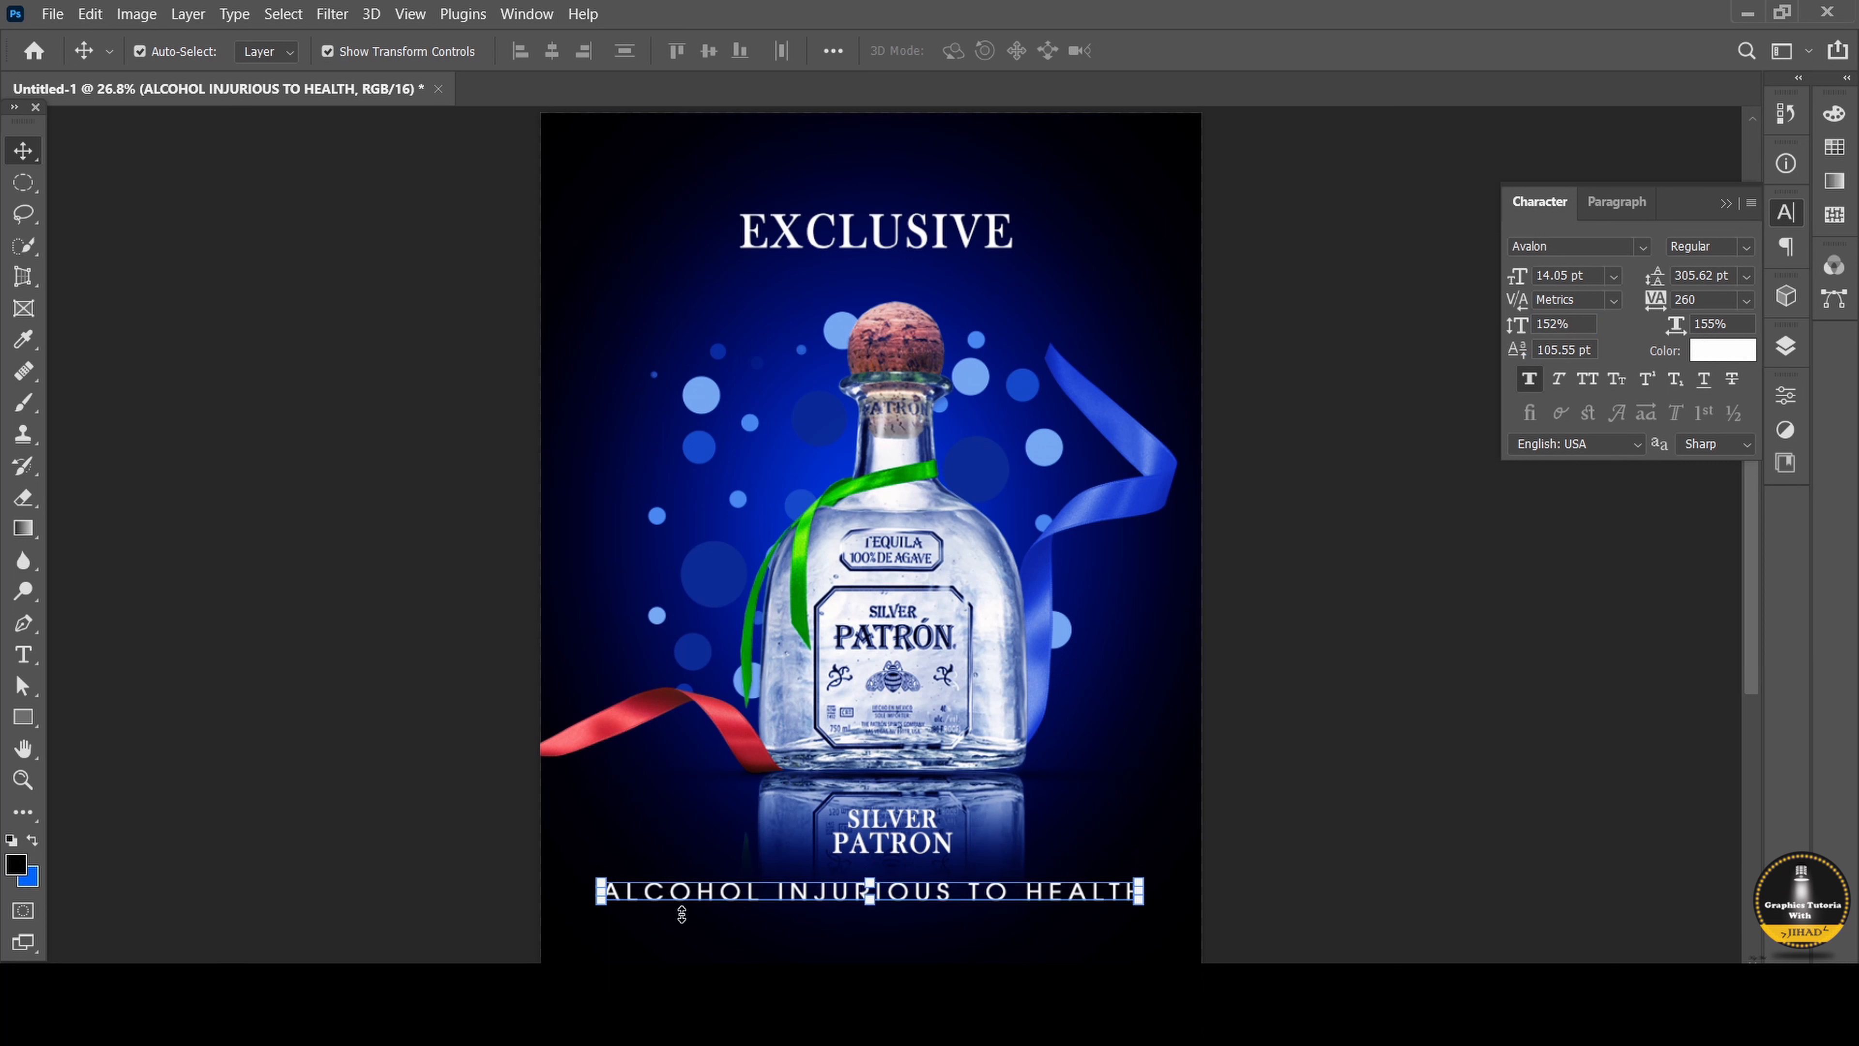
pyautogui.moveTo(600, 906); pyautogui.dragTo(622, 901)
pyautogui.moveTo(1151, 879); pyautogui.dragTo(1137, 882)
pyautogui.scroll(-1, 1040, 766)
pyautogui.scroll(1, 1040, 765)
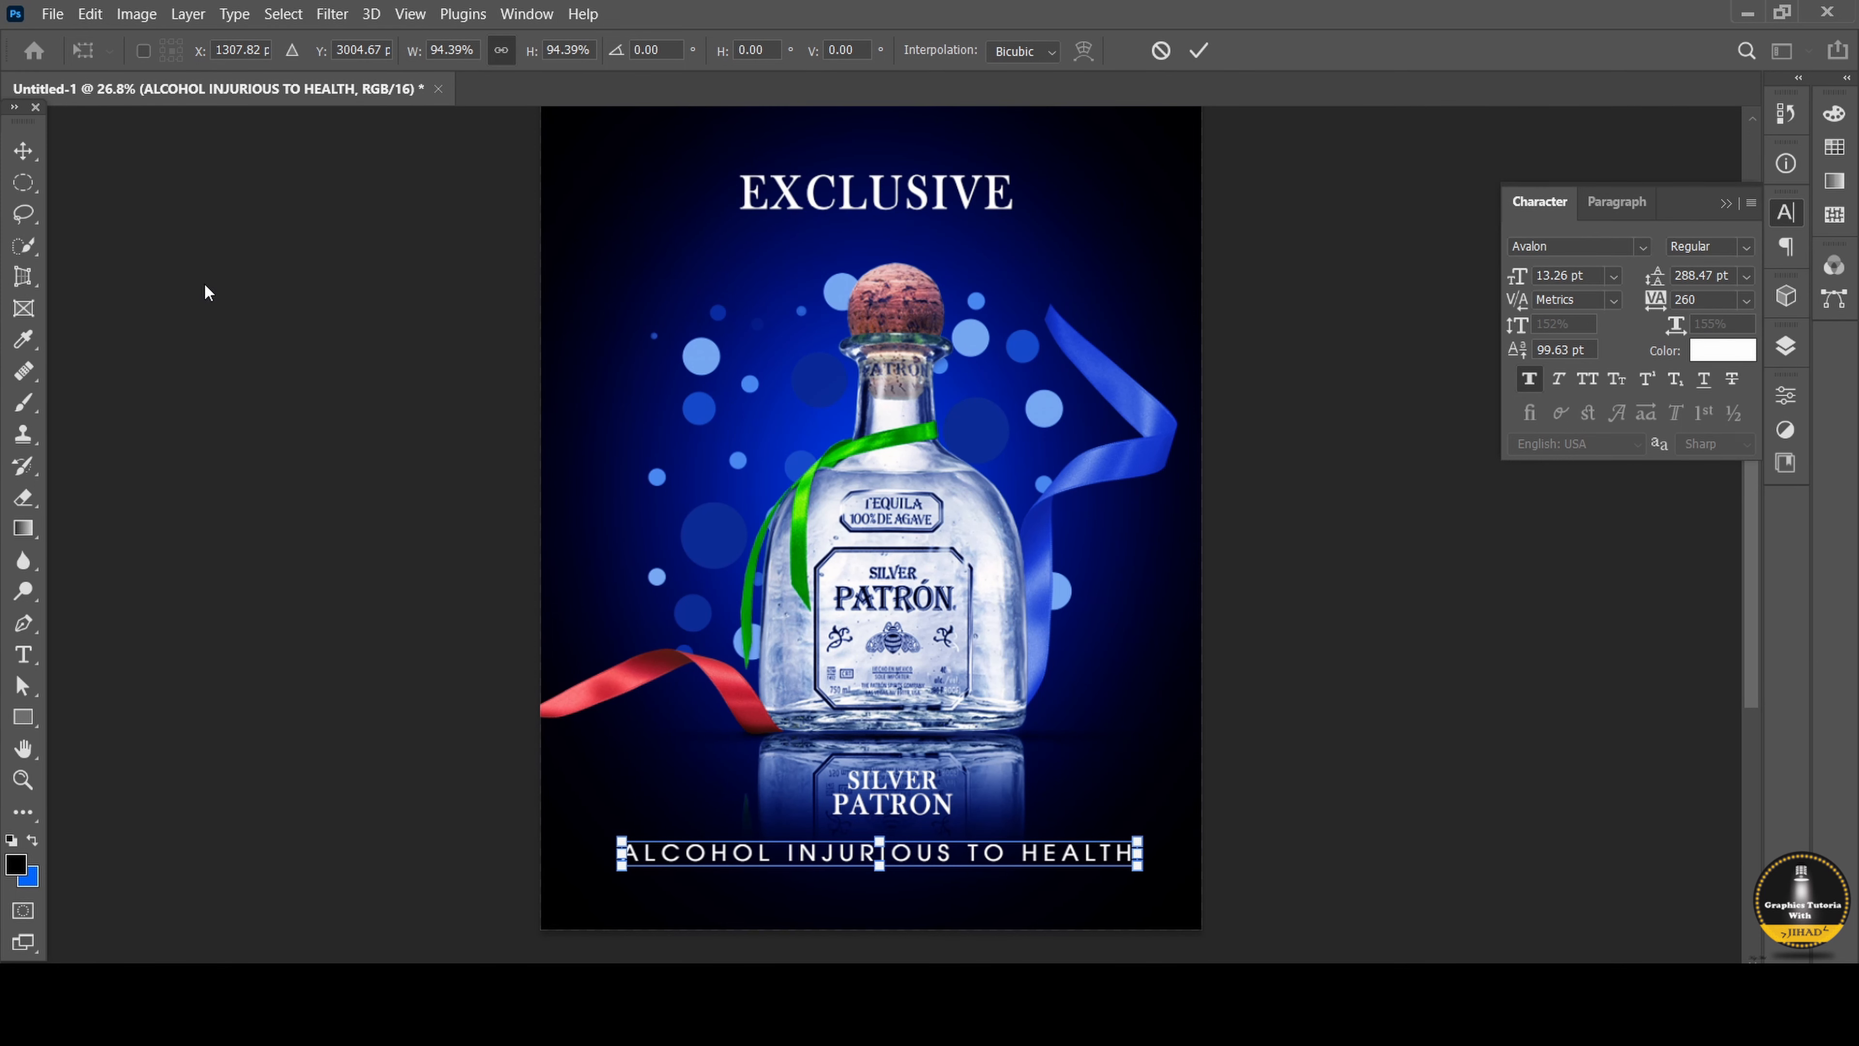
pyautogui.click(23, 654)
pyautogui.click(1067, 51)
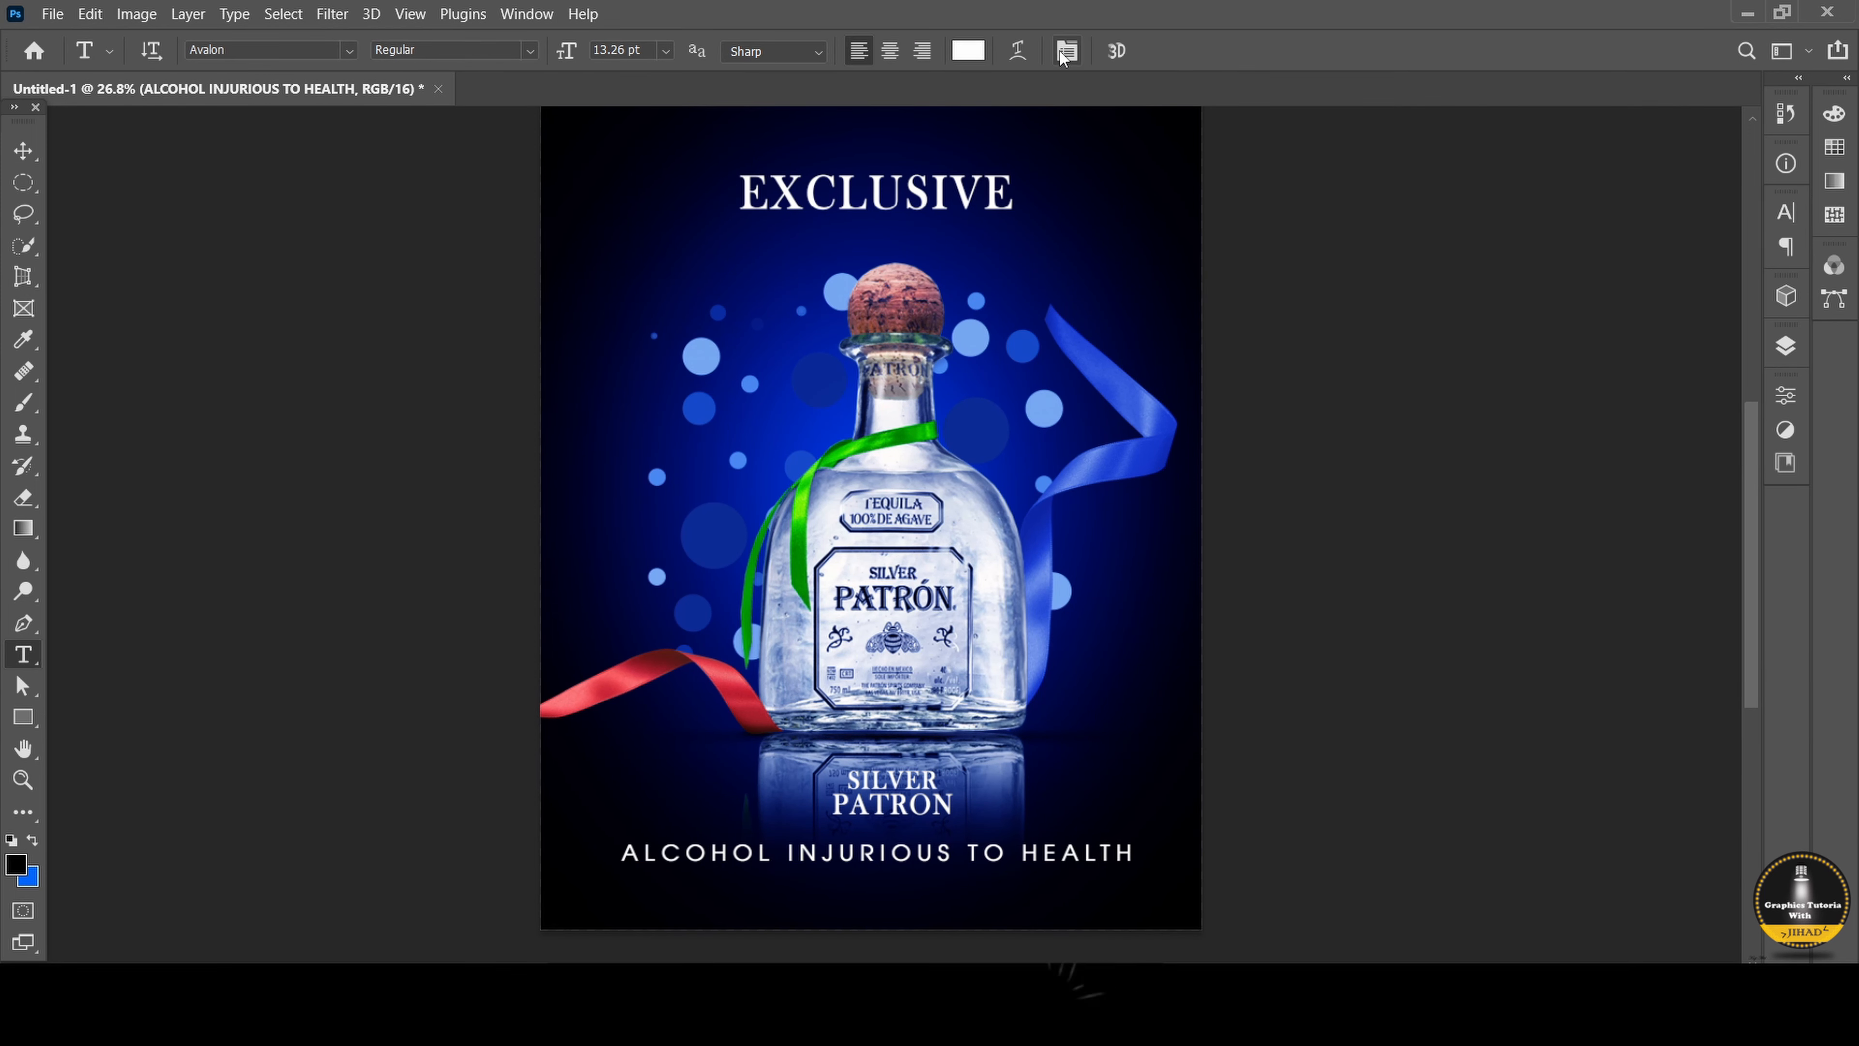
pyautogui.click(1067, 52)
pyautogui.click(1067, 51)
pyautogui.click(1013, 51)
pyautogui.click(1020, 414)
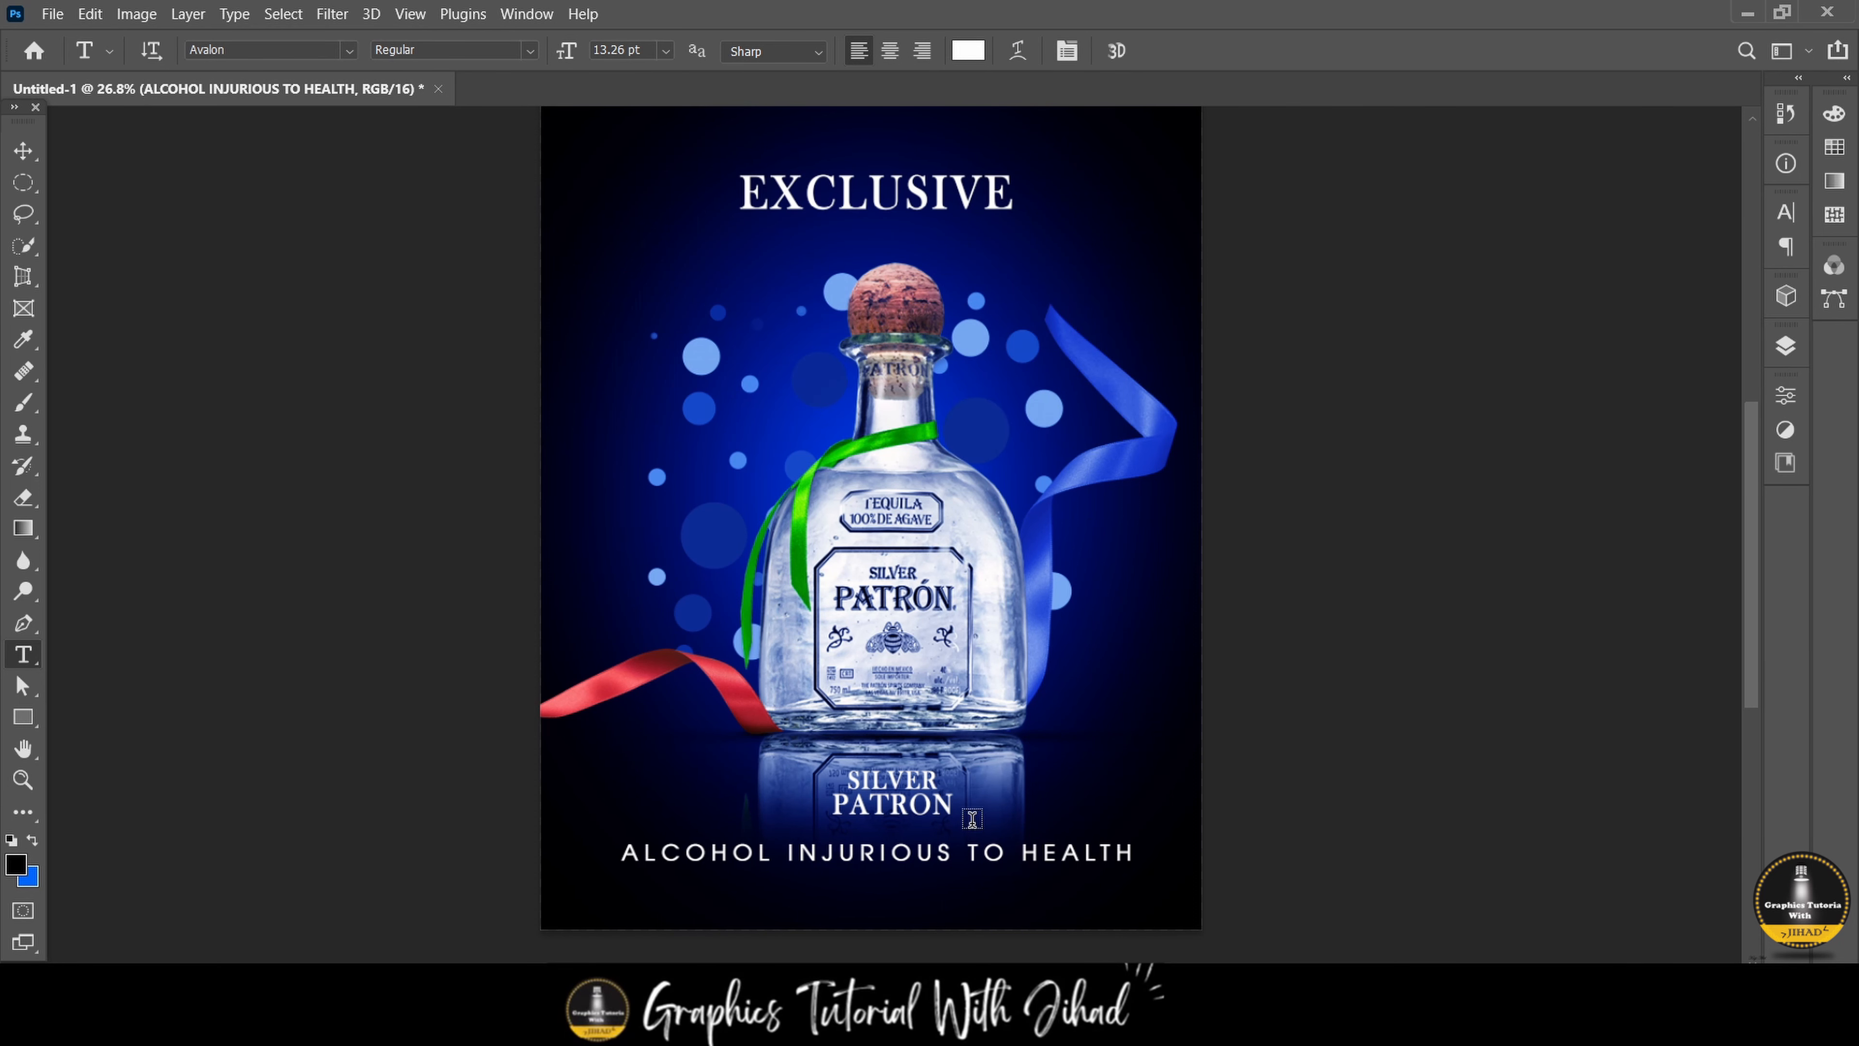
# Change the health warning text's font to Calibri and centre the line under PATRON.
pyautogui.scroll(-2, 971, 819)
pyautogui.scroll(2, 968, 832)
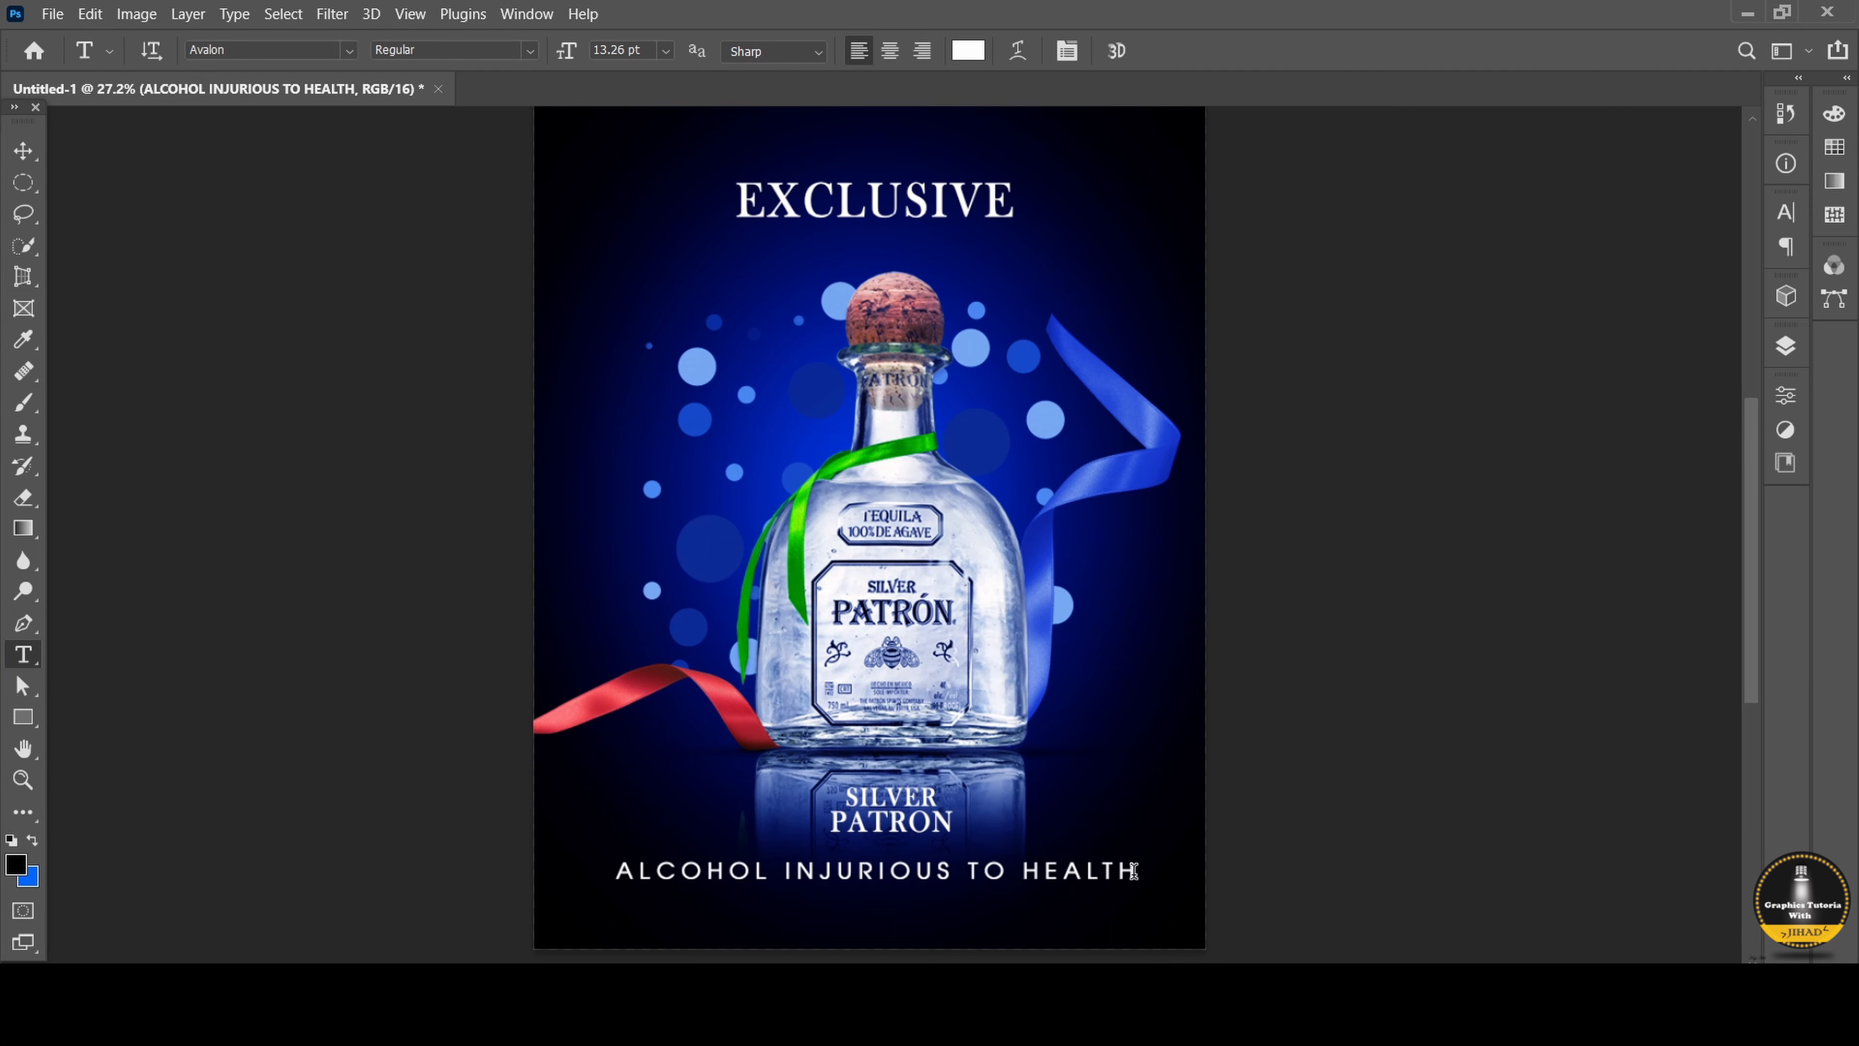
pyautogui.moveTo(1134, 871); pyautogui.dragTo(517, 871)
pyautogui.click(349, 51)
pyautogui.scroll(-3, 365, 578)
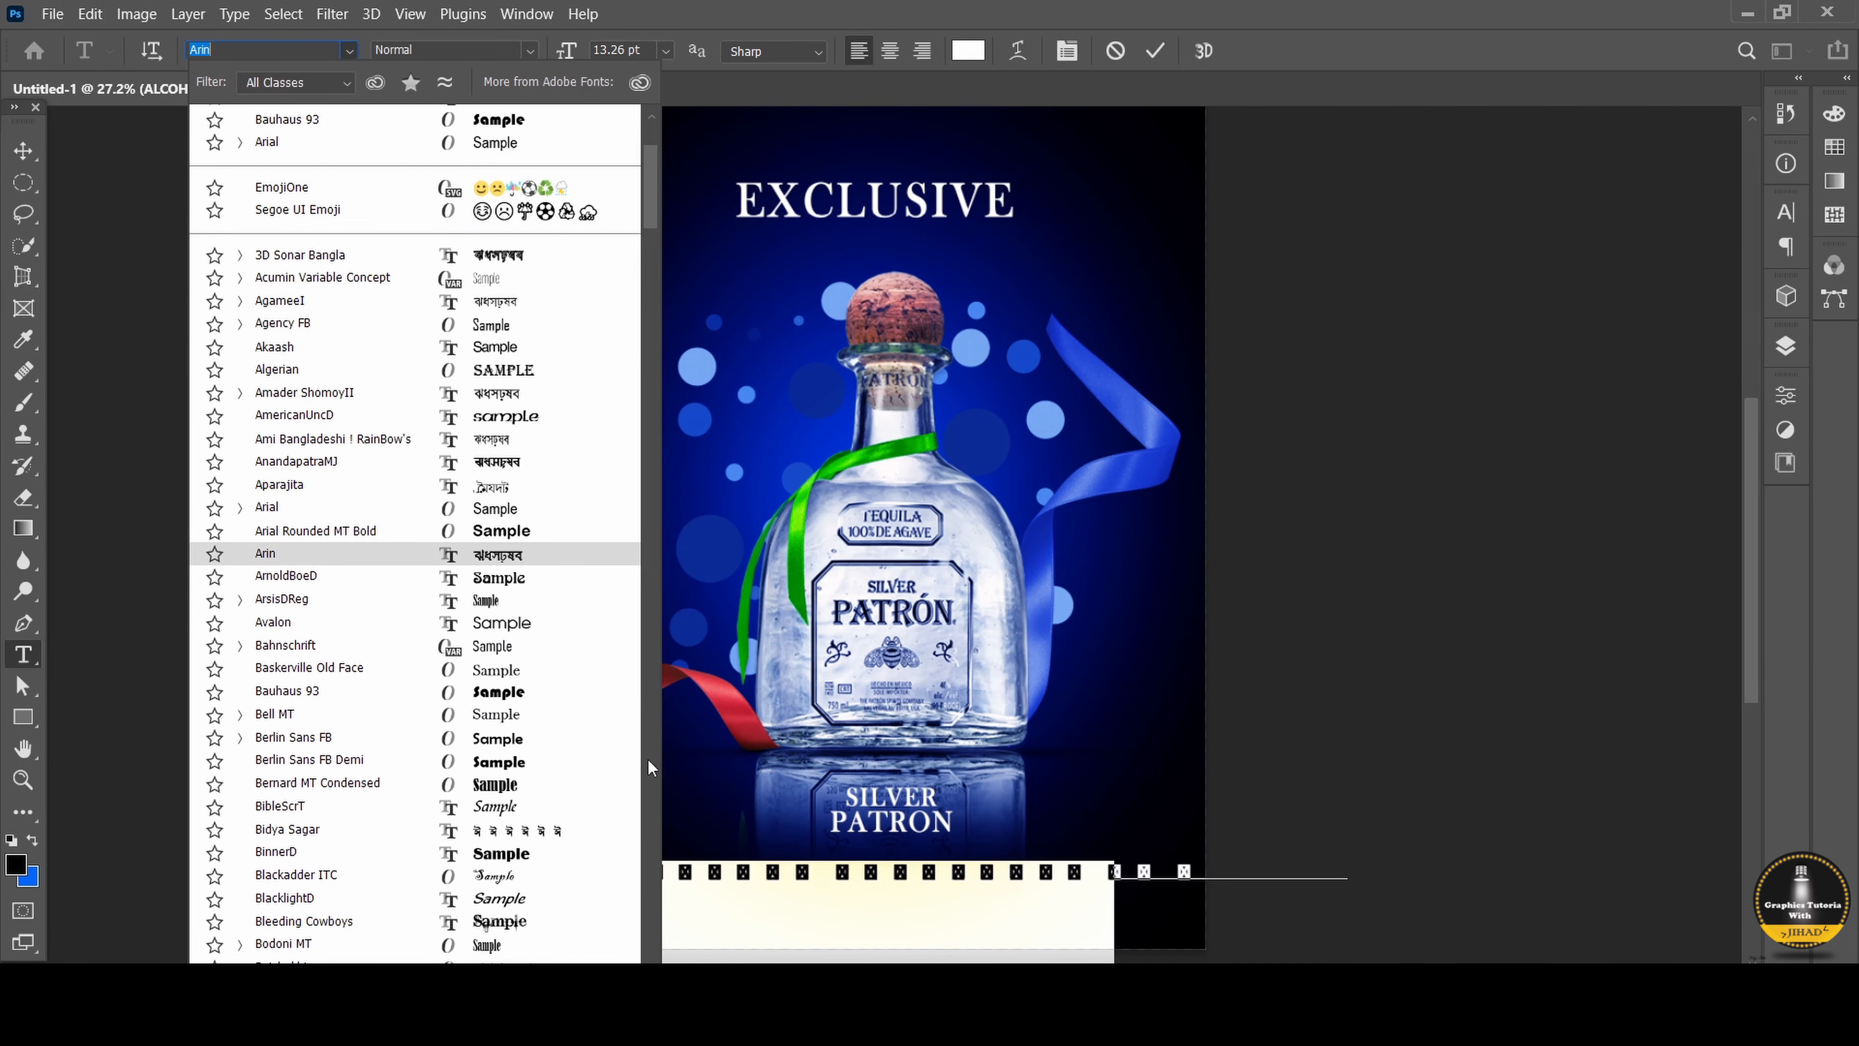
pyautogui.scroll(-6, 643, 759)
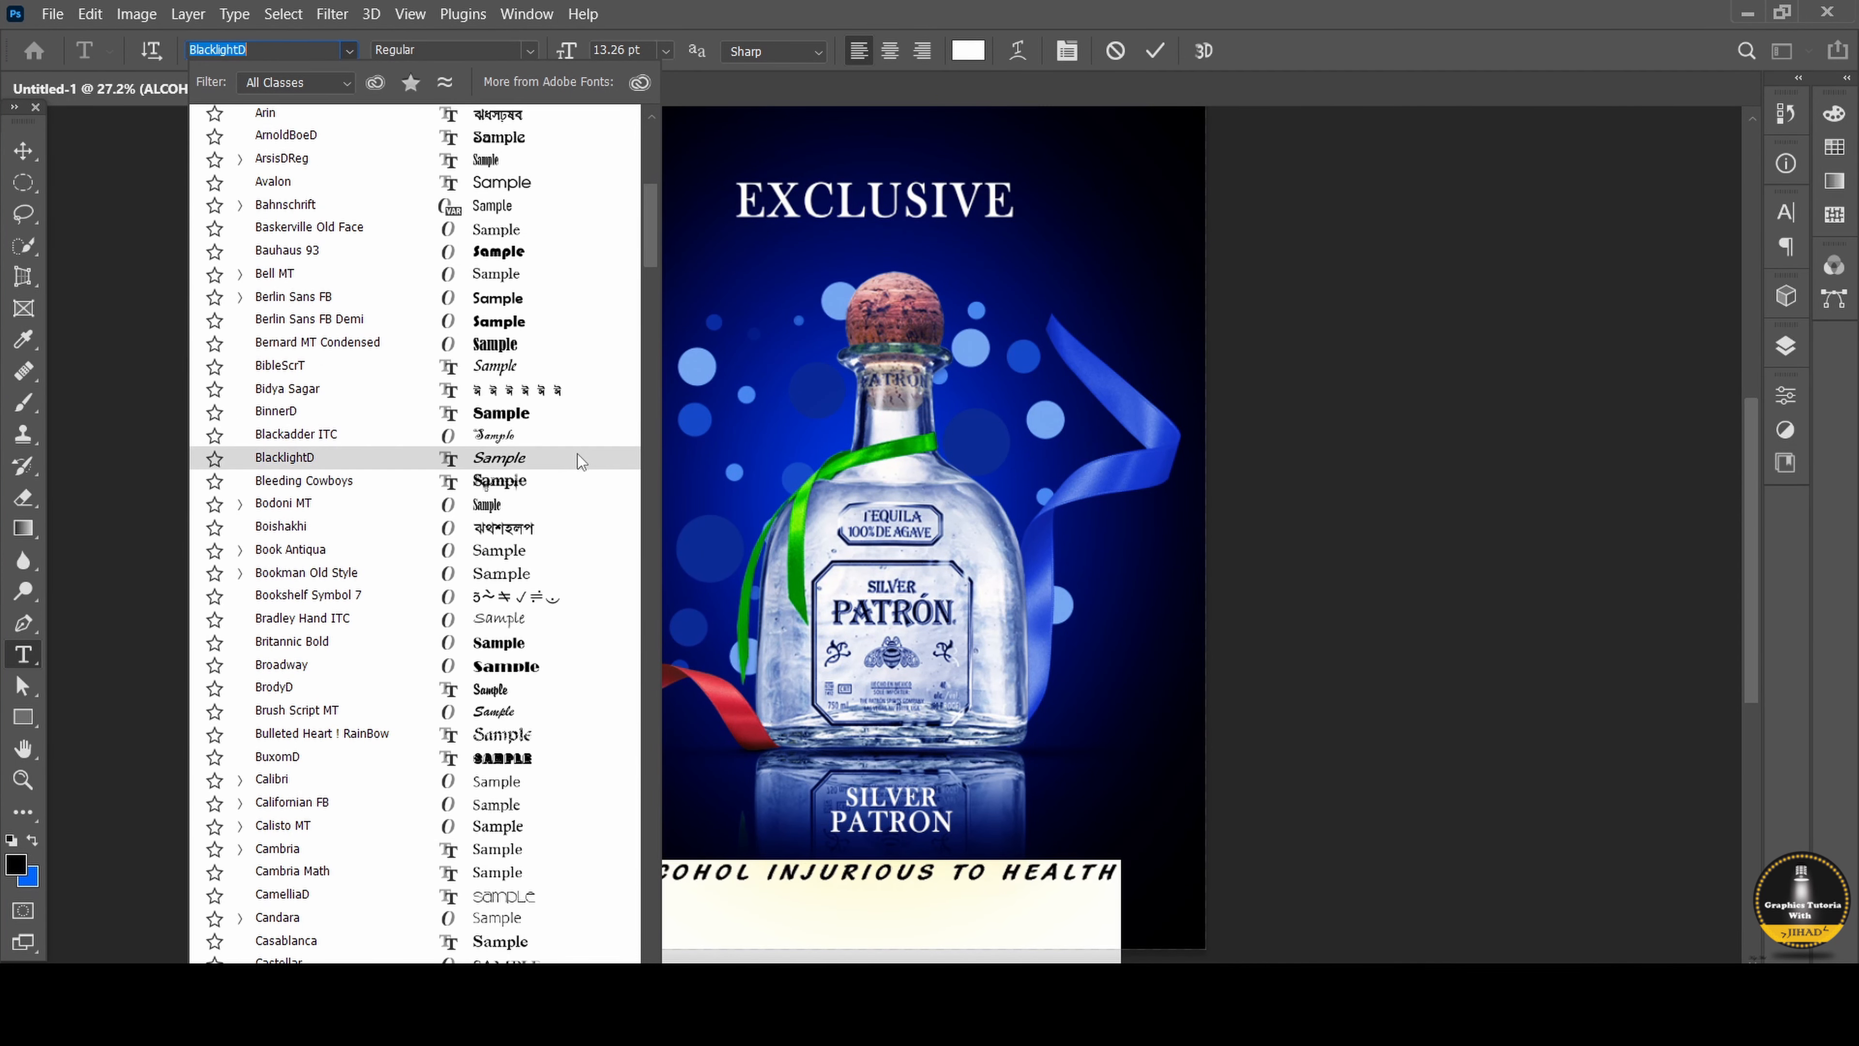
pyautogui.click(568, 776)
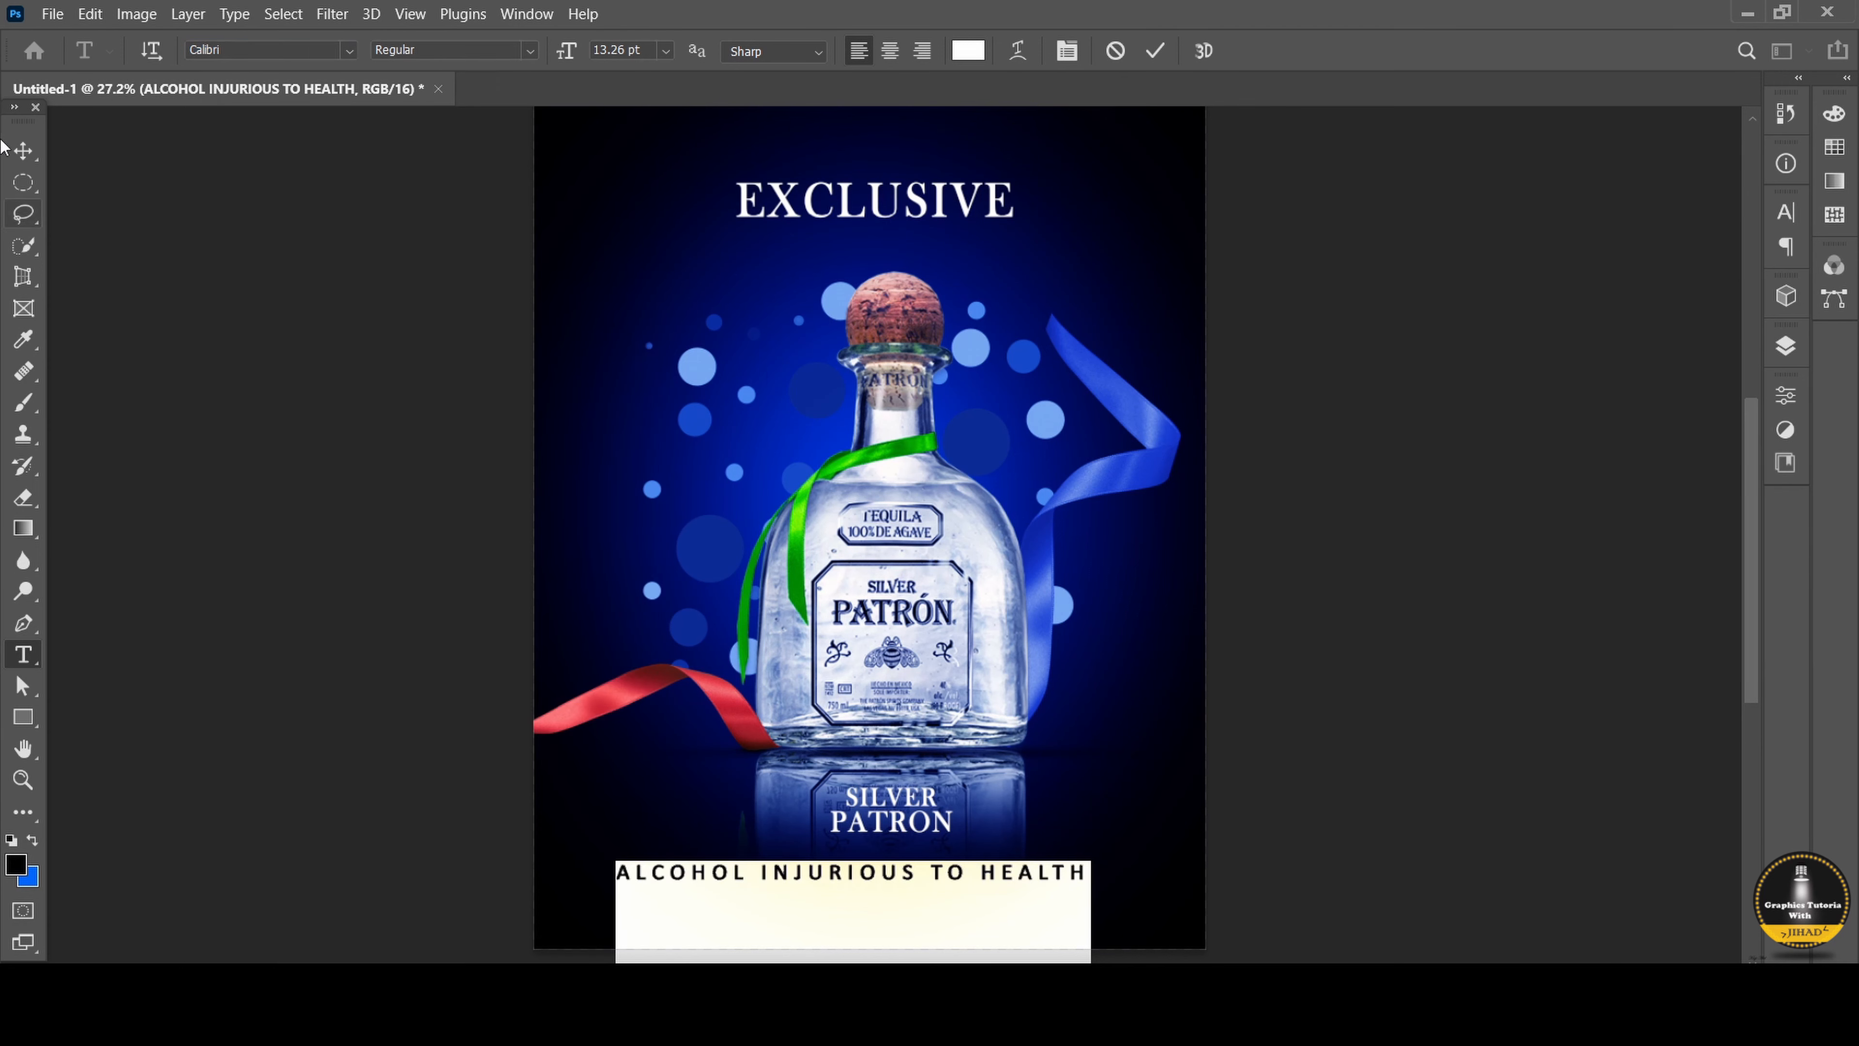
pyautogui.click(5, 147)
pyautogui.moveTo(822, 871); pyautogui.dragTo(844, 872)
pyautogui.moveTo(860, 871); pyautogui.dragTo(862, 874)
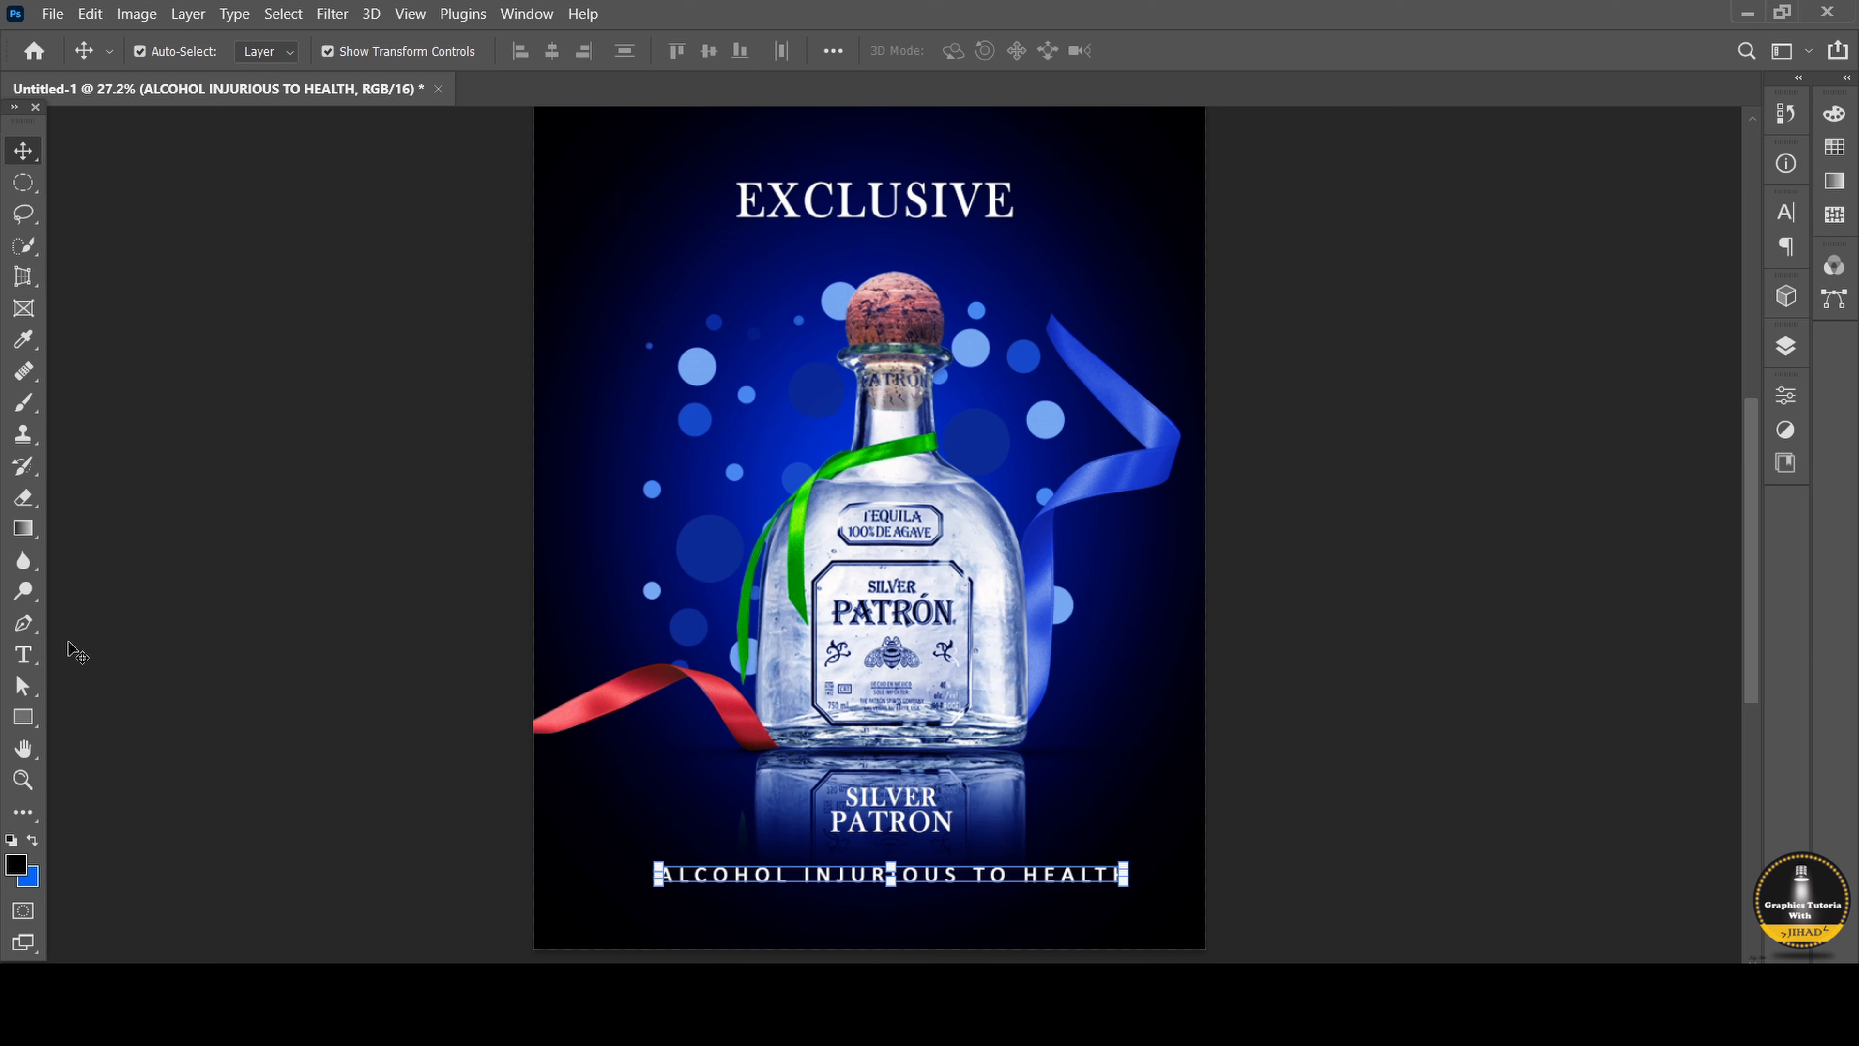
# Check the poster layout against the reference video in the browser and return to the Photoshop document.
pyautogui.click(25, 654)
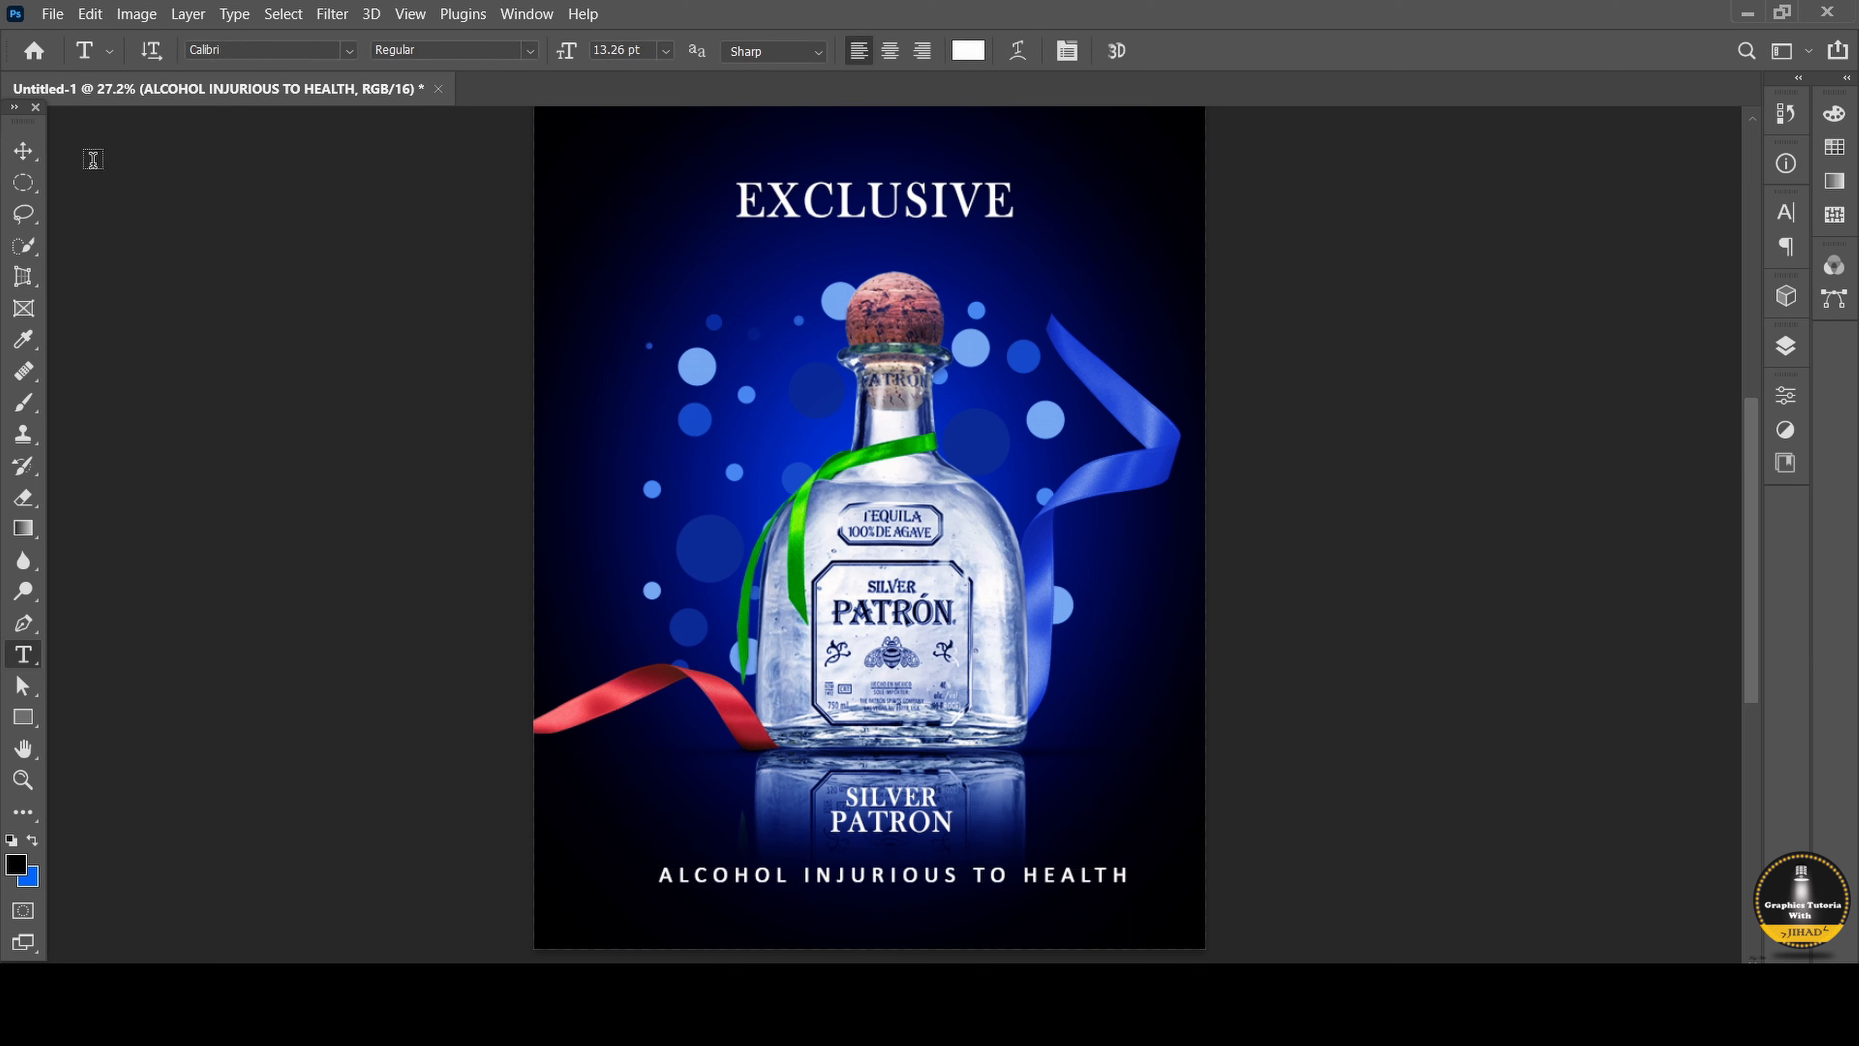
pyautogui.click(21, 152)
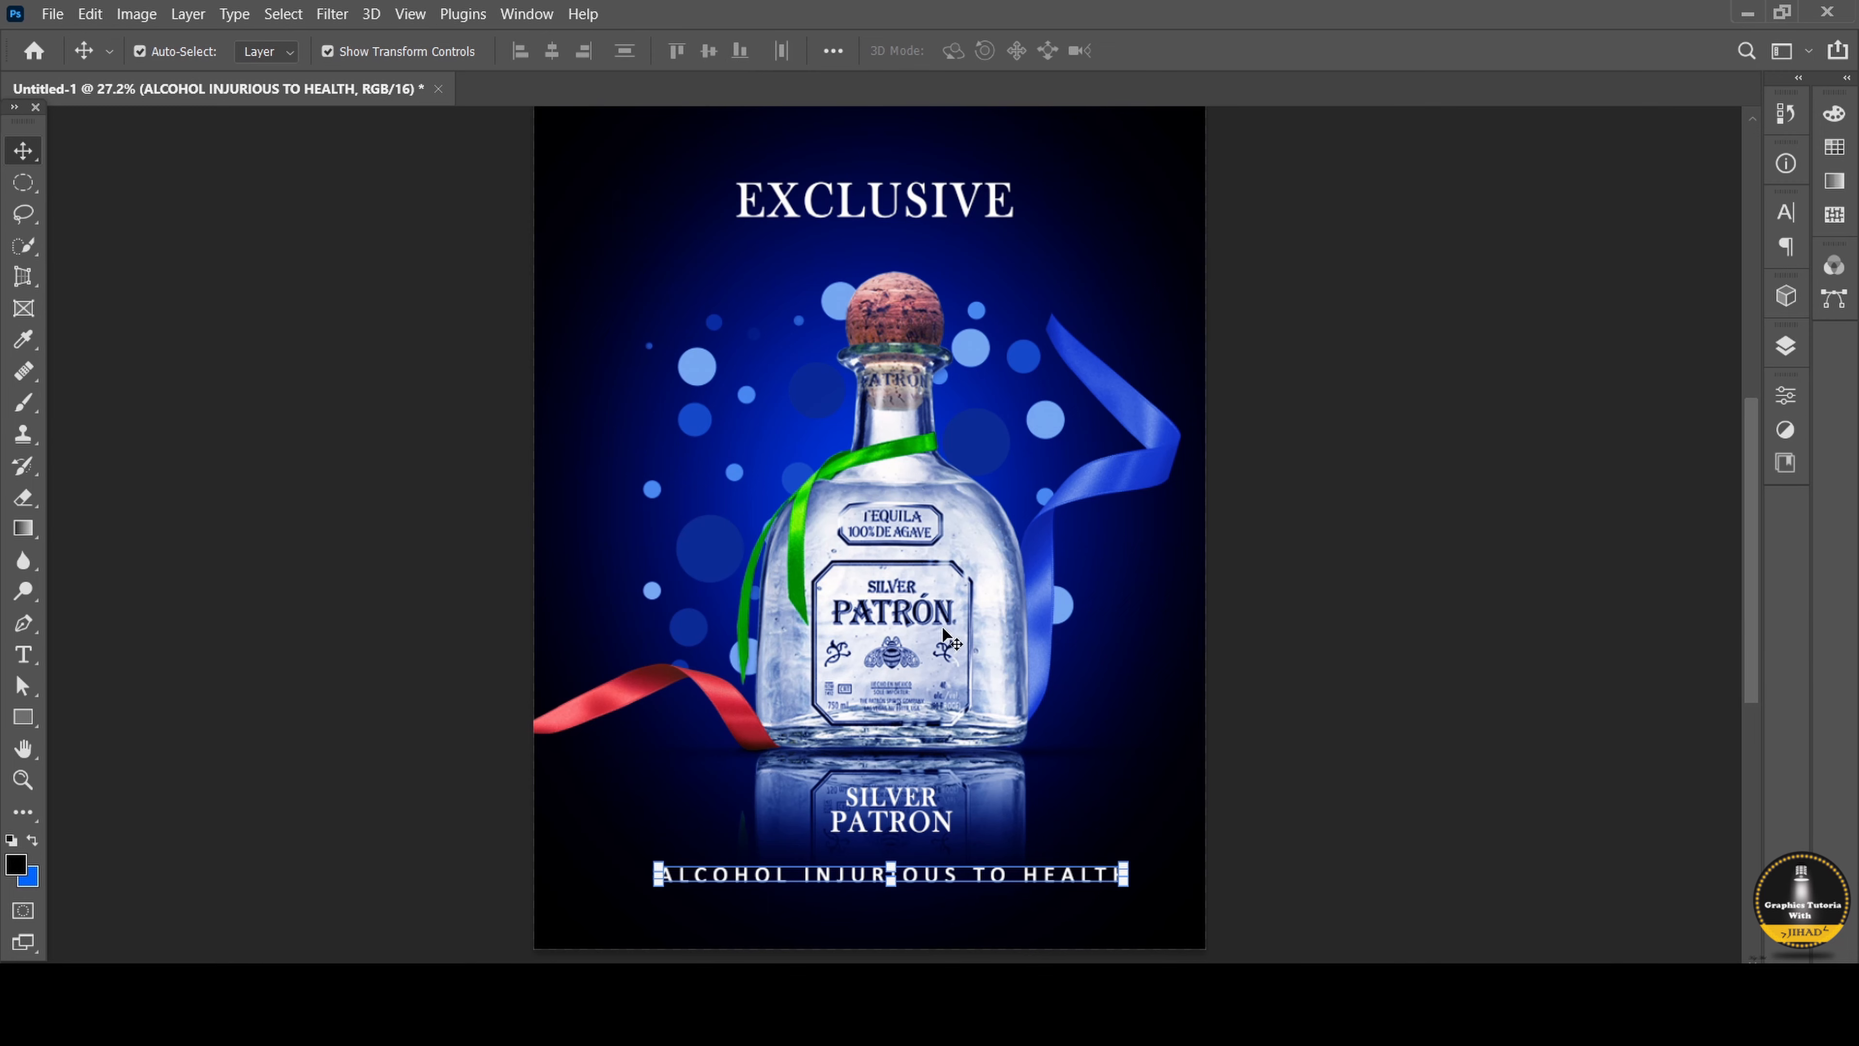
pyautogui.click(266, 257)
pyautogui.hotkey('alt', 'Tab')
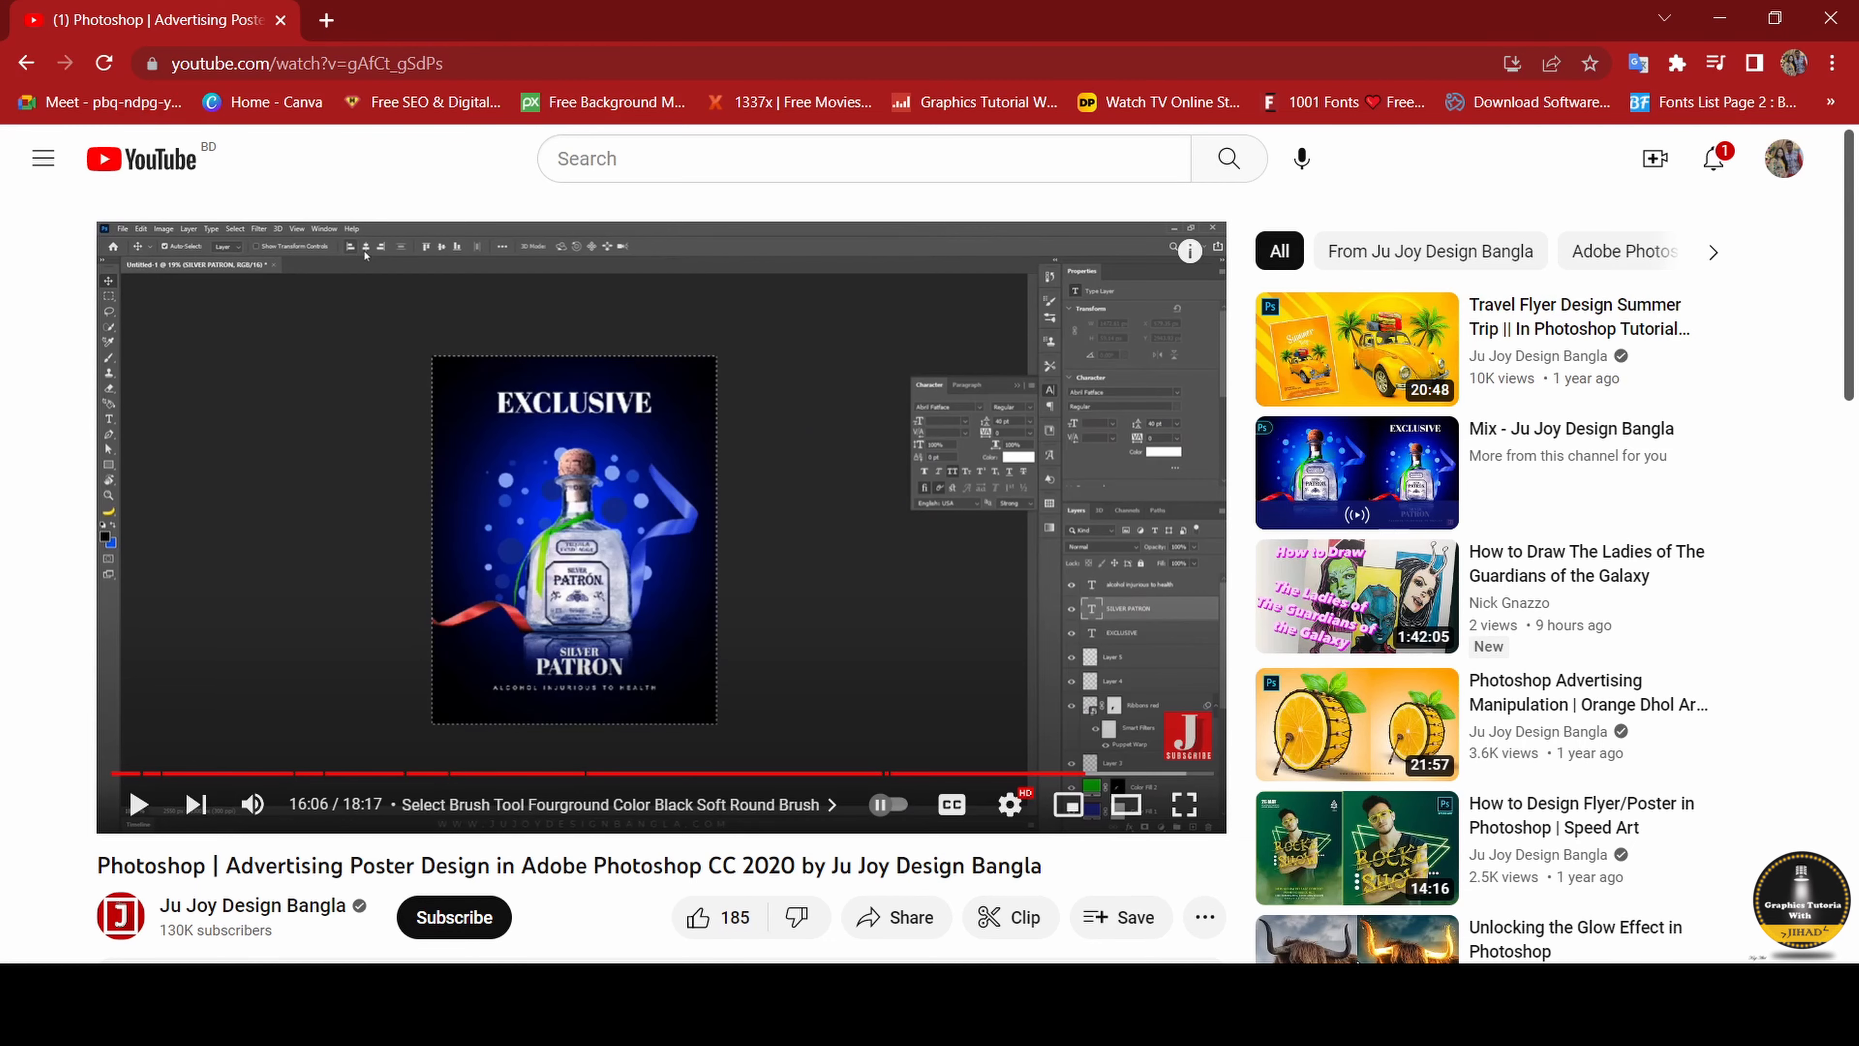
pyautogui.hotkey('alt', 'Tab')
# Enlarge the PATRON text beneath SILVER to 118.47% and nudge it slightly down and to the left.
pyautogui.click(908, 830)
pyautogui.scroll(6, 910, 830)
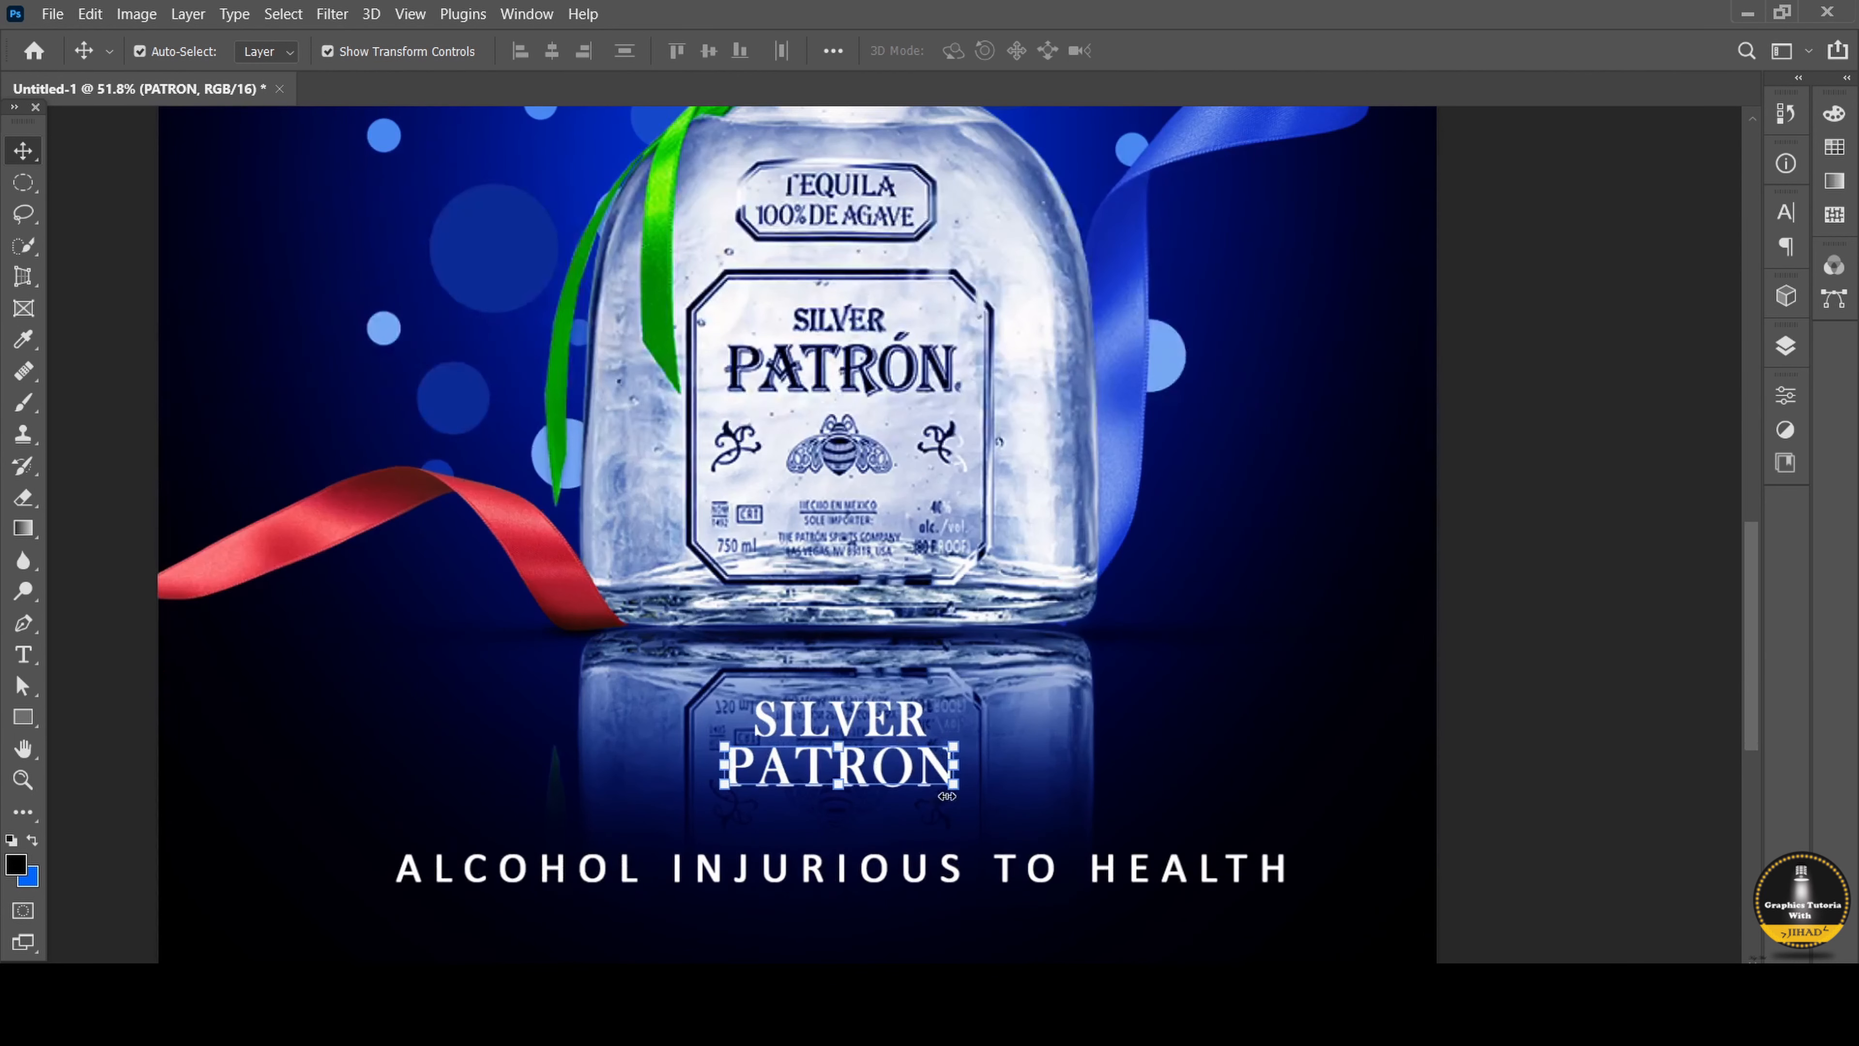
pyautogui.moveTo(947, 796)
pyautogui.mouseDown()
pyautogui.moveTo(1018, 814)
pyautogui.moveTo(911, 791)
pyautogui.mouseUp()
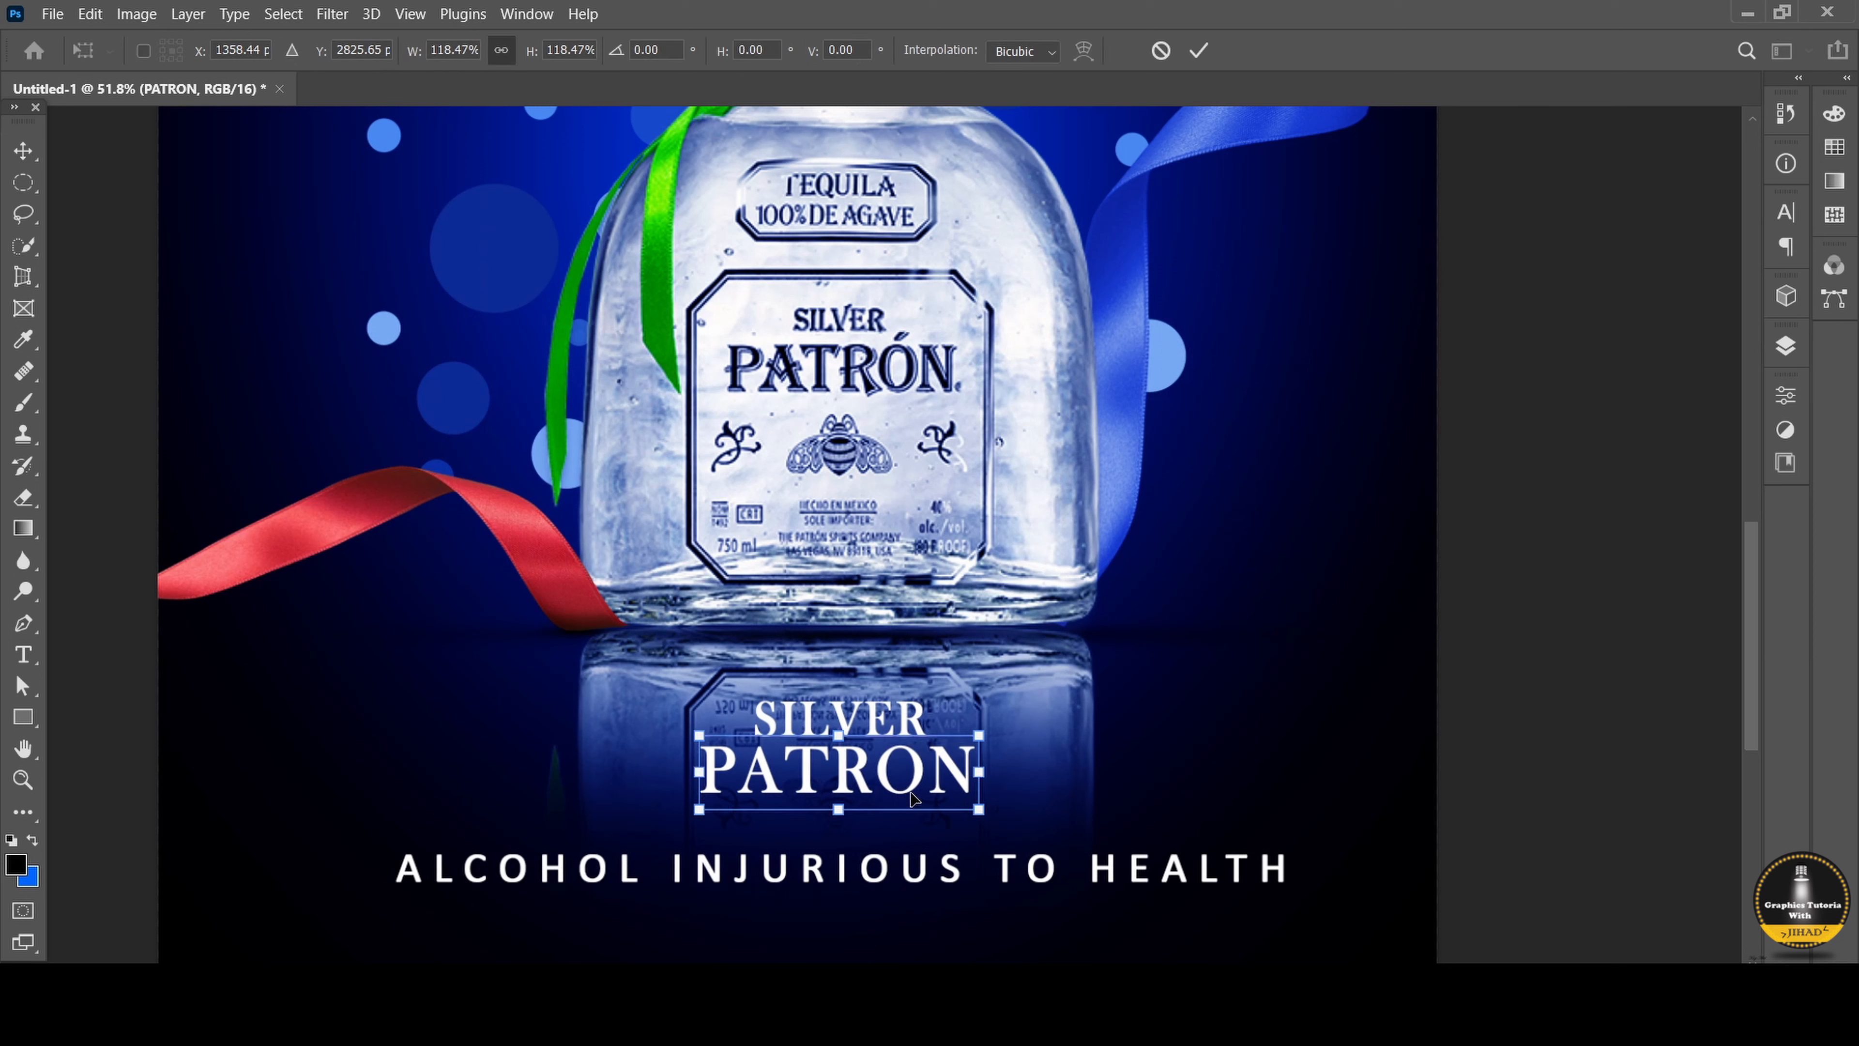
pyautogui.press('Down')
pyautogui.press('Left')
pyautogui.press('Return')
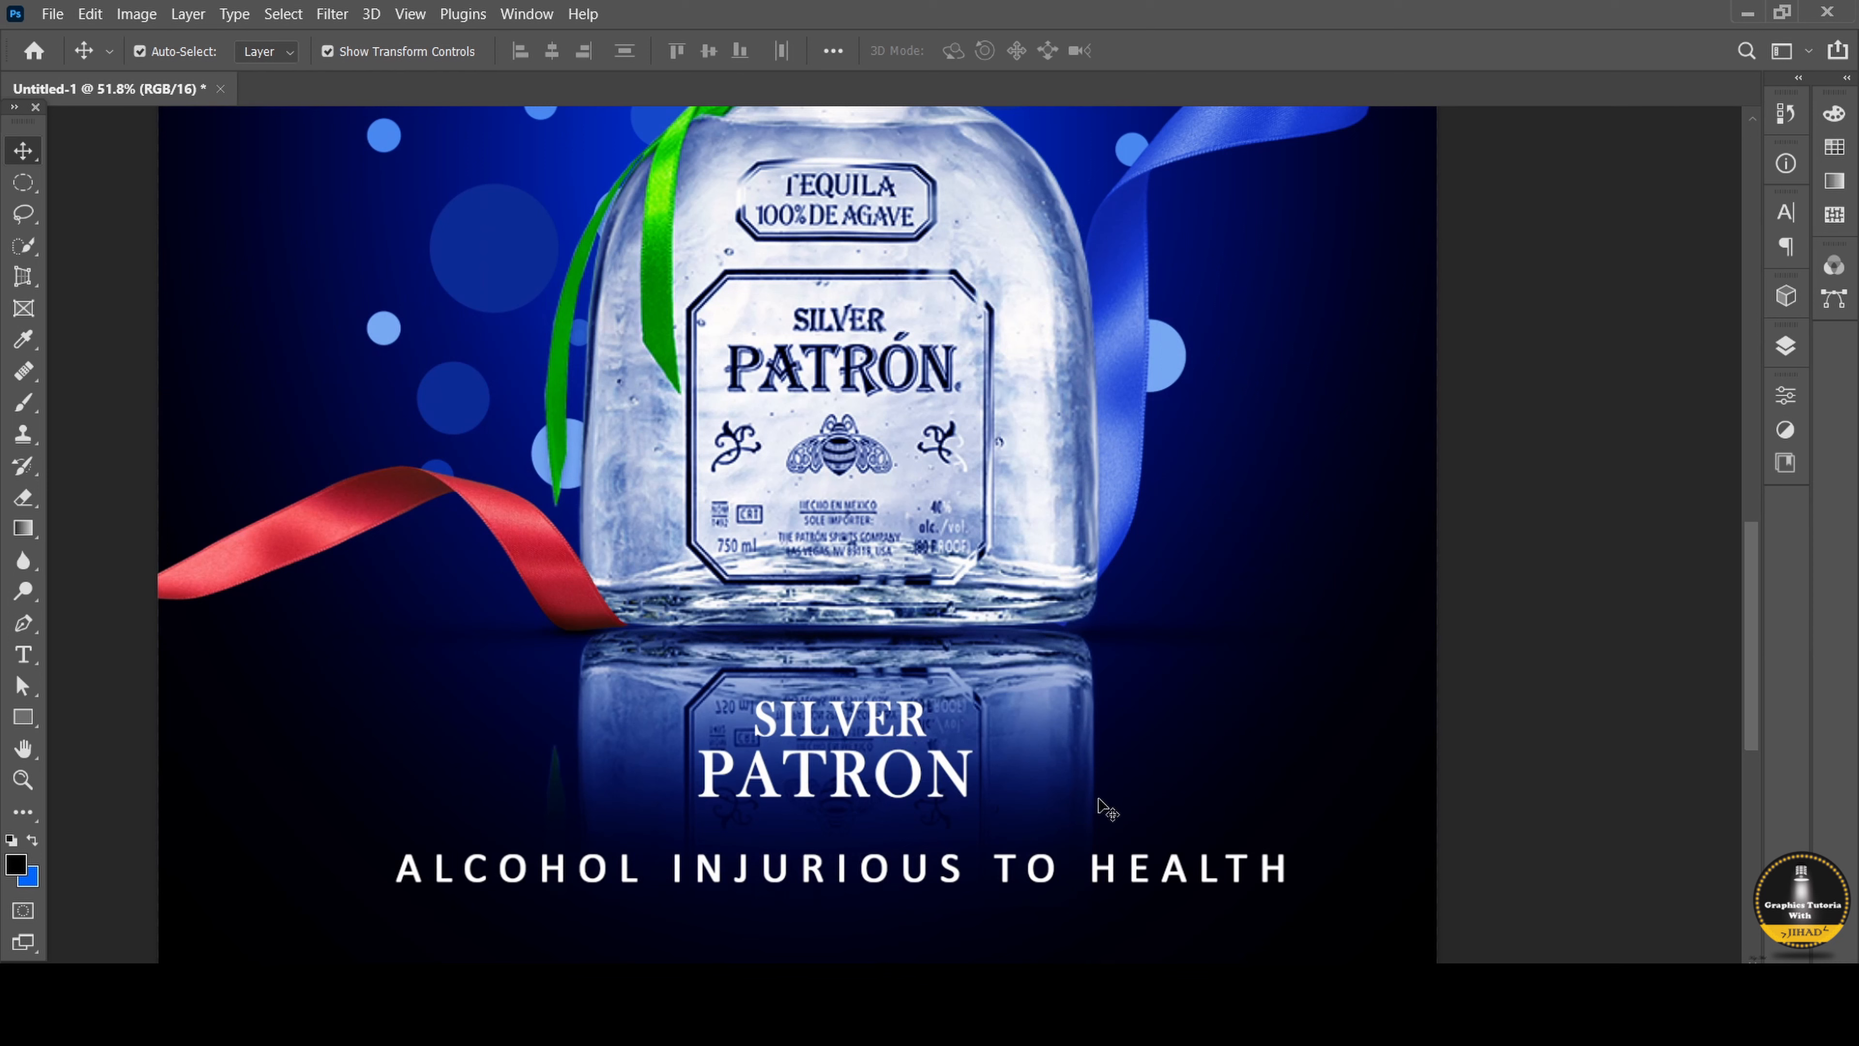
# Check the reference poster again and move the health warning text up, closer beneath PATRON.
pyautogui.hotkey('alt', 'Tab')
pyautogui.hotkey('alt', 'Tab')
pyautogui.moveTo(950, 875); pyautogui.dragTo(956, 846)
pyautogui.click(1169, 644)
pyautogui.scroll(-4, 1142, 557)
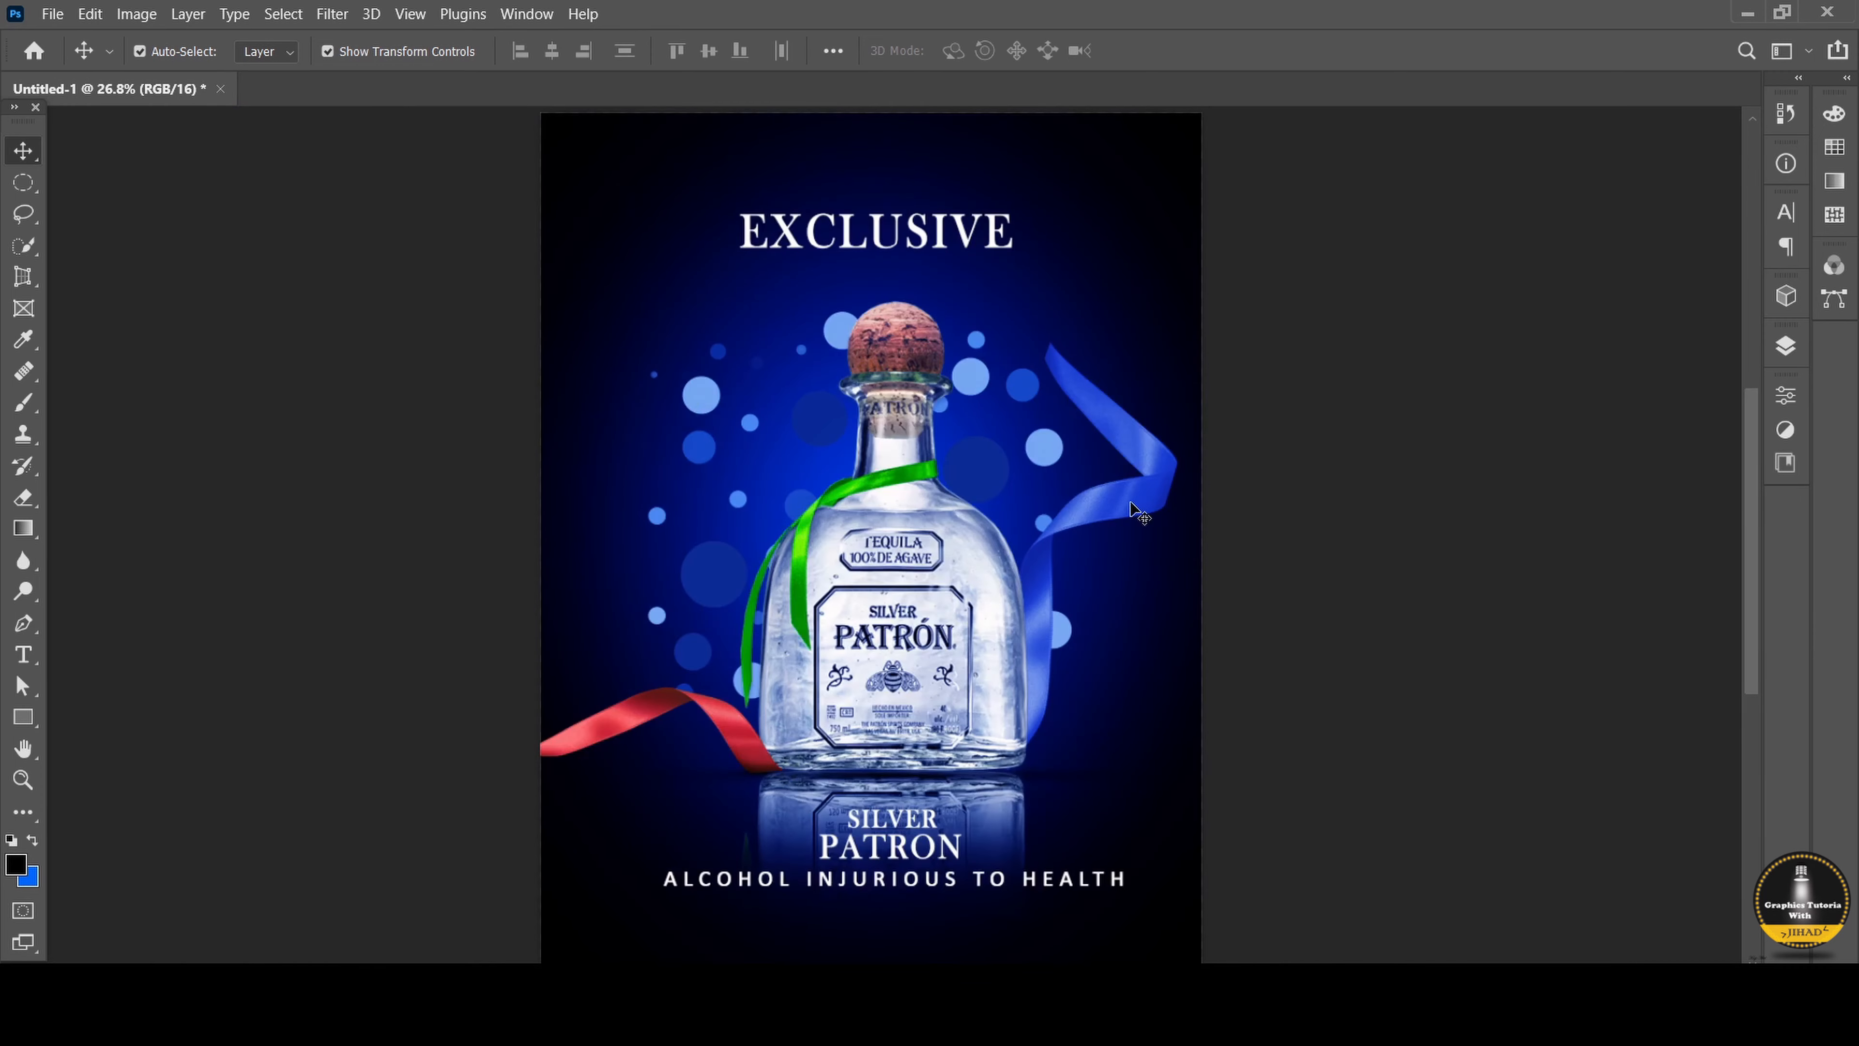
# Add a new empty layer directly above the Hue/Saturation 1 adjustment layer, beneath the bottle copy.
pyautogui.click(1786, 345)
pyautogui.scroll(-3, 1559, 644)
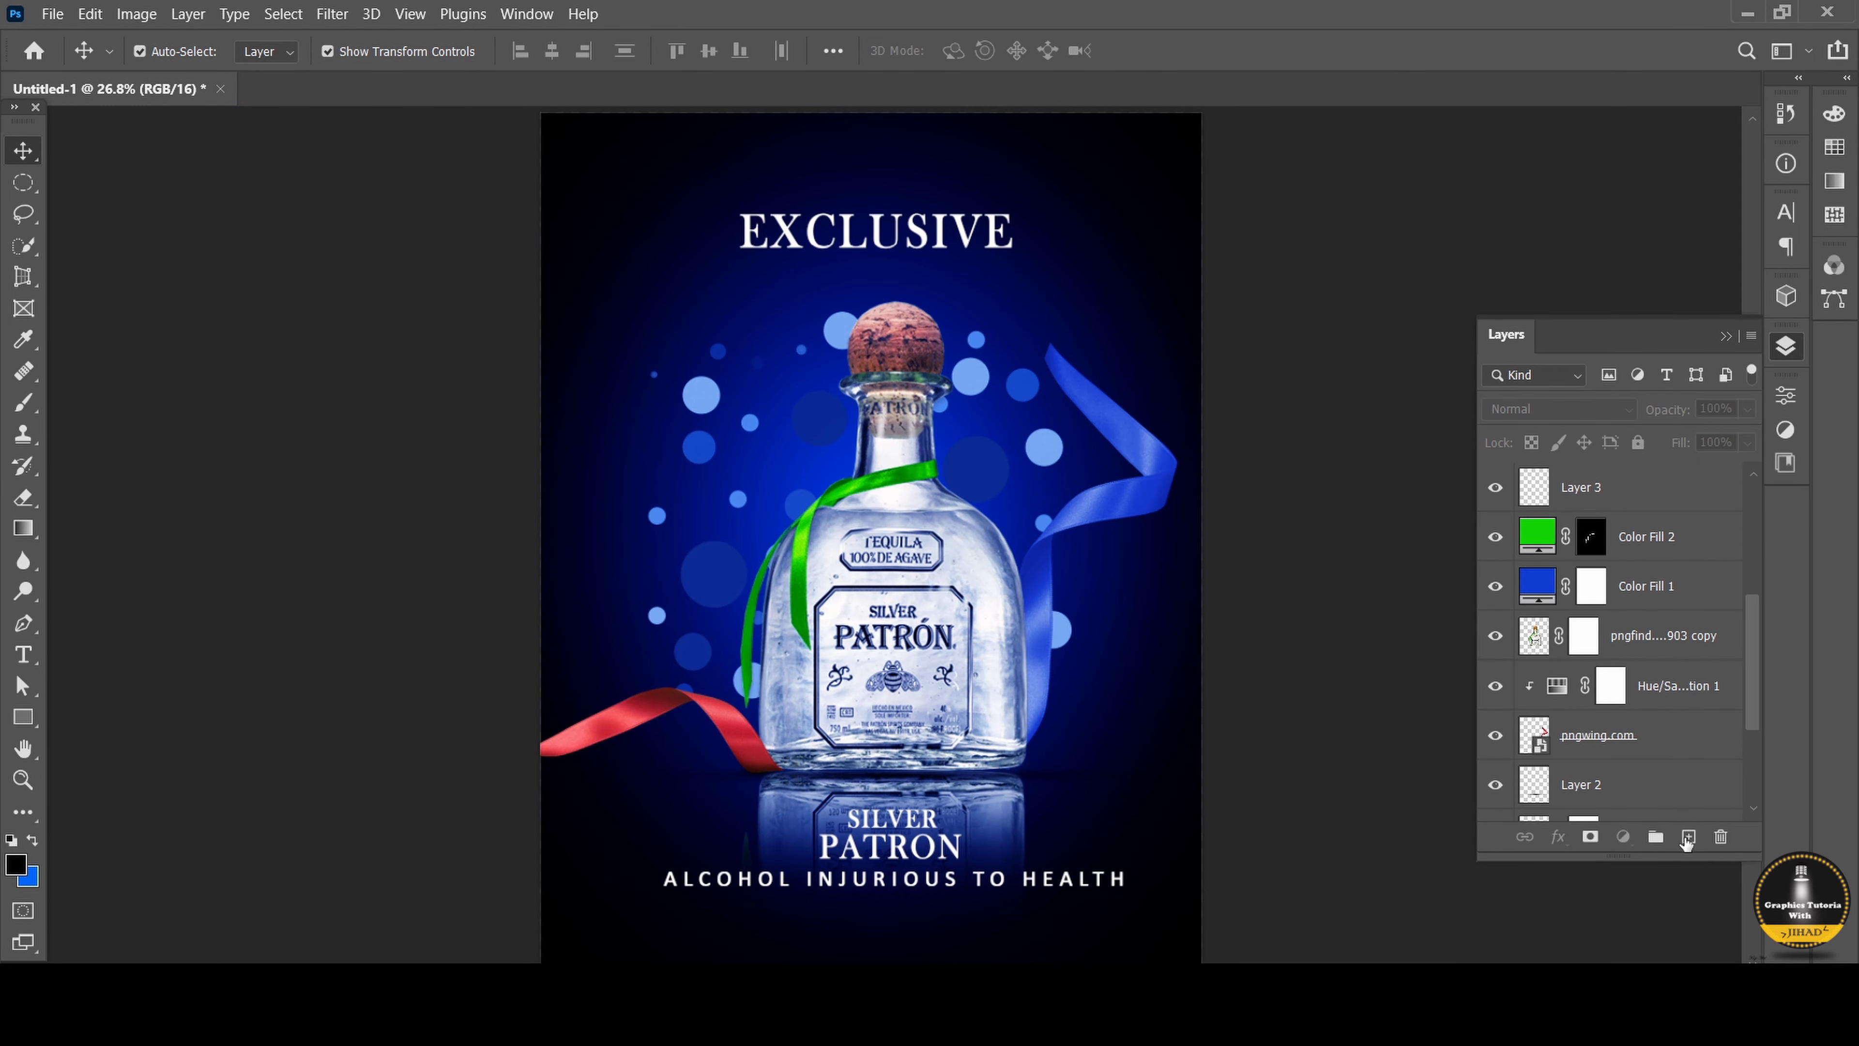
pyautogui.click(1699, 688)
pyautogui.click(1692, 839)
# Set the foreground colour to a bright light cyan with a hue of 184°.
pyautogui.click(16, 863)
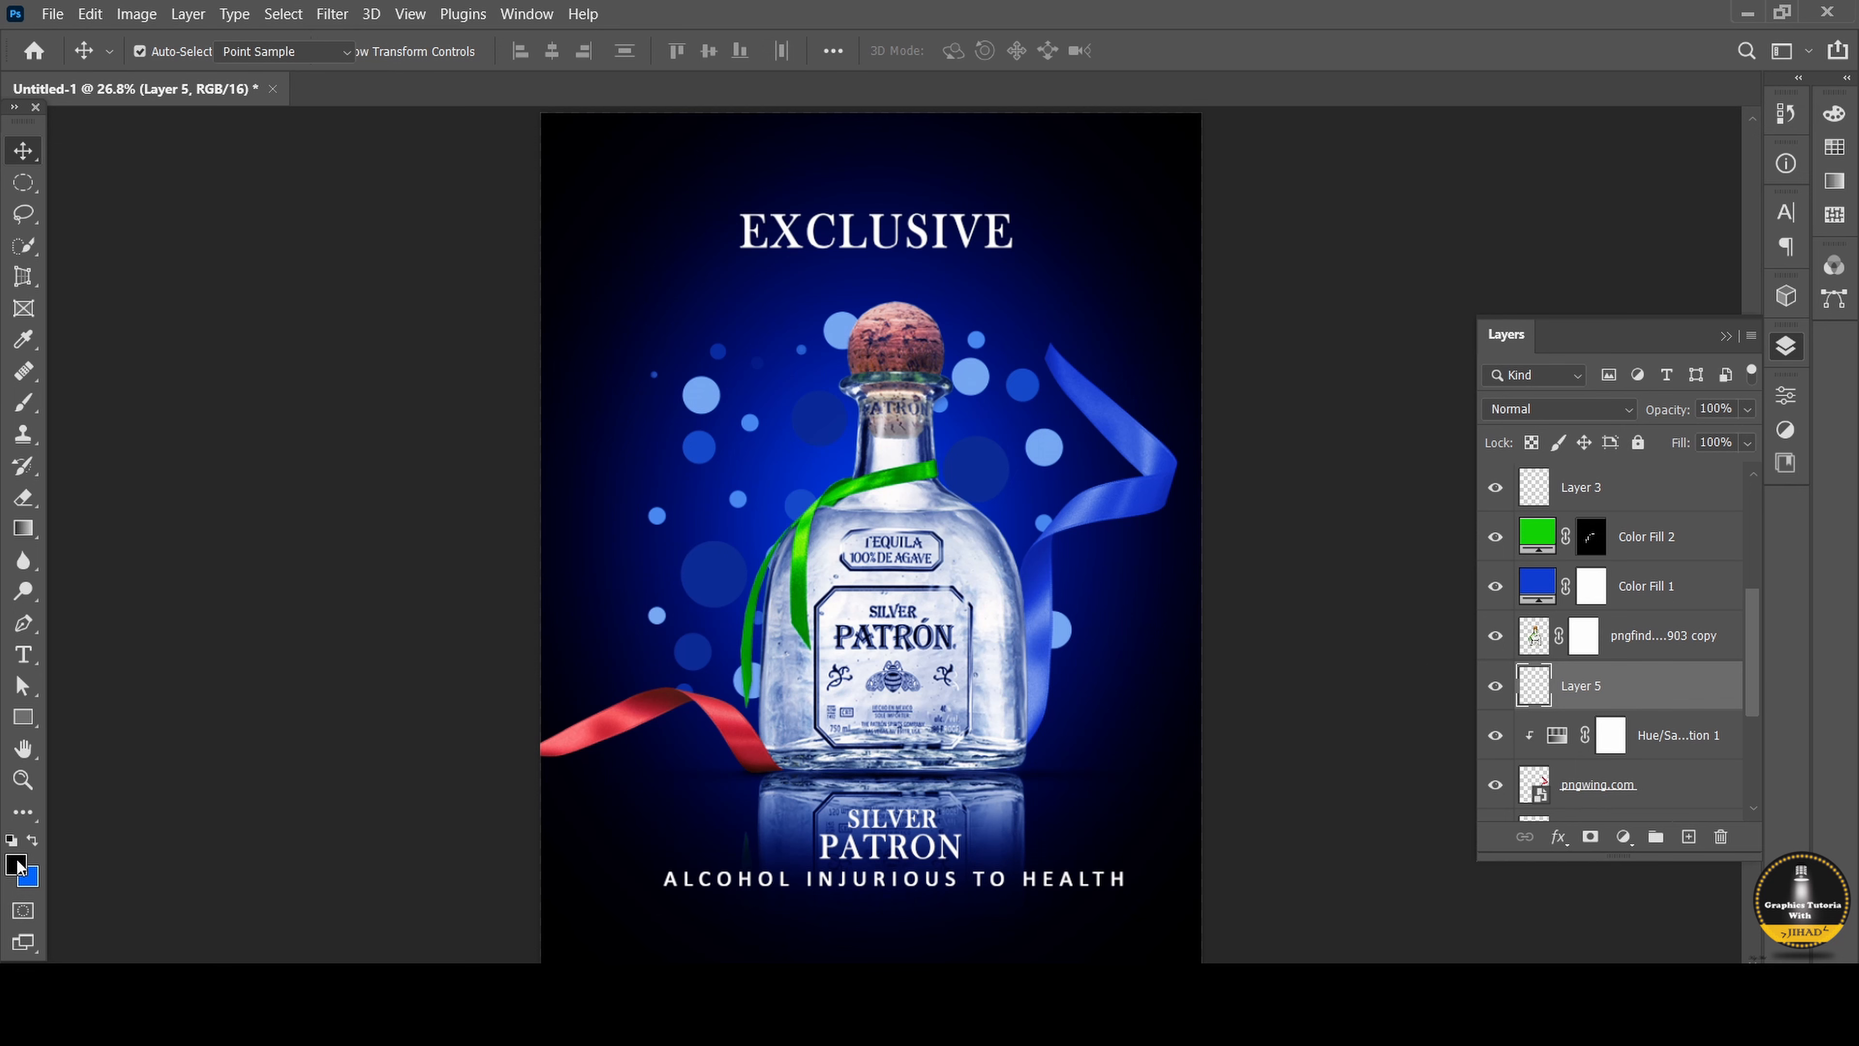
pyautogui.click(1550, 291)
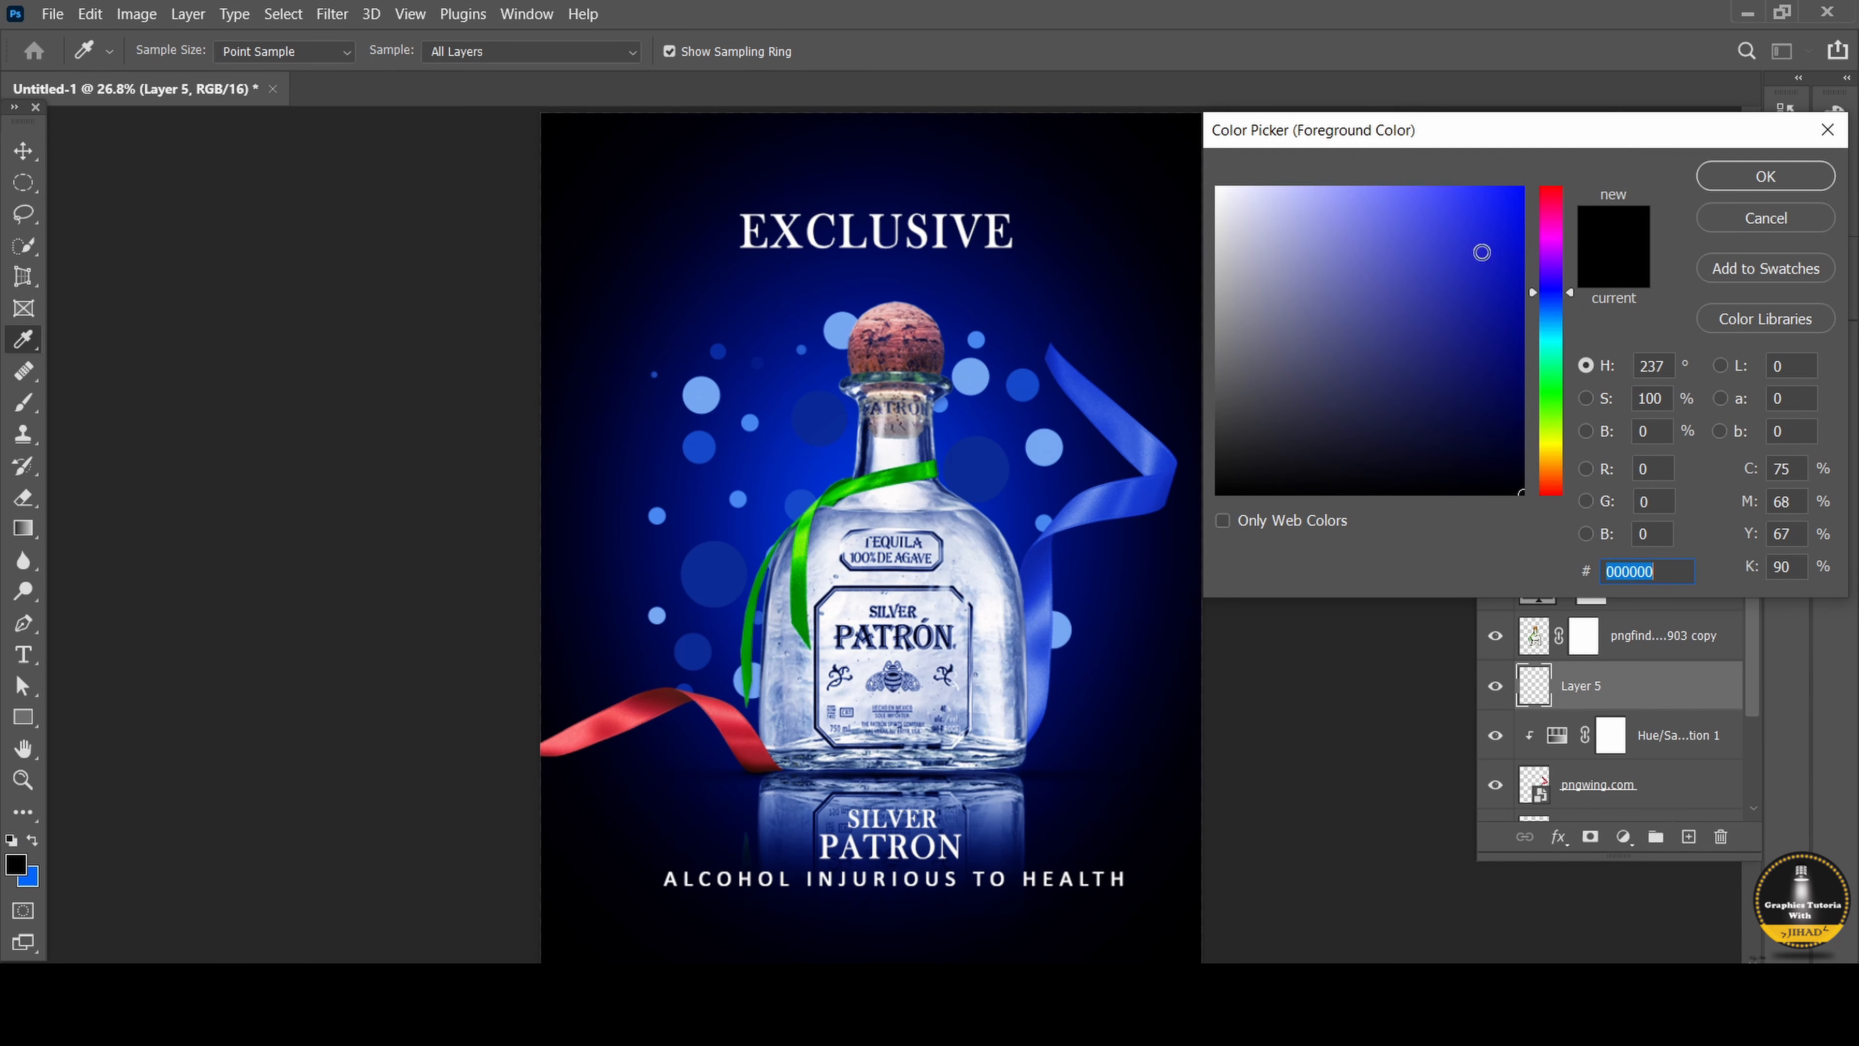
pyautogui.click(1552, 328)
pyautogui.click(1380, 189)
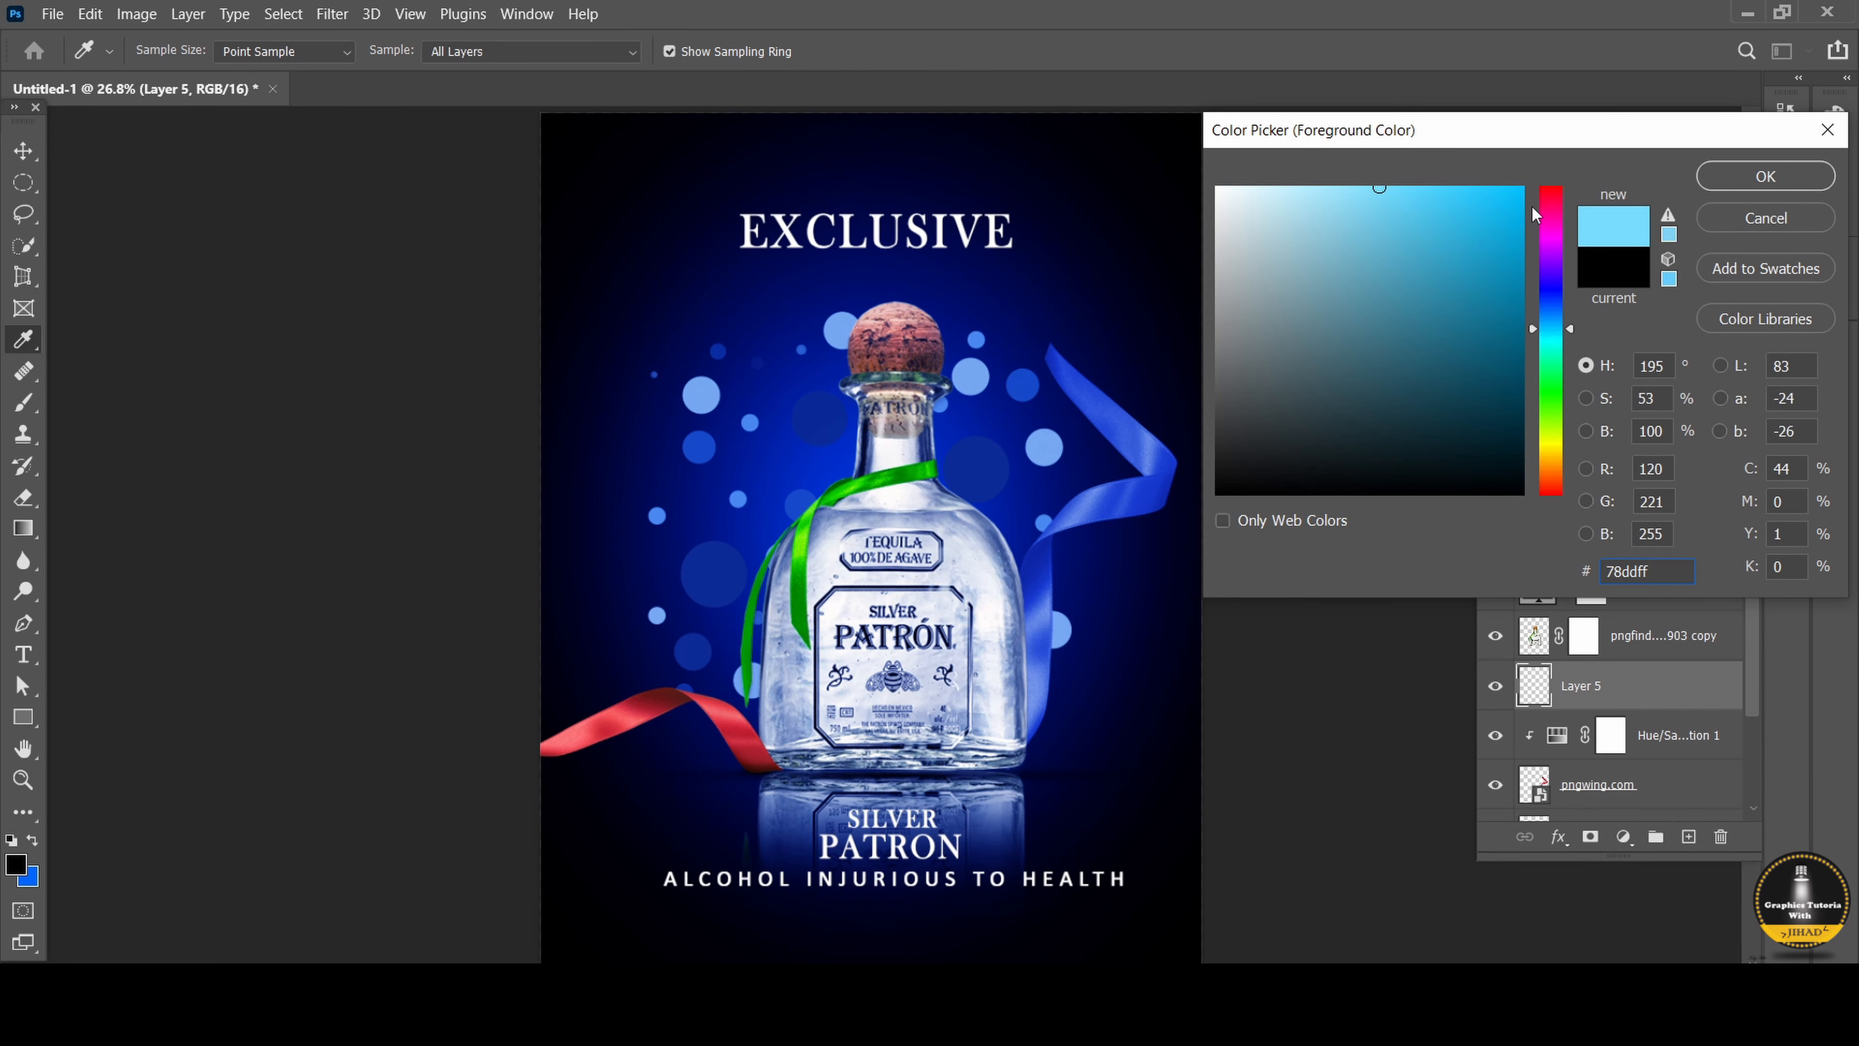
pyautogui.click(1551, 338)
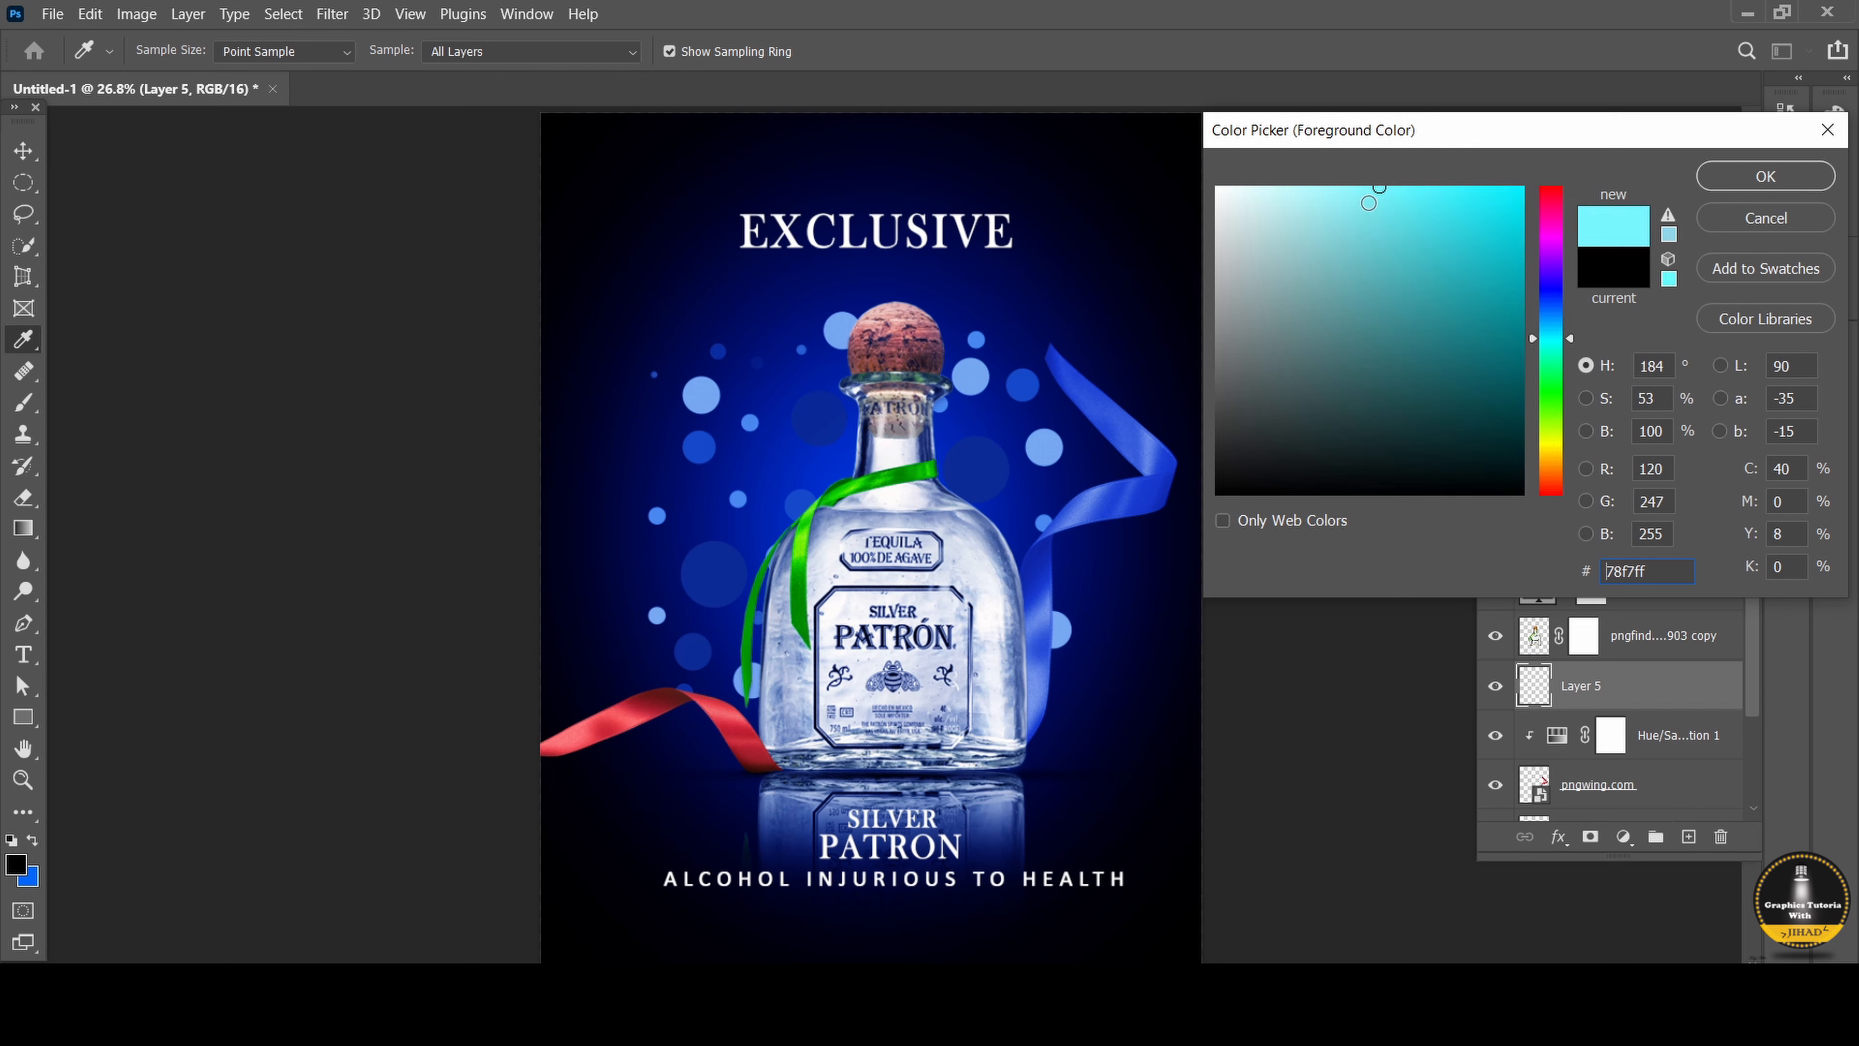
pyautogui.click(1370, 189)
pyautogui.click(1764, 176)
# Paint one cyan glow spot beside the bottle's neck on Layer 5 with a 600 px Soft Round brush.
pyautogui.click(22, 401)
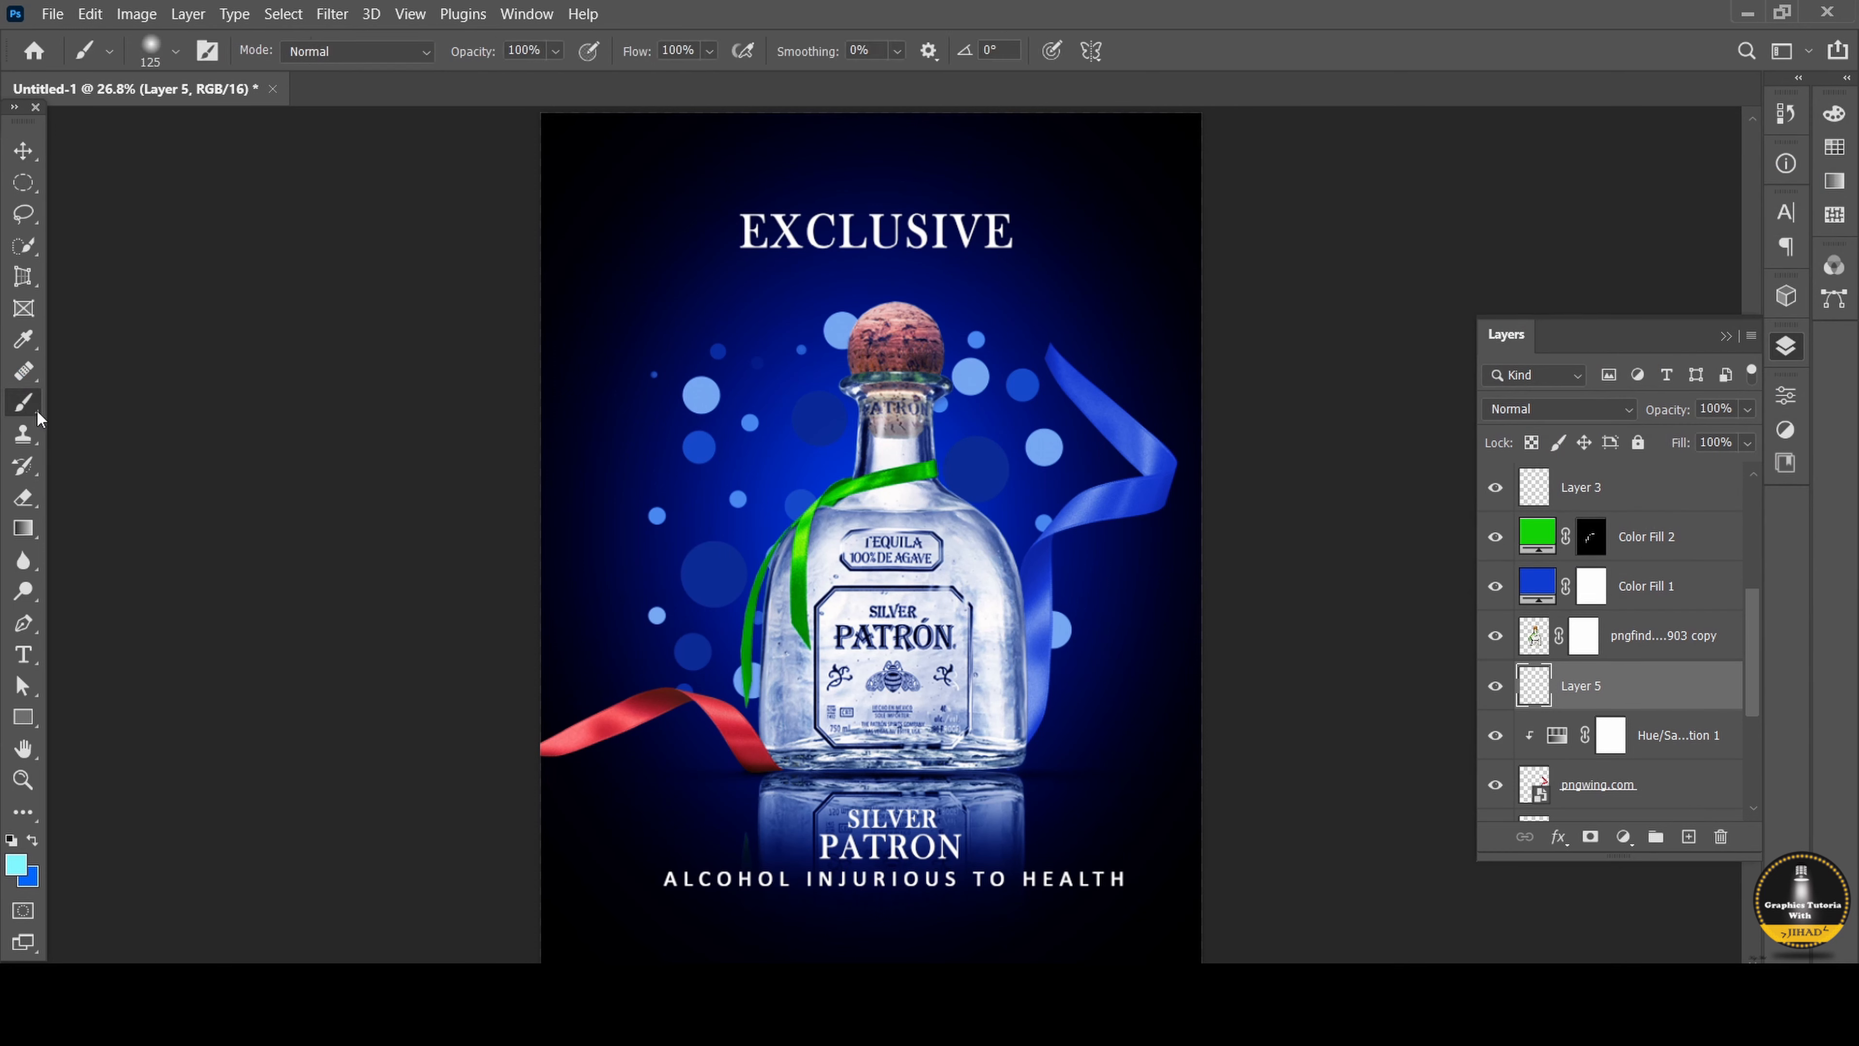
pyautogui.click(175, 50)
pyautogui.click(139, 359)
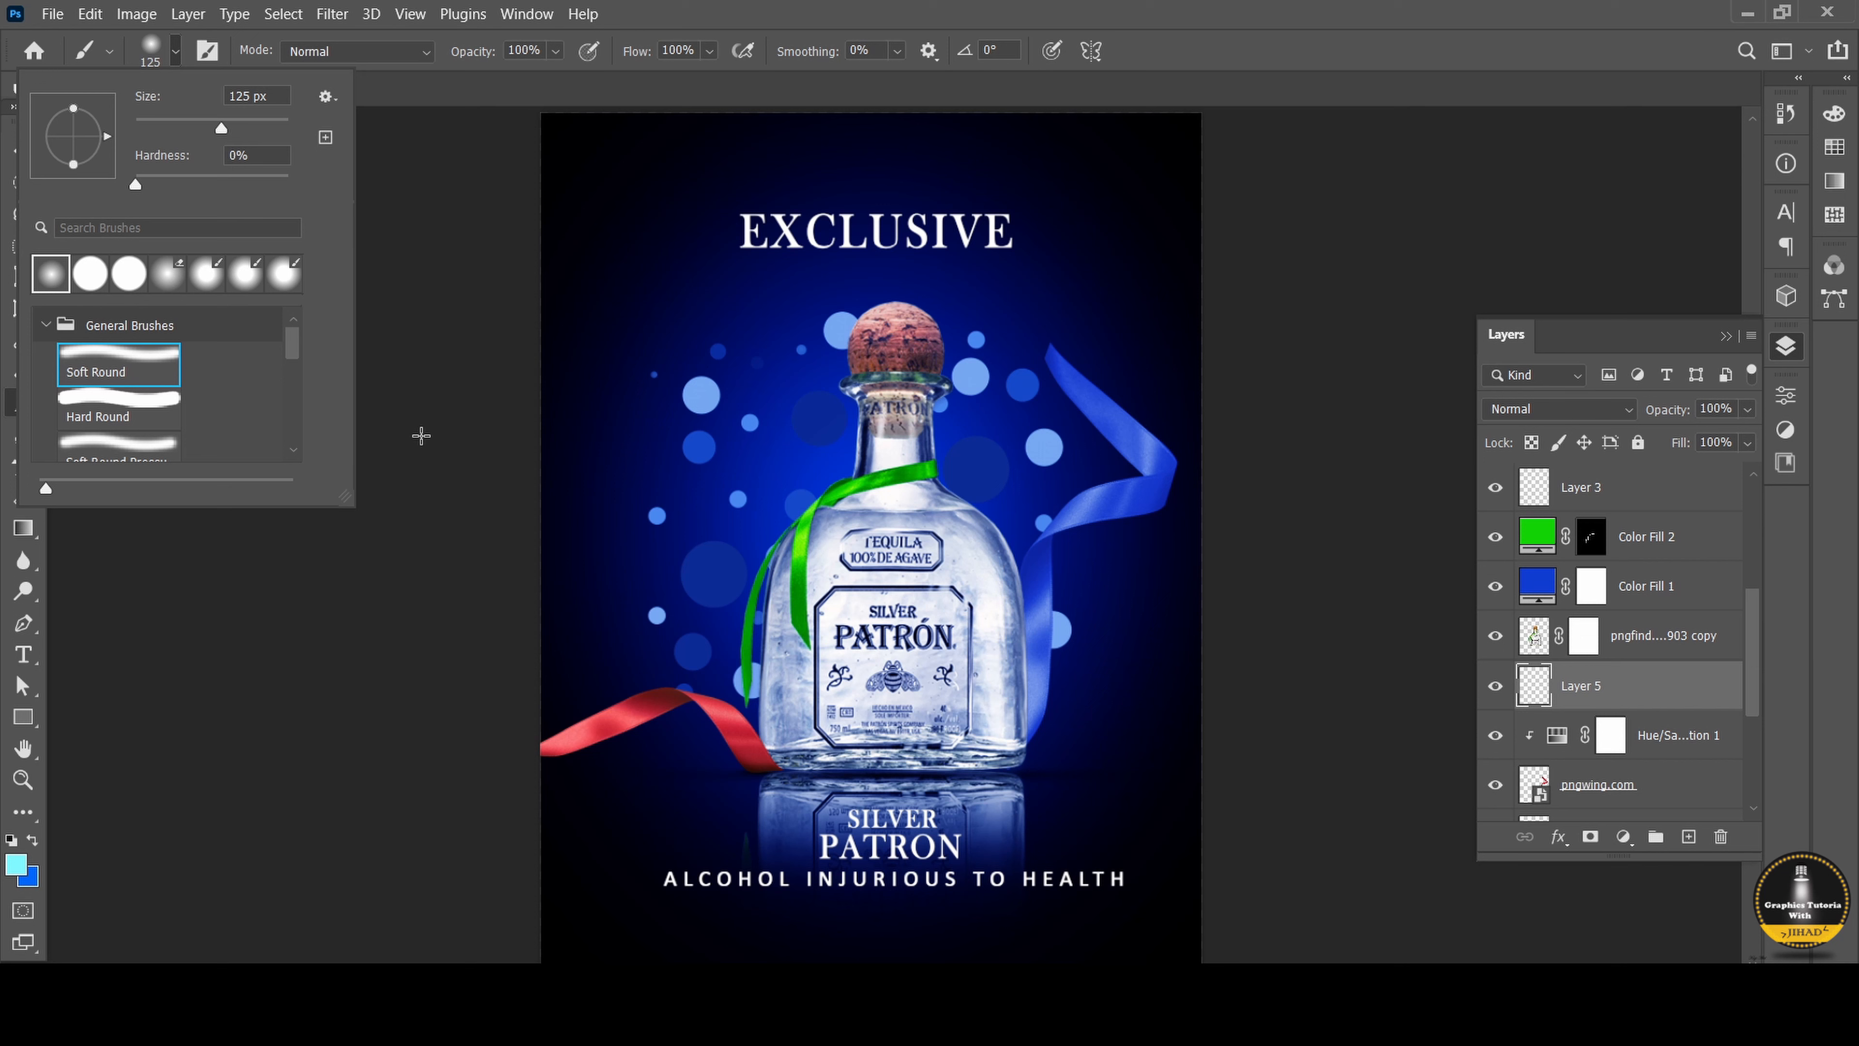
pyautogui.moveTo(221, 128); pyautogui.dragTo(270, 132)
pyautogui.click(1656, 688)
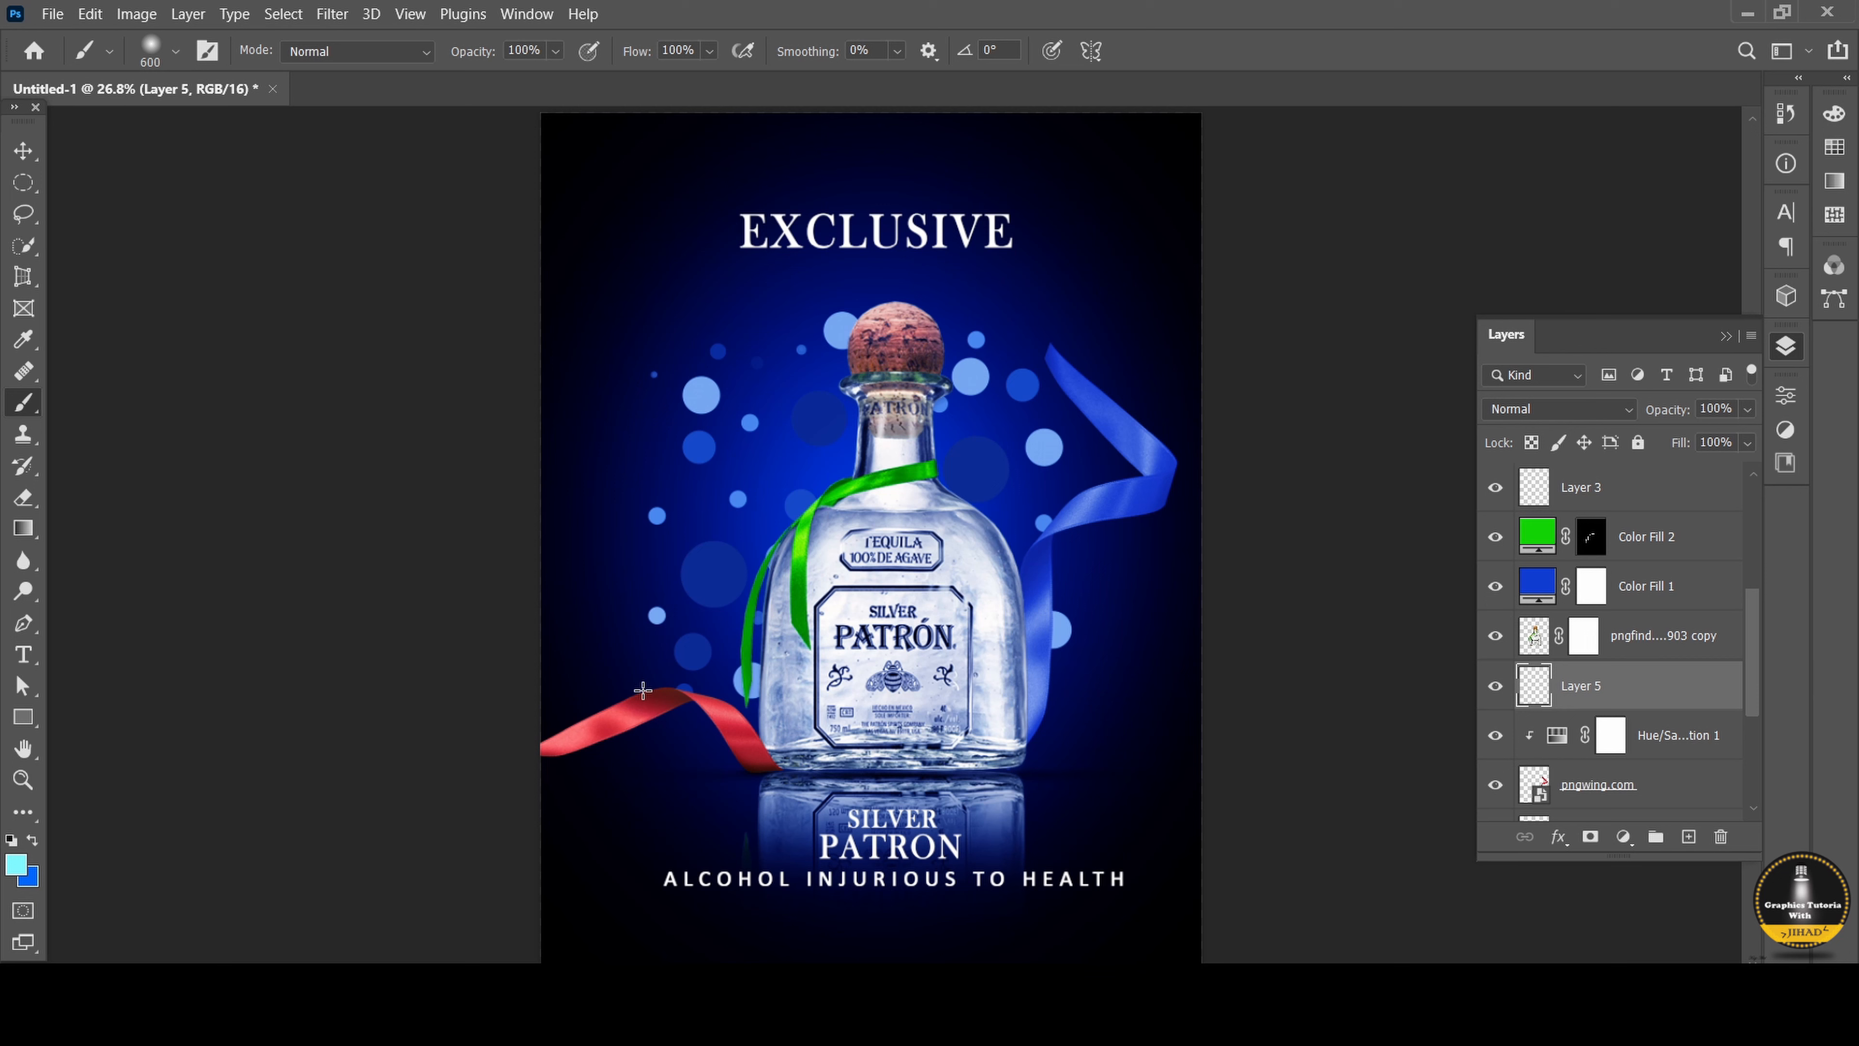
pyautogui.click(782, 452)
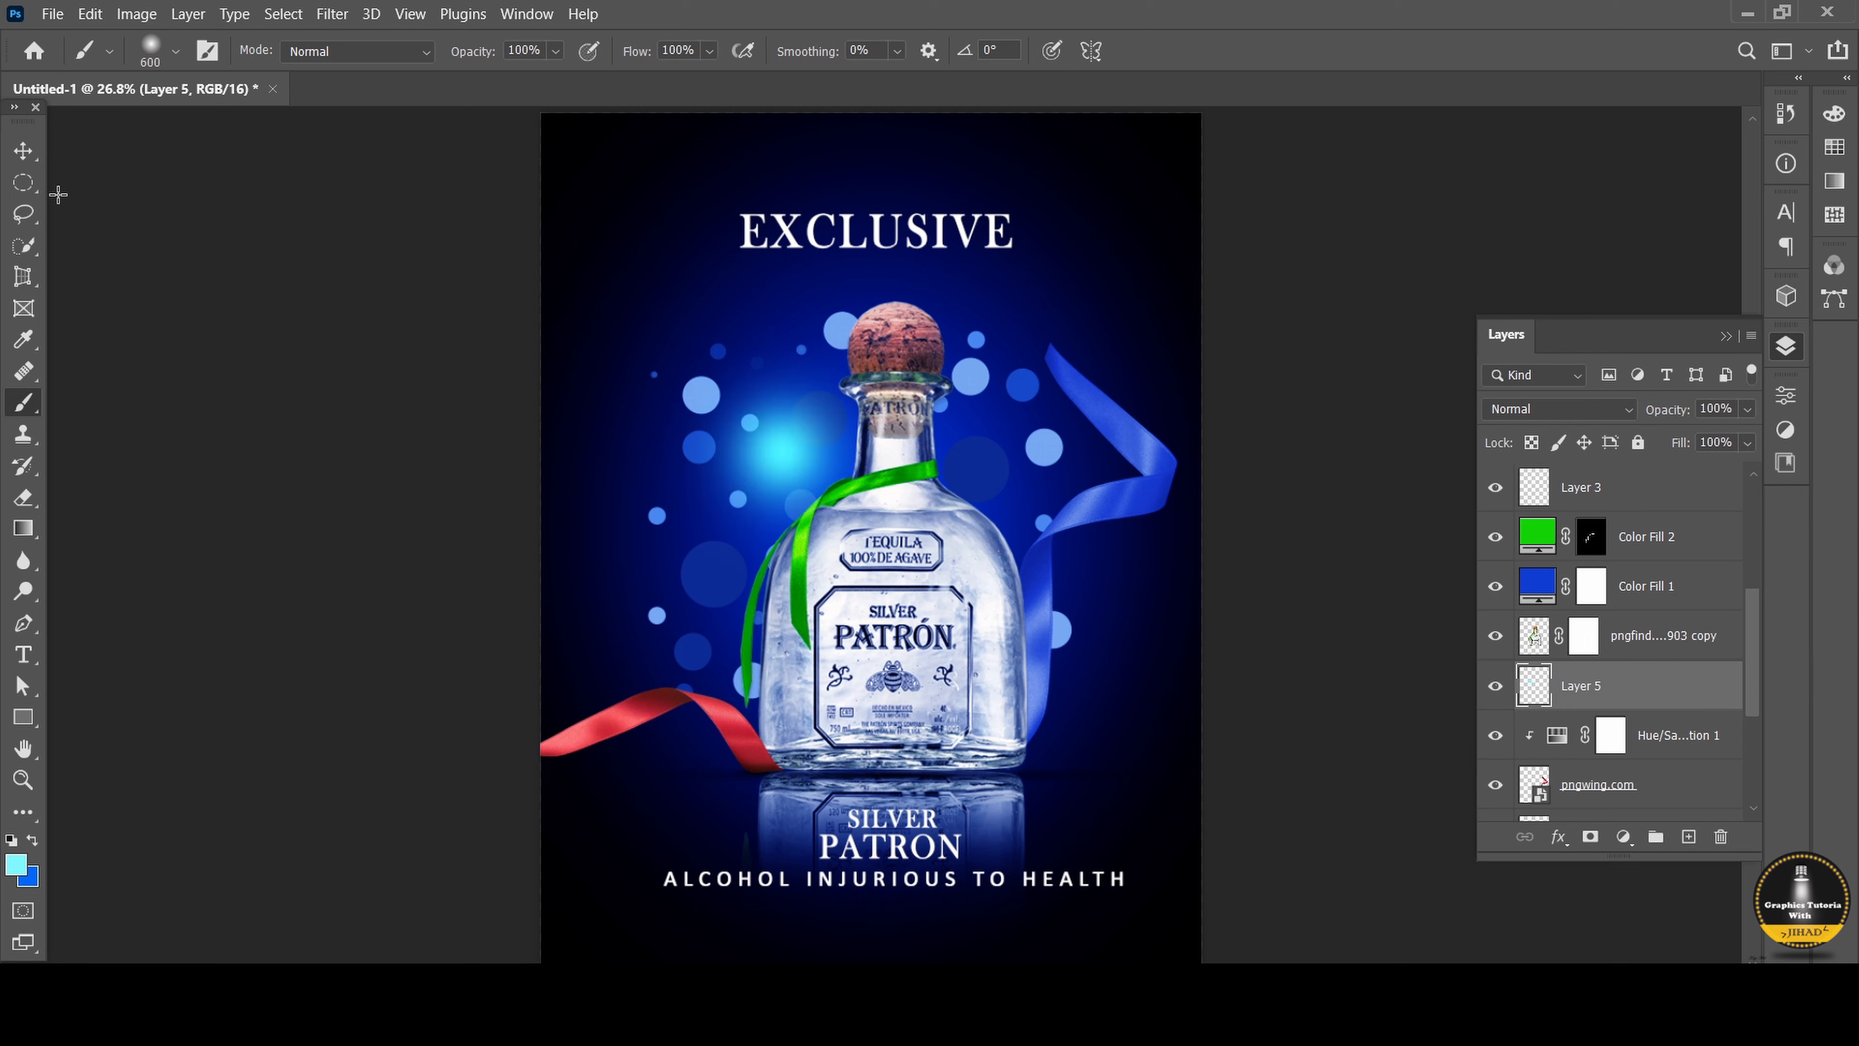
# Enlarge the cyan glow on Layer 5 proportionally to 281.92% width and centre it behind the upper part of the bottle.
pyautogui.click(22, 150)
pyautogui.moveTo(803, 475); pyautogui.dragTo(799, 474)
pyautogui.click(1632, 682)
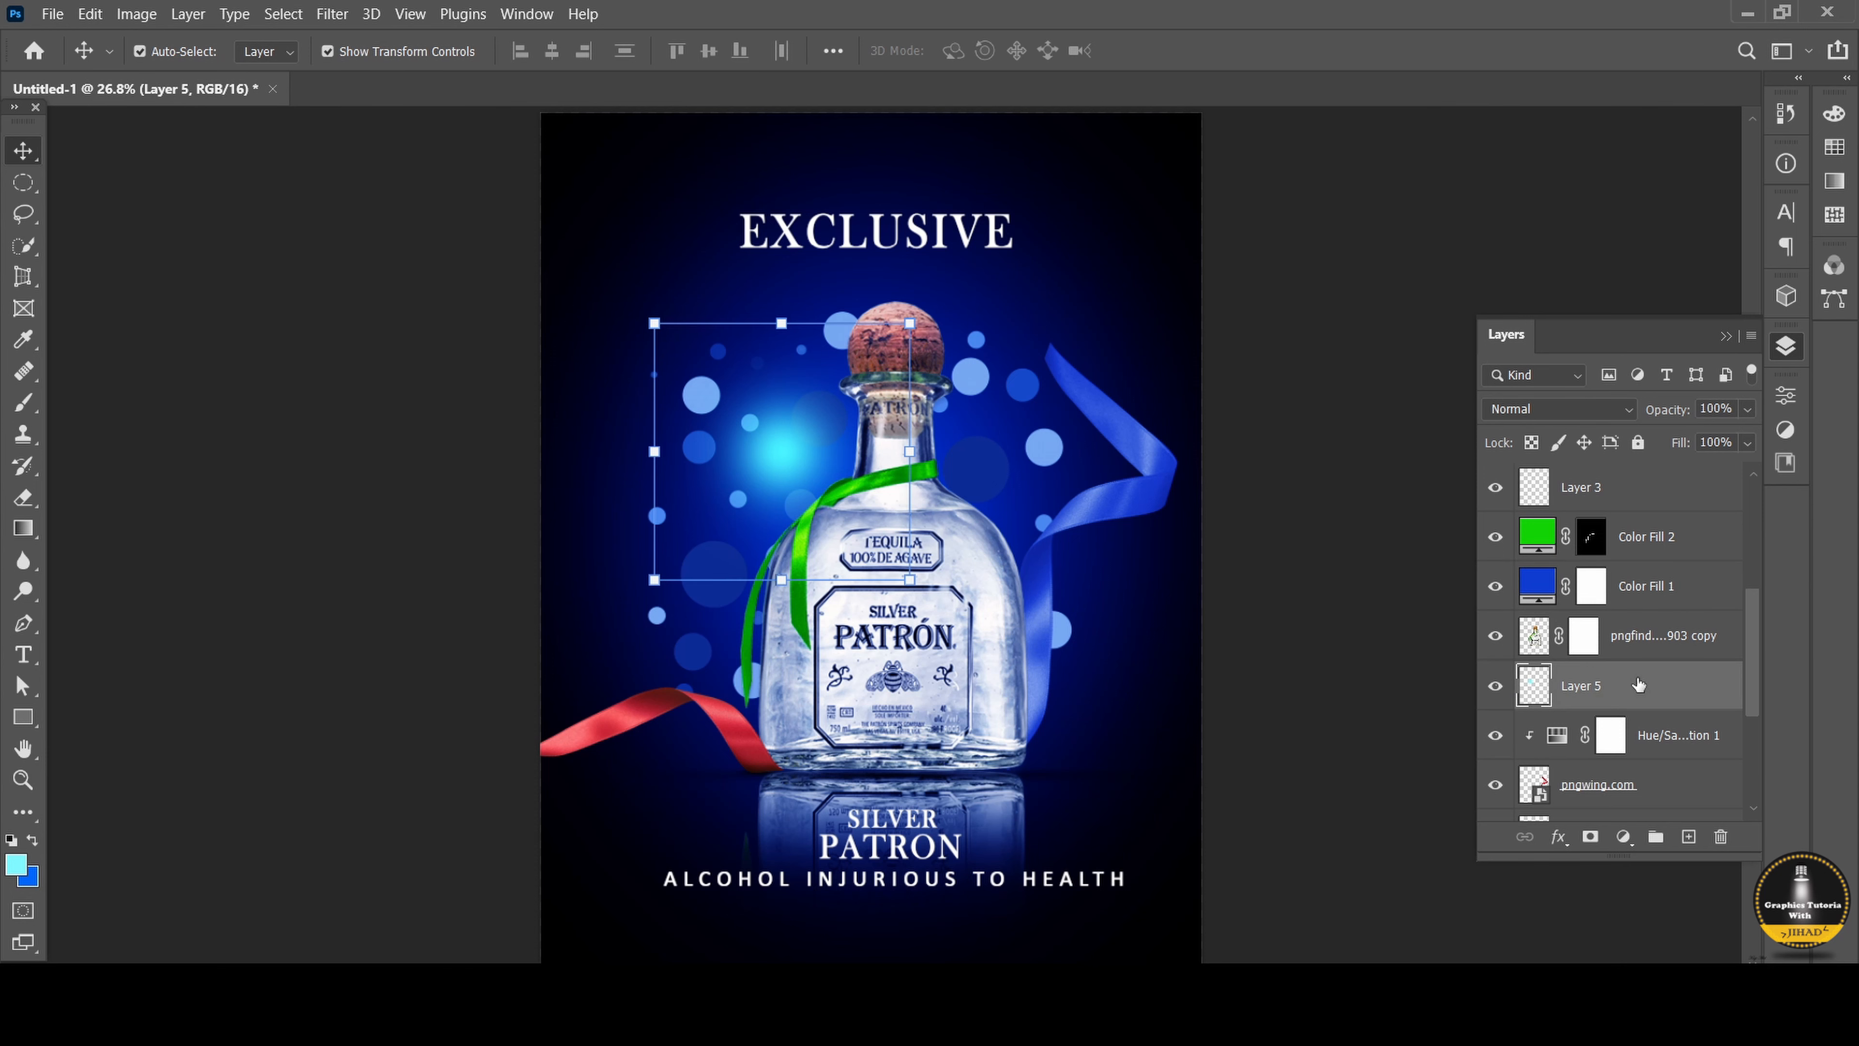
pyautogui.click(794, 457)
pyautogui.click(1647, 679)
pyautogui.moveTo(912, 325); pyautogui.dragTo(1138, 221)
pyautogui.moveTo(940, 438); pyautogui.dragTo(914, 500)
pyautogui.moveTo(668, 283); pyautogui.dragTo(604, 218)
pyautogui.moveTo(1119, 221); pyautogui.dragTo(1179, 162)
pyautogui.moveTo(936, 442); pyautogui.dragTo(937, 514)
pyautogui.moveTo(817, 467); pyautogui.dragTo(805, 586)
pyautogui.moveTo(1151, 350); pyautogui.dragTo(1197, 223)
pyautogui.moveTo(592, 271); pyautogui.dragTo(517, 186)
# Stretch the glow vertically to span the poster's full height, apply the transform and toggle Layer 5's visibility to compare.
pyautogui.scroll(3, 910, 553)
pyautogui.moveTo(884, 319); pyautogui.dragTo(883, 247)
pyautogui.scroll(-6, 967, 515)
pyautogui.moveTo(880, 773); pyautogui.dragTo(879, 831)
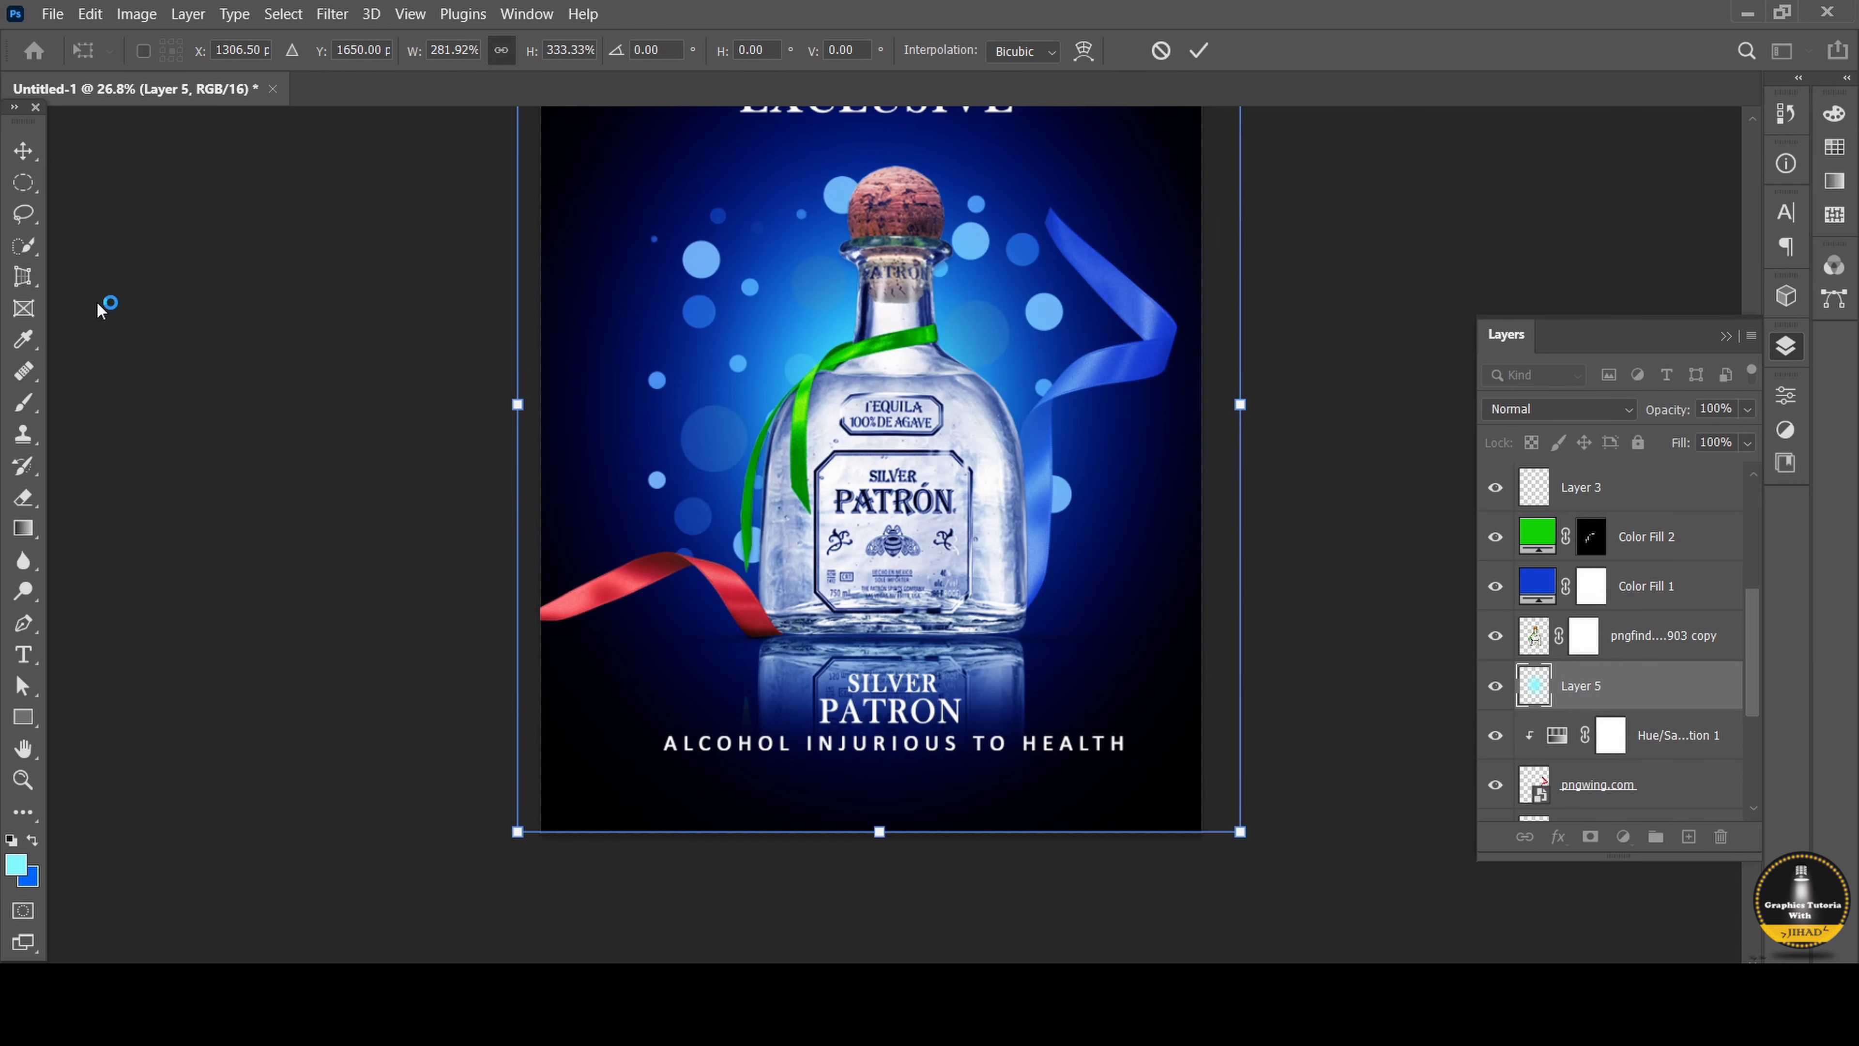
pyautogui.click(23, 151)
pyautogui.click(1498, 697)
pyautogui.click(1495, 696)
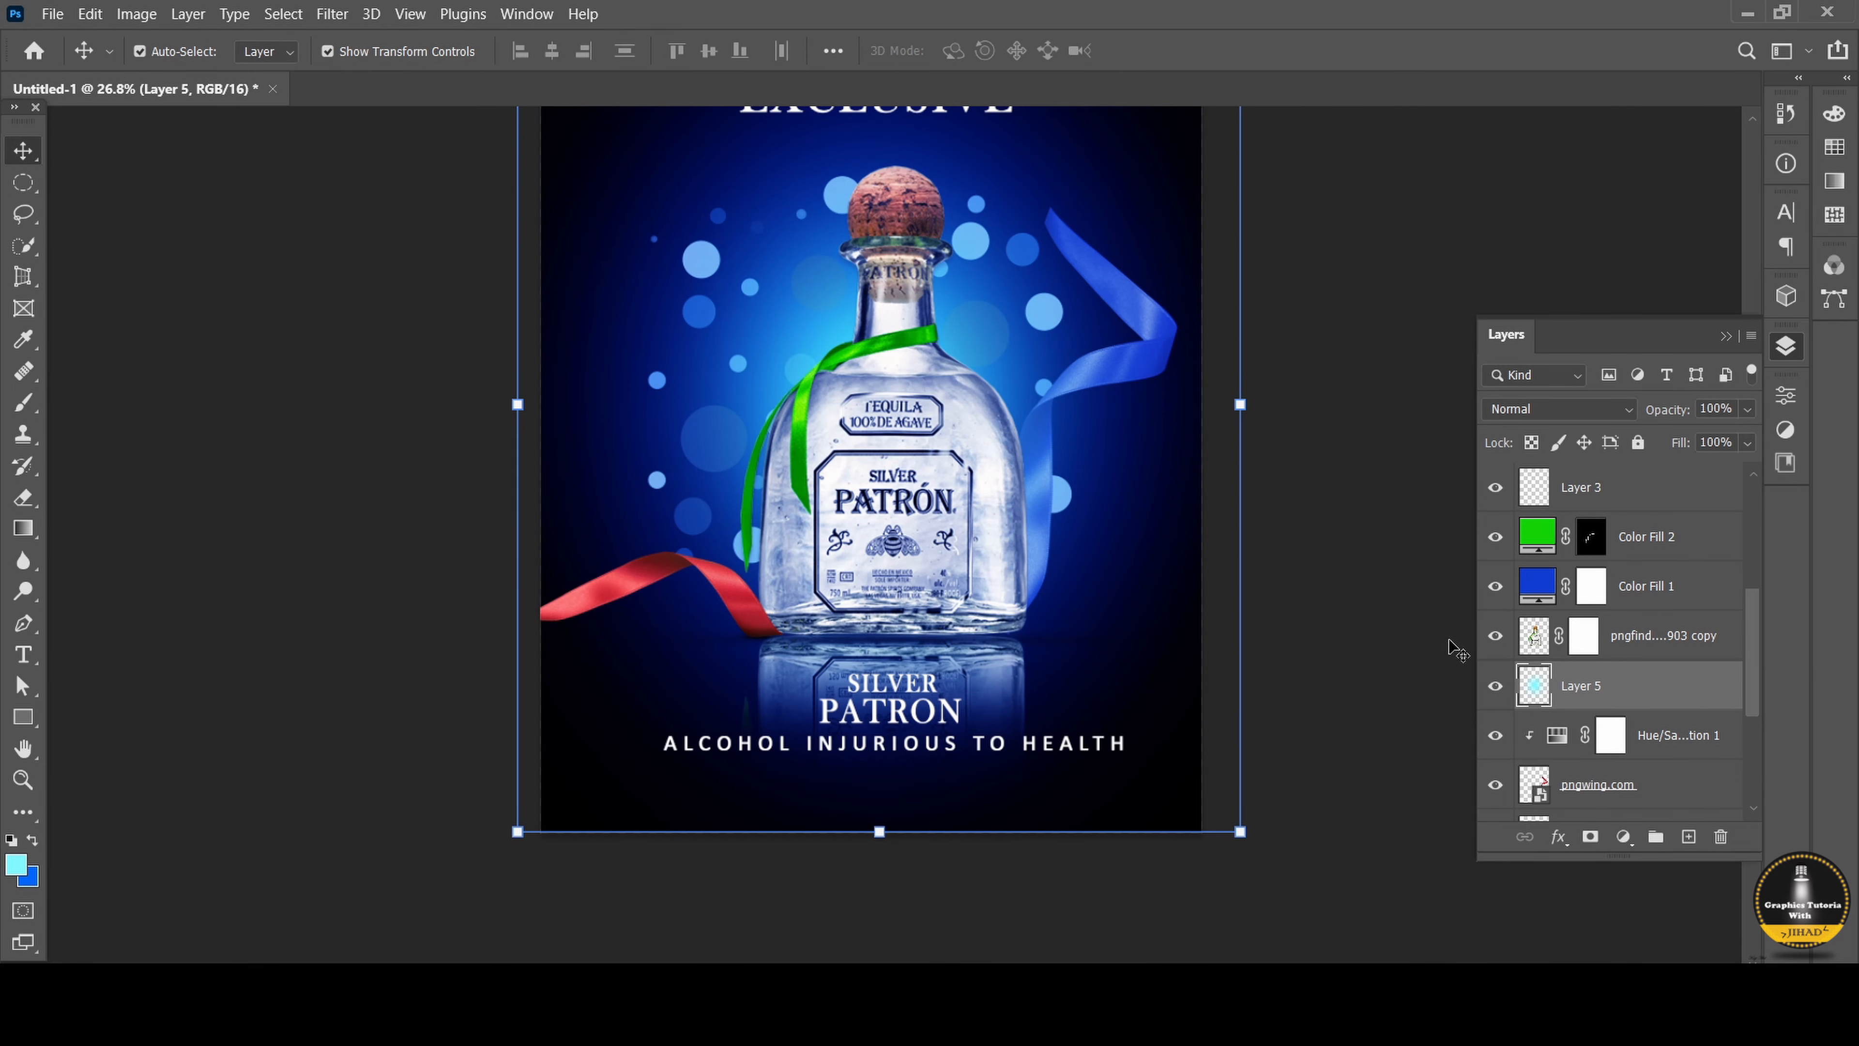
# Shift the health warning text slightly down to widen the gap below PATRON.
pyautogui.scroll(-2, 1167, 626)
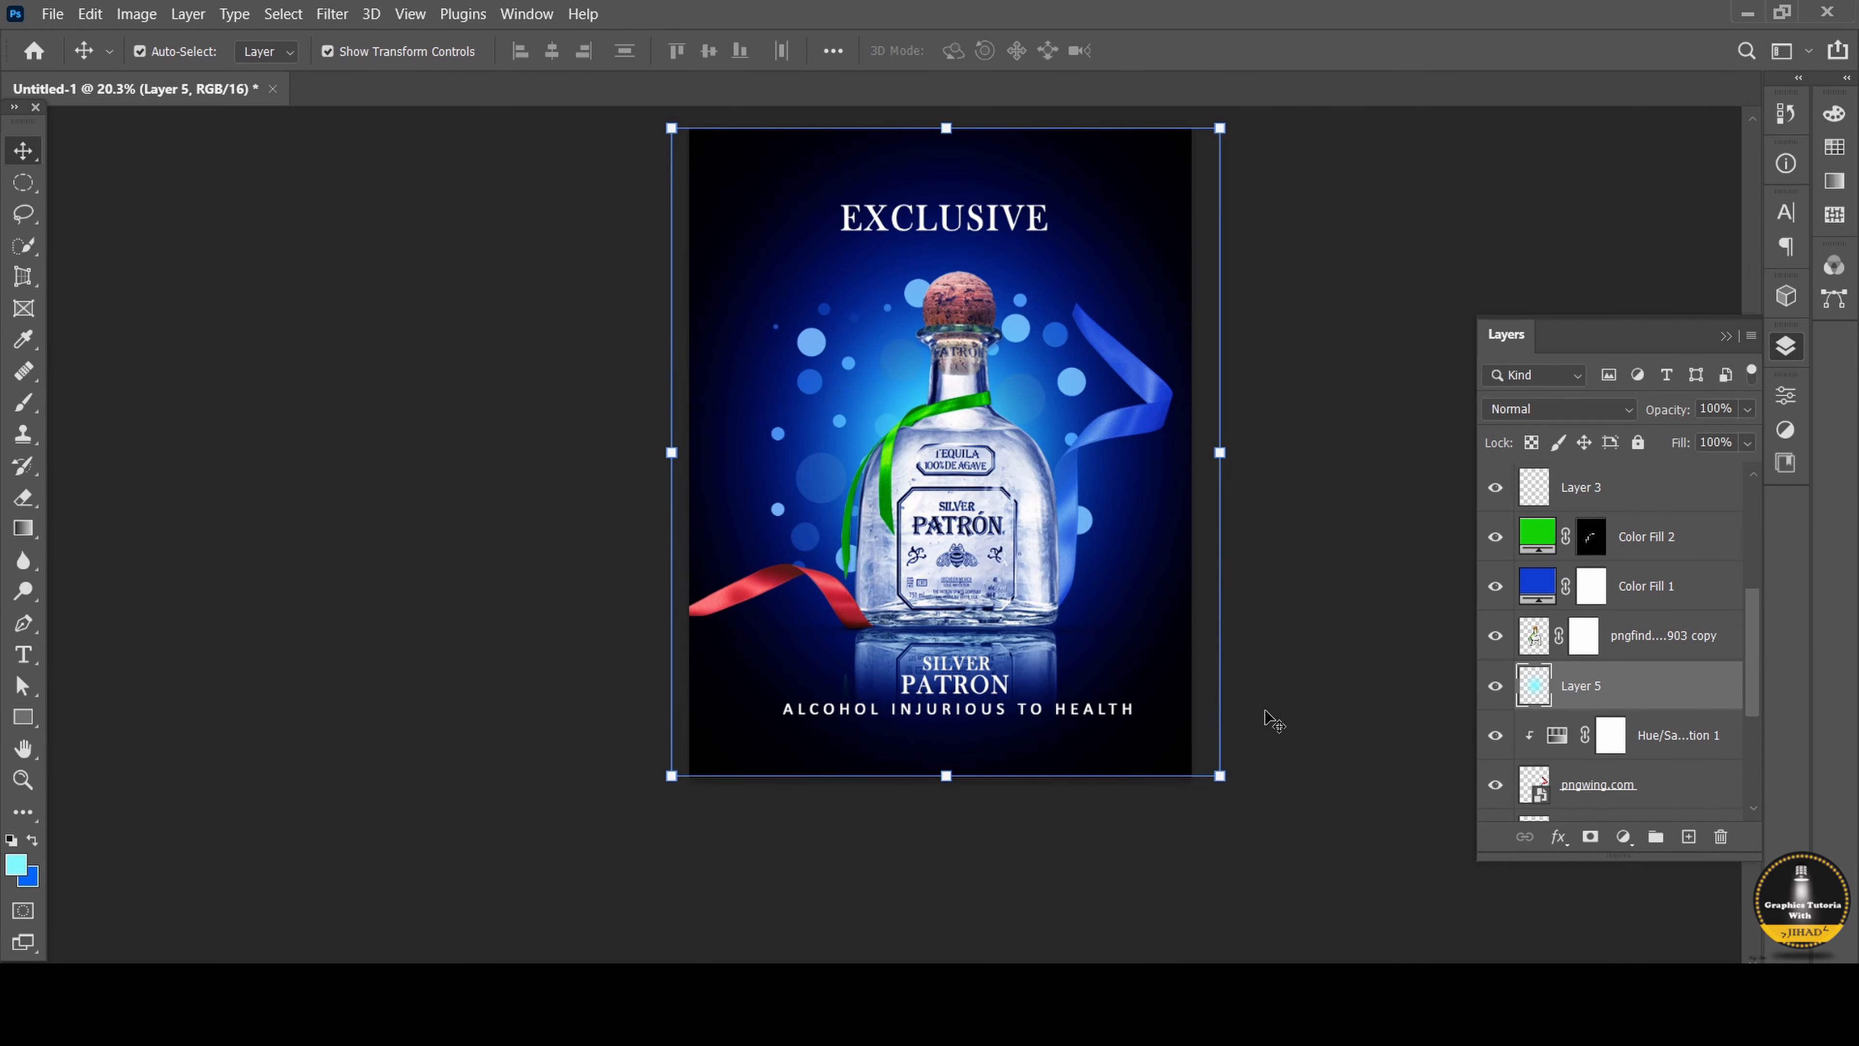
pyautogui.click(1050, 716)
pyautogui.click(1053, 711)
pyautogui.moveTo(1052, 711); pyautogui.dragTo(1053, 714)
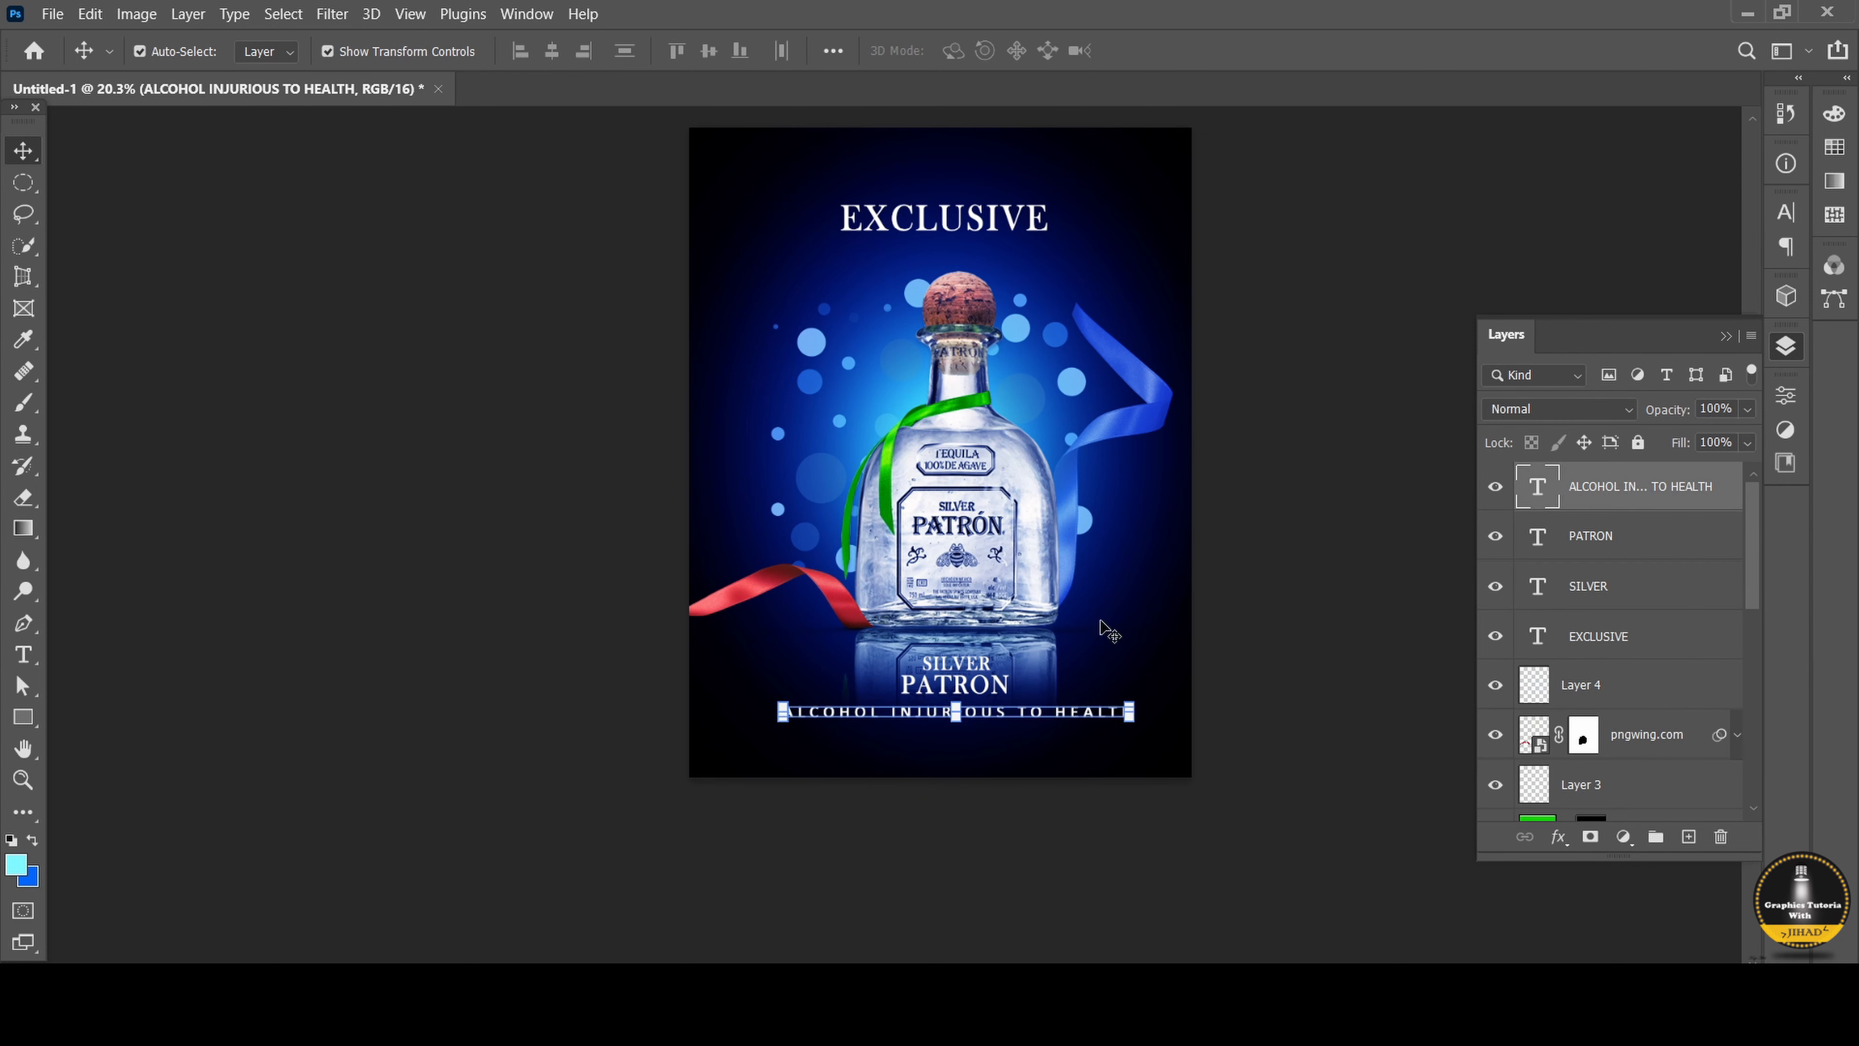
pyautogui.click(1291, 614)
# Set the health warning text's vertical scale to 134%, turn off its faux bold and nudge the line slightly.
pyautogui.click(1062, 719)
pyautogui.click(1786, 214)
pyautogui.moveTo(1526, 322); pyautogui.dragTo(1501, 330)
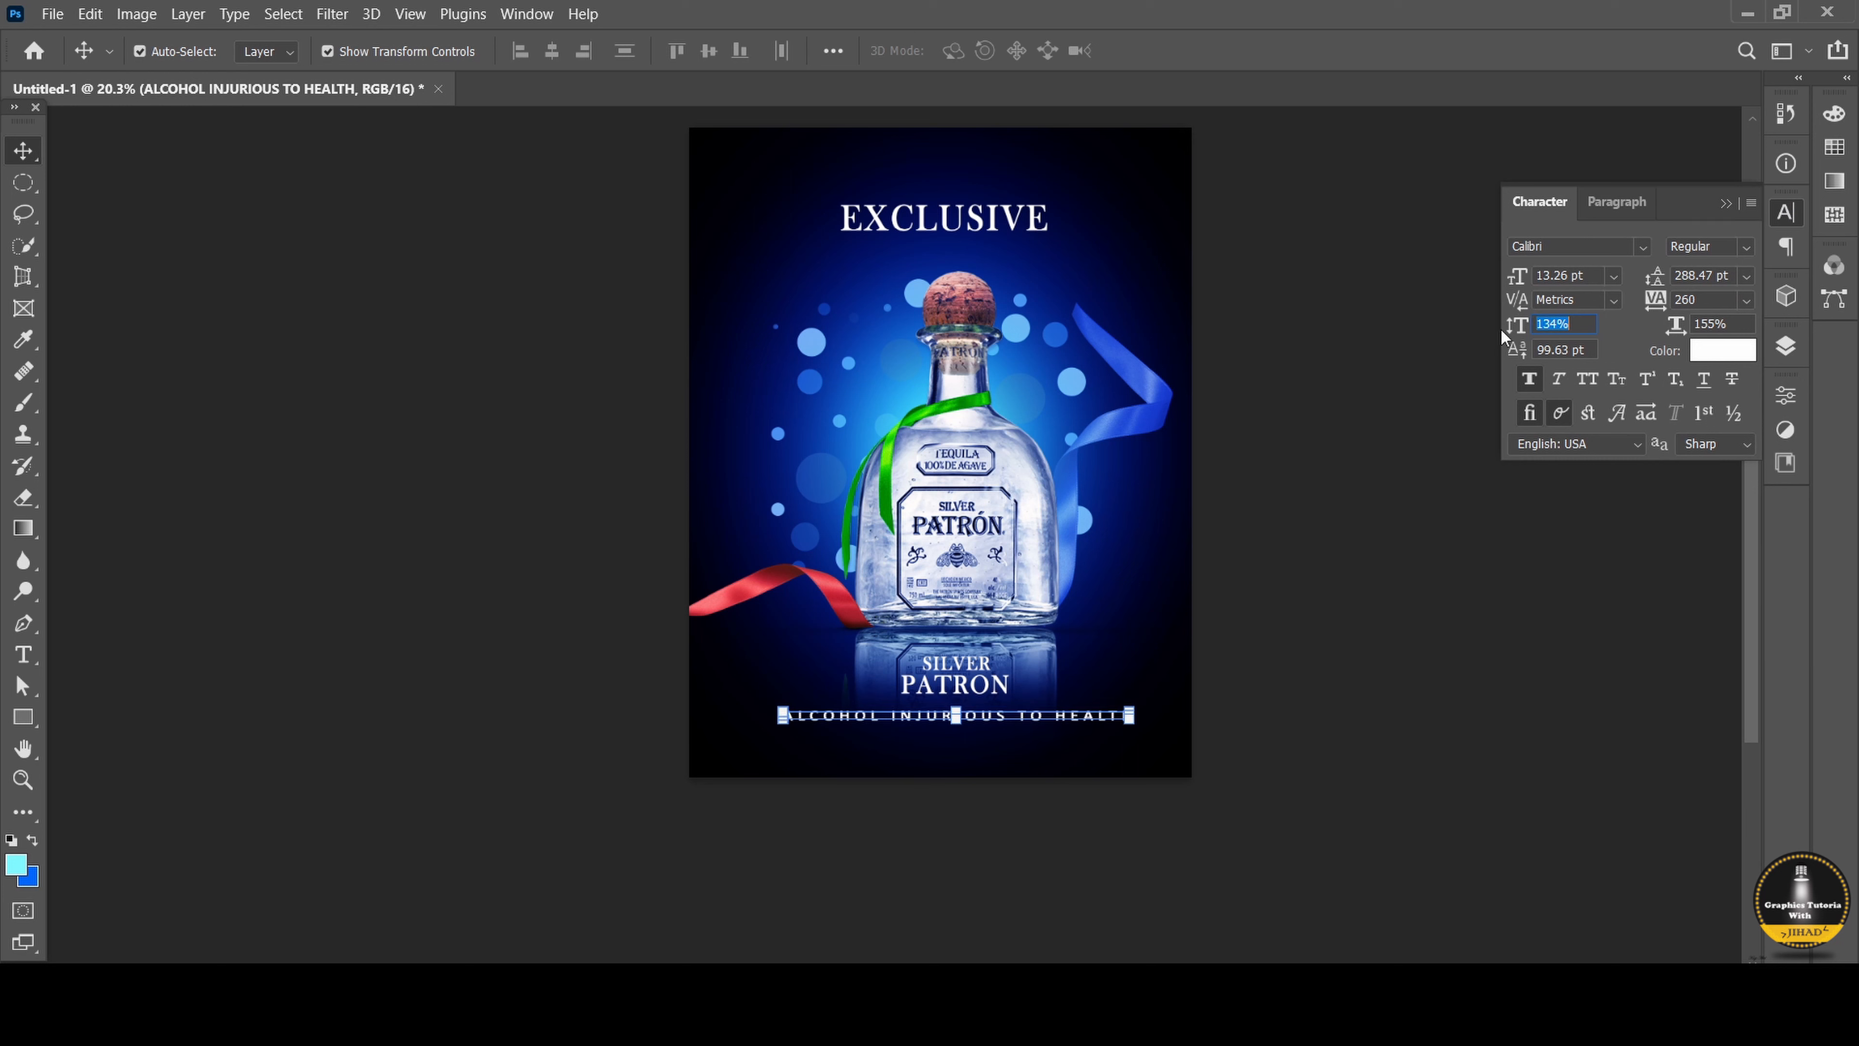
pyautogui.click(1614, 276)
pyautogui.click(1679, 278)
pyautogui.click(1530, 379)
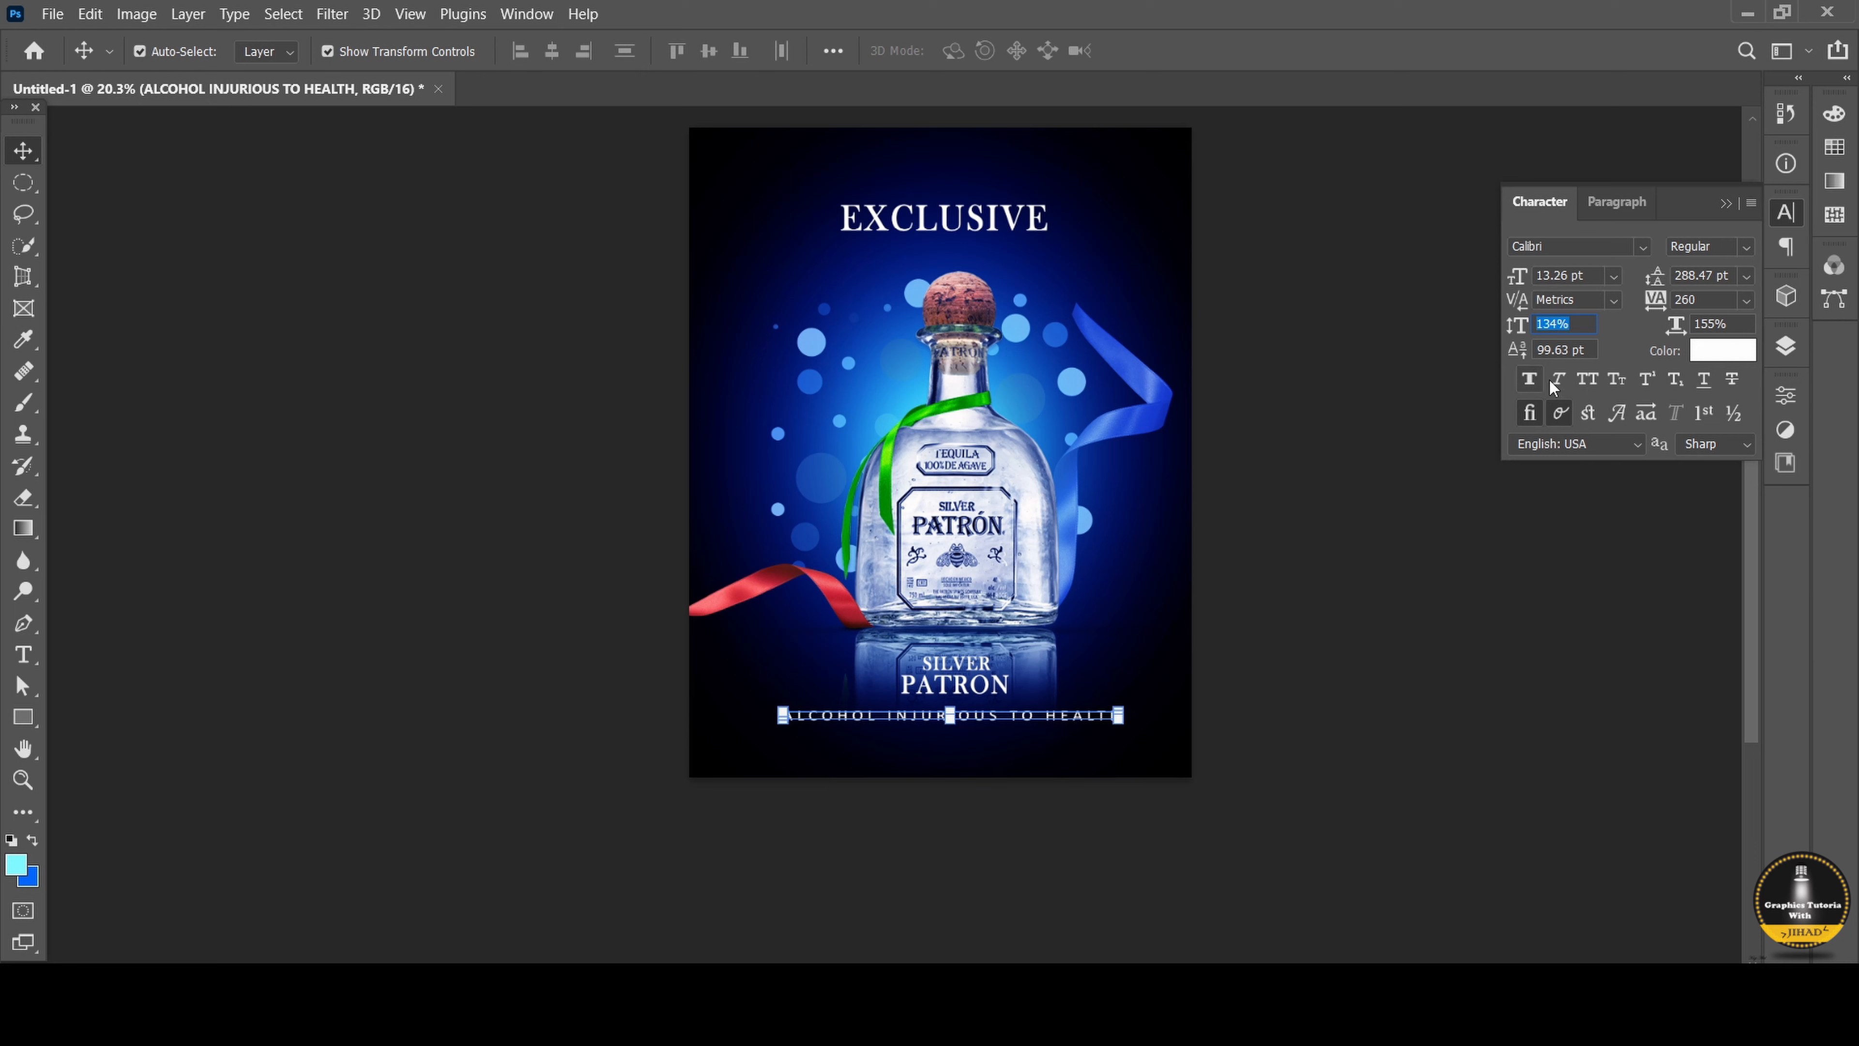
pyautogui.click(205, 218)
pyautogui.click(964, 716)
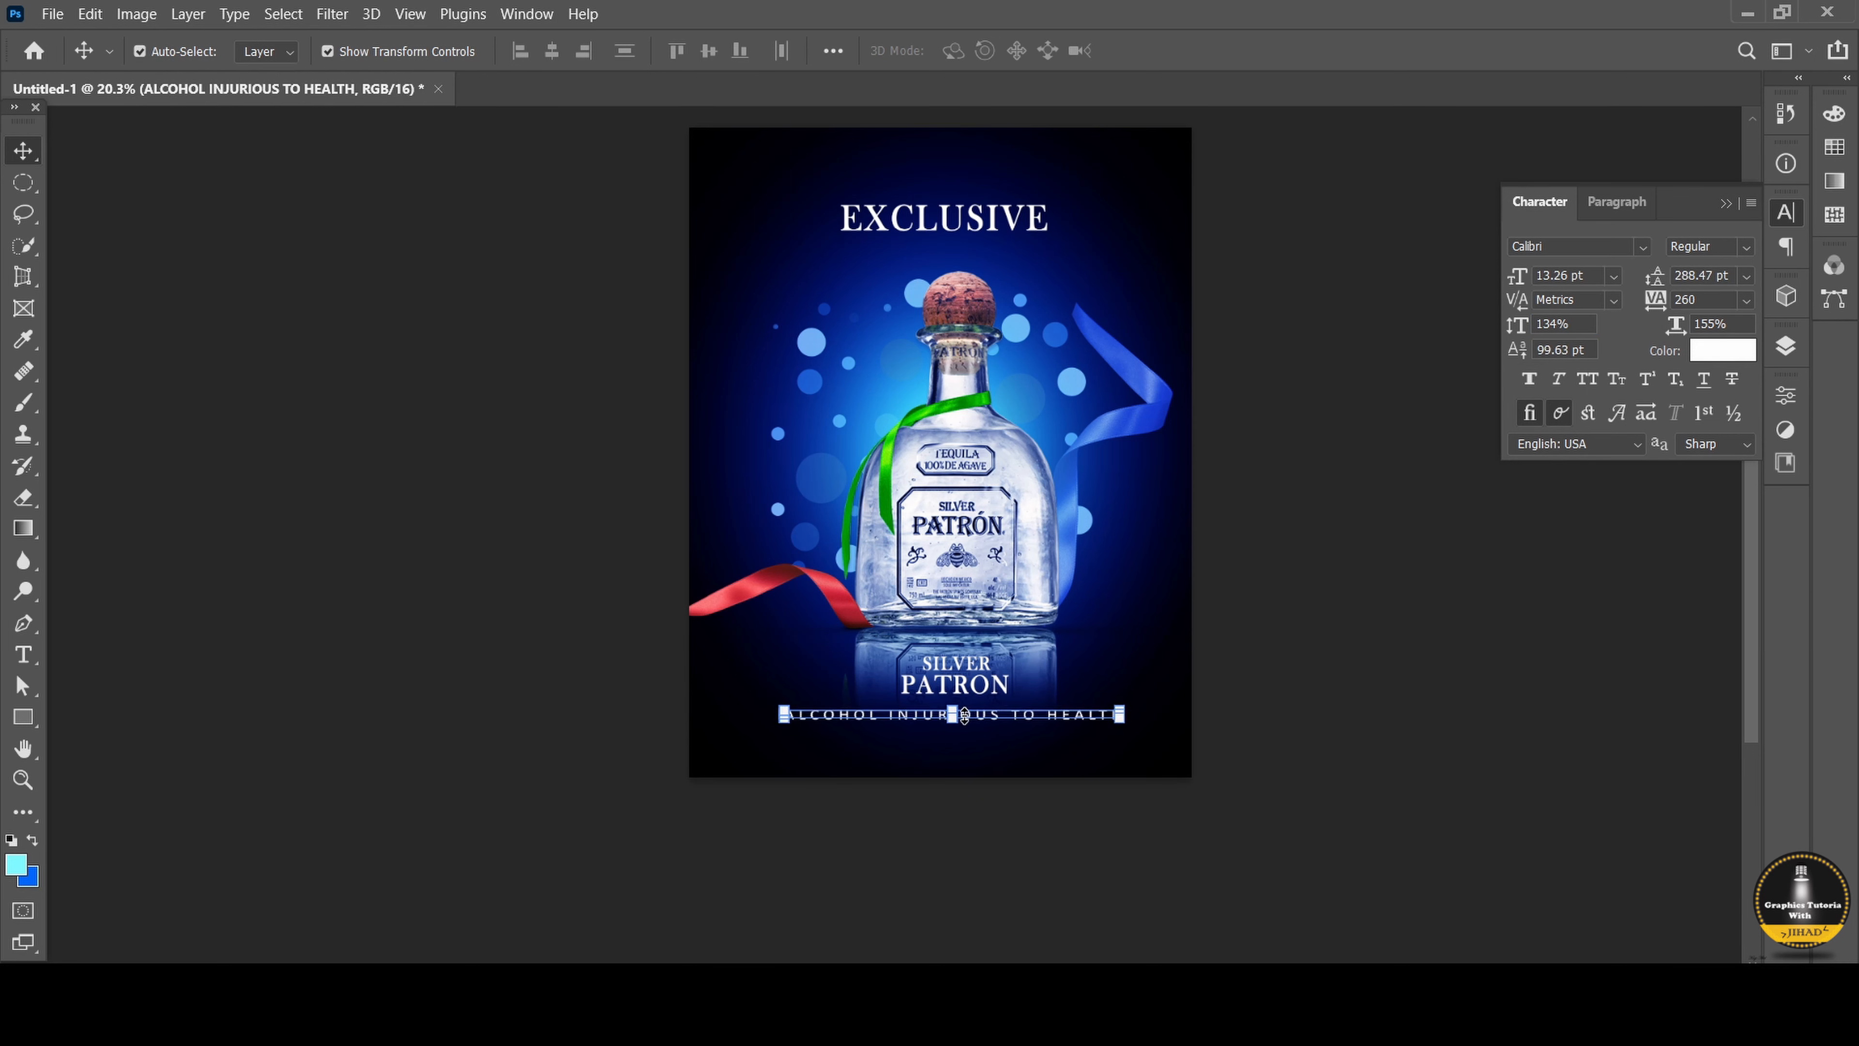
pyautogui.click(1323, 722)
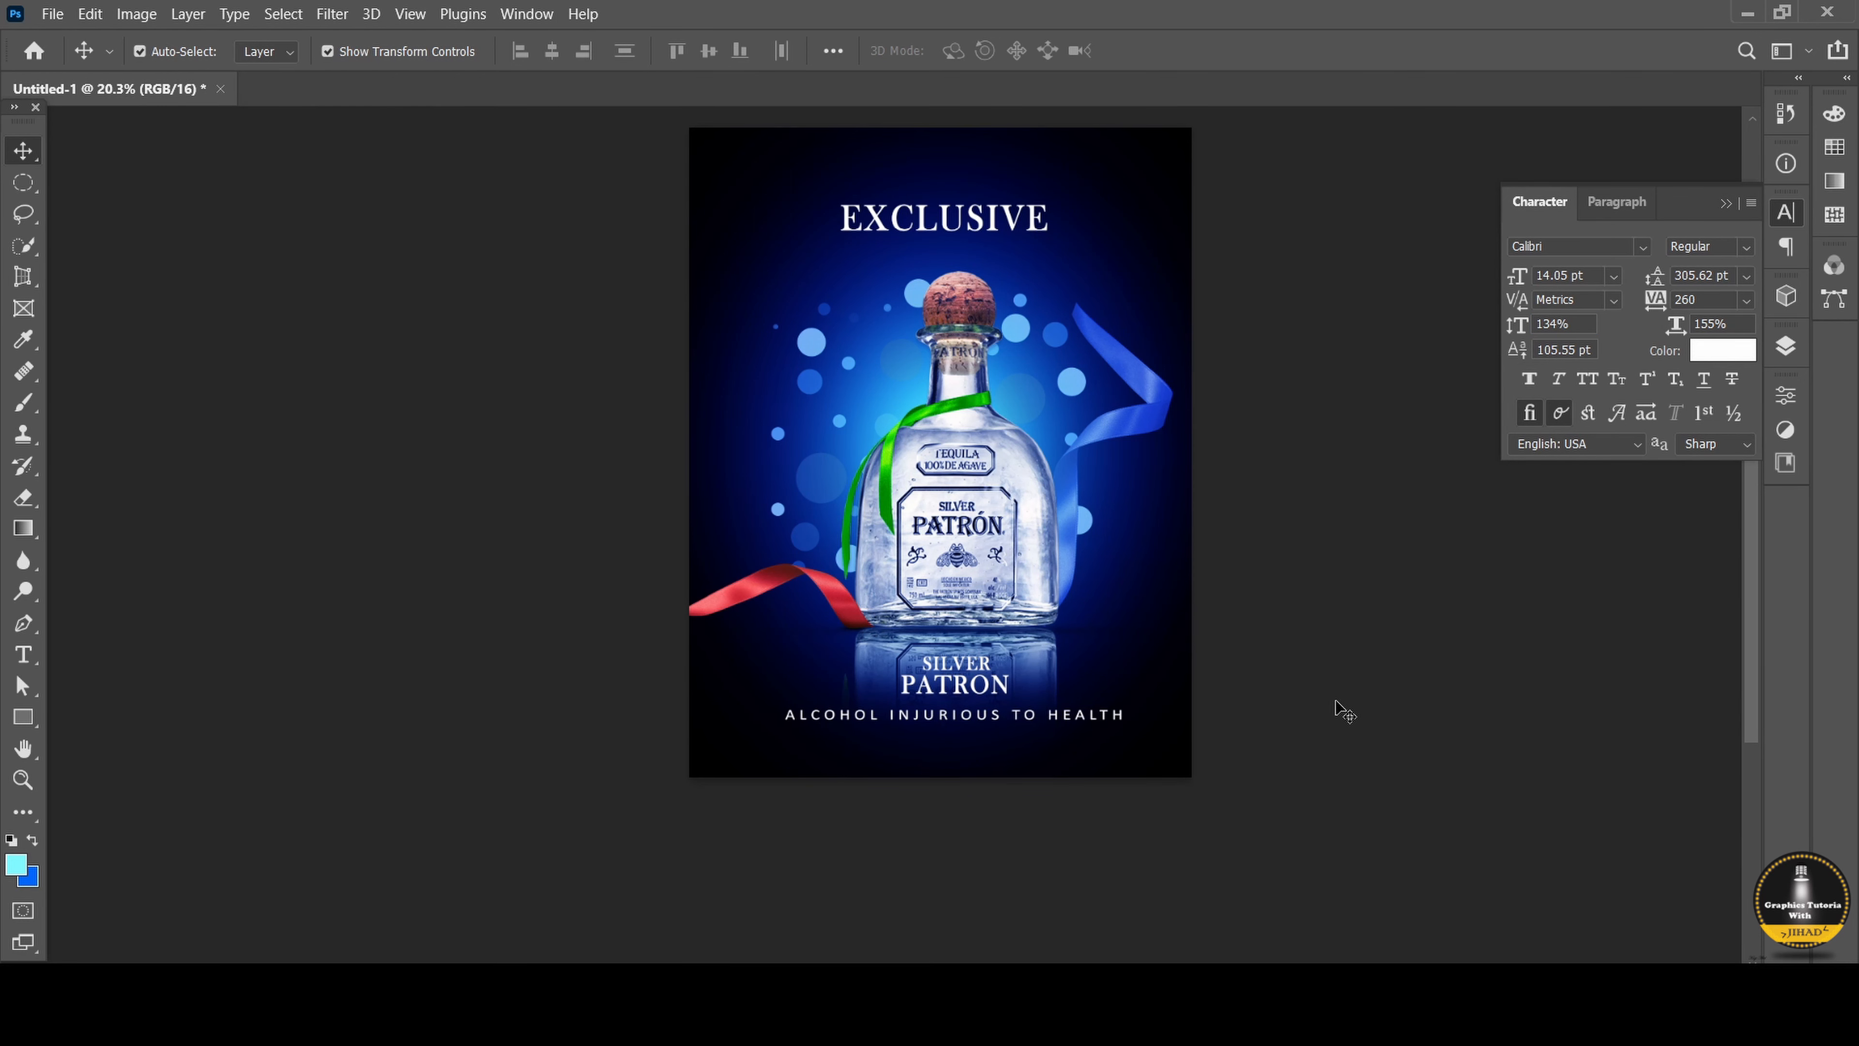
pyautogui.scroll(2, 1204, 641)
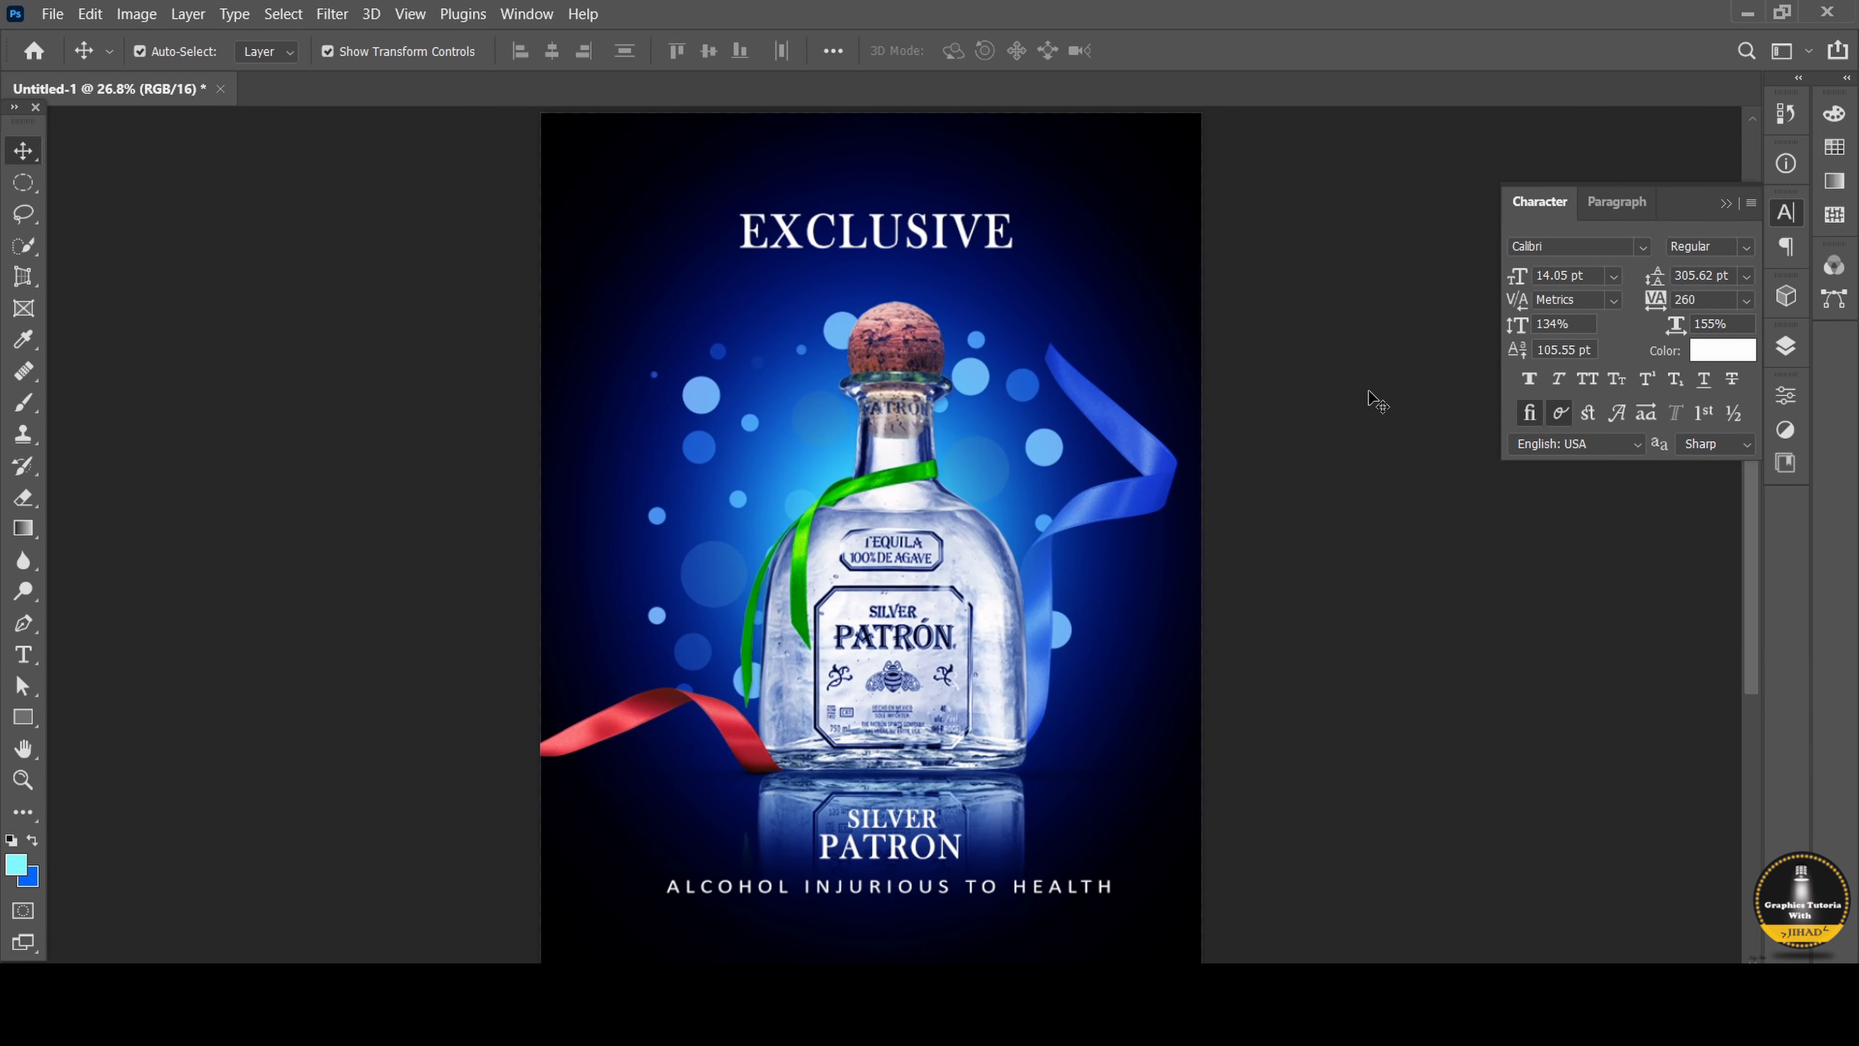
# Extend the SILVER text above PATRON to read THIS IS A SILVER.
pyautogui.click(1726, 202)
pyautogui.click(1786, 346)
pyautogui.click(1098, 884)
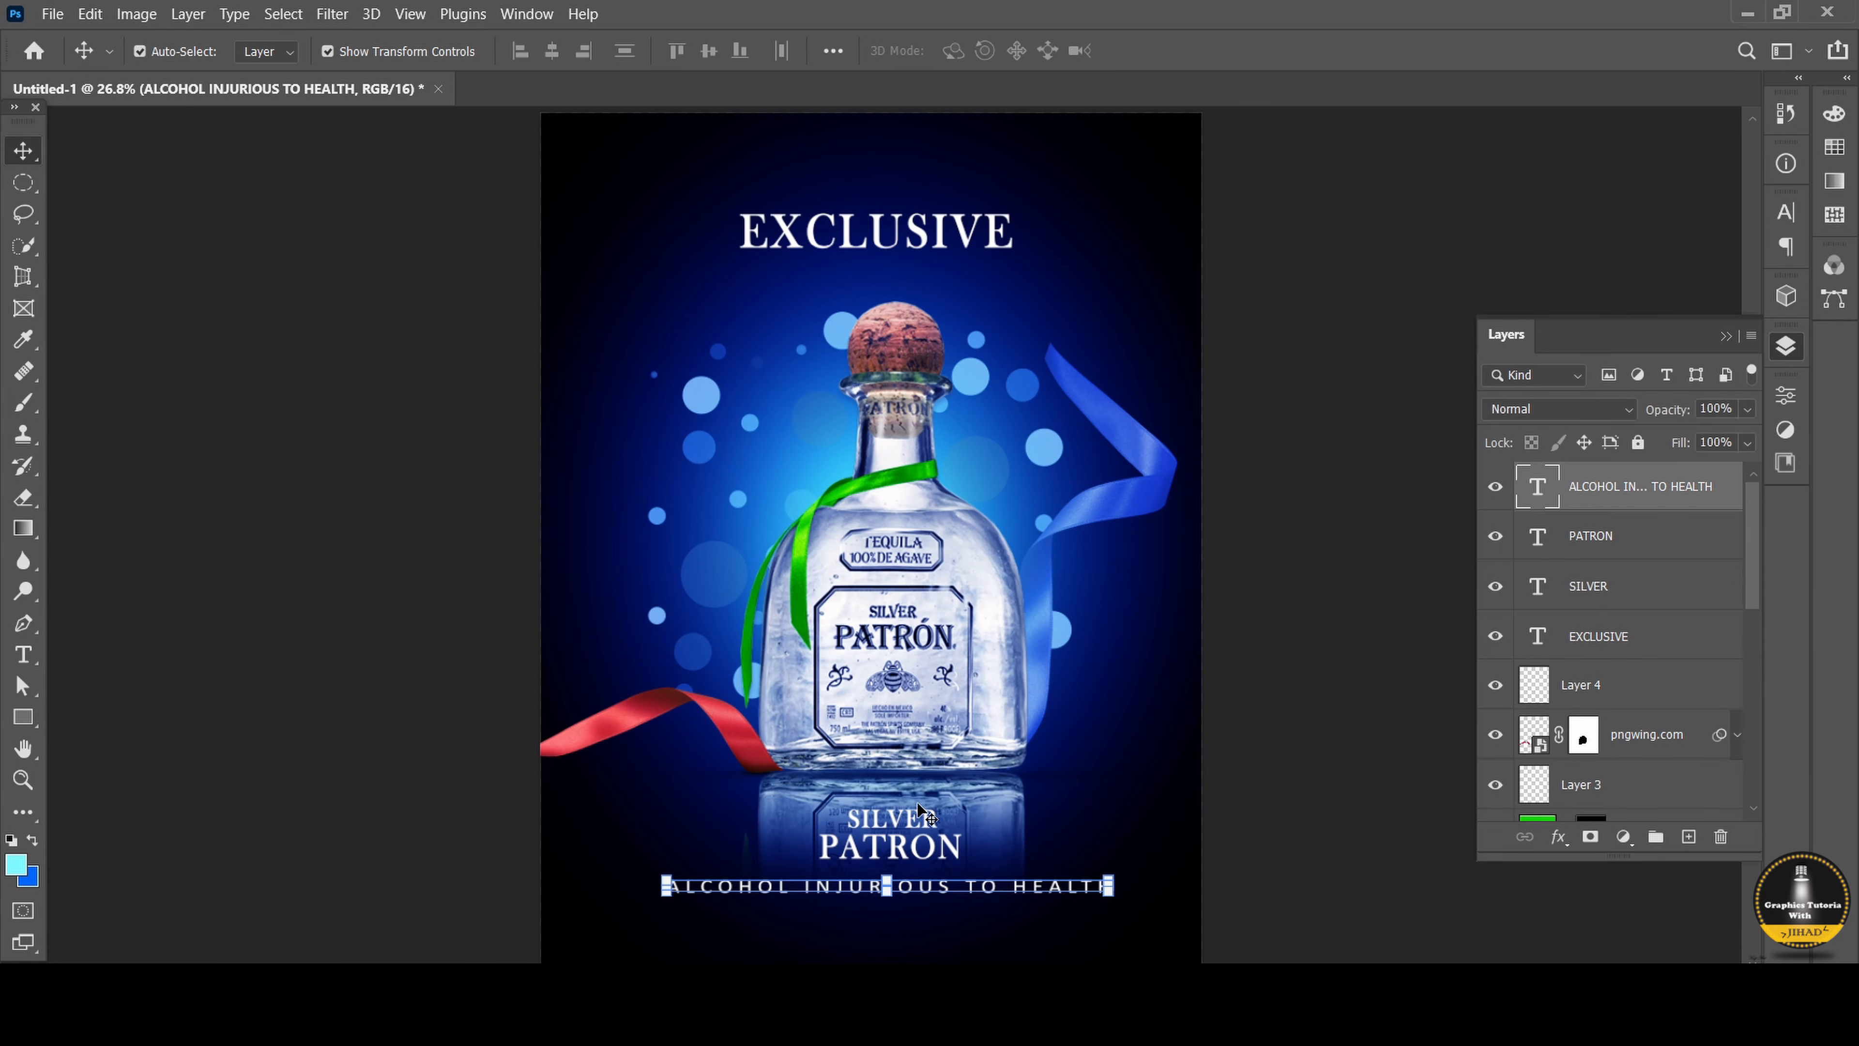
pyautogui.click(918, 815)
pyautogui.scroll(3, 954, 820)
pyautogui.scroll(3, 955, 825)
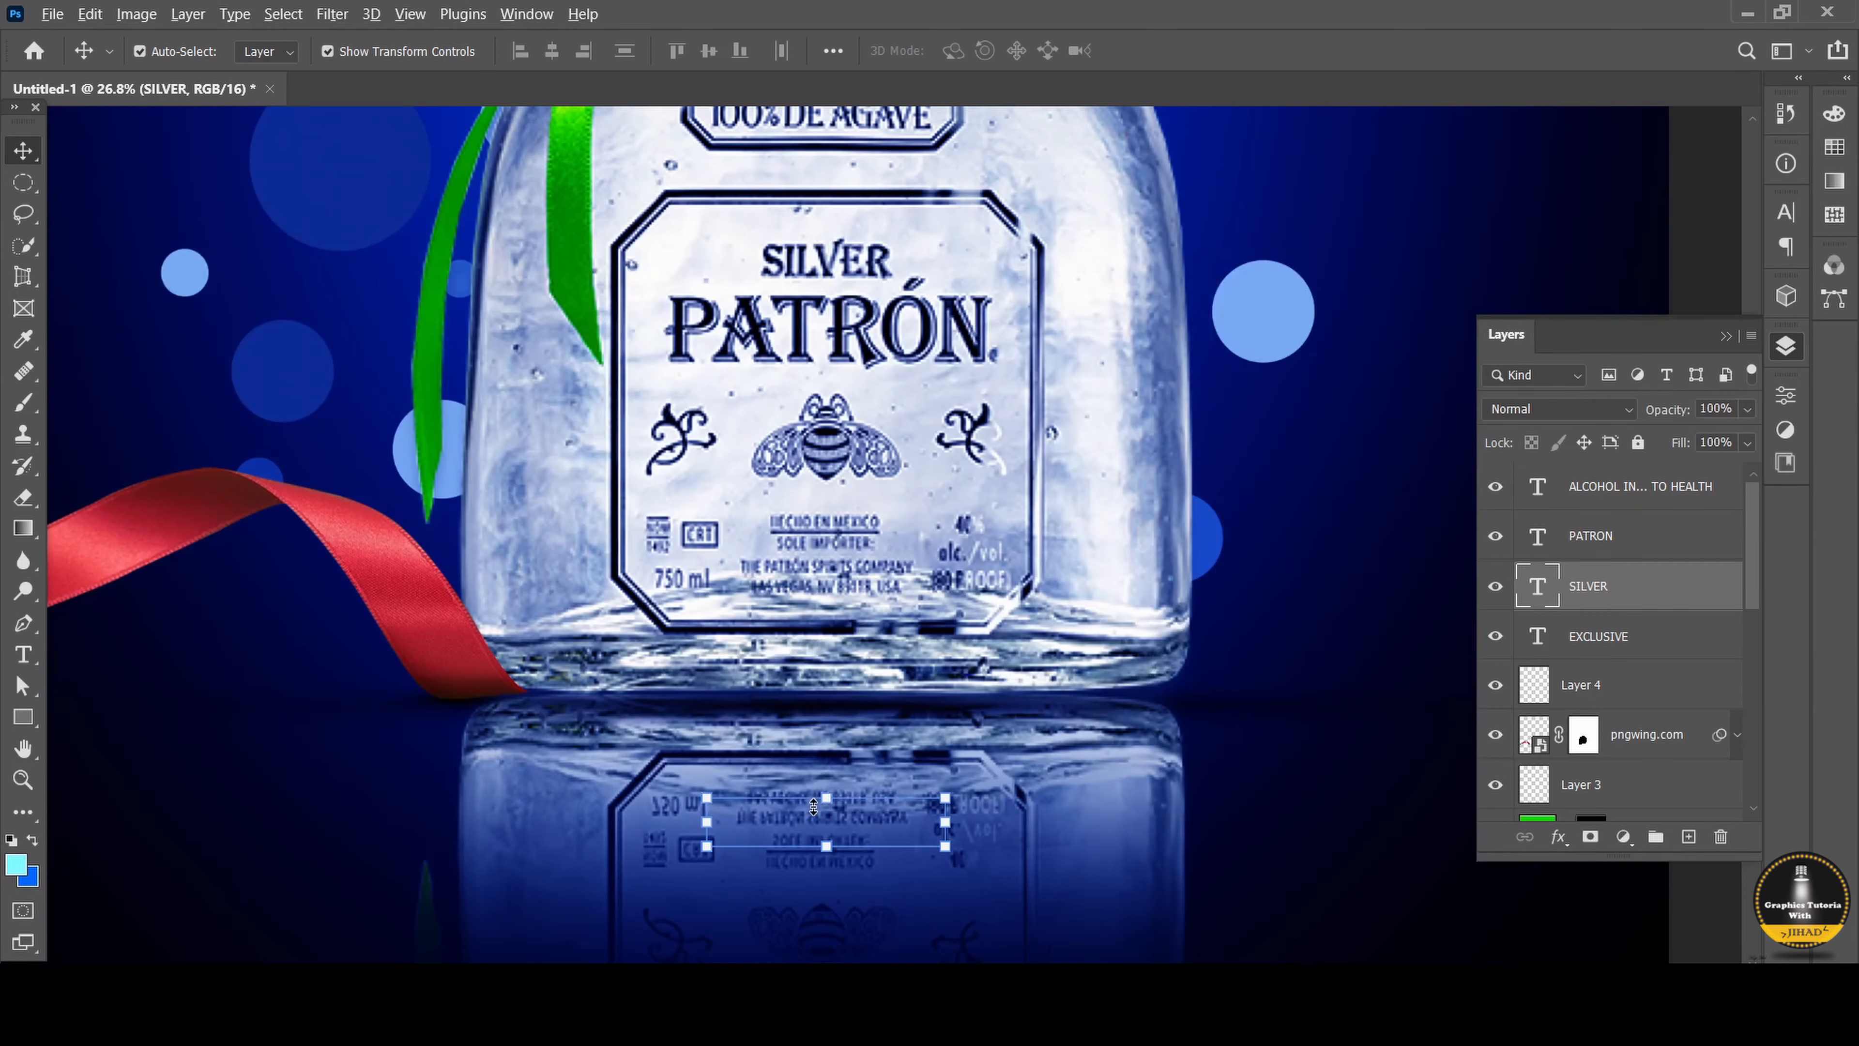
pyautogui.click(23, 654)
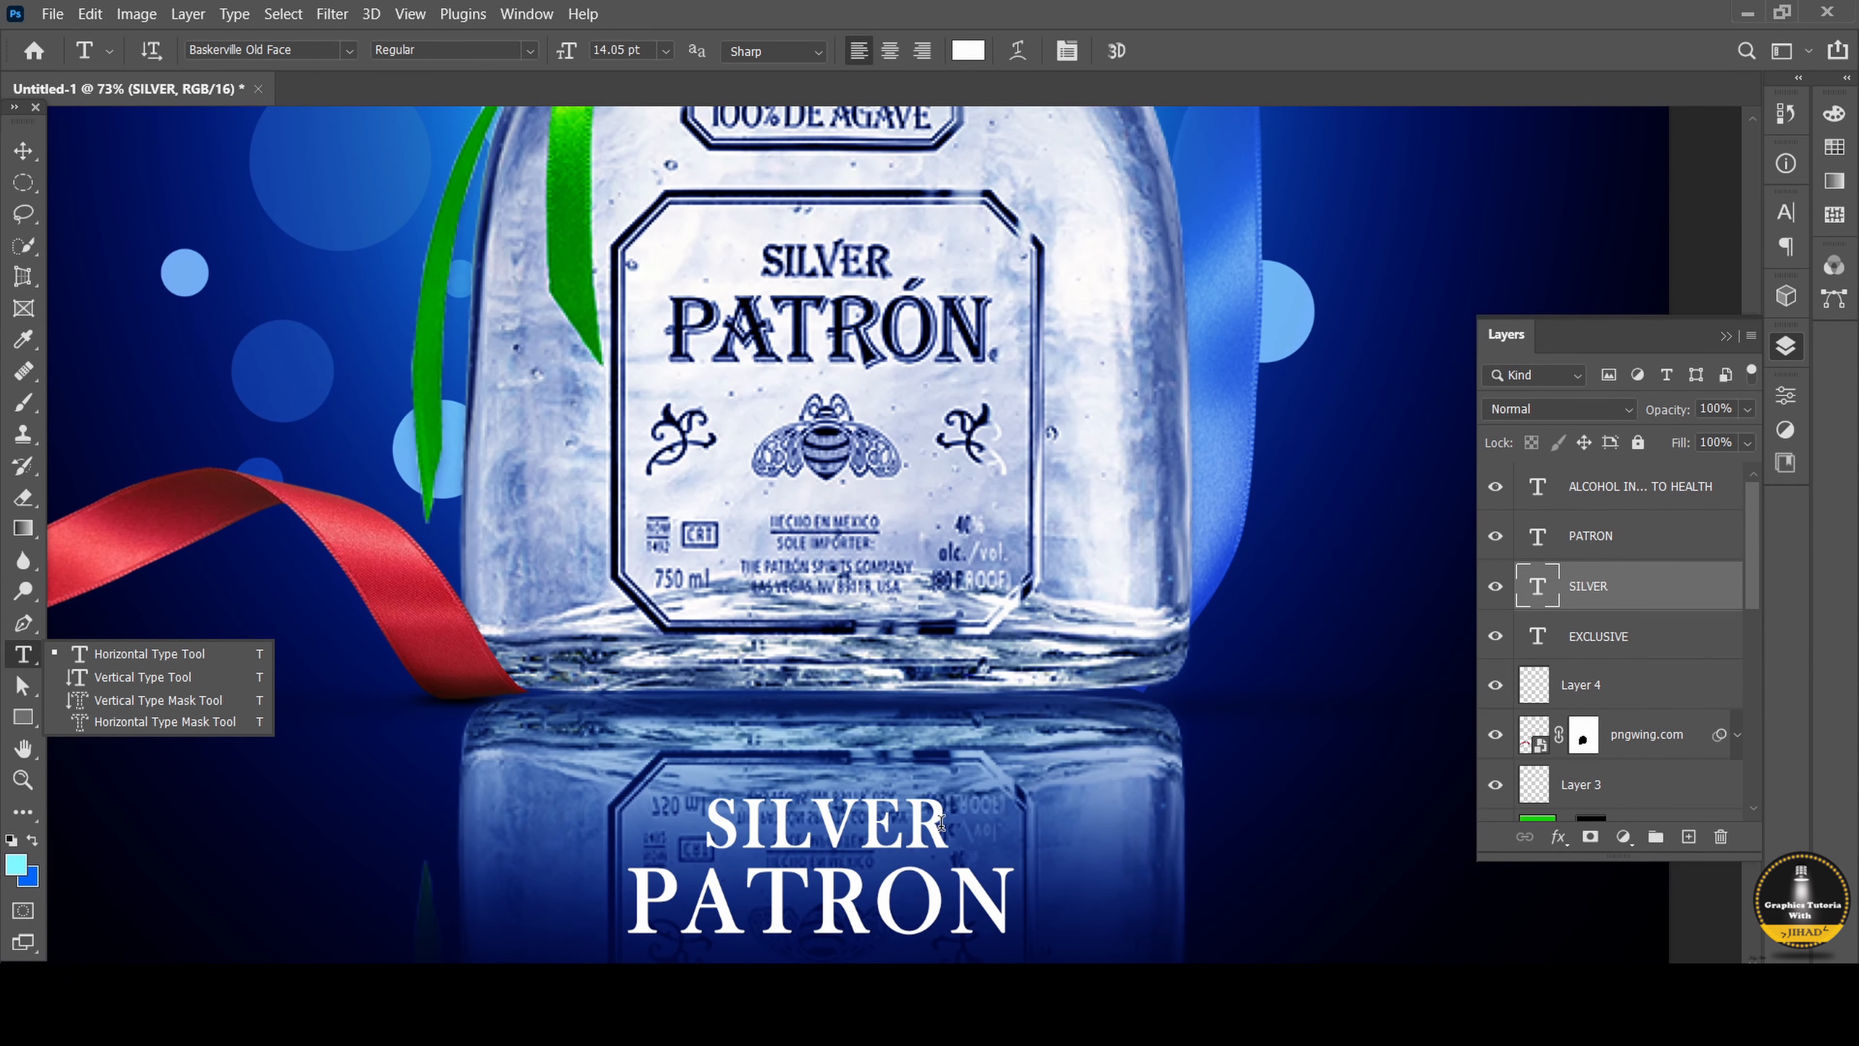
pyautogui.moveTo(941, 825); pyautogui.dragTo(687, 817)
pyautogui.click(710, 828)
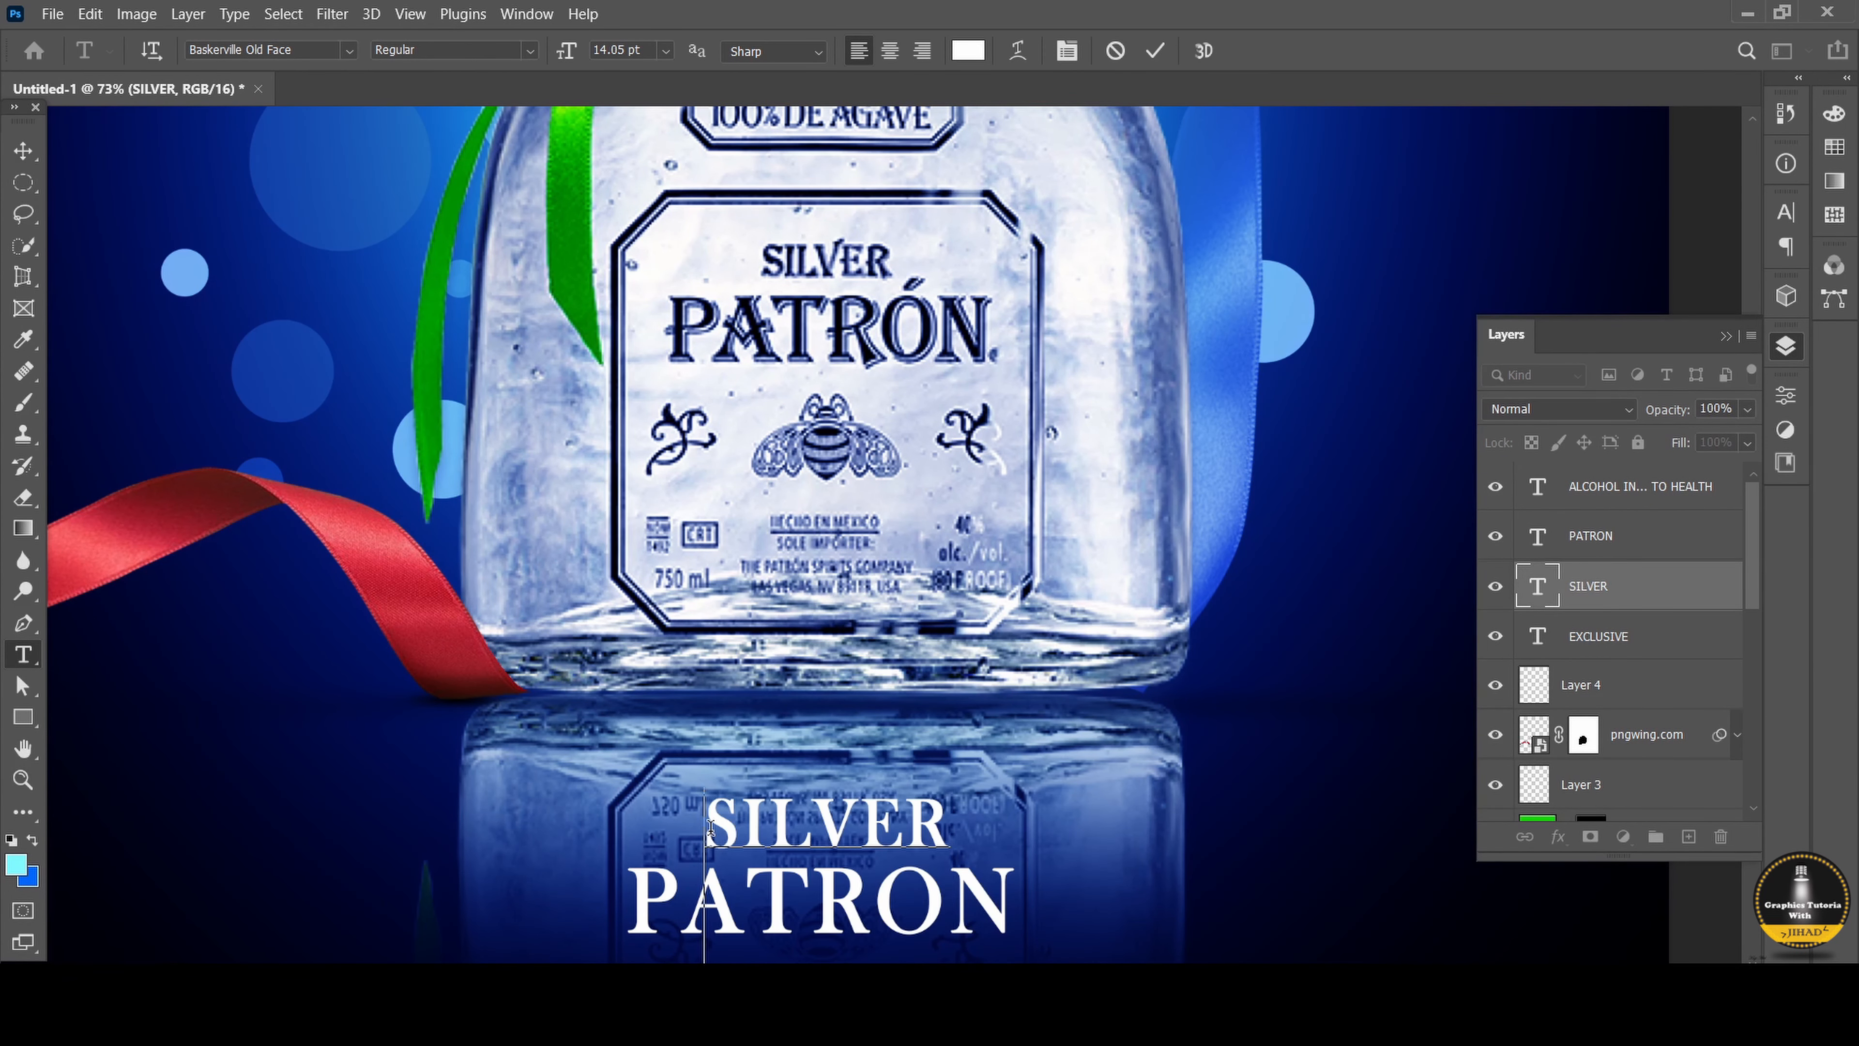
pyautogui.write('THIS ')
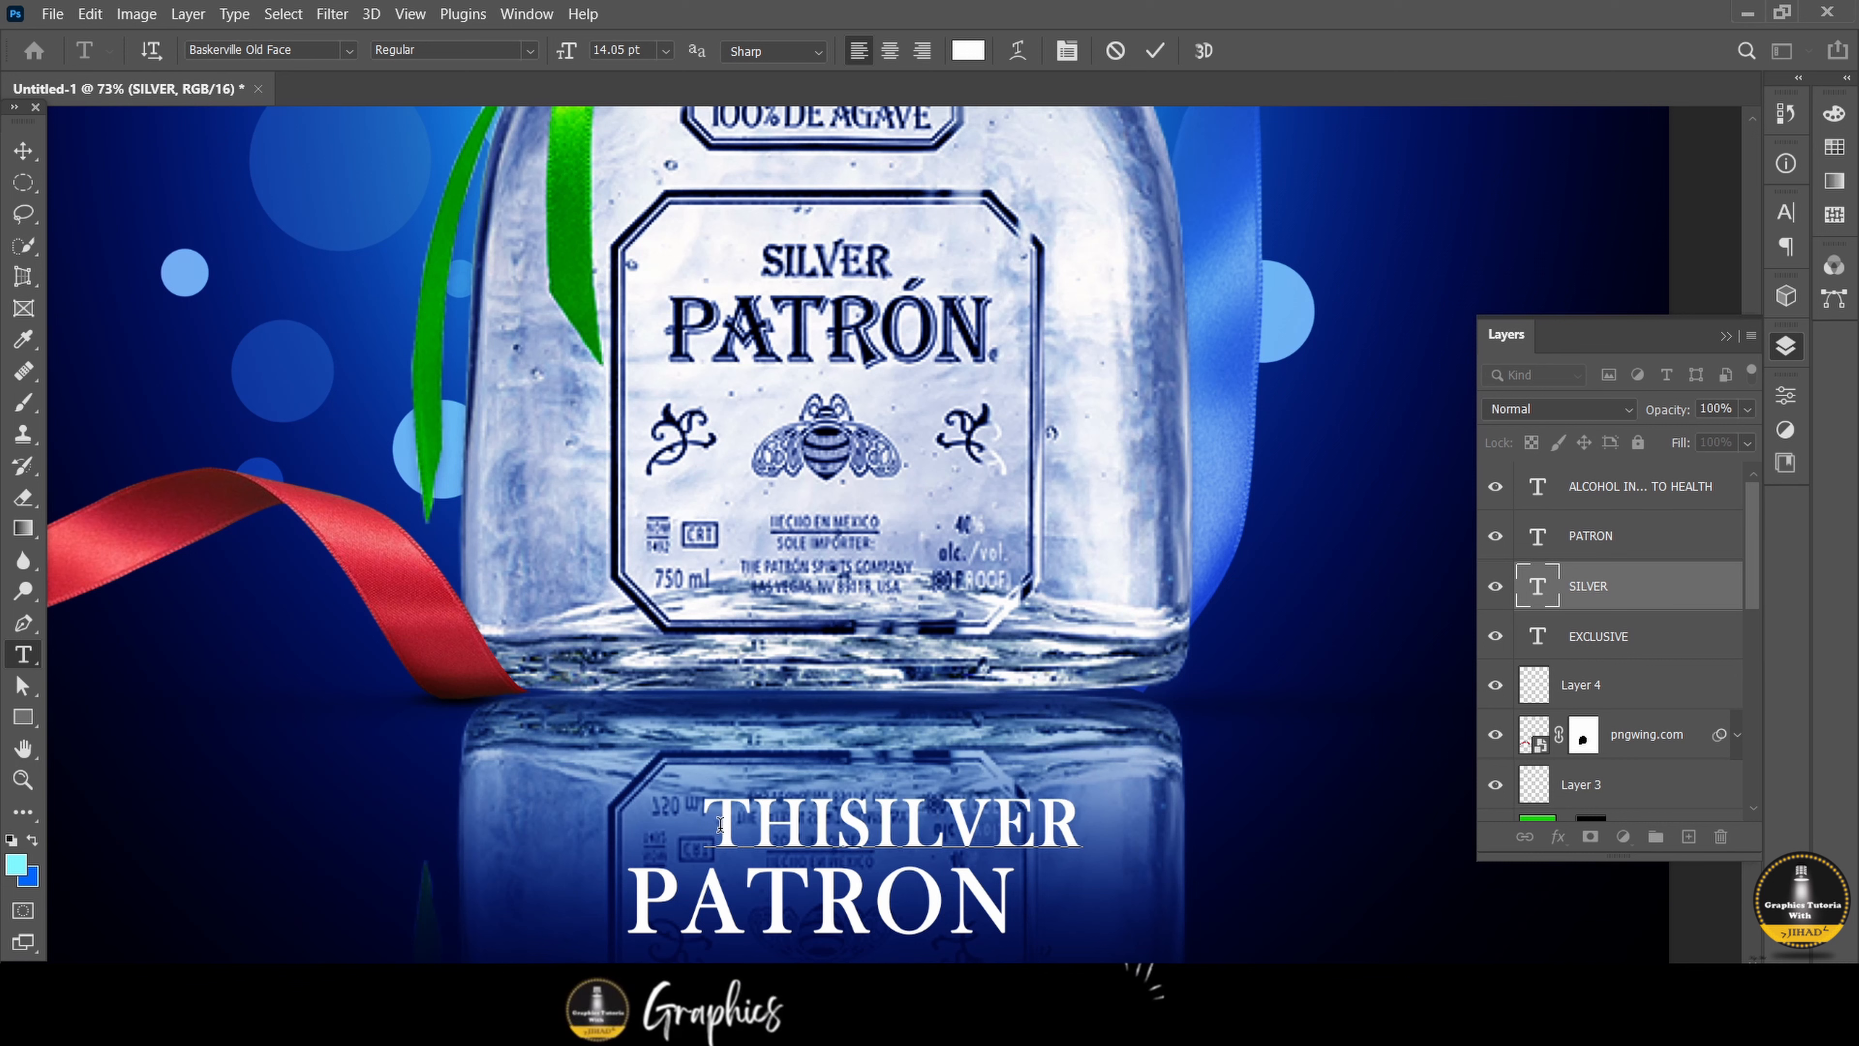
pyautogui.write('IS A')
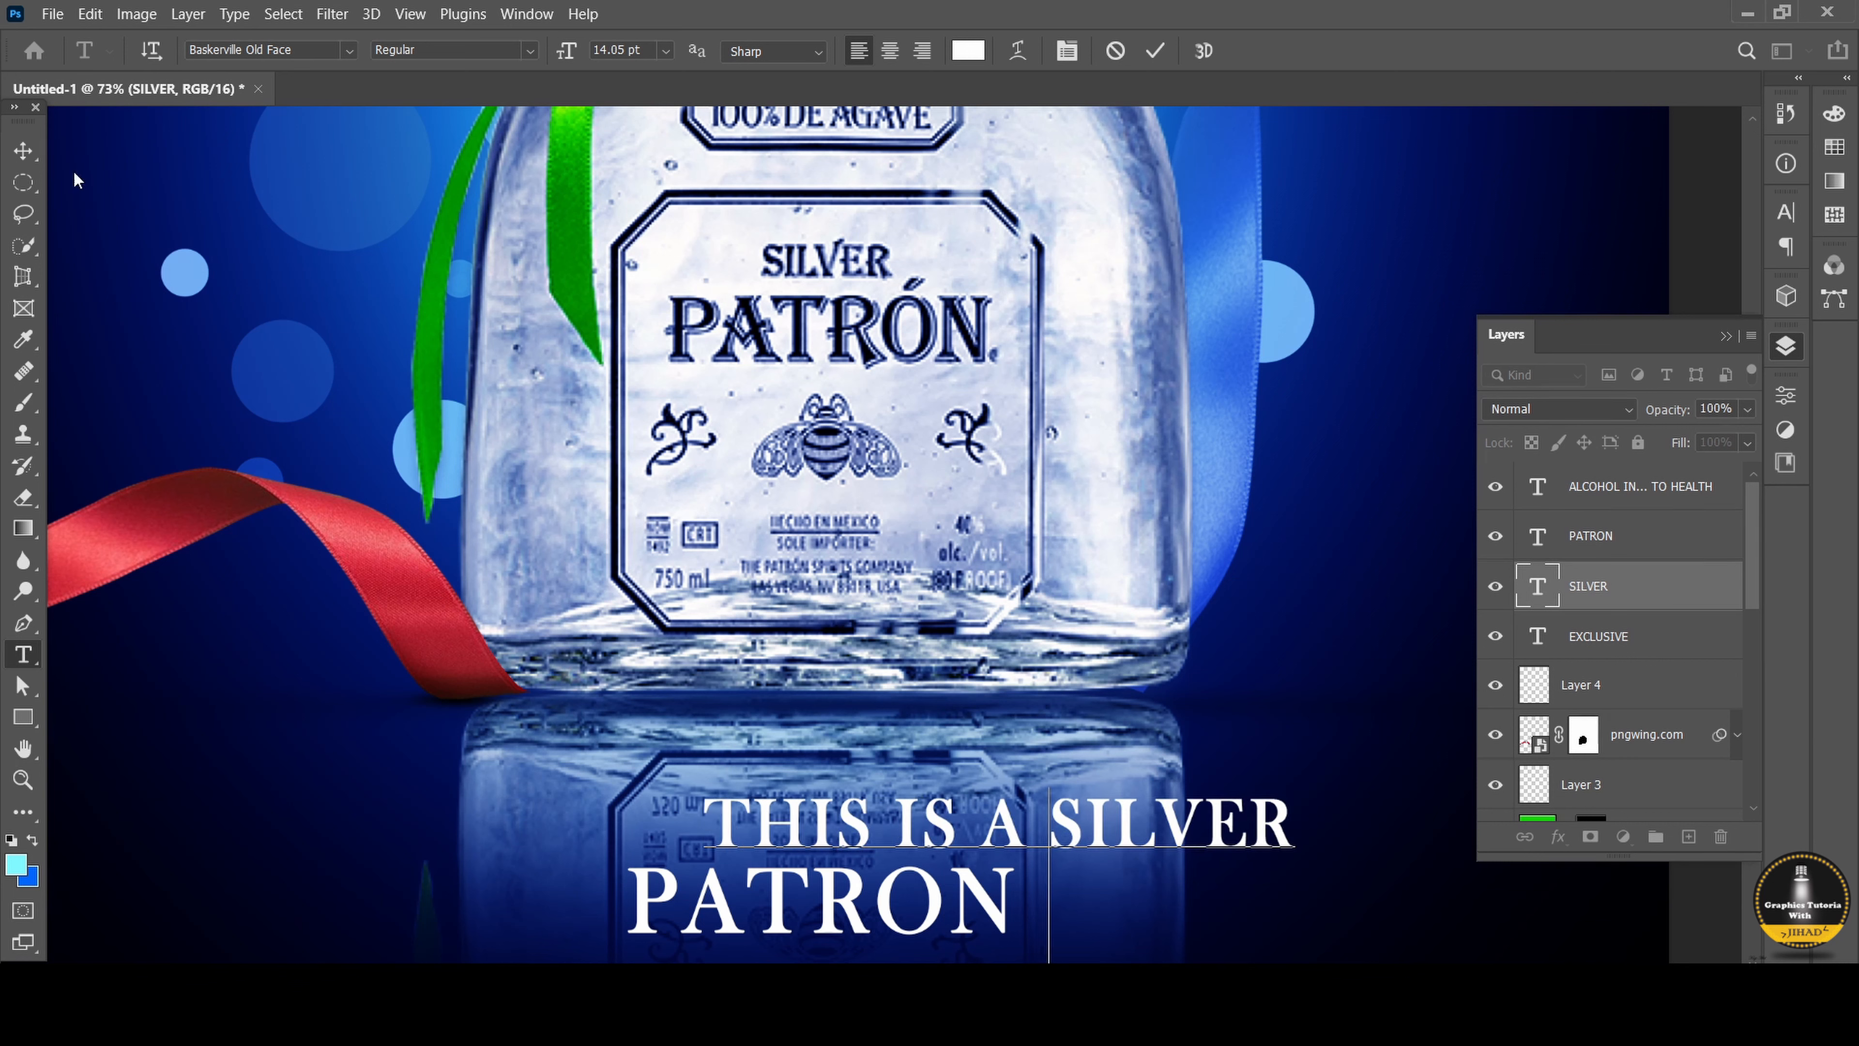
# Move the THIS IS A SILVER line into place above PATRON and scale it down to about 71%.
pyautogui.click(23, 151)
pyautogui.hotkey('ctrl', '0')
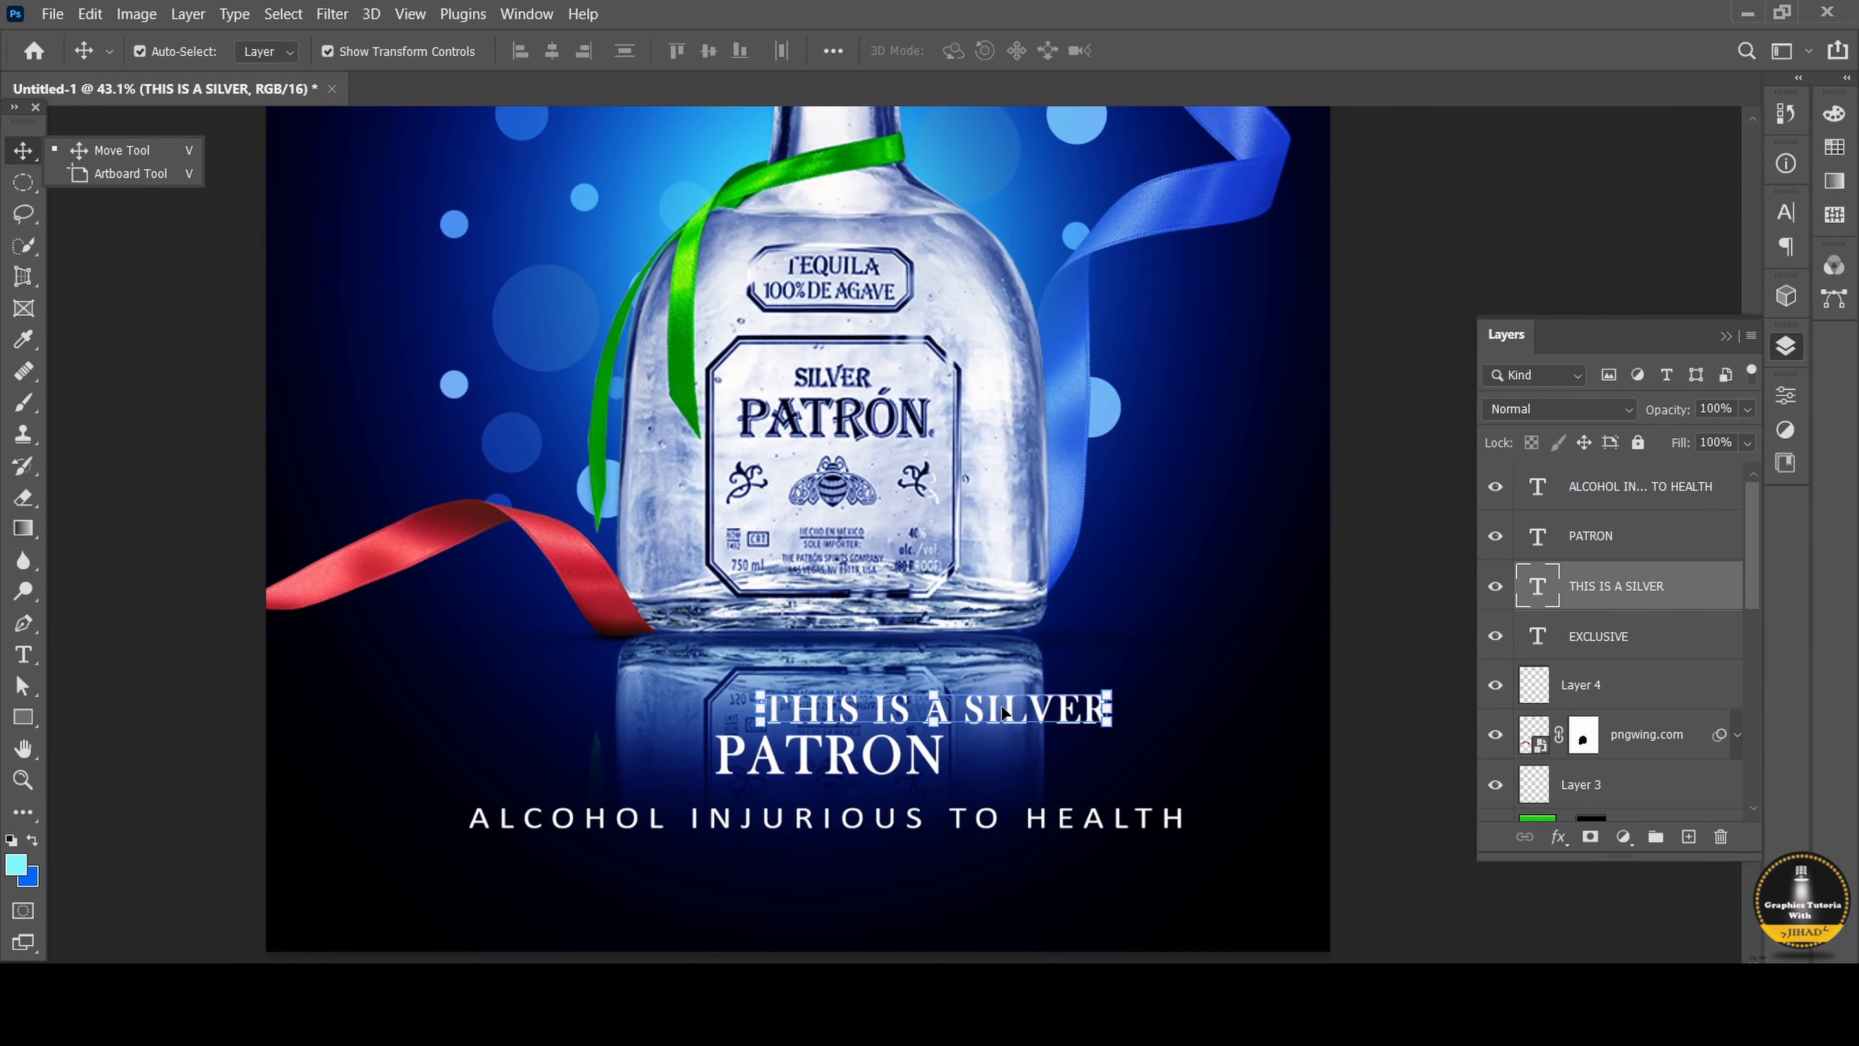
pyautogui.moveTo(896, 716); pyautogui.dragTo(674, 694)
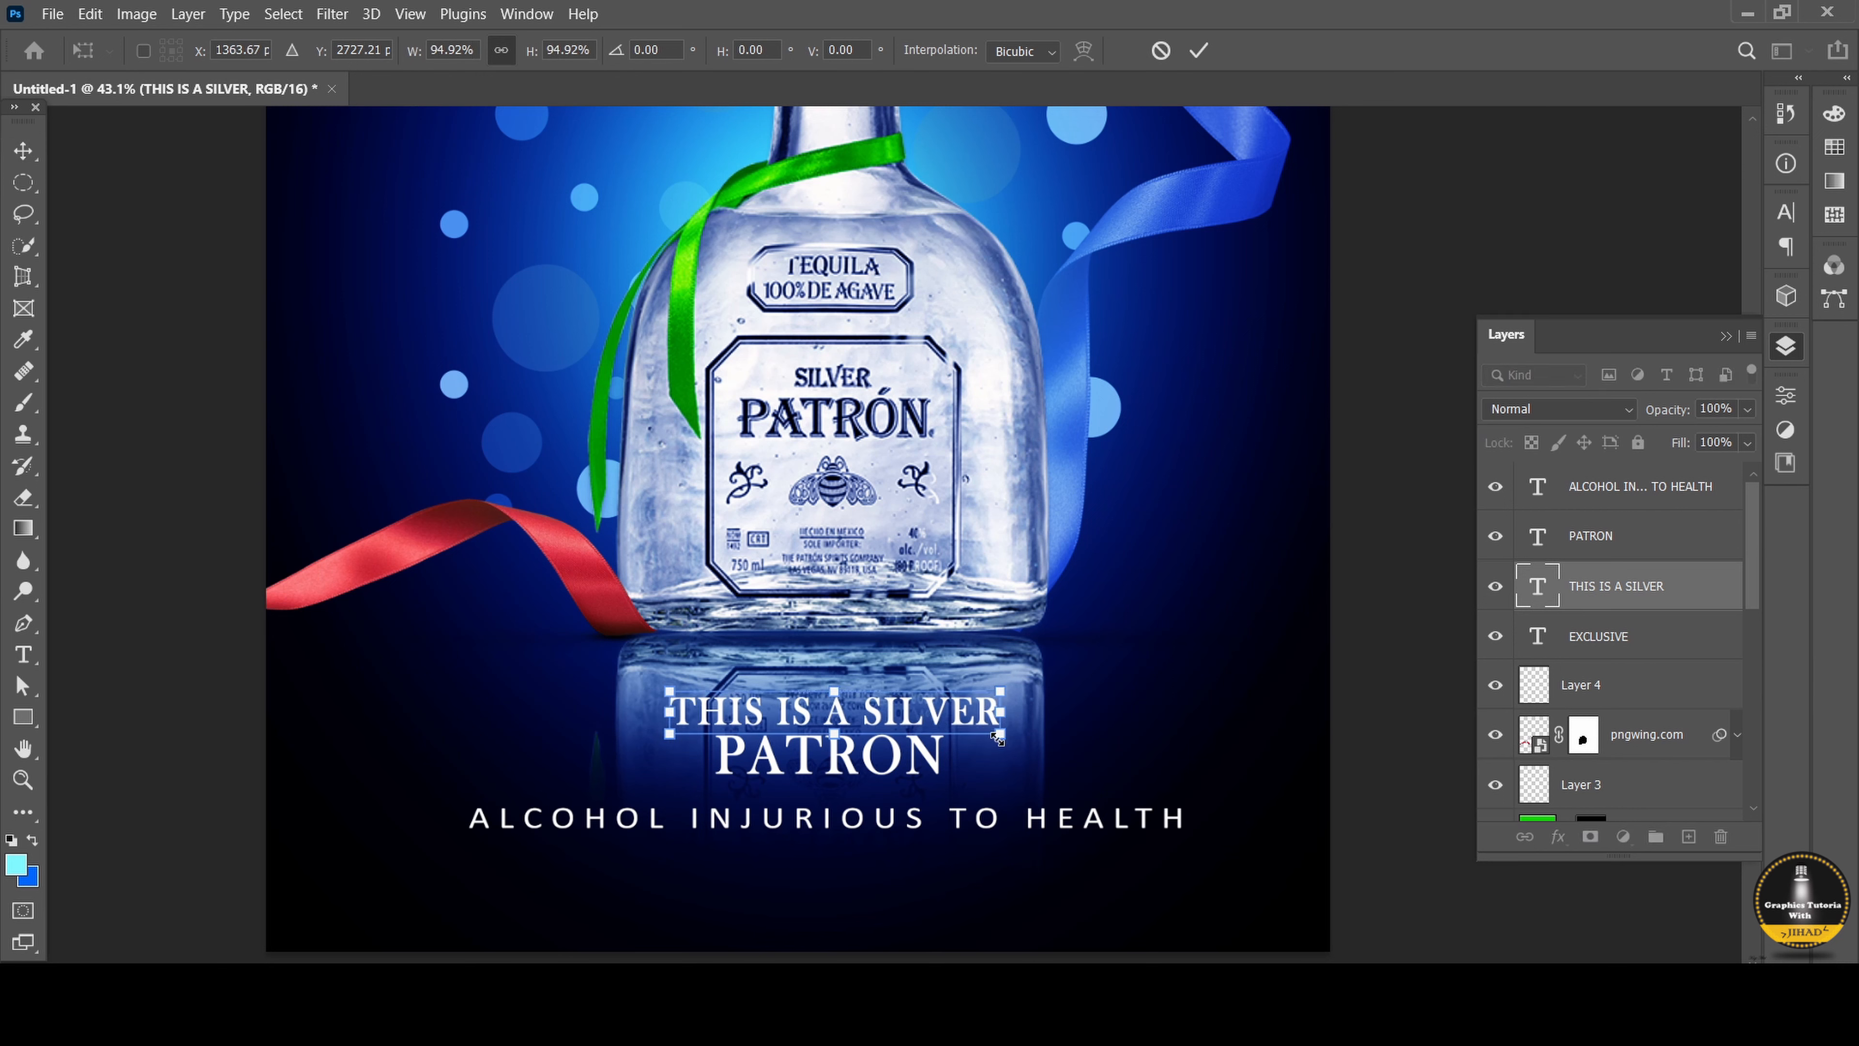
pyautogui.moveTo(996, 739); pyautogui.dragTo(915, 722)
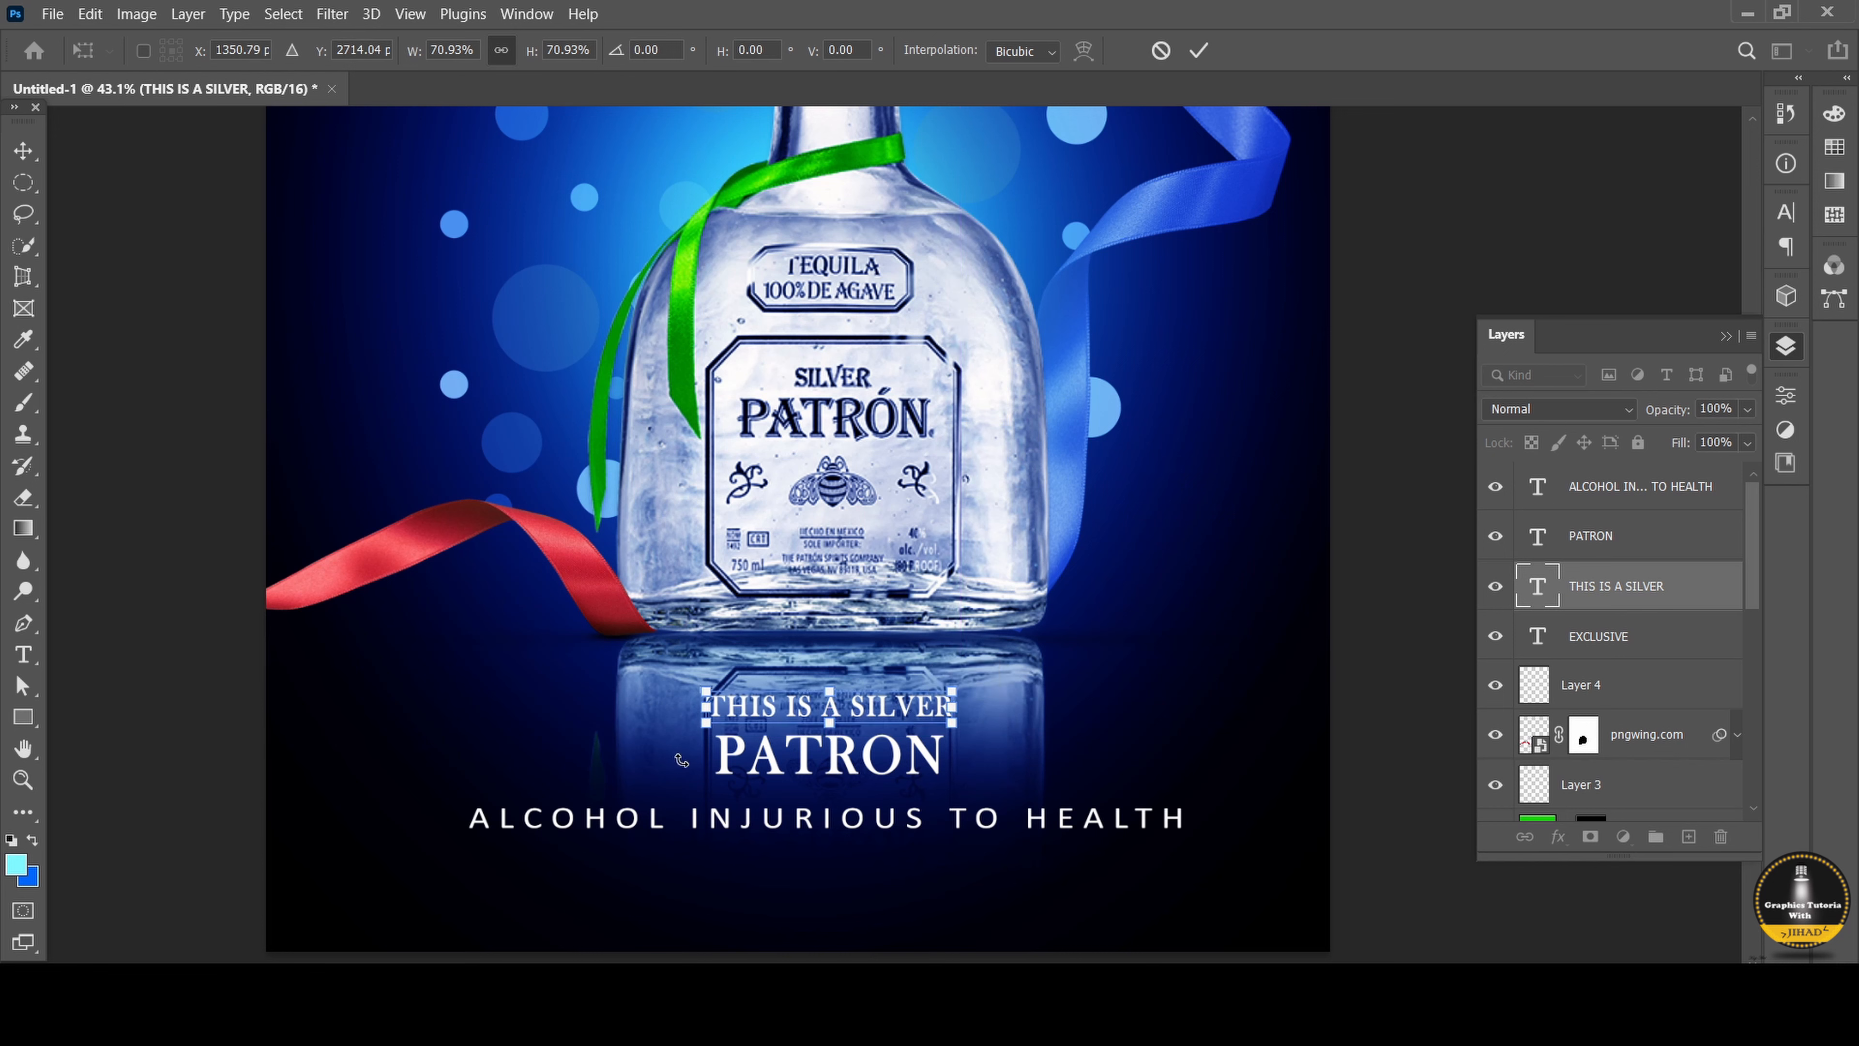
pyautogui.click(29, 141)
pyautogui.click(1191, 672)
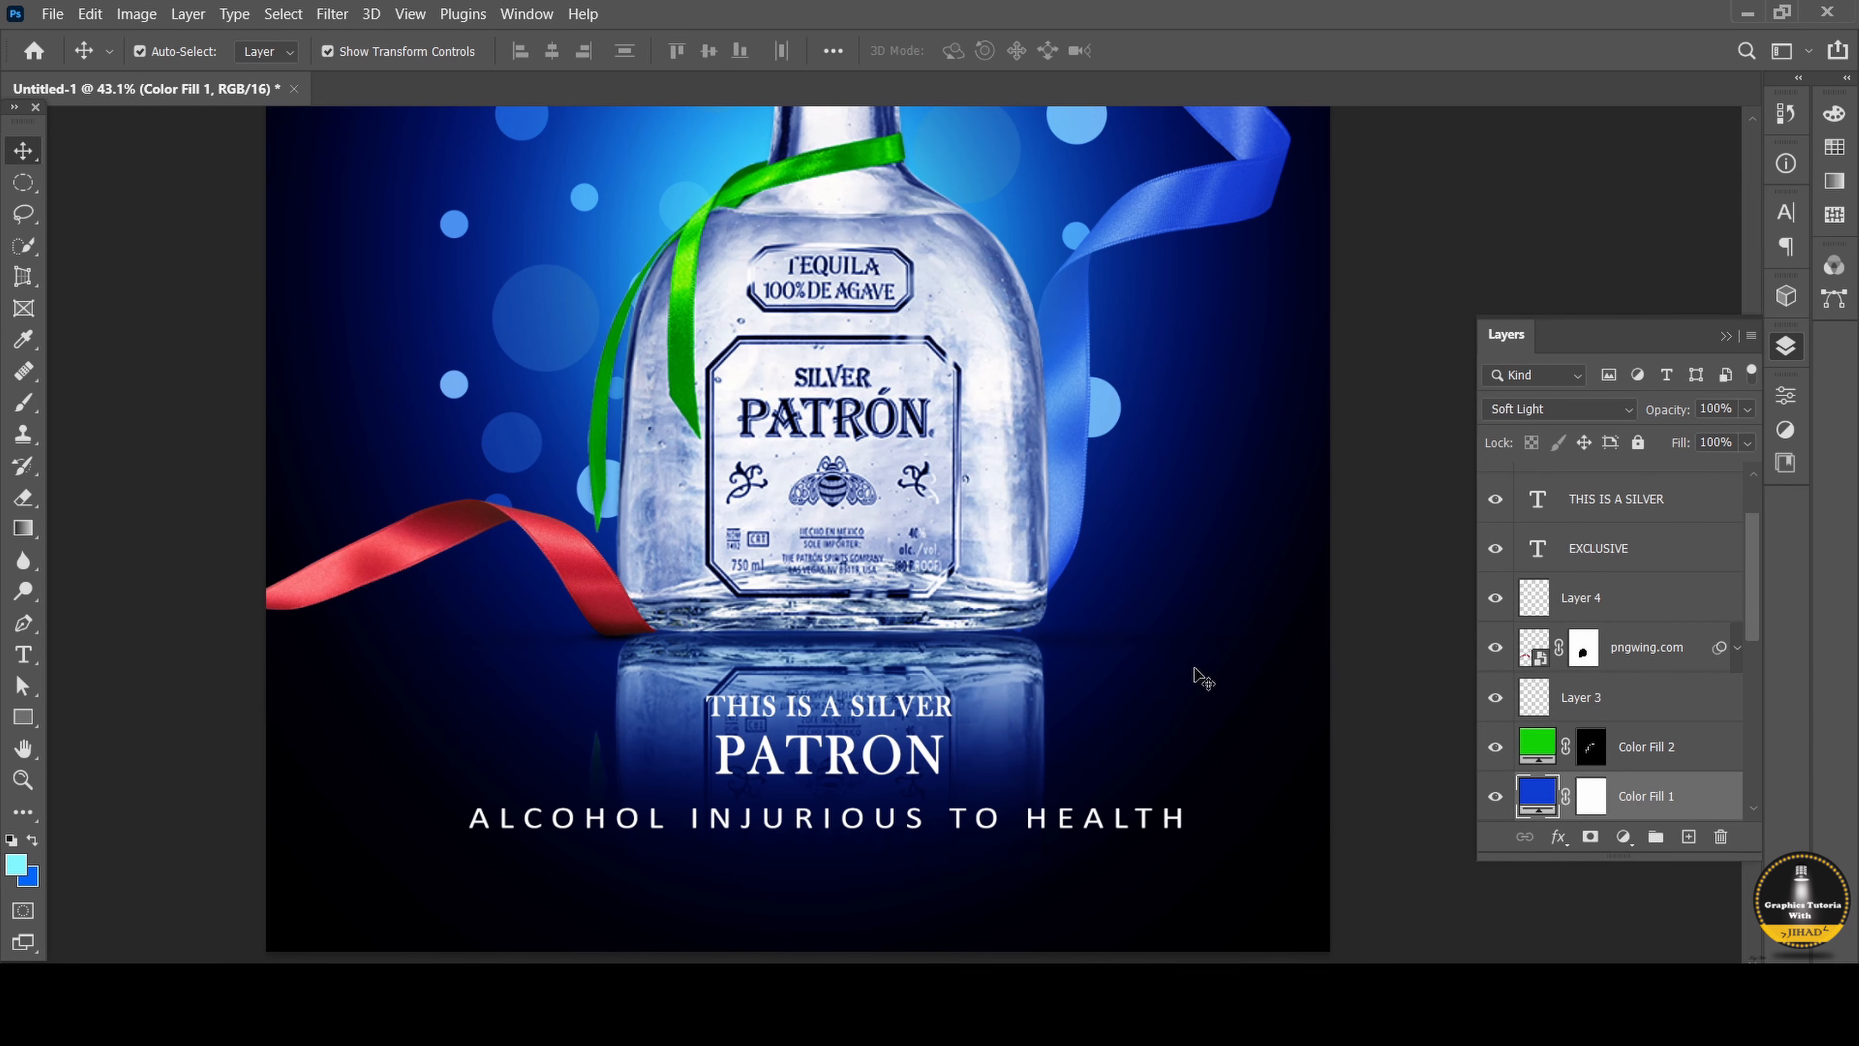
# Enlarge the PATRON text slightly below THIS IS A SILVER and nudge it right and up.
pyautogui.click(941, 769)
pyautogui.moveTo(939, 773); pyautogui.dragTo(901, 760)
pyautogui.click(1382, 614)
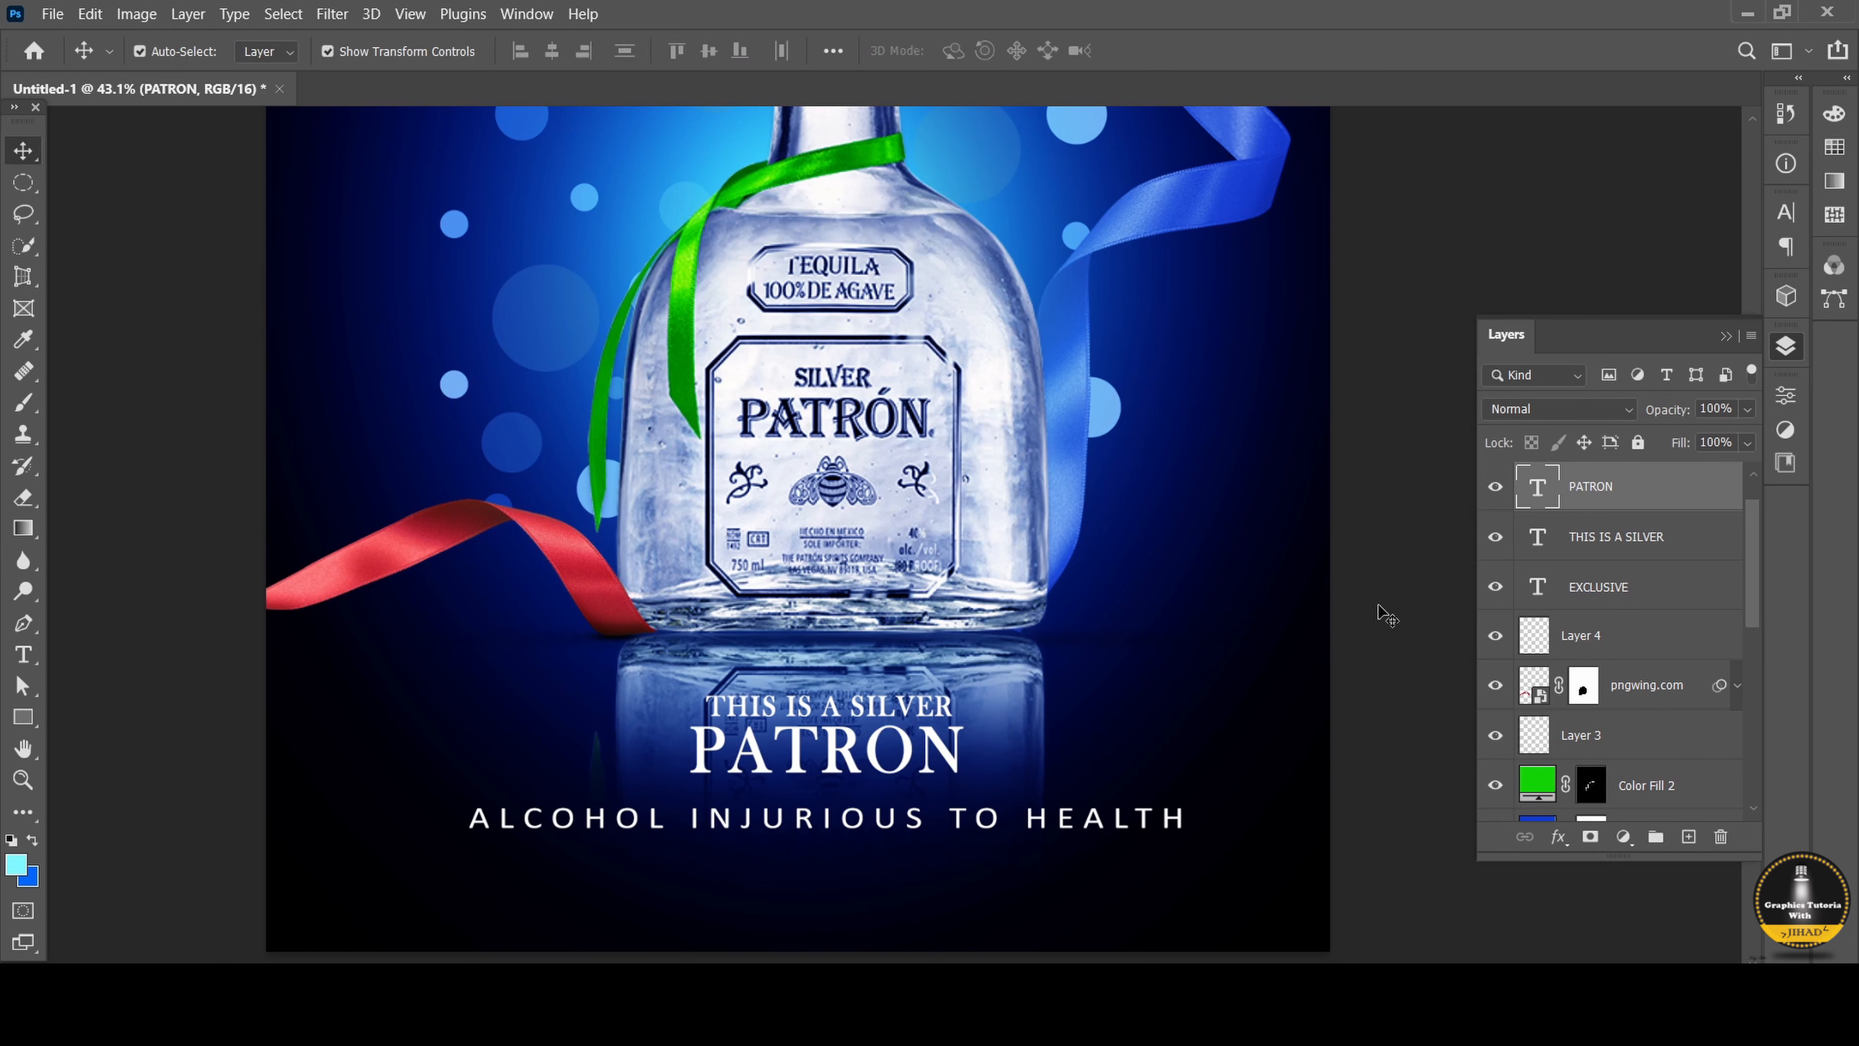
pyautogui.click(1386, 617)
pyautogui.click(863, 749)
pyautogui.press('Right')
pyautogui.press('Right')
pyautogui.press('Right')
pyautogui.press('Up')
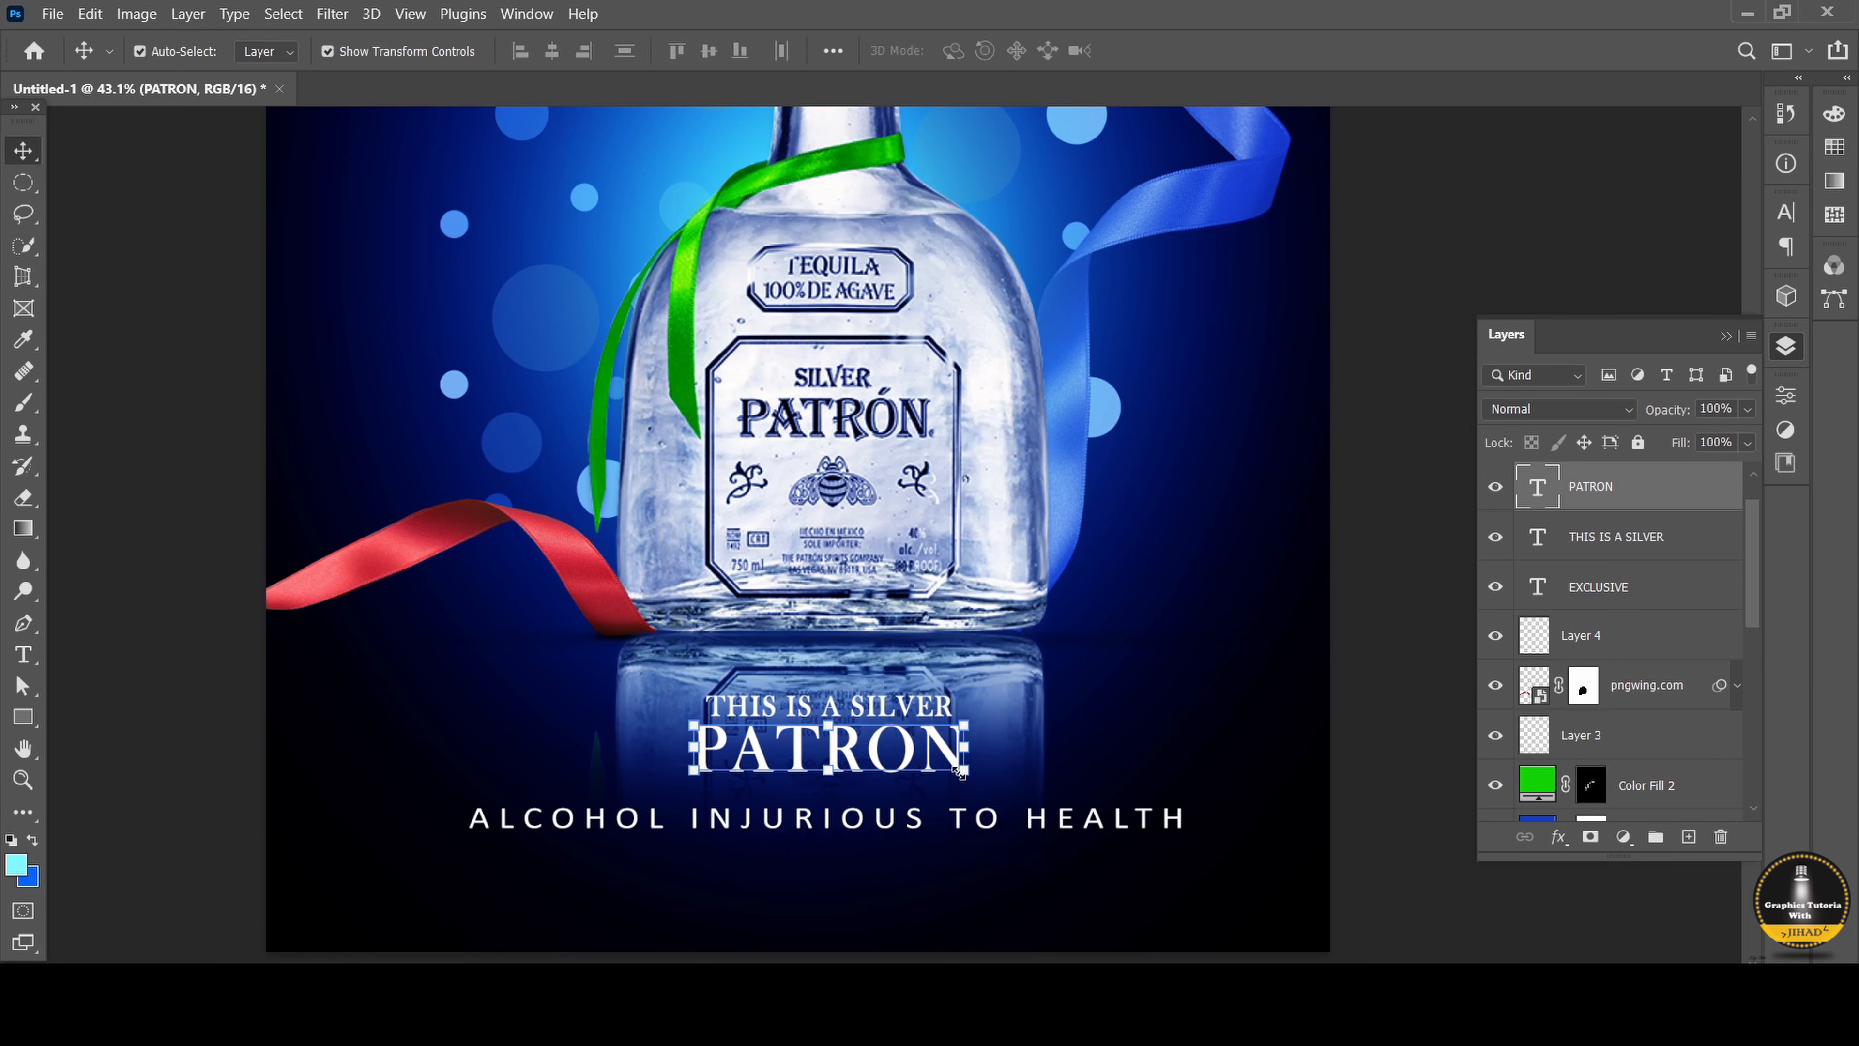
# Nudge the health warning line slightly right and down below PATRON.
pyautogui.click(1060, 786)
pyautogui.click(1055, 821)
pyautogui.press('Right')
pyautogui.press('Right')
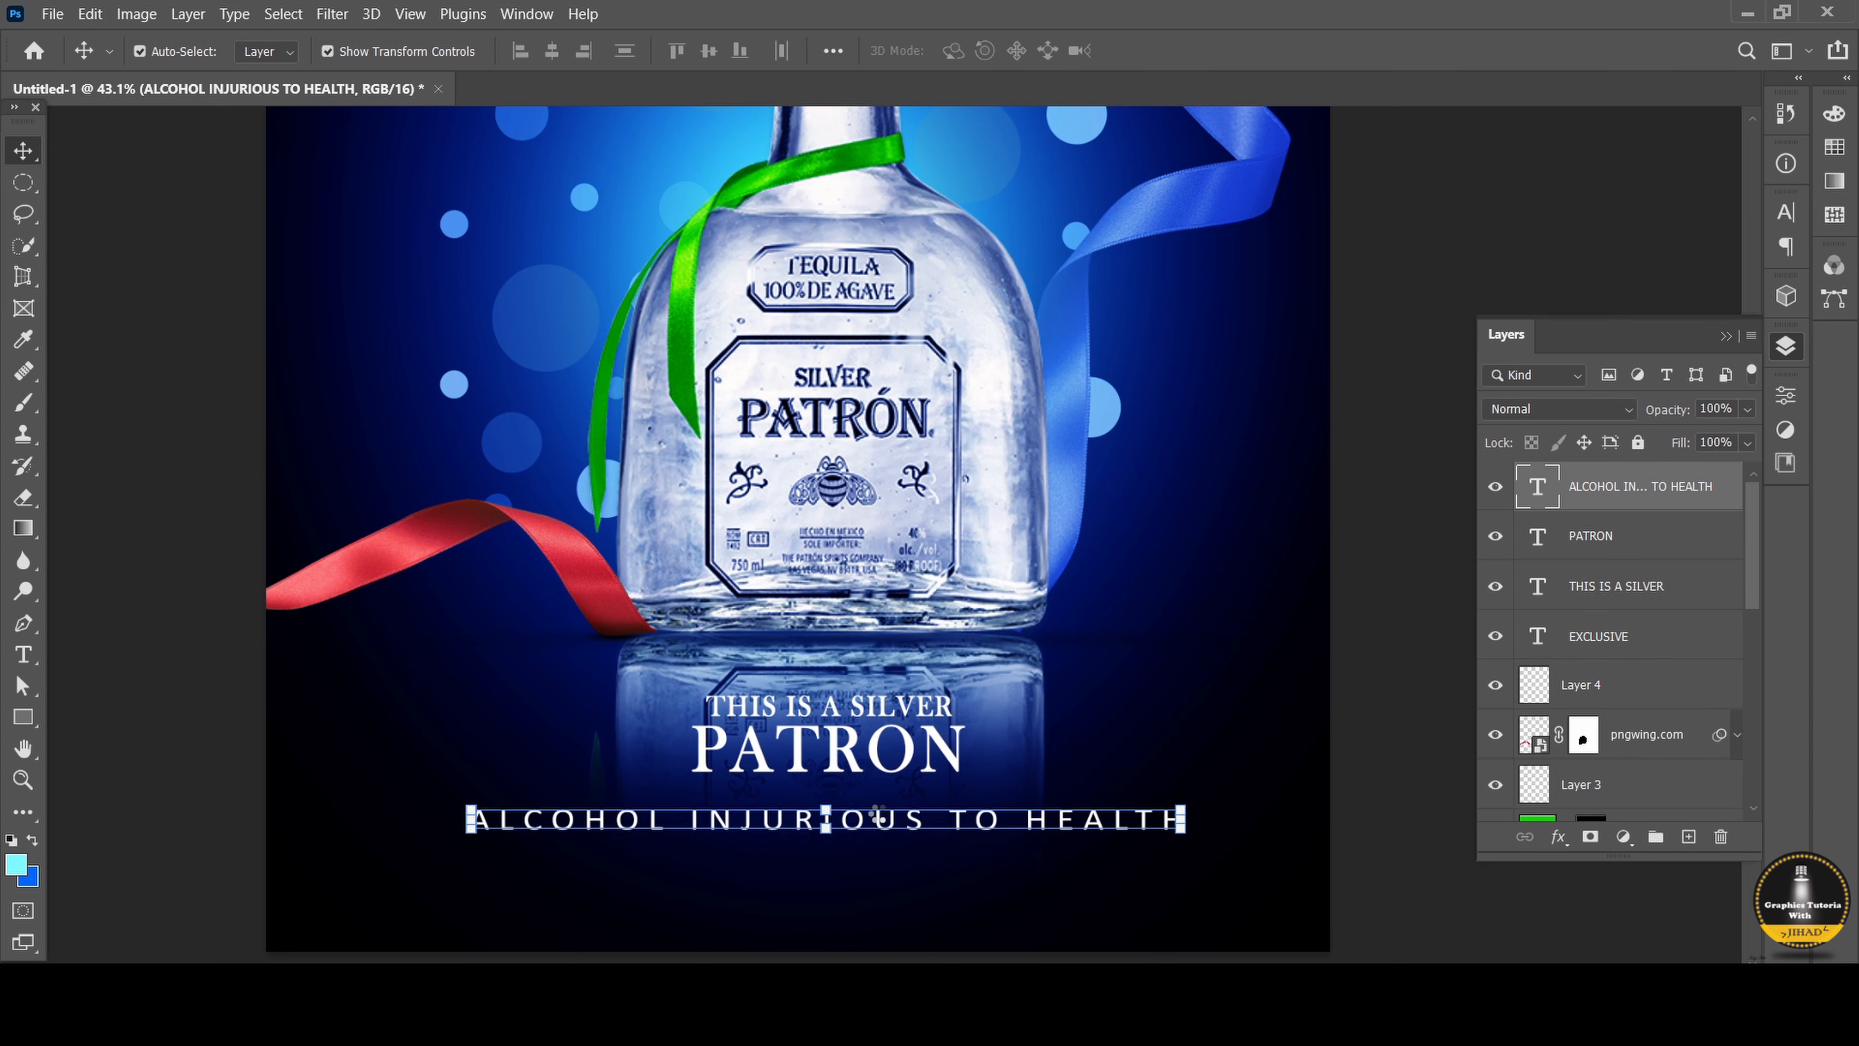
pyautogui.press('Down')
pyautogui.press('Down')
pyautogui.press('Down')
pyautogui.click(1356, 600)
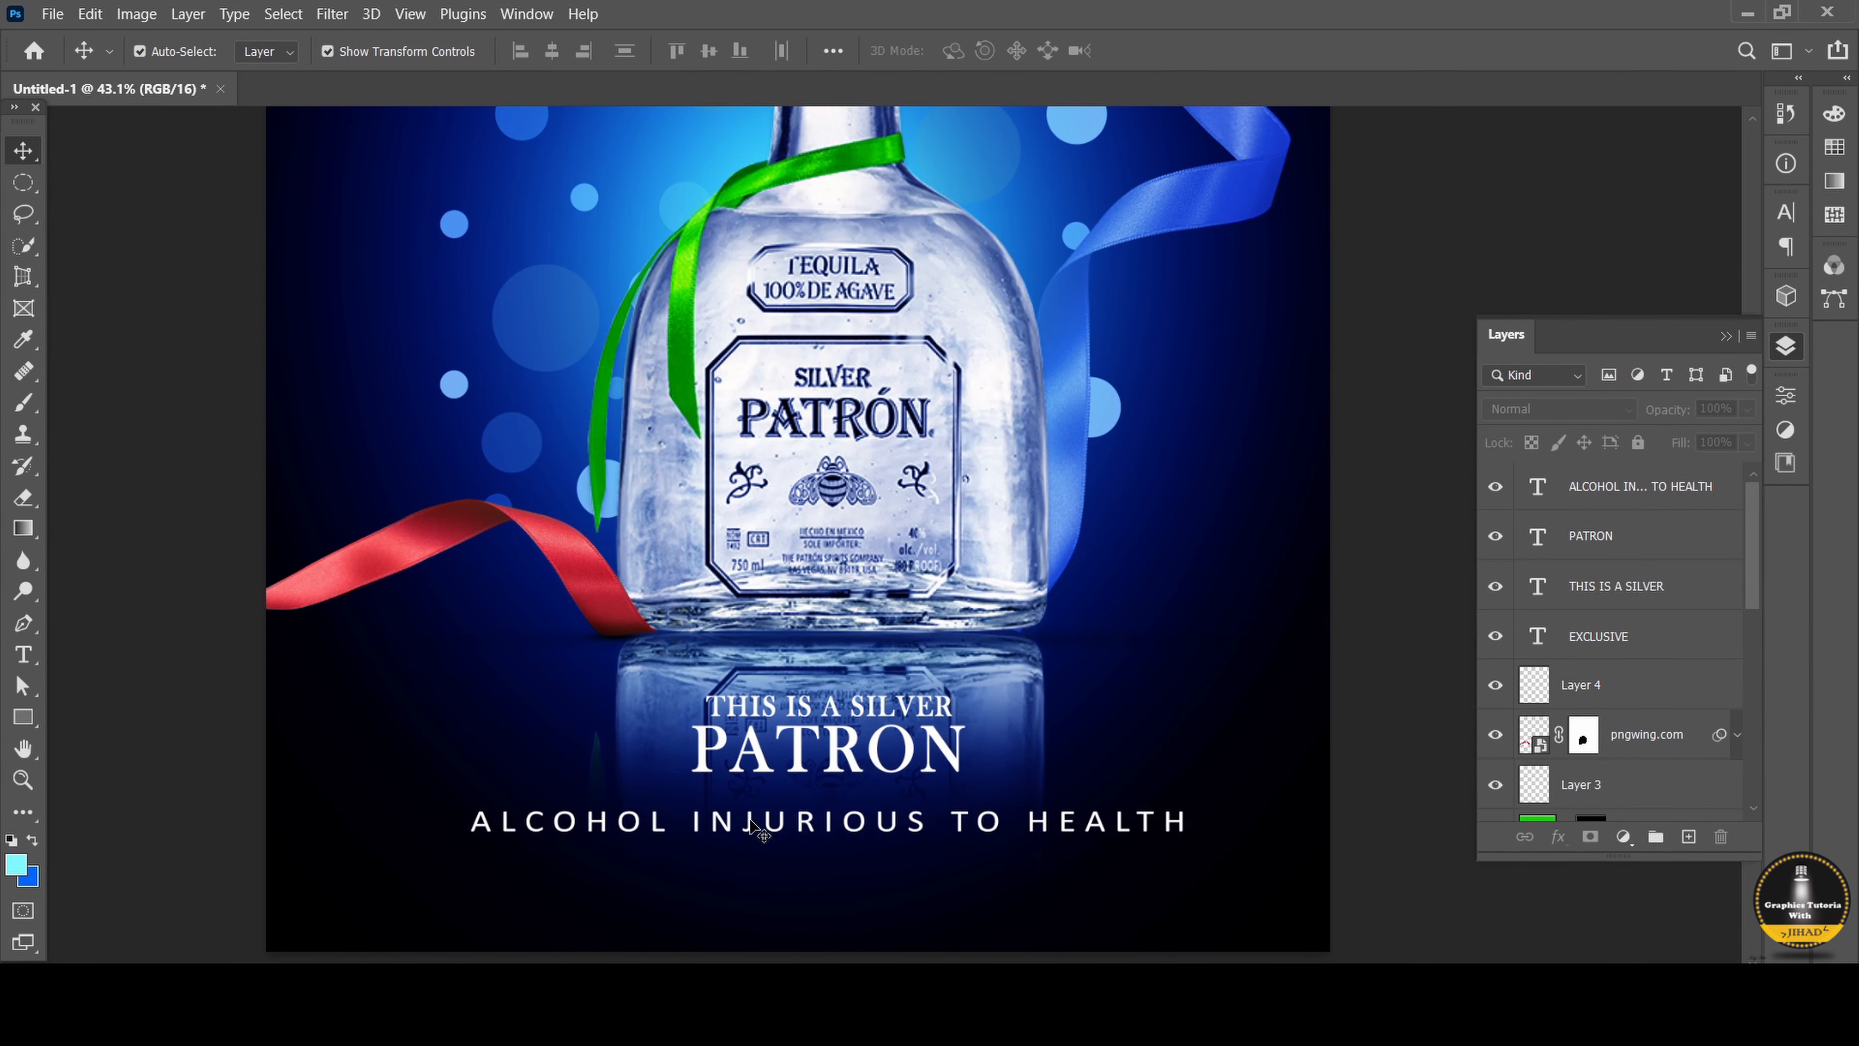
# Move the health warning line down near the poster's bottom edge and scale it to about 55%.
pyautogui.scroll(-3, 761, 806)
pyautogui.moveTo(791, 777); pyautogui.dragTo(792, 777)
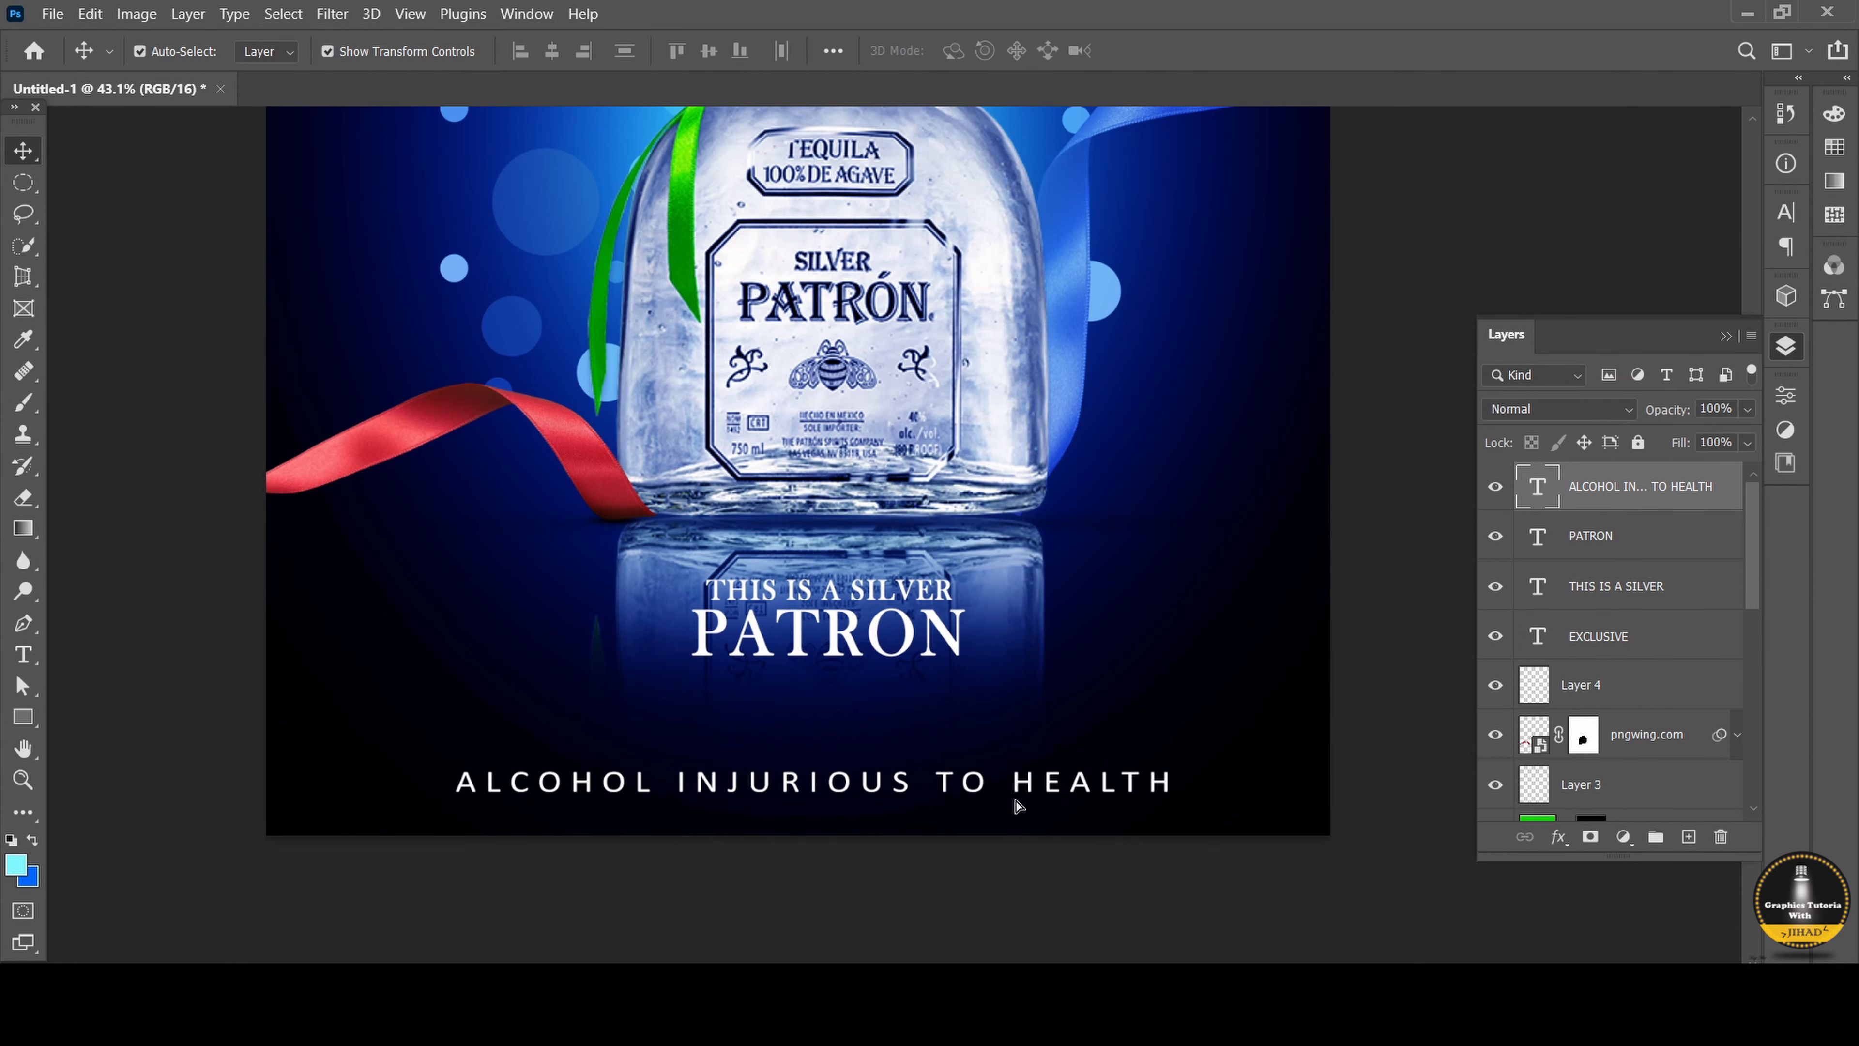
pyautogui.moveTo(456, 766); pyautogui.dragTo(777, 792)
pyautogui.moveTo(919, 793); pyautogui.dragTo(785, 811)
# Set the health warning text's tracking to 600.
pyautogui.click(1784, 216)
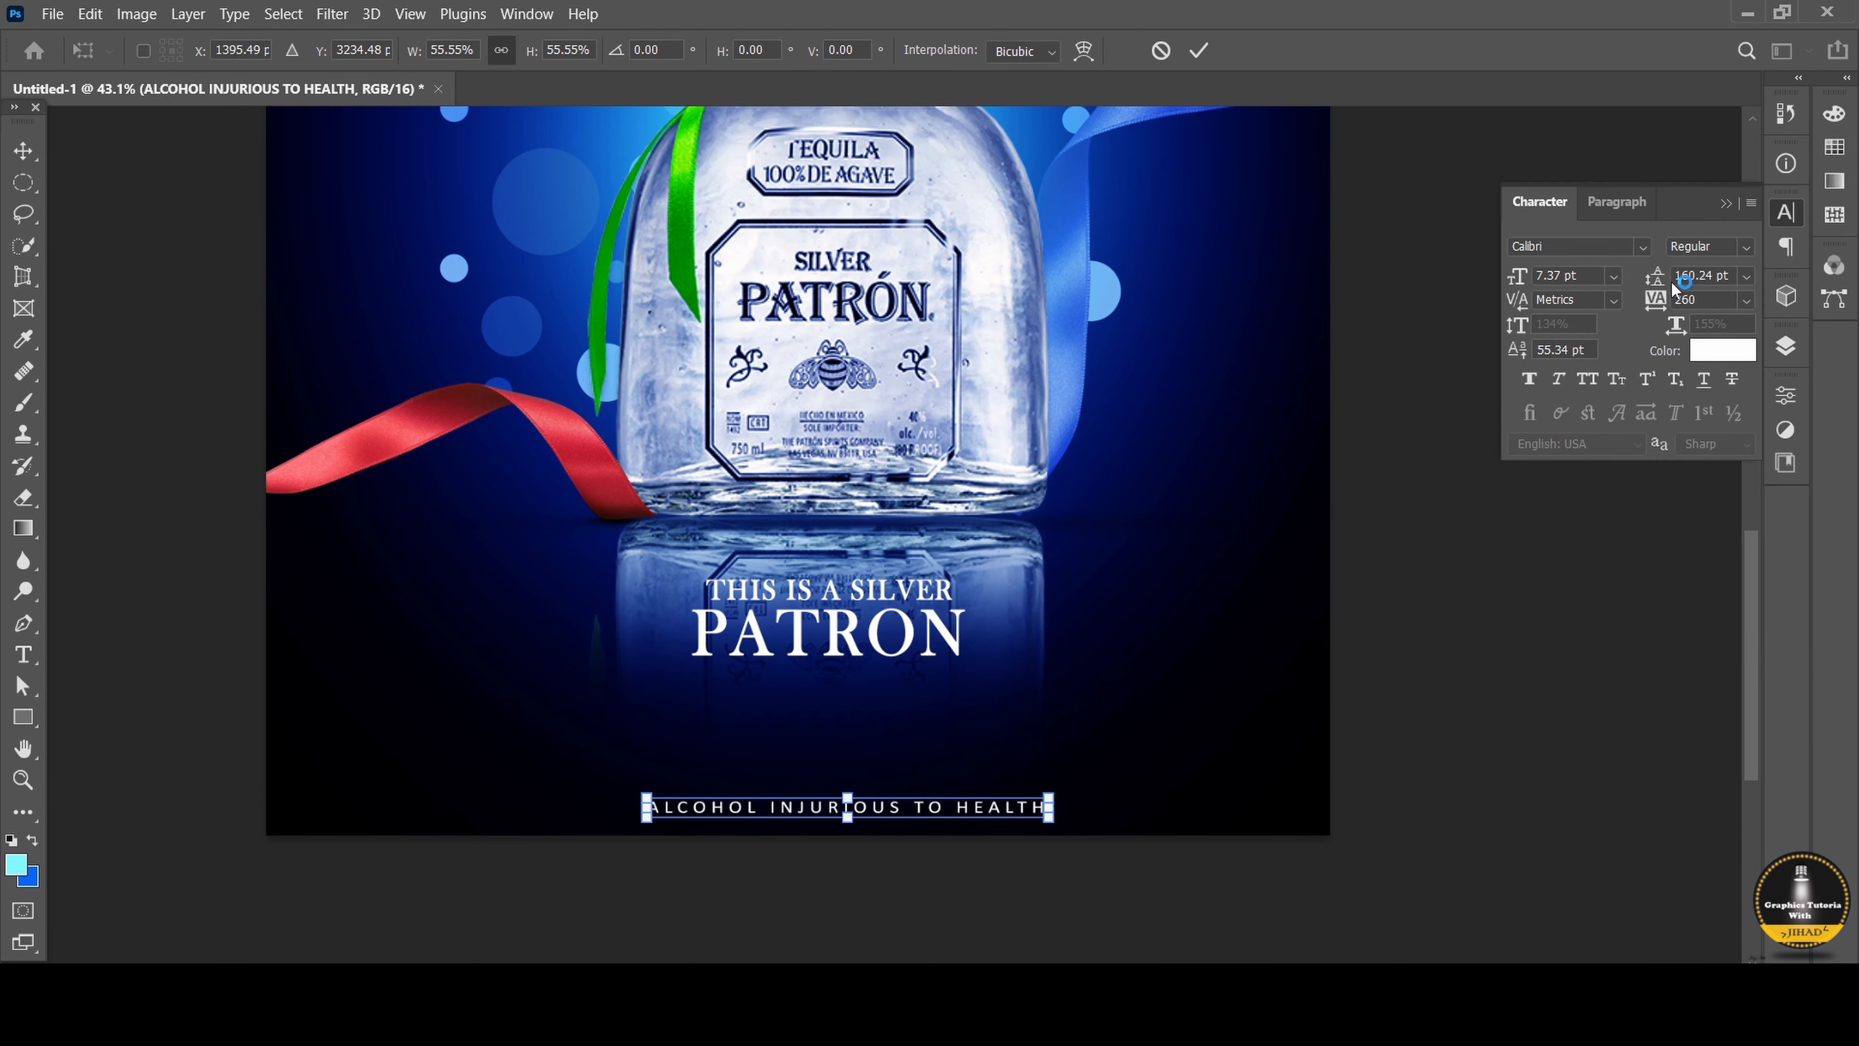
pyautogui.click(23, 655)
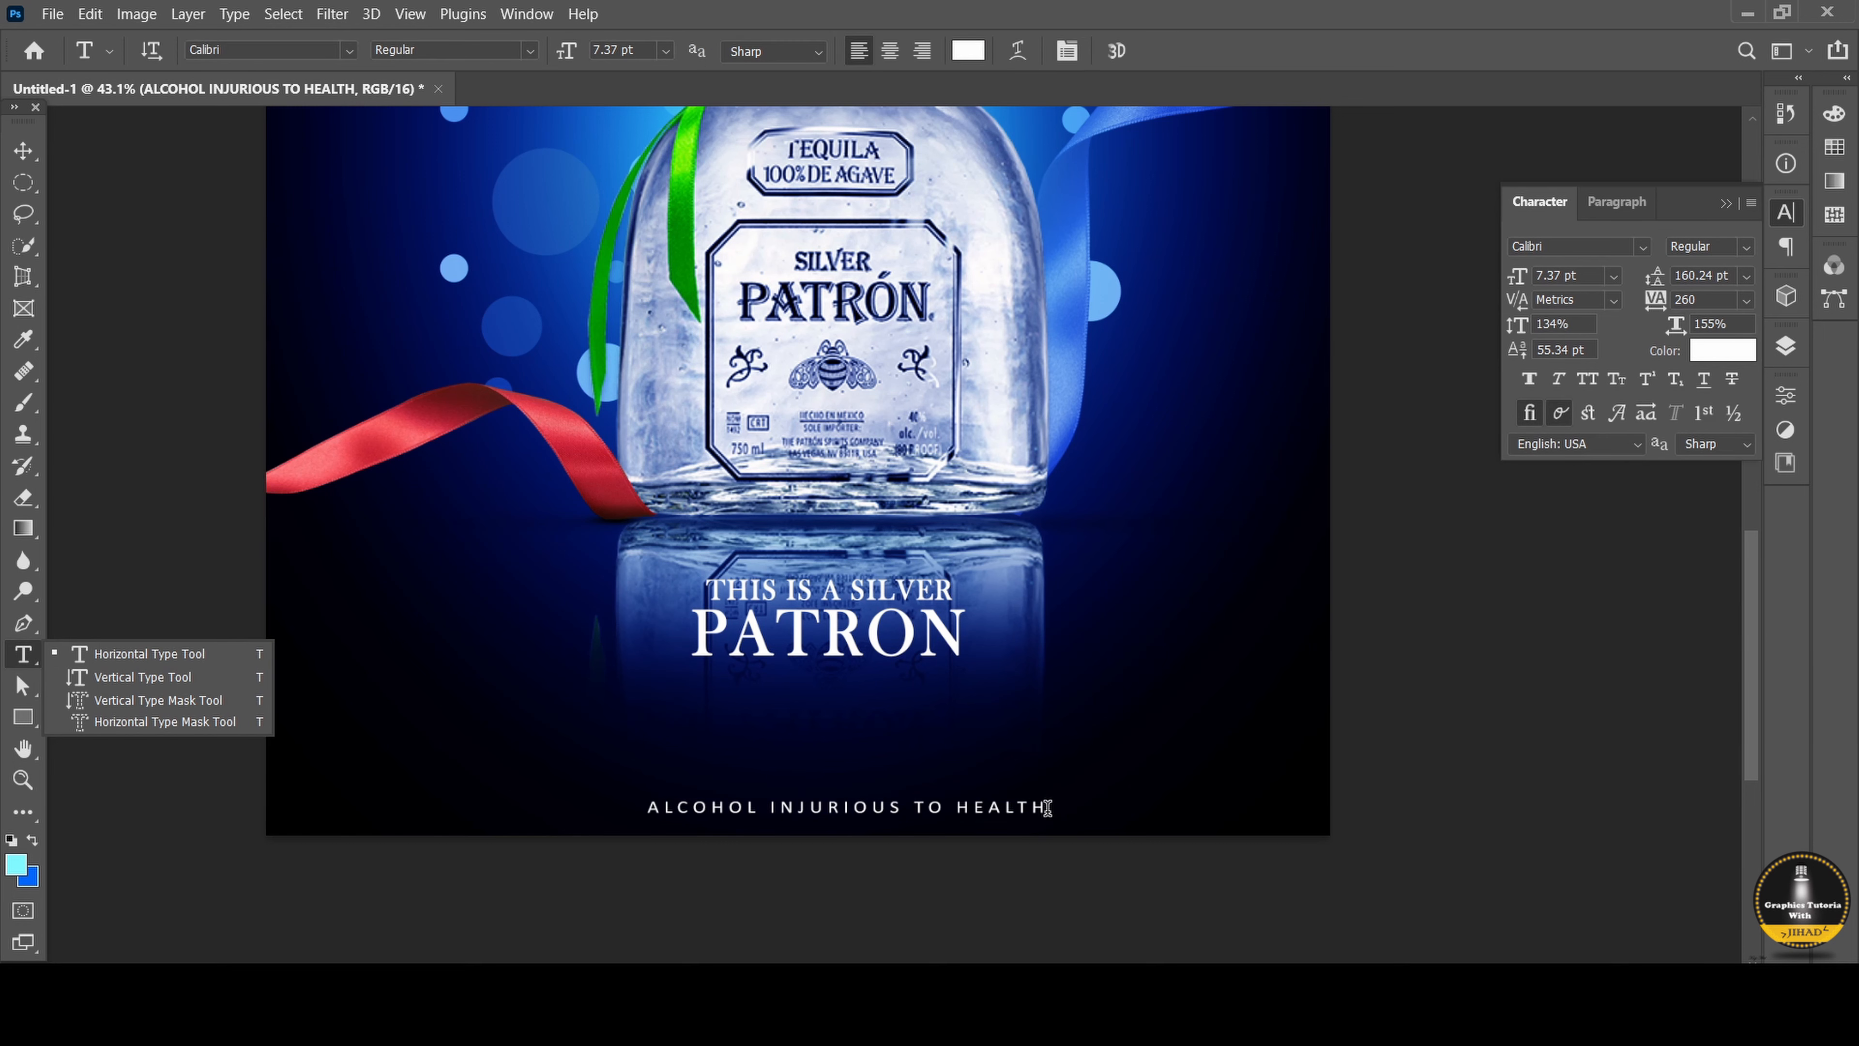
pyautogui.moveTo(1047, 807); pyautogui.dragTo(644, 907)
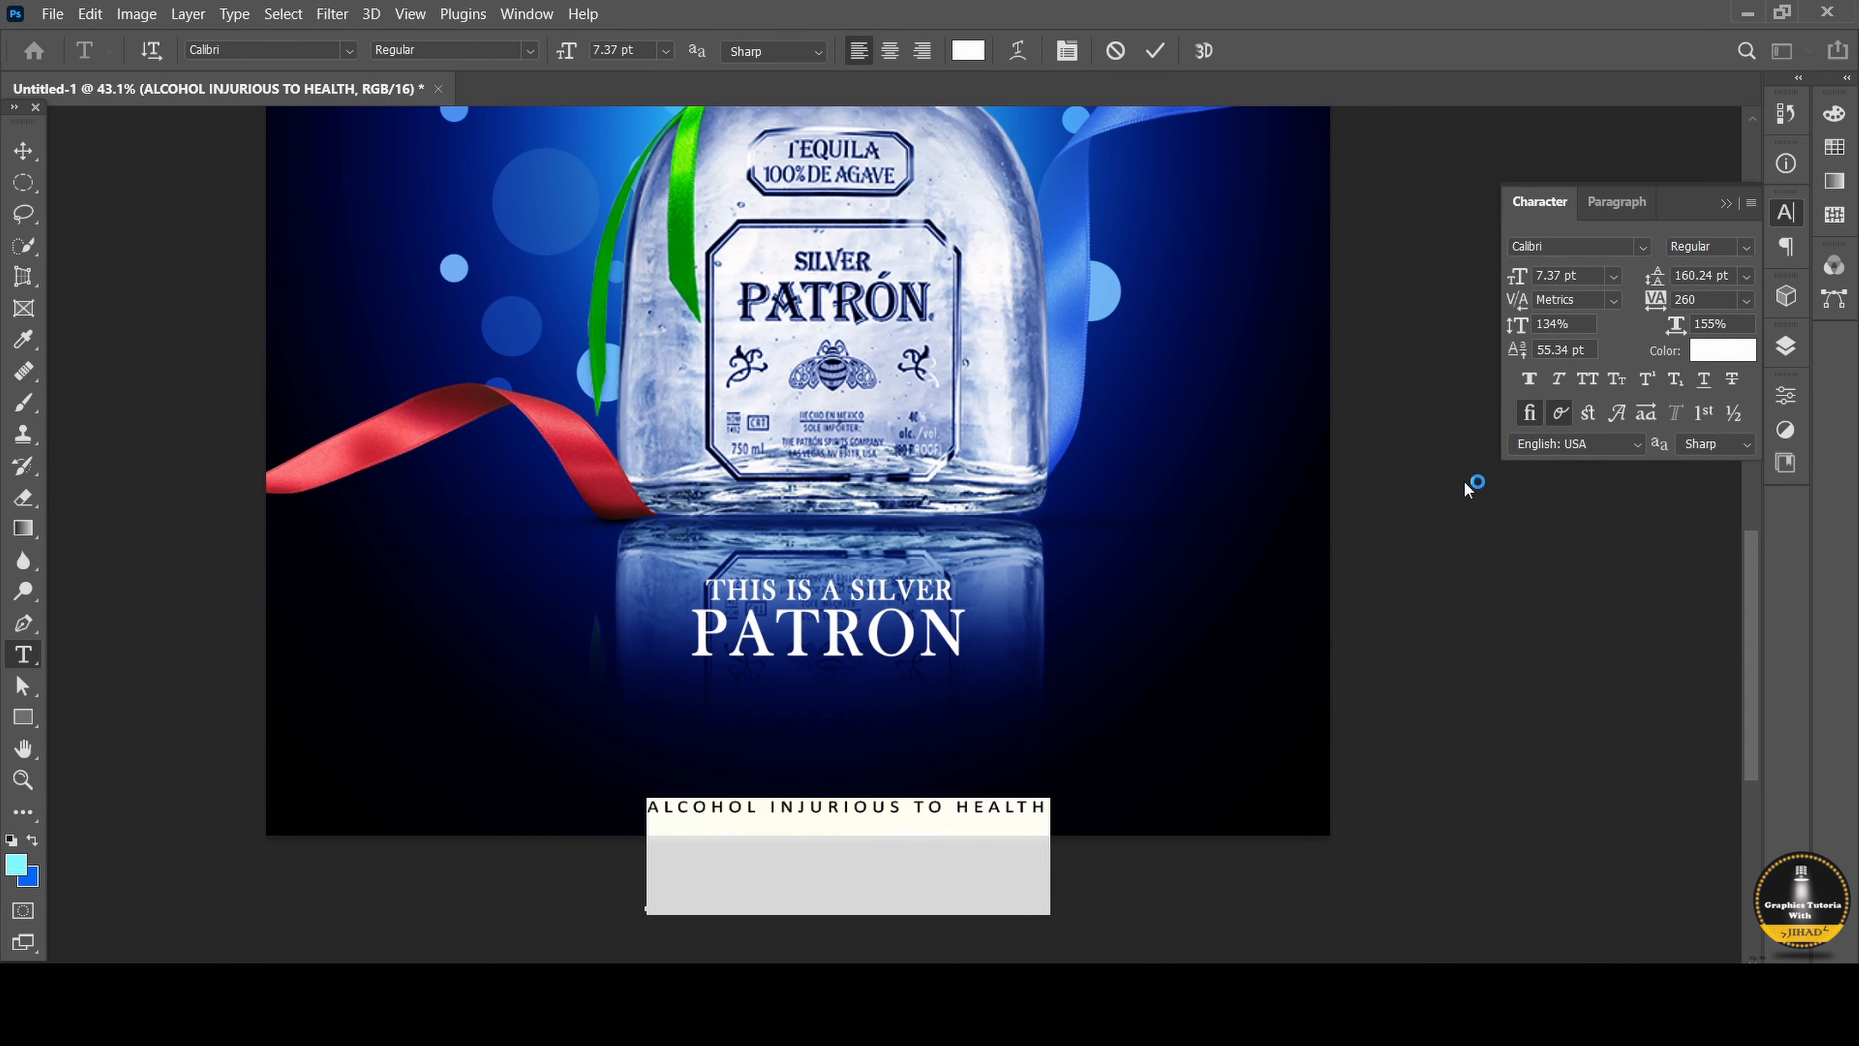
pyautogui.moveTo(1654, 300)
pyautogui.mouseDown()
pyautogui.moveTo(1682, 302)
pyautogui.moveTo(1650, 306)
pyautogui.mouseUp()
pyautogui.click(23, 151)
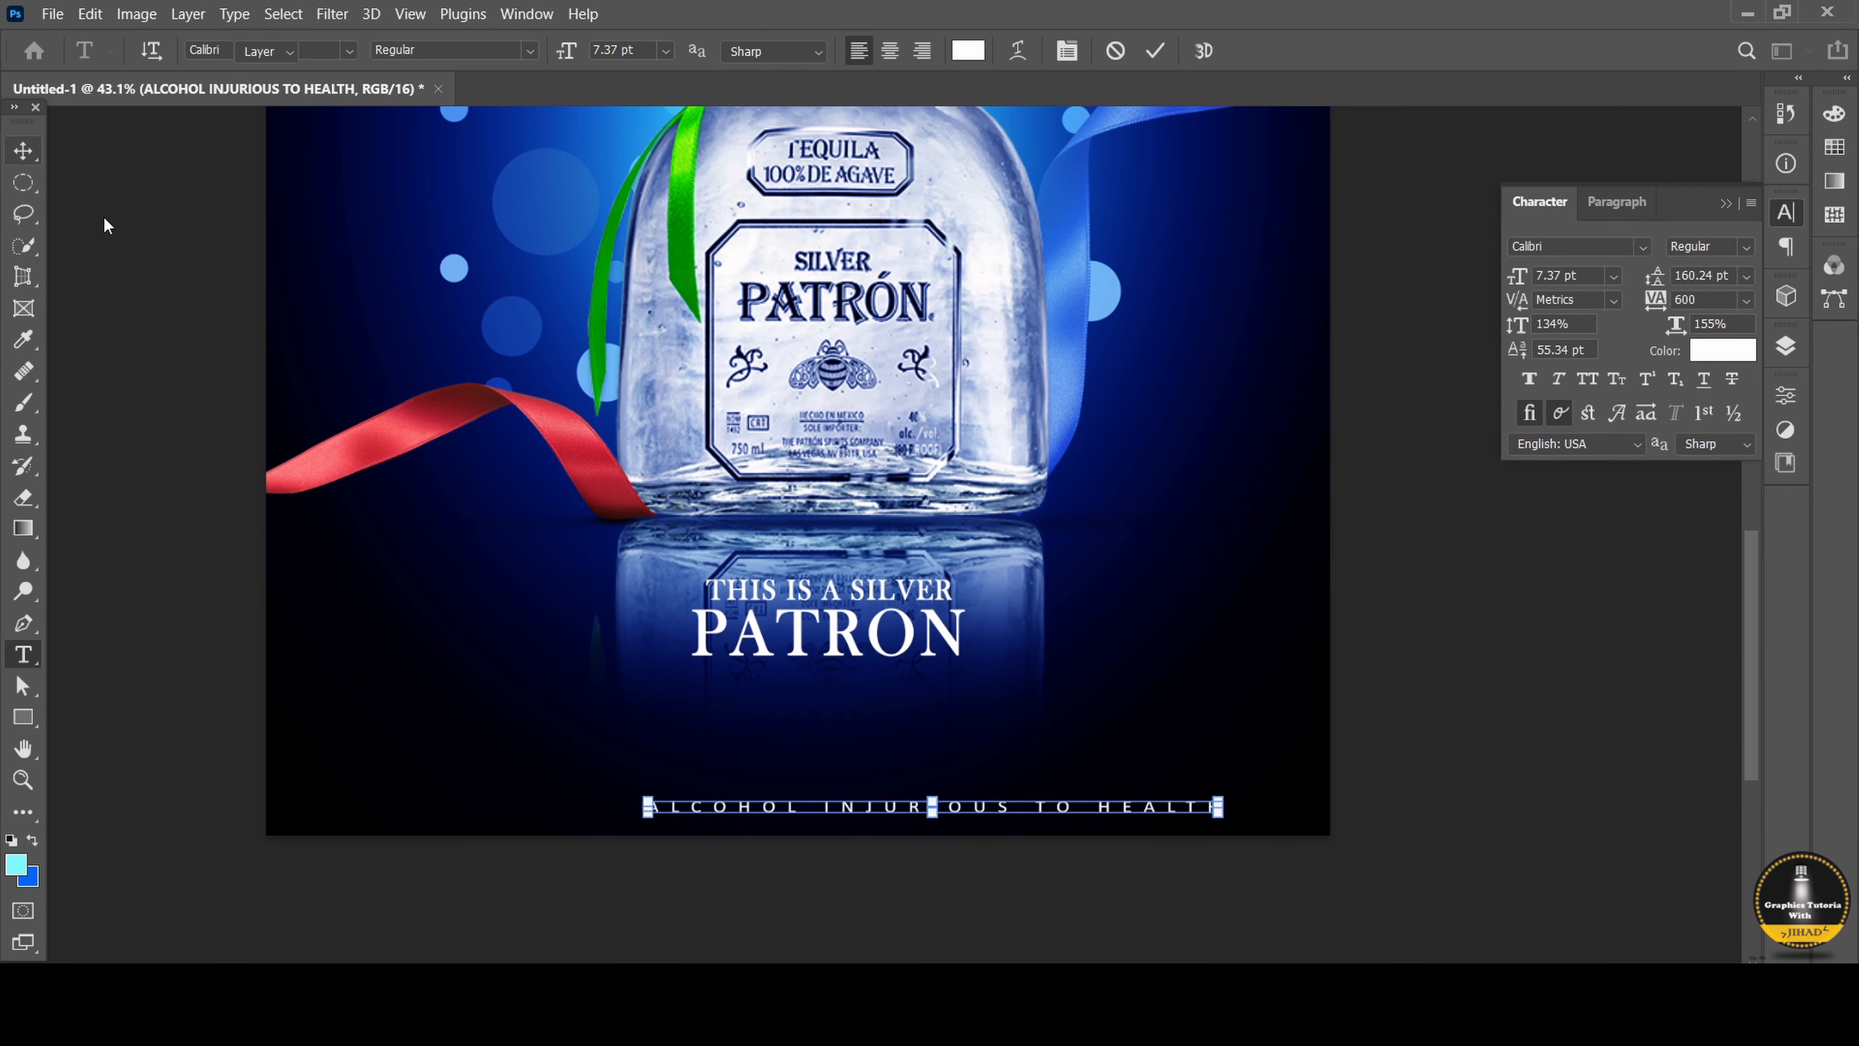
pyautogui.click(103, 217)
# Duplicate the health warning line above itself and give the copy 400 tracking, 181 pt leading and 176% vertical scale.
pyautogui.moveTo(902, 814)
pyautogui.mouseDown()
pyautogui.moveTo(799, 819)
pyautogui.moveTo(800, 741)
pyautogui.mouseUp()
pyautogui.moveTo(1653, 300); pyautogui.dragTo(1676, 281)
pyautogui.moveTo(1526, 333); pyautogui.dragTo(1542, 334)
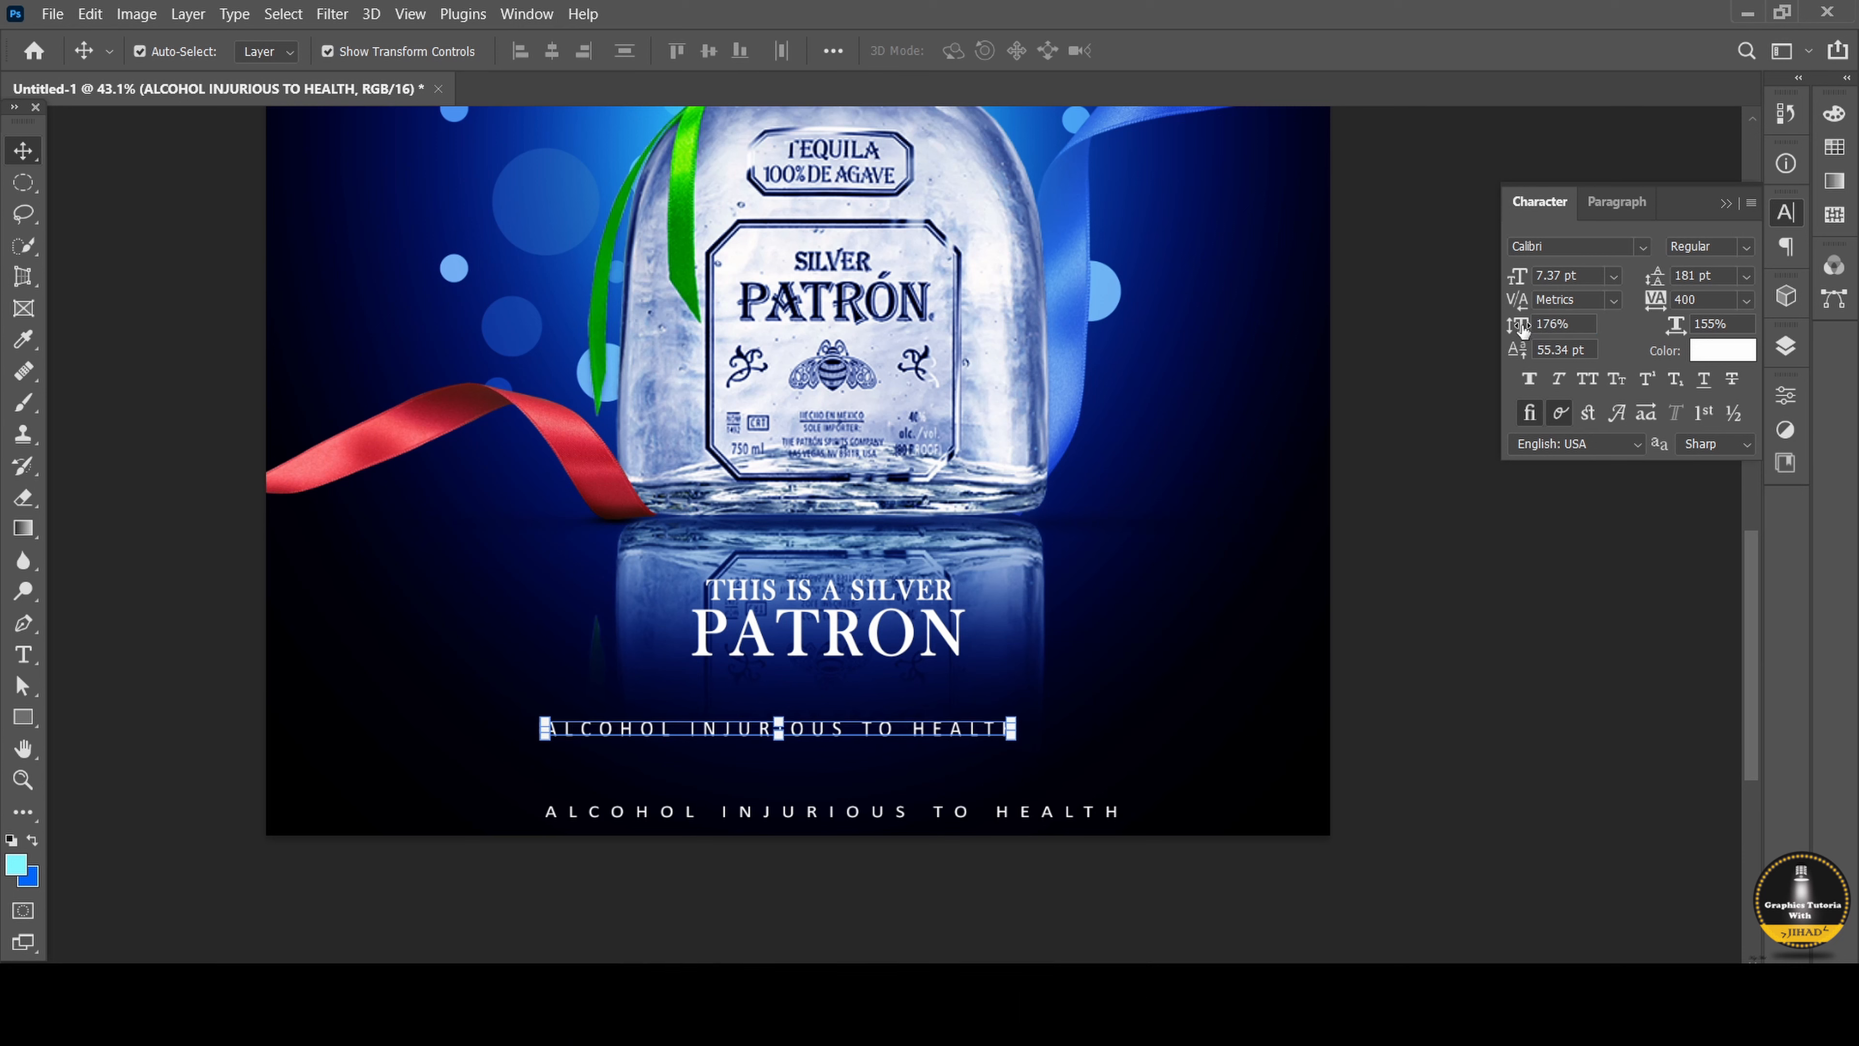
# Replace the duplicated line's text with MECHO EN MEXICO SOLE IMPORTER THE.
pyautogui.press('t')
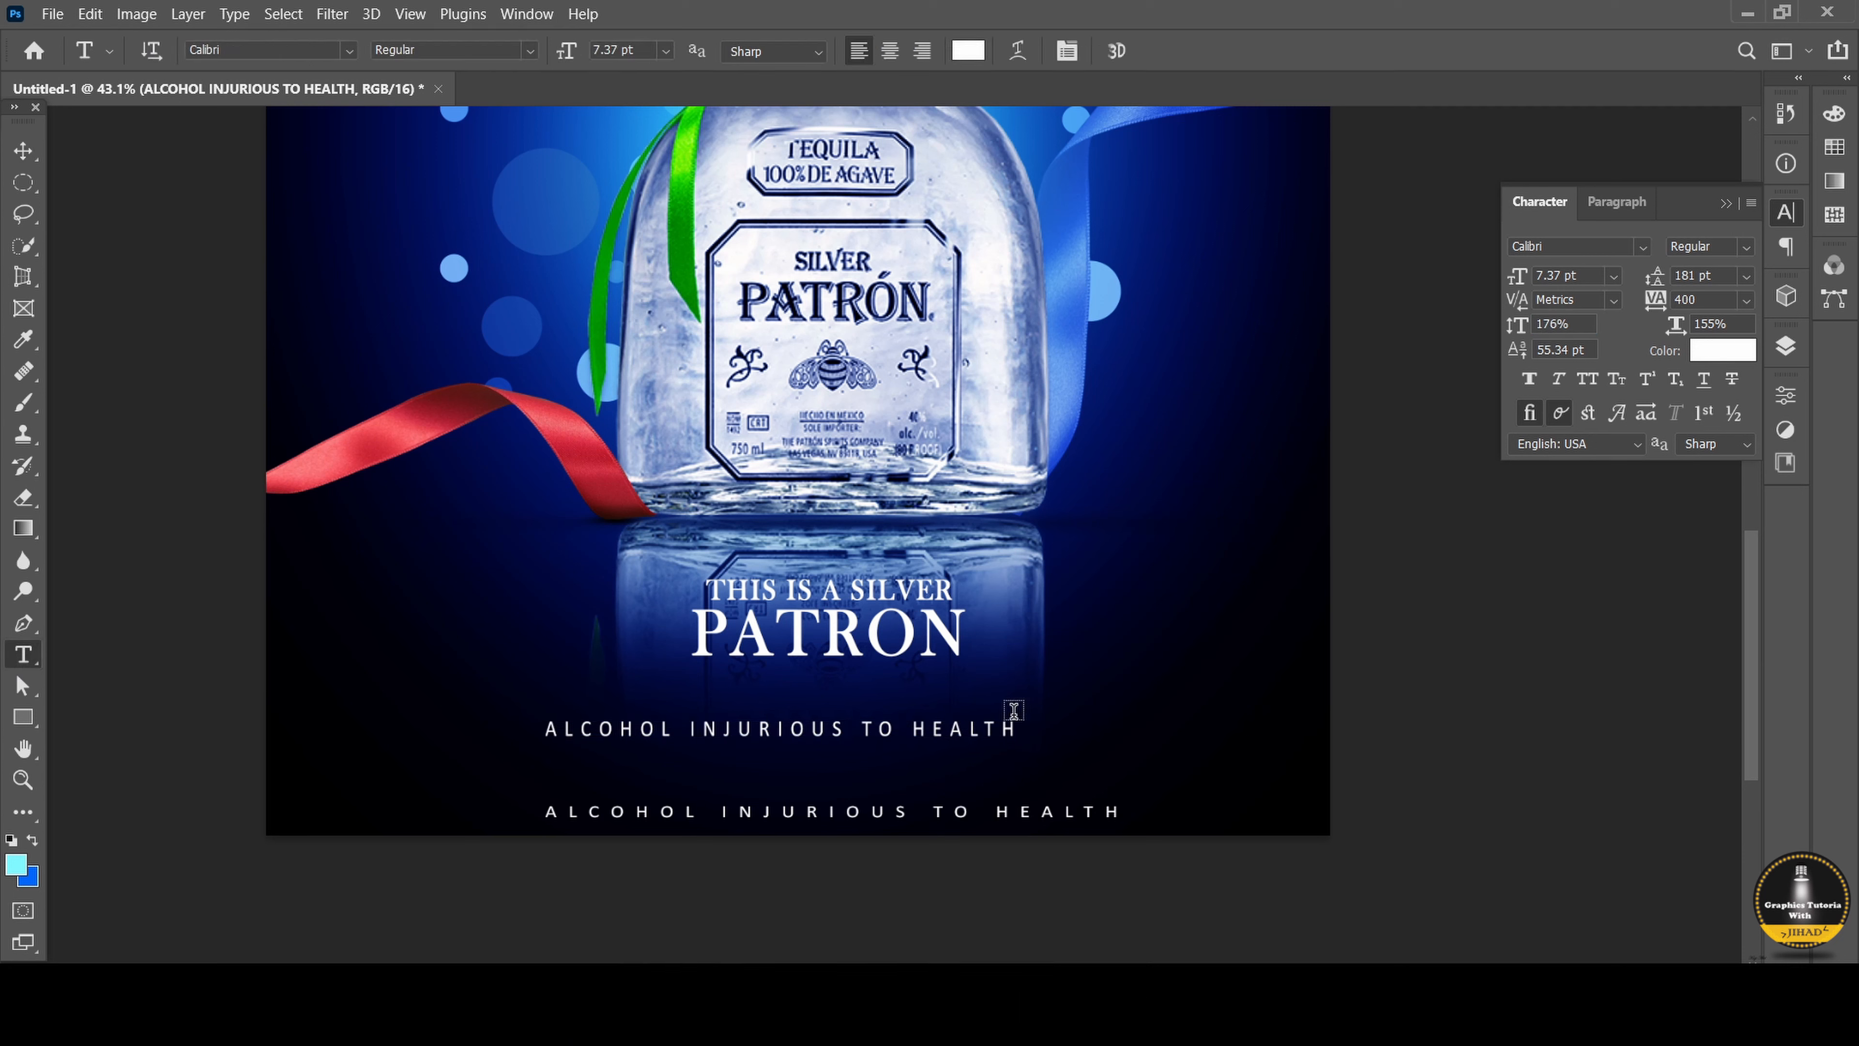
pyautogui.moveTo(1017, 725); pyautogui.dragTo(480, 709)
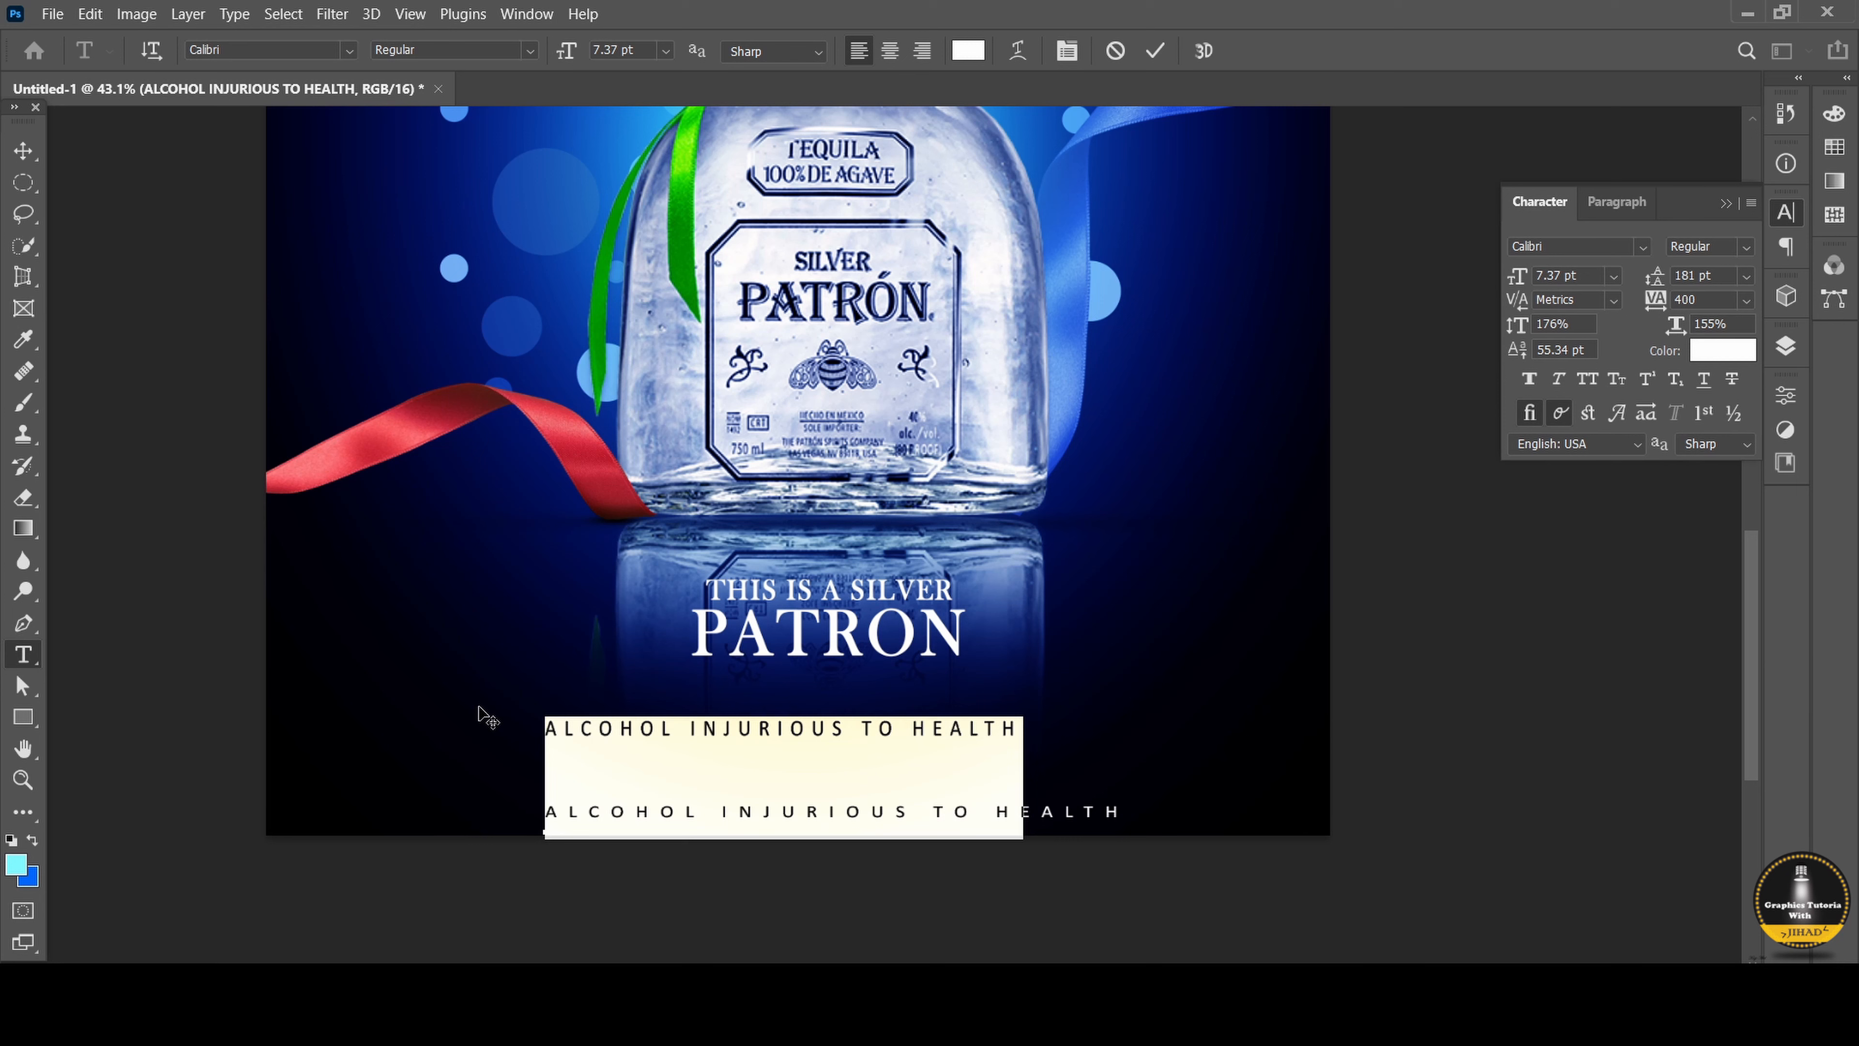
pyautogui.write('M')
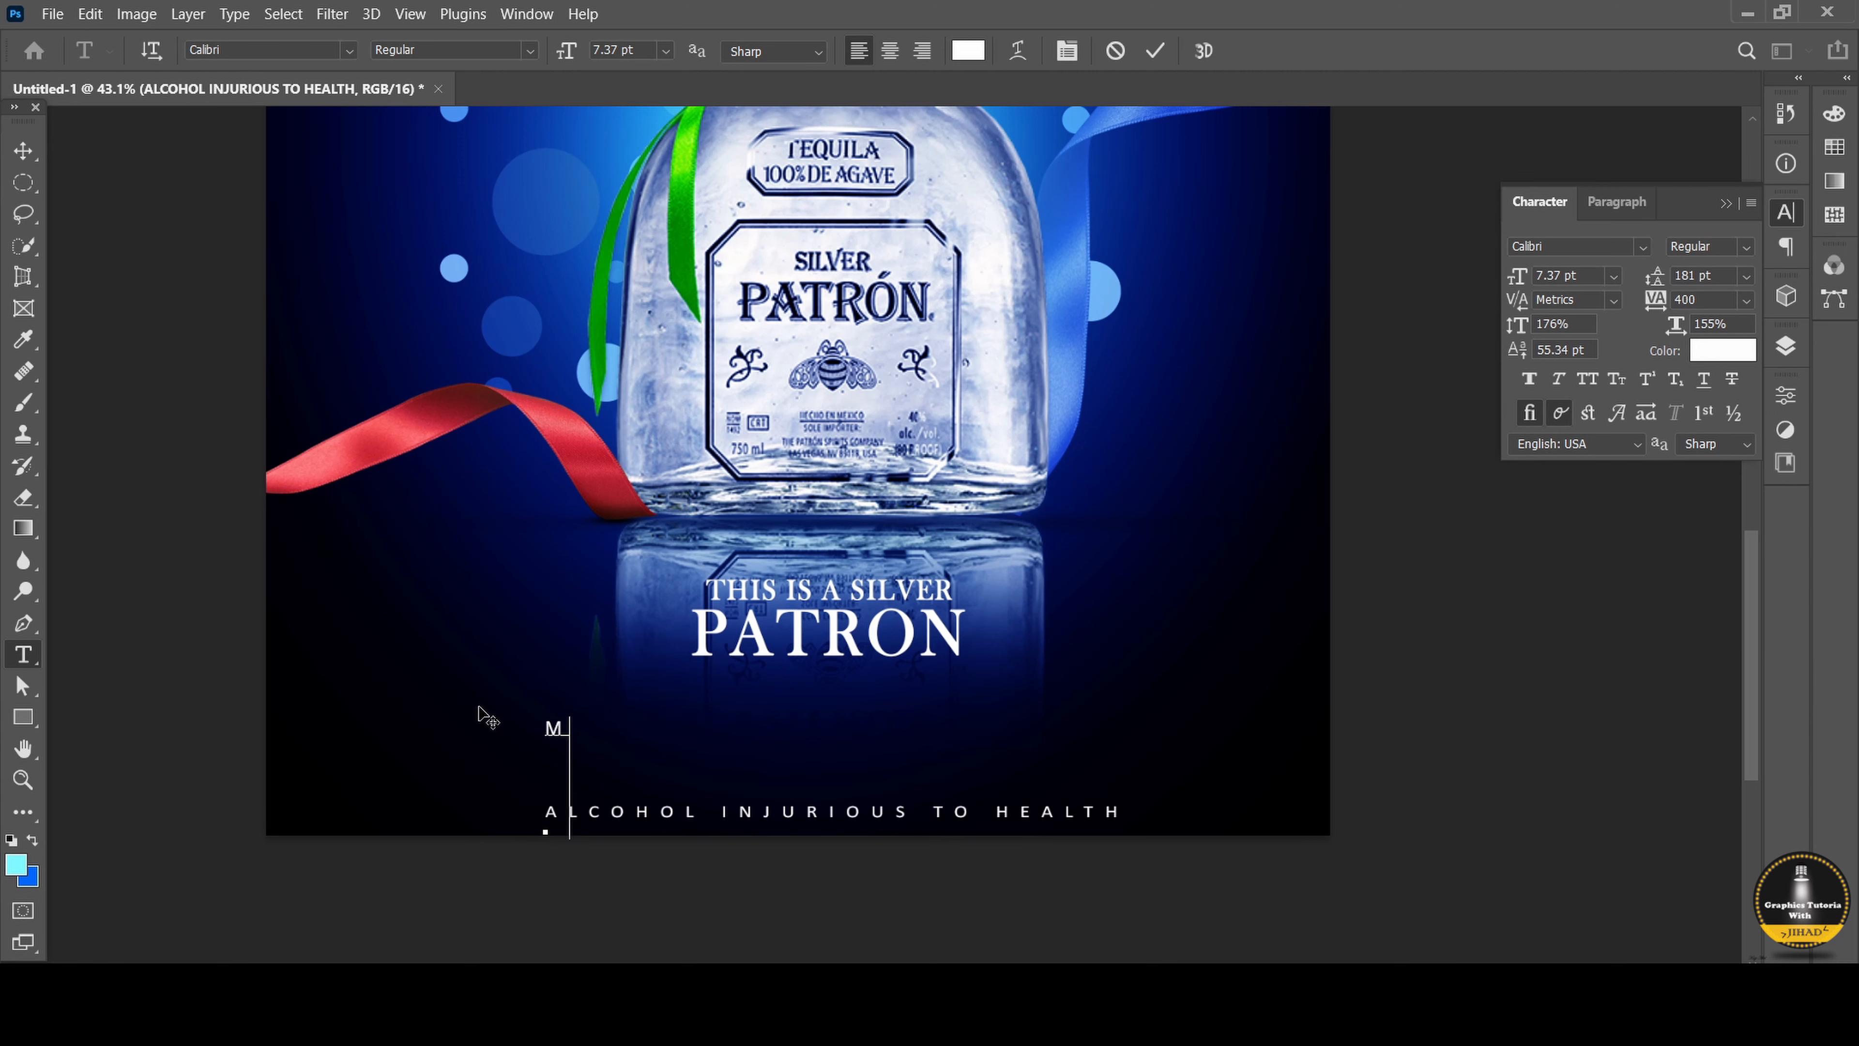
pyautogui.write('ECHO EN')
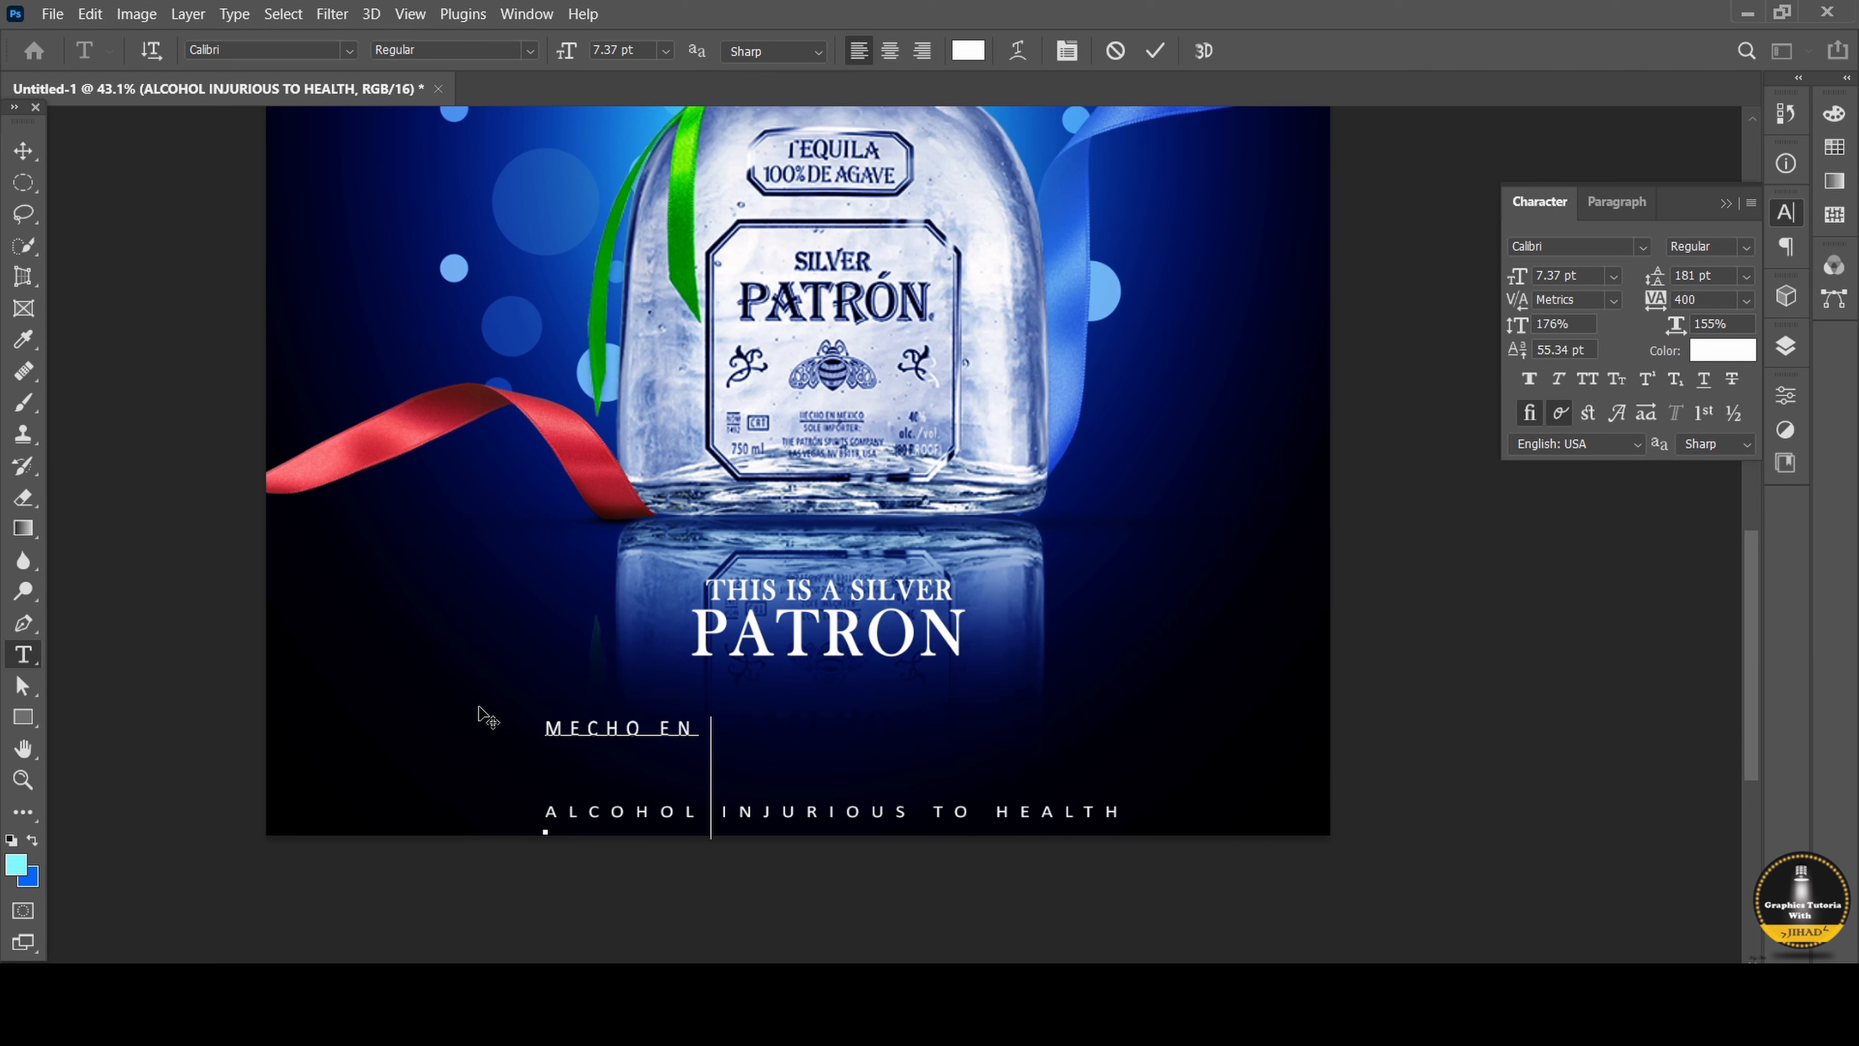
pyautogui.write(' MEXICO')
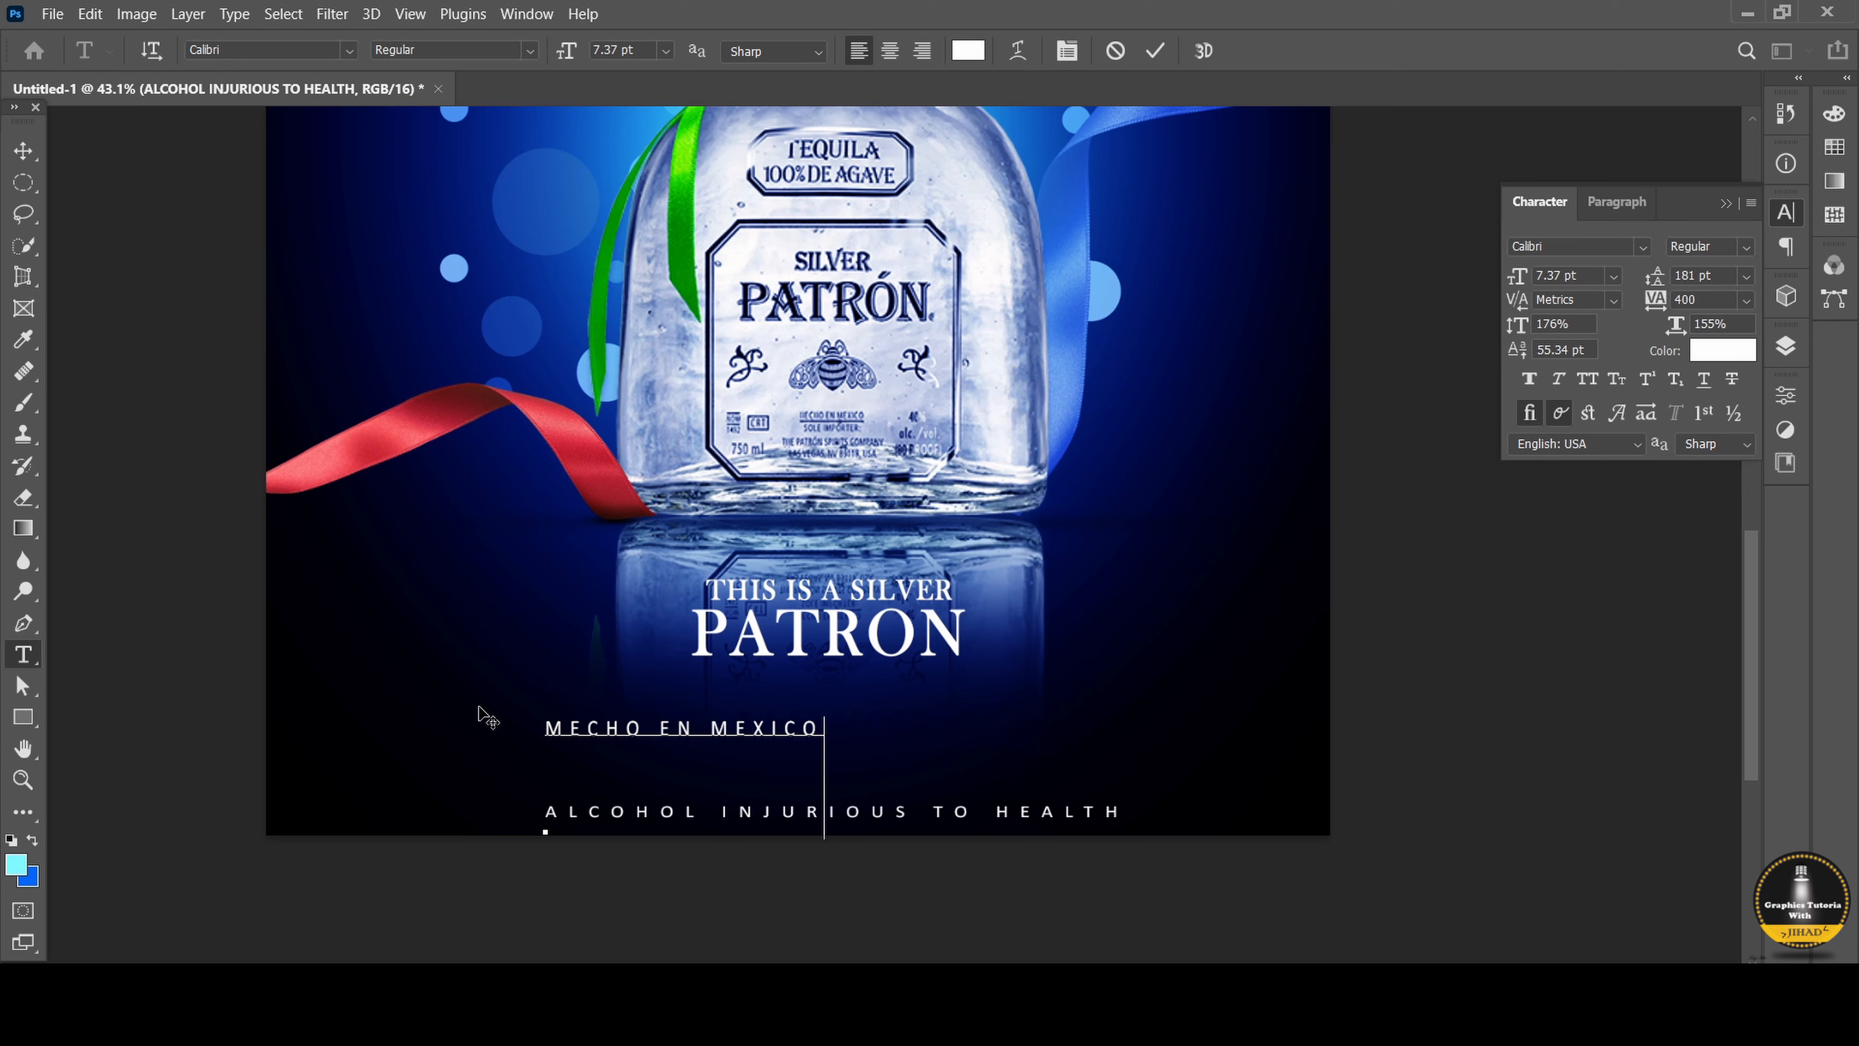
pyautogui.write(' SOLE IMPO')
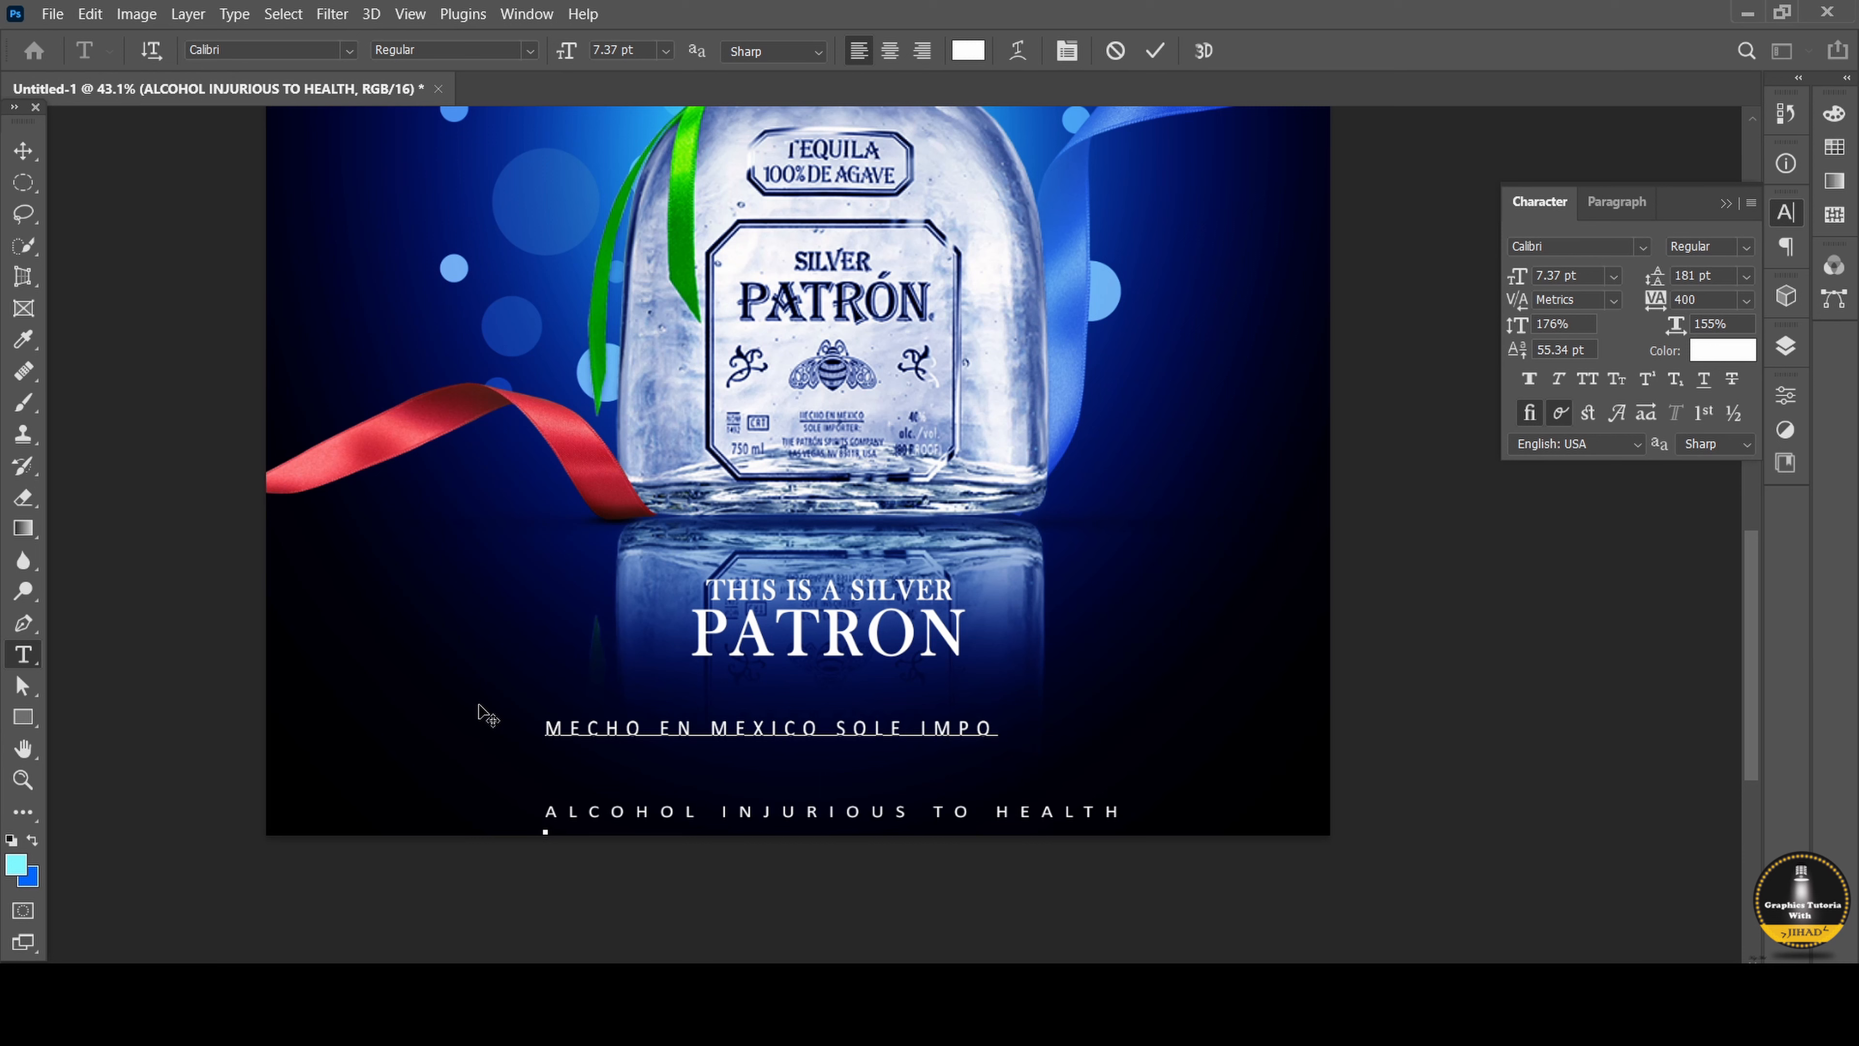
pyautogui.write('RTER THE')
# Shift the MECHO EN MEXICO line toward the poster's left side and set its tracking to 200.
pyautogui.moveTo(479, 710); pyautogui.dragTo(224, 679)
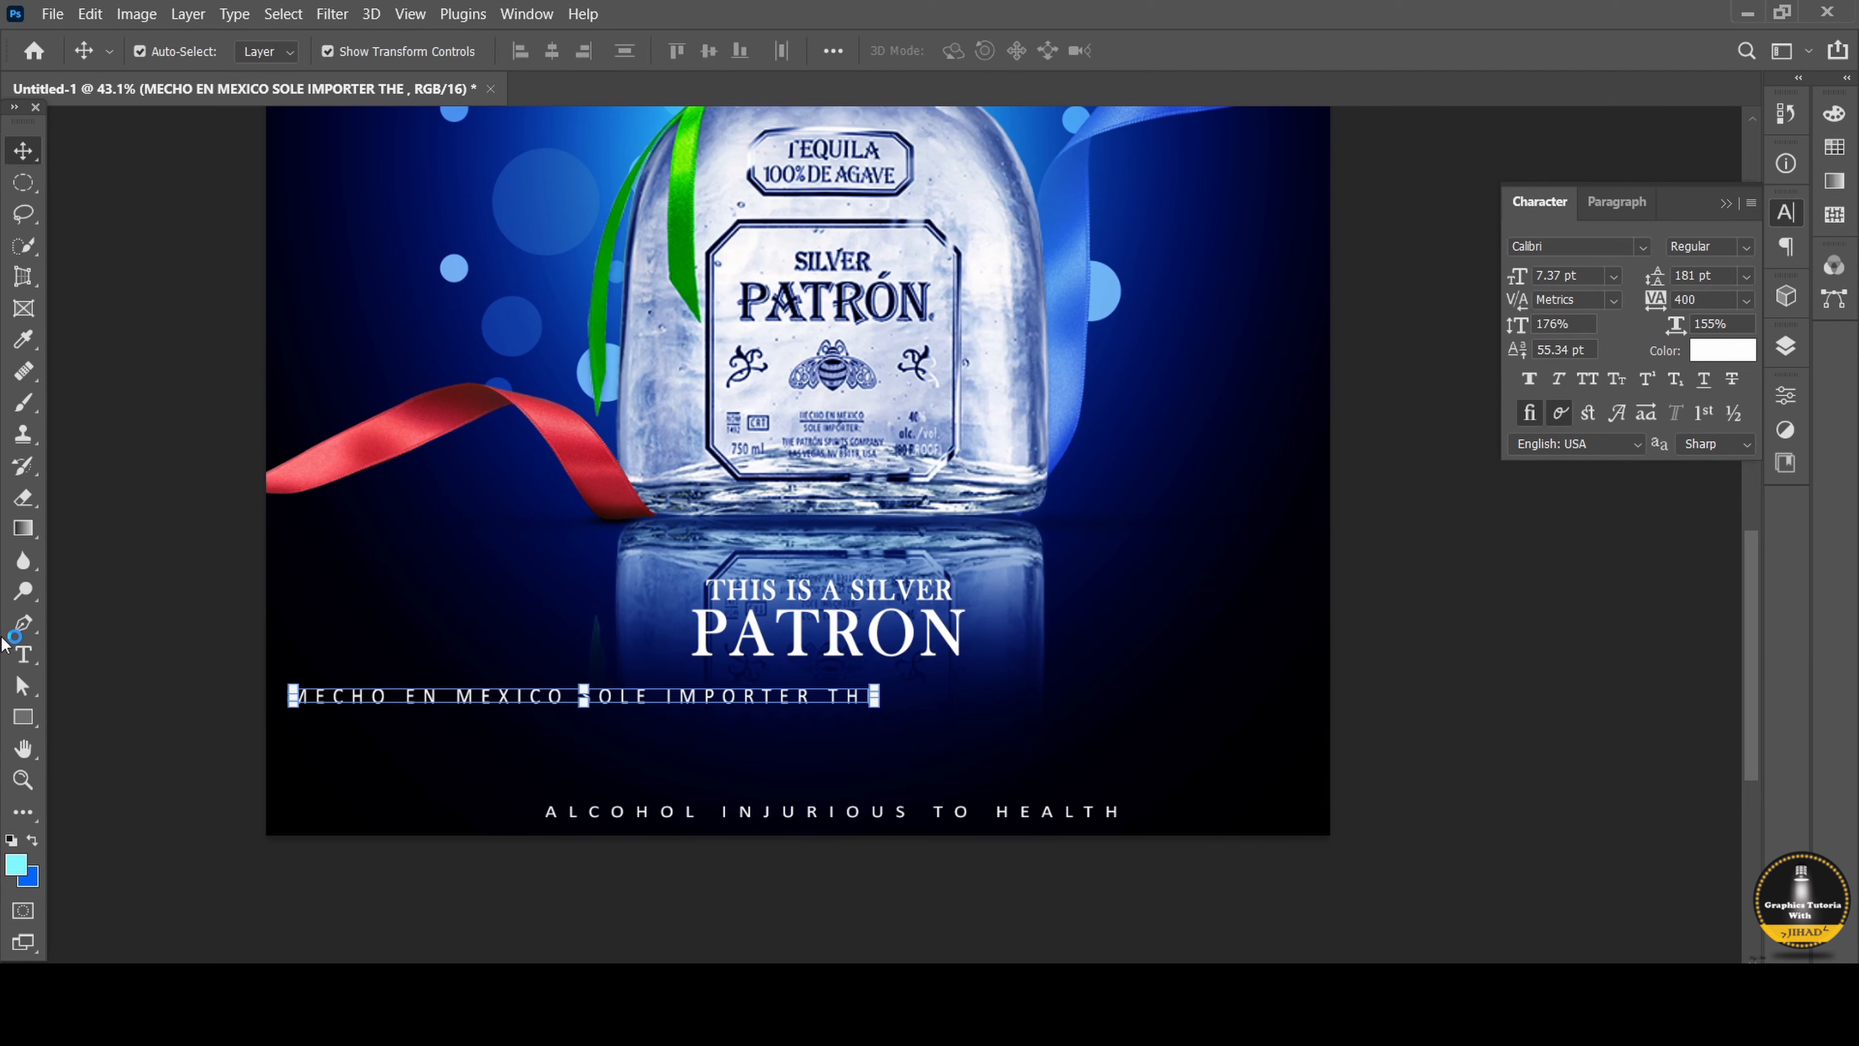
pyautogui.moveTo(884, 700); pyautogui.dragTo(290, 700)
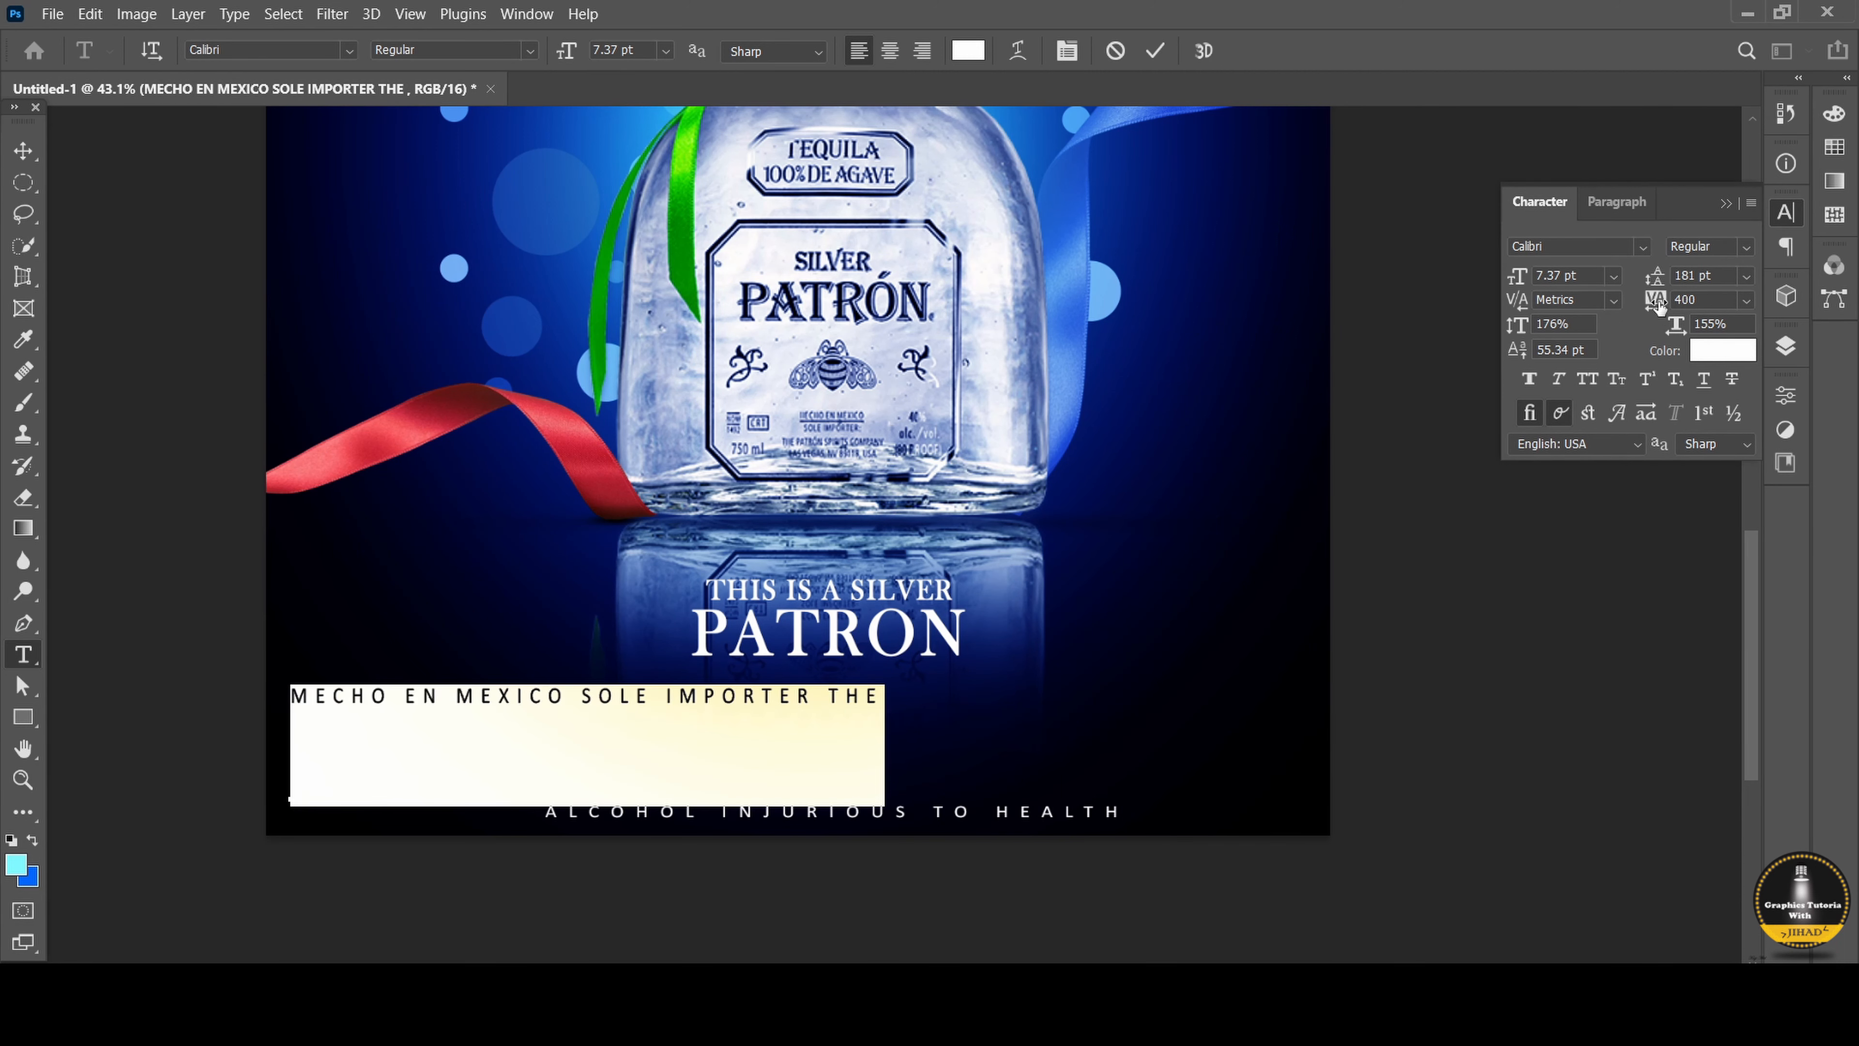
pyautogui.moveTo(1658, 305)
pyautogui.mouseDown()
pyautogui.moveTo(1610, 308)
pyautogui.moveTo(1659, 323)
pyautogui.mouseUp()
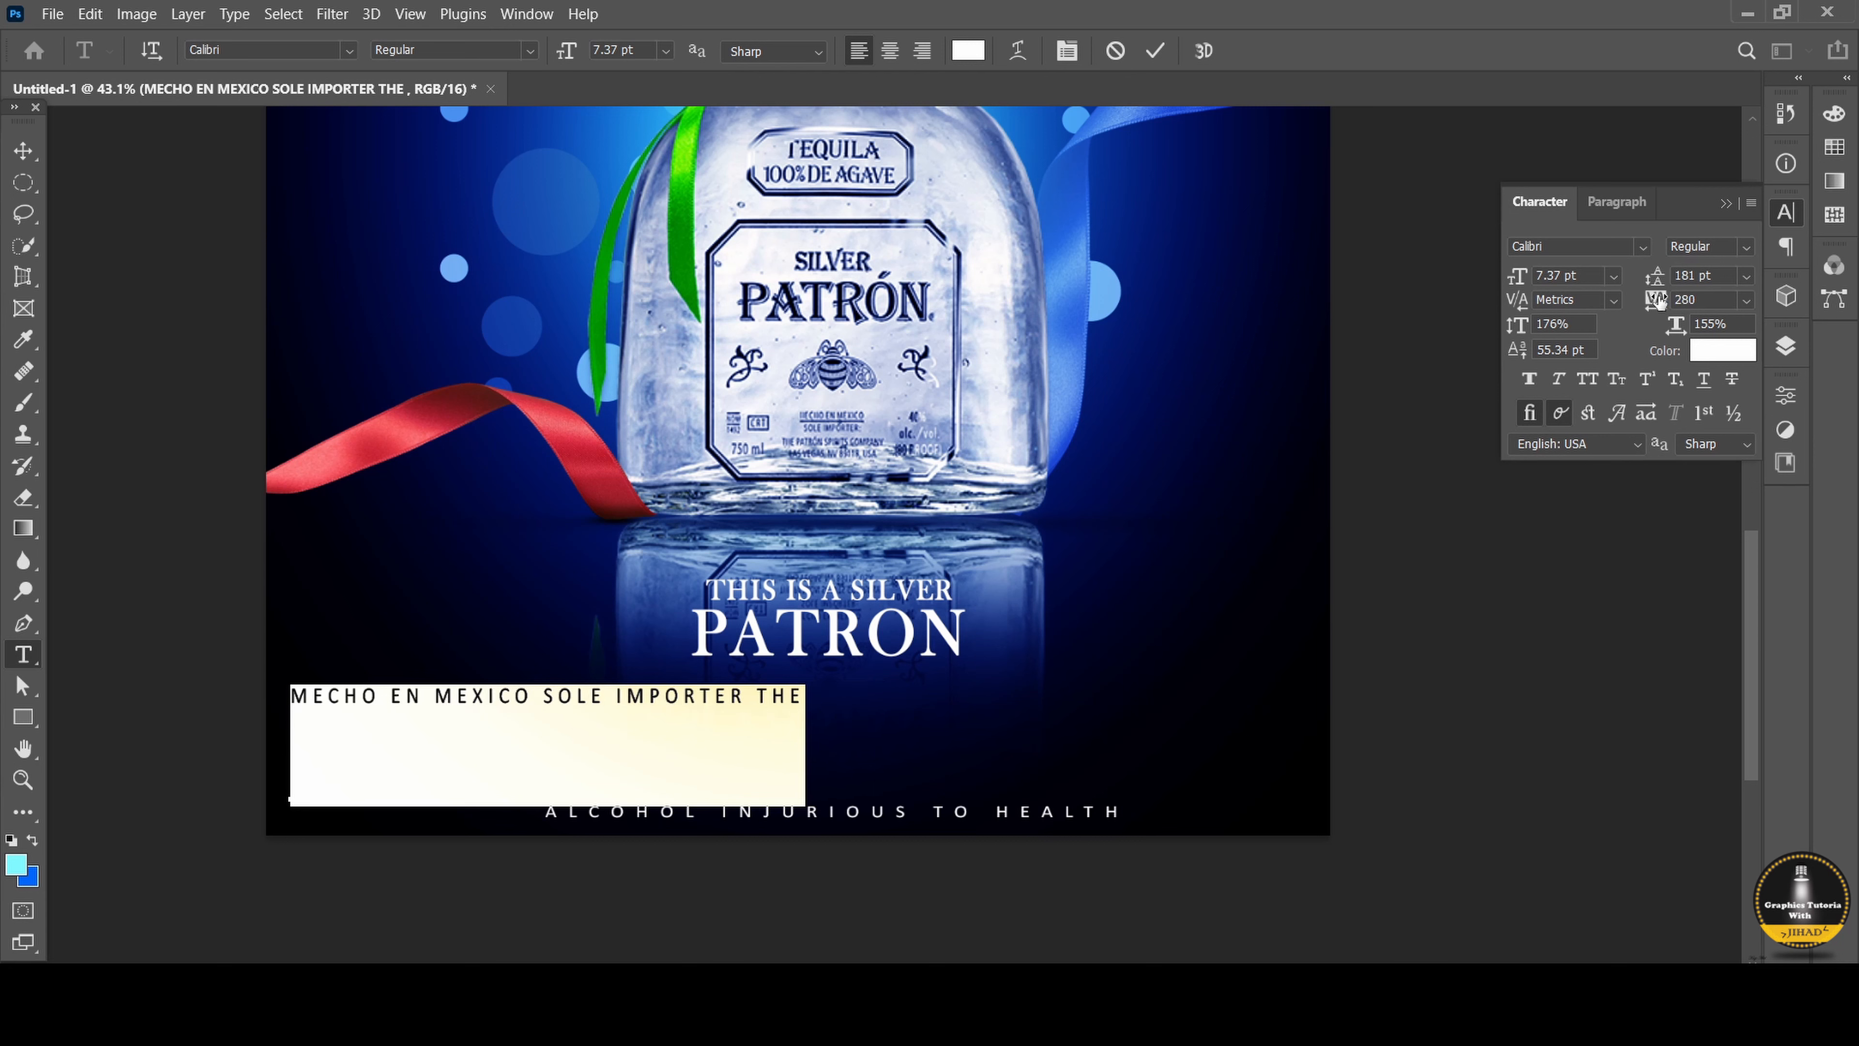
pyautogui.moveTo(1657, 300); pyautogui.dragTo(1656, 303)
# Place the MECHO EN MEXICO line centred beneath PATRON and nudge it slightly right.
pyautogui.moveTo(520, 696); pyautogui.dragTo(815, 692)
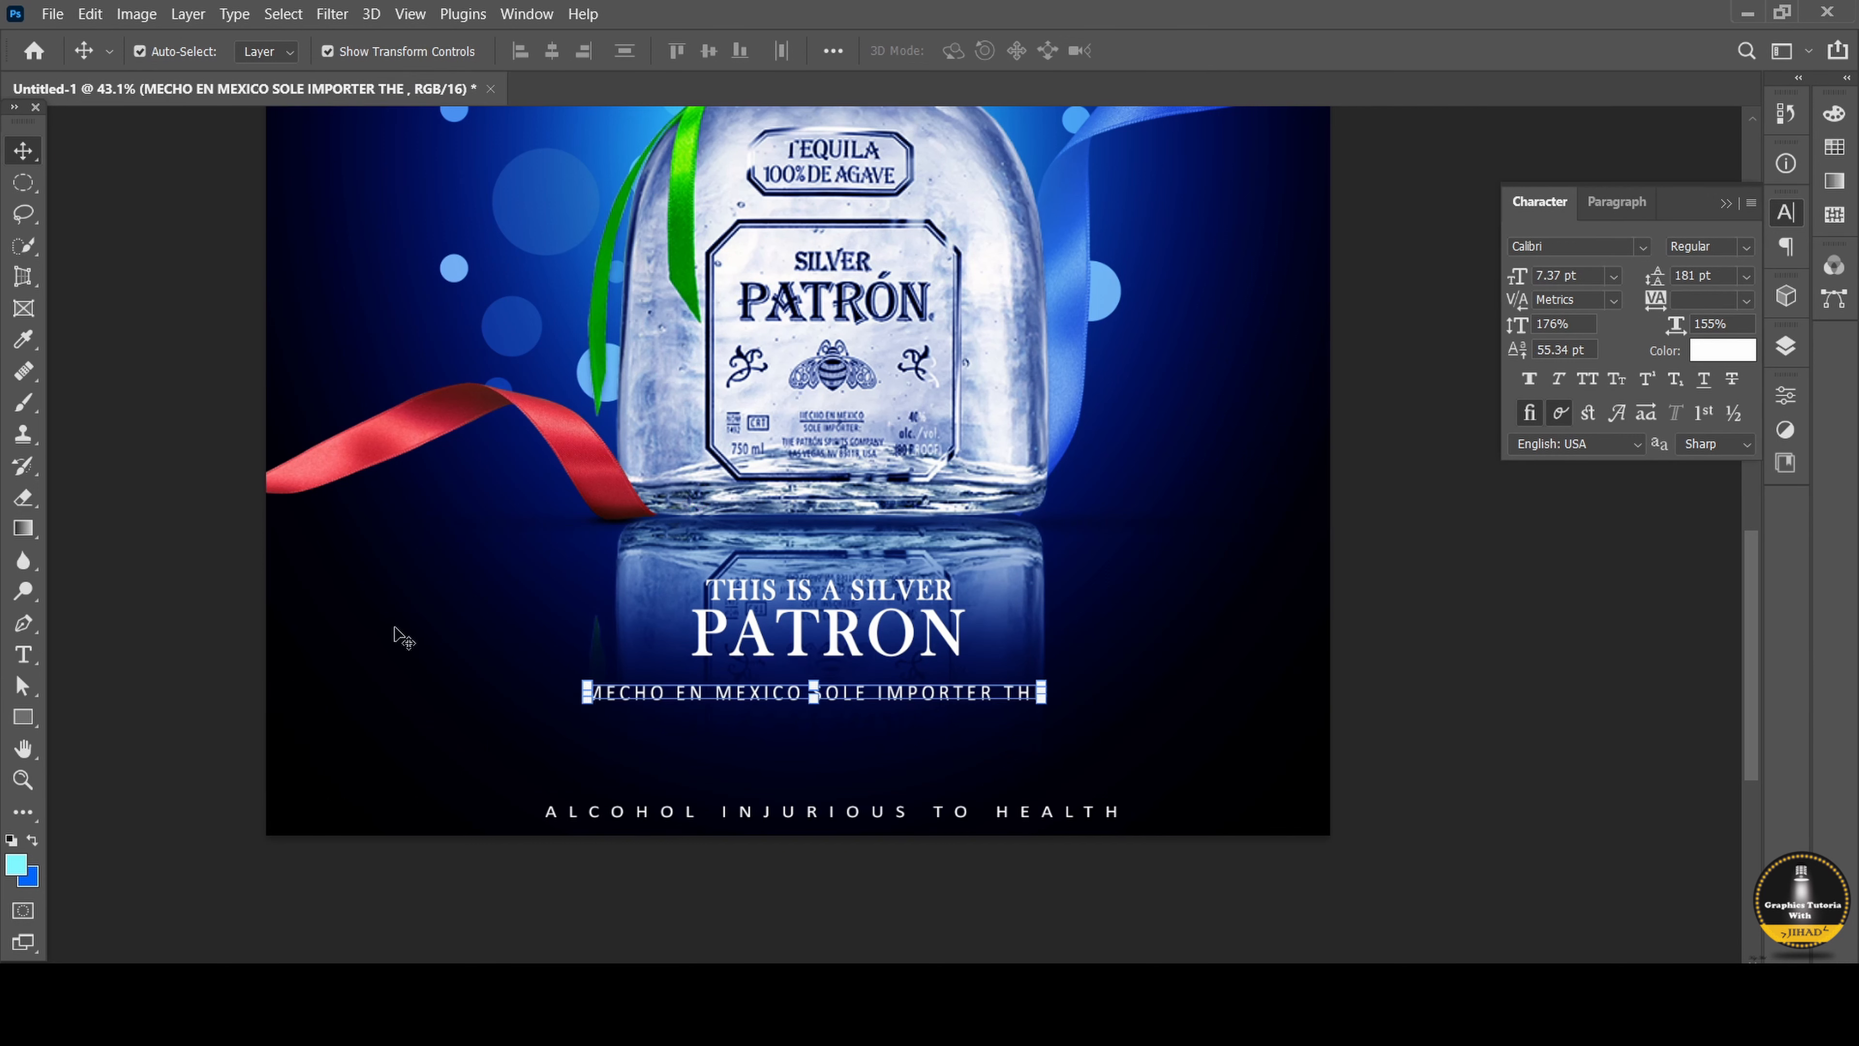
pyautogui.click(129, 391)
pyautogui.click(724, 699)
pyautogui.press('Right')
pyautogui.press('Right')
pyautogui.press('Right')
pyautogui.press('Right')
pyautogui.press('Right')
pyautogui.press('Right')
pyautogui.click(84, 485)
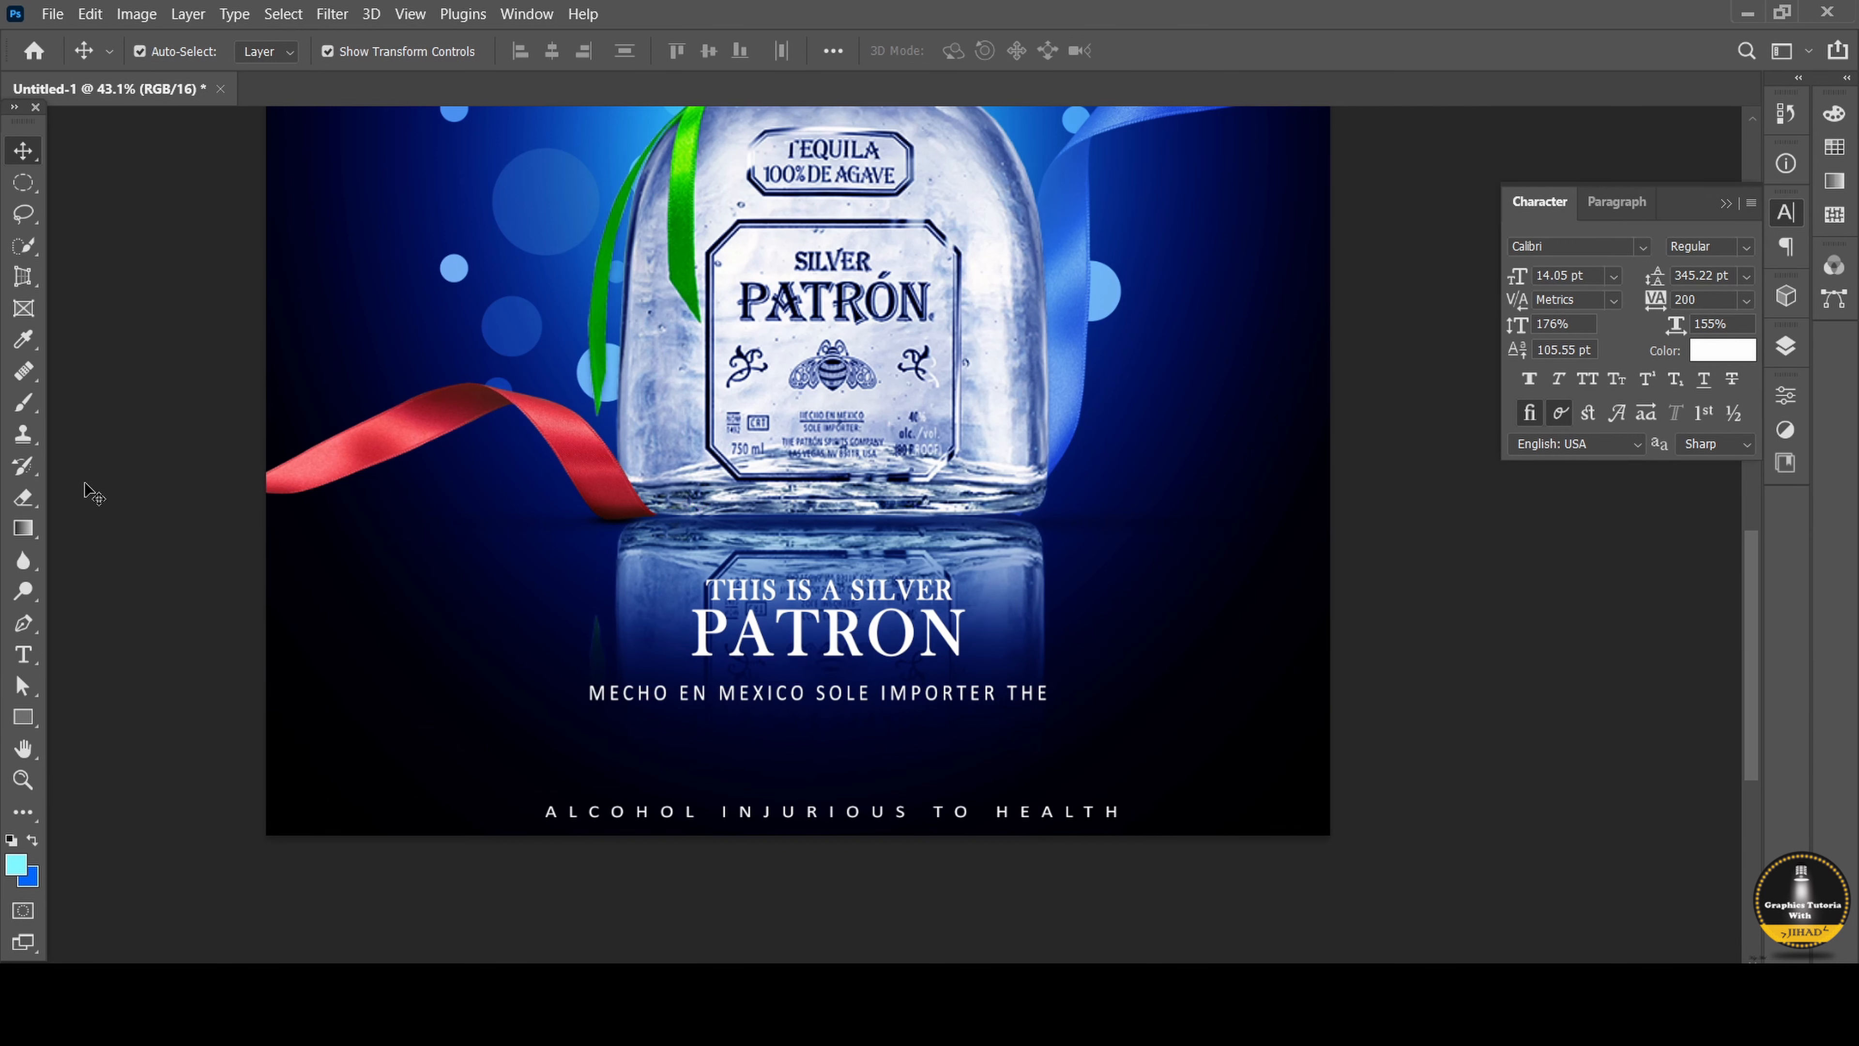
# Duplicate the MECHO EN MEXICO line just below itself and replace the copy's text with PATRON SPIRITS COMPANY LASVEGAS.
pyautogui.moveTo(701, 703); pyautogui.dragTo(699, 736)
pyautogui.click(20, 659)
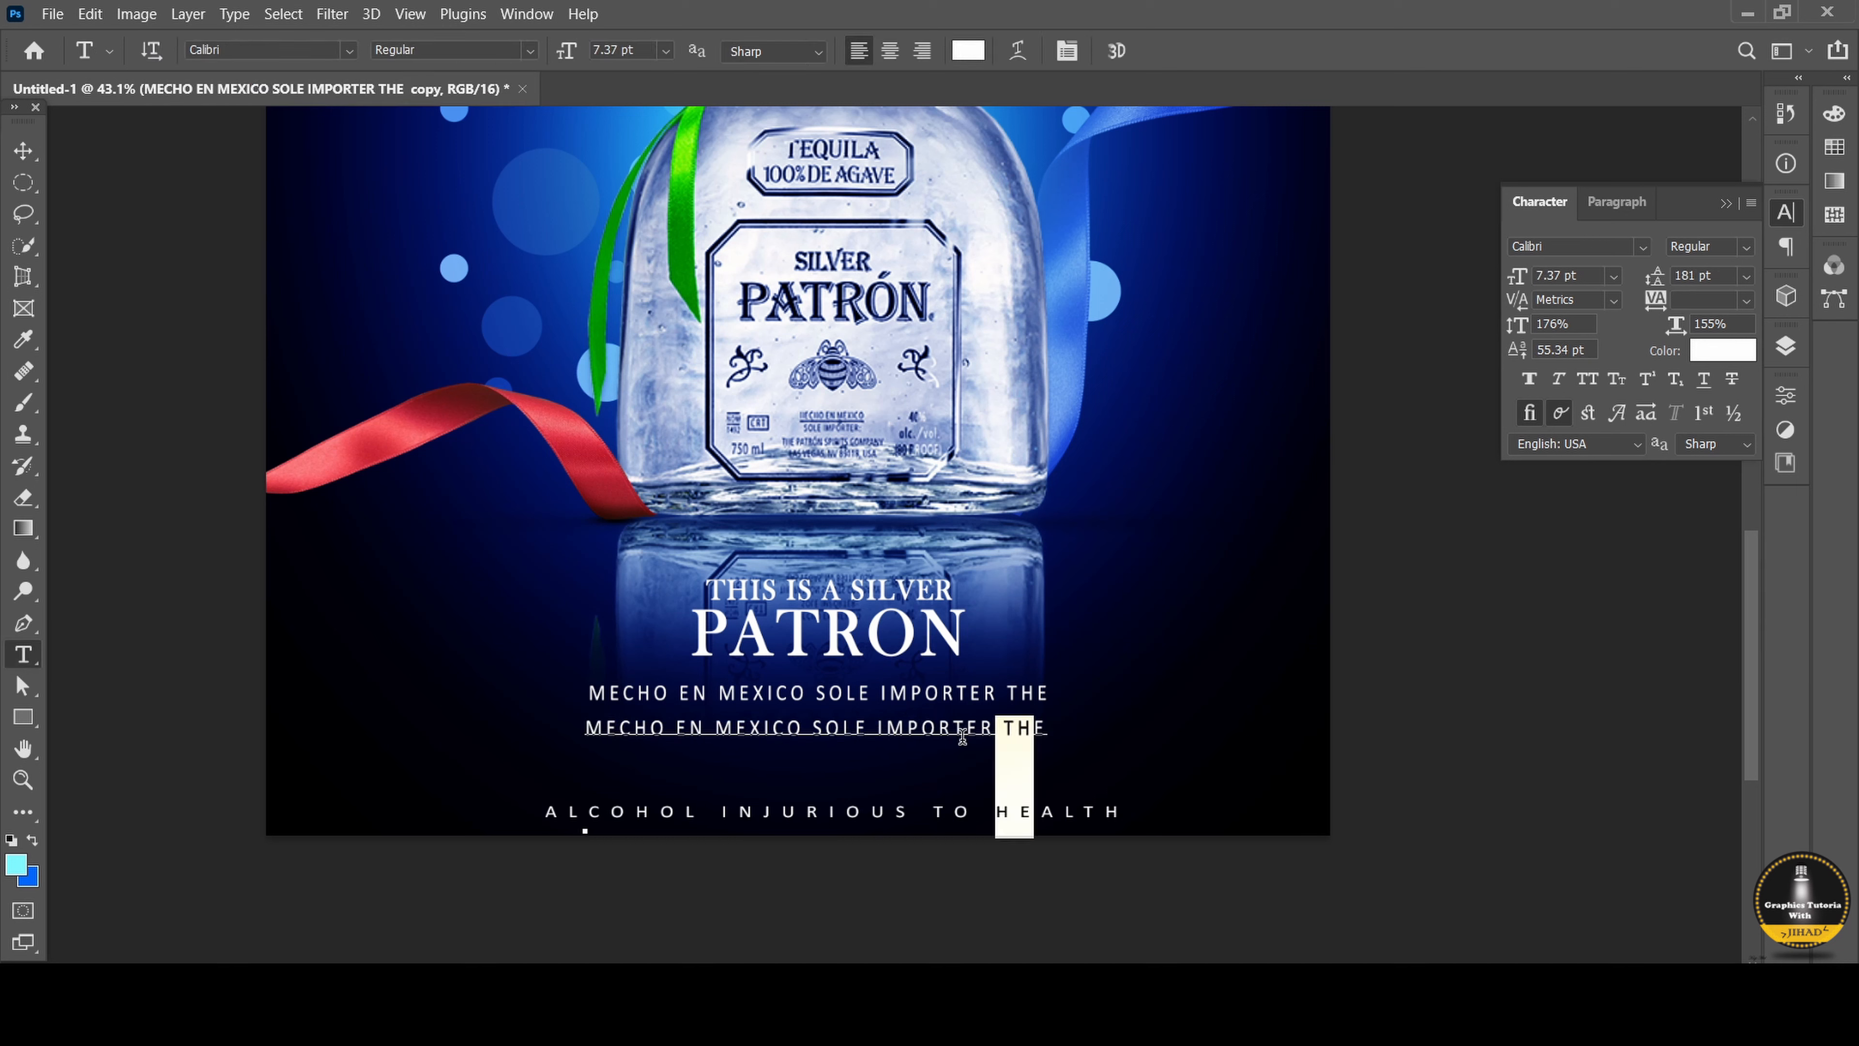
pyautogui.click(1077, 734)
pyautogui.hotkey('ctrl', 'a')
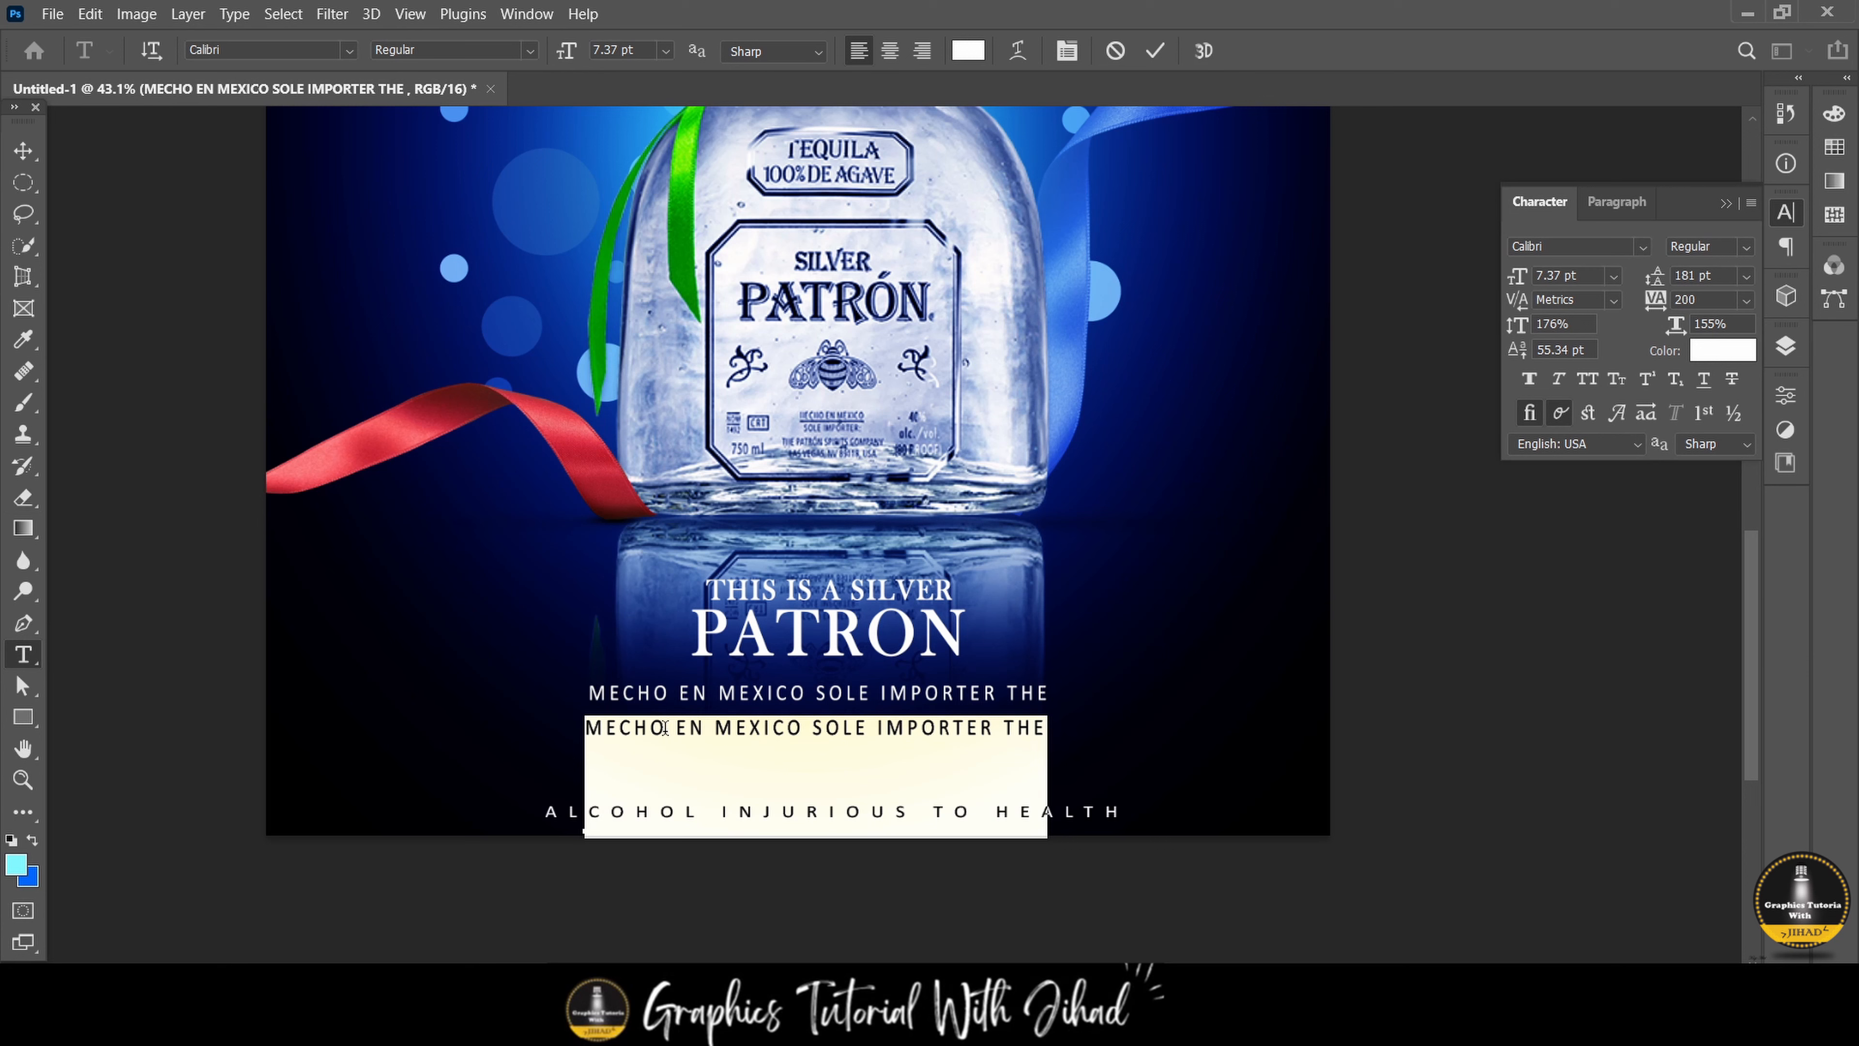
pyautogui.write('PATRON SPIRITS COMPANY LASVEGAS')
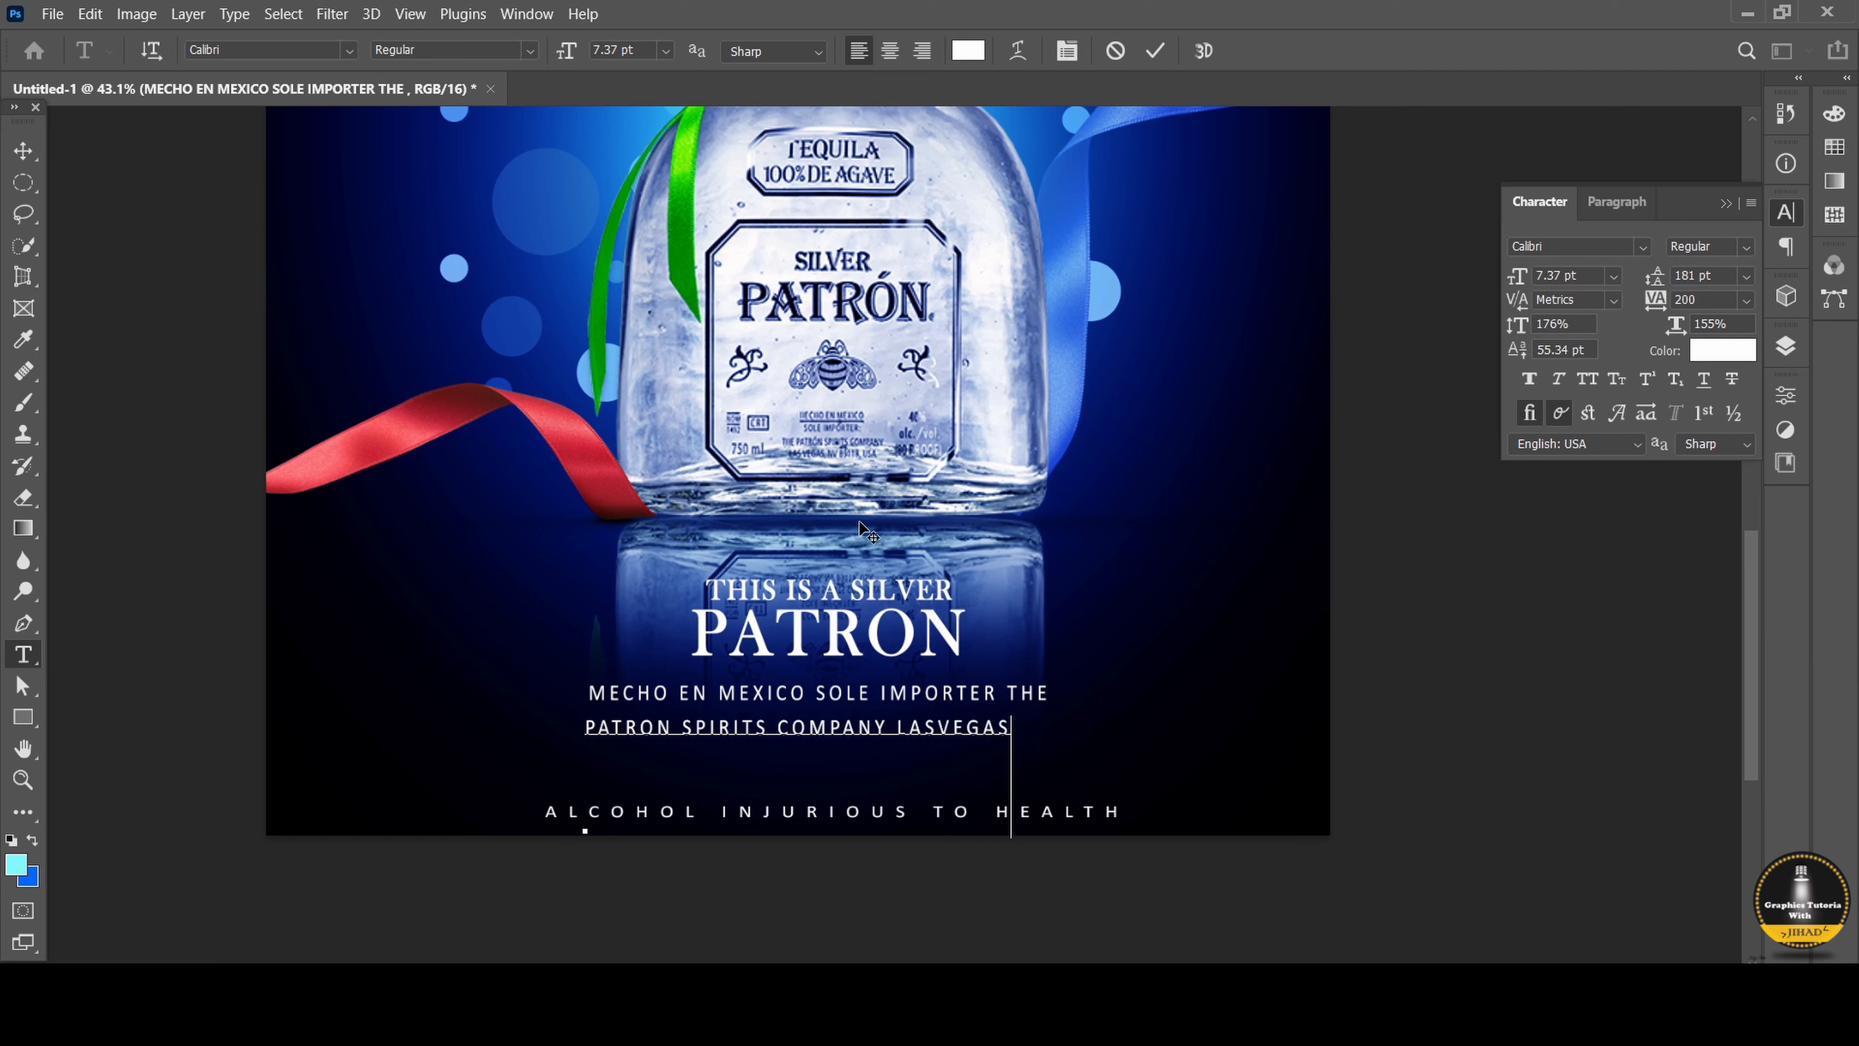
# Shift the PATRON SPIRITS COMPANY LASVEGAS line 51 px right to centre it under the line above.
pyautogui.click(23, 150)
pyautogui.moveTo(830, 731); pyautogui.dragTo(852, 732)
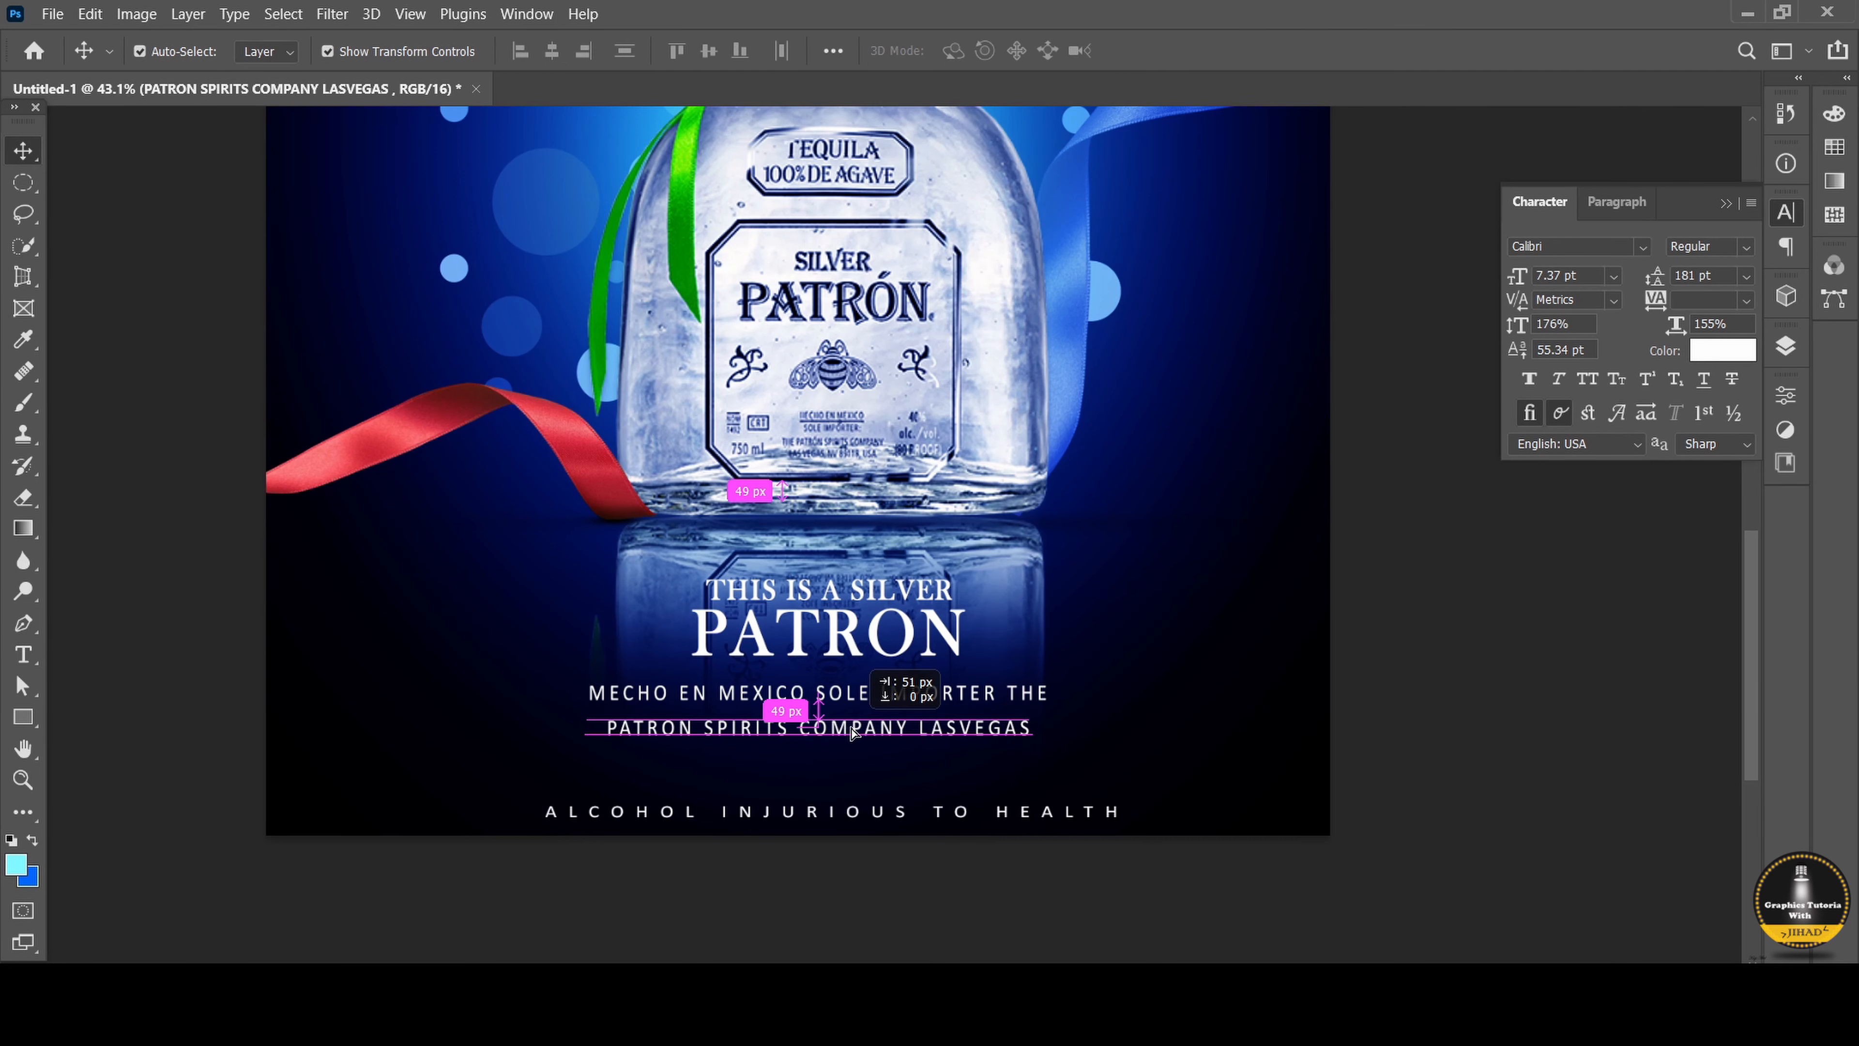
pyautogui.click(156, 310)
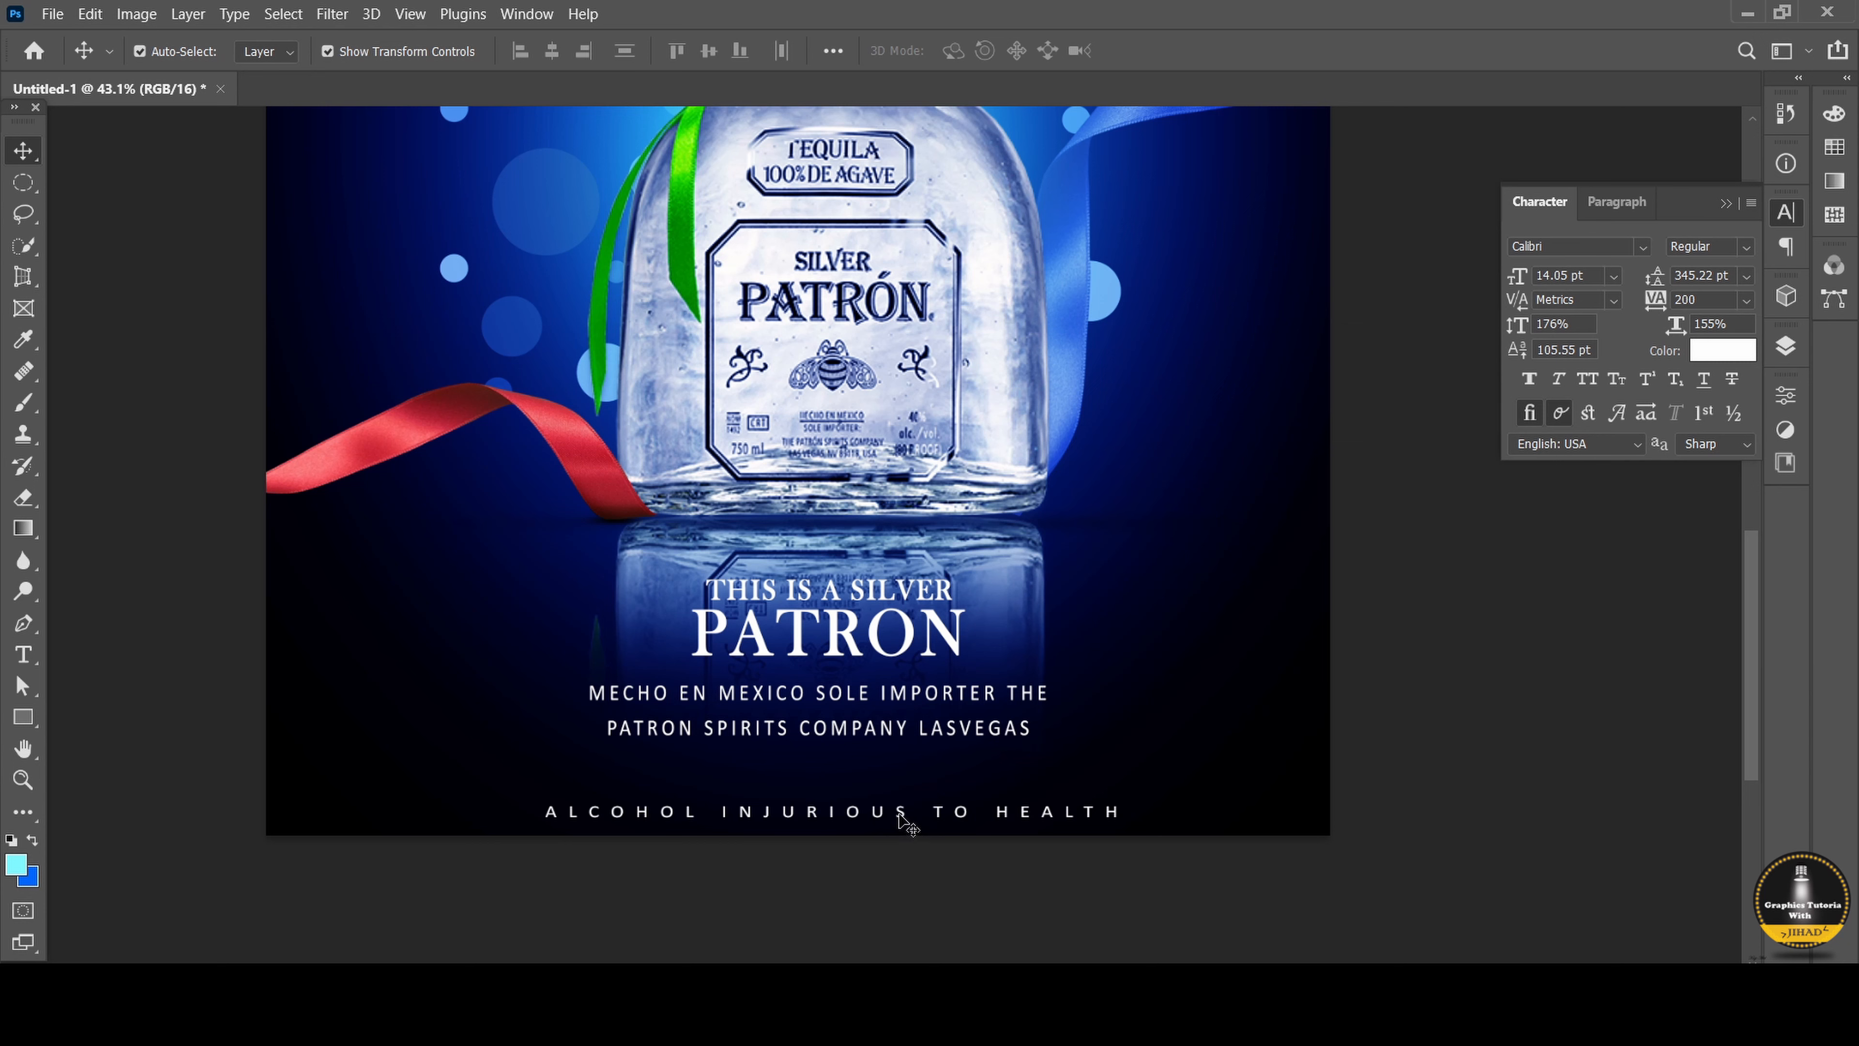
# Move the health warning line slightly up, closer to the company lines, keeping its original size.
pyautogui.moveTo(904, 815); pyautogui.dragTo(113, 357)
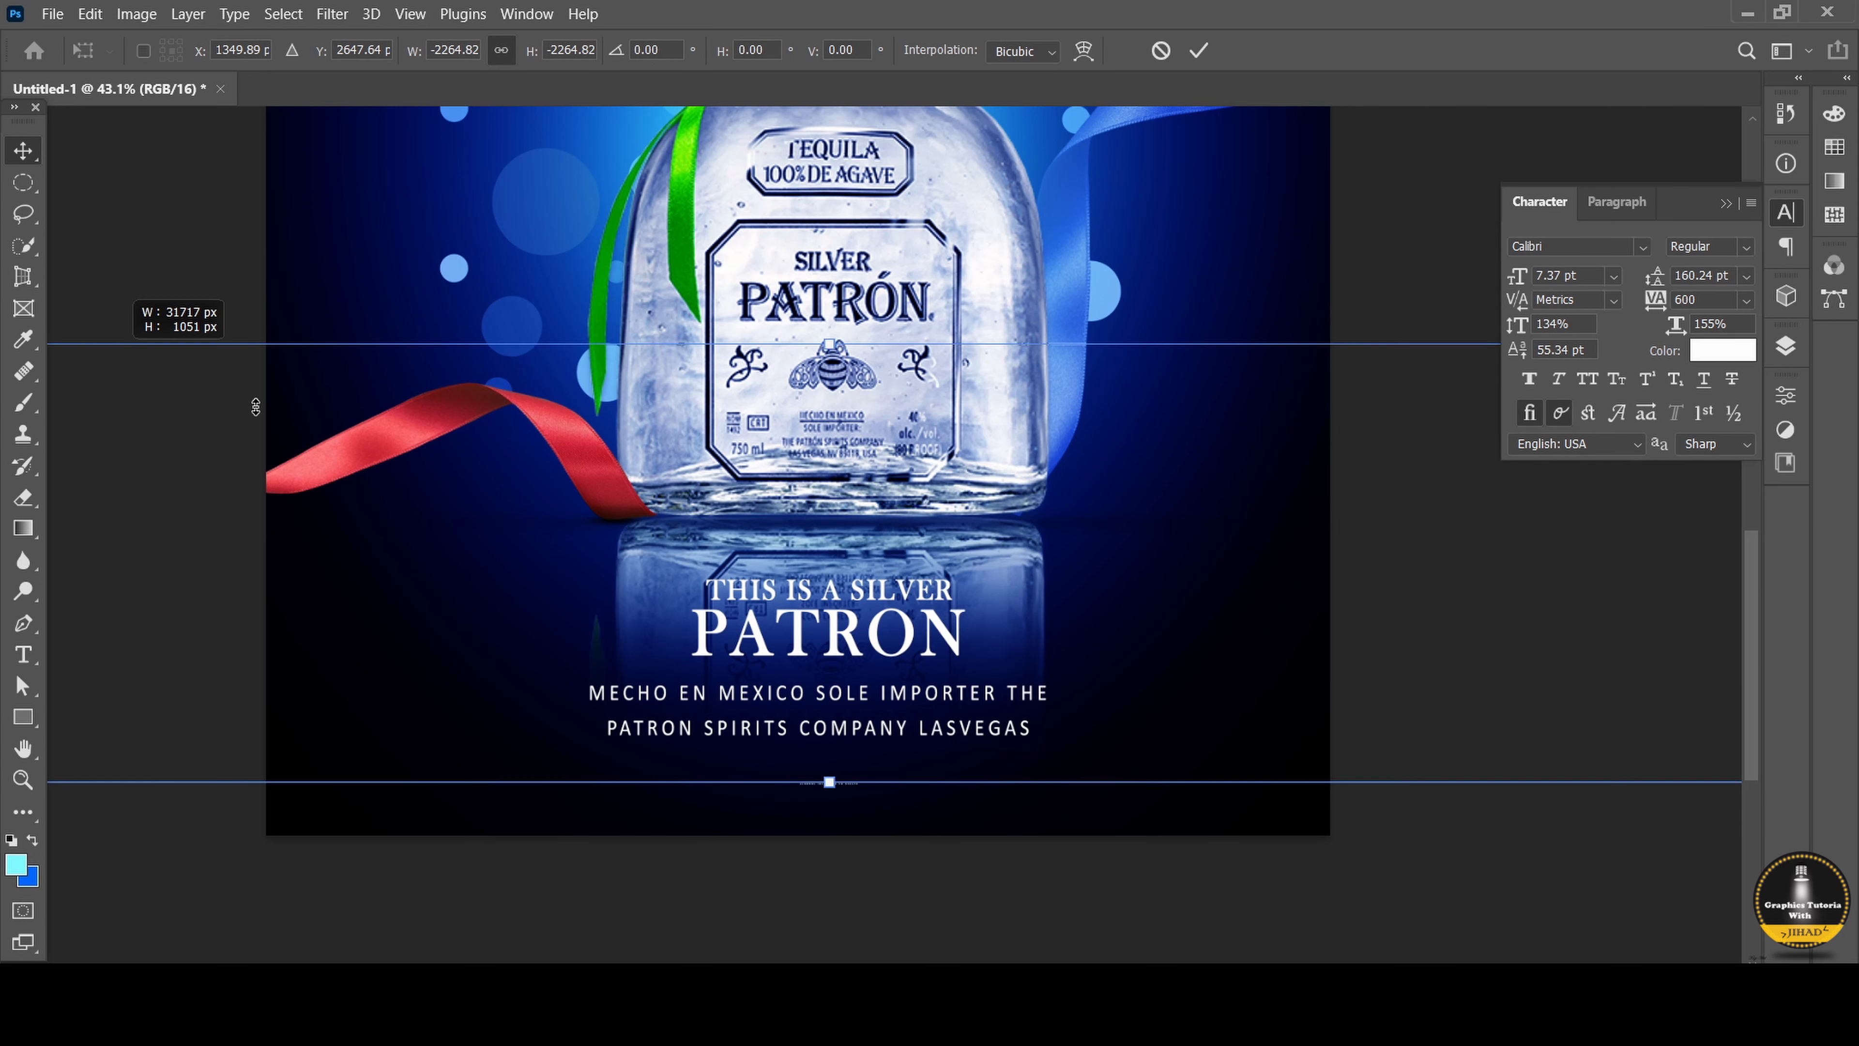
pyautogui.click(24, 151)
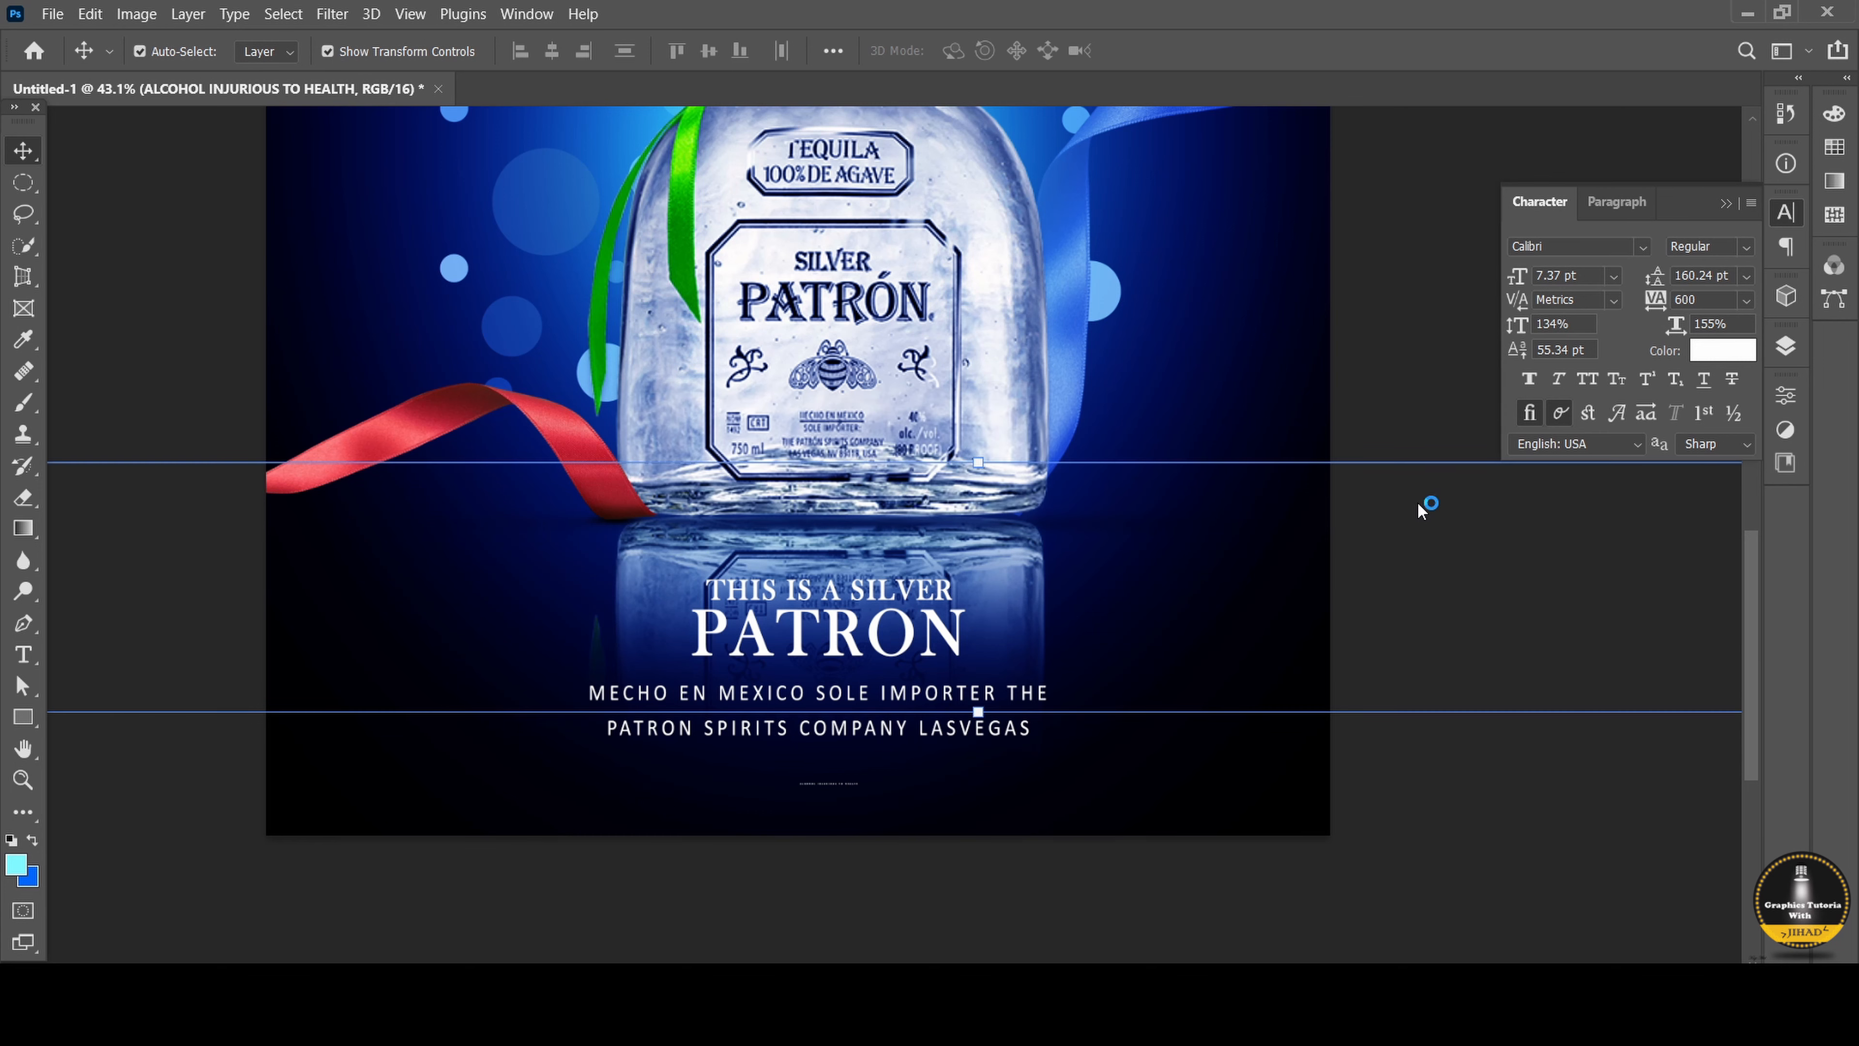
pyautogui.click(210, 372)
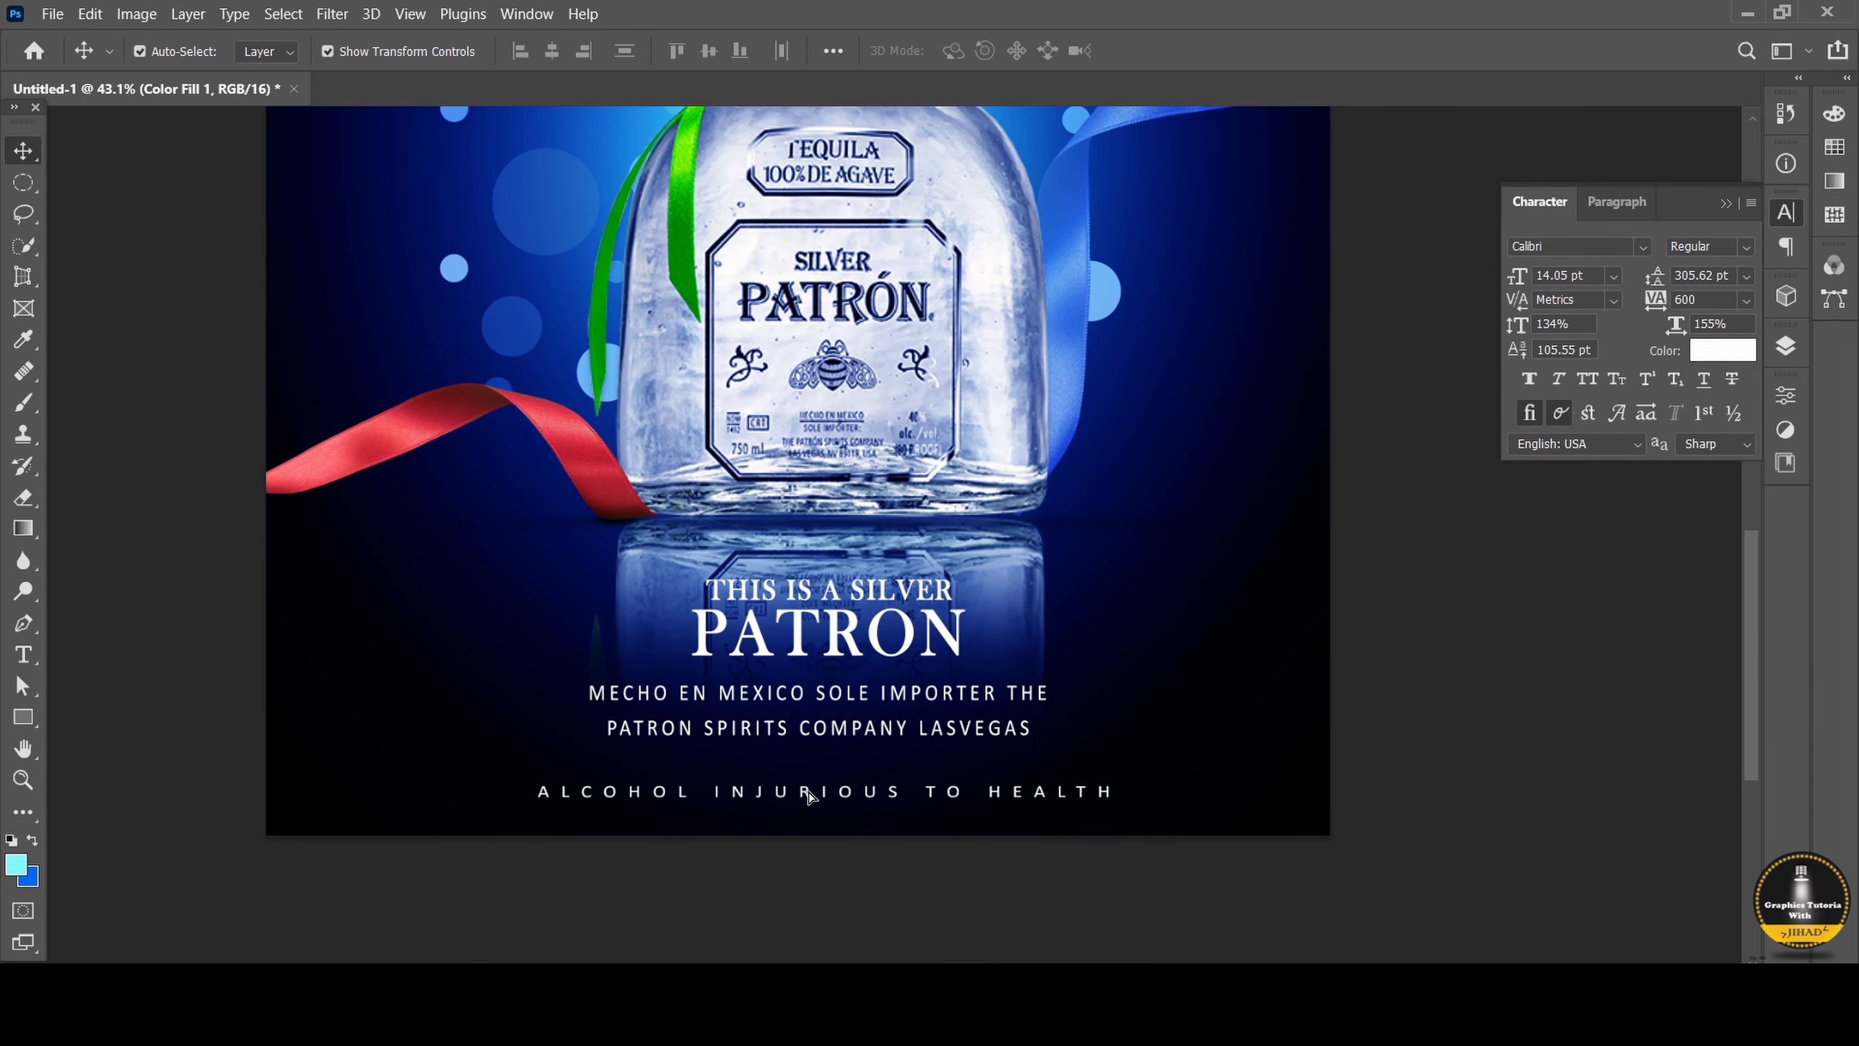
pyautogui.click(808, 796)
pyautogui.click(186, 507)
# Fit the whole poster in view and shift the EXCLUSIVE heading slightly right to centre it over the bottle.
pyautogui.hotkey('ctrl', '0')
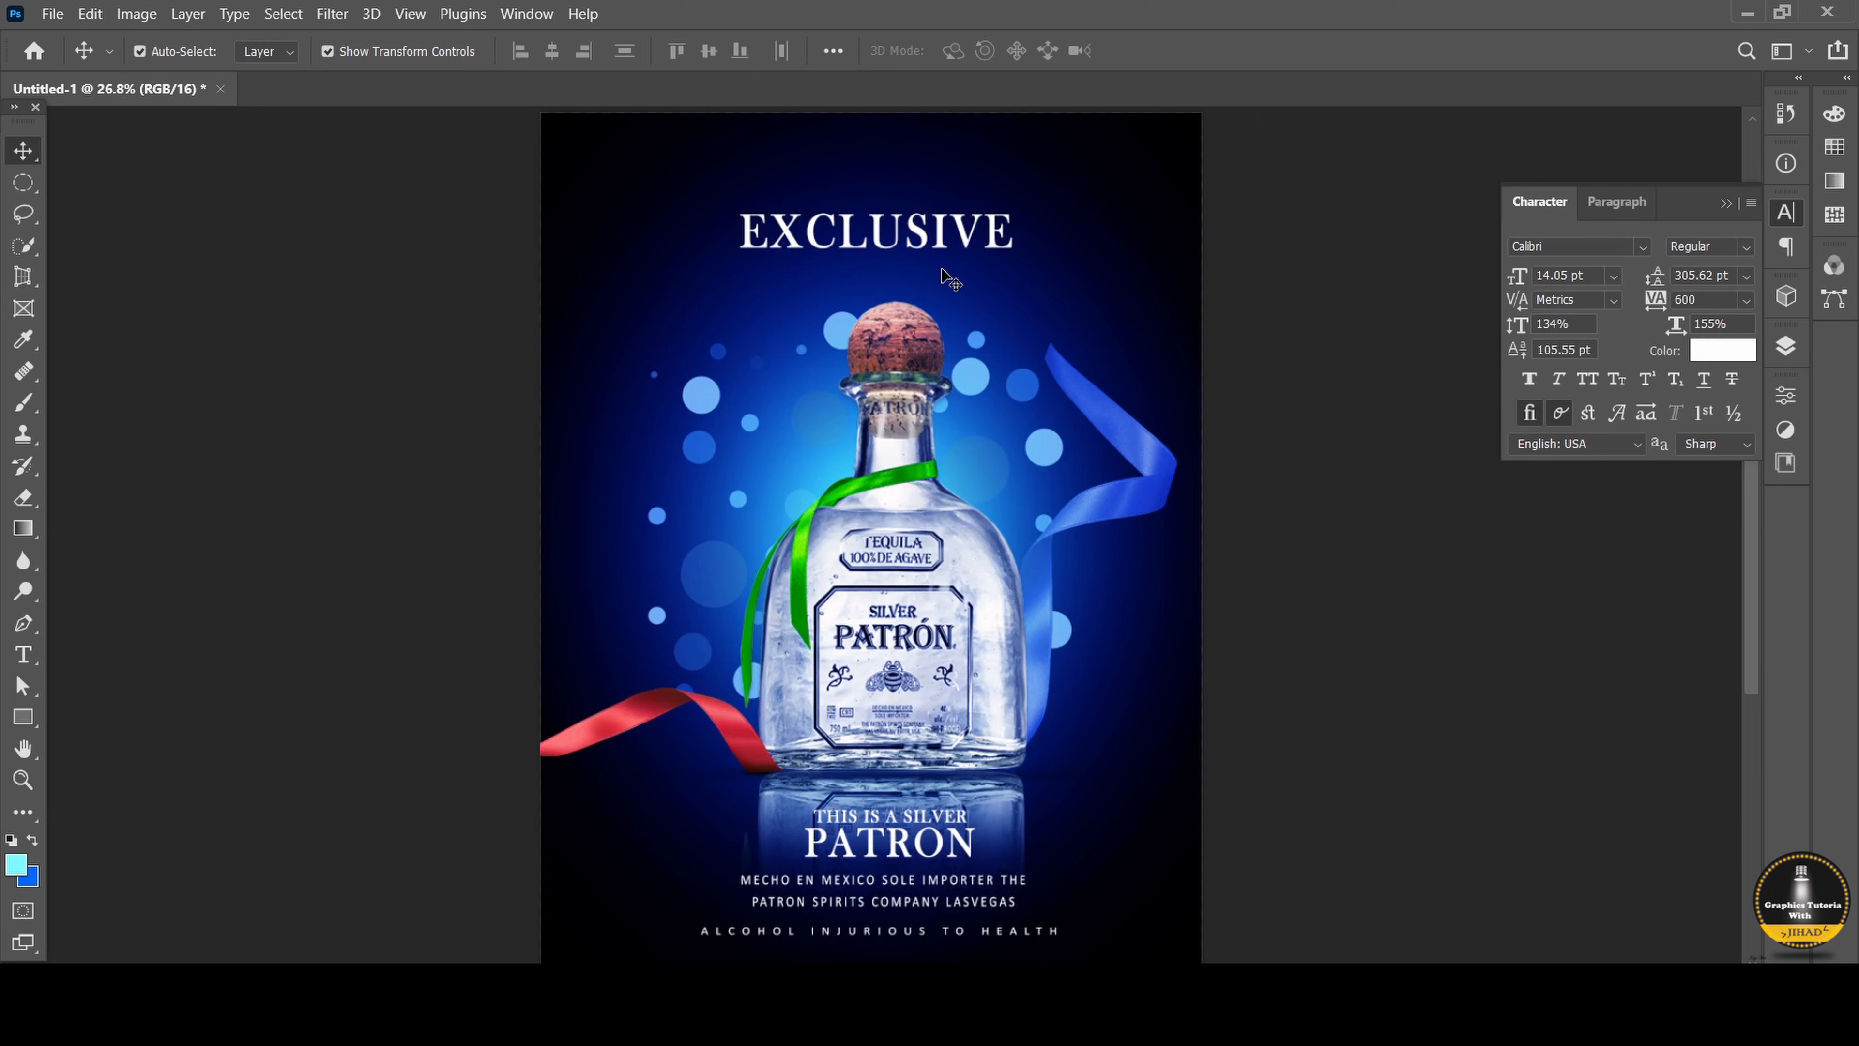
pyautogui.moveTo(896, 257); pyautogui.dragTo(903, 258)
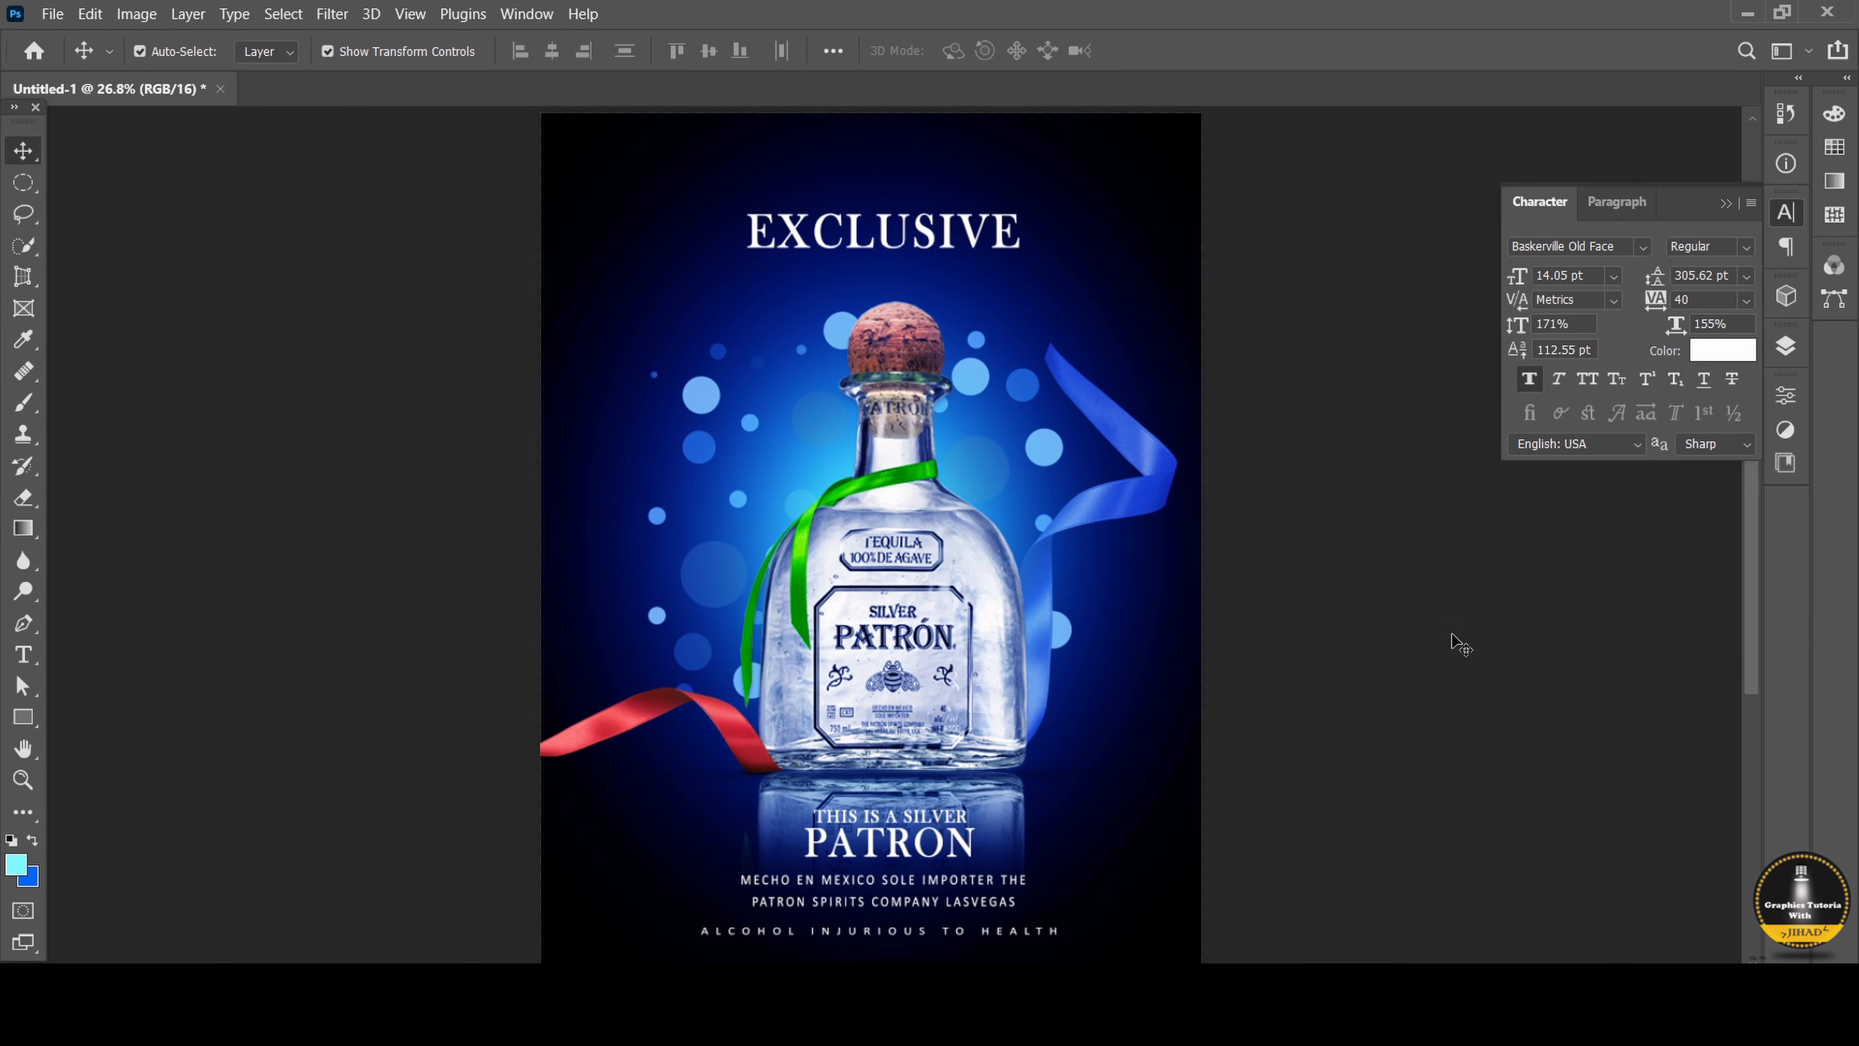
# Move the PATRON SPIRITS COMPANY LASVEGAS line slightly up, closer to the MECHO EN MEXICO line.
pyautogui.moveTo(952, 911); pyautogui.dragTo(950, 904)
pyautogui.scroll(2, 951, 905)
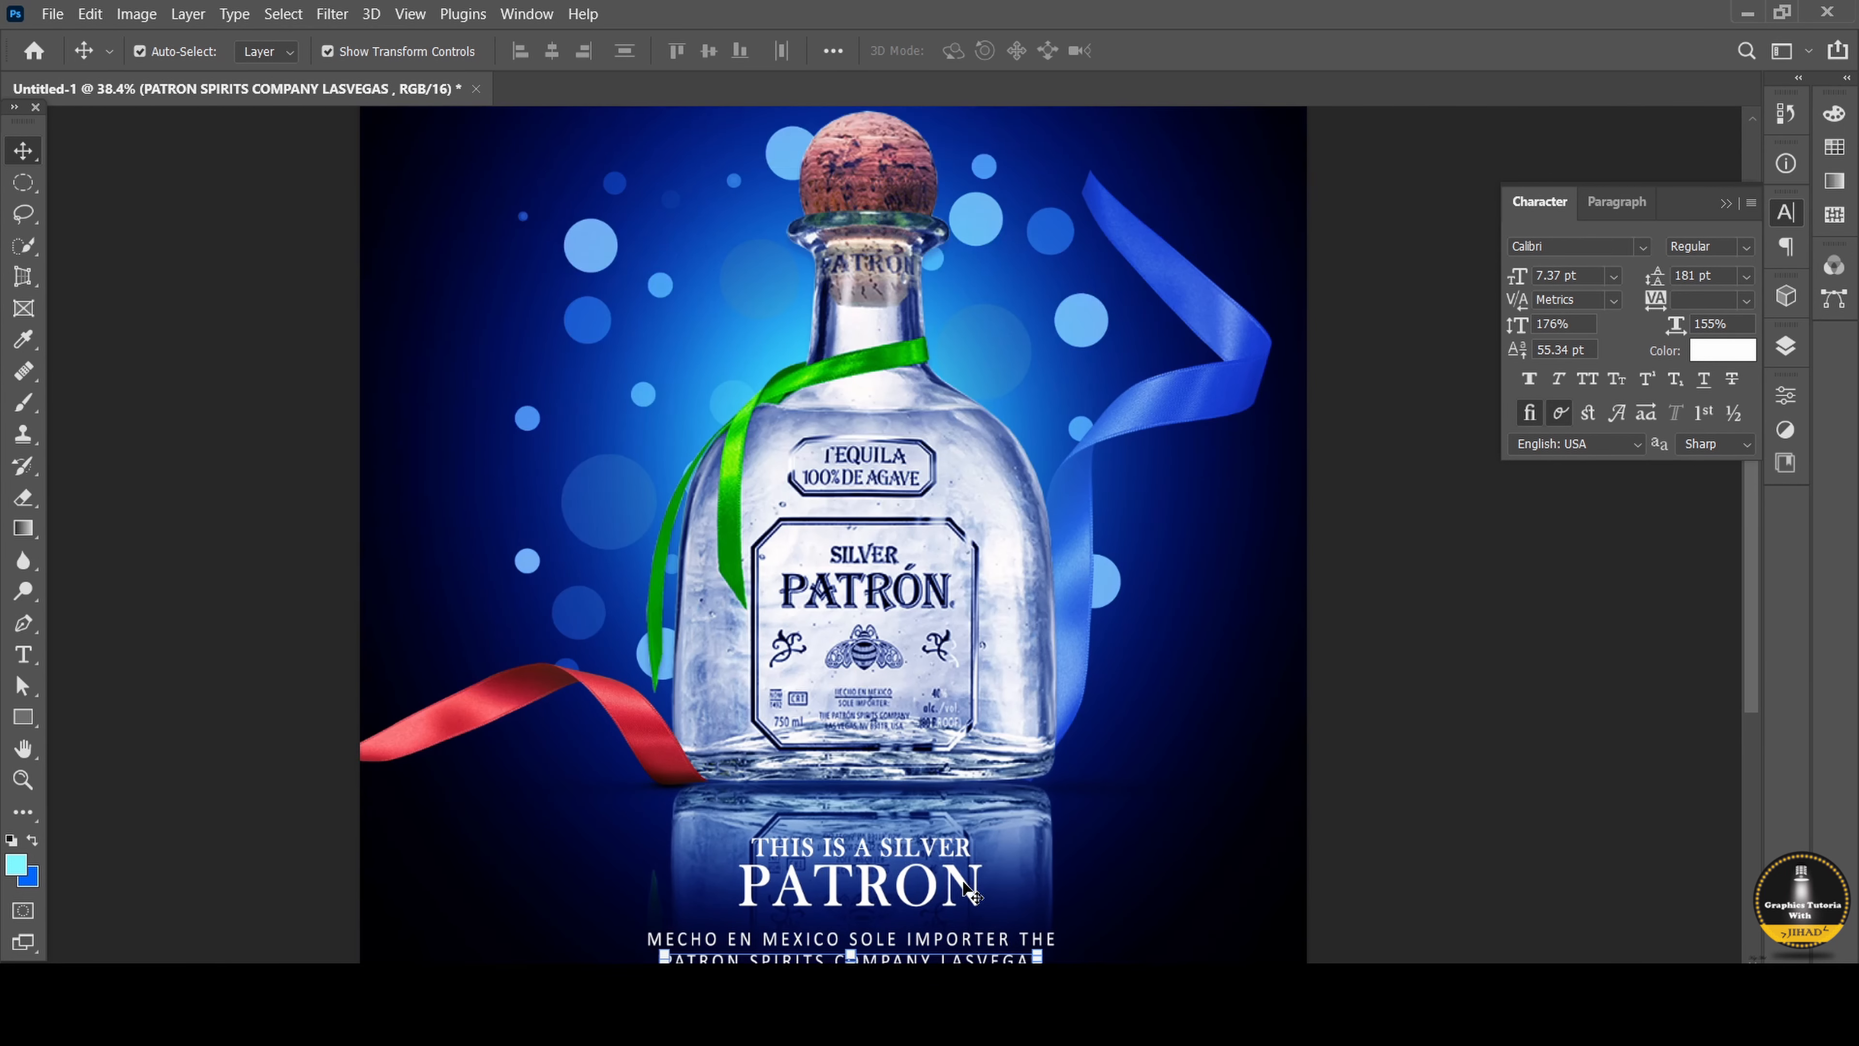
pyautogui.press('Up')
pyautogui.press('Up')
pyautogui.press('Up')
pyautogui.press('Up')
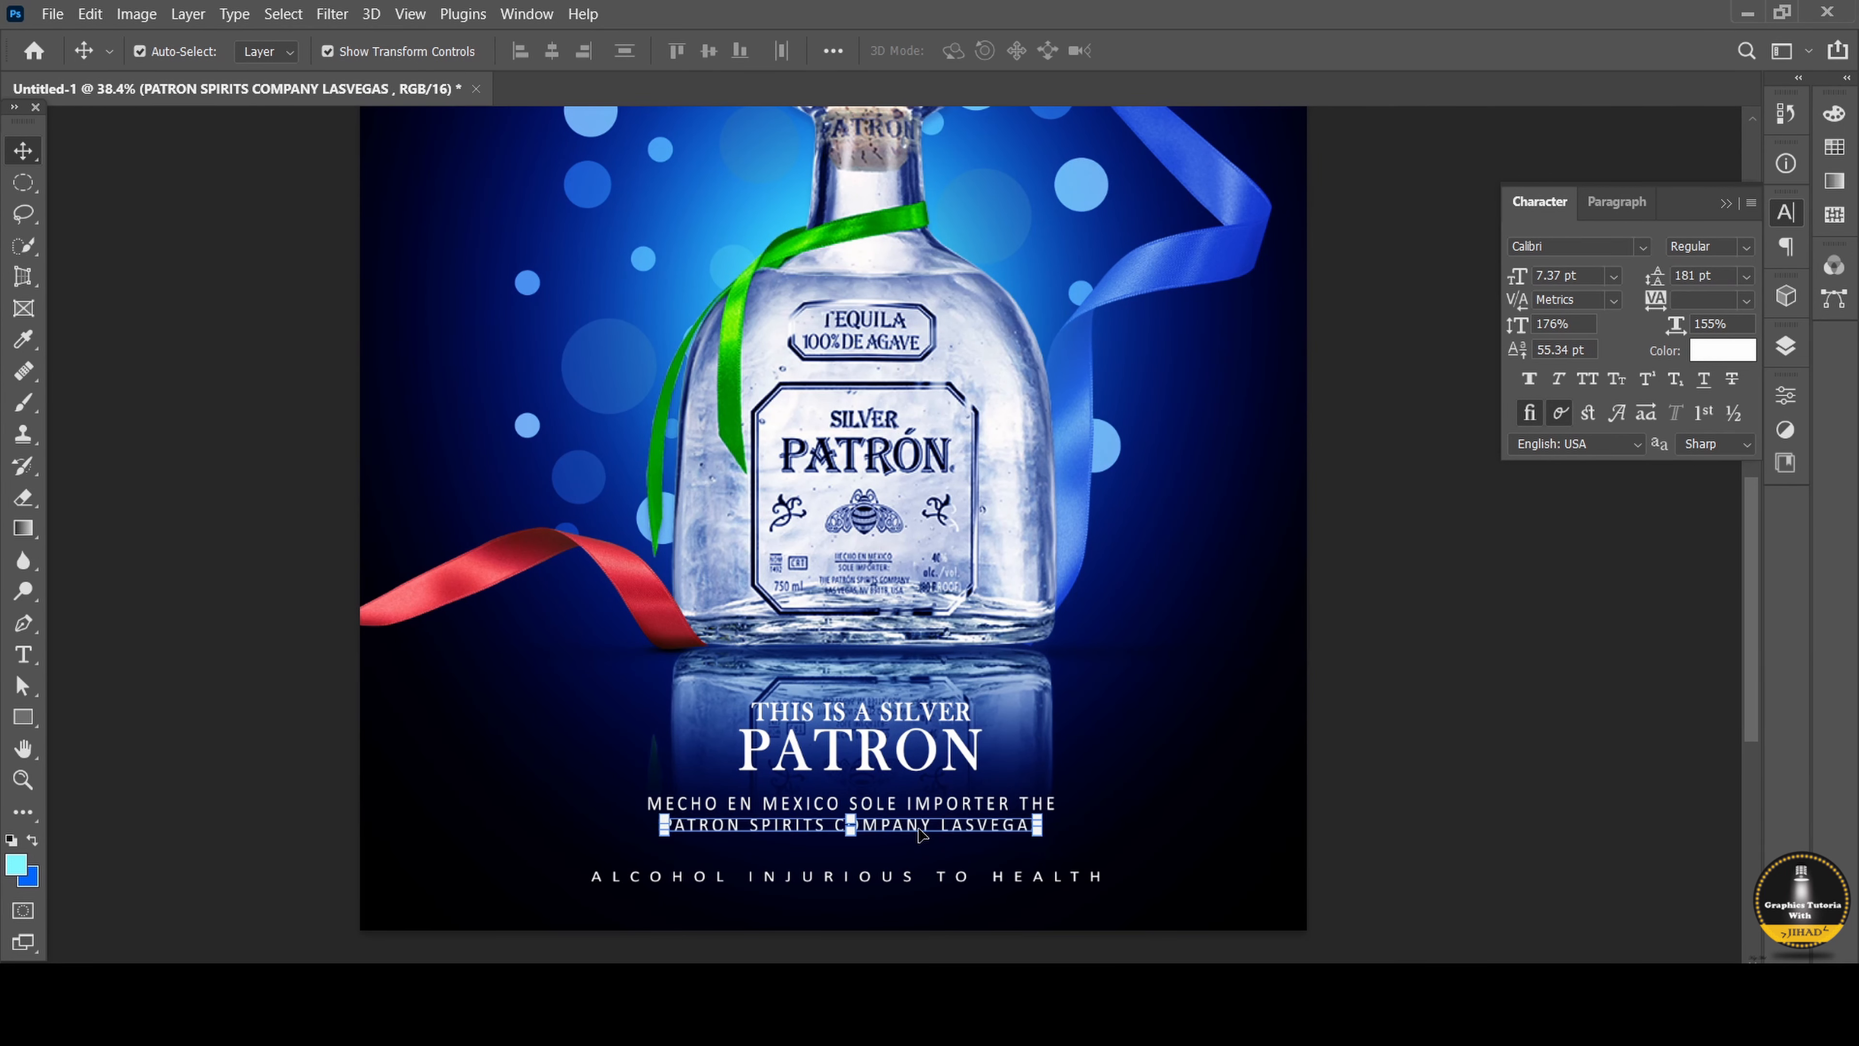
pyautogui.click(1444, 657)
# Try to enlarge the PATRON heading above the importer lines with a free transform, and undo the scaling.
pyautogui.click(931, 747)
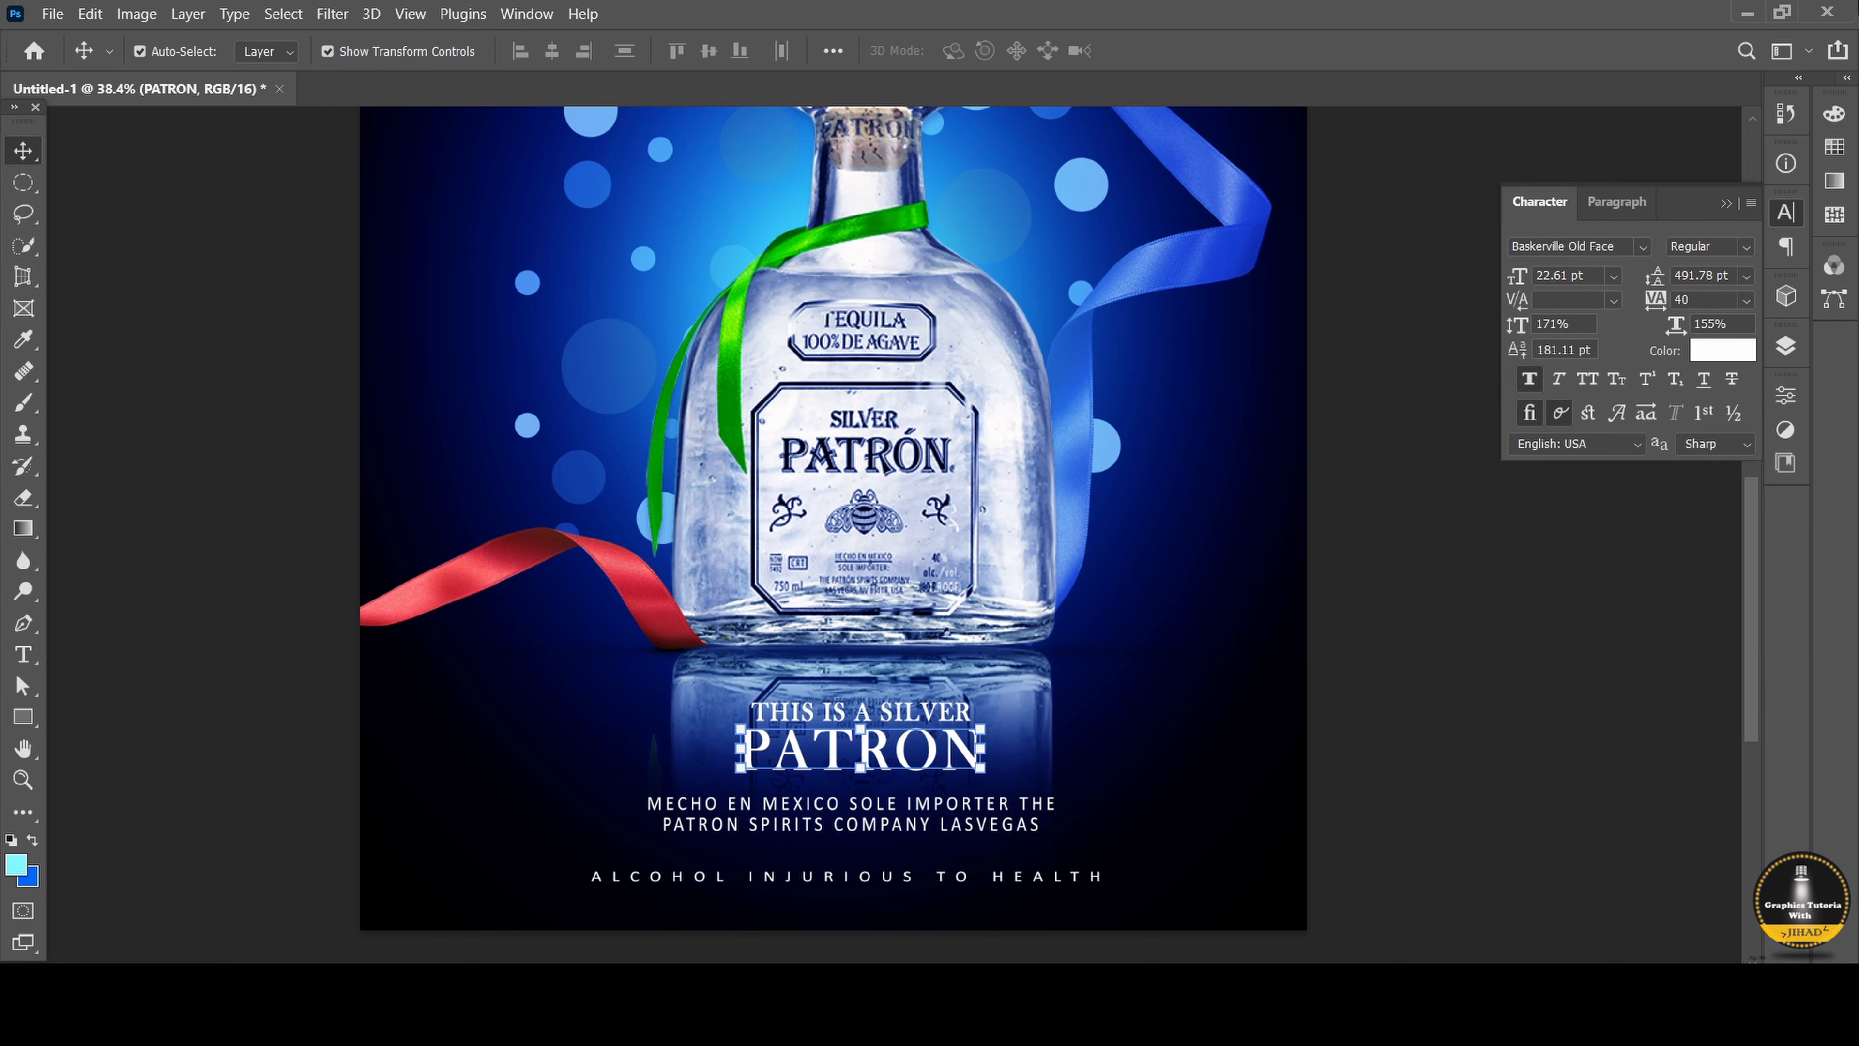
pyautogui.scroll(1, 859, 776)
pyautogui.press('o')
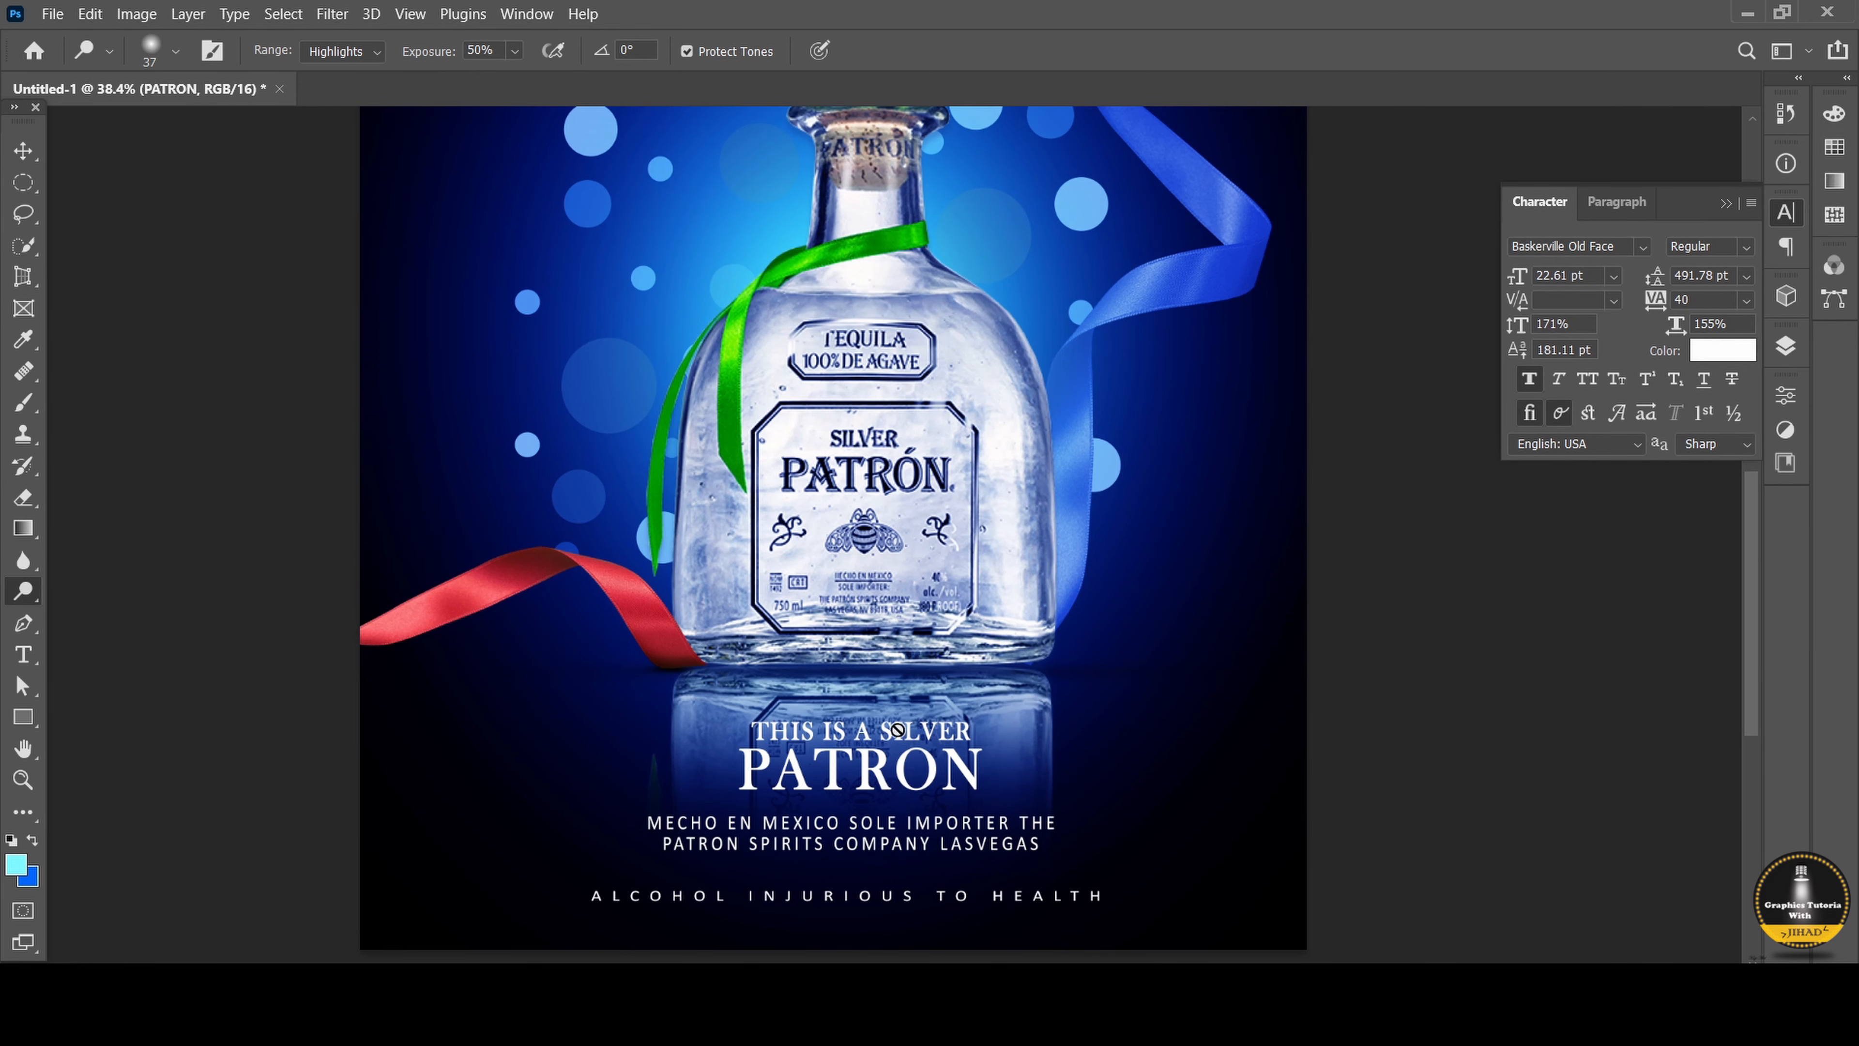
pyautogui.press('v')
pyautogui.hotkey('ctrl', 't')
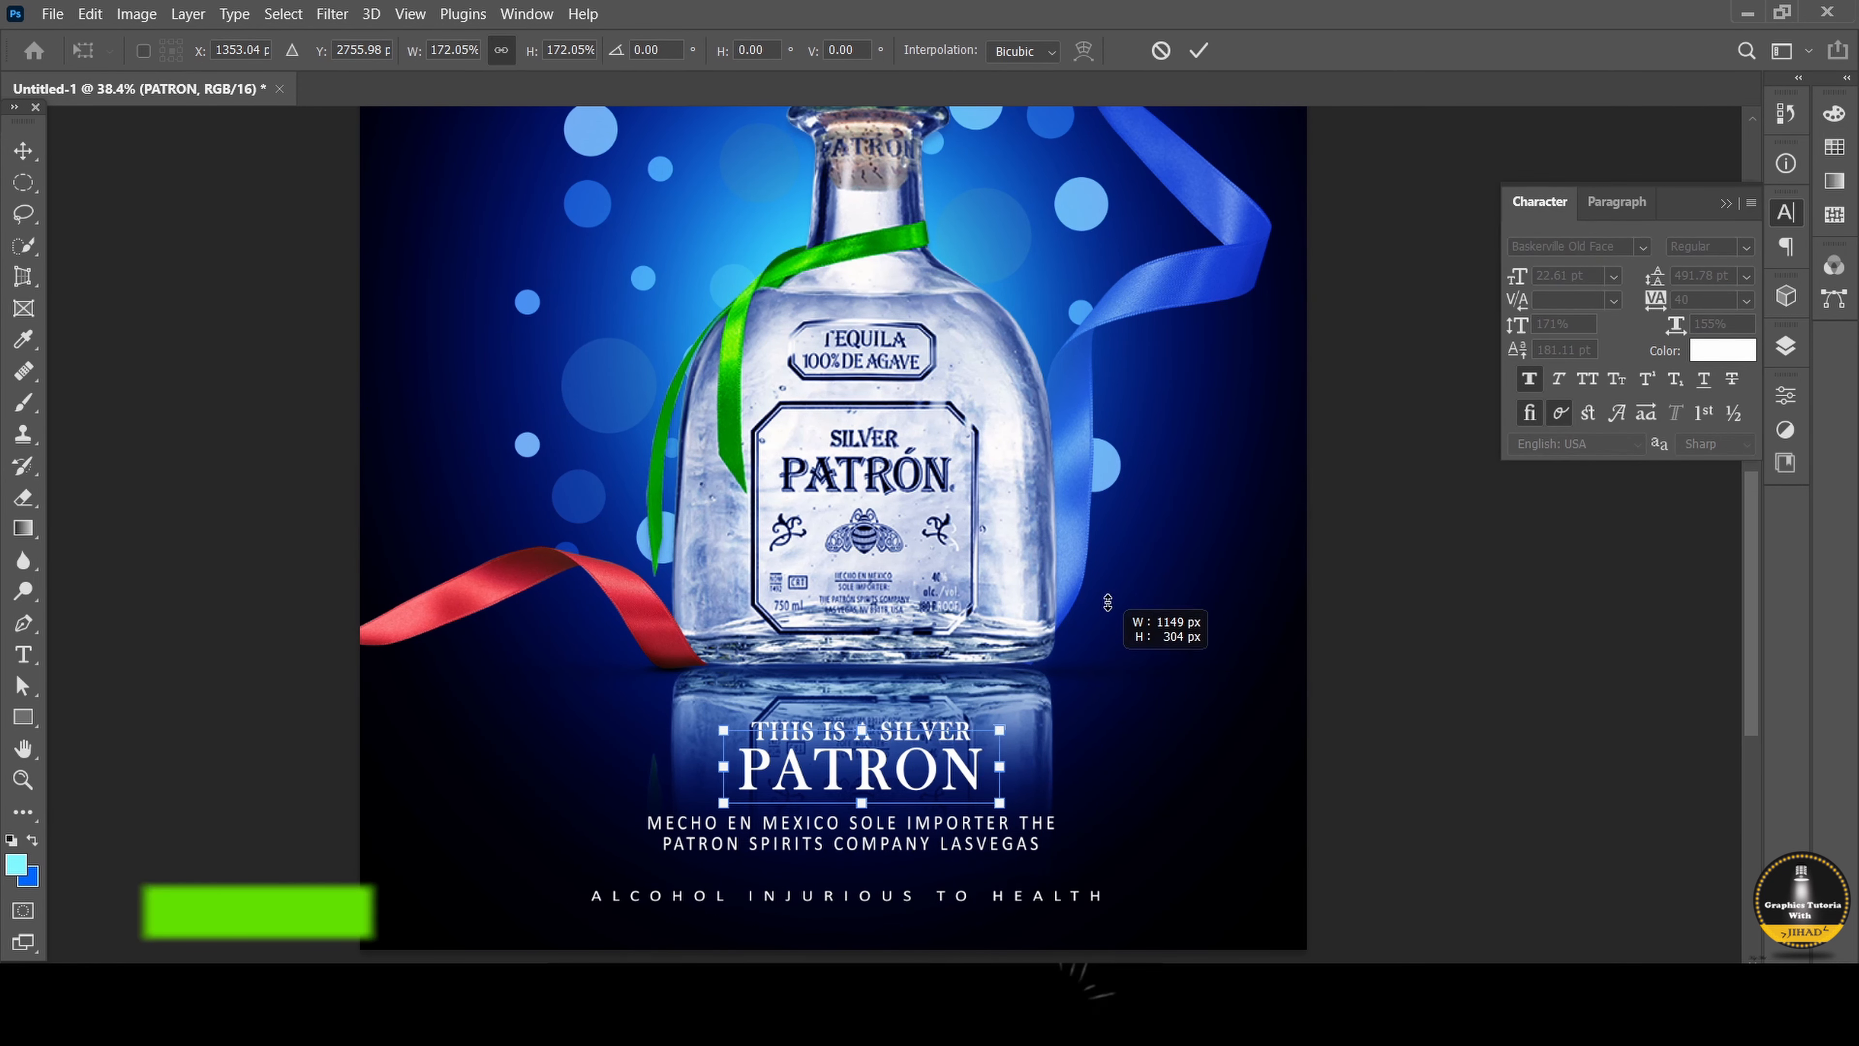
pyautogui.moveTo(1107, 603); pyautogui.dragTo(1505, 572)
pyautogui.click(22, 151)
pyautogui.hotkey('ctrl', 'z')
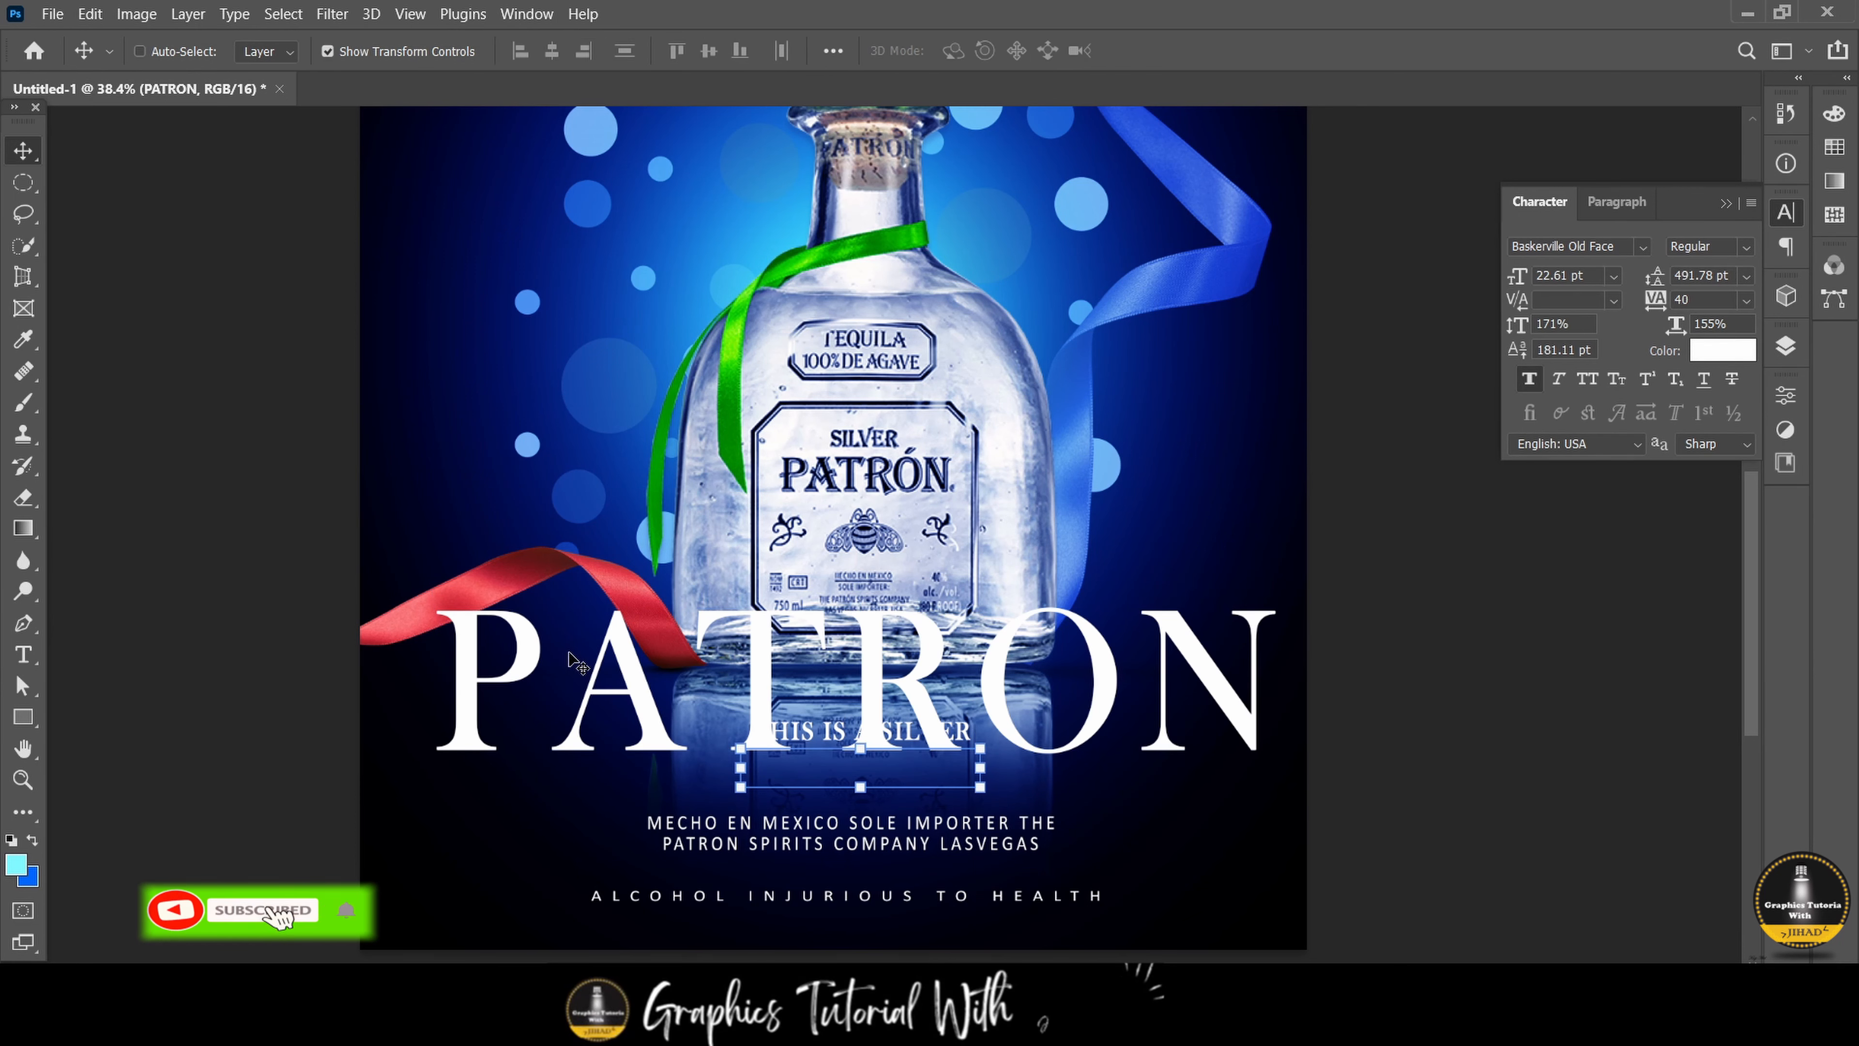
# Scale the THIS IS A SILVER heading down to about 8.95 pt, keeping it centred above PATRON.
pyautogui.keyDown('ctrl'); pyautogui.click(886, 742); pyautogui.keyUp('ctrl')
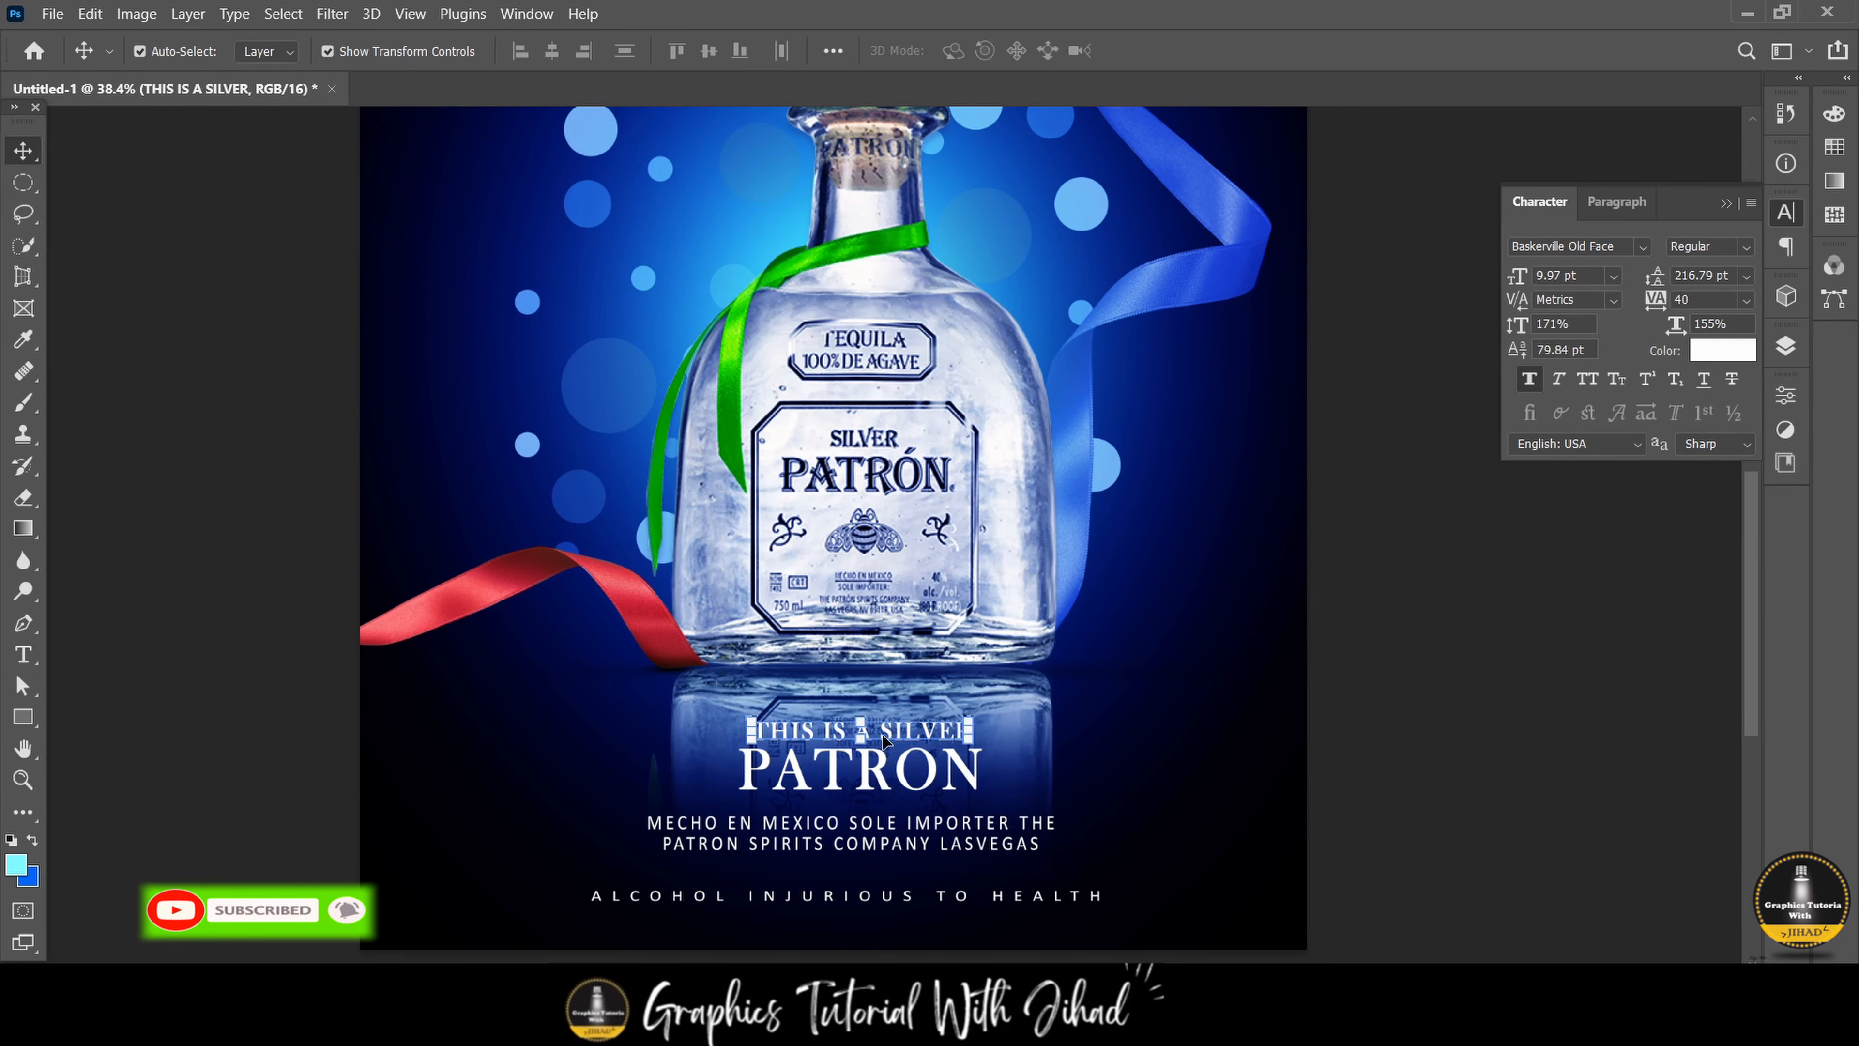
pyautogui.moveTo(748, 719); pyautogui.dragTo(855, 738)
pyautogui.click(23, 151)
pyautogui.click(371, 422)
pyautogui.click(322, 576)
pyautogui.scroll(-5, 798, 560)
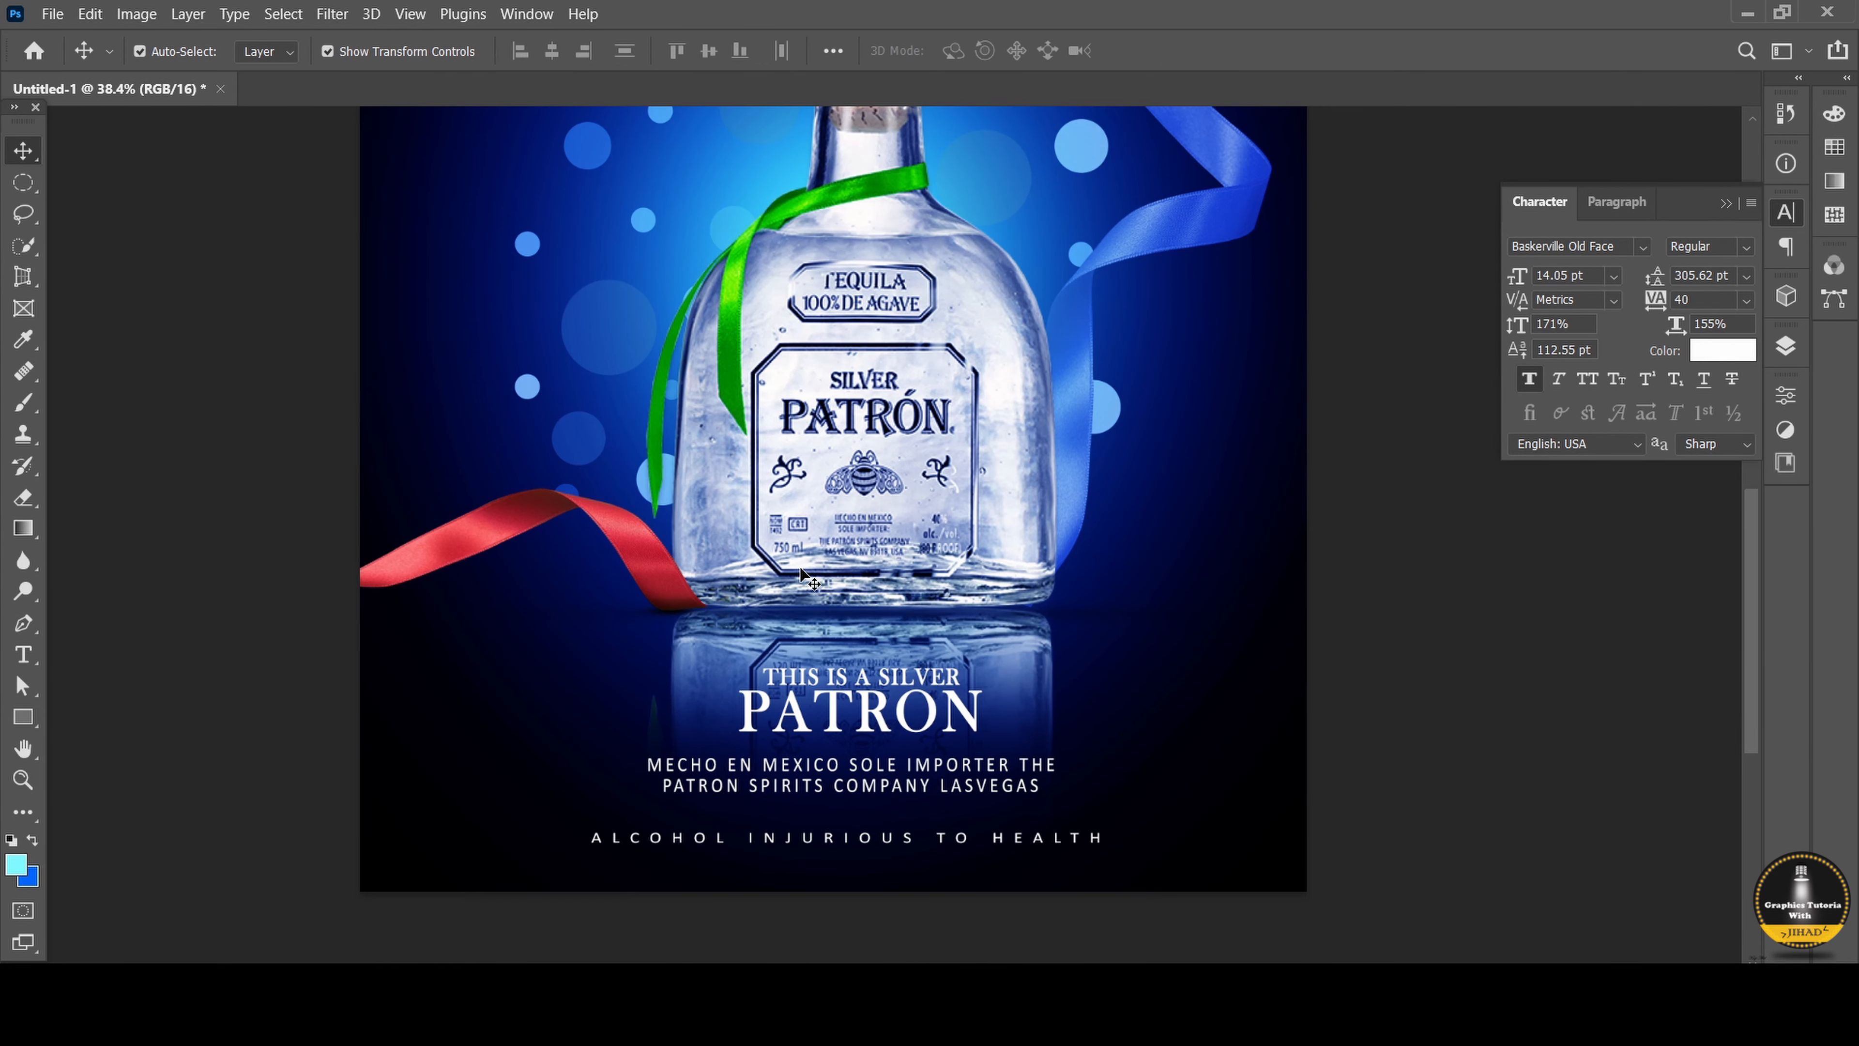
# Move the THIS IS A SILVER heading slightly up and shift PATRON slightly up and right beneath it.
pyautogui.moveTo(832, 654); pyautogui.dragTo(832, 649)
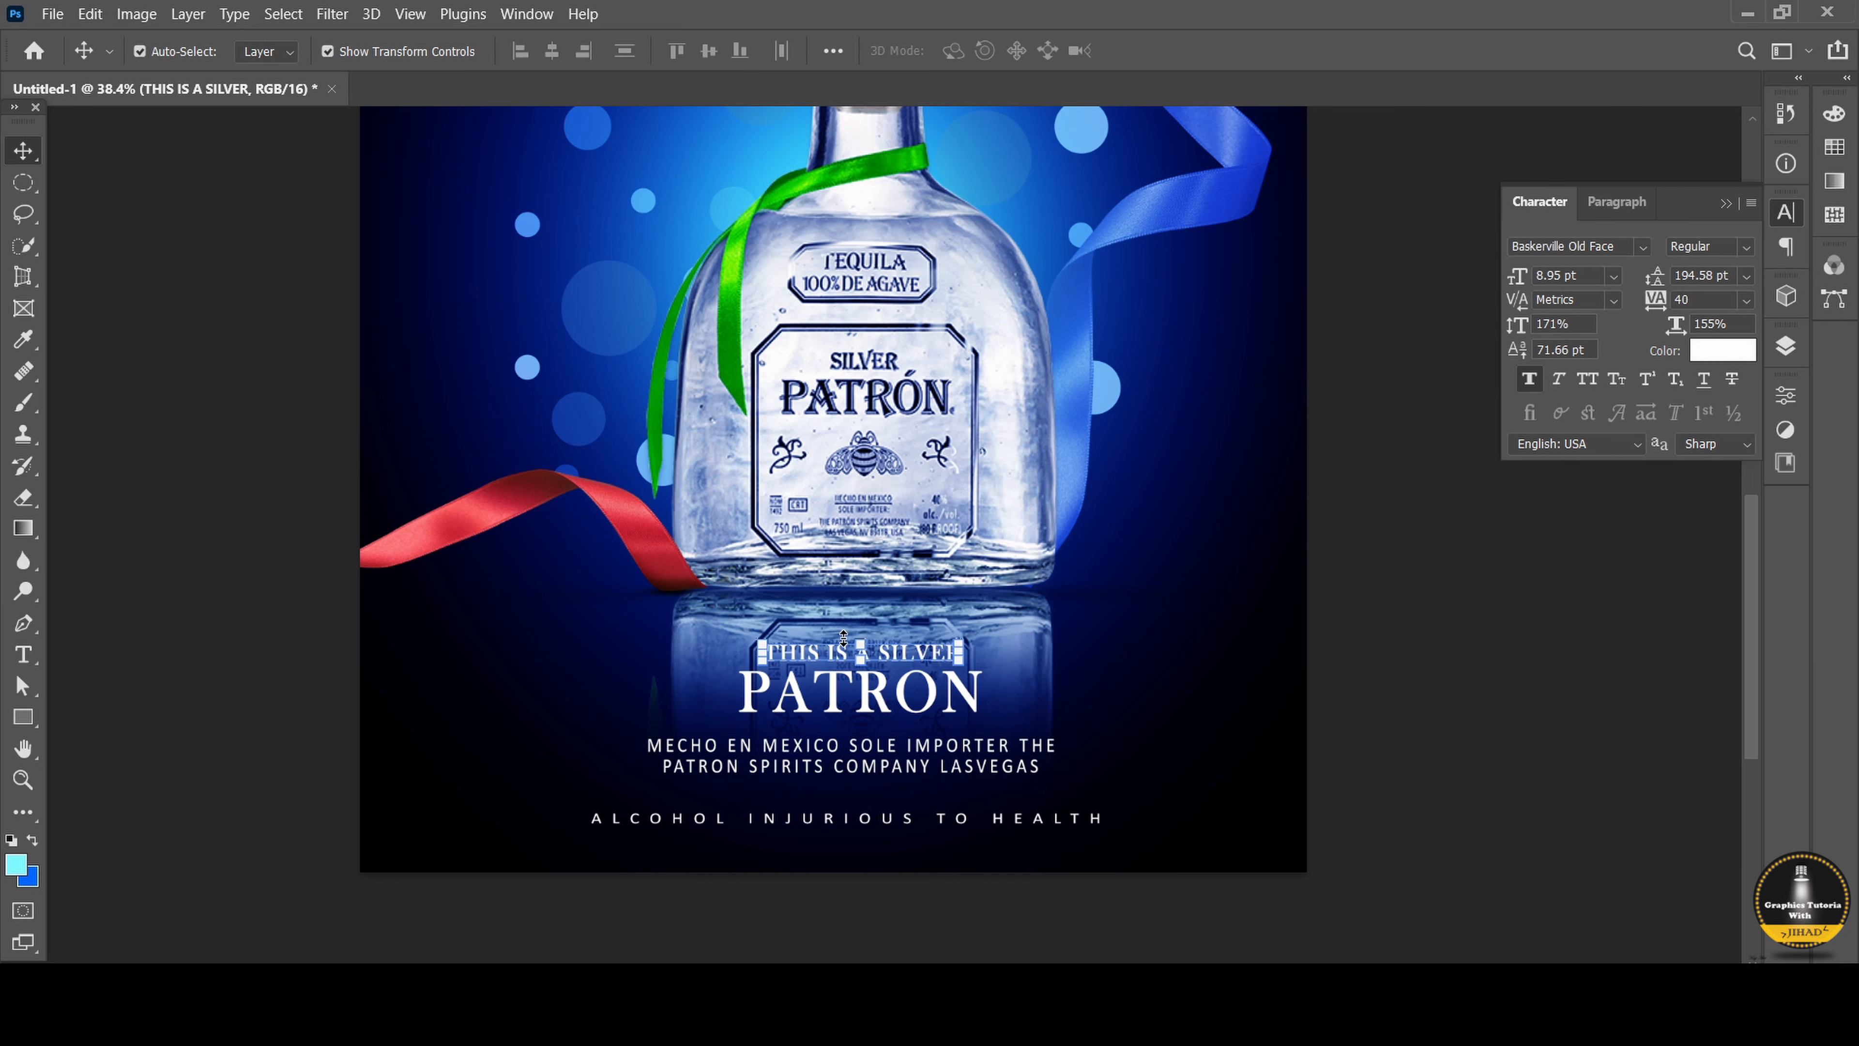
pyautogui.click(1369, 677)
pyautogui.click(976, 681)
pyautogui.moveTo(975, 681); pyautogui.dragTo(976, 678)
pyautogui.click(1353, 683)
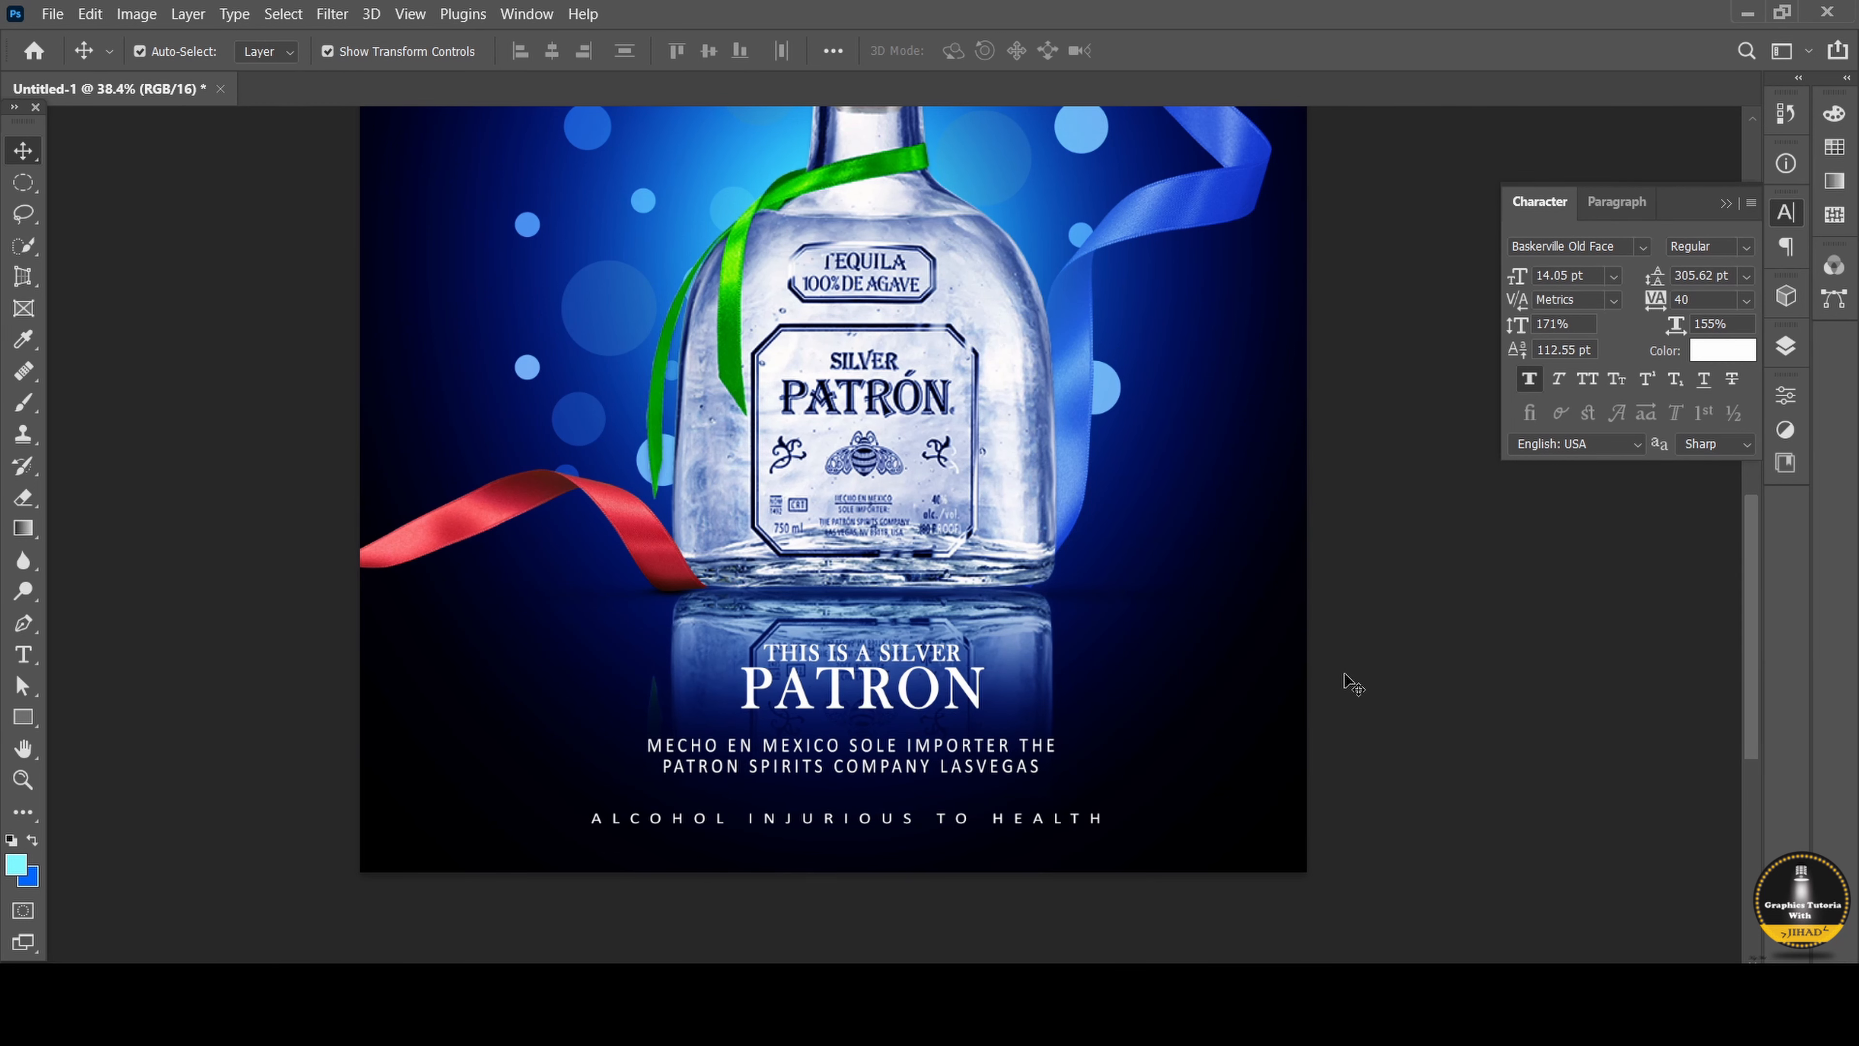
pyautogui.scroll(-3, 1343, 680)
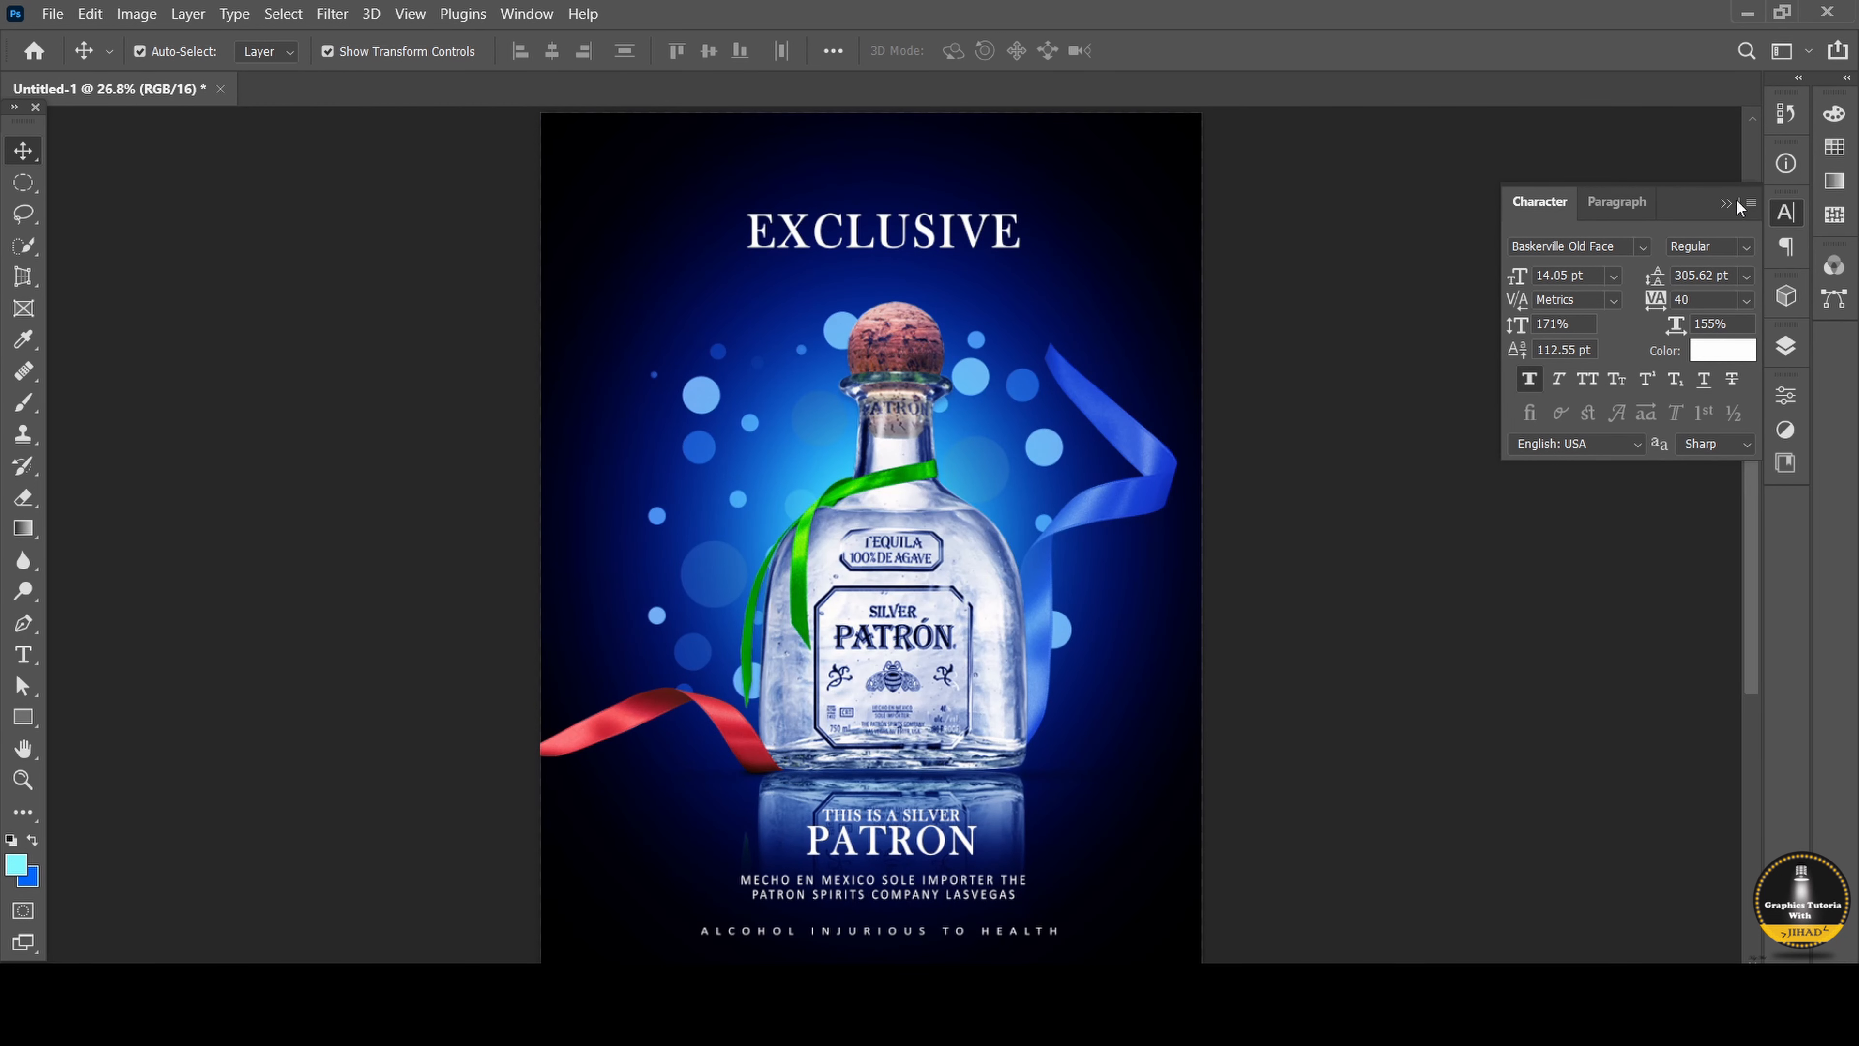